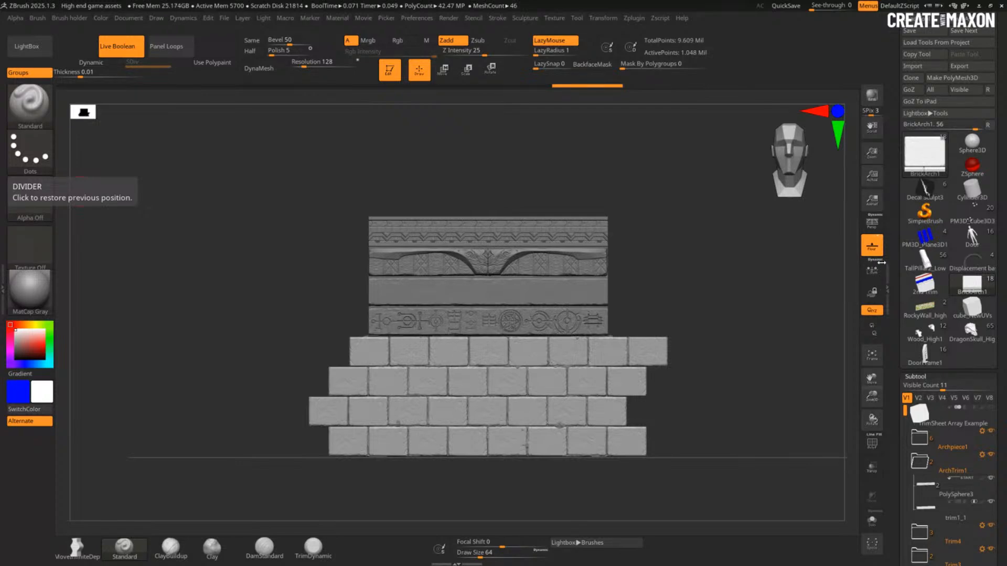
Step: Switch to the RockyWall_high example, hide its polypaint and examine the repeated rock surface from several angles
left_click_drag(629, 297, 653, 297)
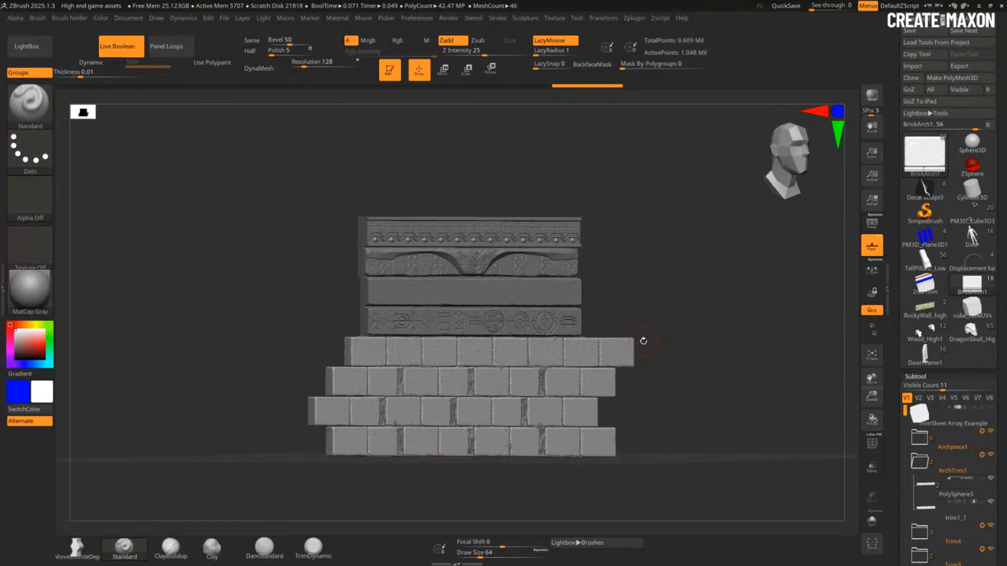
key("Right")
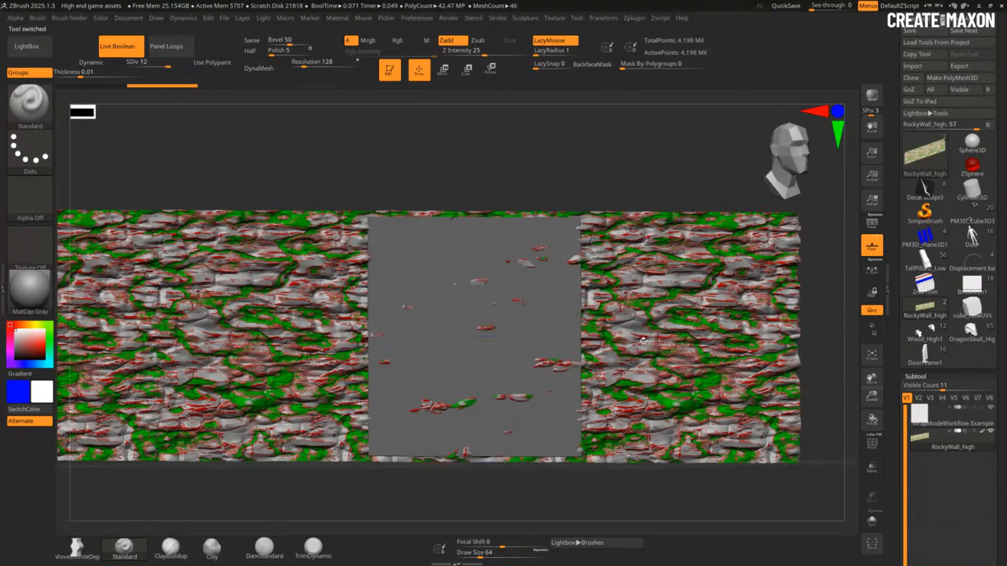
left_click(989, 431)
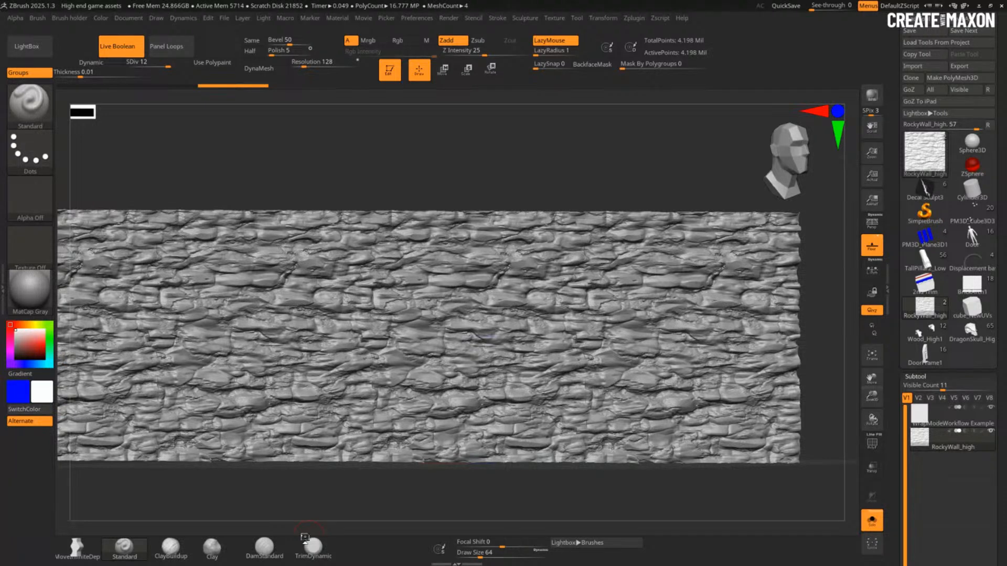
left_click_drag(308, 536, 534, 490)
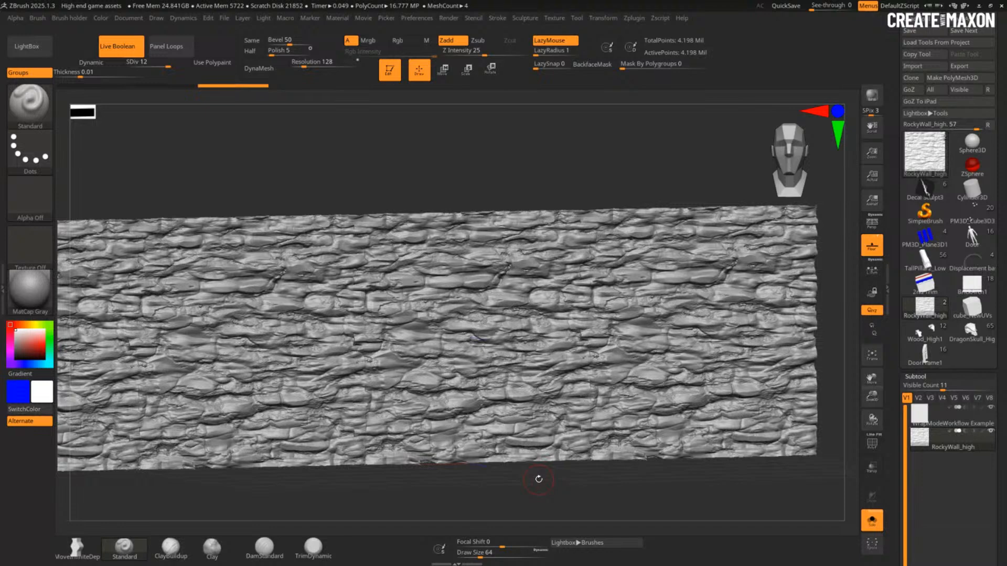
left_click_drag(539, 479, 423, 493)
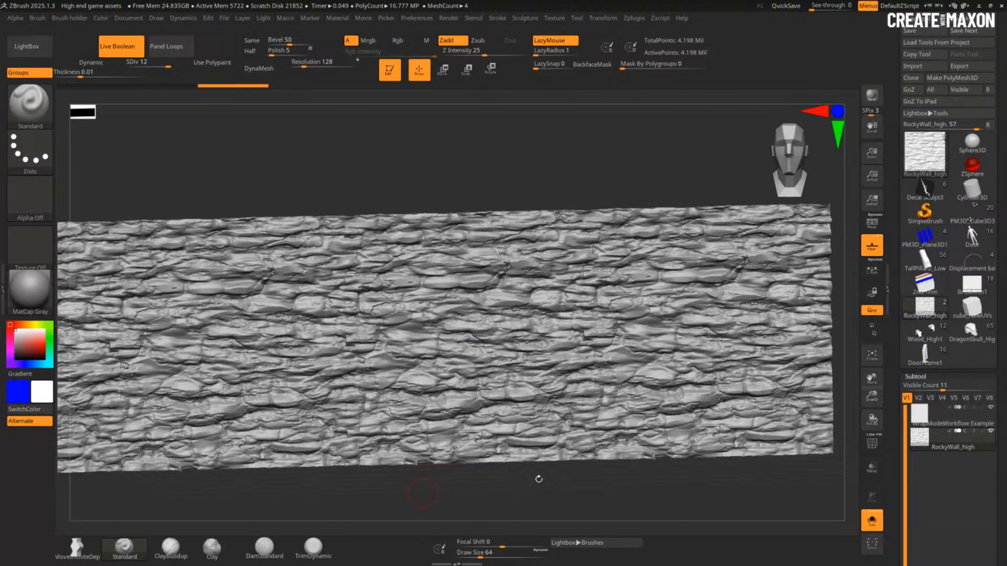
left_click_drag(539, 480, 493, 488)
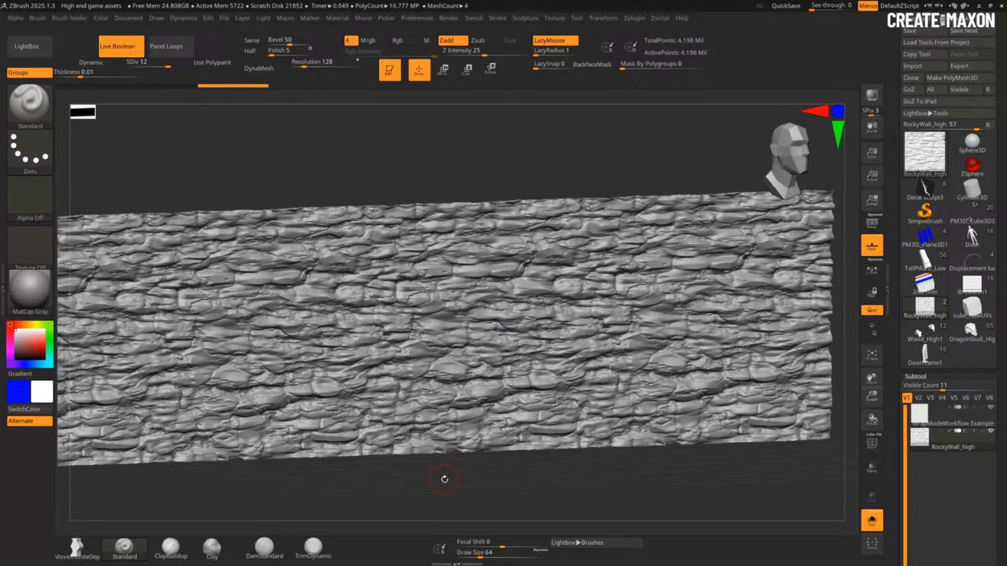
right_click_drag(400, 355, 392, 475)
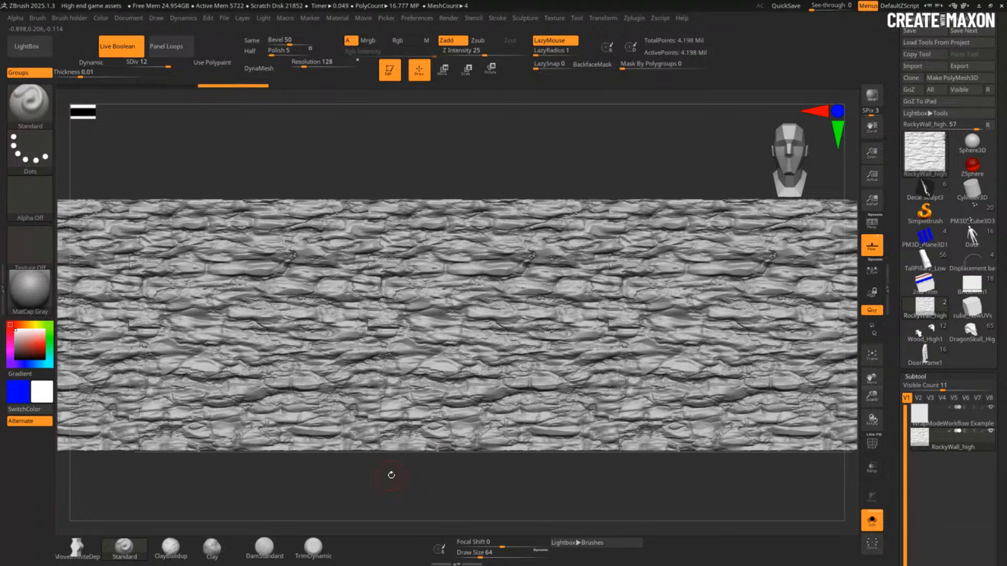
Step: Reduce the rocky wall display to its single central tile and inspect the sculpted surface
key("ctrl+shift+z")
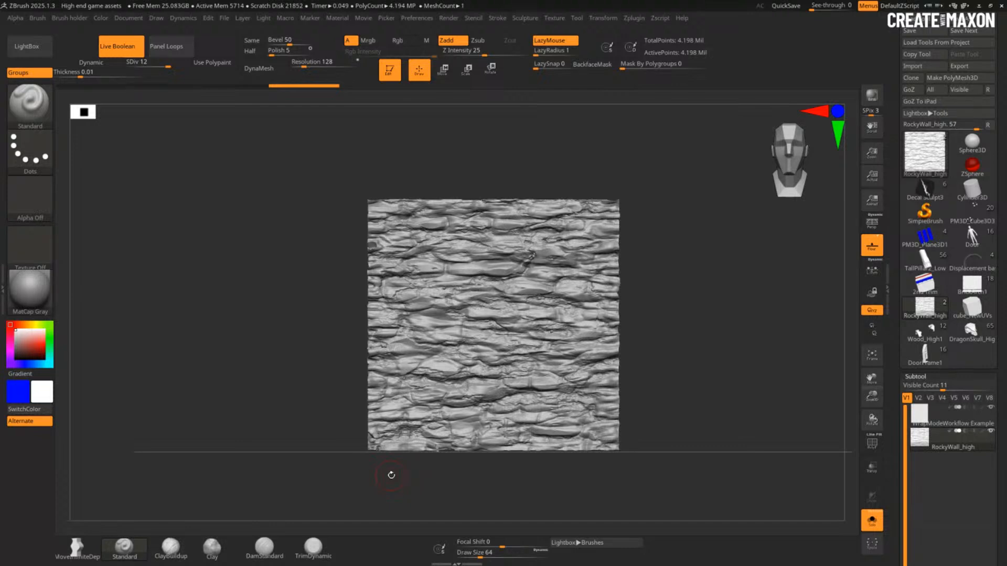
left_click_drag(391, 476, 677, 384)
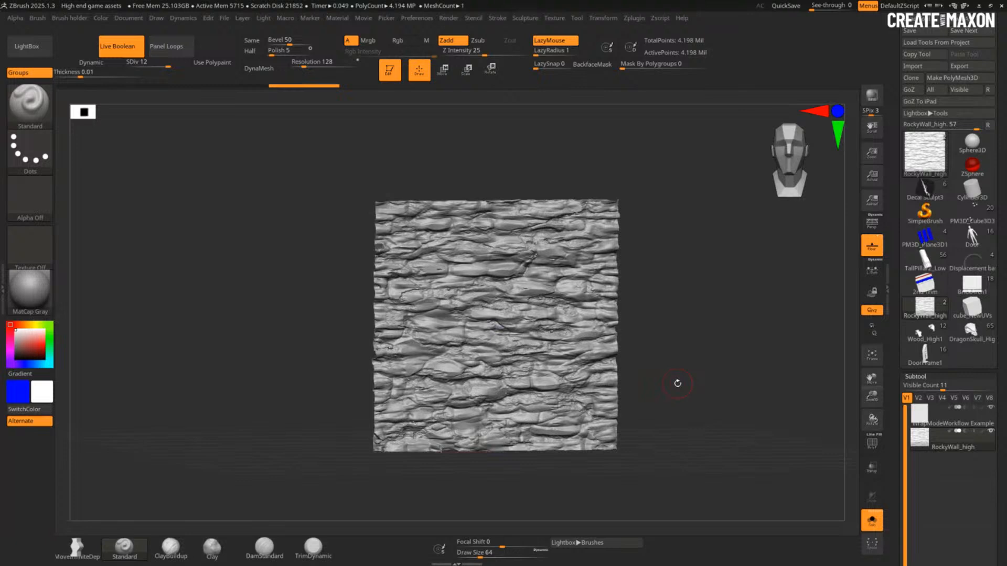
left_click_drag(678, 384, 710, 313)
Step: Load a Plane3D primitive as the active tool and display its wireframe
left_click(925, 153)
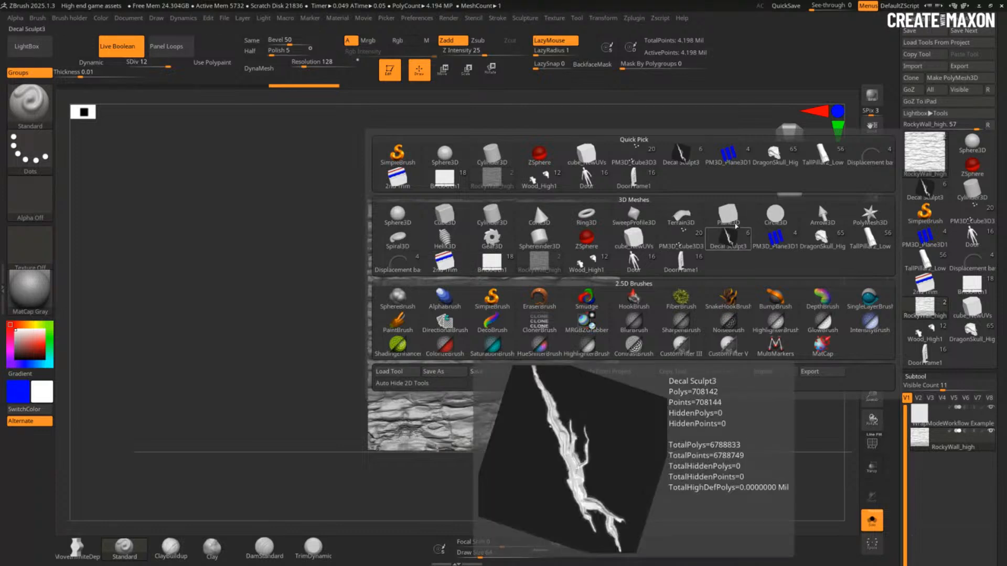
left_click(736, 225)
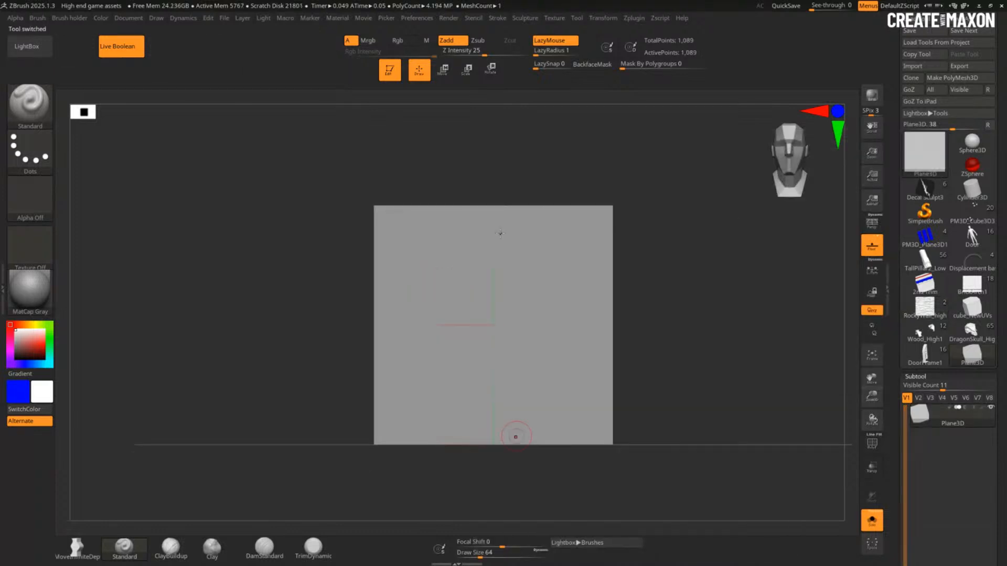
key("shift+f")
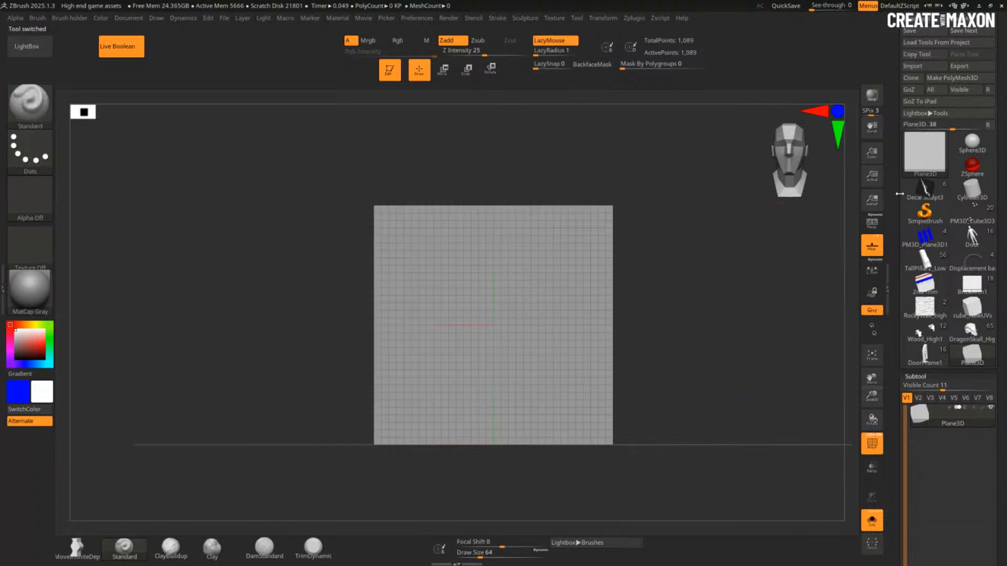
left_click(919, 165)
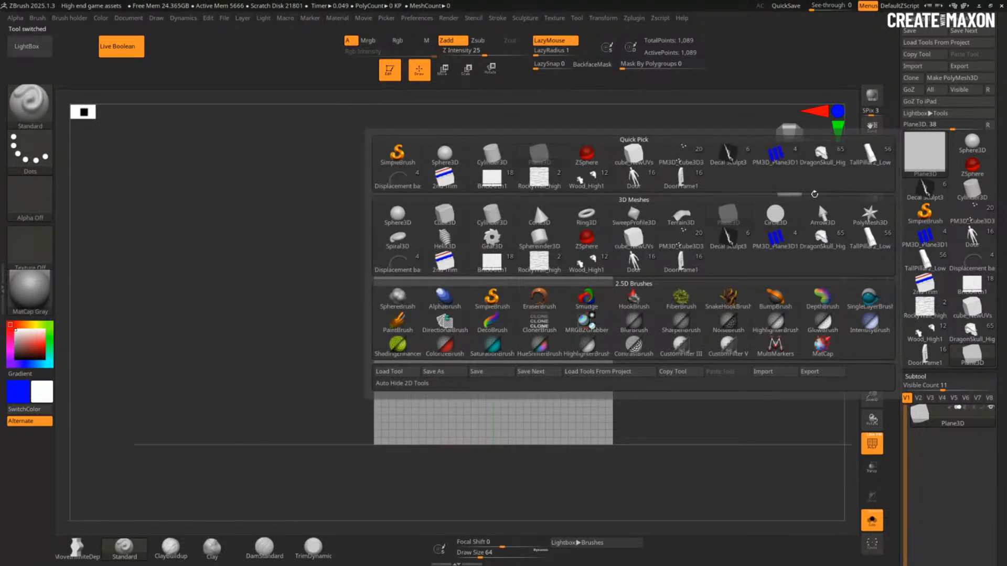
left_click(470, 212)
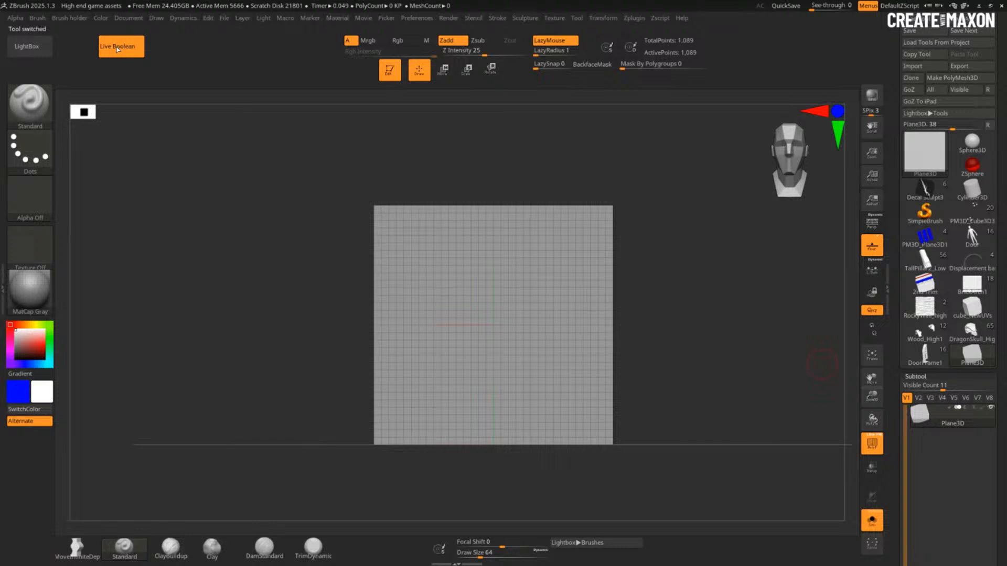
Step: Open the plane's Initialize settings and check the radius and the HDivide and VDivide resolution
scroll(892, 346, "down", 5)
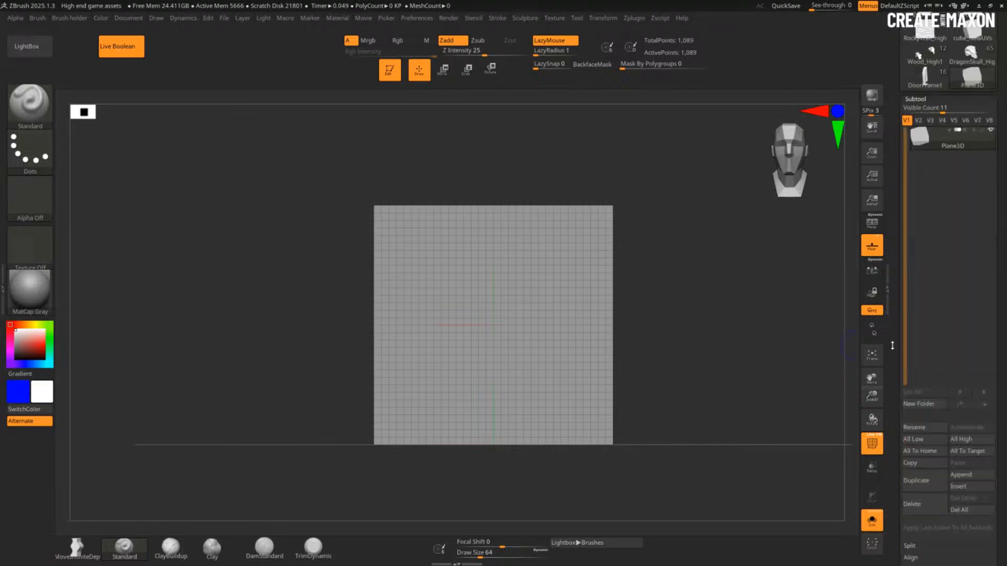
scroll(905, 208, "down", 9)
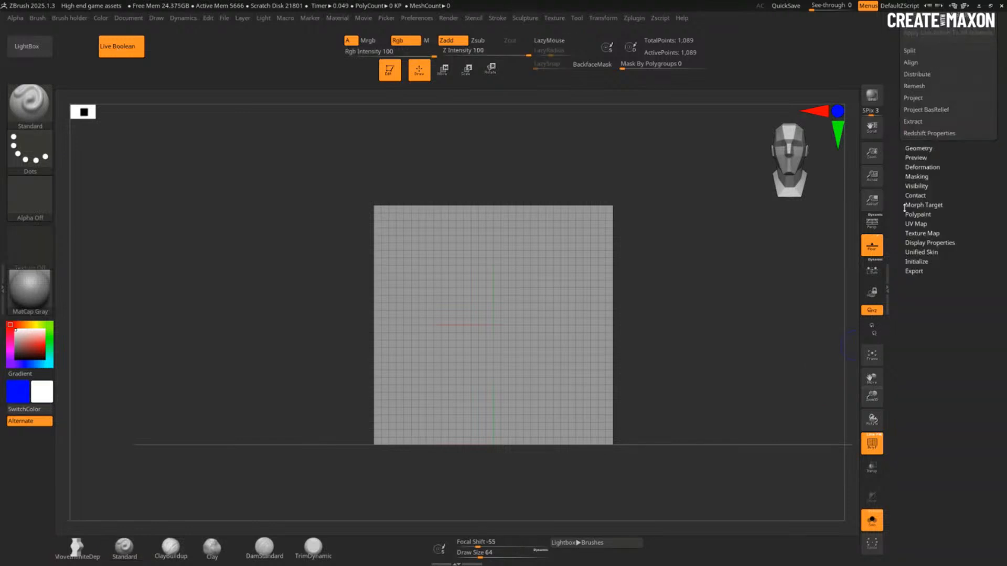
left_click(922, 261)
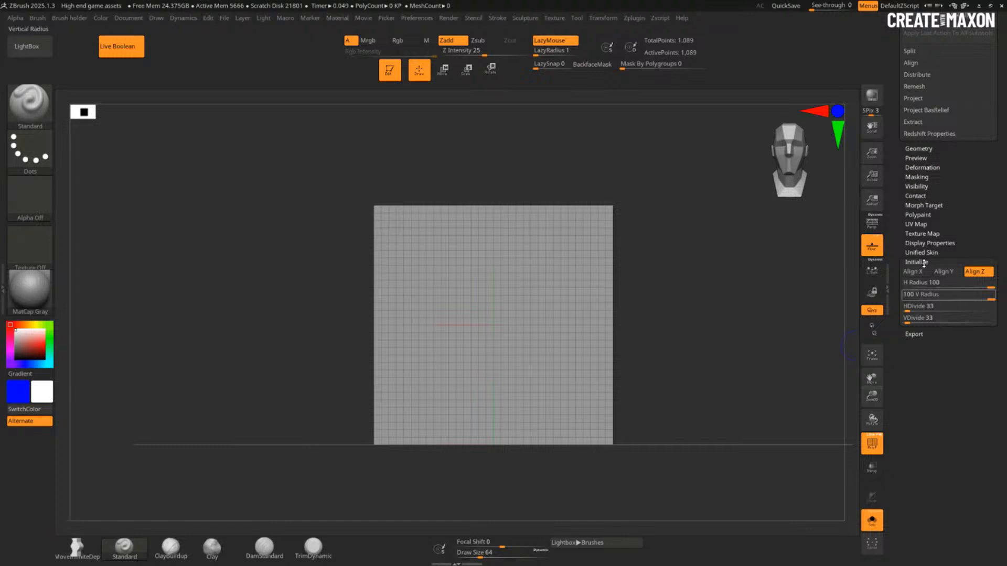
left_click(912, 306)
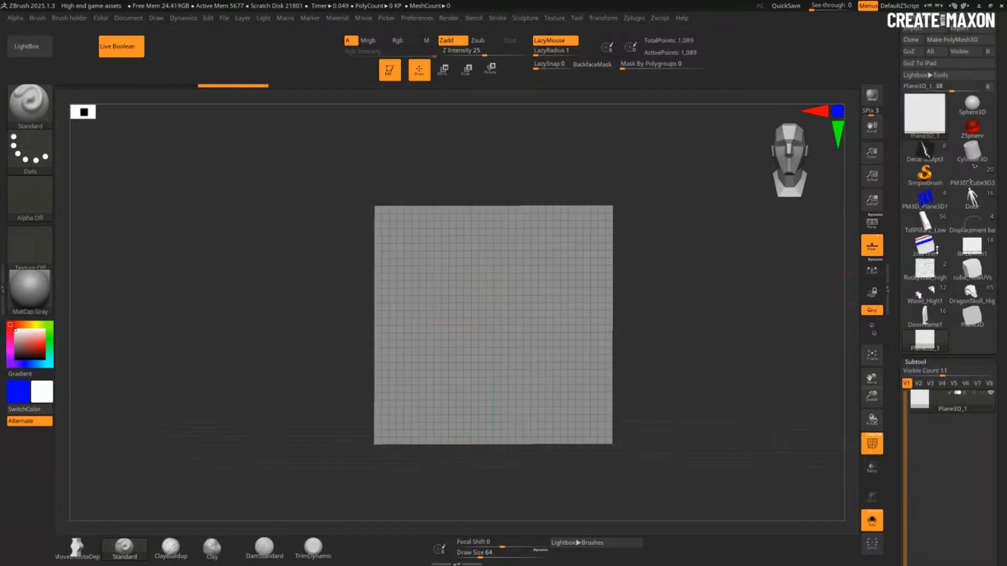
Step: Convert the plane primitive into an editable PolyMesh3D and hide its wireframe
left_click_drag(943, 366, 943, 397)
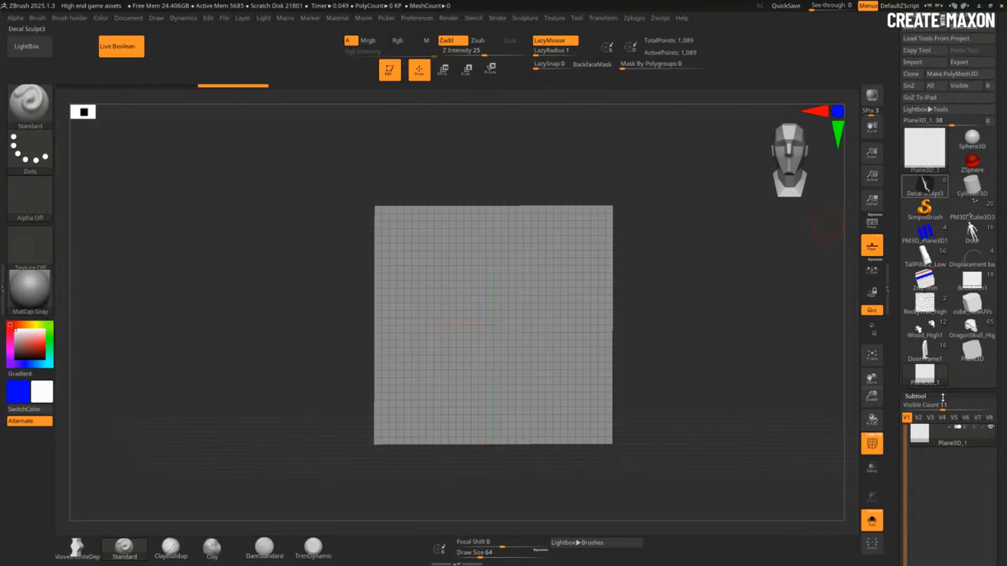
left_click_drag(897, 60, 896, 75)
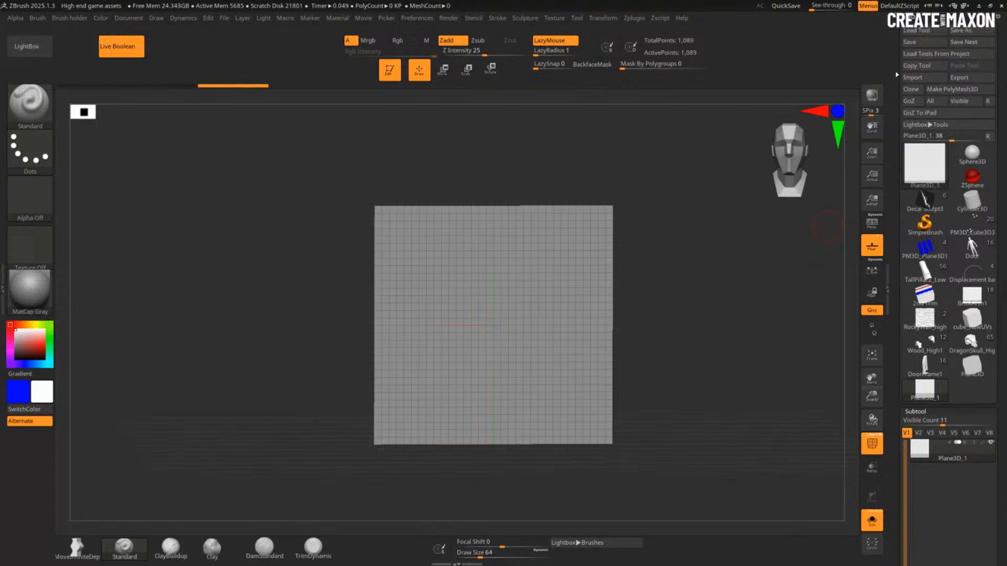
left_click(948, 89)
right_click_drag(493, 422, 676, 394)
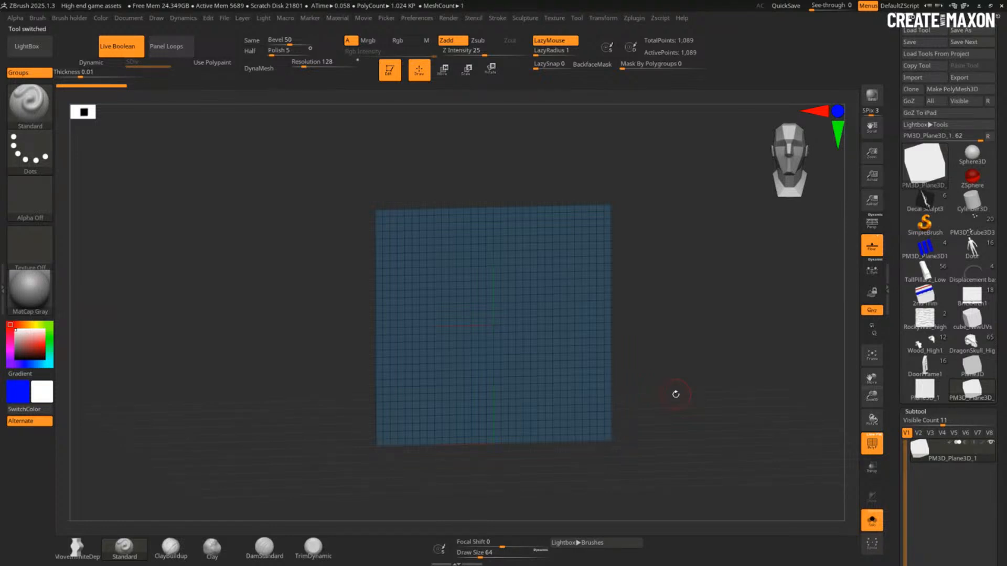
key("shift+f")
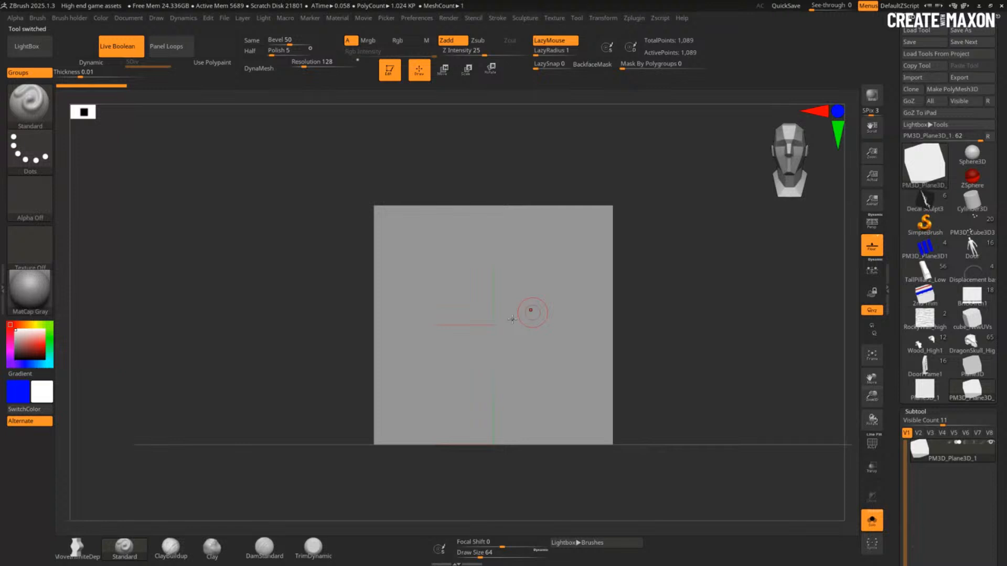
Step: Try subdividing the plane to level 3 with Smt smoothing off and check its wireframe
scroll(896, 272, "down", 5)
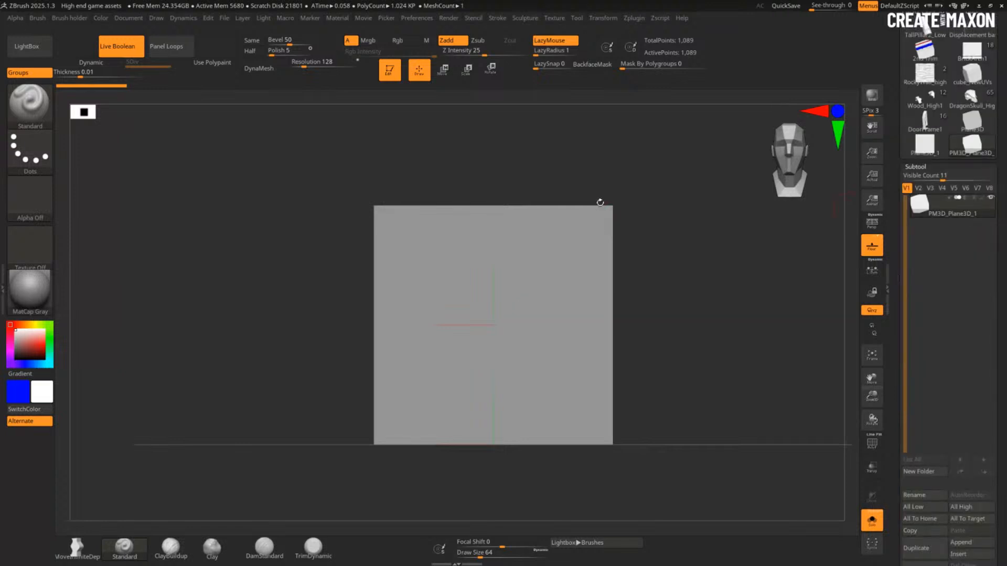
key("shift")
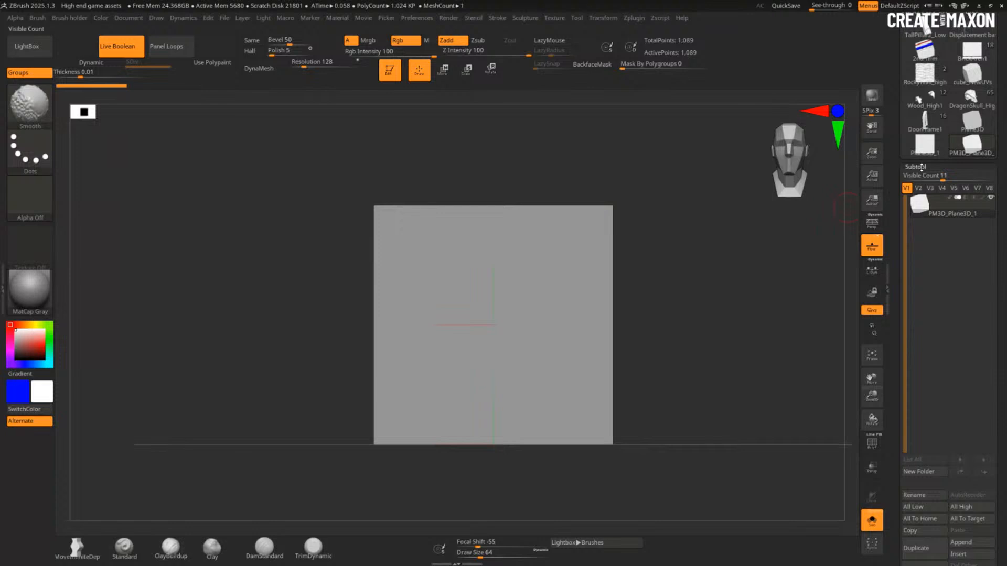
left_click_drag(921, 167, 892, 124)
left_click(919, 374)
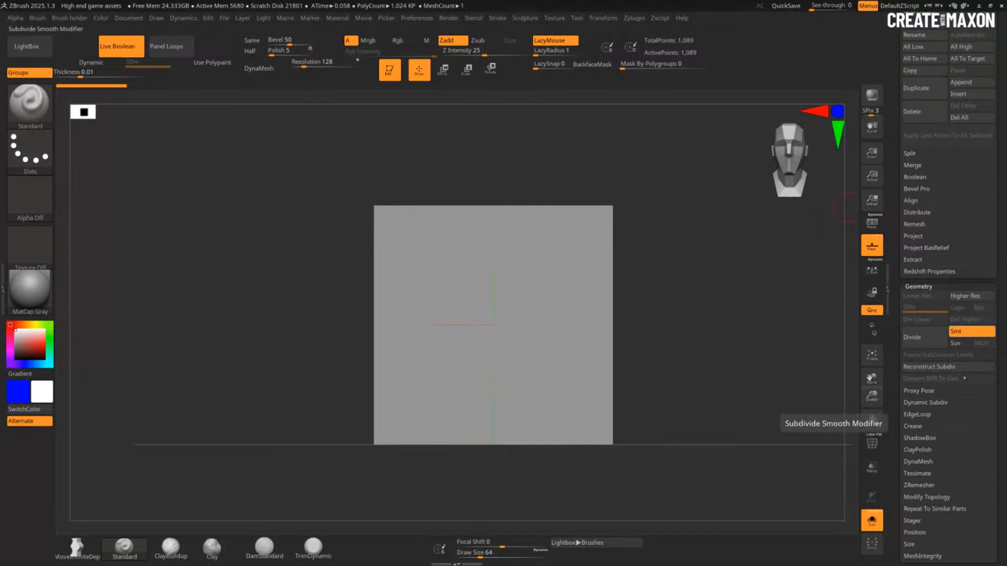
left_click(965, 333)
left_click(932, 337)
left_click(932, 336)
key("shift+f")
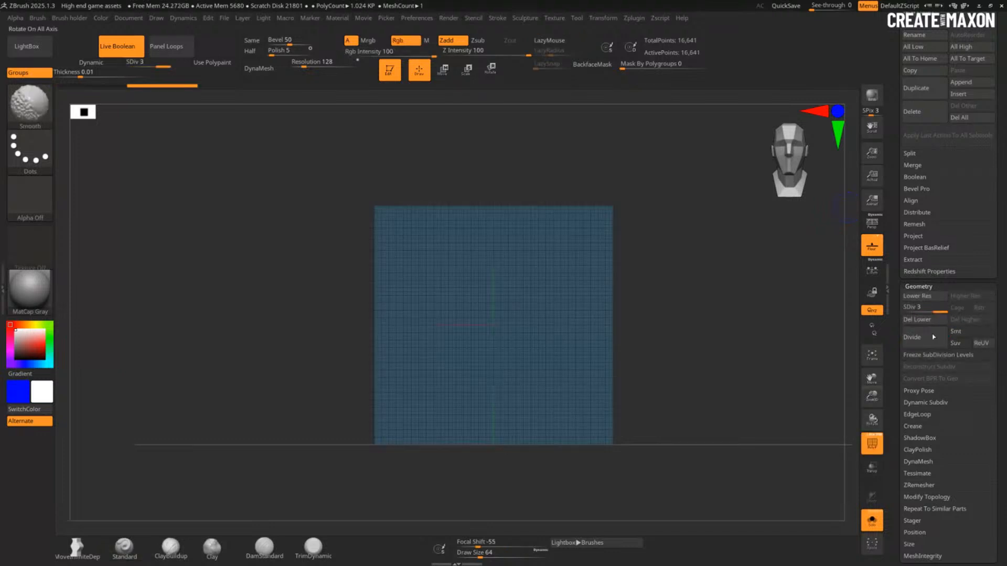
key("shift+d")
Step: Try subdividing the plane to level 4 with Smt smoothing on, and undo the divisions
left_click(971, 330)
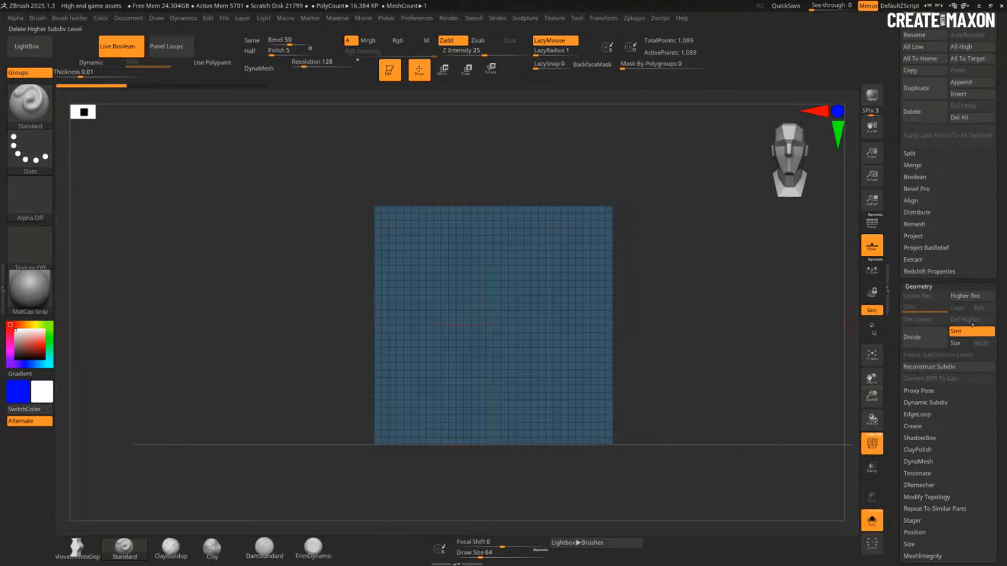
left_click(923, 337)
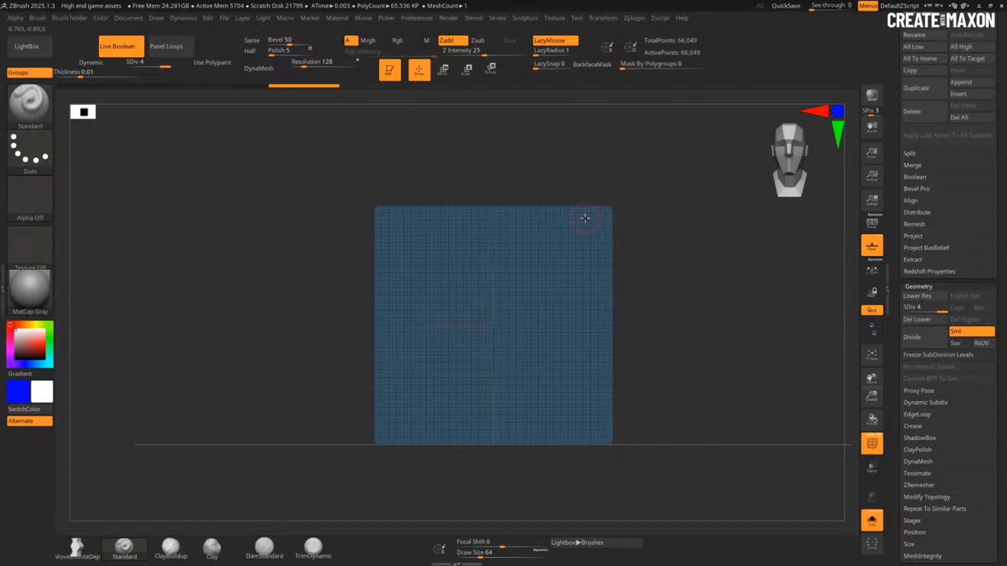
key("ctrl+z")
key("ctrl+z")
key("ctrl+z")
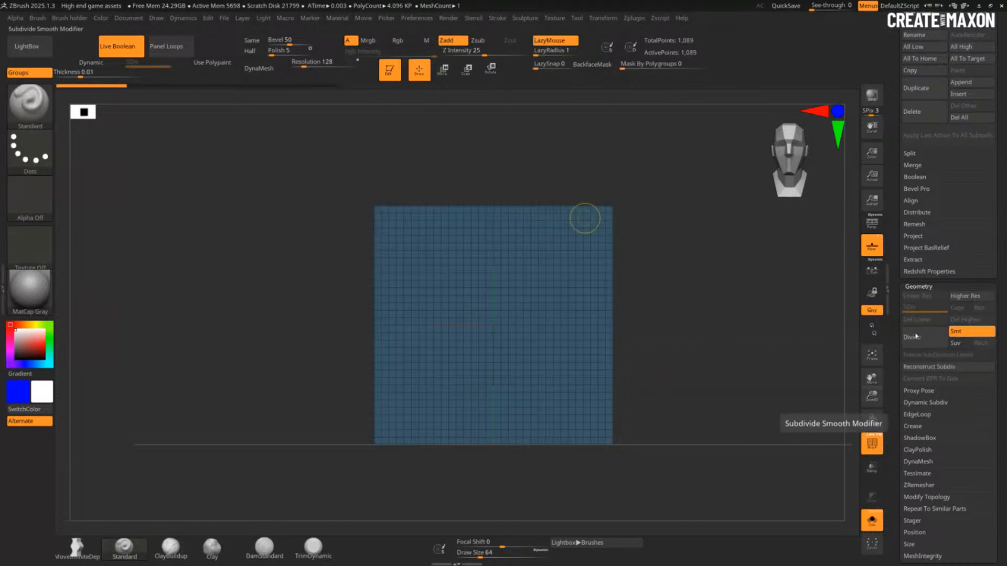
Step: Turn off Smt smoothing, subdivide the plane to SDiv level 6 and hide its wireframe
left_click(956, 332)
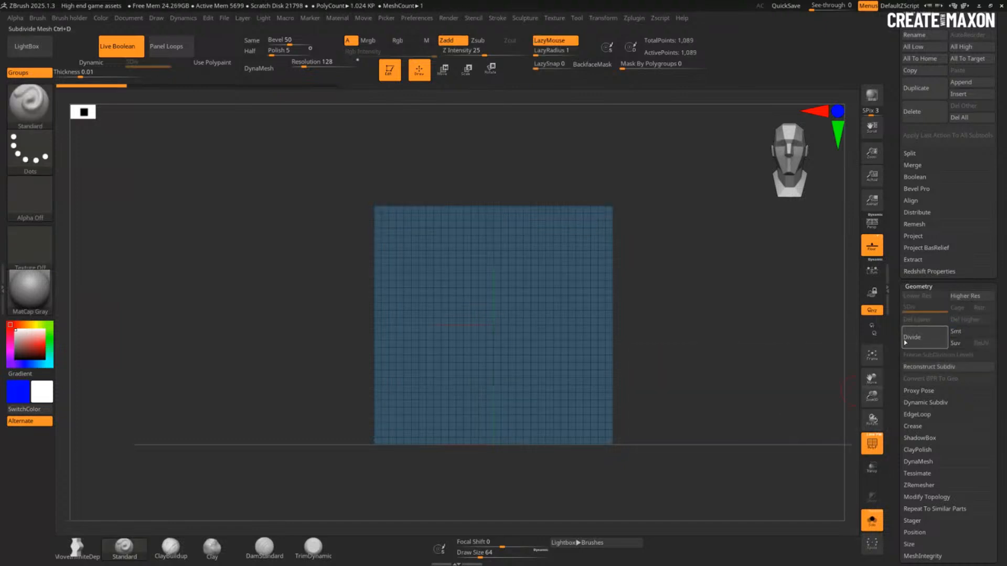
left_click(924, 341)
left_click(925, 341)
left_click(924, 342)
left_click(924, 341)
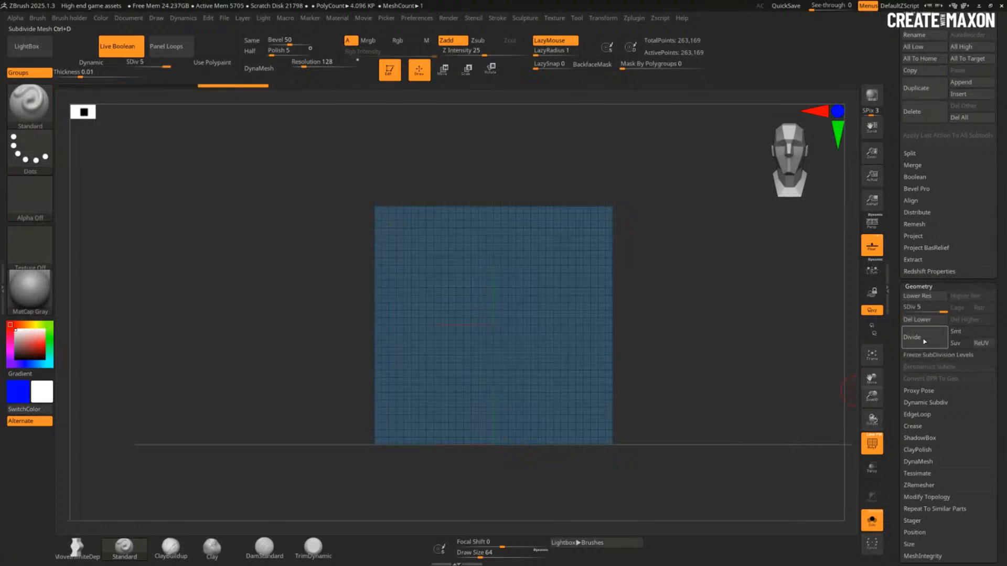
left_click(924, 342)
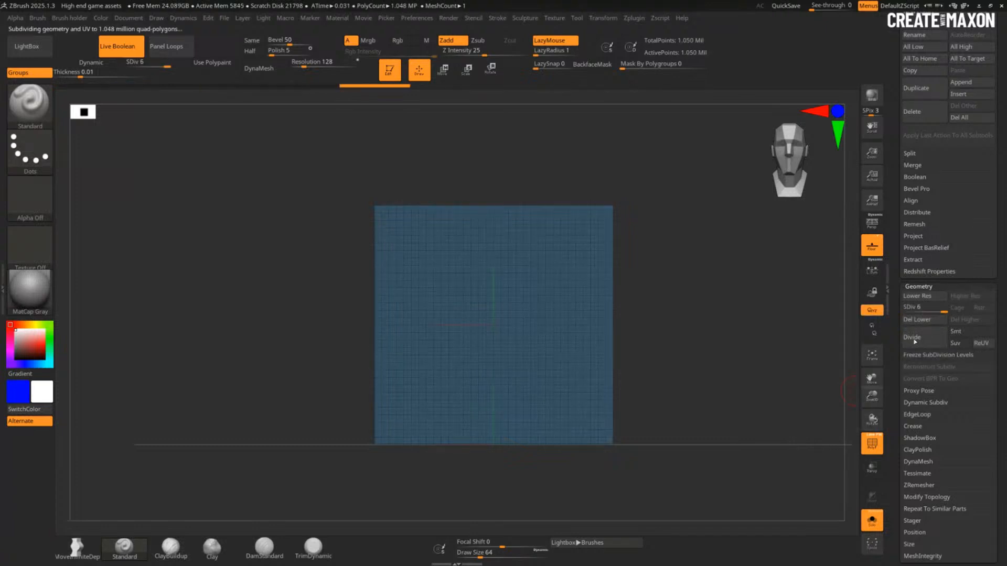
key("shift+f")
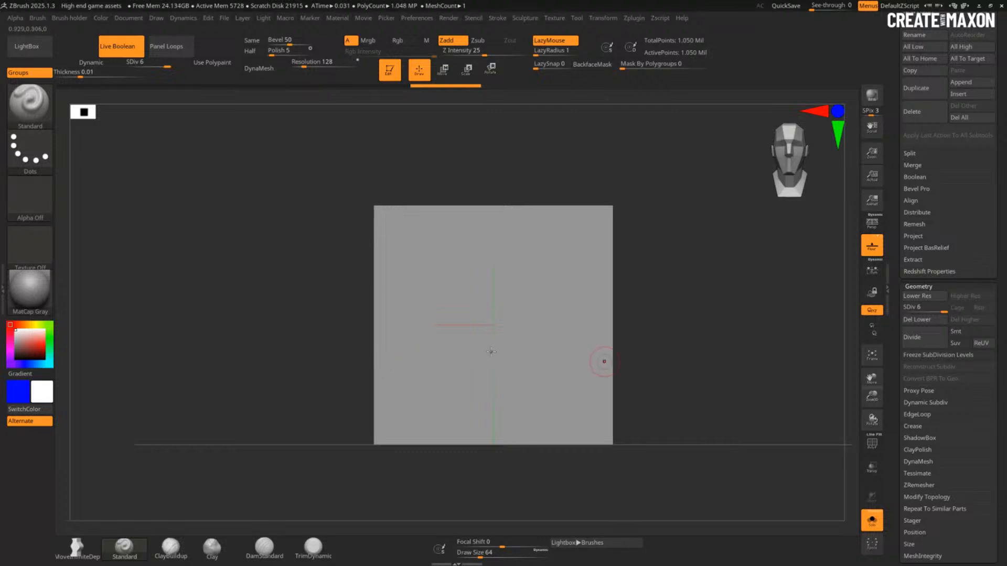
Step: Switch to the DamStandard brush for sculpting on the subdivided plane
left_click_drag(619, 356, 649, 345)
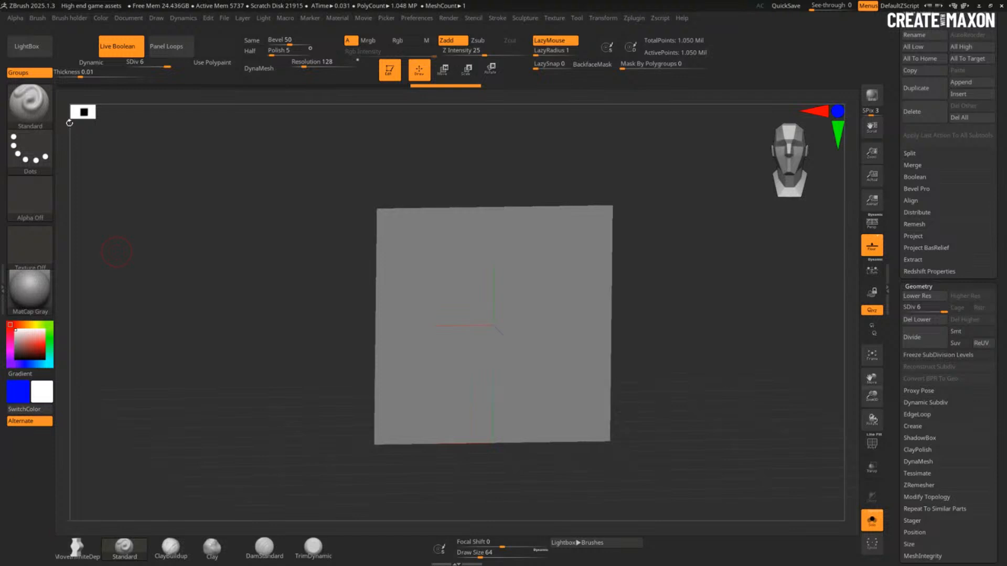
key("b")
key("d")
key("s")
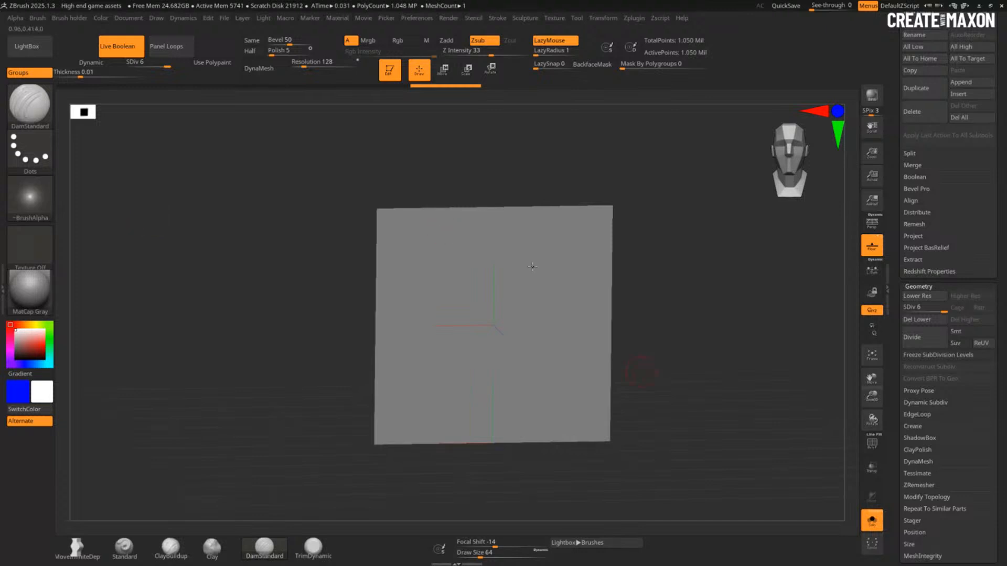
Step: Face the plane frontally, test curved DamStandard strokes and carve a short groove running off its side edge
left_click_drag(532, 266, 511, 278, "shift")
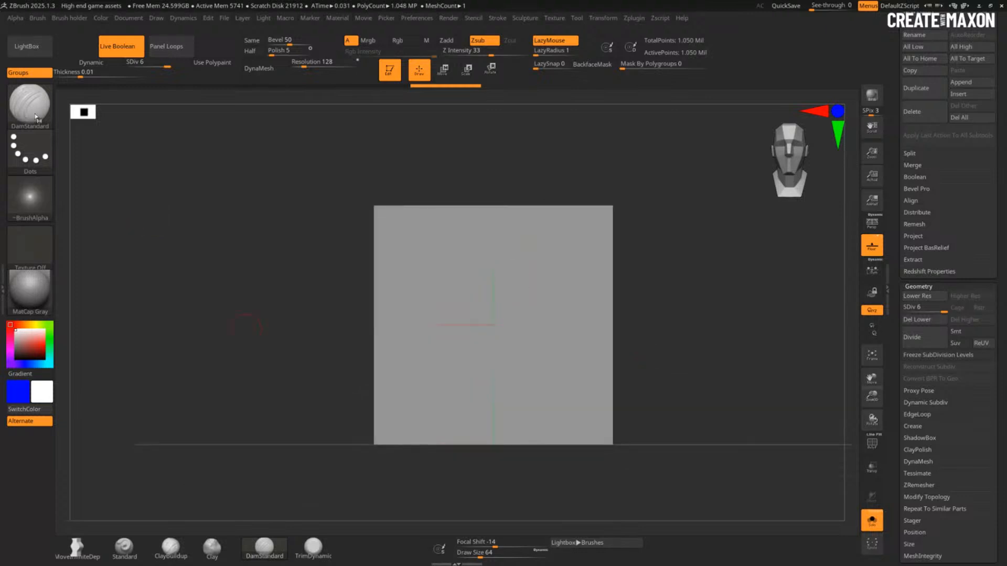
key("ctrl+shift+z")
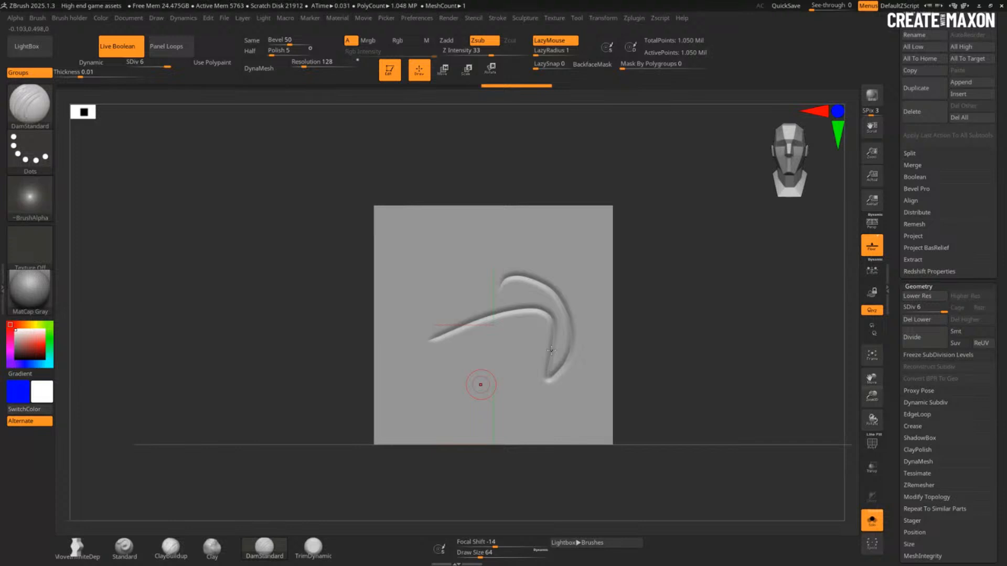
key("ctrl+z")
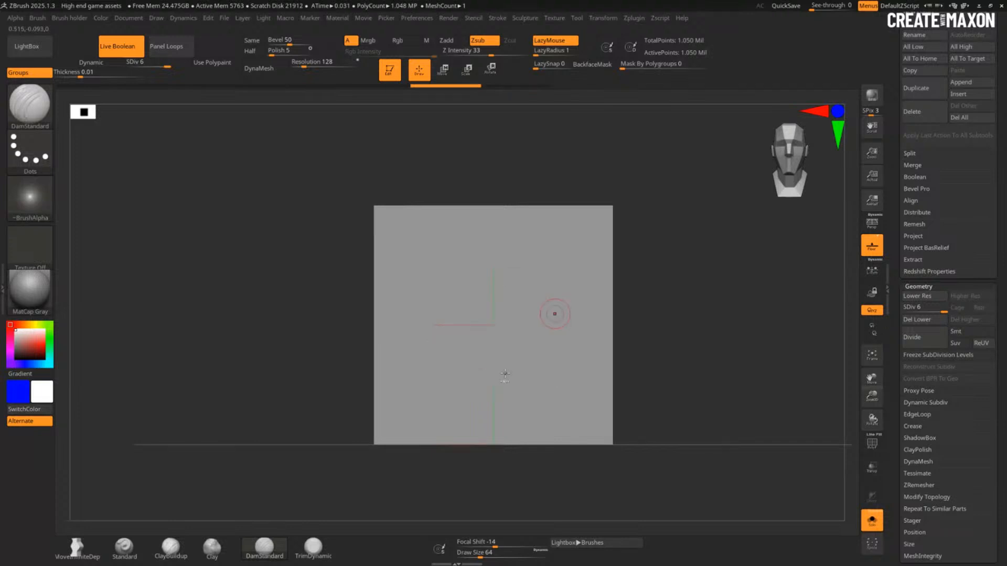
key("ctrl+shift+z")
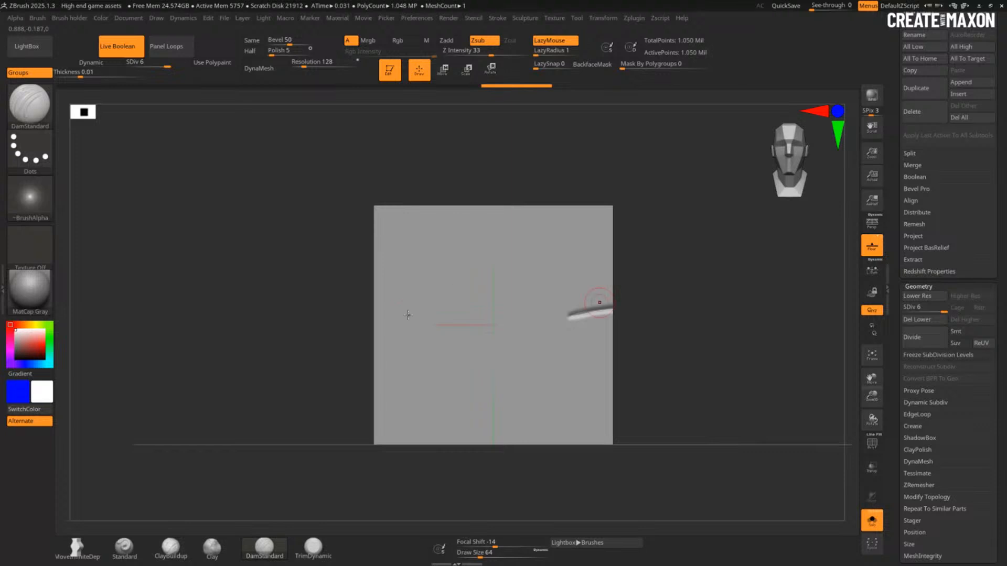
Step: Duplicate the plane and move the copy sideways beside the original to compare the groove across the shared edge
key("w")
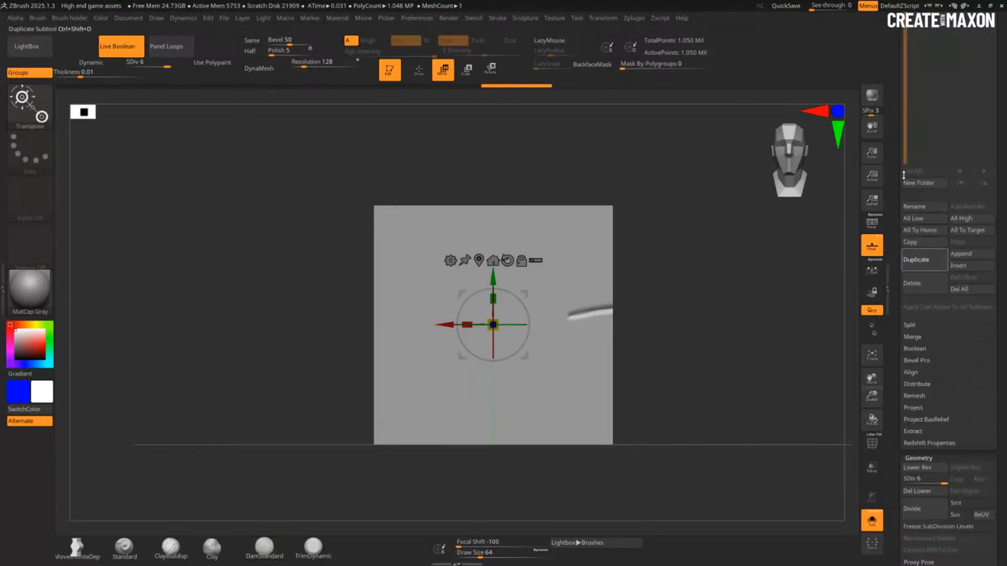
left_click(924, 260)
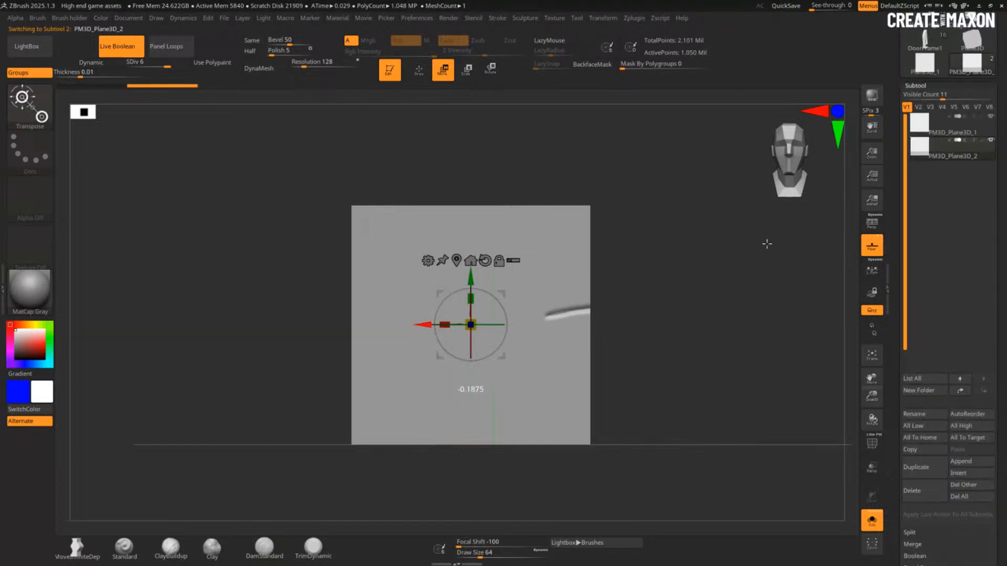
left_click_drag(767, 244, 399, 329)
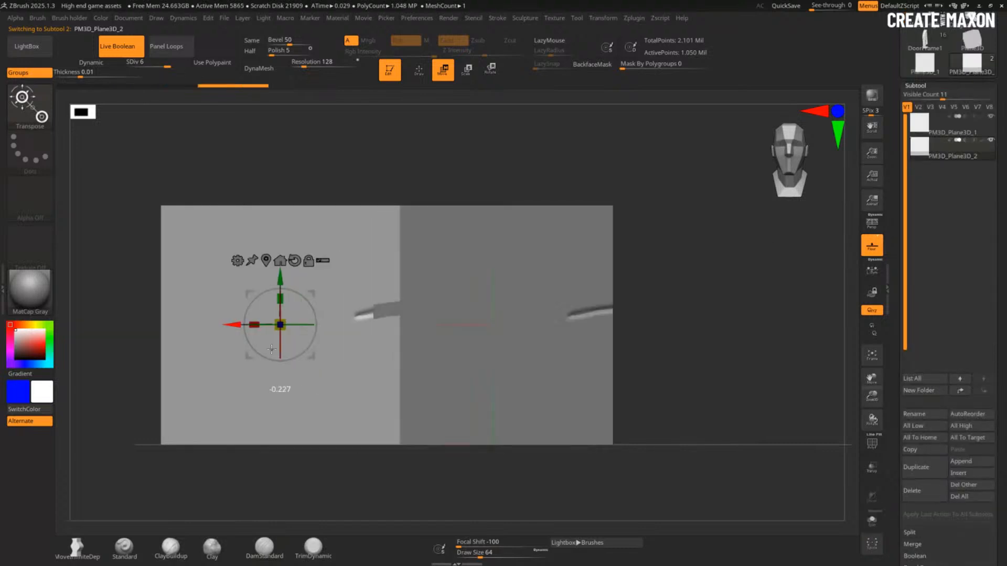
left_click_drag(272, 349, 202, 491)
Step: Undo the moves of the duplicated plane and delete the duplicate subtool
key("ctrl+z")
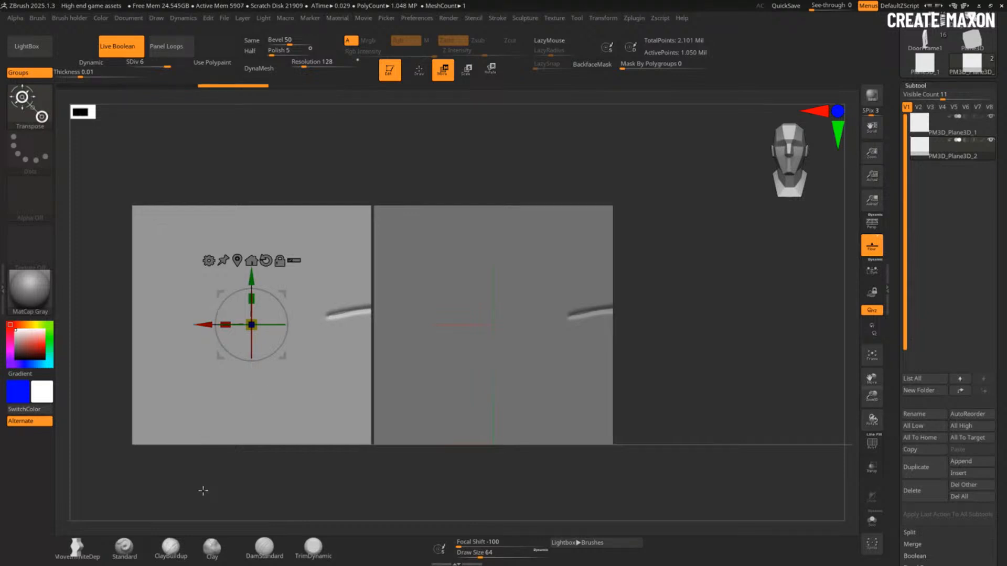
key("ctrl+z")
key("ctrl+z")
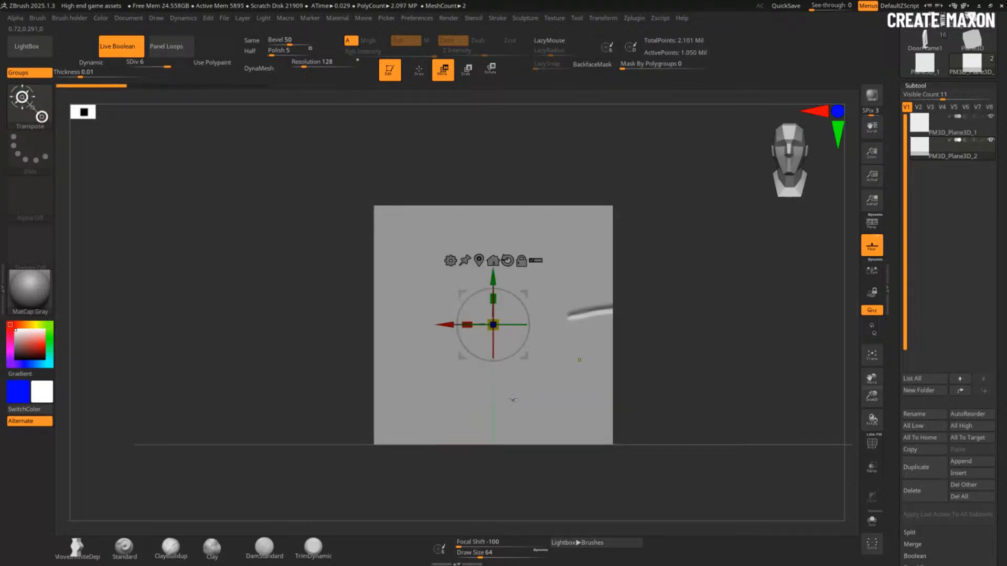
left_click(918, 491)
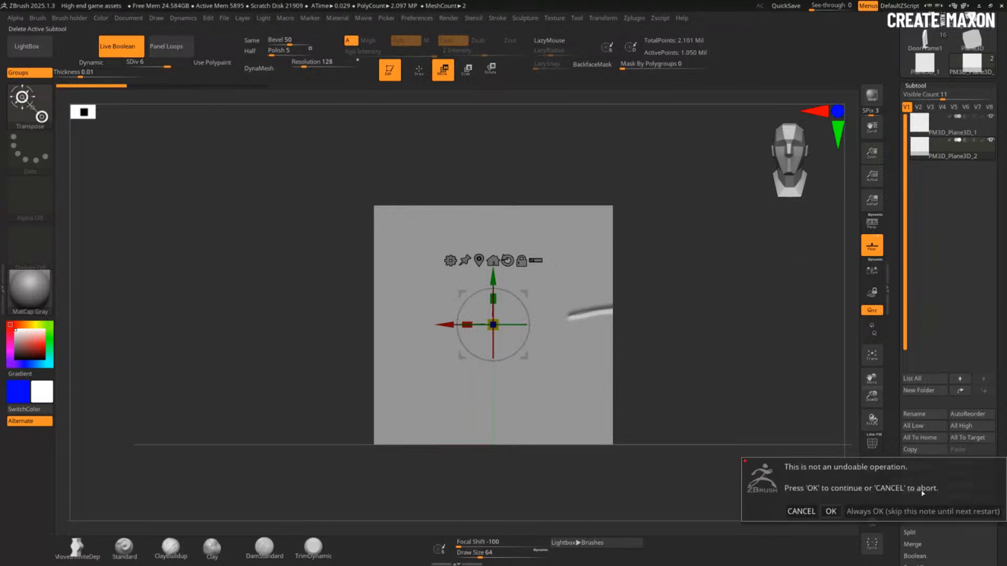
left_click(831, 512)
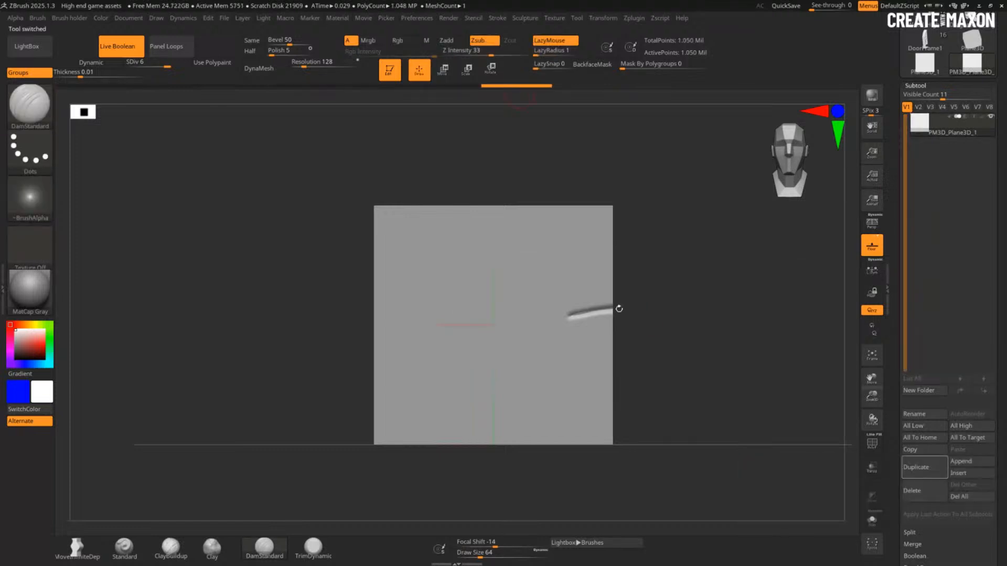
Step: Undo the test groove carved over the plane's side edge
key("ctrl+z")
key("ctrl+z")
key("ctrl+shift+z")
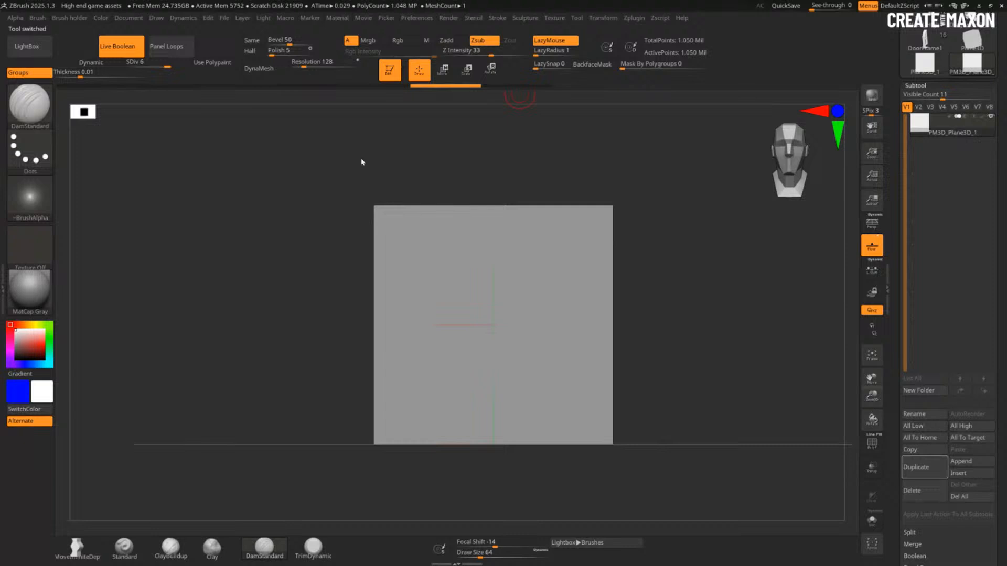
Step: Find the WrapMode modifier in the brush's curve settings, read its help description and raise its value
key("b")
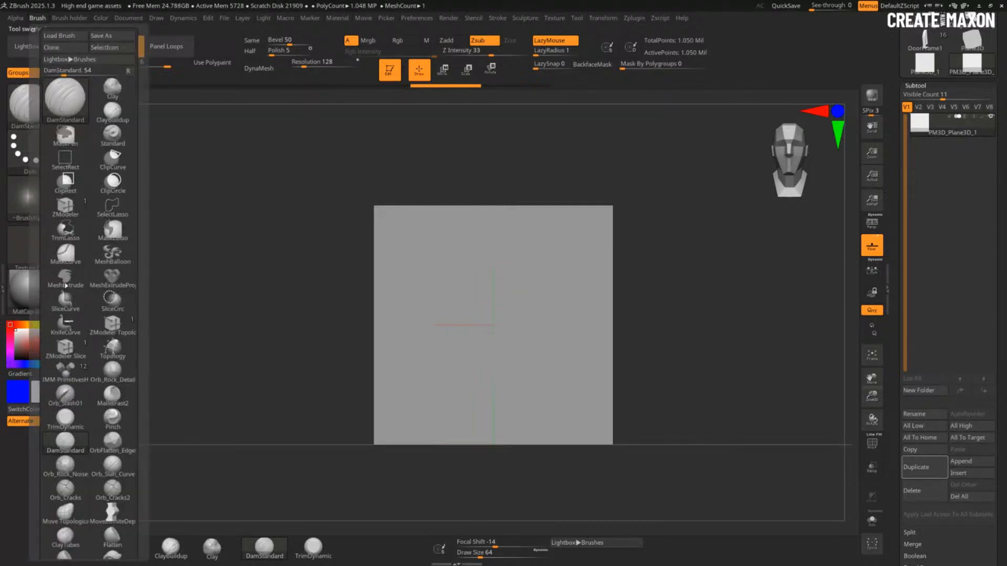
scroll(66, 286, "down", 2)
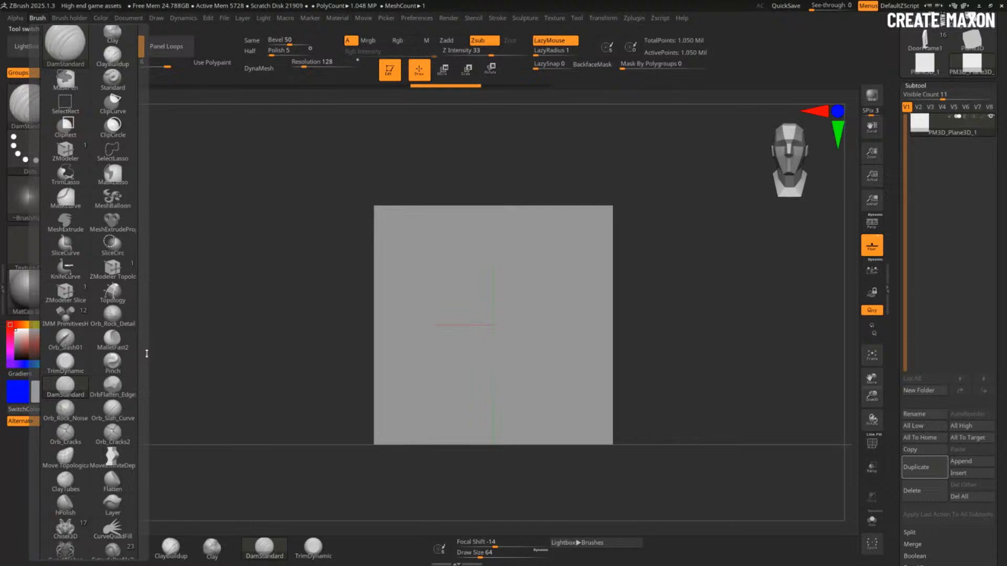
scroll(145, 314, "down", 10)
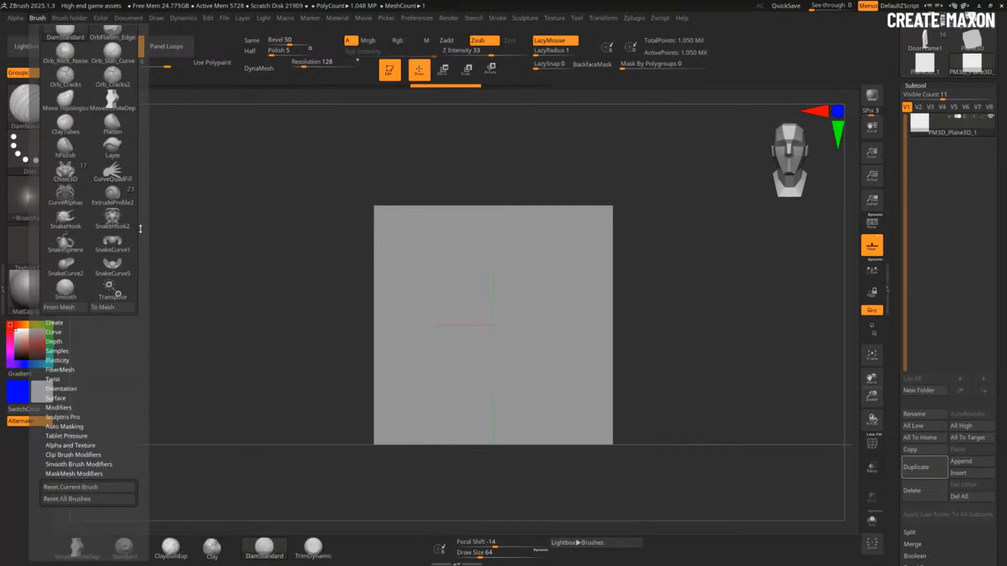
left_click(73, 332)
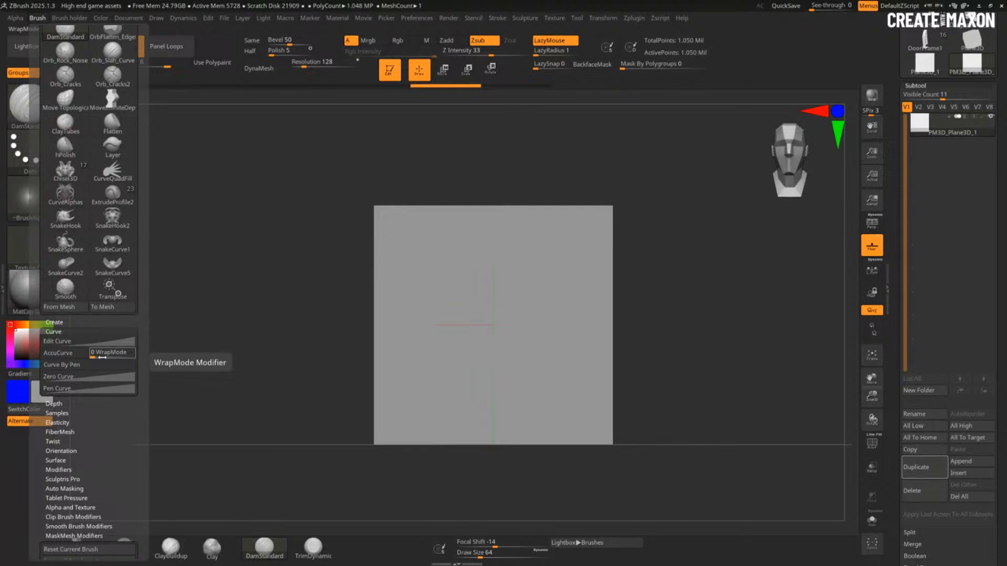
key("ctrl")
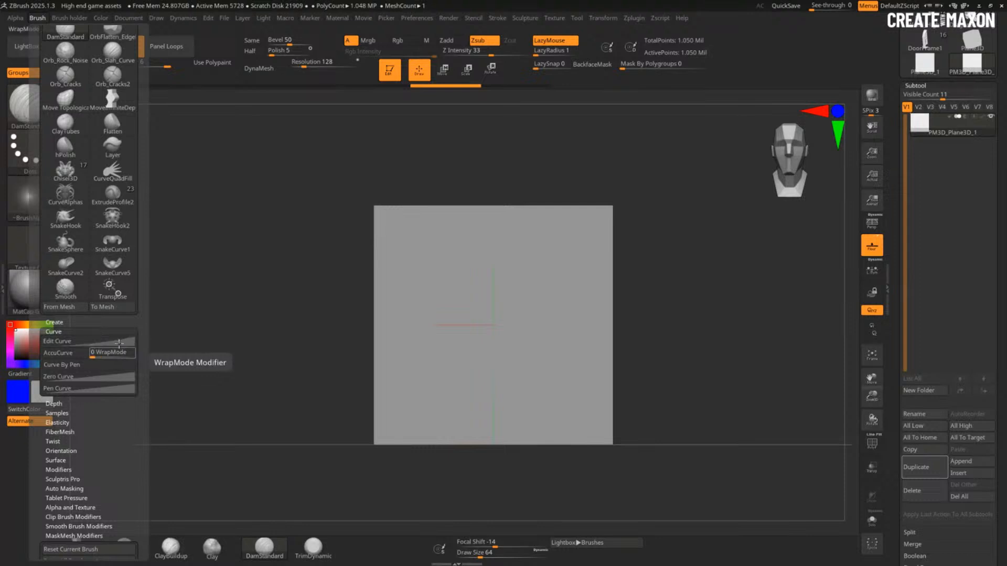
key("ctrl")
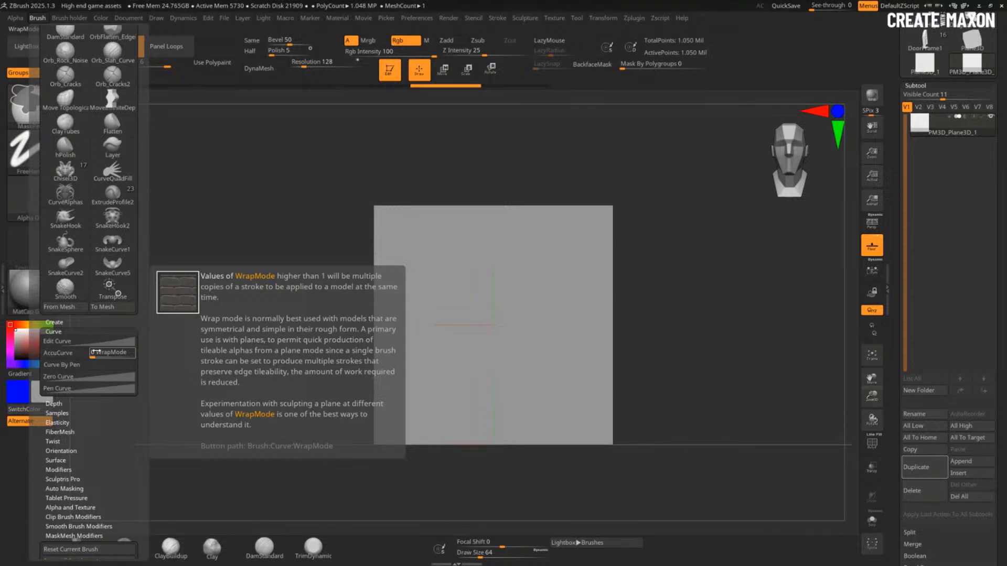
left_click_drag(96, 352, 114, 359)
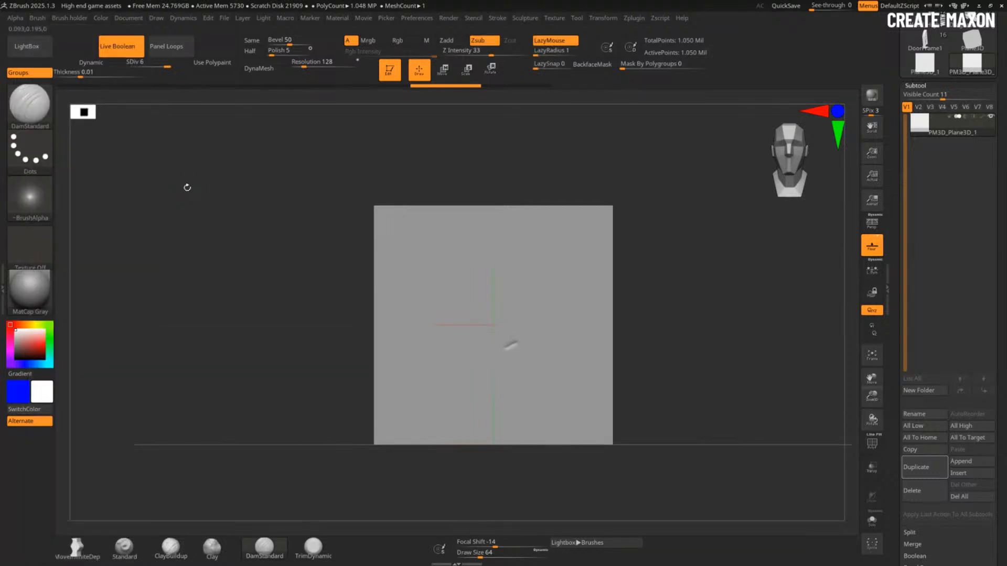
Step: Try a DamStandard stroke running off the plane's side edge, undo it and recheck the brush's curve settings
left_click_drag(514, 344, 715, 289)
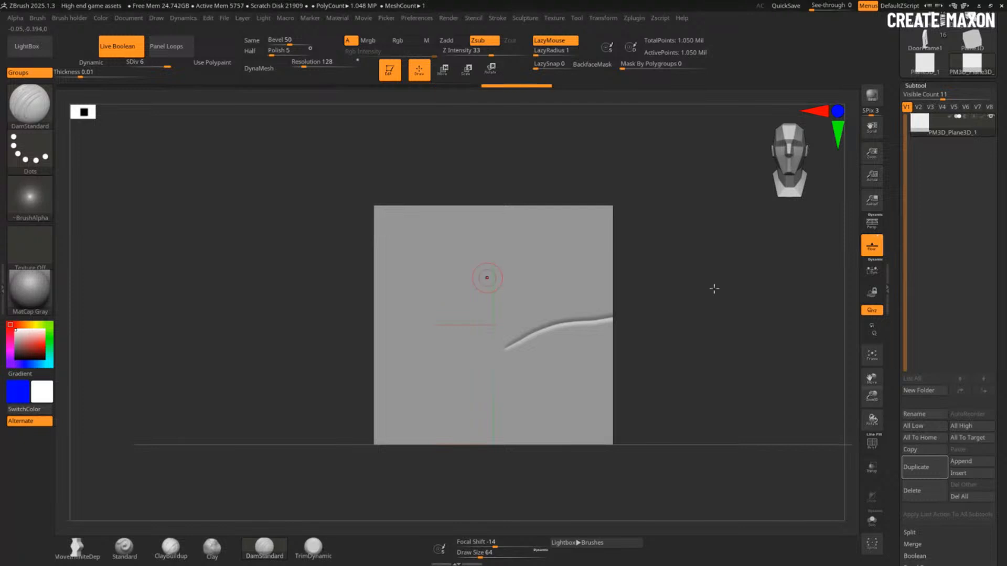
key("ctrl+z")
left_click(37, 19)
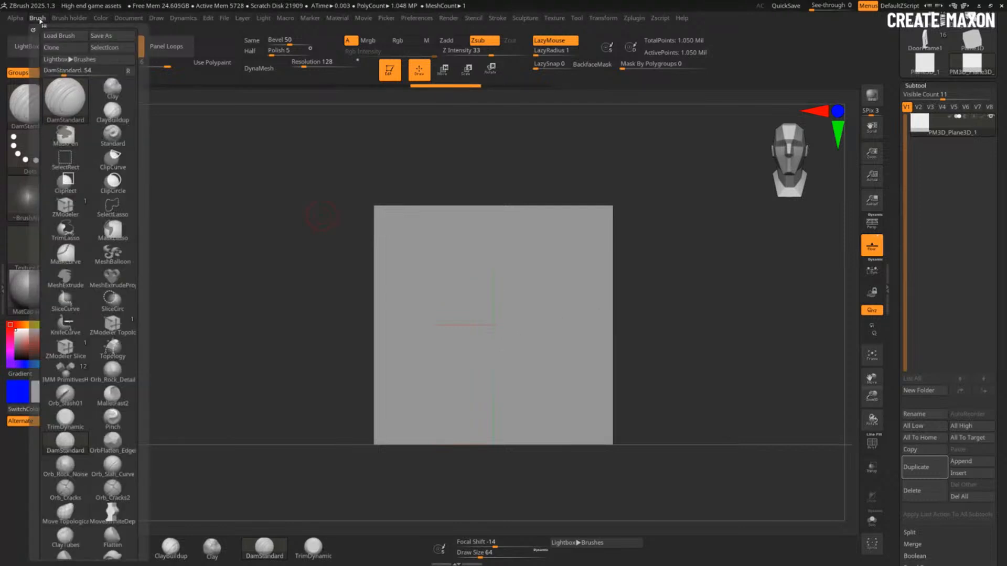
scroll(144, 401, "down", 10)
mouse_move(99, 238)
key("ctrl")
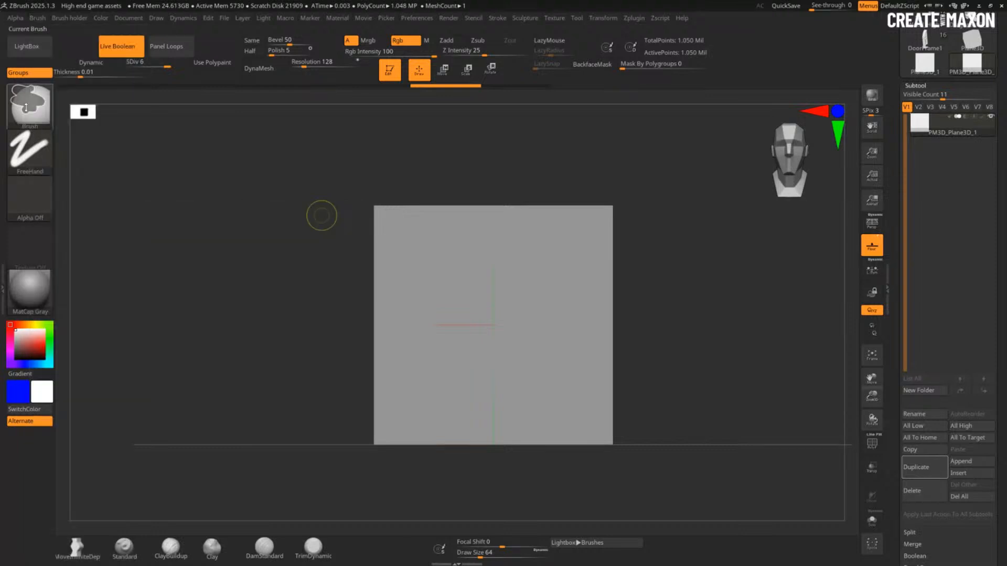
Step: Test the wrapping with a MaskPen stroke across the plane's side edge and undo the mask
left_click(38, 18)
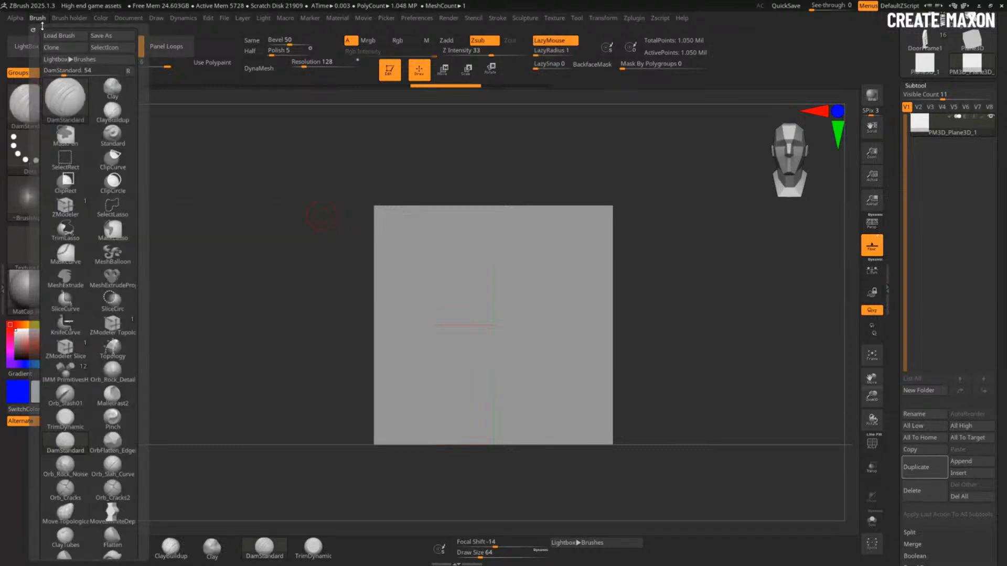
scroll(139, 350, "down", 5)
key("ctrl")
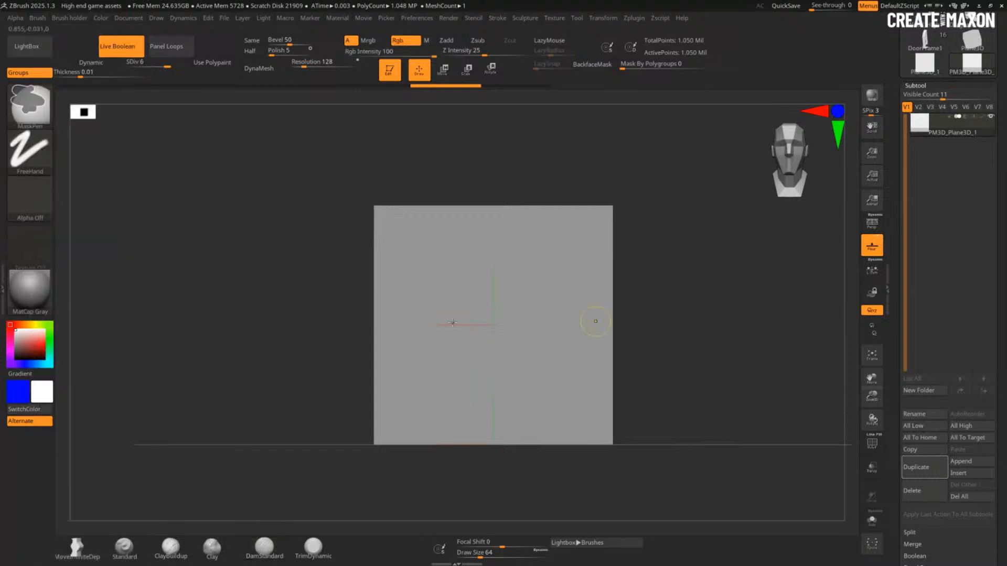
left_click_drag(613, 297, 593, 321, "ctrl")
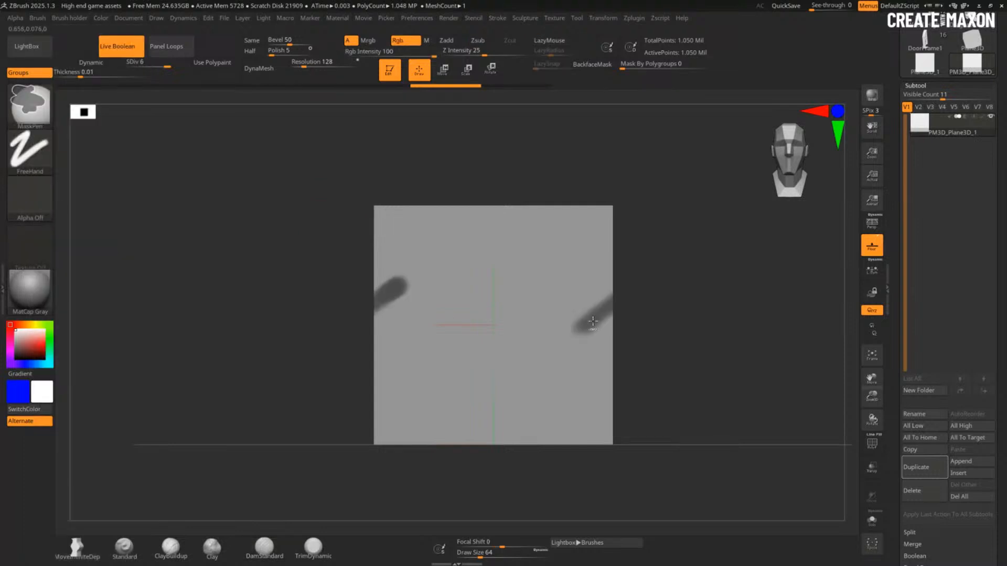
key("ctrl+z")
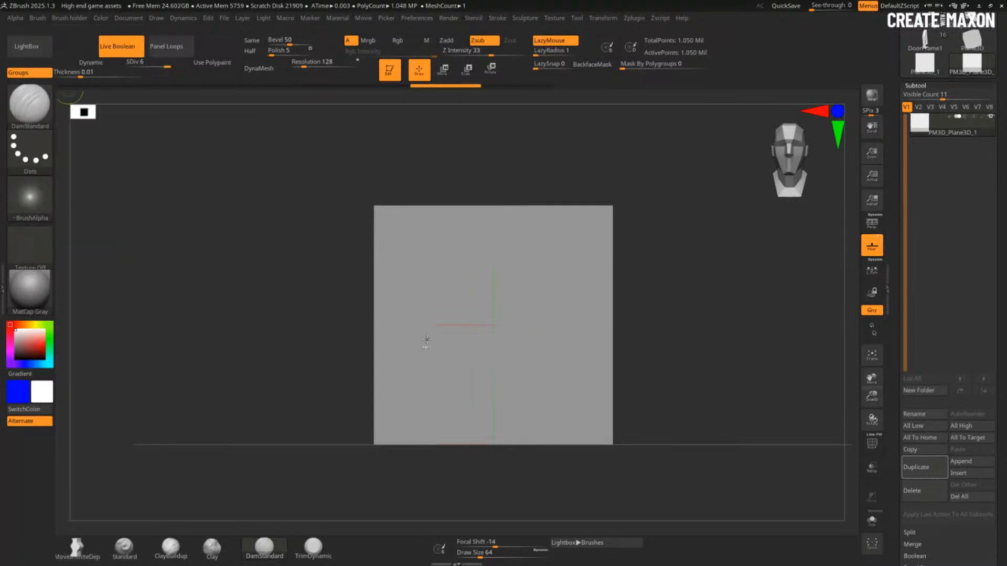
Step: Turn on WrapMode for the DamStandard brush and carve curved strokes that run across the plane's edges
left_click(37, 18)
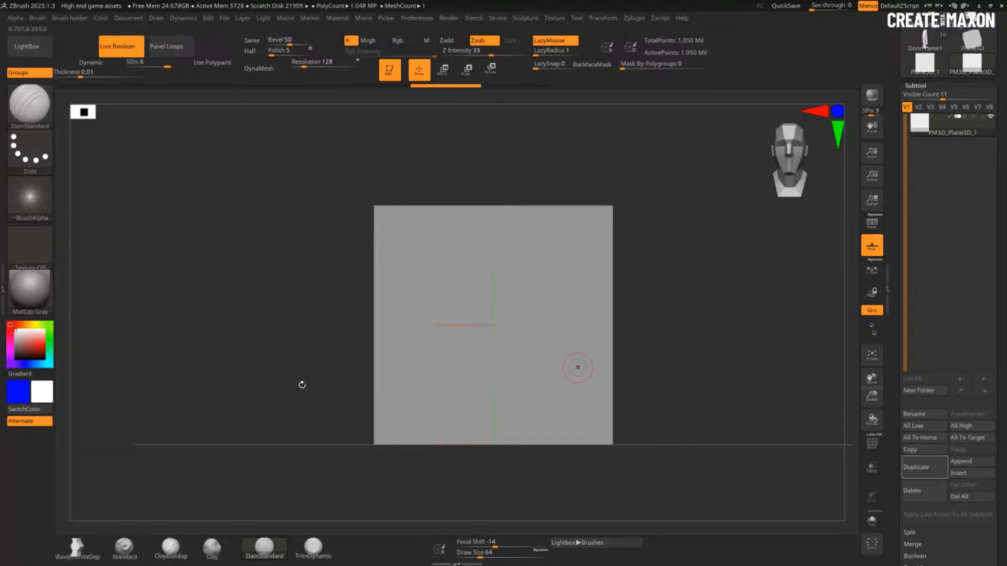
left_click_drag(594, 357, 573, 379)
mouse_move(653, 298)
left_mouse_down()
mouse_move(602, 349)
mouse_move(641, 138)
mouse_move(756, 286)
mouse_move(835, 199)
left_mouse_up()
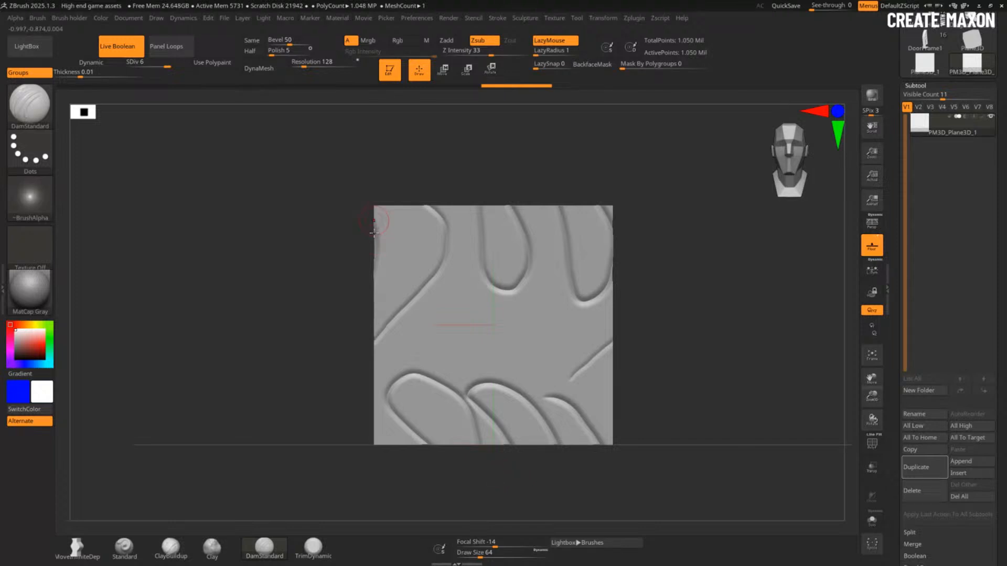
Step: Undo the wrapped strokes, try a short DamStandard stroke directly on the plane's side edge and undo it
key("p")
key("p")
key("ctrl+z")
left_click_drag(603, 375, 628, 347)
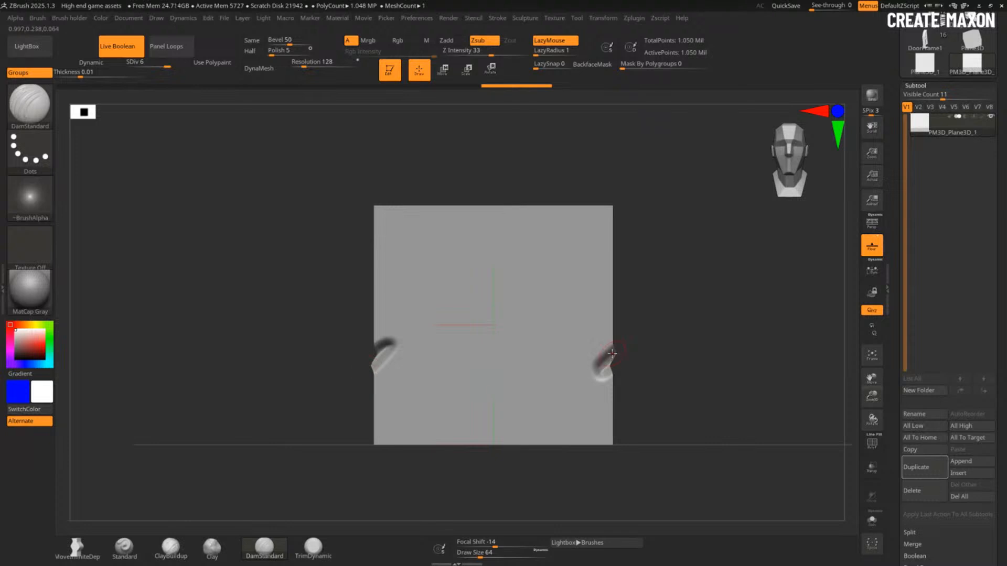
key("ctrl+z")
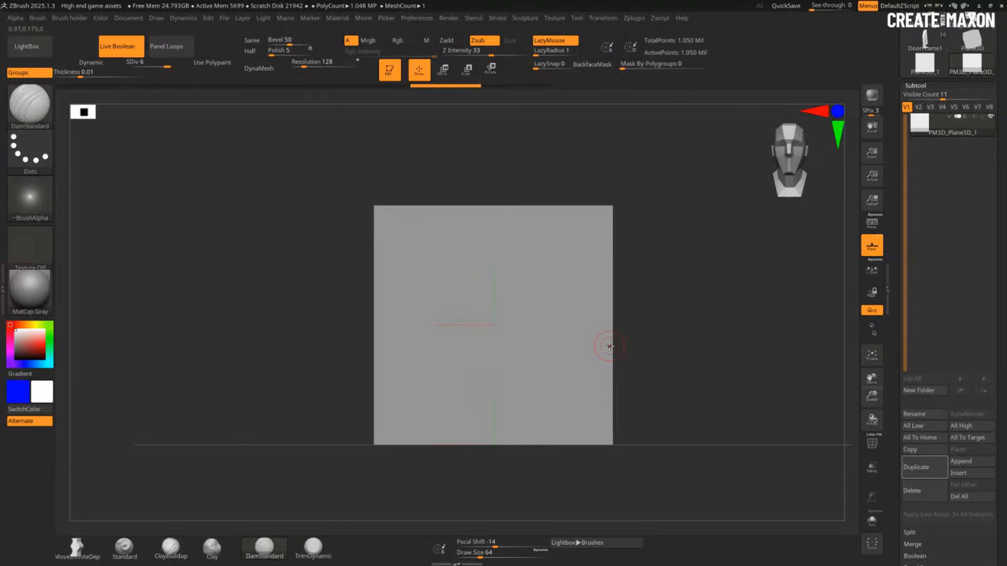
right_click_drag(609, 346, 609, 351)
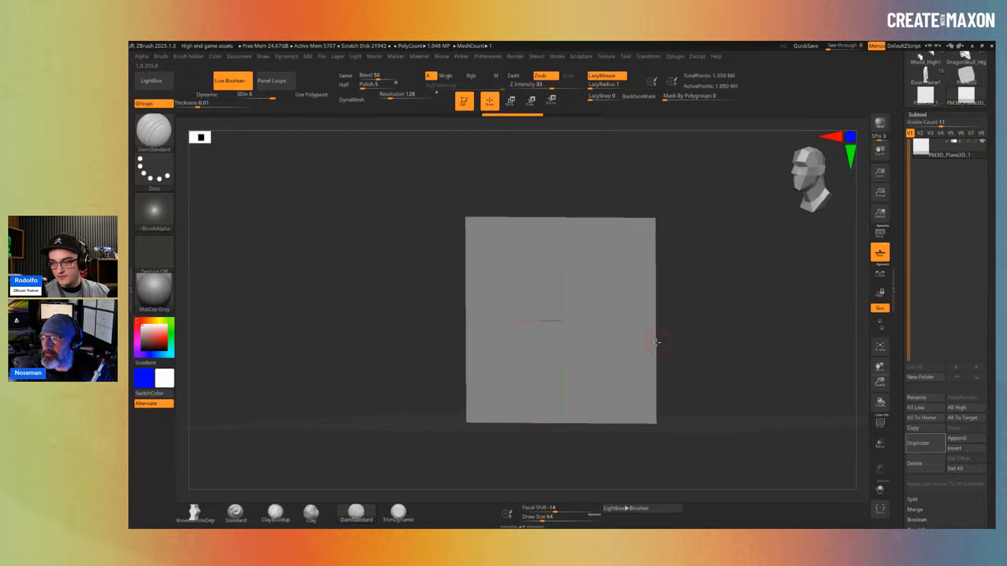
right_click_drag(654, 342, 665, 357, "shift")
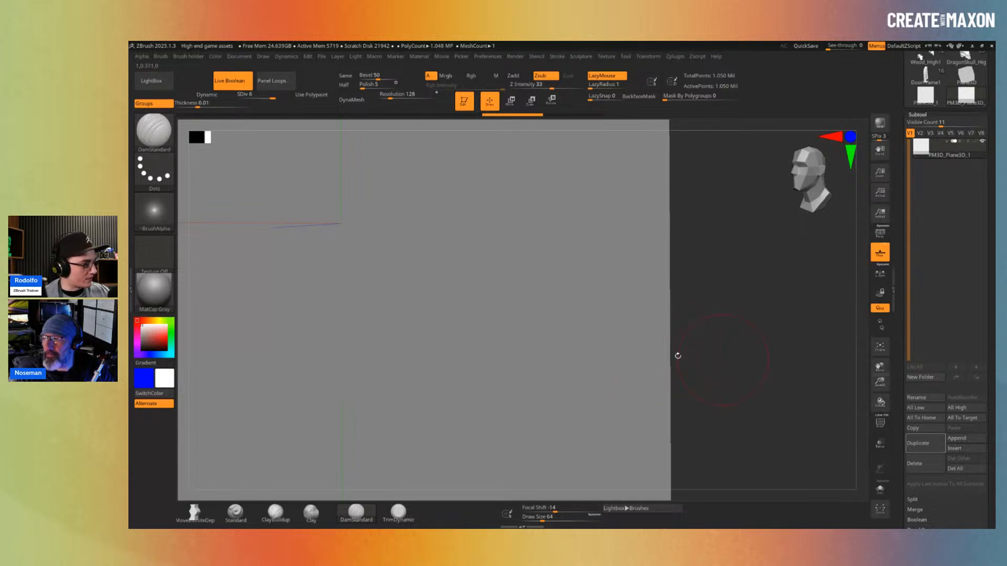
left_click_drag(675, 353, 721, 355, "shift")
key("f")
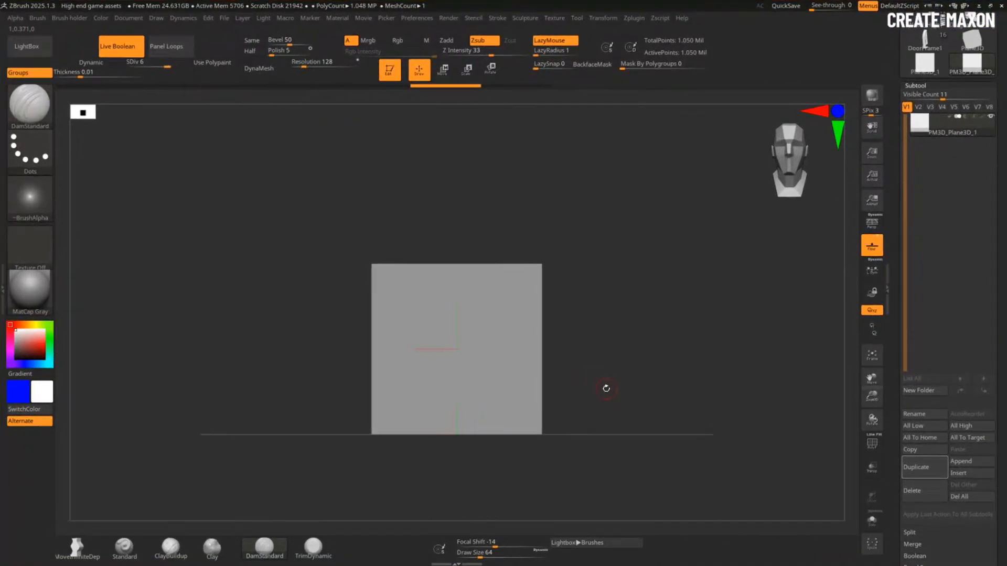
Step: Collapse the Geometry settings and open the ArrayMesh settings for the plane
left_click_drag(892, 498, 890, 147)
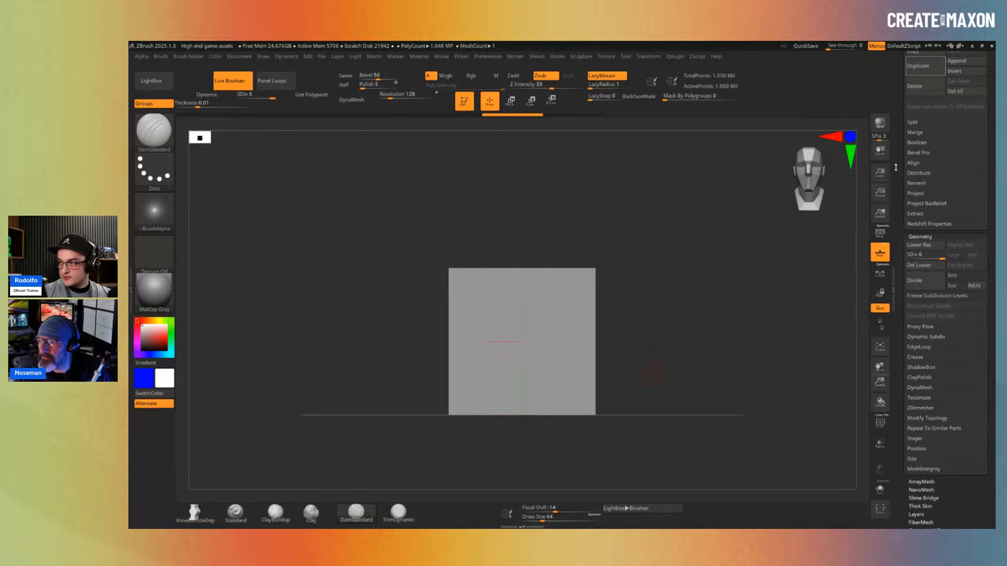
left_click(927, 237)
left_click(930, 244)
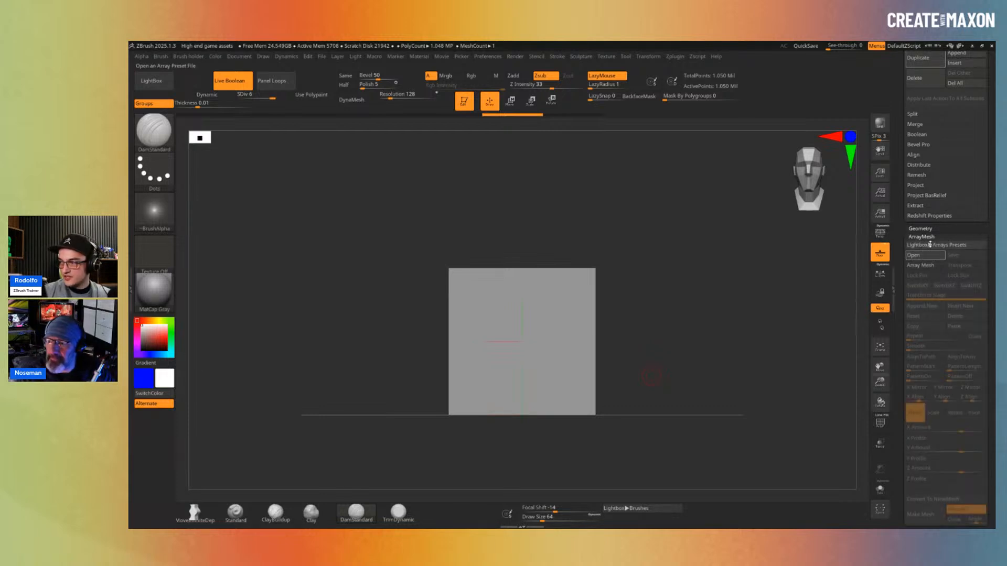
Step: Turn on Array Mesh for the plane with an X offset of 2 and append a second stage offset about -1.6 in X
left_click(921, 265)
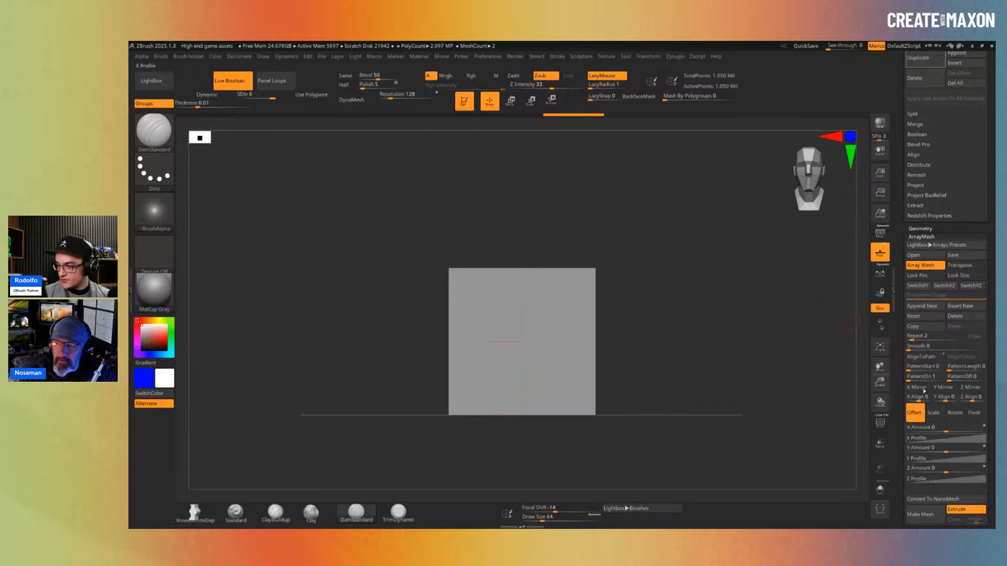
left_click_drag(939, 428, 928, 428)
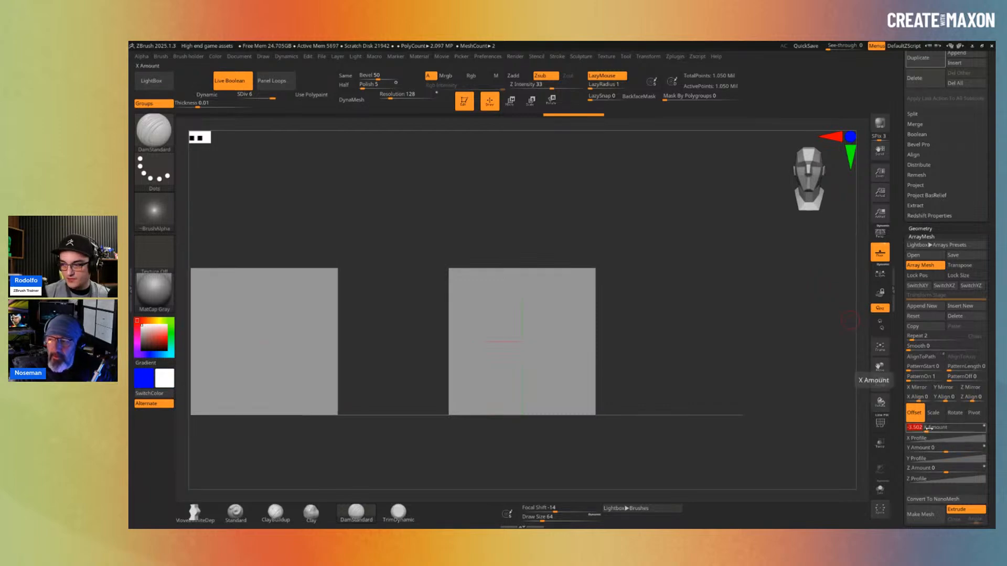
type("2")
key("Return")
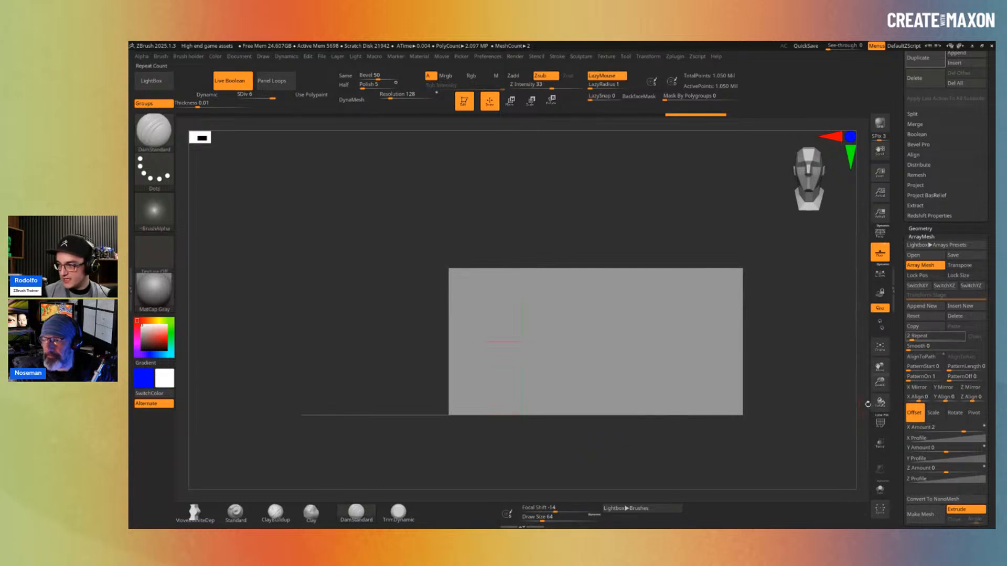
left_click(922, 306)
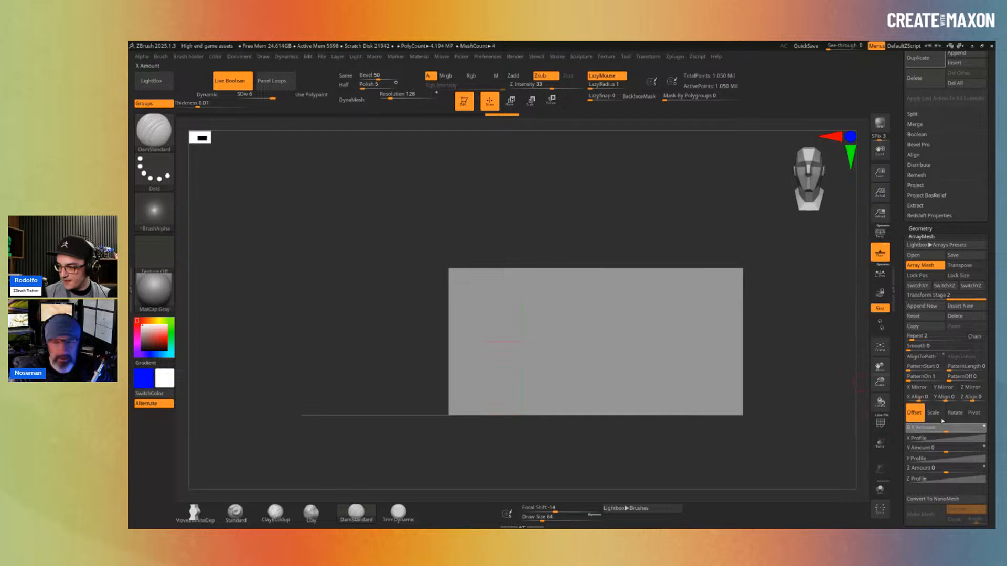
left_click_drag(944, 428, 903, 433)
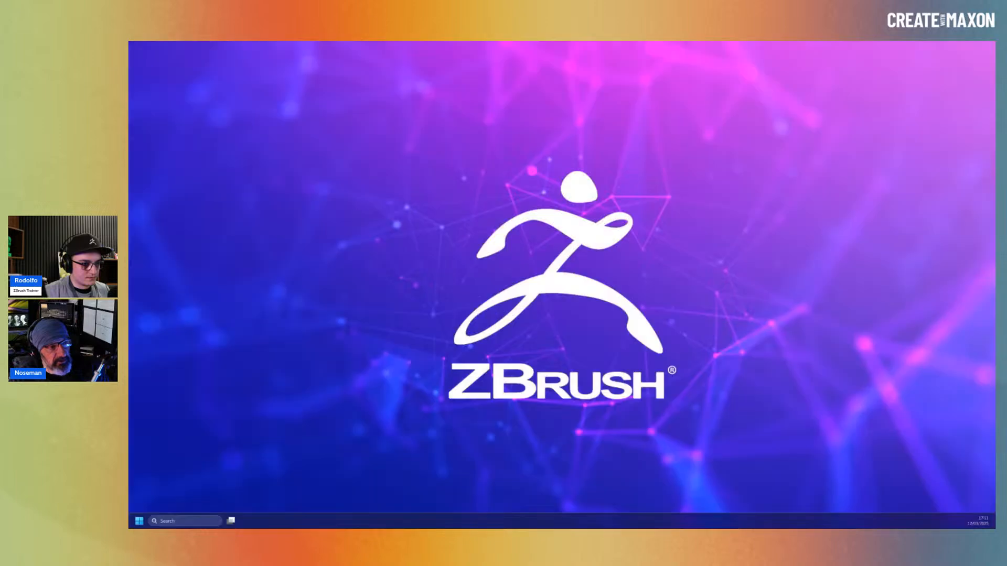
key("alt+Tab")
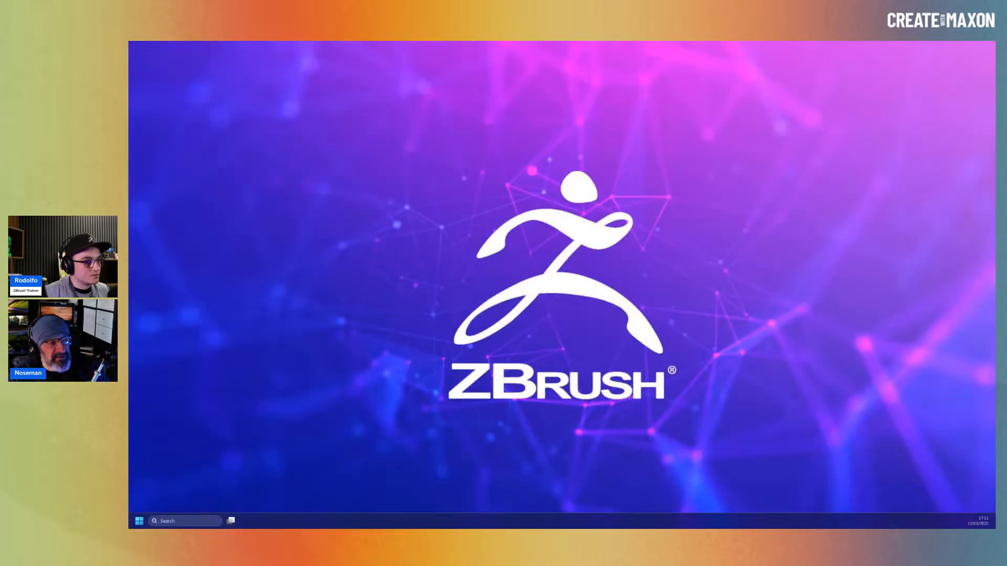
key("alt+Tab")
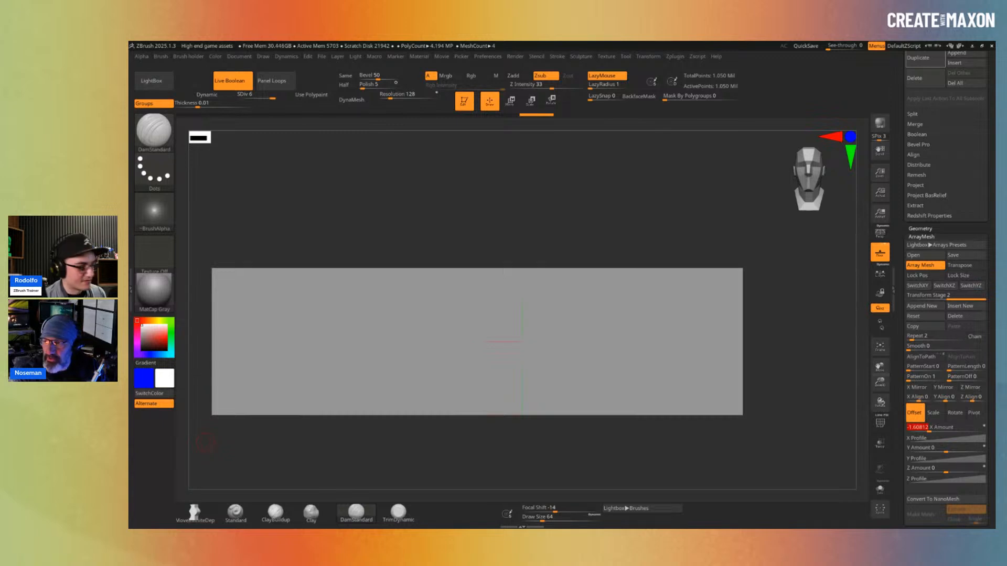
Step: Switch off the array preview, carve overlapping curved DamStandard strokes near the plane's centre and check them repeated in the array
left_click_drag(206, 444, 569, 394)
key("ctrl+z")
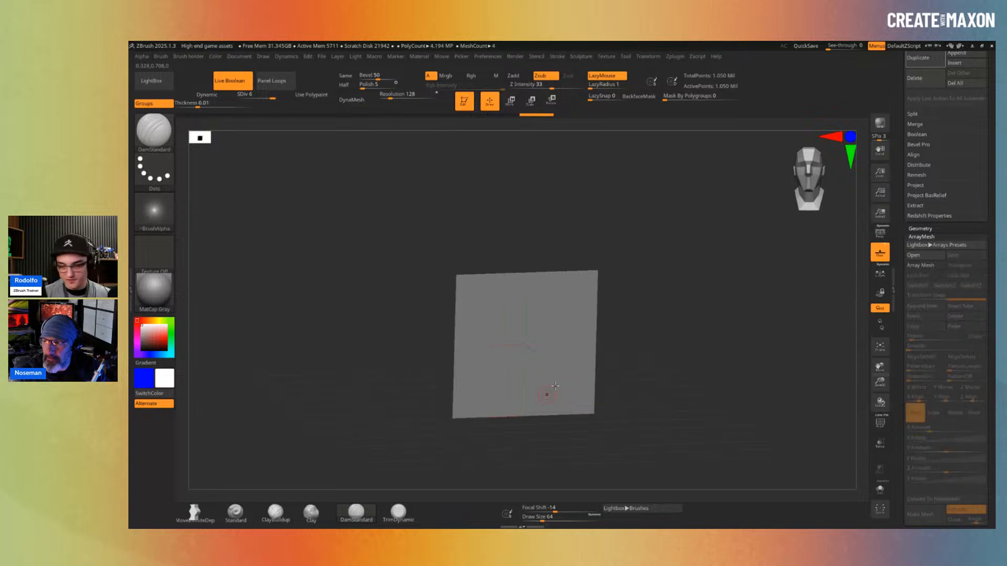
mouse_move(556, 386)
left_mouse_down()
mouse_move(505, 334)
mouse_move(555, 342)
left_mouse_up()
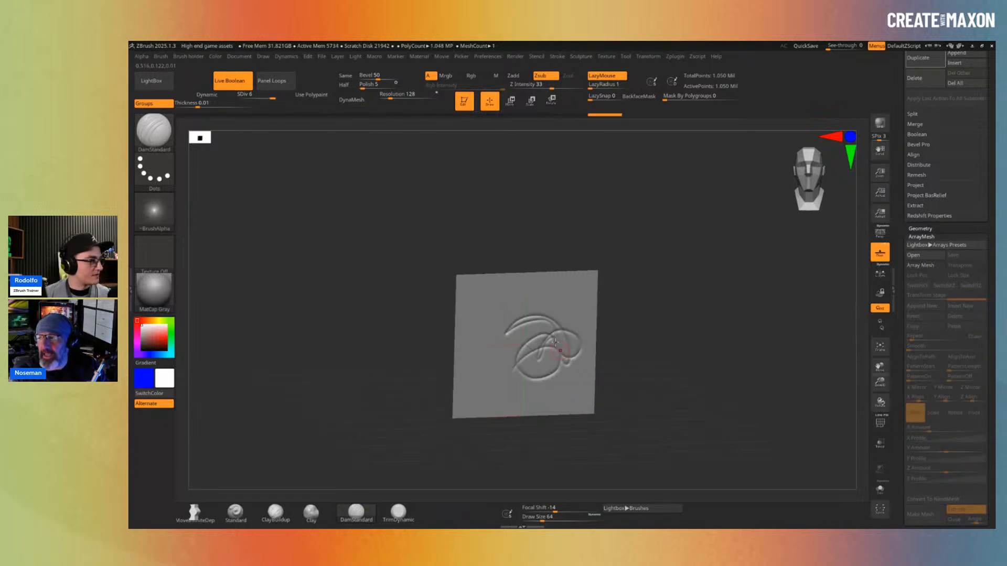
left_click_drag(605, 432, 659, 385, "shift")
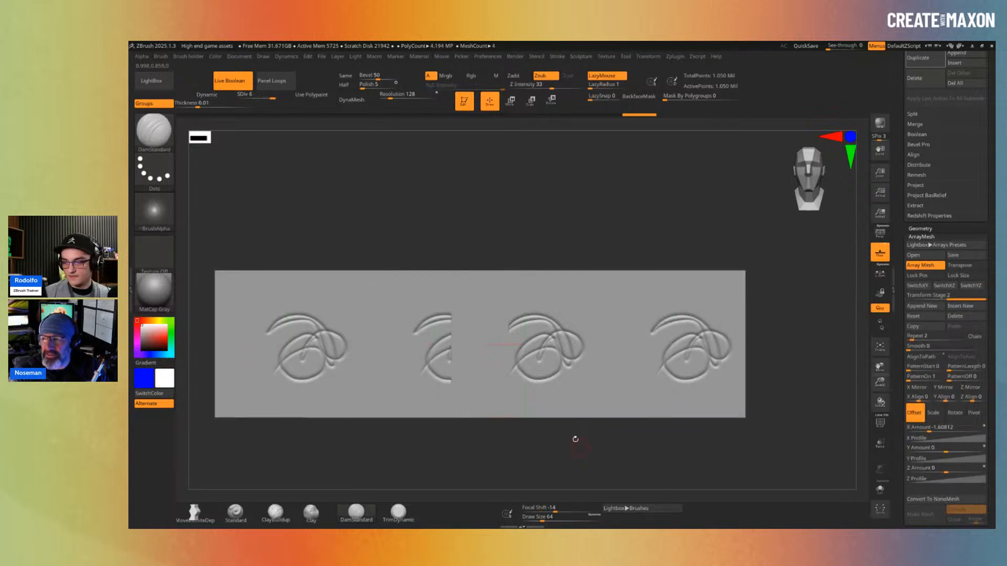
left_click_drag(580, 450, 577, 451)
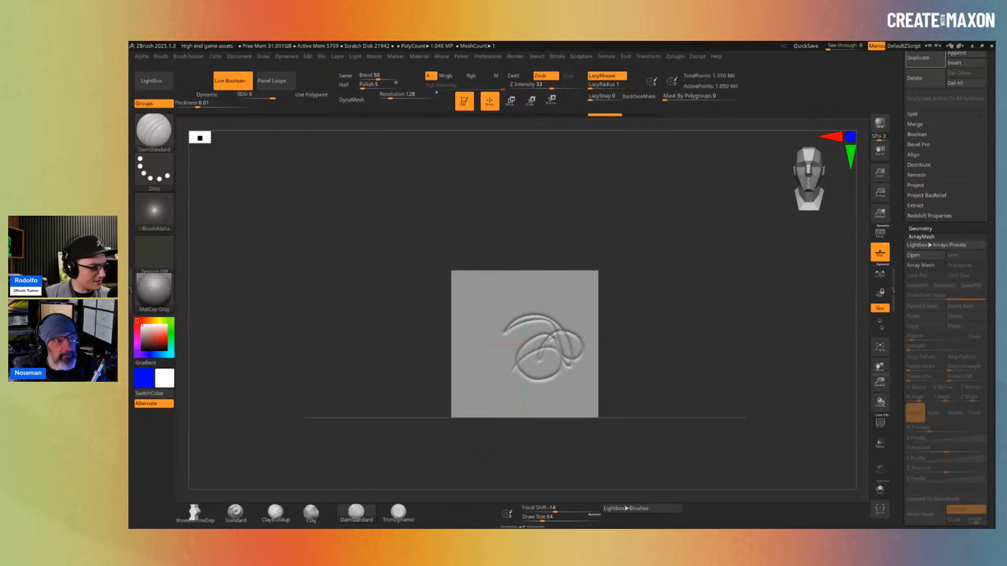
left_click_drag(667, 357, 672, 355)
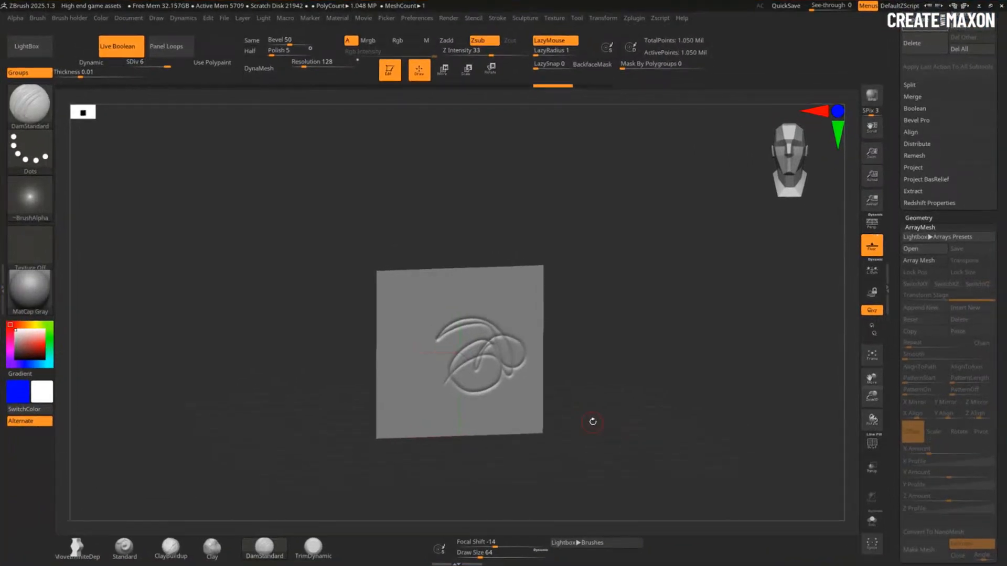
Step: Carve more DamStandard strokes beside and across the curved marks on the single plane
left_click_drag(593, 422, 677, 357)
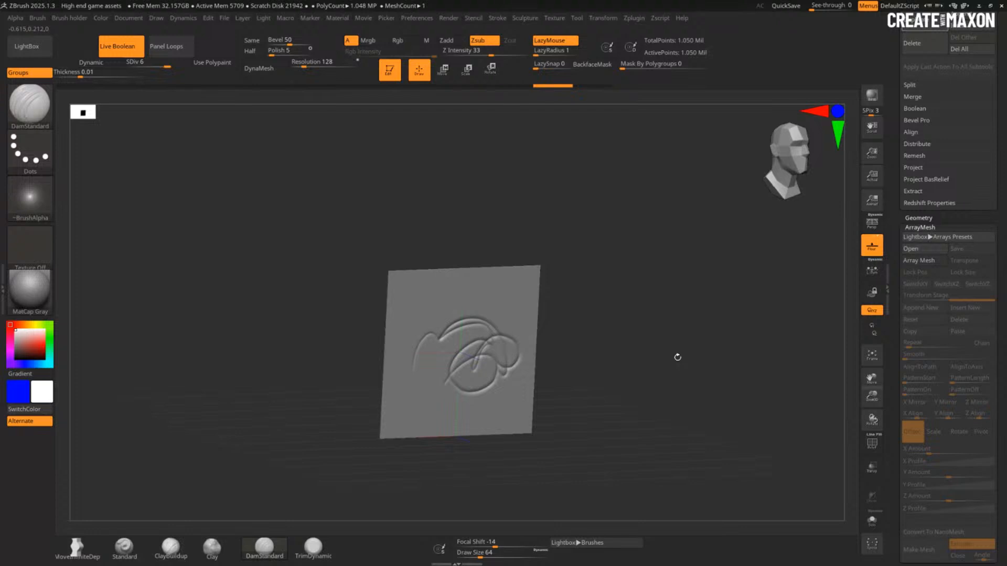
left_click_drag(471, 308, 467, 353)
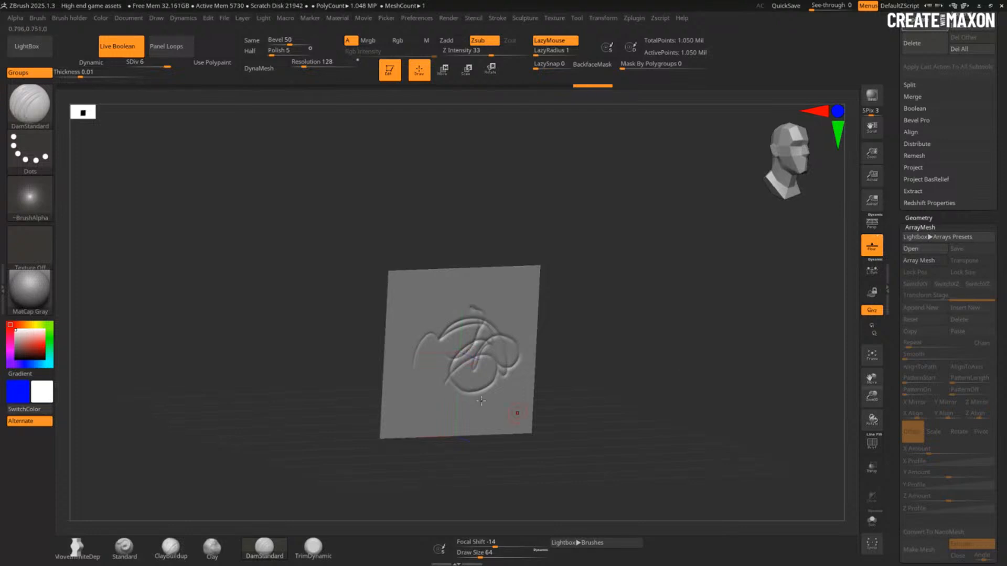
left_click_drag(581, 403, 535, 409)
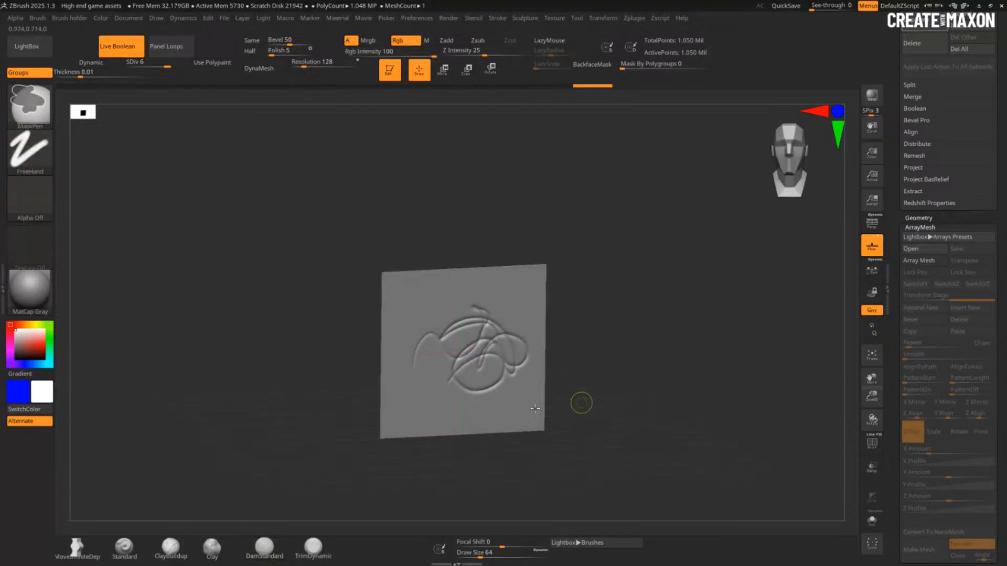
Step: Undo all the DamStandard strokes on the plane to return it to a blank surface
key("ctrl+z")
key("ctrl+z")
key("ctrl+z")
key("ctrl+z")
key("ctrl+z")
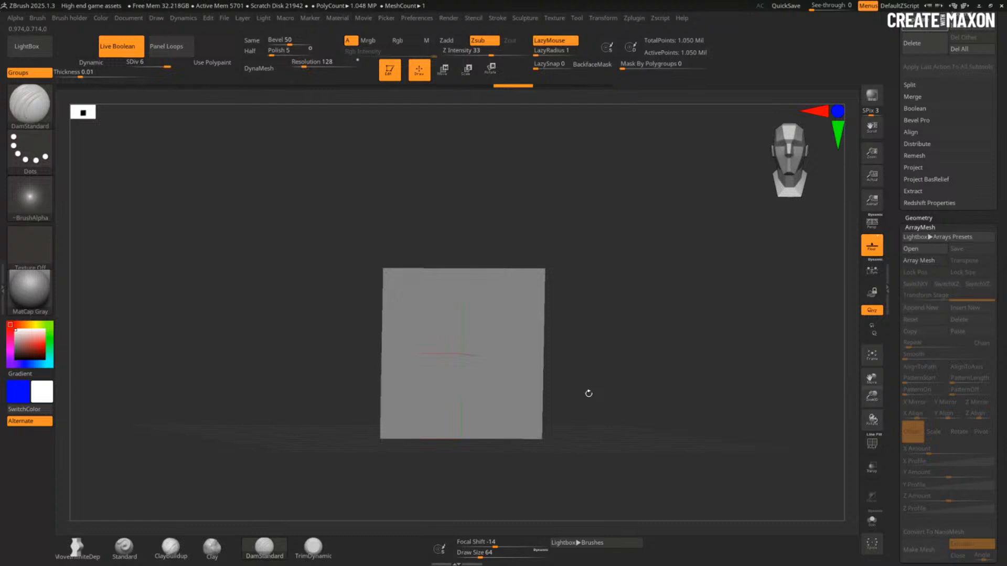
left_click_drag(589, 394, 686, 393, "shift")
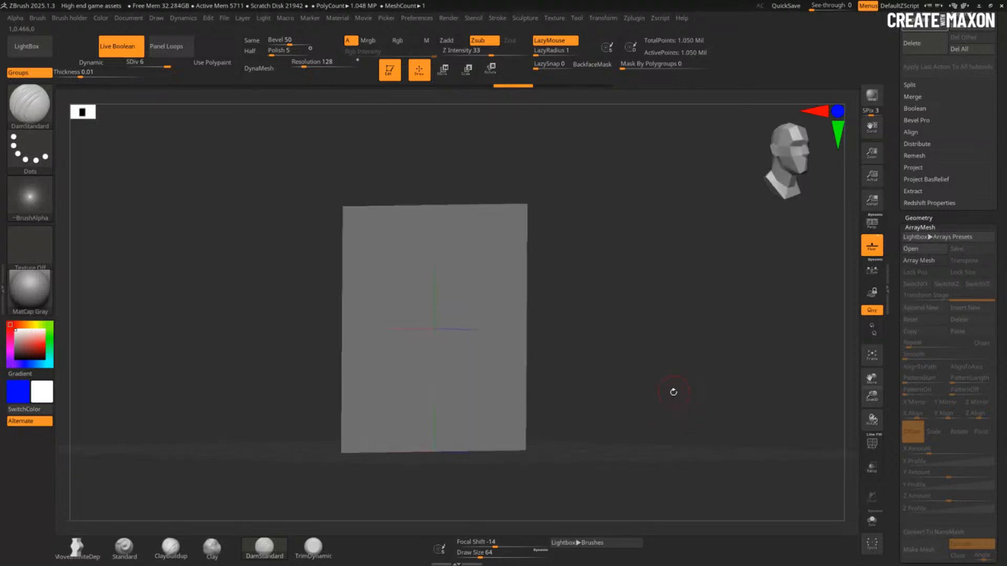
Step: Restore the array preview with the second stage offset -2 in X and show the original plane's polyframe
key("ctrl+shift+z")
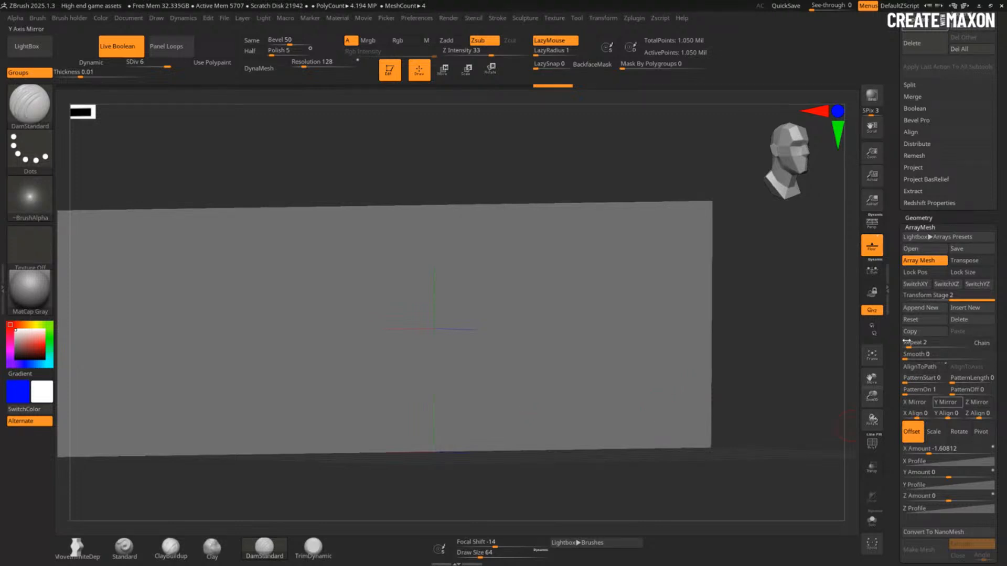
left_click_drag(931, 451, 927, 452)
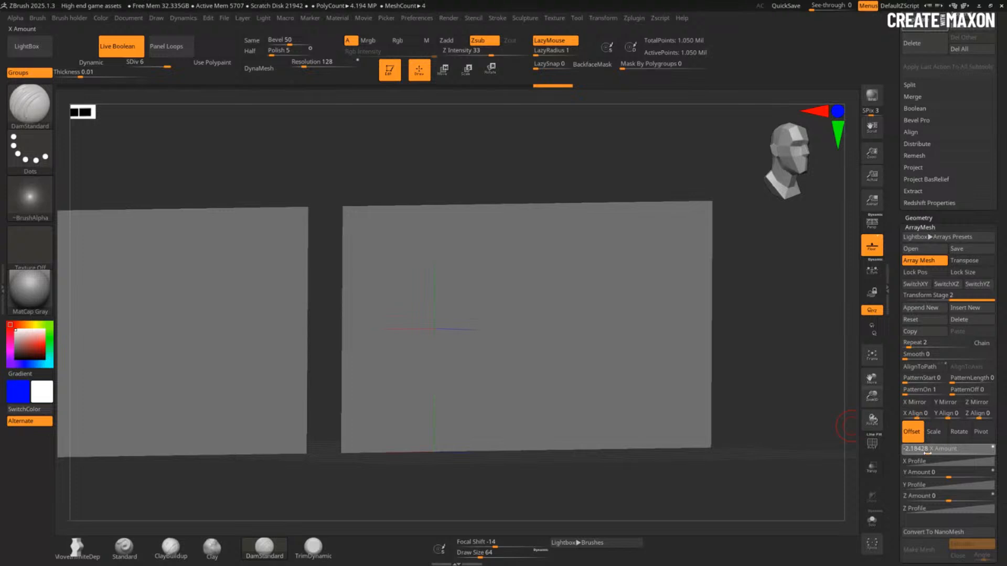
left_click(927, 452)
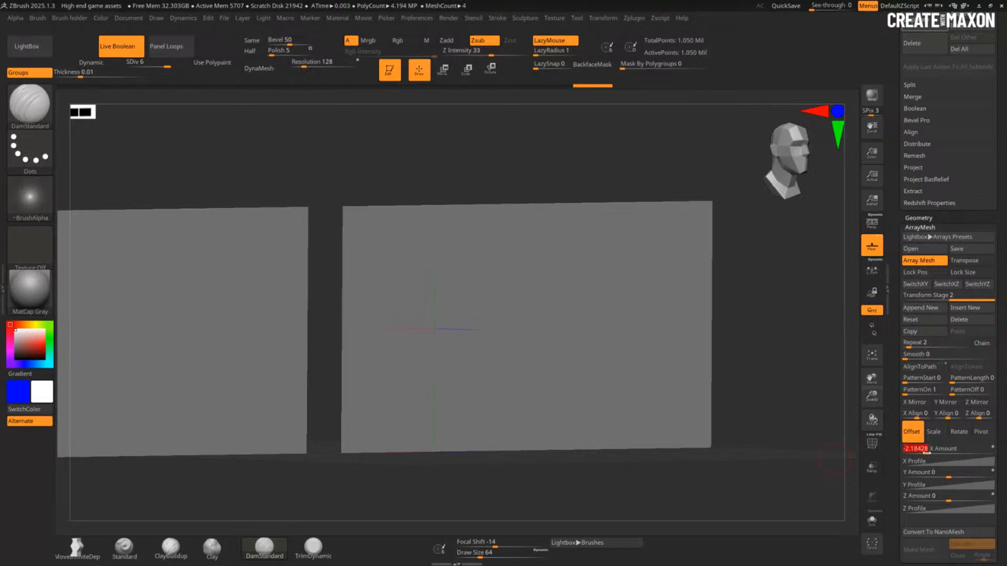
type("-2")
key("Return")
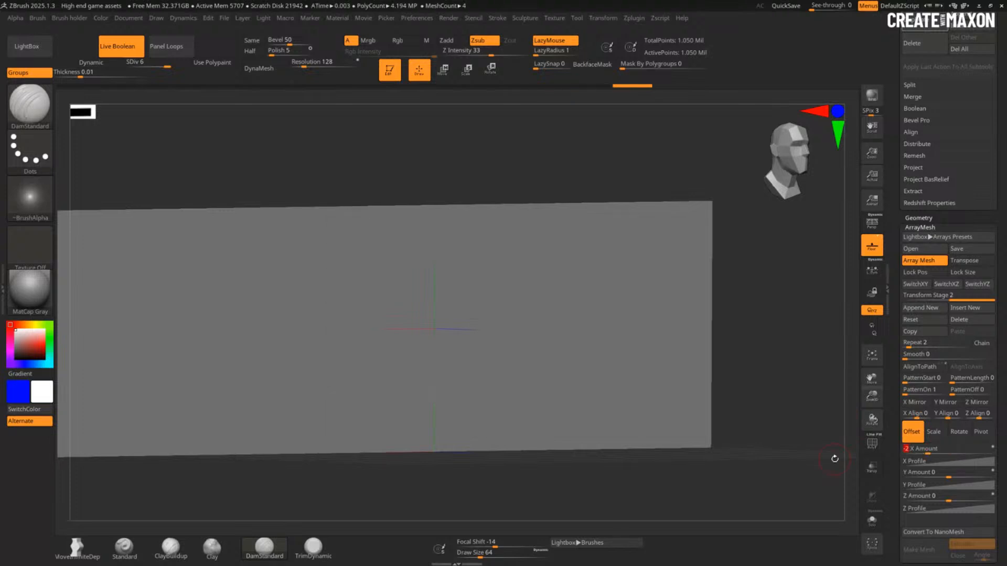
key("shift+f")
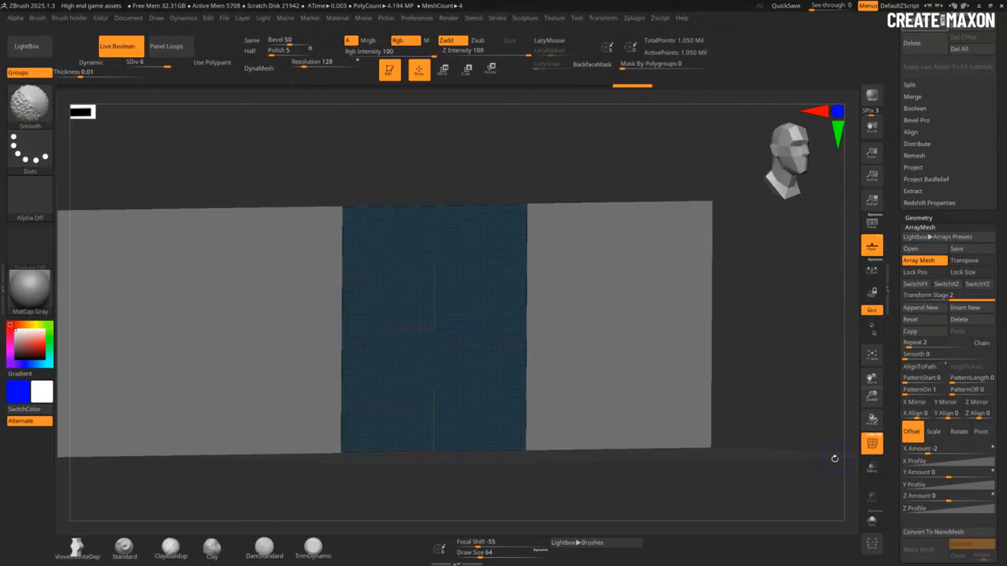
left_click_drag(834, 459, 532, 476, "shift")
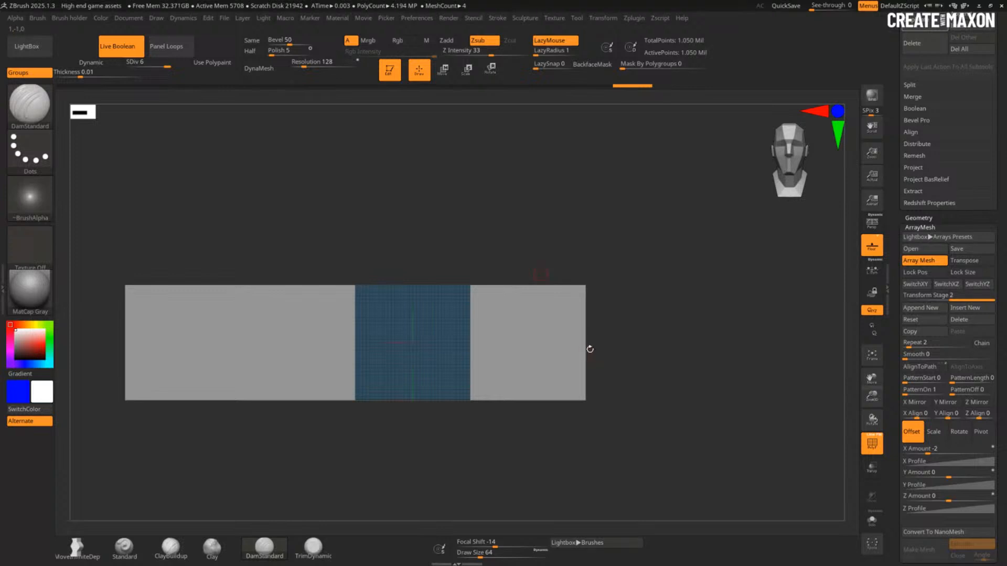
Step: Append a third array stage with a Y offset of 2 to repeat the row of planes vertically
left_click(930, 308)
left_click(955, 472)
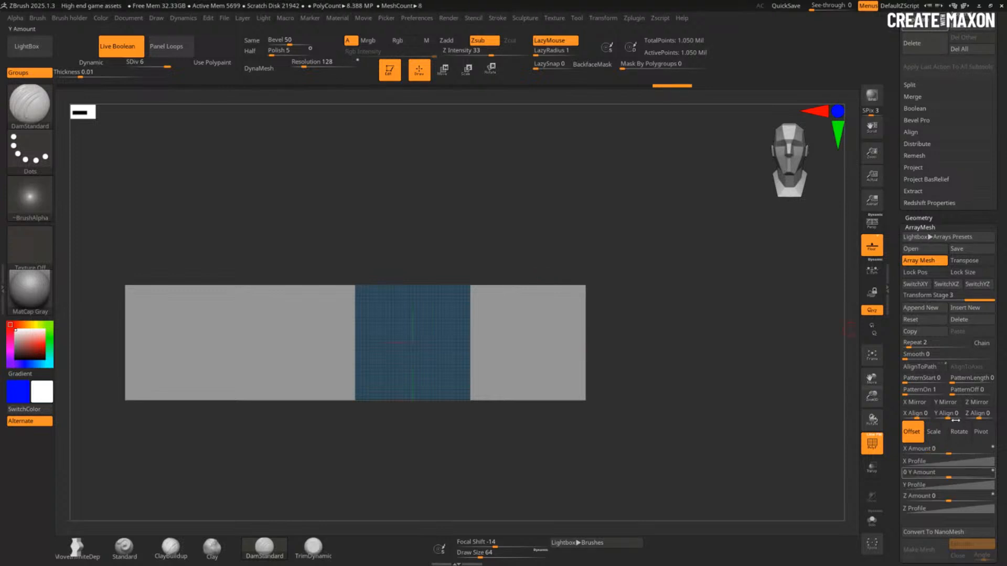
left_click_drag(956, 420, 959, 475)
left_click(968, 474)
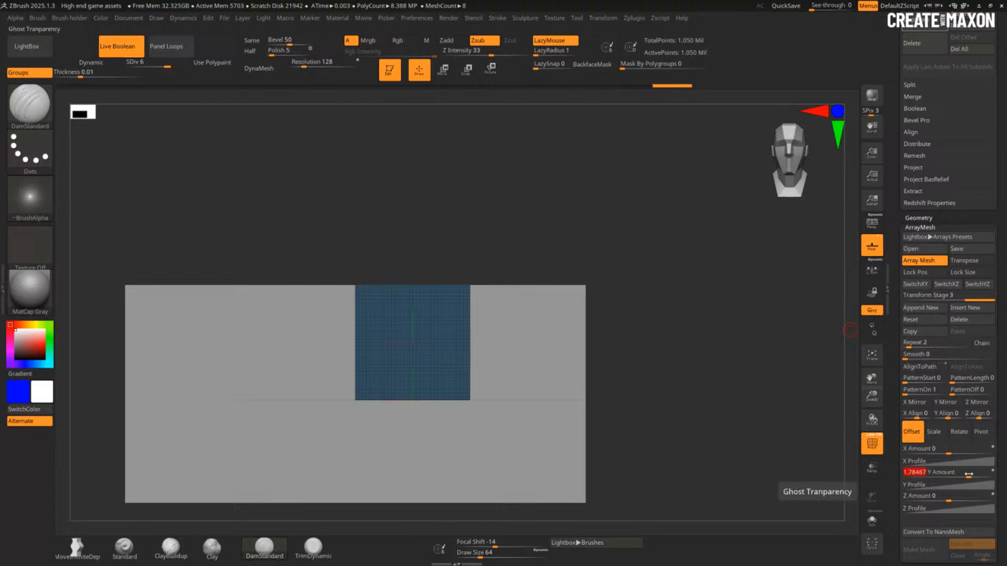
type("2")
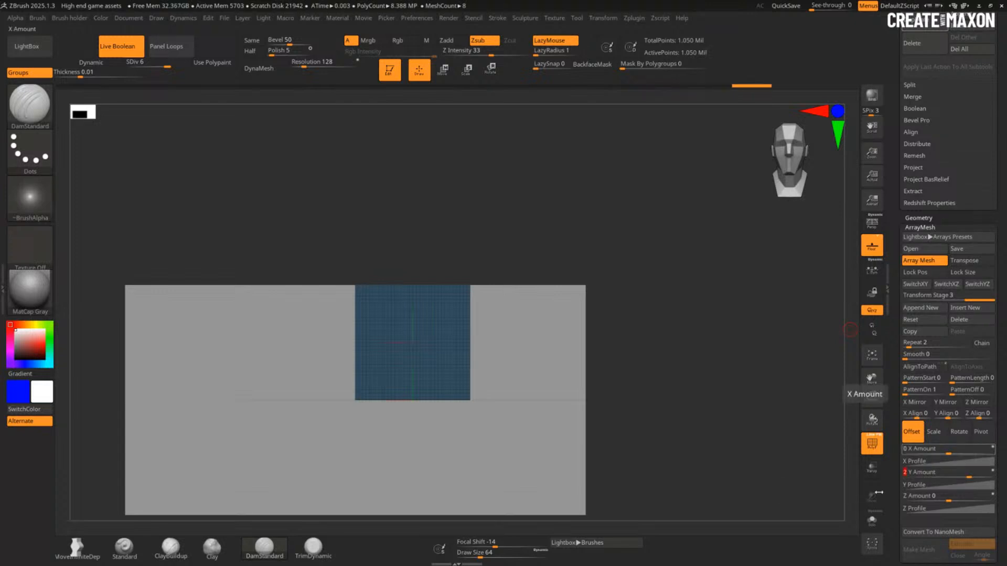
Step: Hide the polyframe and the floor grid to inspect the arrayed planes
key("shift+f")
left_click(875, 248)
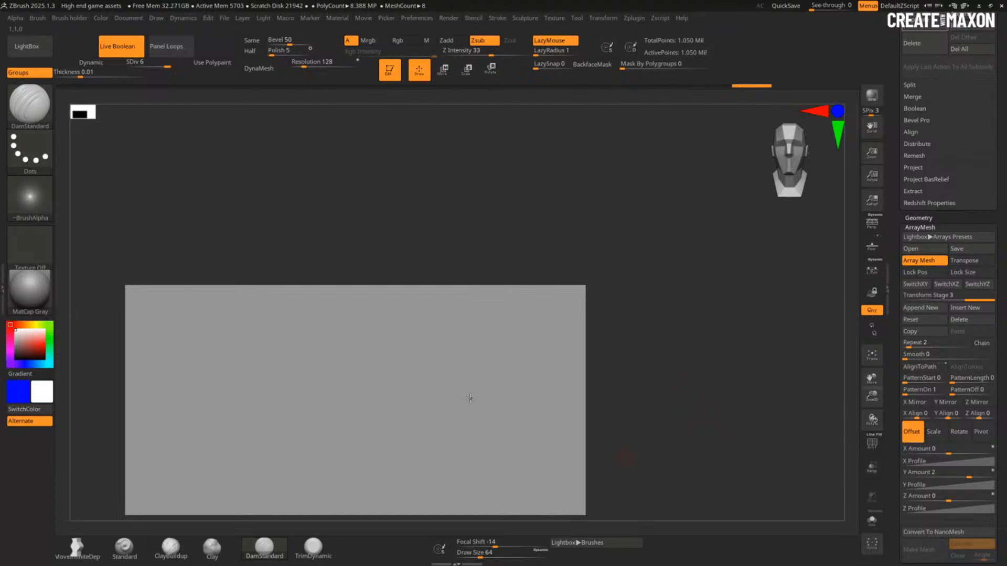
left_click_drag(658, 420, 707, 424)
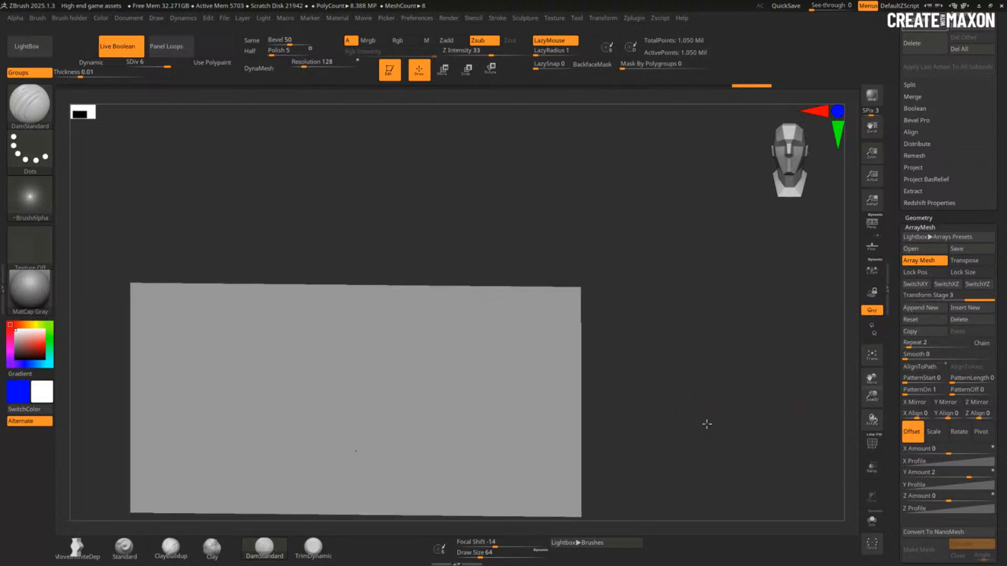
Step: Append a fourth array stage with a Y offset of -2 and show the original plane's polyframe
left_click(926, 311)
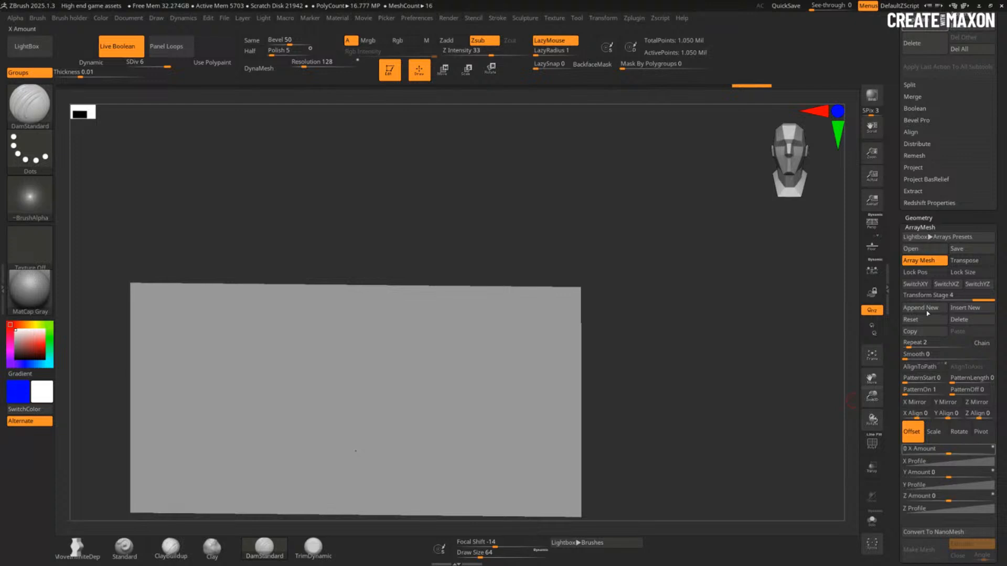
left_click_drag(948, 473, 927, 472)
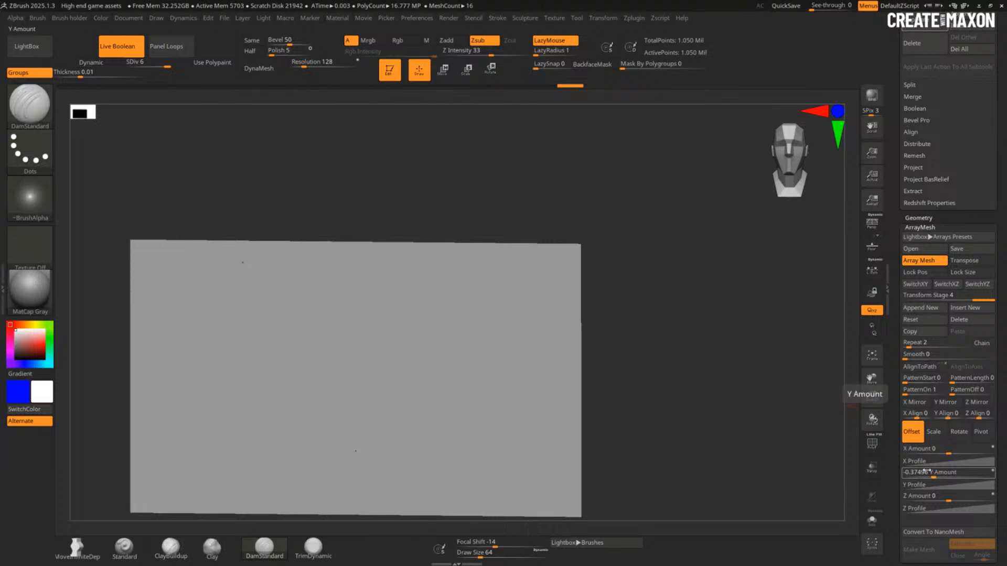
left_click(927, 471)
left_click(907, 471)
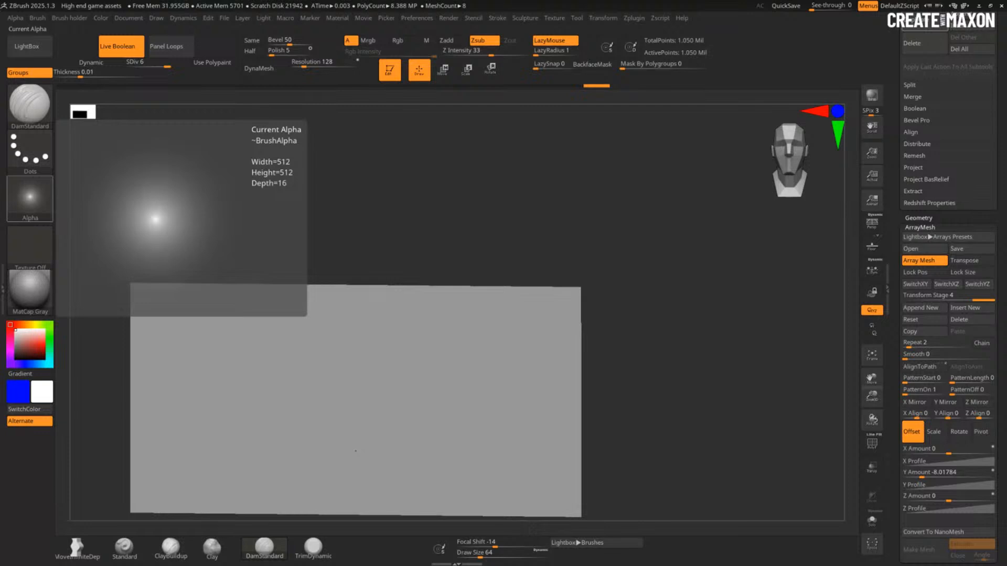
left_click_drag(677, 430, 693, 429)
left_click_drag(919, 472, 924, 472)
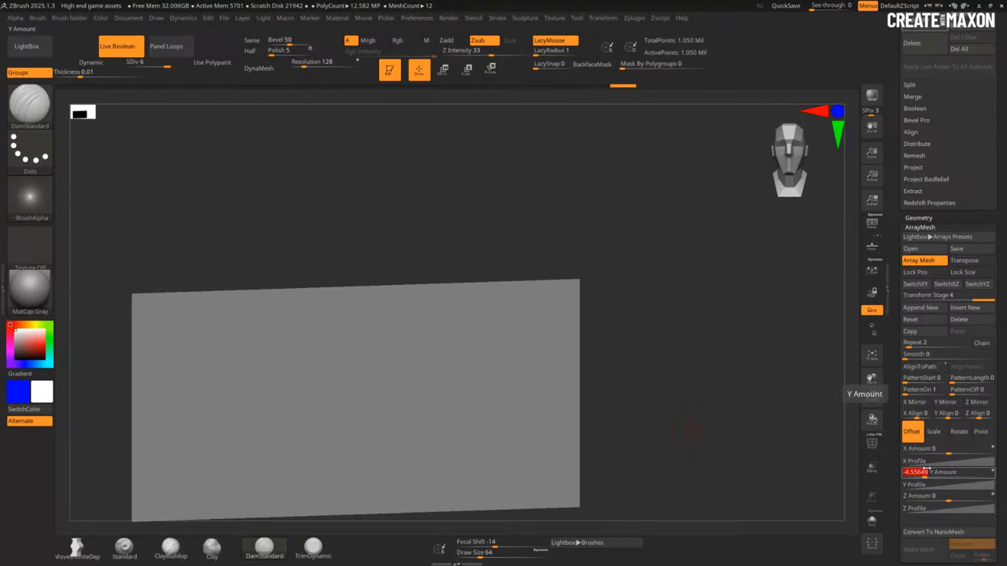
type("-2")
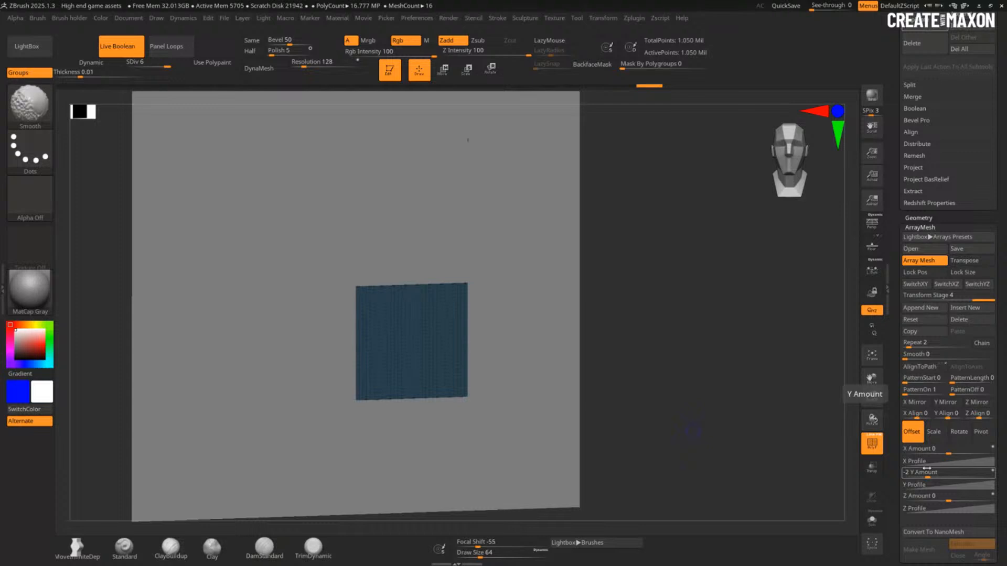
key("Return")
Step: Switch off the array preview so only the original plane is displayed
mouse_move(563, 426)
left_mouse_down("shift")
mouse_move(596, 383)
mouse_move(609, 409)
left_mouse_up("shift")
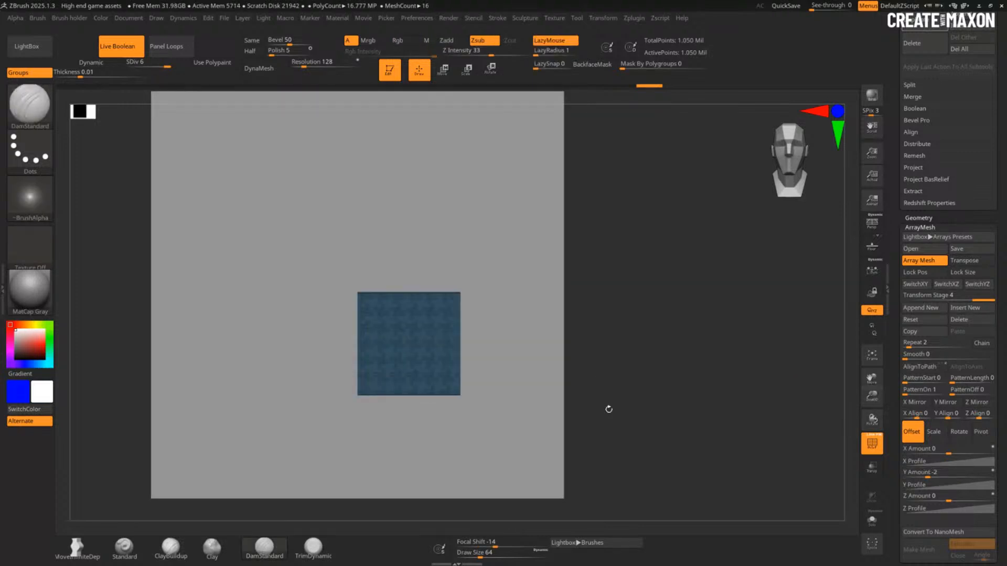
key("shift")
key("ctrl+z")
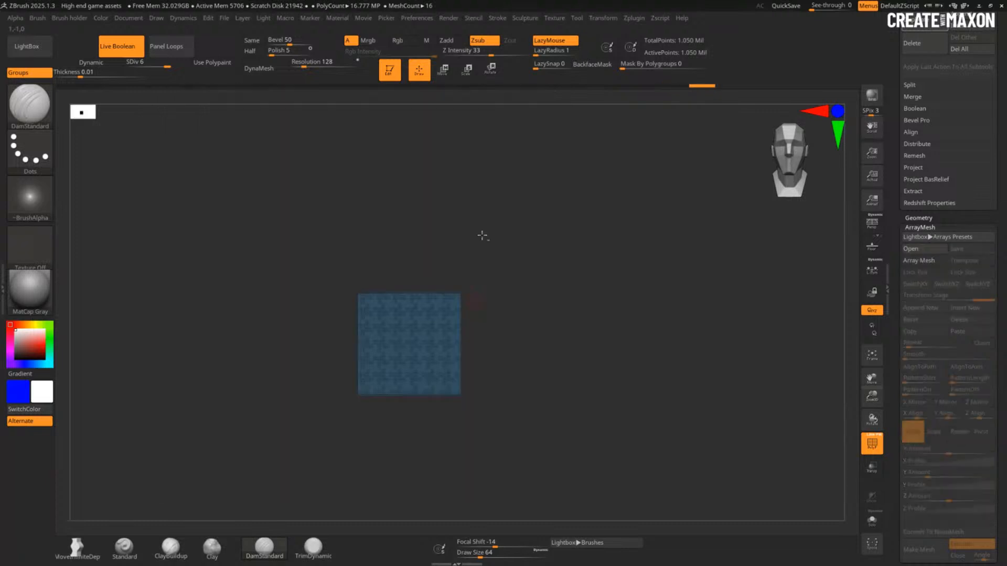
Step: Show the array preview and try out DamStandard strokes across the seam between neighbouring planes
key("ctrl+shift+z")
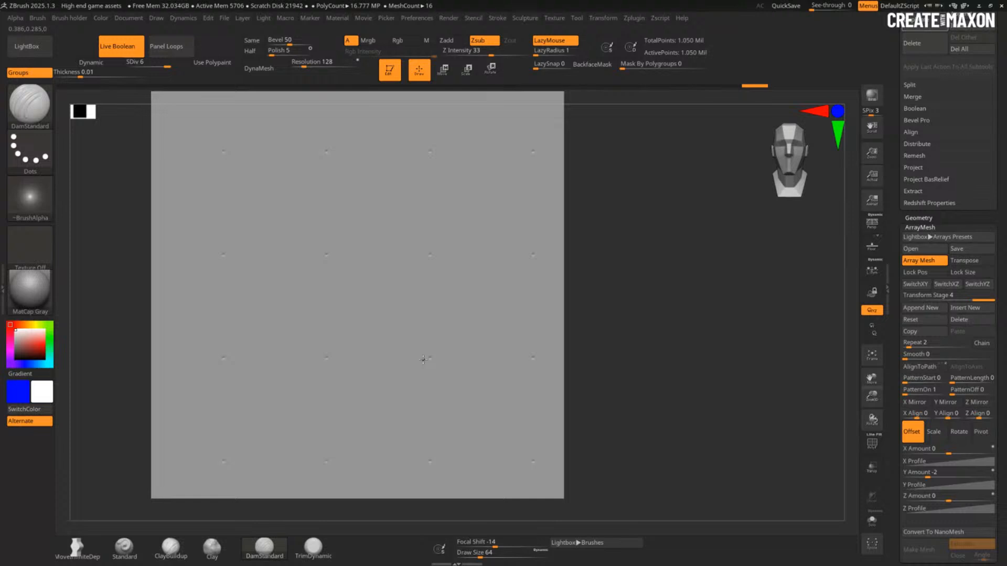
left_click_drag(423, 360, 421, 376)
mouse_move(587, 382)
right_mouse_down("ctrl")
mouse_move(608, 378)
mouse_move(567, 294)
right_mouse_up("ctrl")
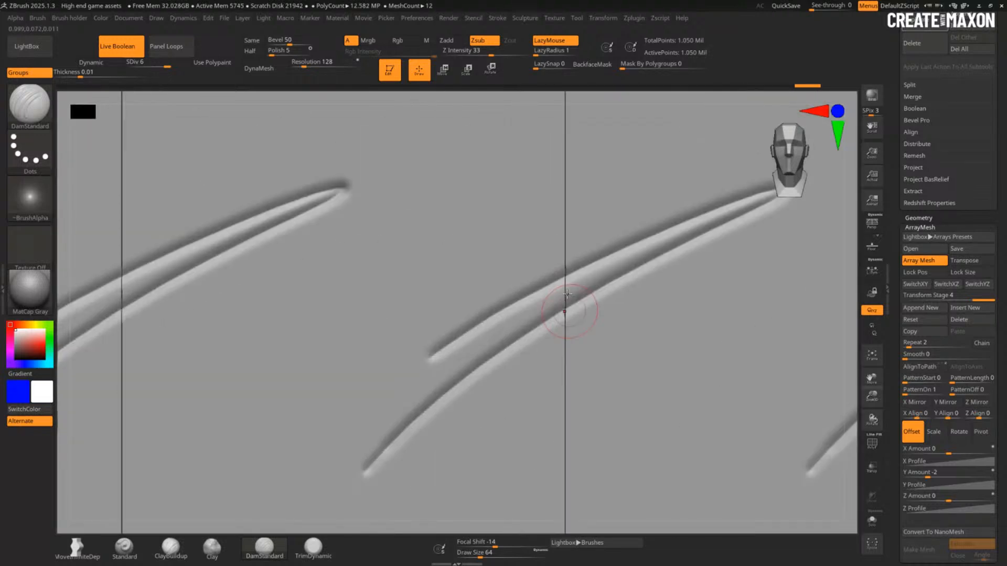
right_click_drag(523, 321, 522, 319, "alt")
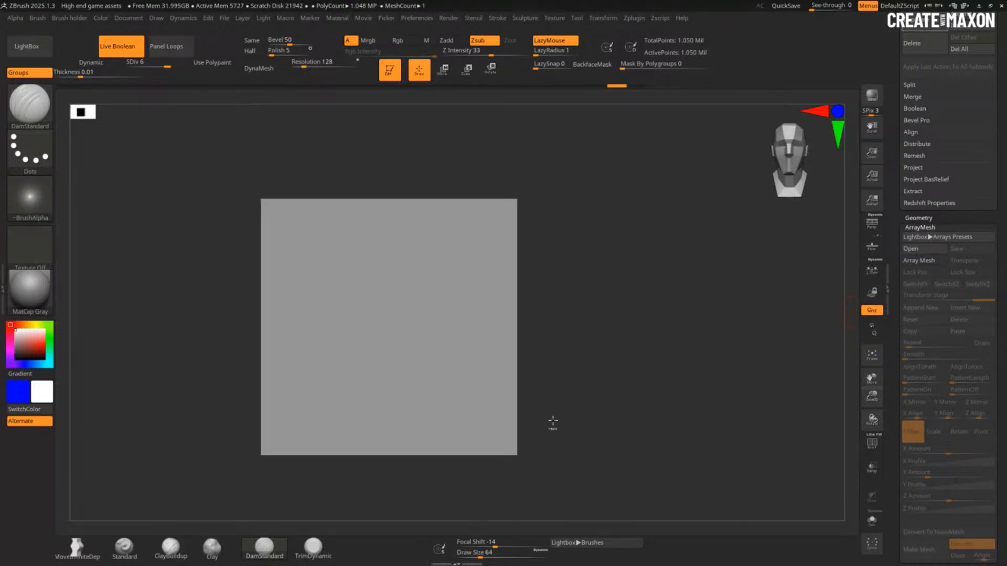
Step: Turn the array mesh back on, enable Lock Size and Lock Pos, and make transform stage 4 active
left_click(919, 261)
left_click(963, 273)
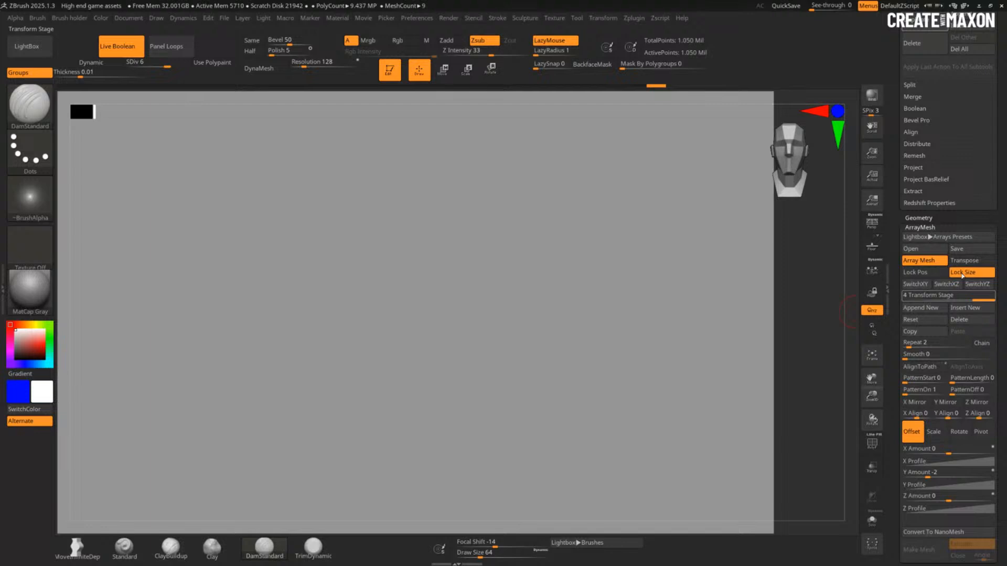
left_click(916, 272)
left_click(973, 296)
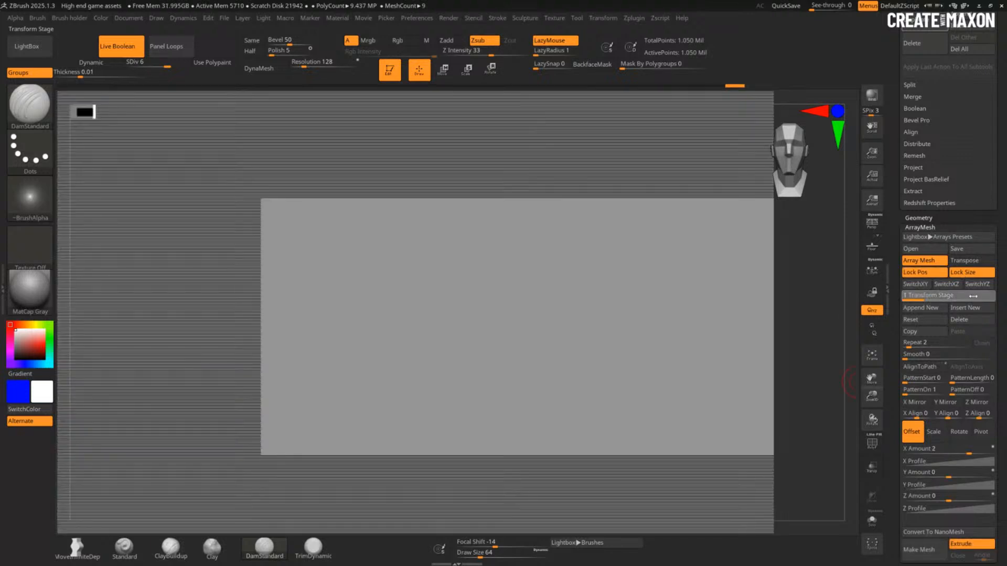
left_click_drag(973, 297, 992, 297)
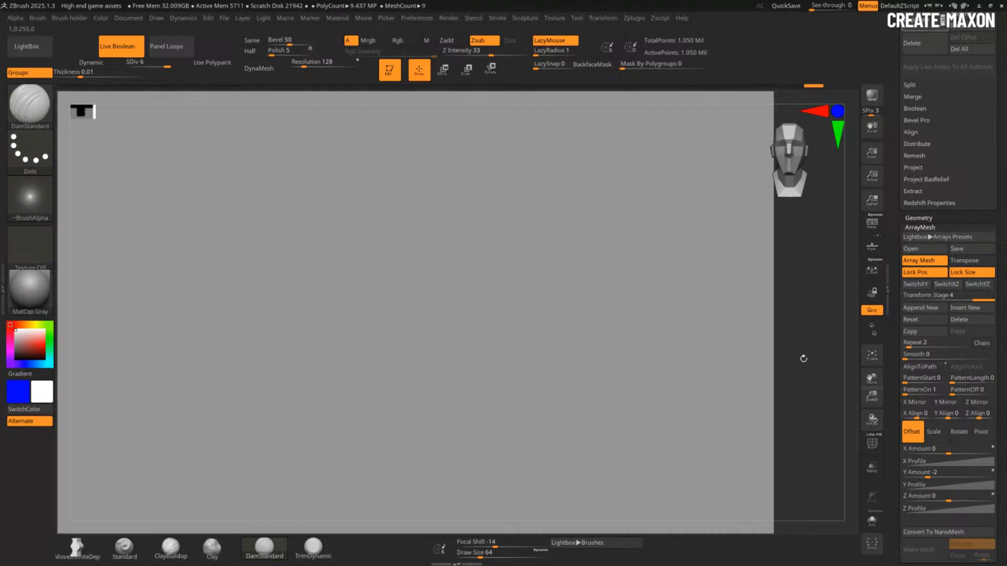
Step: Carve several slanted DamStandard strokes that wrap across the plane's side edges, using the array preview
mouse_move(623, 289)
left_mouse_down()
mouse_move(557, 387)
mouse_move(450, 406)
left_mouse_up()
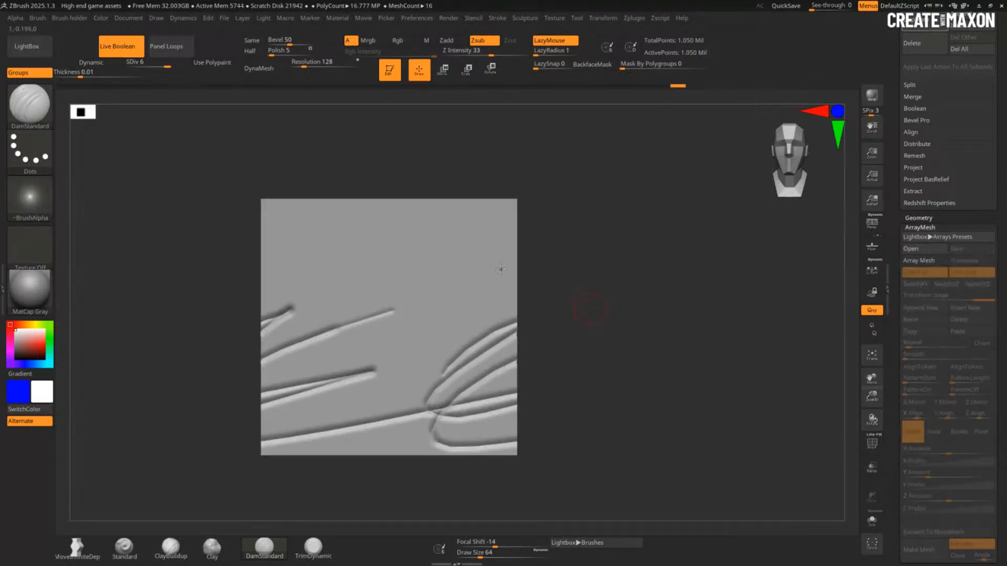
left_click_drag(591, 310, 596, 322)
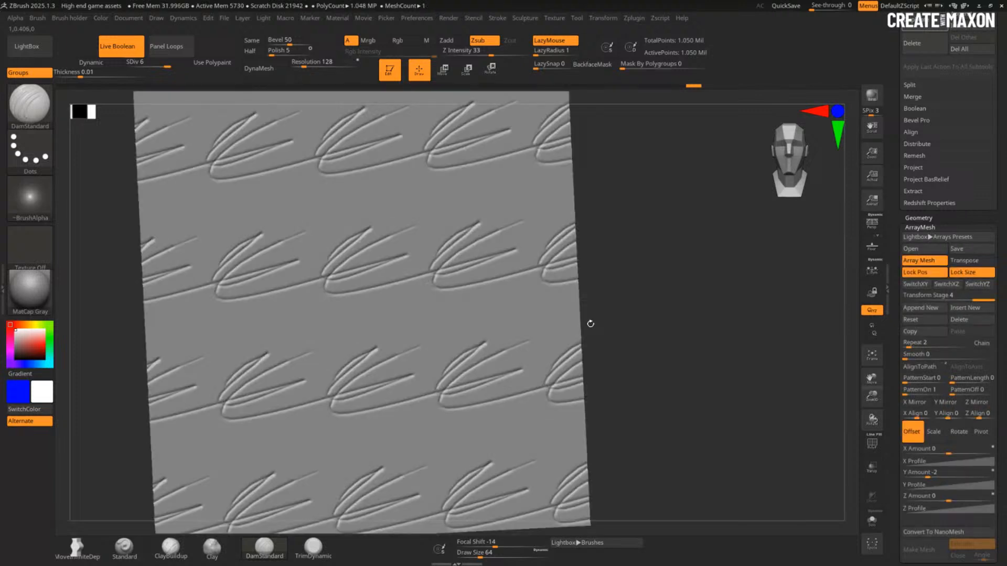
left_click_drag(590, 324, 616, 391, "shift")
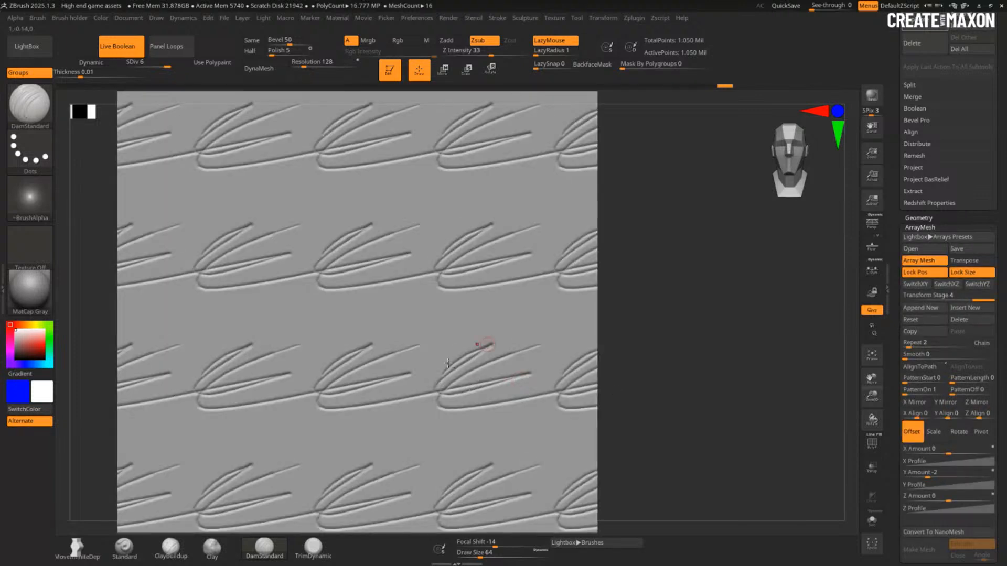
left_click_drag(498, 337, 467, 351)
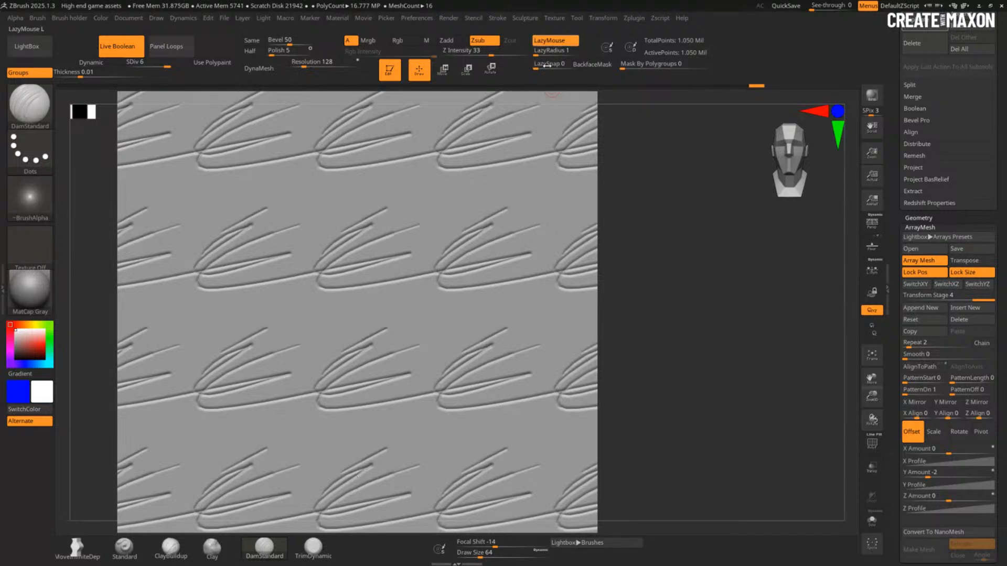
Step: Toggle LazyMouse off and back on, and carve an arched stroke above the slanted grooves
key("l")
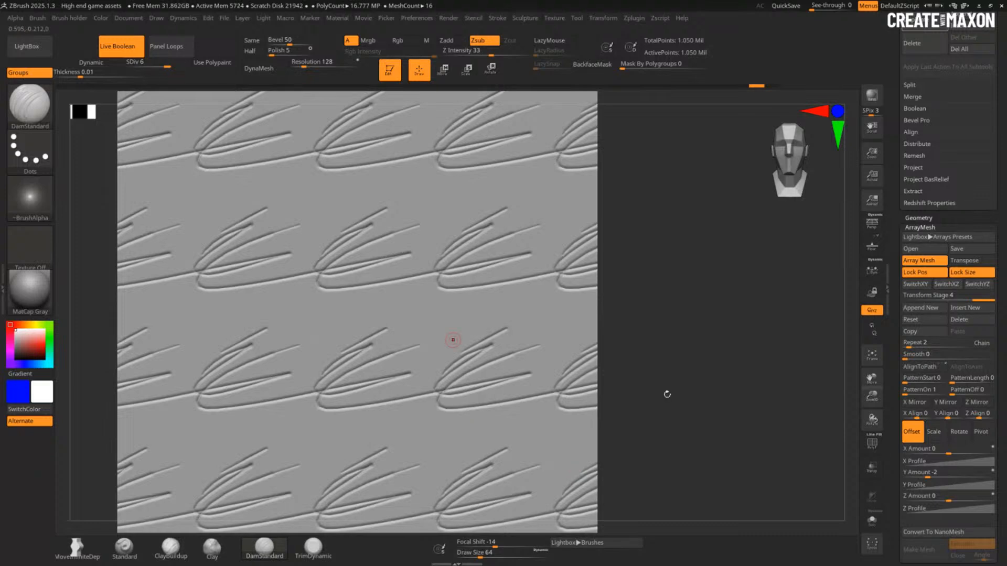
key("l")
left_click_drag(460, 329, 534, 336)
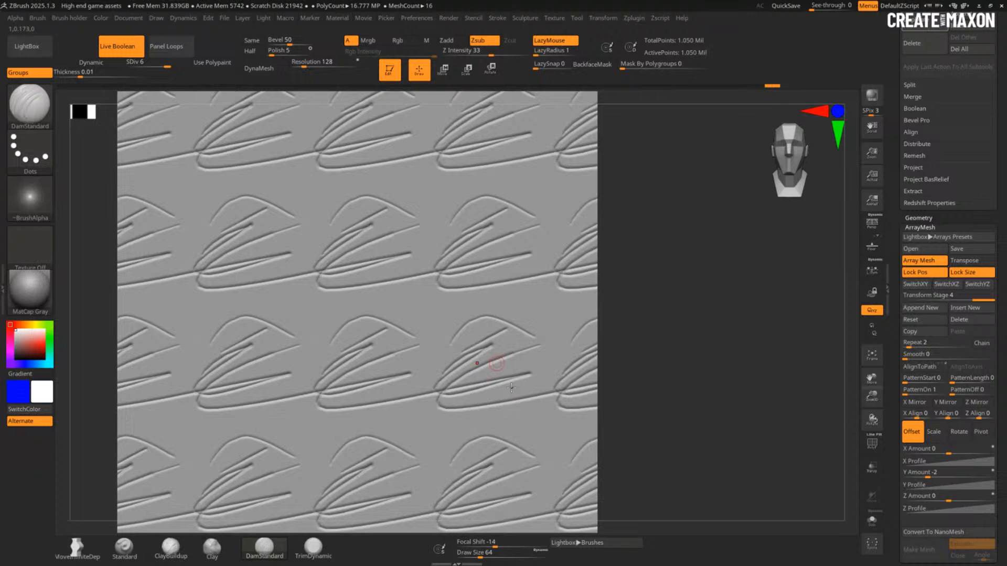
Step: Frame the arrayed planes and carve more long curved strokes running over the plane's upper and lower borders
key("f")
left_click_drag(609, 330, 636, 323)
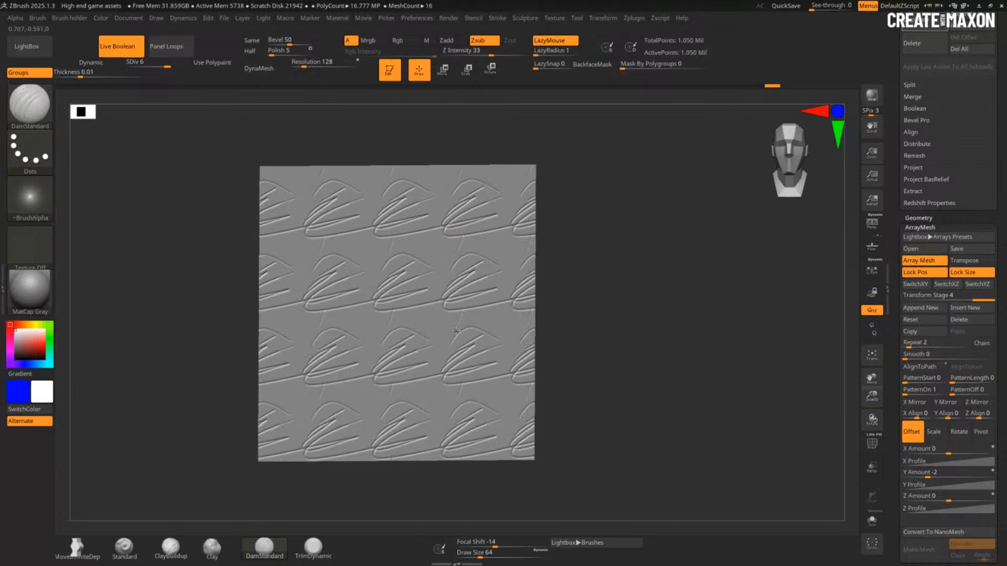
mouse_move(456, 331)
left_mouse_down()
mouse_move(509, 256)
mouse_move(488, 366)
left_mouse_up()
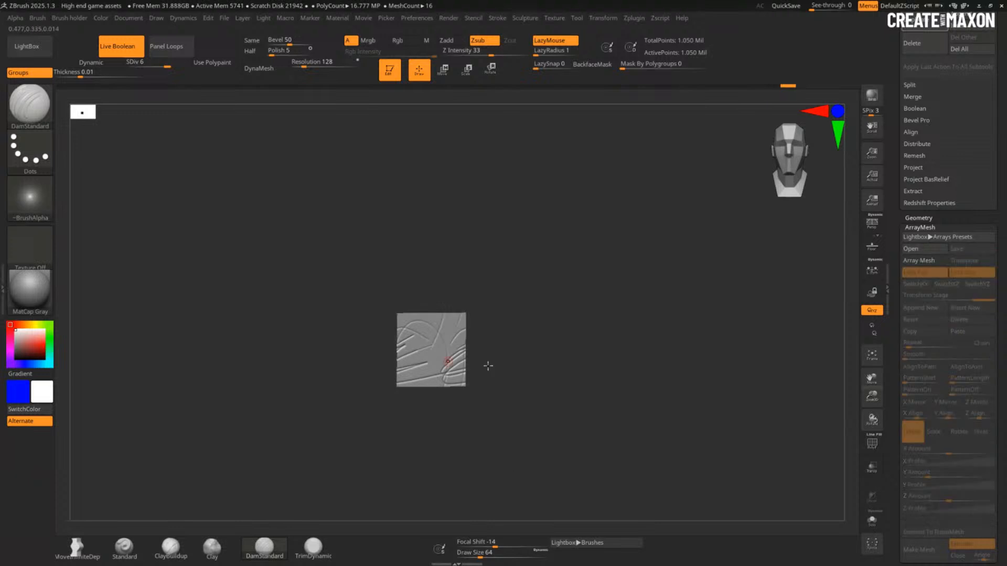
key("ctrl")
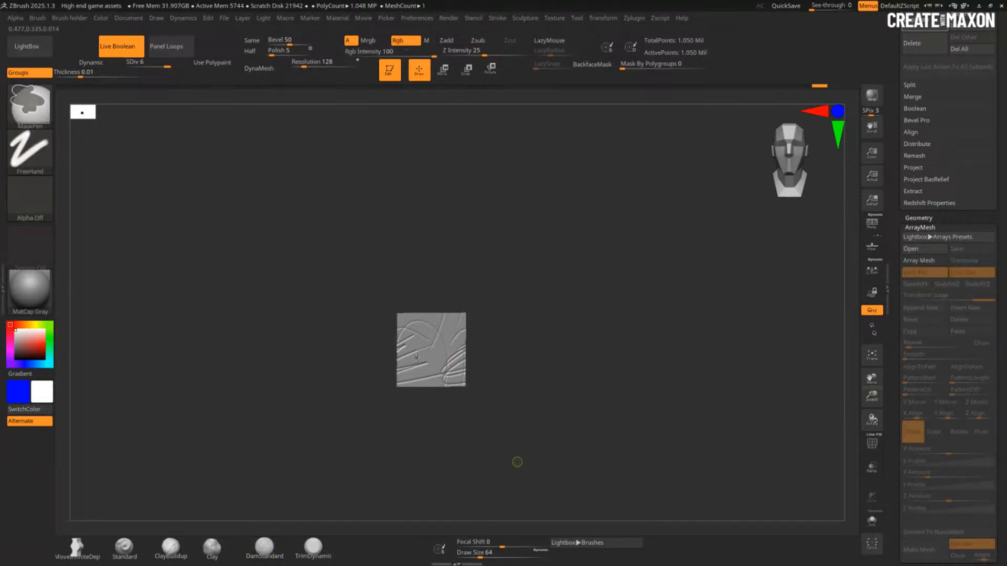
key("ctrl+z")
right_click_drag(518, 459, 591, 419, "ctrl")
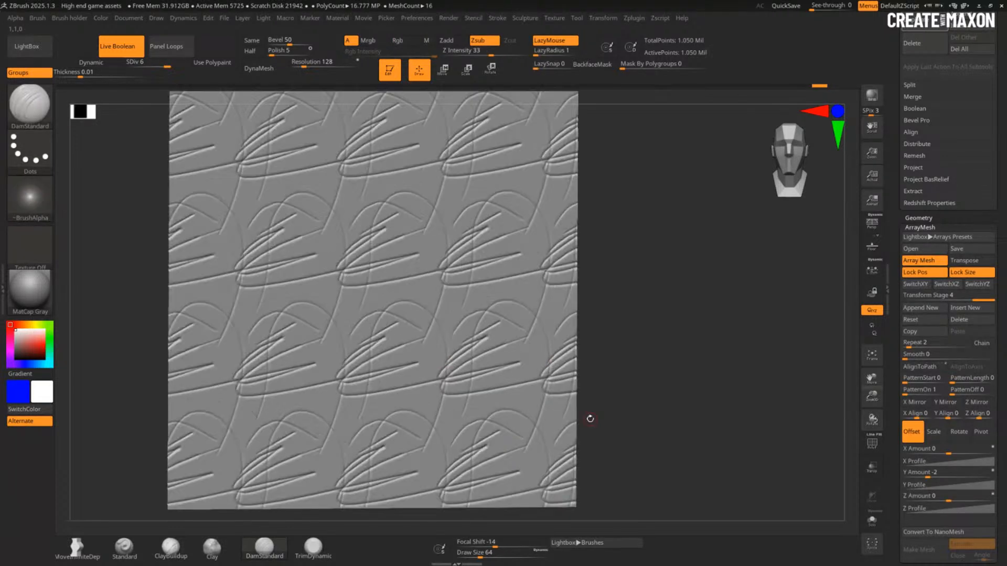
Step: Switch repeatedly between the single plane and the array preview to examine how the strokes tile
key("ctrl+z")
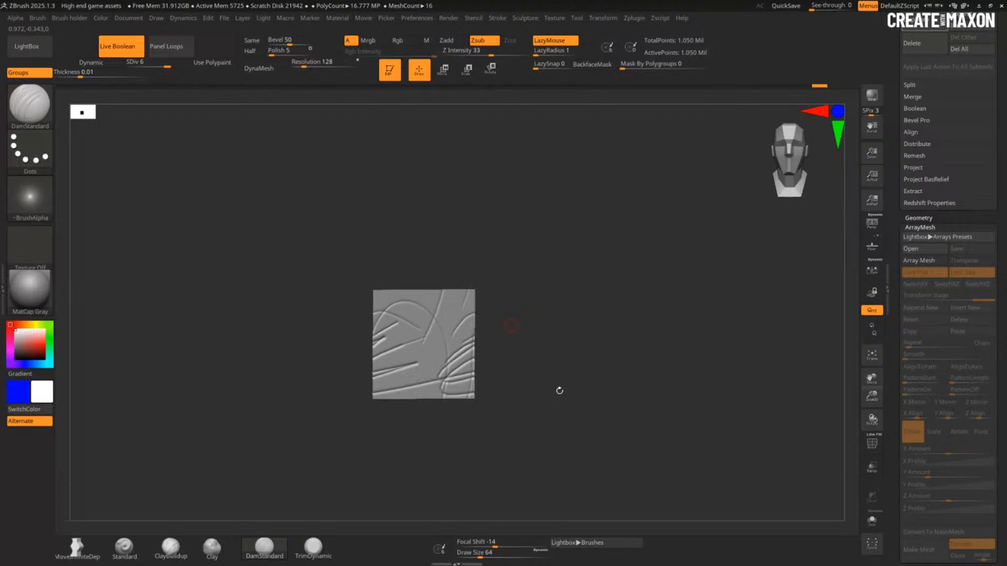
key("ctrl+shift+z")
key("ctrl+shift+z")
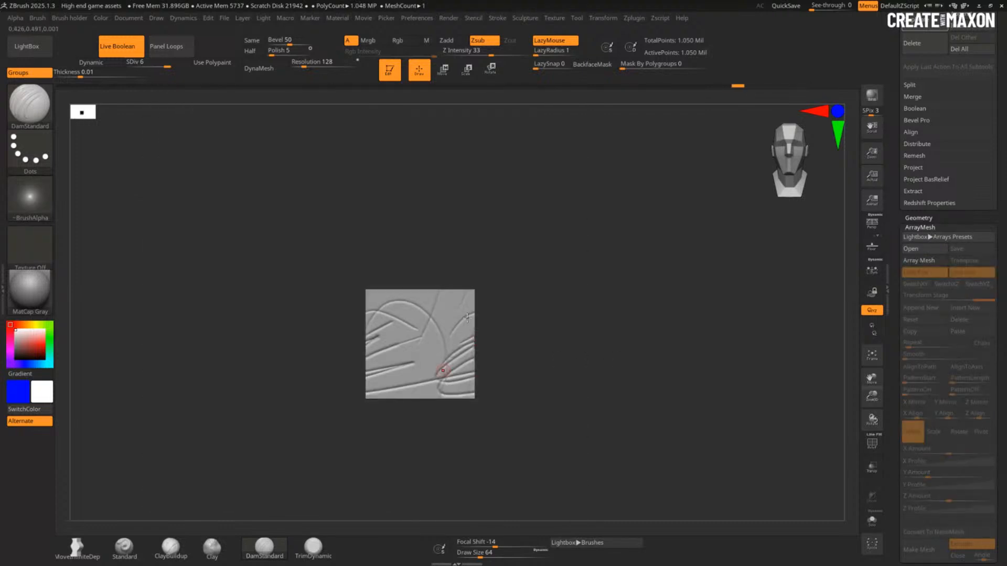
key("ctrl+z")
key("ctrl+shift+z")
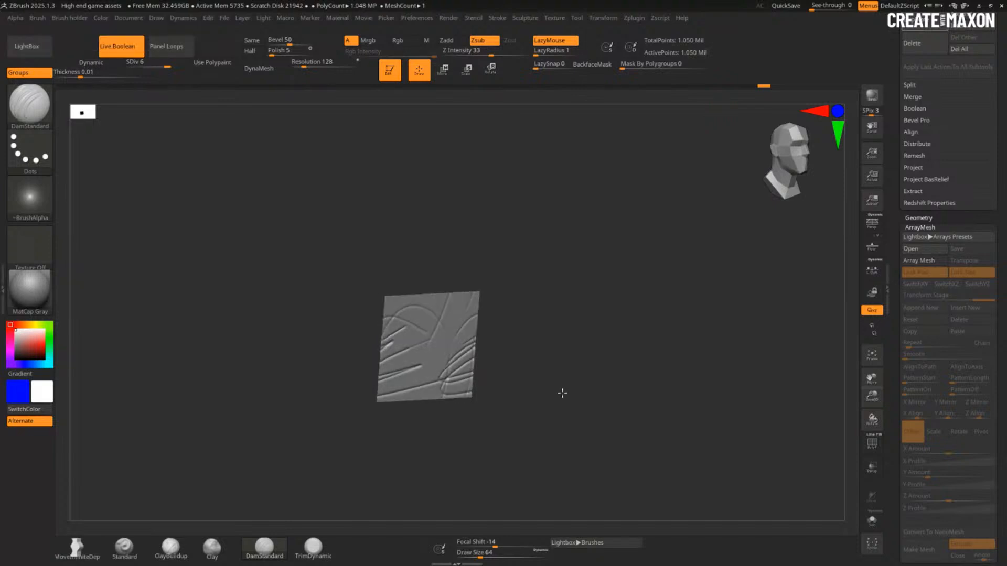
mouse_move(562, 393)
left_mouse_down()
mouse_move(584, 374)
mouse_move(576, 397)
mouse_move(586, 398)
left_mouse_up()
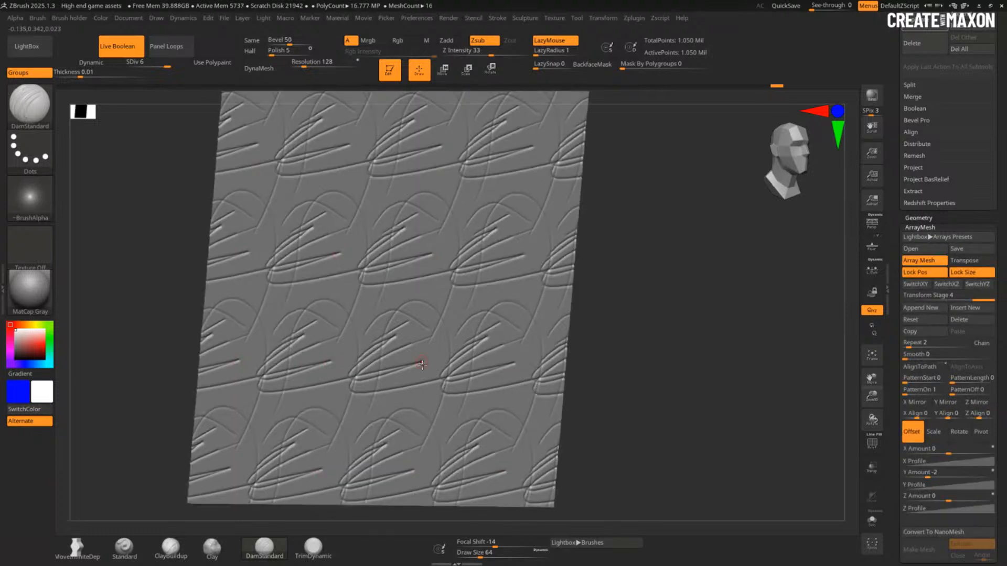
key("ctrl+shift+z")
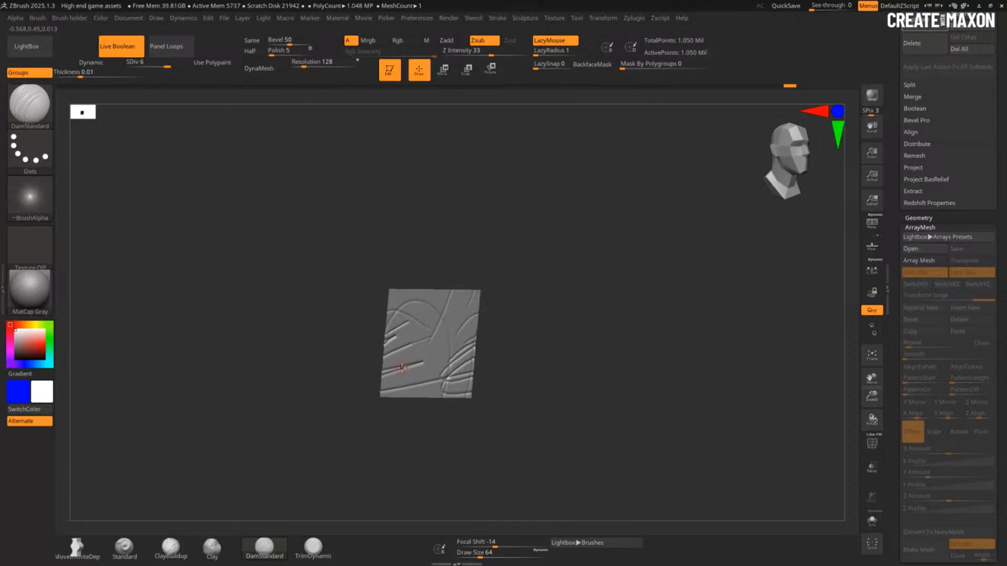
key("ctrl+z")
key("ctrl+shift+z")
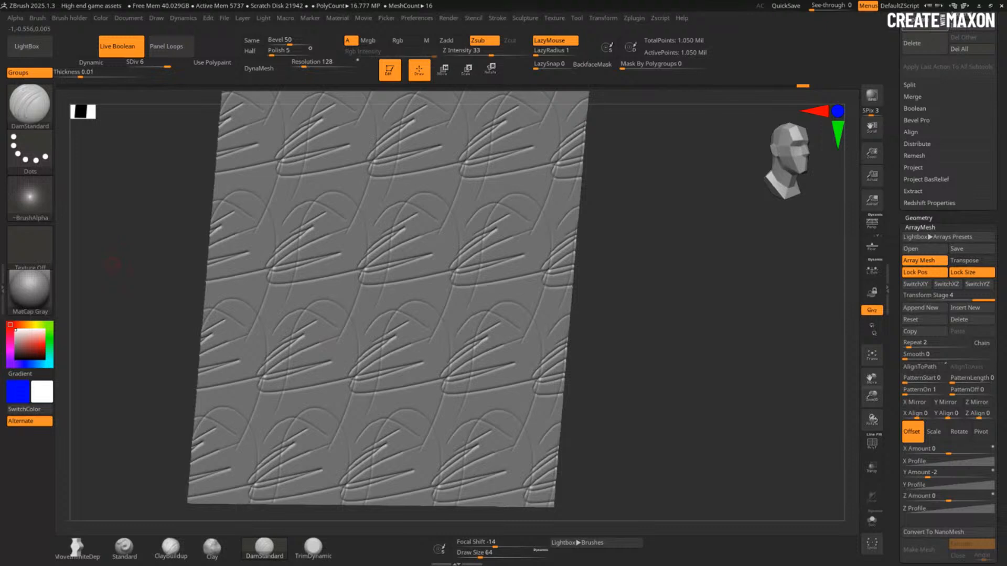
Step: Carve wavy and looping strokes across the tile borders from a front view, and hide the array preview
left_click_drag(598, 374, 627, 375)
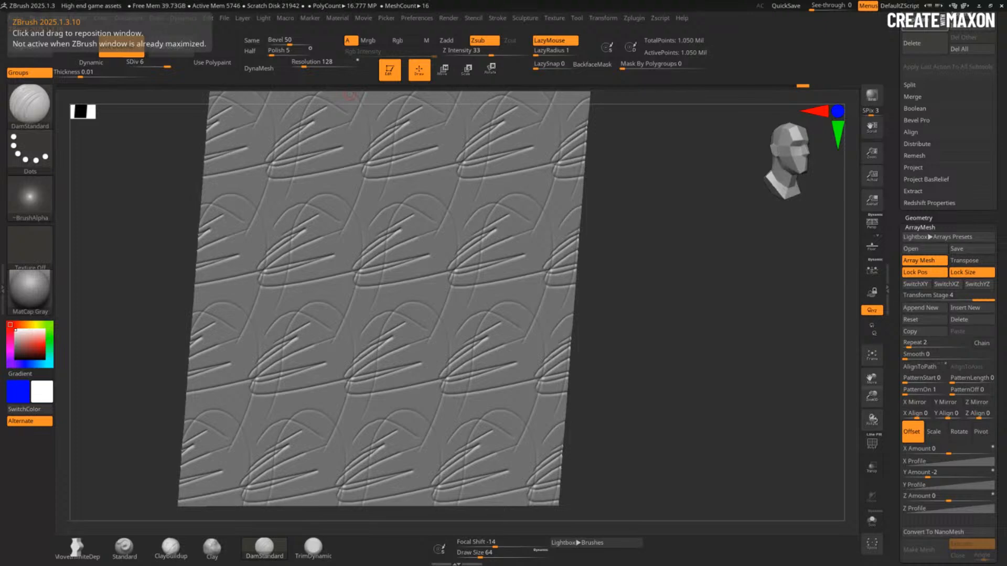
left_click_drag(643, 375, 603, 353)
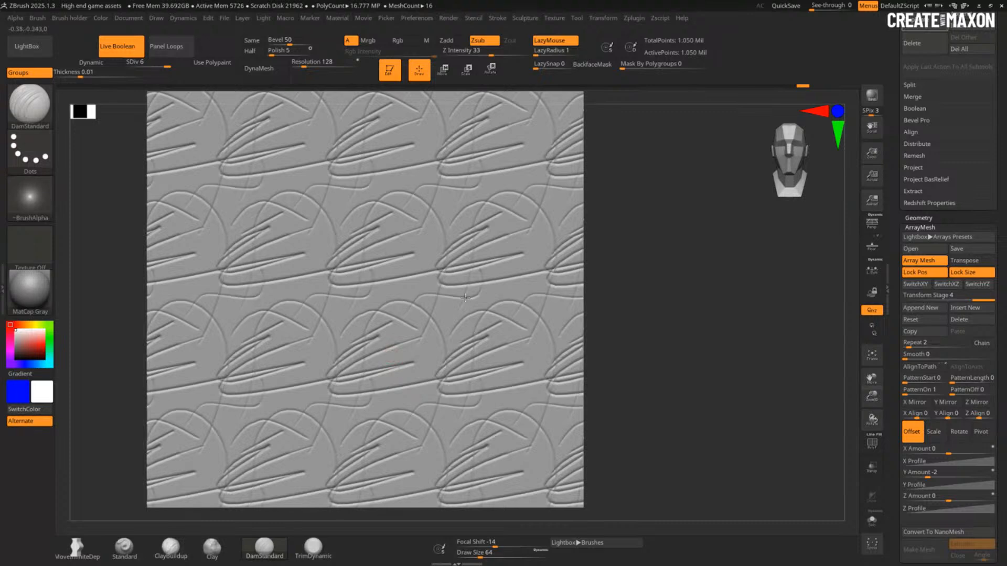
mouse_move(464, 298)
left_mouse_down()
mouse_move(479, 259)
mouse_move(474, 347)
left_mouse_up()
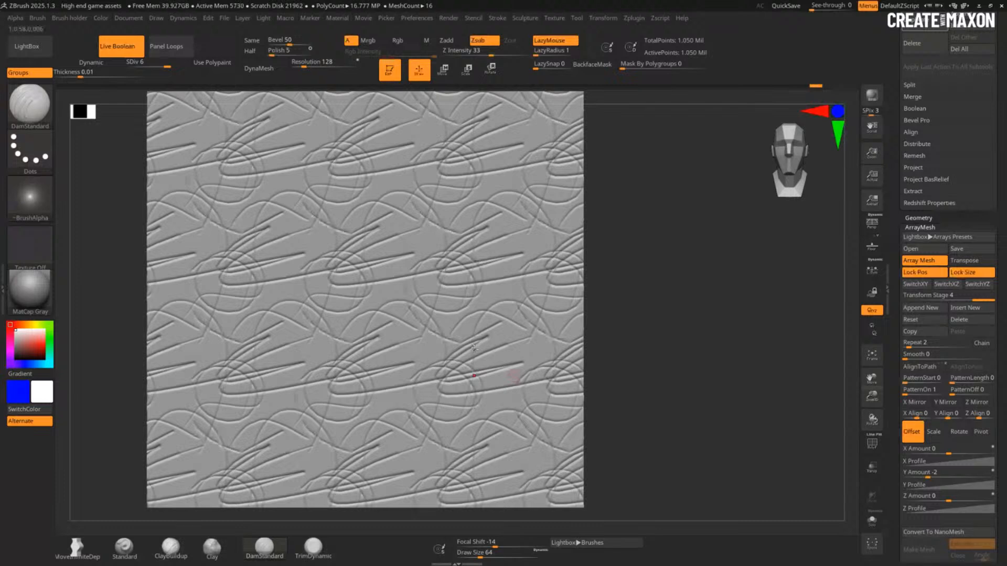
key("ctrl+z")
left_click_drag(513, 385, 525, 376)
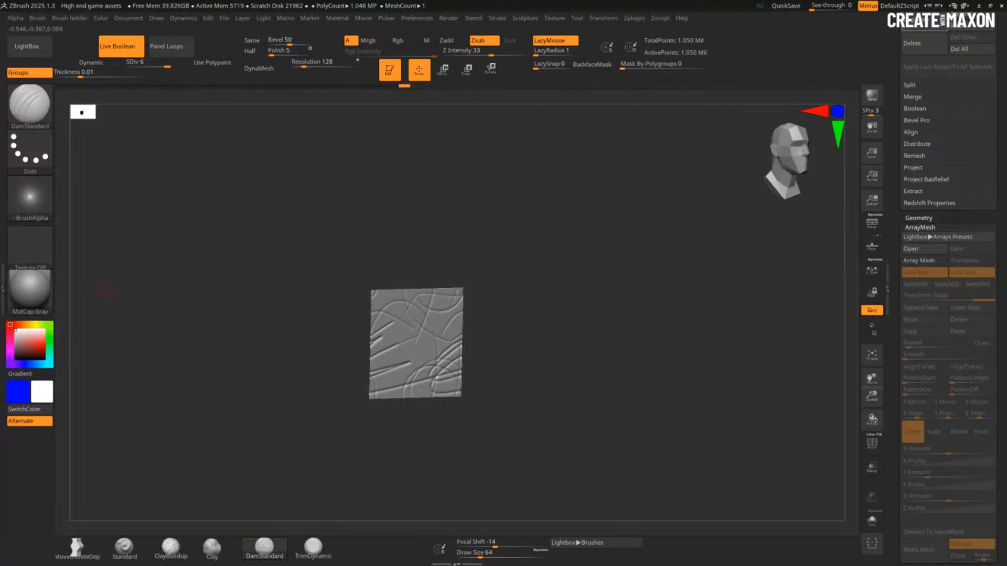
Step: Reduce the brush's draw size to about 33 and carve thin diagonal strokes across the middle of the original plane
left_click_drag(106, 290, 173, 314)
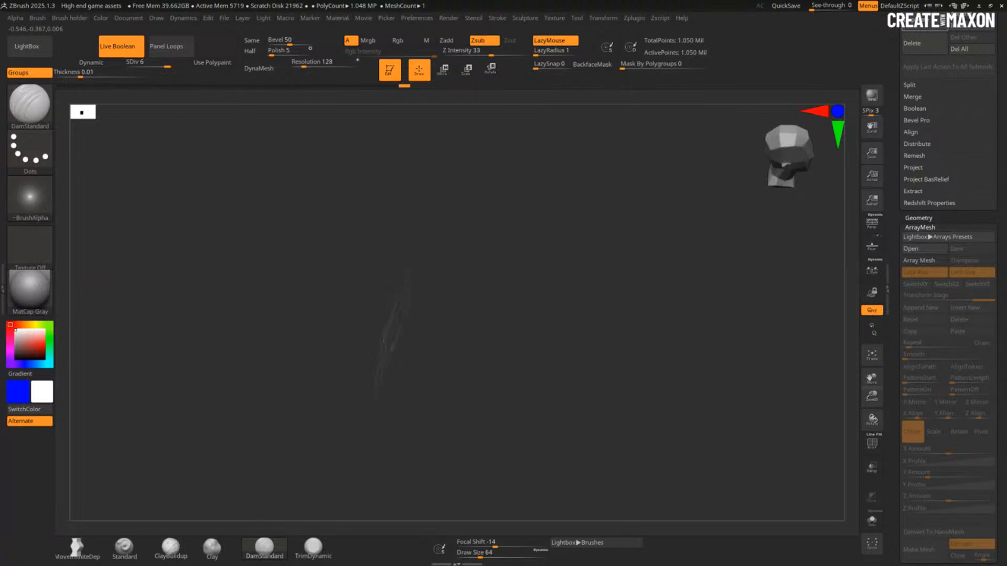
left_click_drag(735, 451, 679, 421)
key("s")
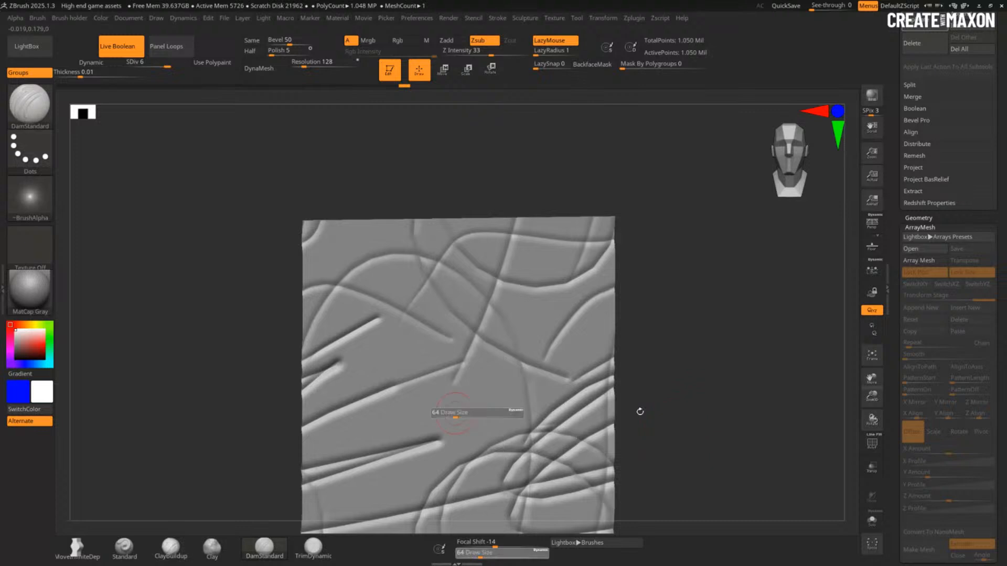
left_click_drag(455, 412, 449, 413)
left_click_drag(362, 438, 561, 386)
mouse_move(307, 300)
left_mouse_down()
mouse_move(436, 412)
mouse_move(392, 405)
mouse_move(545, 350)
mouse_move(323, 379)
left_mouse_up()
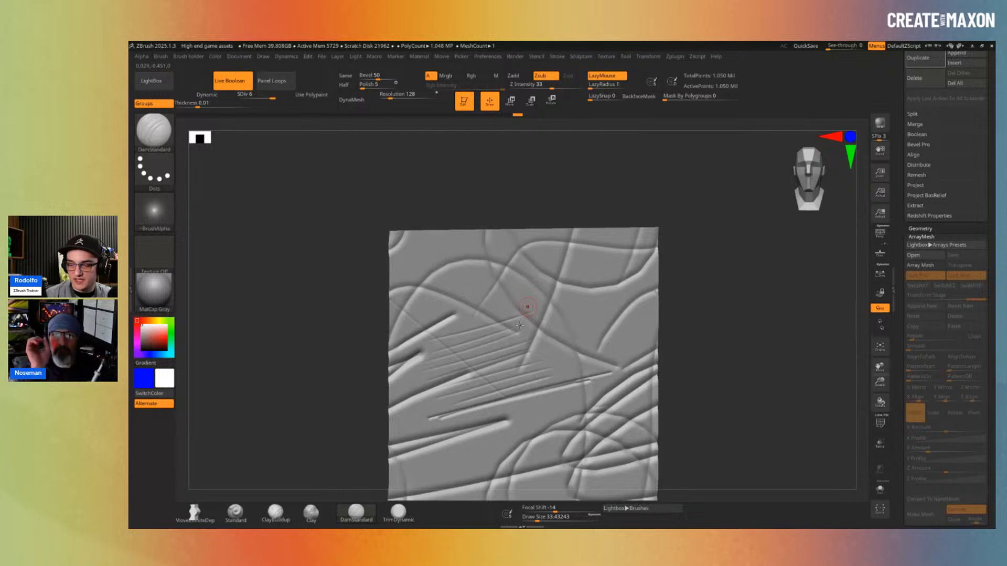
Step: Carve a series of fine parallel hatch lines over the upper-left area of the plane
left_click_drag(527, 307, 422, 331)
left_click_drag(533, 294, 420, 320)
left_click_drag(537, 283, 416, 309)
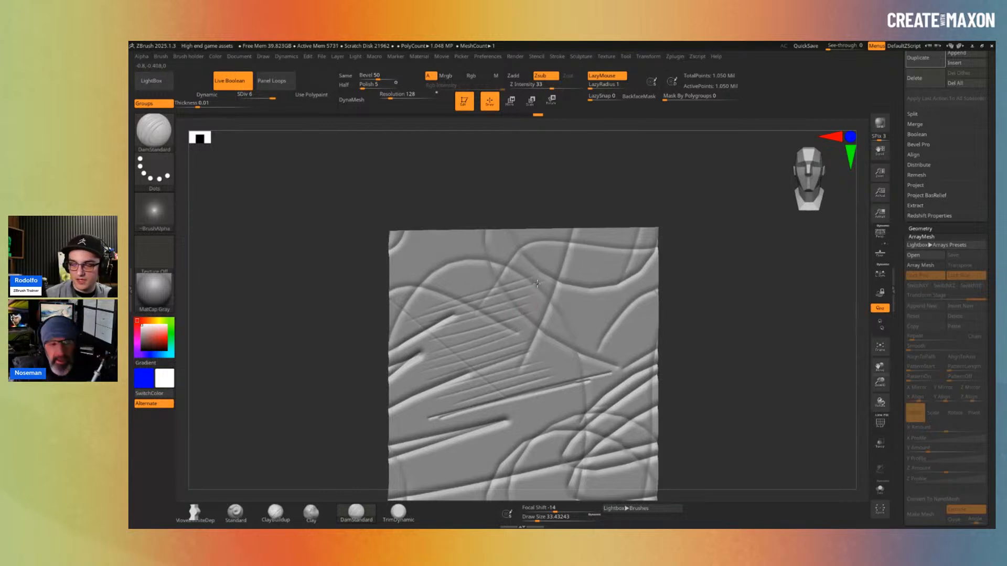
left_click_drag(529, 268, 420, 291)
left_click_drag(490, 269, 413, 291)
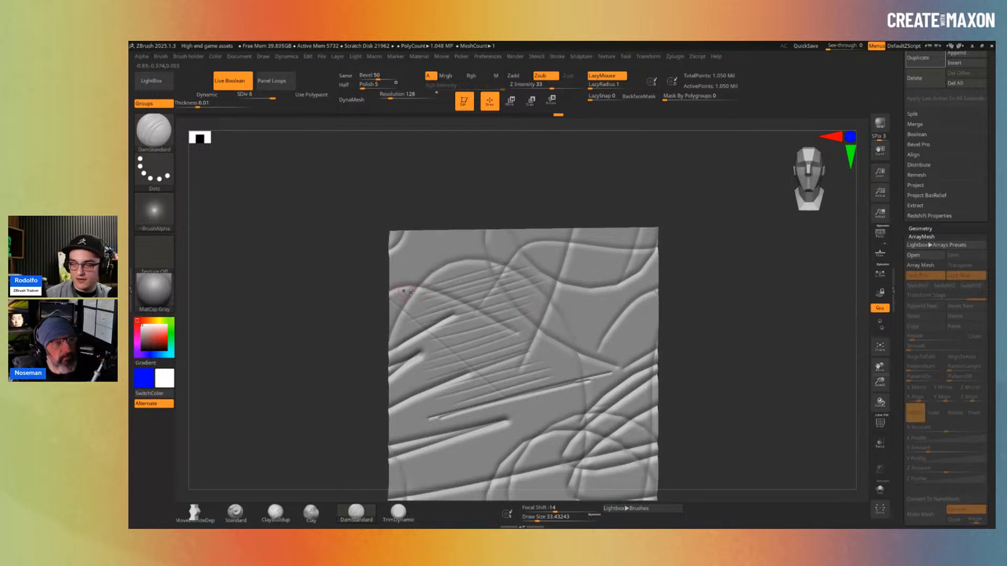
left_click_drag(511, 244, 417, 277)
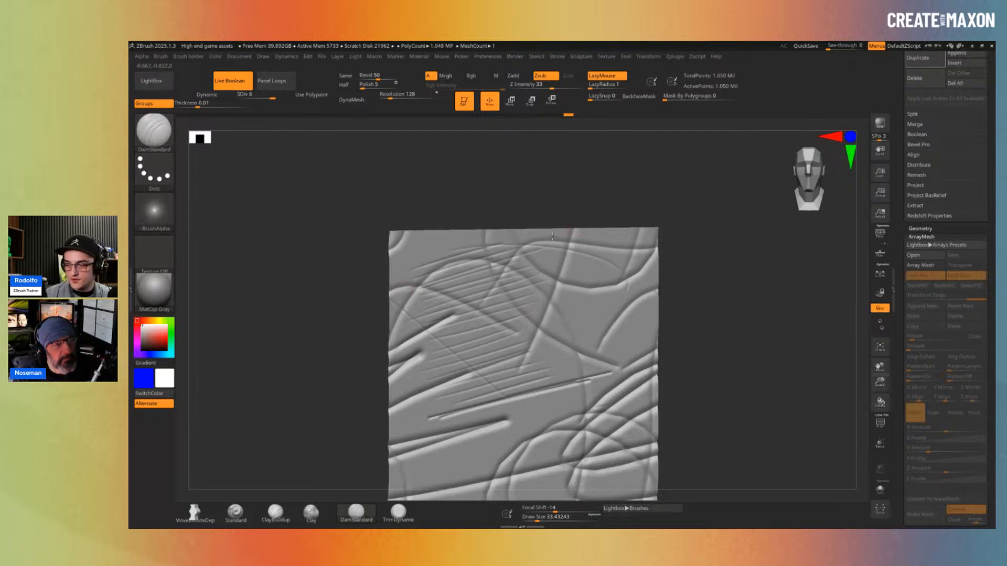
Step: Carve freehand looping curves through the plane's centre and slanted scribbles toward its lower-right area
mouse_move(552, 237)
left_mouse_down()
mouse_move(514, 277)
mouse_move(605, 377)
mouse_move(583, 401)
left_mouse_up()
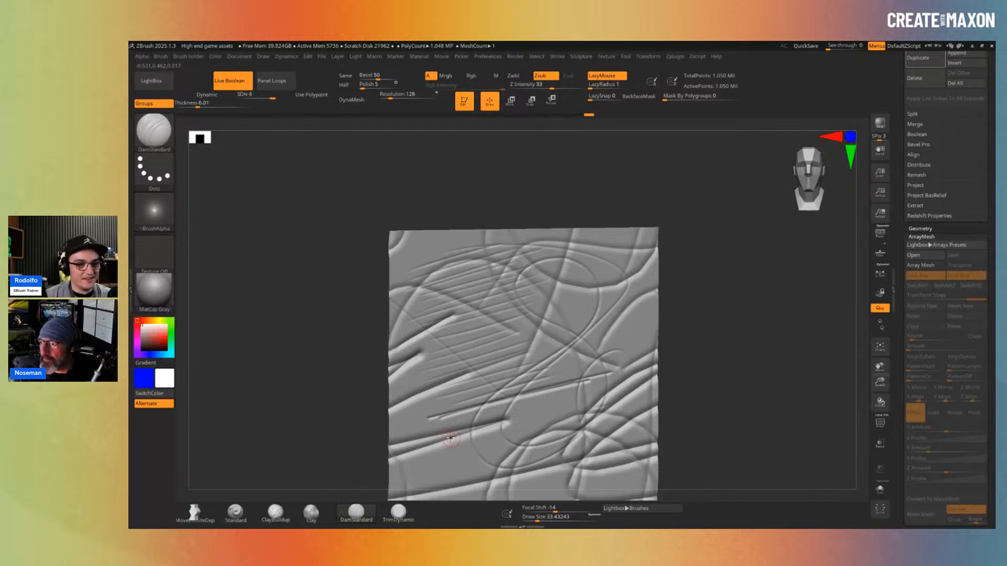
key("f")
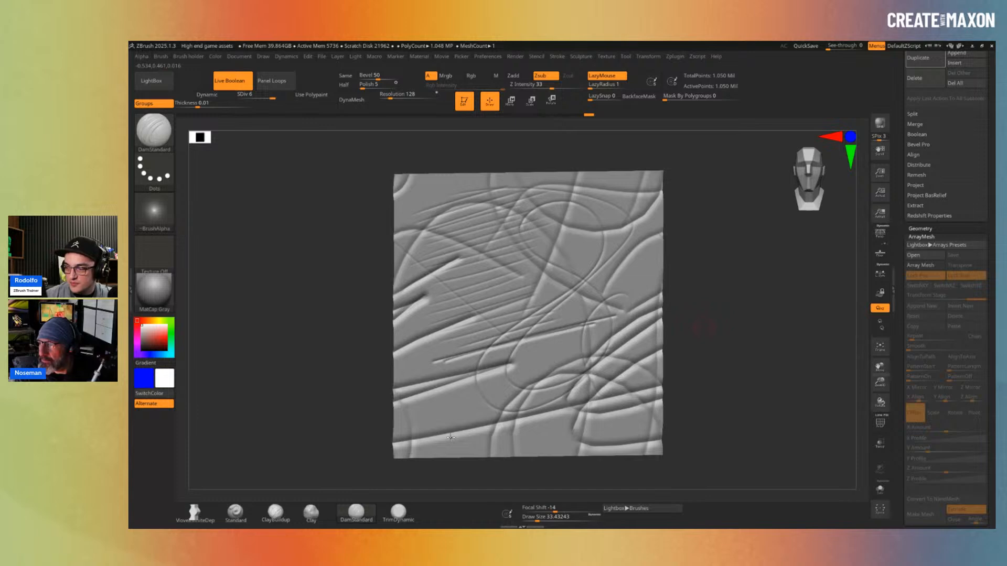
left_click_drag(451, 438, 552, 357)
right_click_drag(553, 358, 476, 366, "shift")
left_click_drag(487, 401, 623, 329)
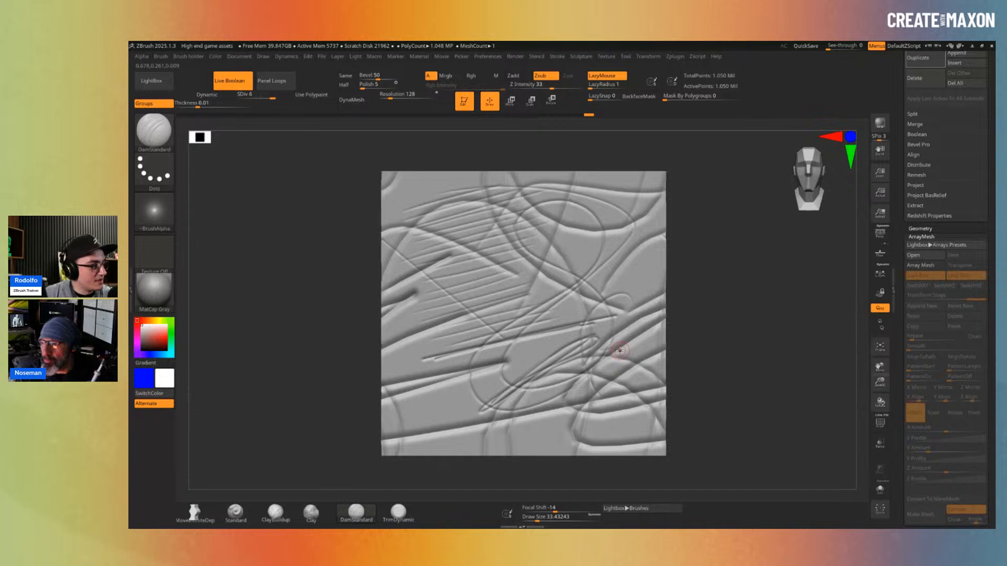
Step: Undo the freehand loops and scribbles and the last few hatch lines carved on the plane
key("c")
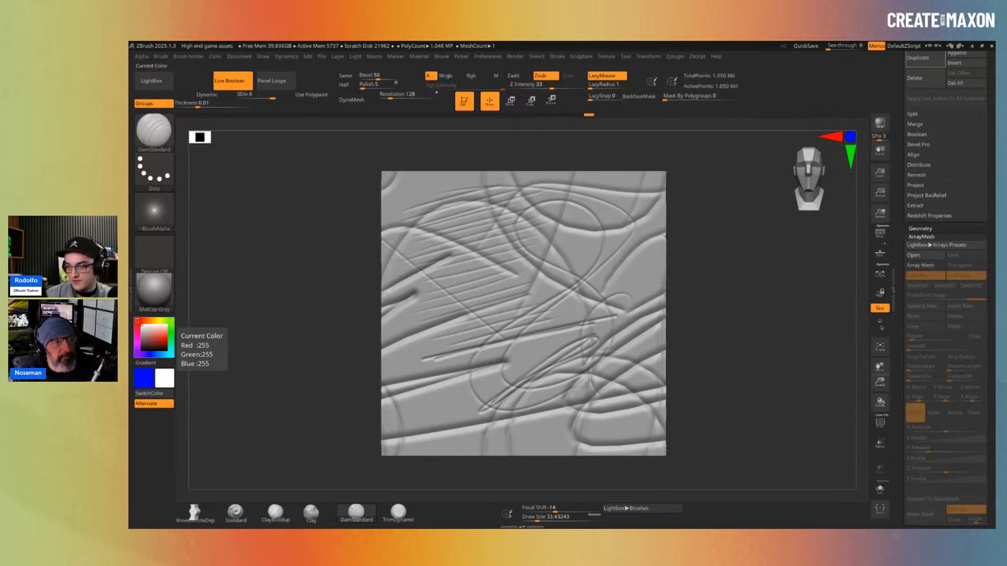
left_click_drag(697, 407, 730, 411)
key("ctrl+z")
key("ctrl+z")
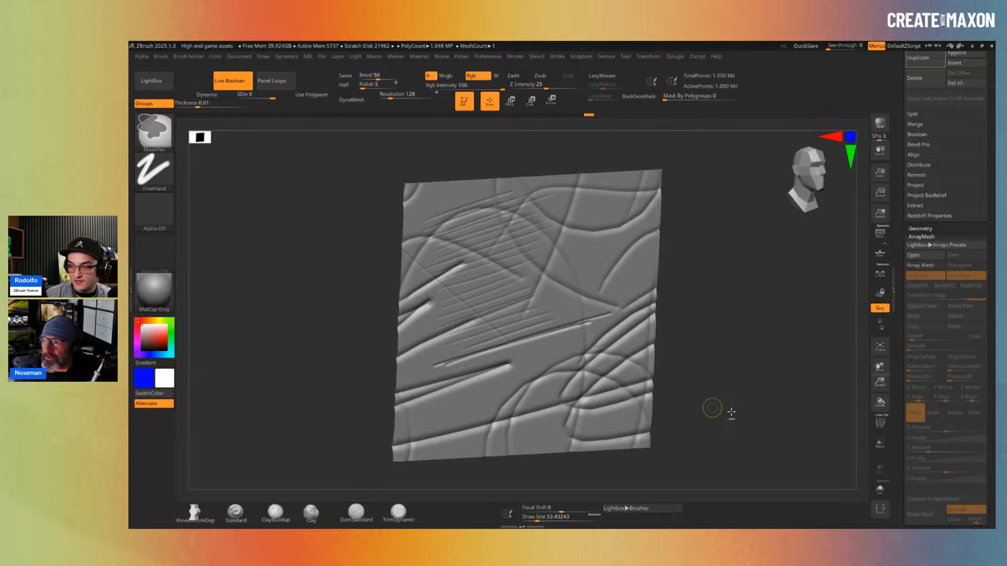
key("ctrl+z")
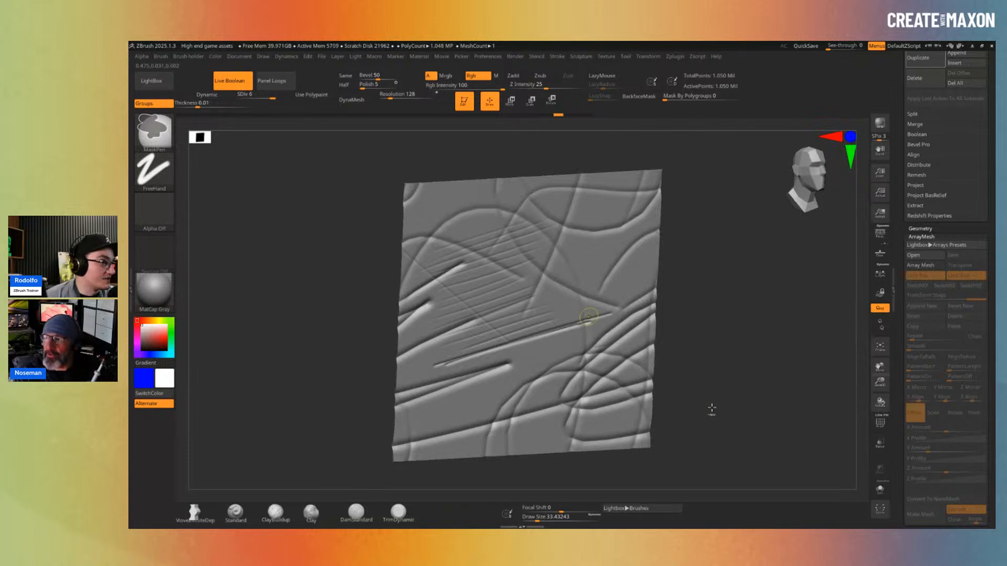
key("ctrl+z")
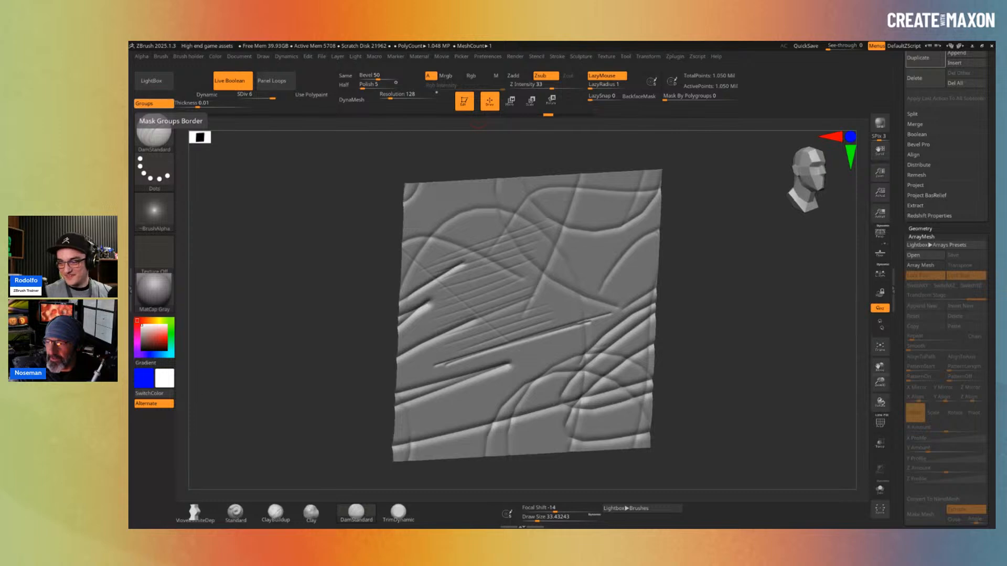
left_click_drag(697, 315, 715, 332)
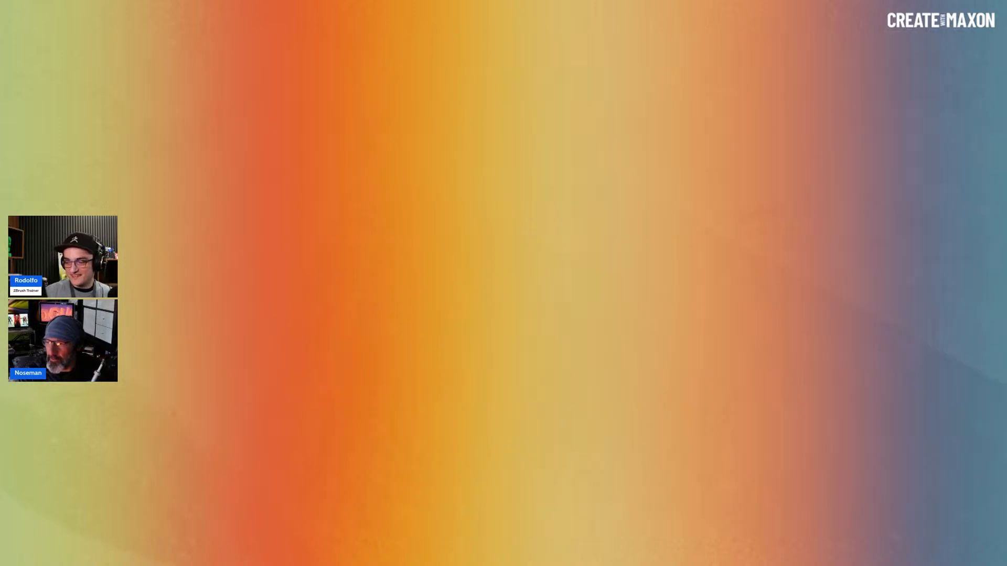
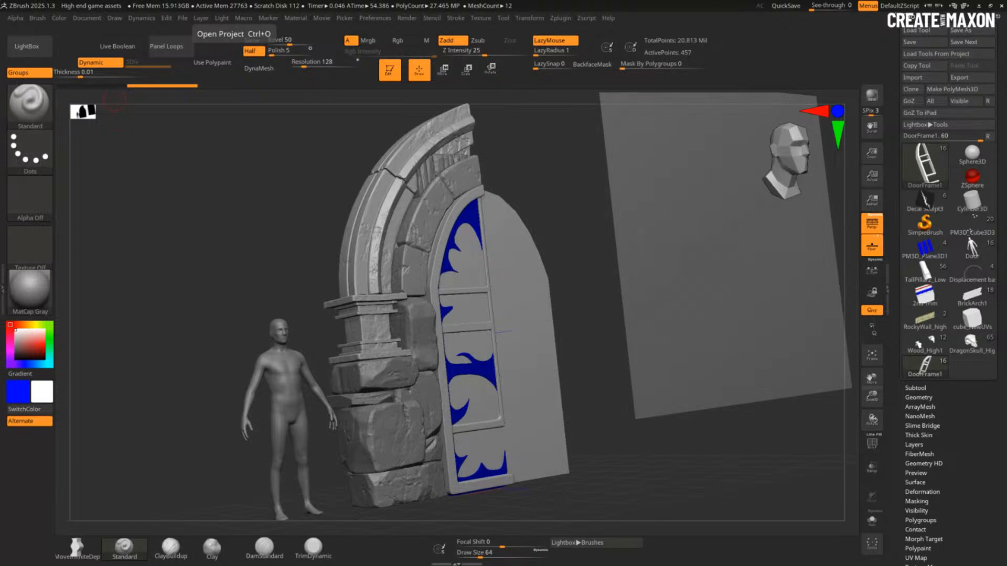
Step: Switch to a new Plane3D primitive seen from the front without perspective, and convert it to a PolyMesh3D
left_click(925, 165)
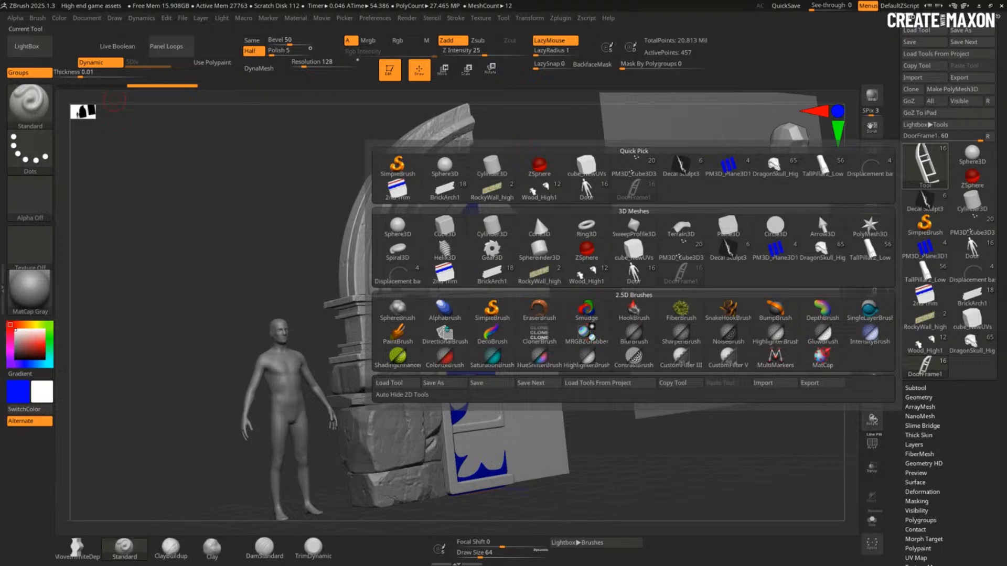
left_click(729, 226)
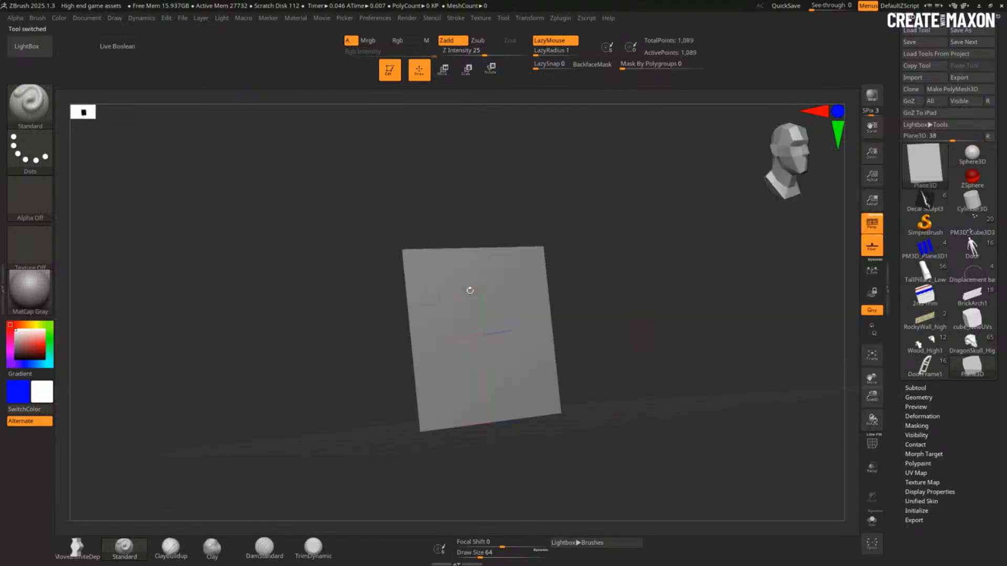
left_click_drag(651, 401, 663, 388, "shift")
key("p")
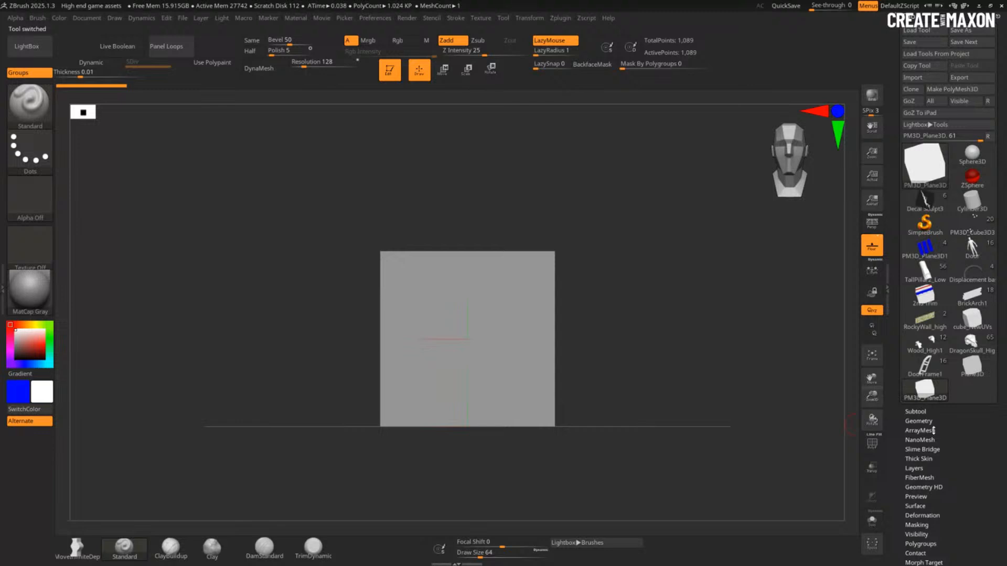
Step: Divide the new plane's geometry up to subdivision level 6
left_click(923, 422)
left_click(933, 340)
left_click(934, 341)
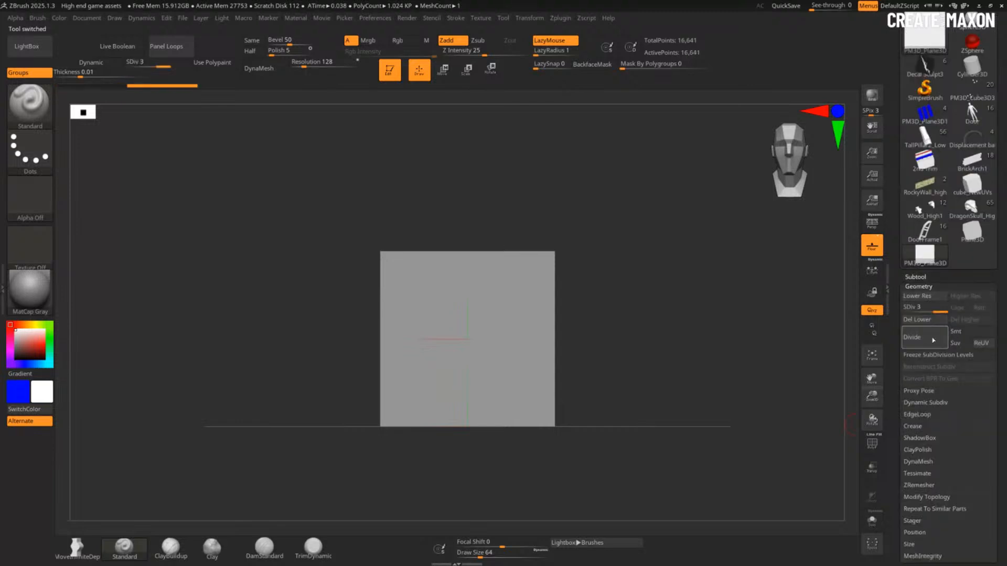
left_click(933, 341)
left_click(933, 342)
left_click(932, 343)
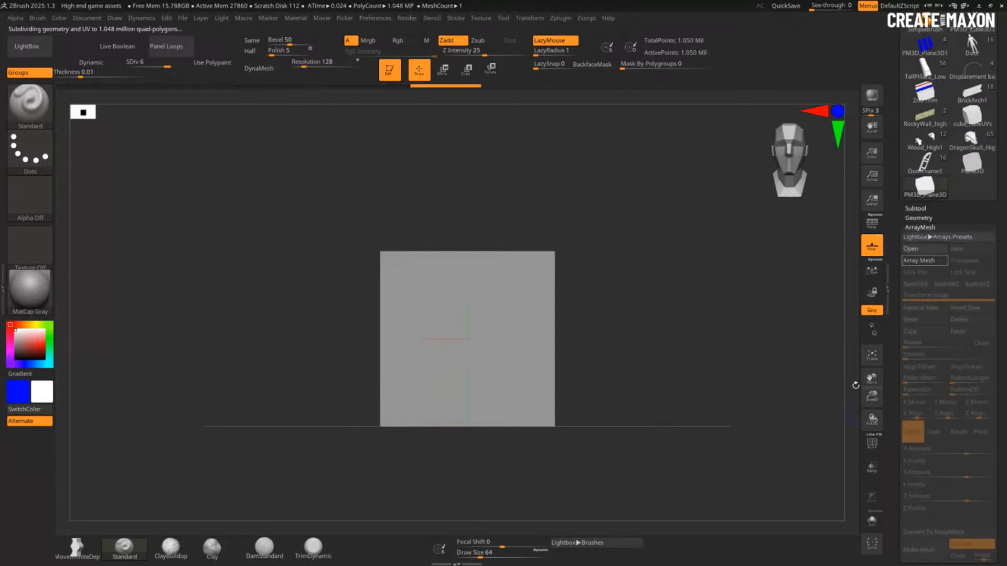
Step: Array the plane along X with position and size locked, appending a second stage with an X Amount of -8
left_click(923, 260)
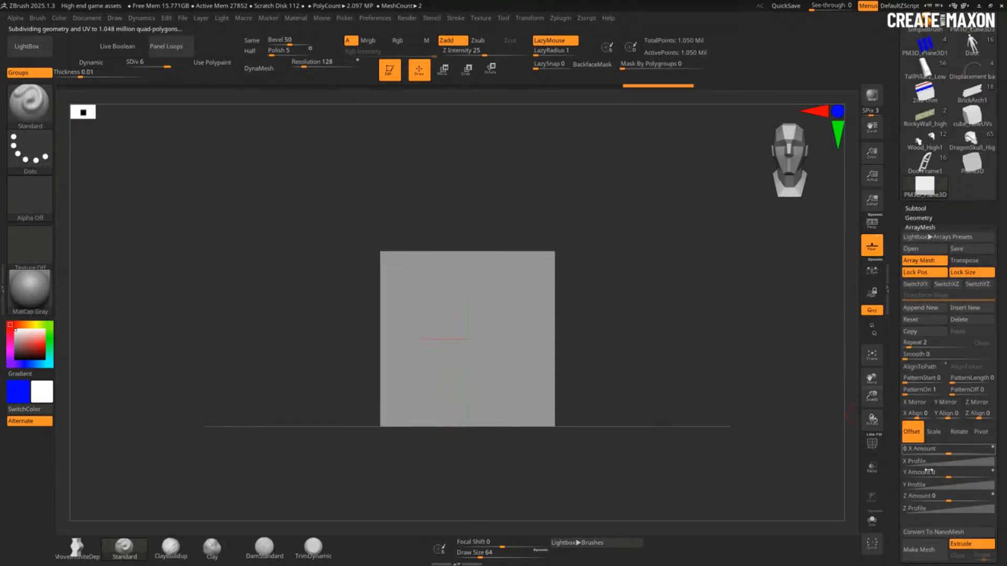
left_click_drag(926, 450, 927, 450)
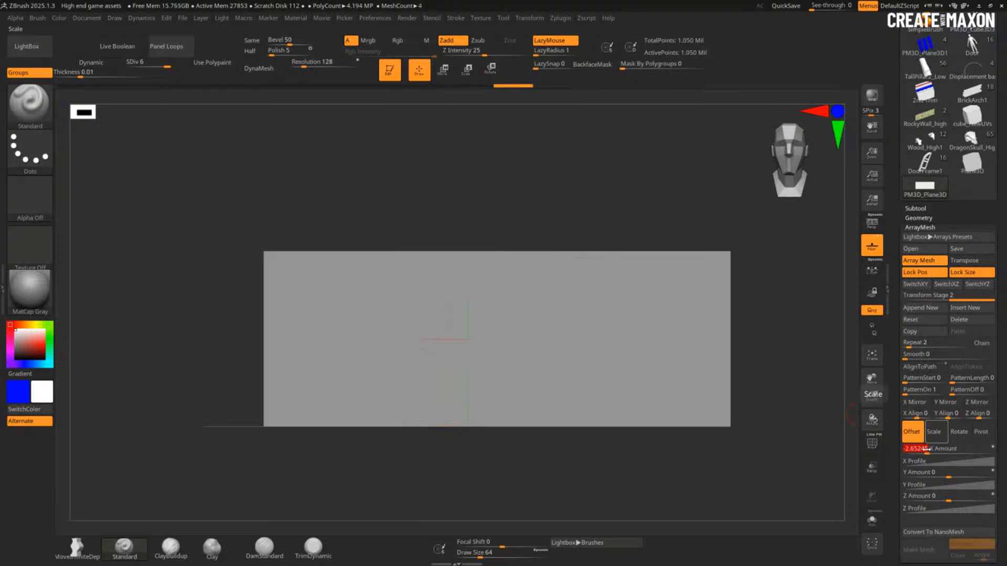
type("-2")
key("Return")
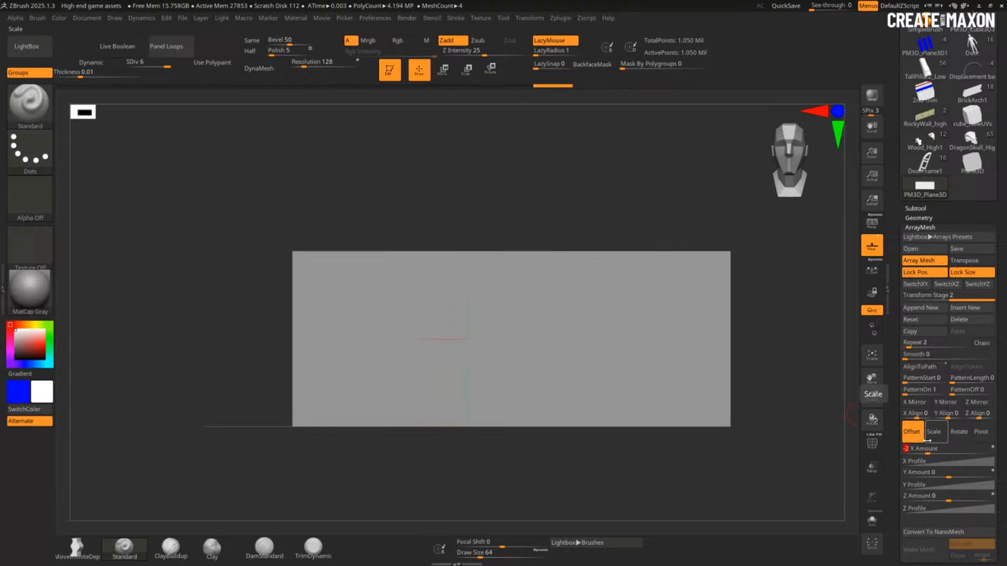
key("shift+f")
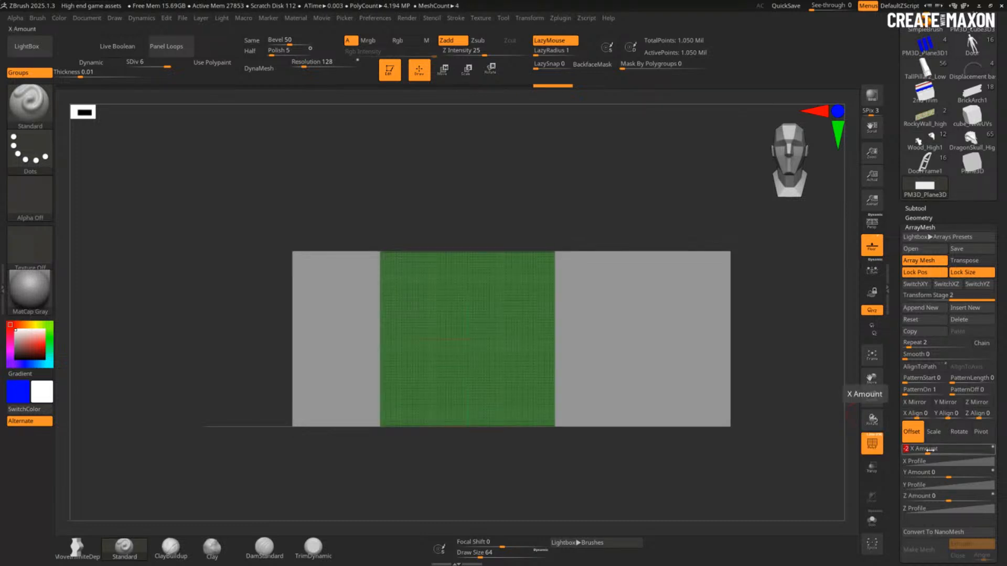
type("-8")
key("Return")
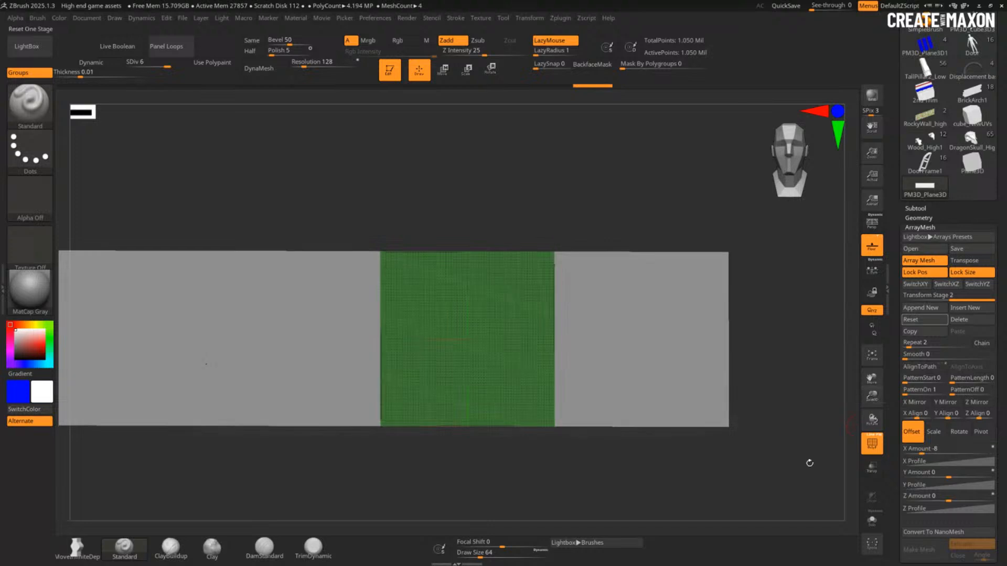
Step: Append a third array stage and set its Y Amount to 4
left_click(941, 308)
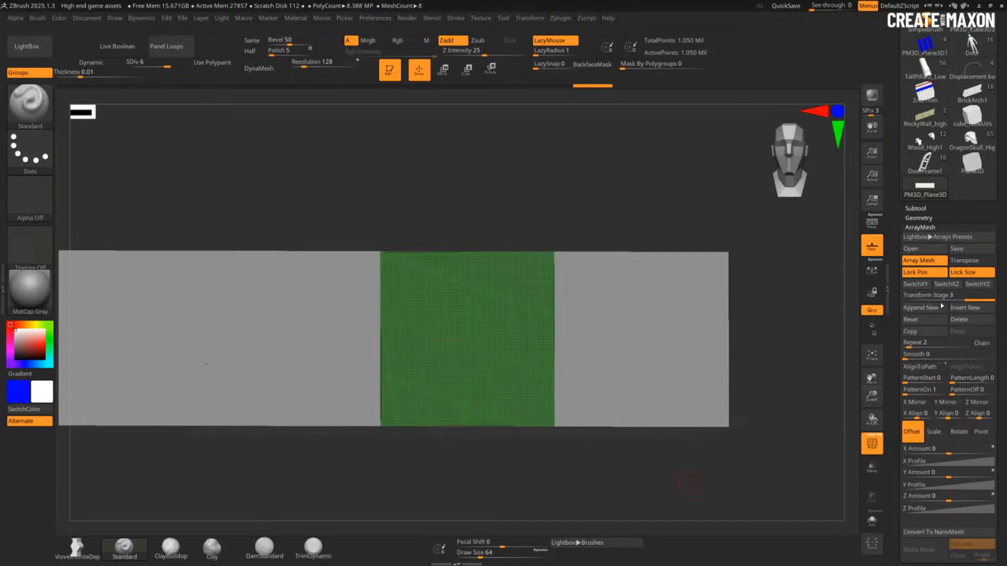
left_click(942, 472)
type("2")
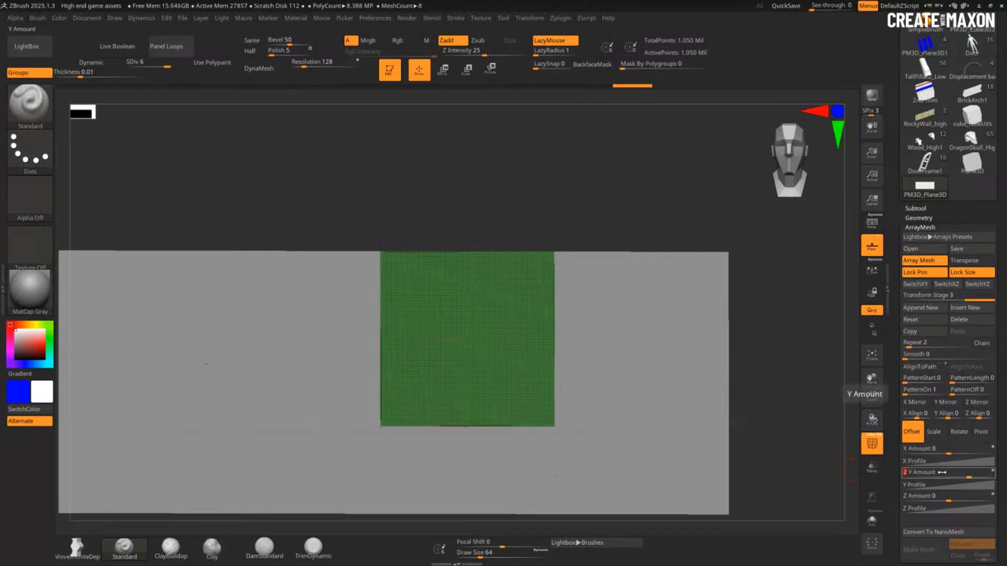
key("Return")
right_click_drag(747, 355, 747, 365, "ctrl")
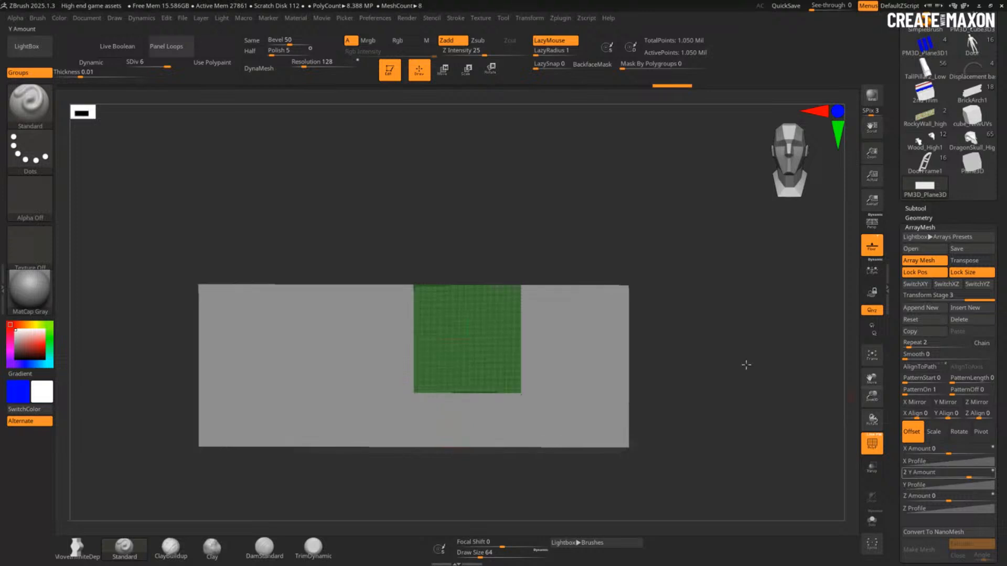
type("4")
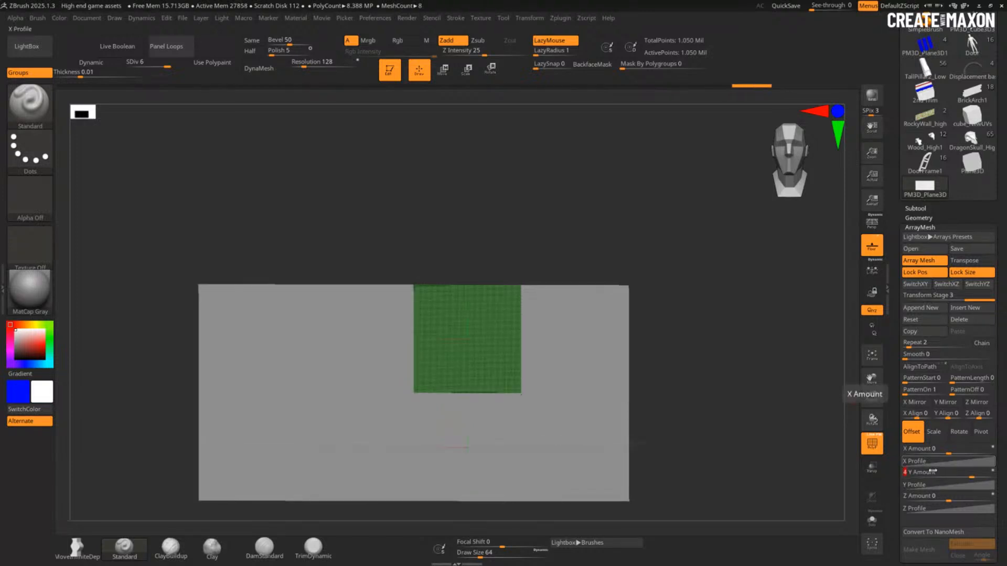
key("Return")
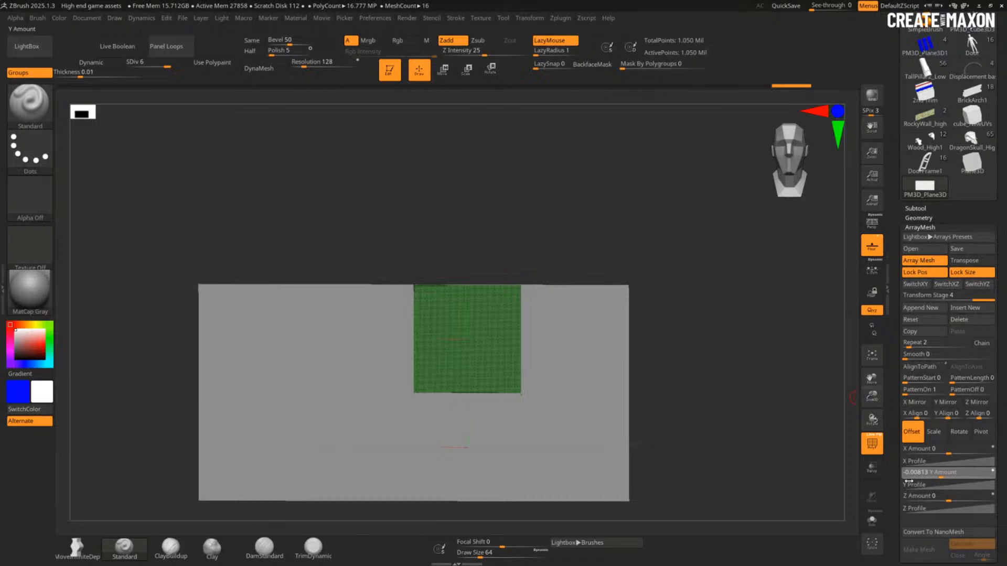
Step: Set the Y Amount of an appended fourth array stage to -8
left_click(938, 471)
type("-8")
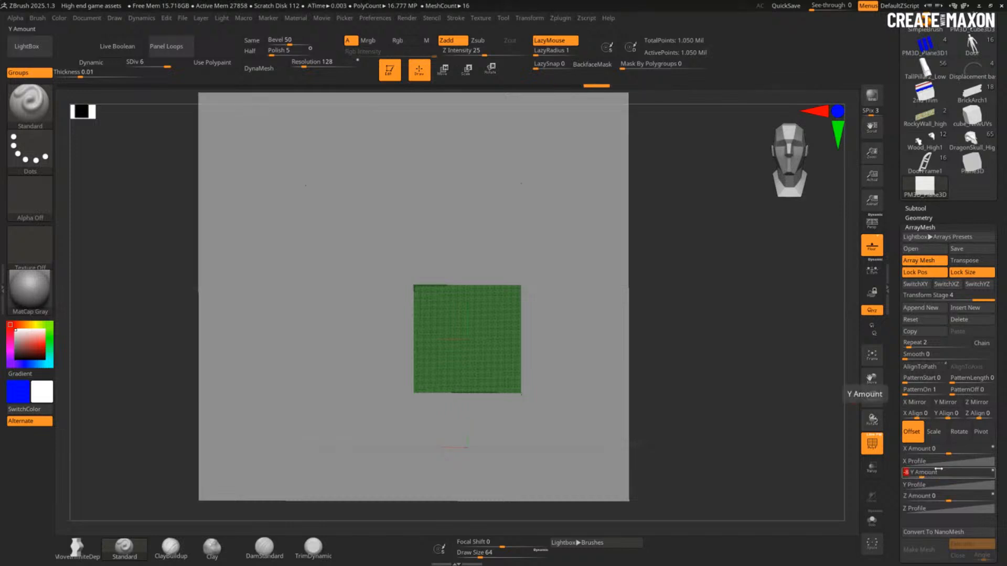
key("Return")
Step: Examine how the array copies surround the original plane, at an angle and from the front, with the polyframe on and off
left_click_drag(687, 399, 708, 404)
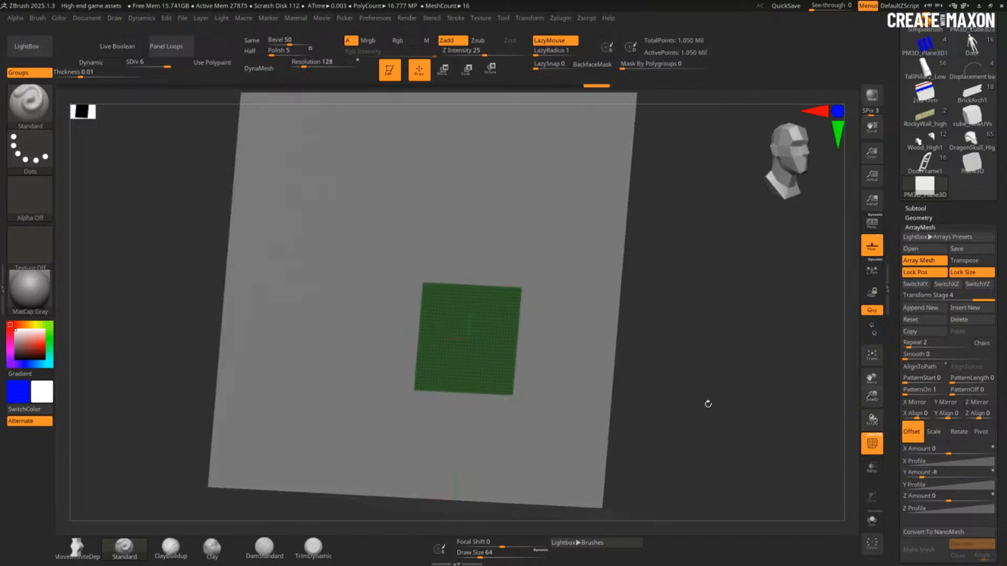
right_click_drag(708, 404, 729, 426, "ctrl")
key("shift+f")
left_click_drag(728, 426, 783, 419, "shift")
key("shift+f")
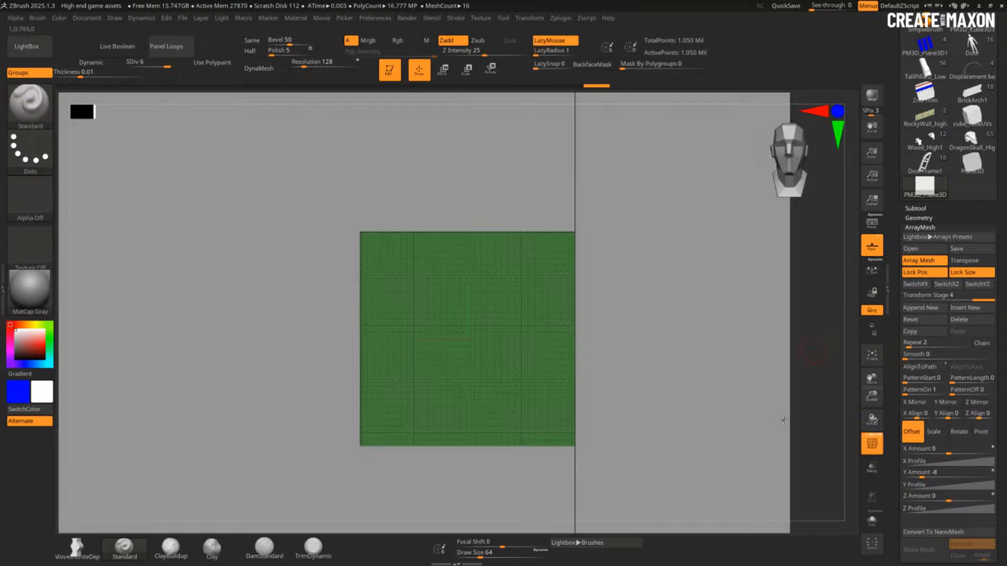
key("shift")
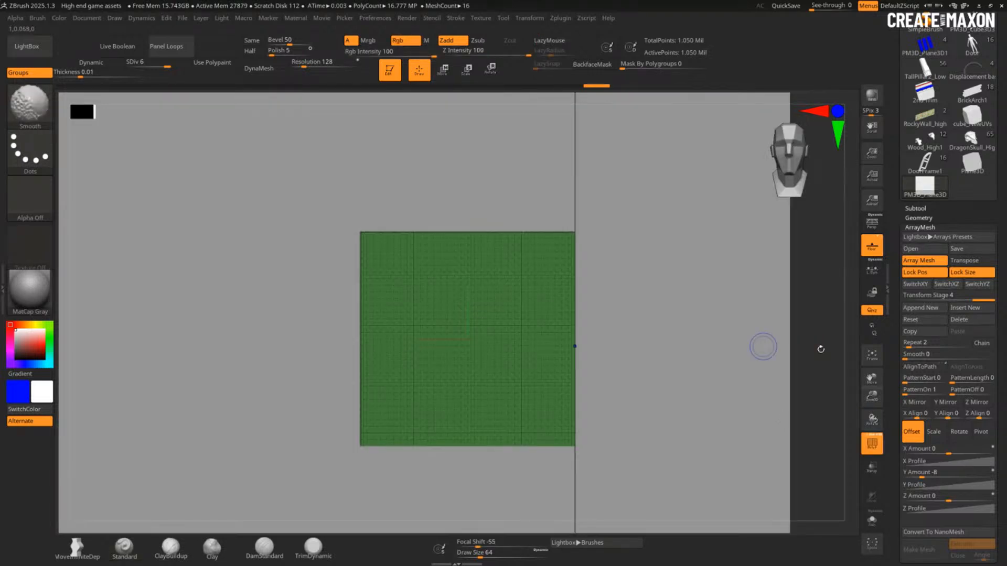
right_click_drag(821, 350, 831, 408, "ctrl")
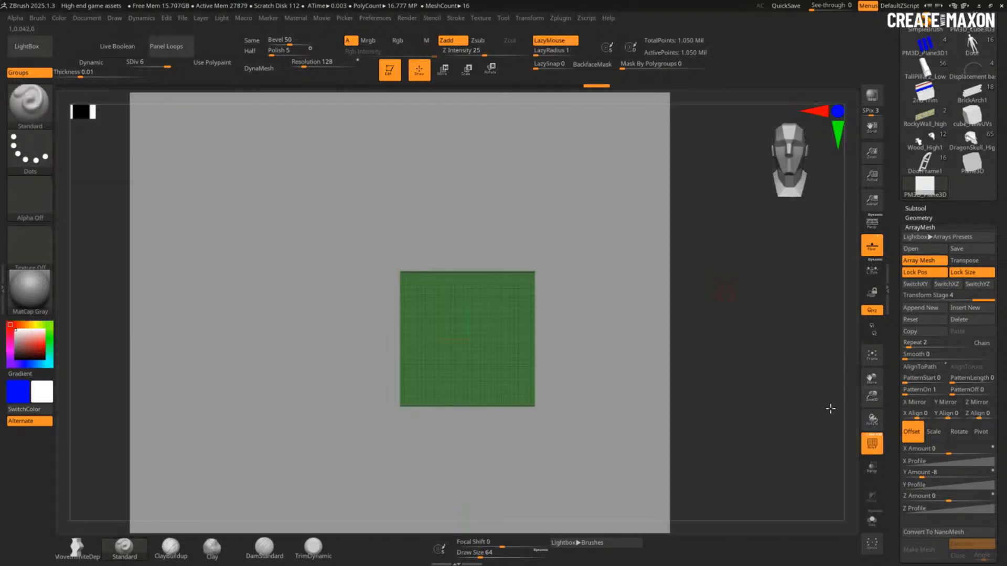
key("shift+f")
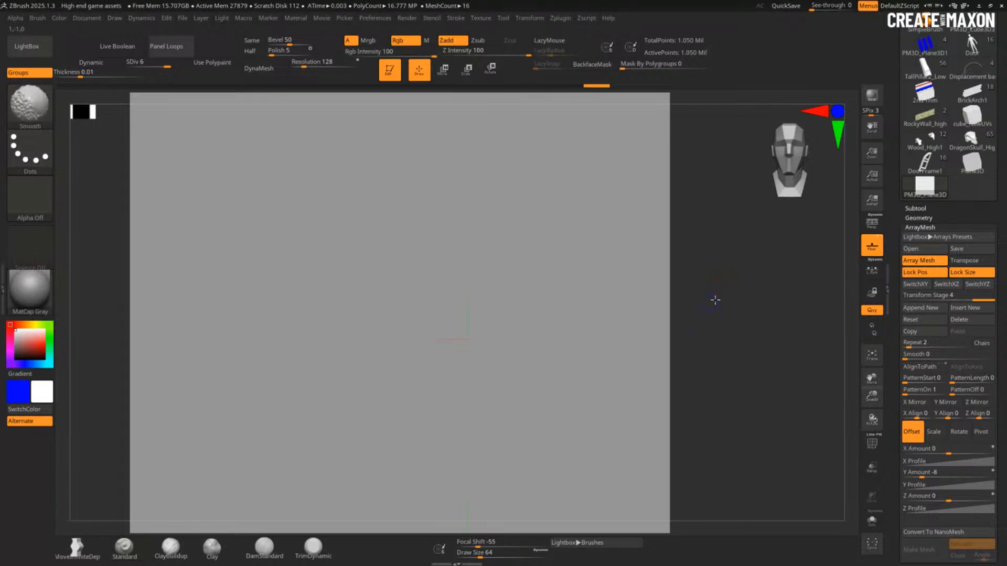
right_click_drag(715, 299, 711, 305, "ctrl")
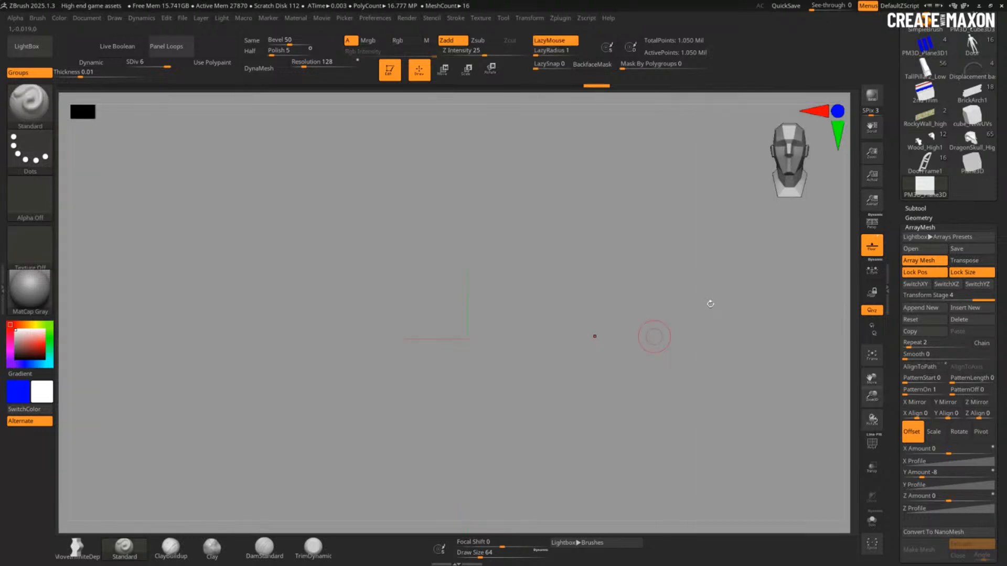
left_click(35, 18)
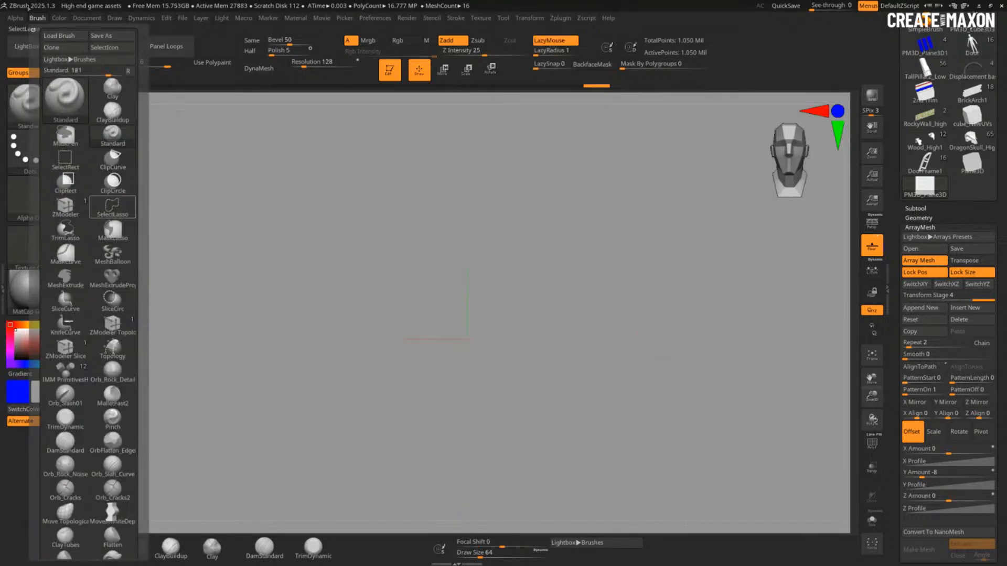
key("b")
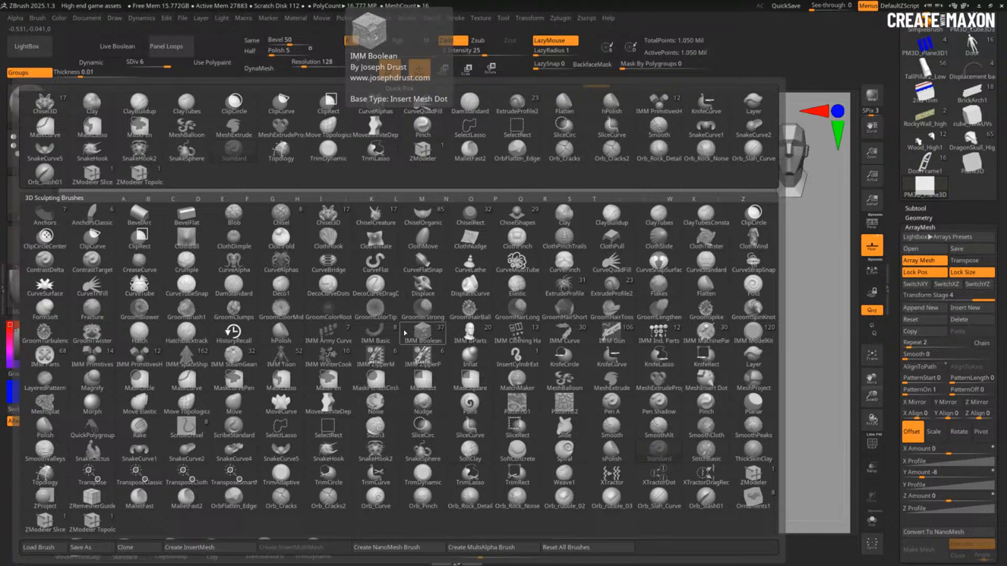
left_click(405, 333)
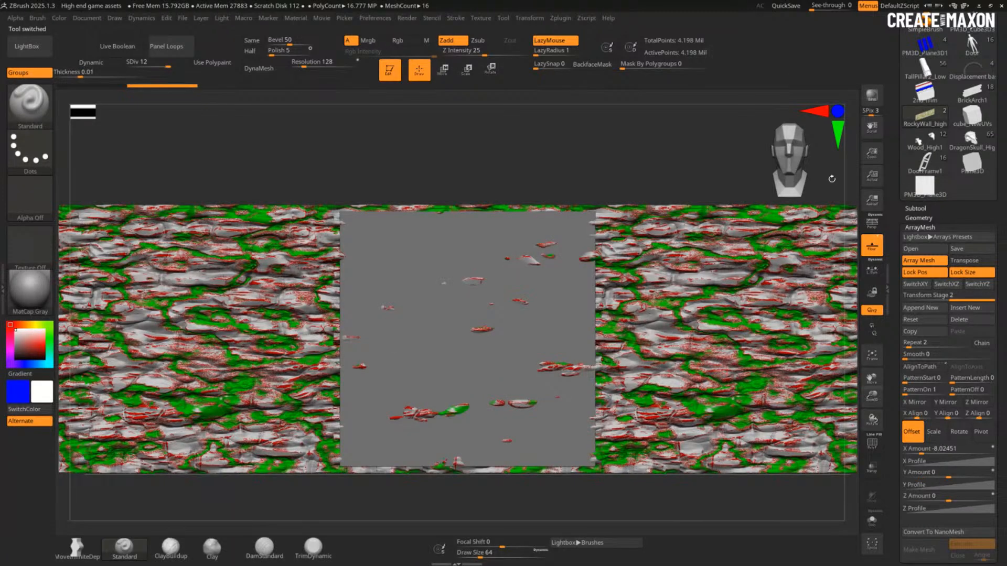
left_click(932, 193)
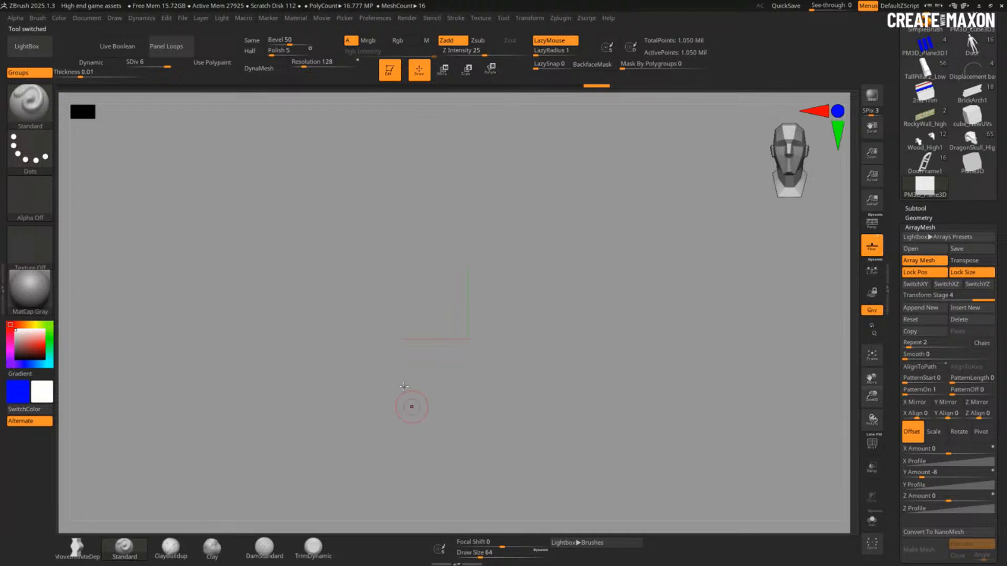
Step: Switch to the ClayBuildup brush and enable its curve WrapMode so its strokes wrap around the plane
key("b")
key("c")
key("b")
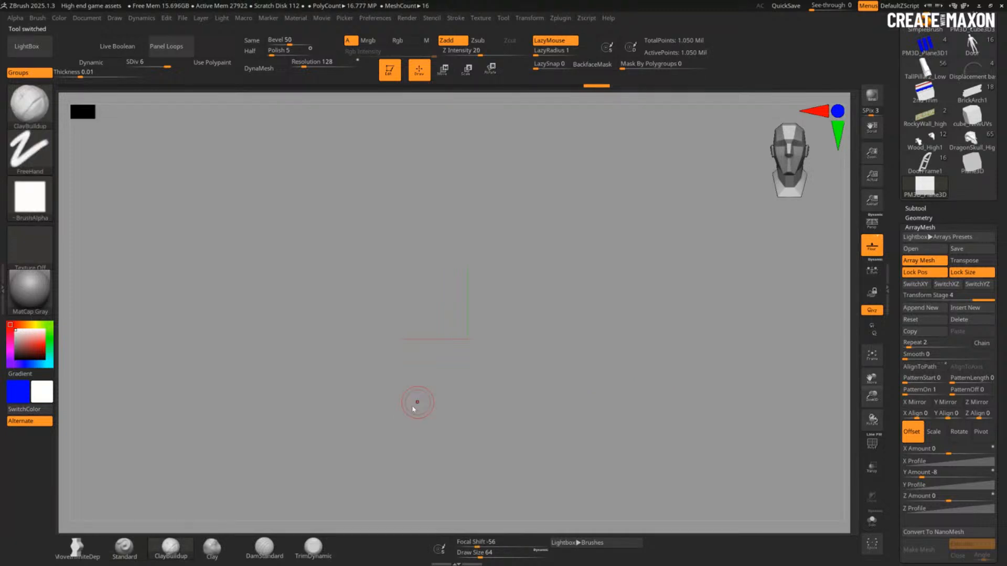
left_click(38, 110)
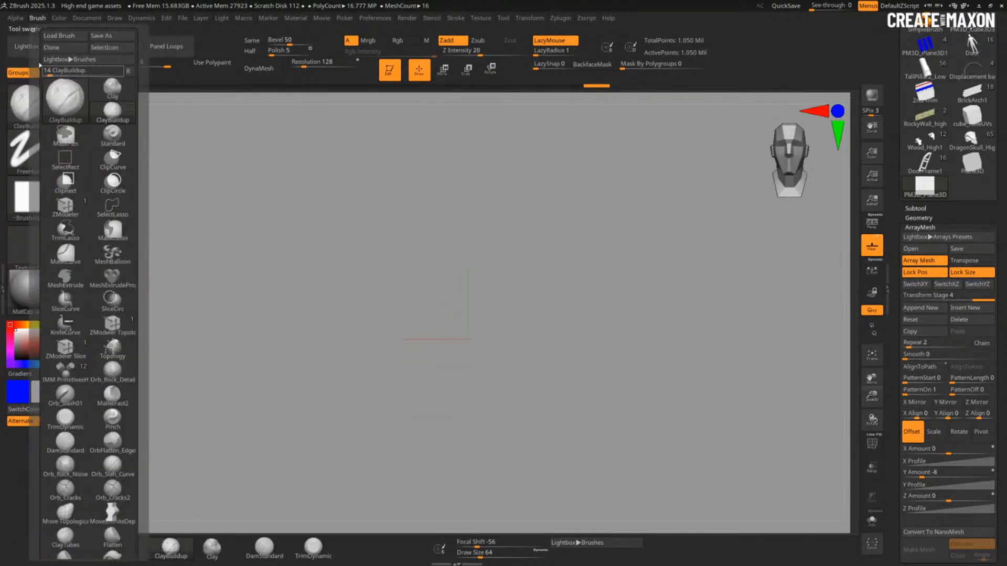
scroll(105, 398, "down", 6)
left_click(54, 435, "shift")
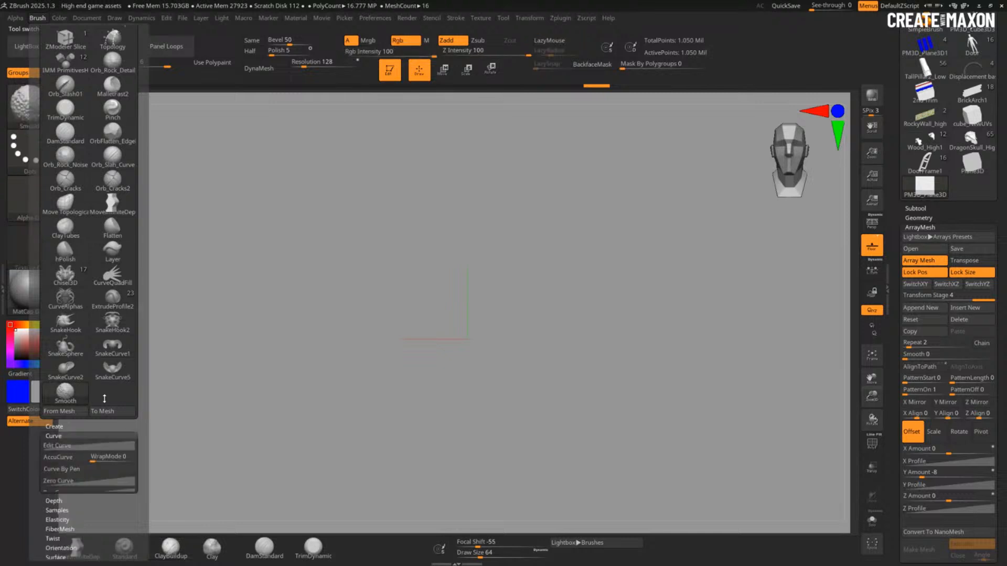
left_click(97, 459)
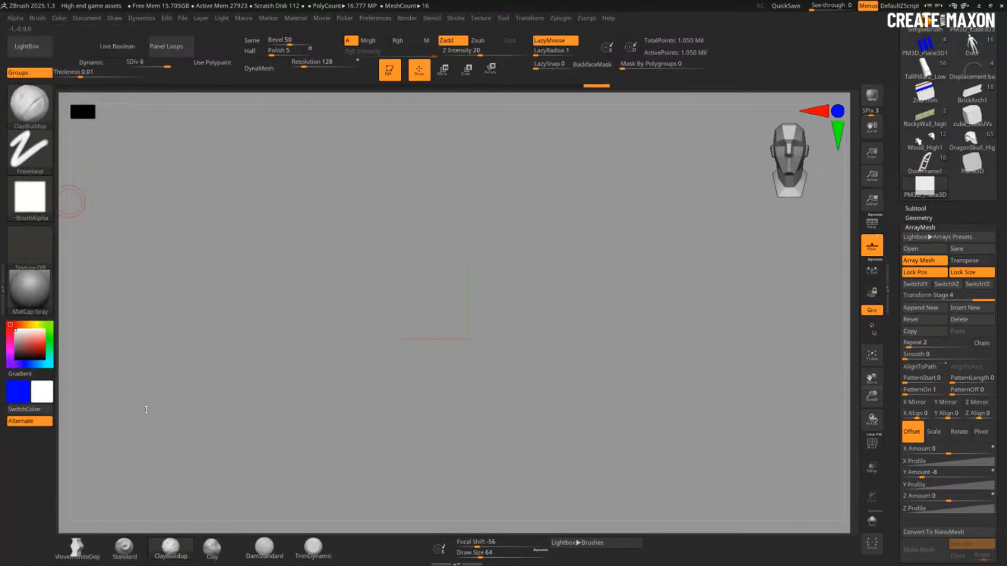
left_click(42, 19)
scroll(126, 388, "down", 5)
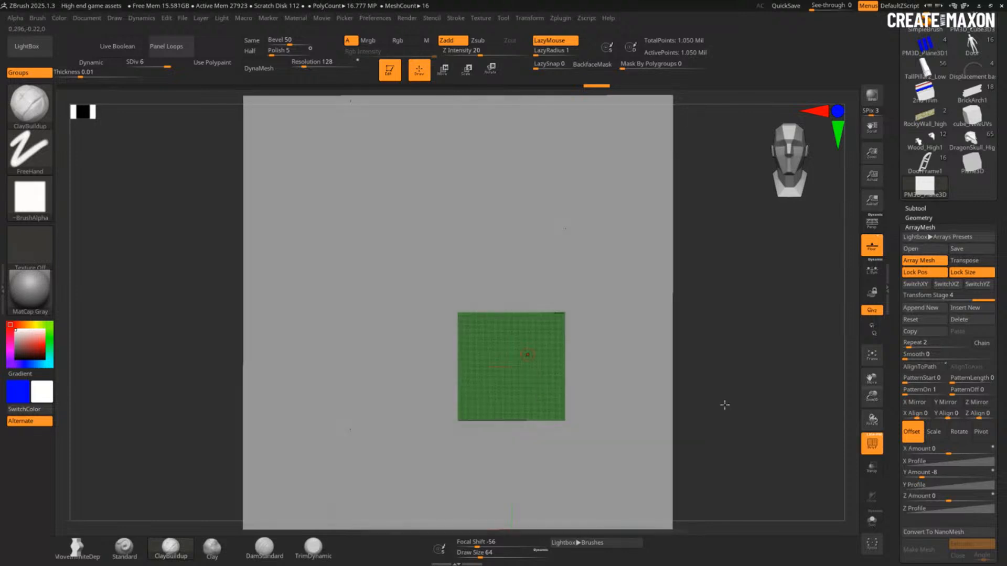
Step: Hide the polyframe and sculpt diagonal ClayBuildup strokes from the plane's middle across its right edge
scroll(524, 359, "up", 3)
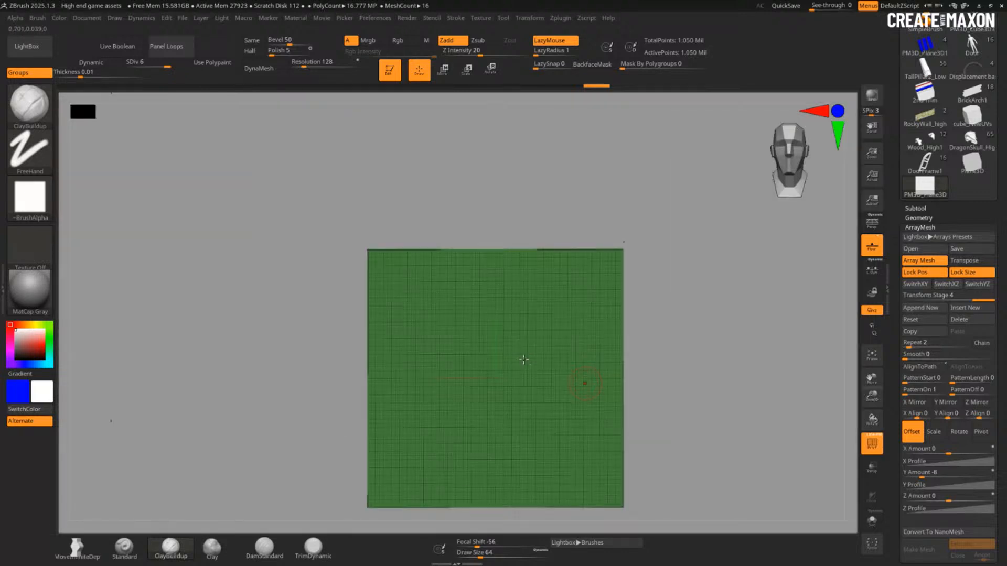
key("shift+f")
left_click_drag(587, 401, 636, 364)
left_click_drag(505, 398, 533, 378)
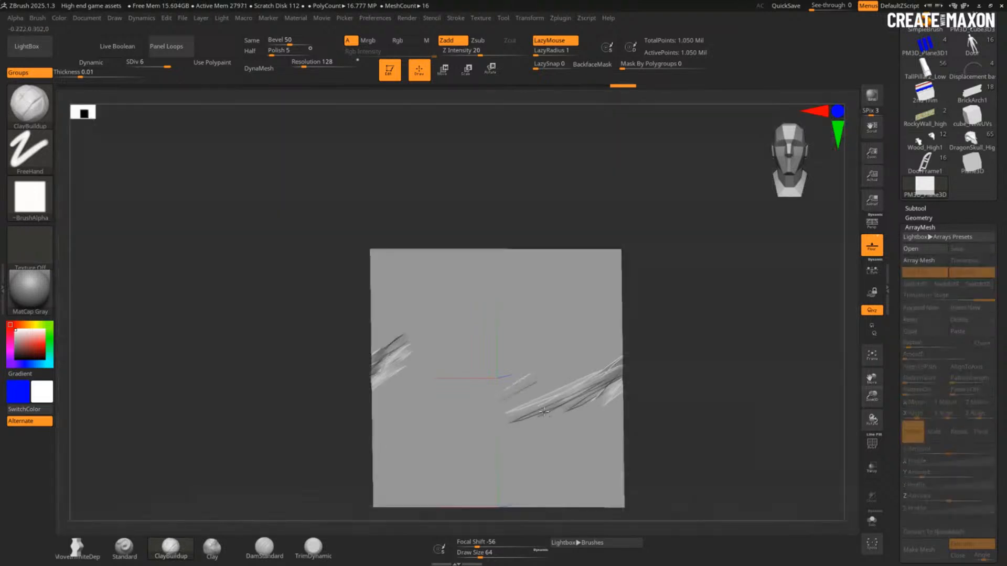
mouse_move(544, 412)
left_mouse_down()
mouse_move(433, 387)
mouse_move(499, 376)
mouse_move(438, 408)
mouse_move(436, 381)
mouse_move(551, 344)
mouse_move(644, 291)
left_mouse_up()
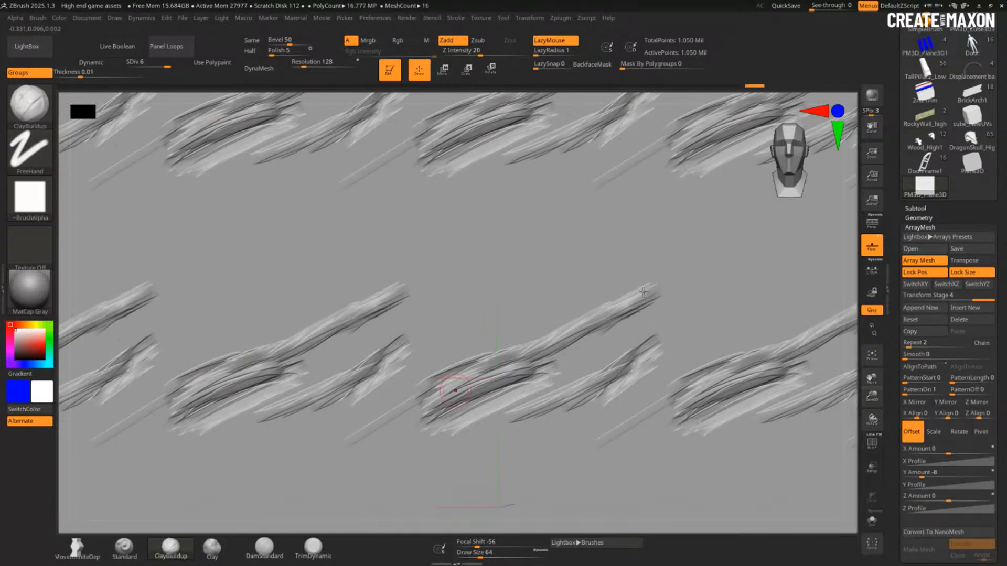
Step: Thicken the diagonal band toward both side edges of the plane with more ClayBuildup strokes, undoing the stray straight stroke
left_click_drag(429, 384, 400, 408)
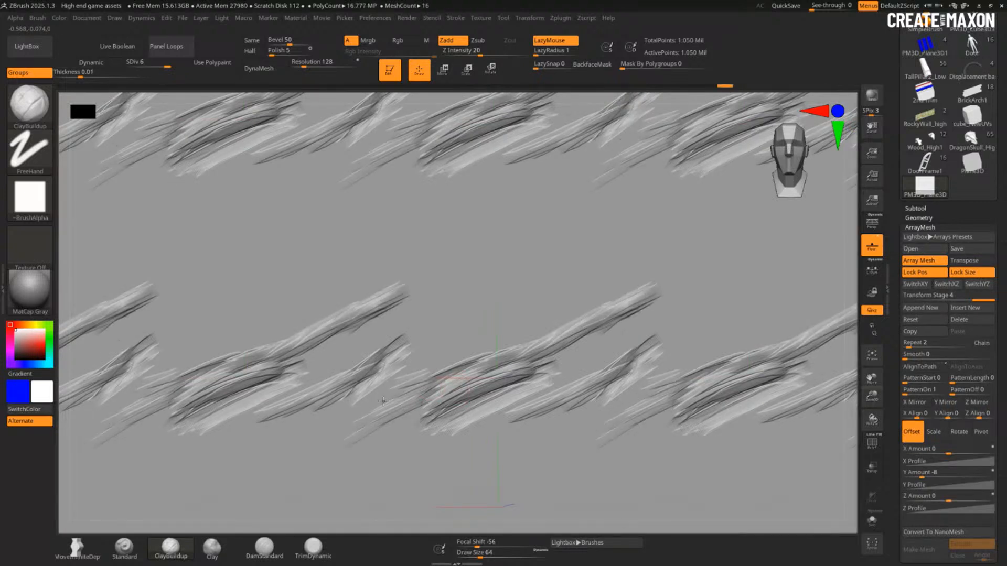
mouse_move(383, 401)
left_mouse_down()
mouse_move(459, 402)
mouse_move(429, 437)
left_mouse_up()
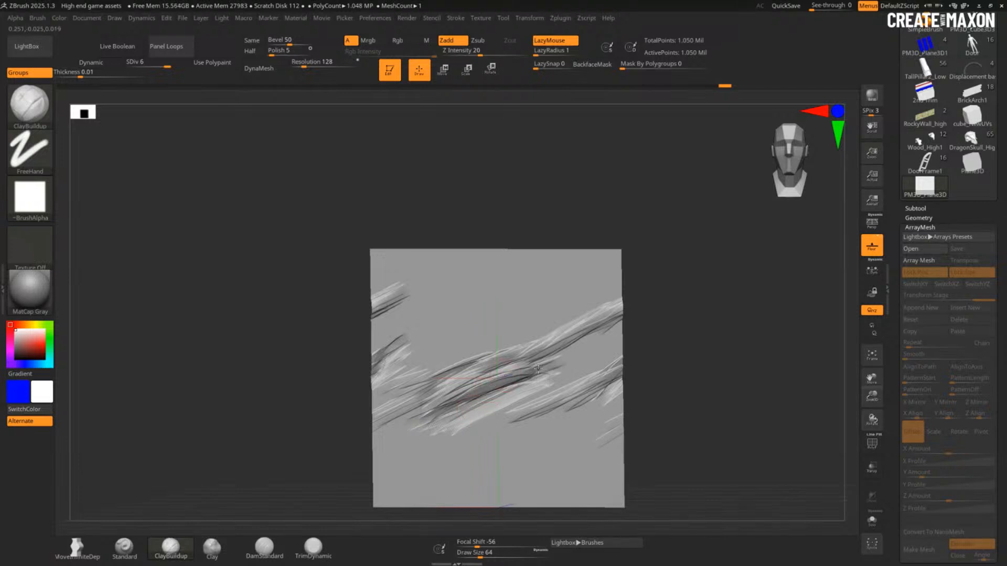
left_click_drag(538, 369, 570, 363)
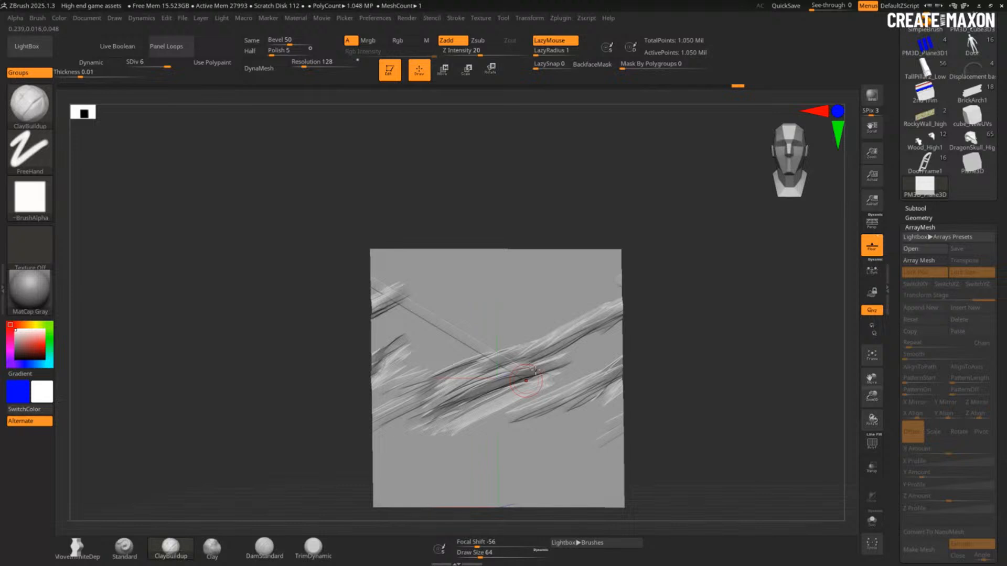
key("ctrl+z")
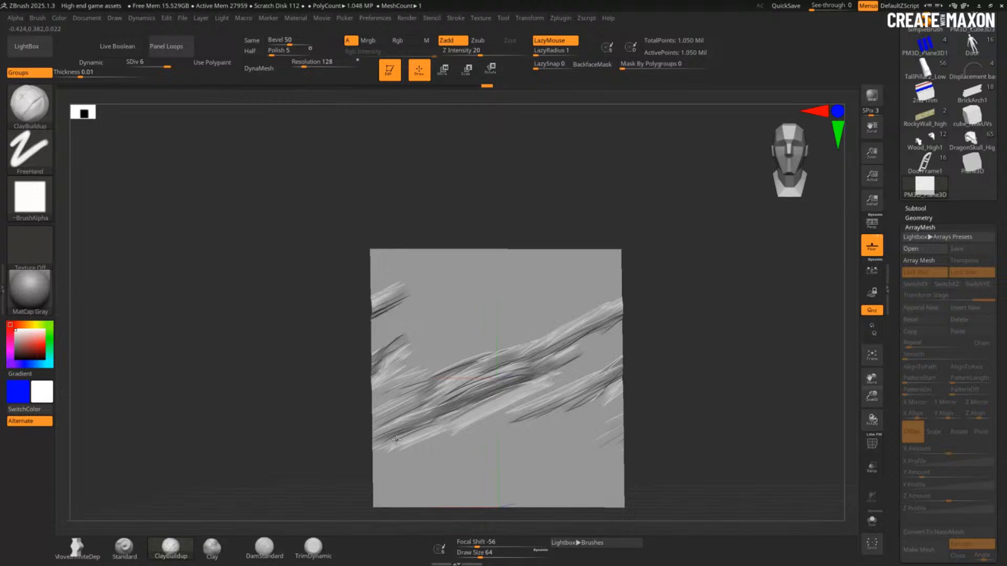
left_click_drag(412, 438, 592, 356)
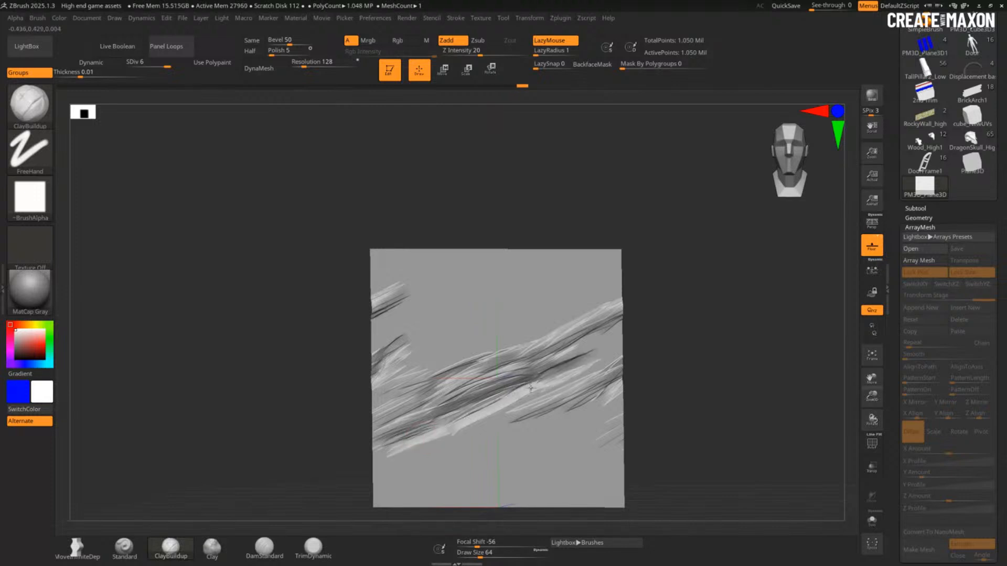
left_click_drag(531, 388, 613, 351)
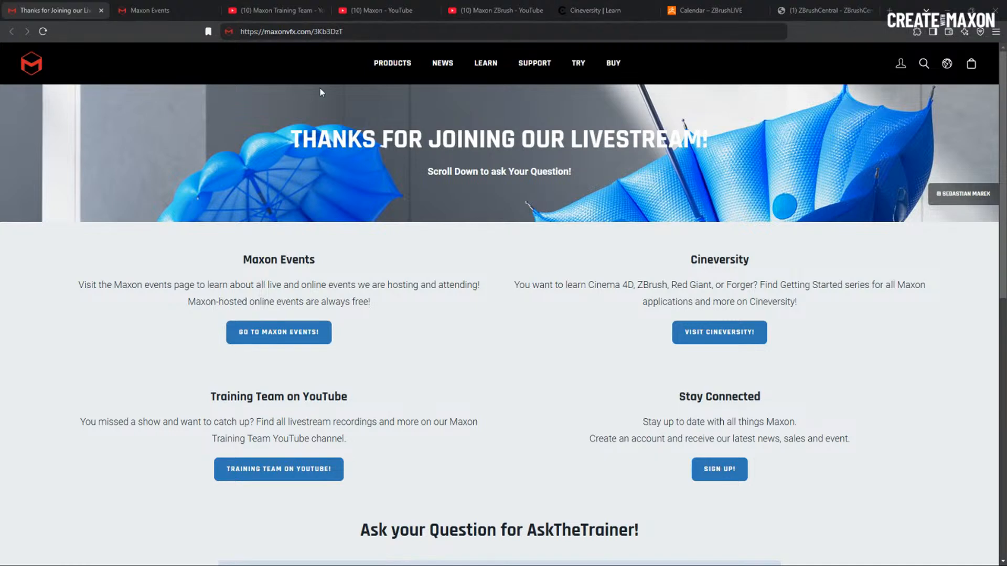
Step: Switch to the web browser, look through the upcoming events on the Maxon Events page, and return to the livestream thank-you page
left_click(370, 31)
left_click(173, 11)
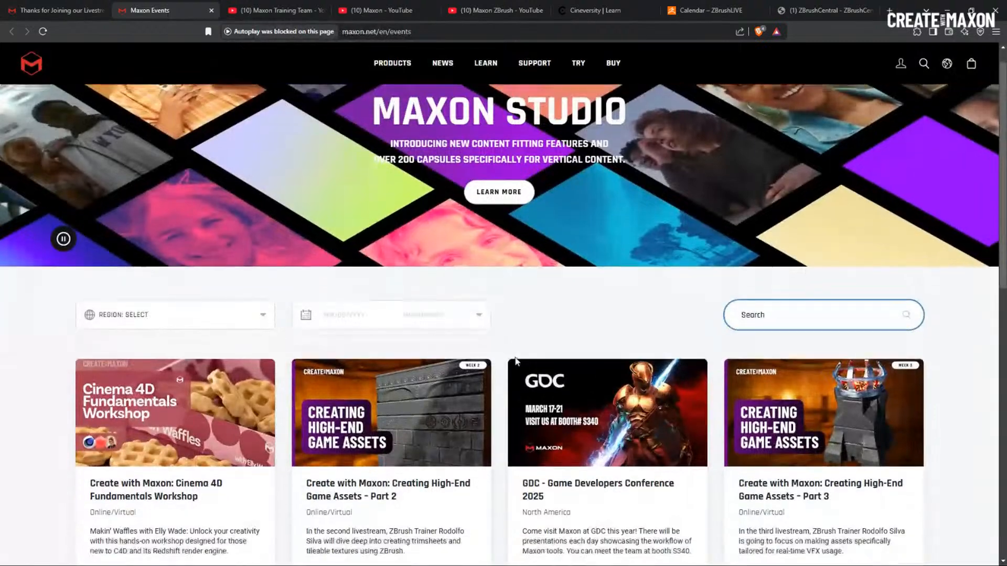
scroll(516, 361, "down", 10)
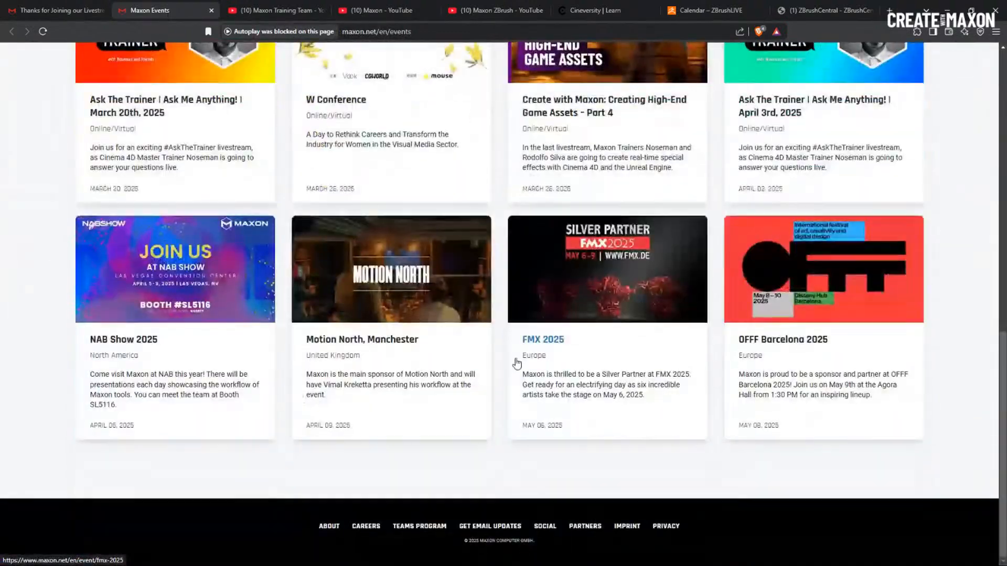
scroll(516, 362, "up", 10)
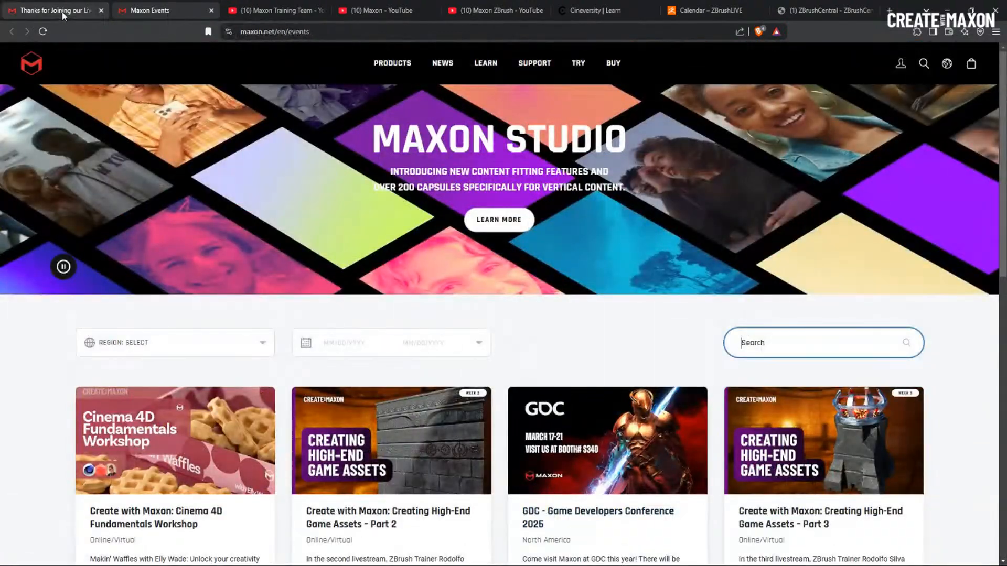
left_click(62, 13)
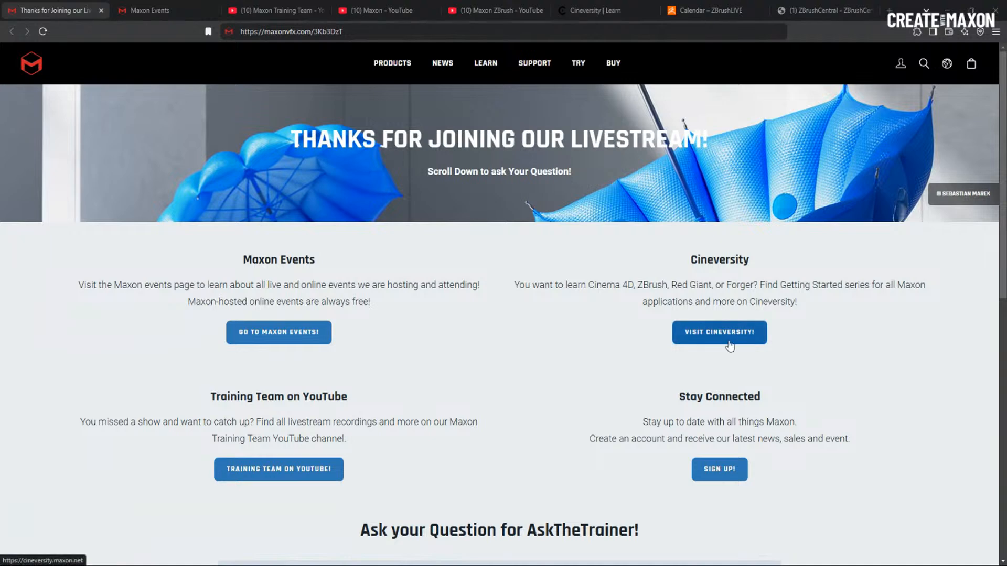
Step: Browse the tutorial listing on the Cineversity Learn page
left_click(593, 7)
scroll(571, 302, "down", 3)
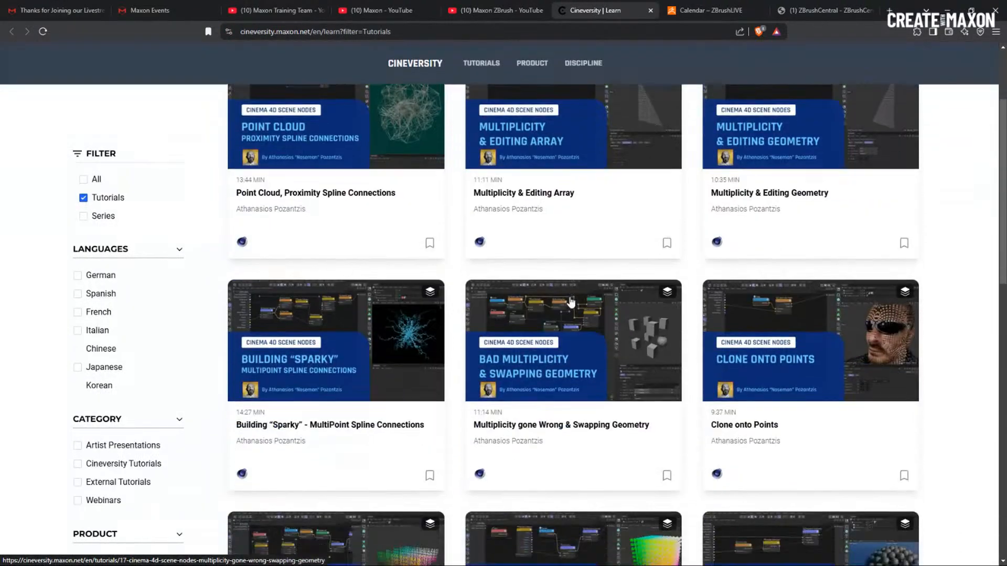
scroll(571, 302, "down", 2)
scroll(544, 295, "up", 4)
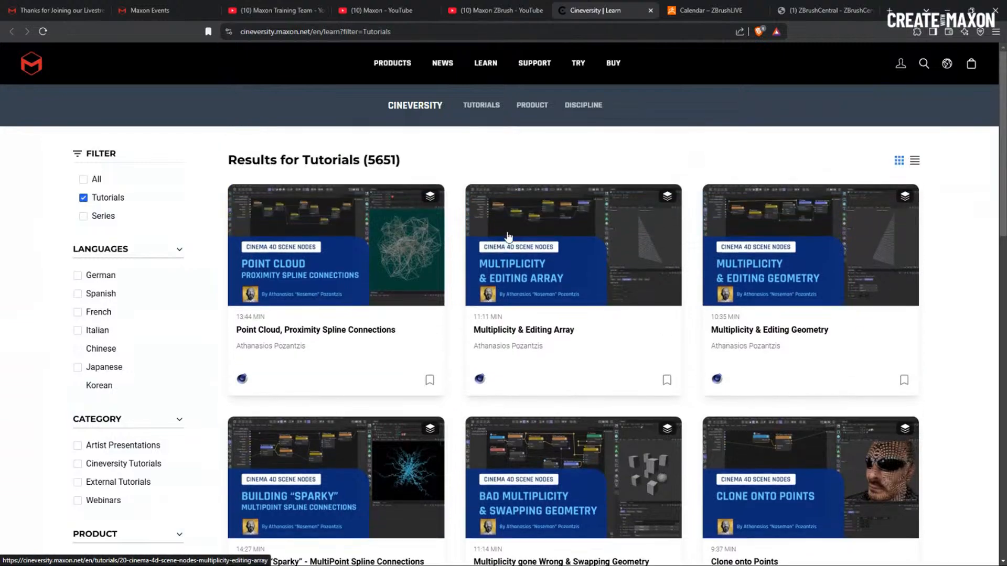
scroll(509, 239, "down", 10)
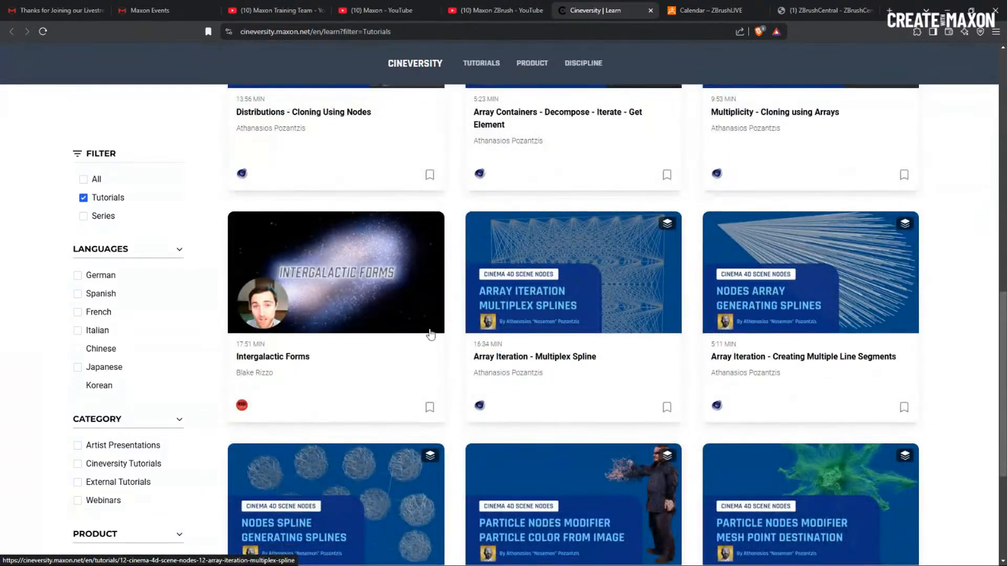
scroll(450, 322, "up", 1)
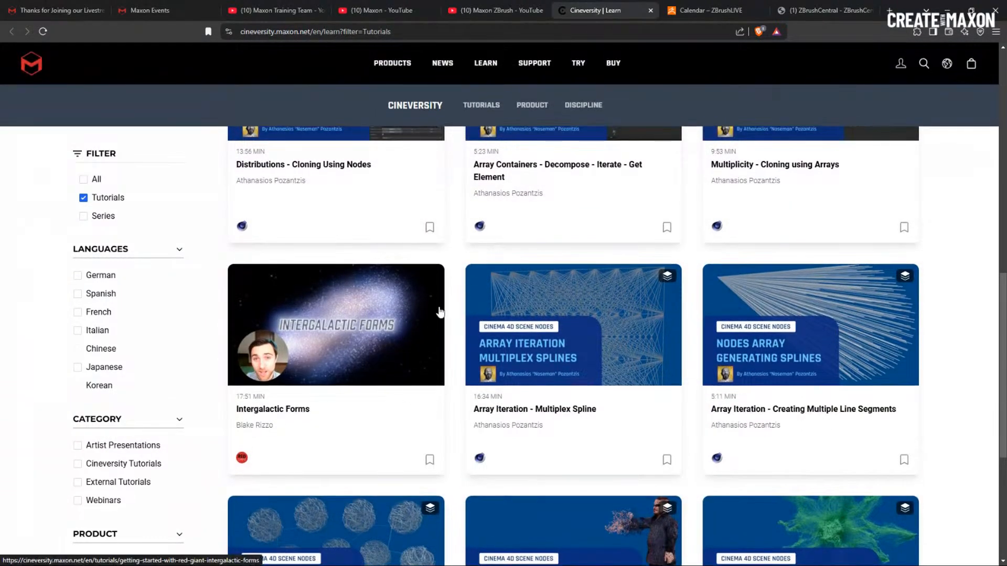
scroll(451, 309, "up", 7)
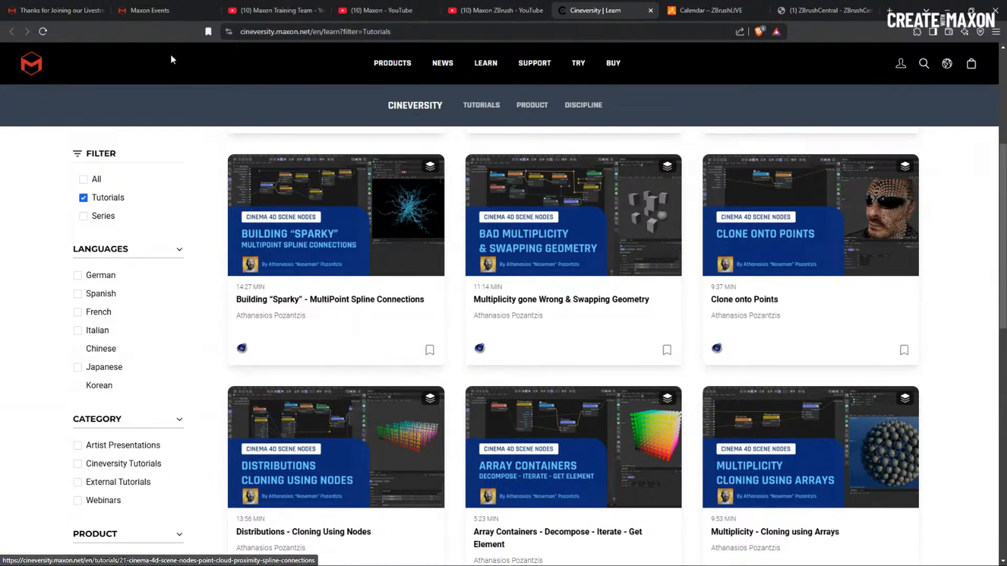
Step: Look through the playlists on the Maxon Training Team YouTube channel and return to the start of its page
left_click(282, 12)
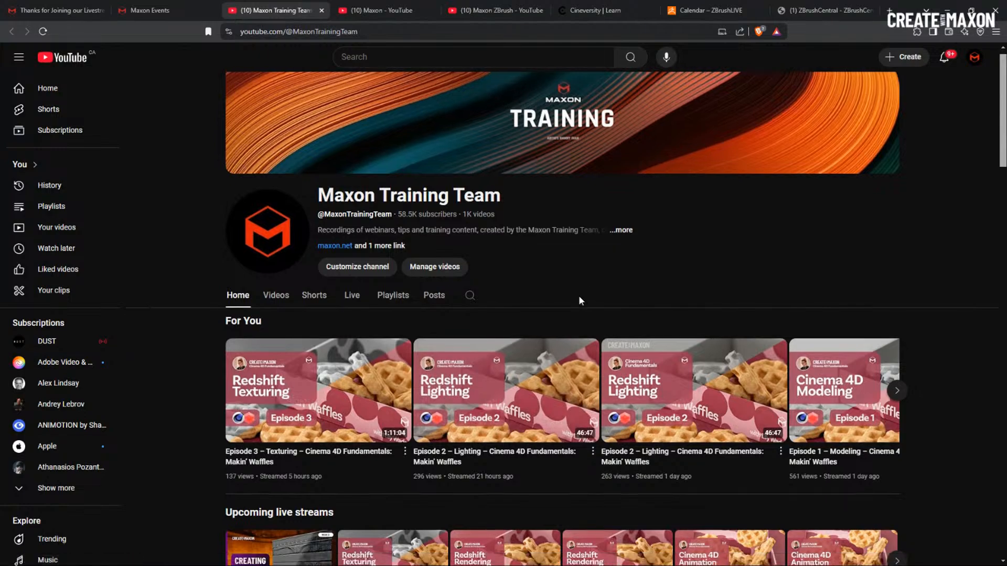
scroll(579, 299, "down", 8)
scroll(582, 309, "down", 10)
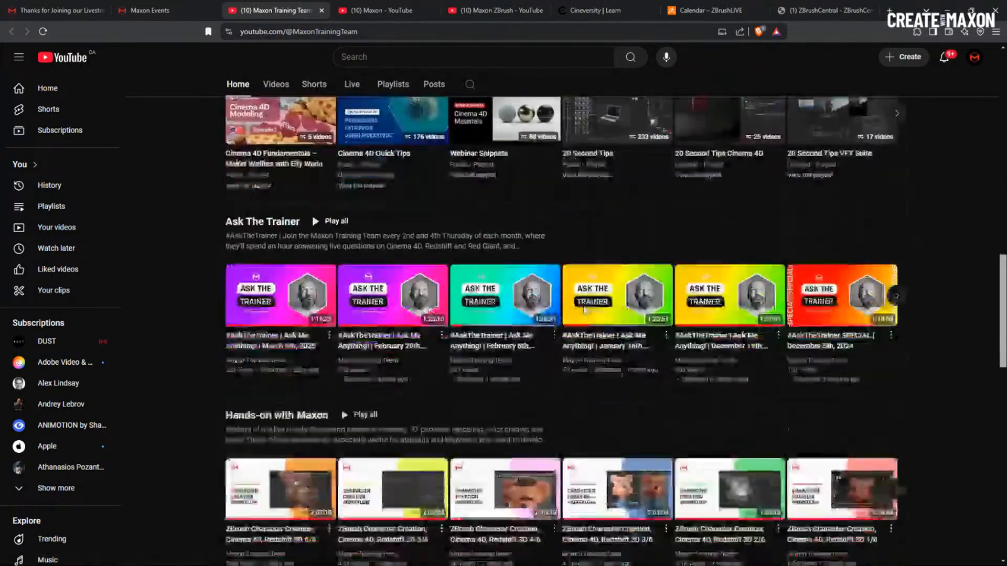
scroll(588, 317, "down", 12)
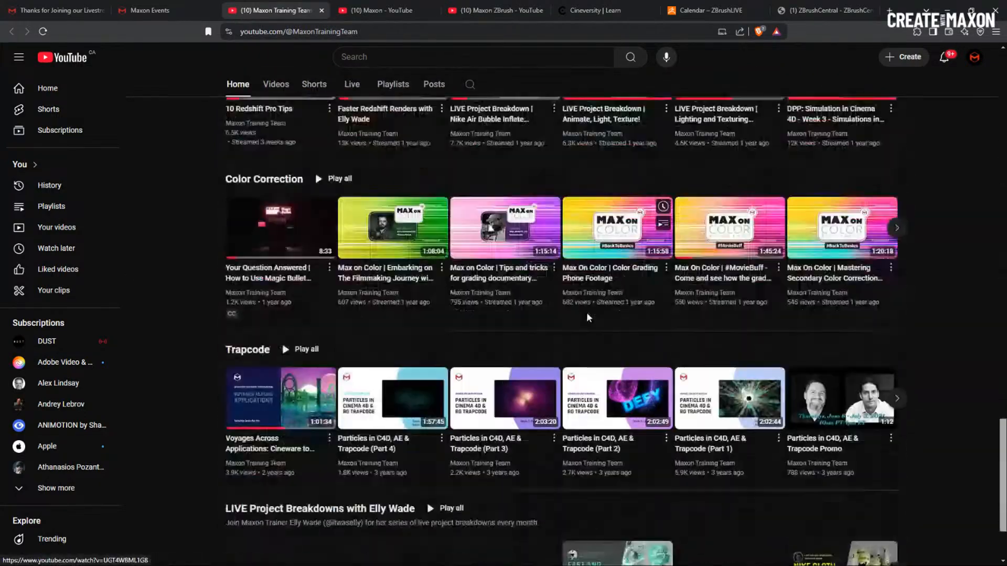
scroll(561, 326, "up", 20)
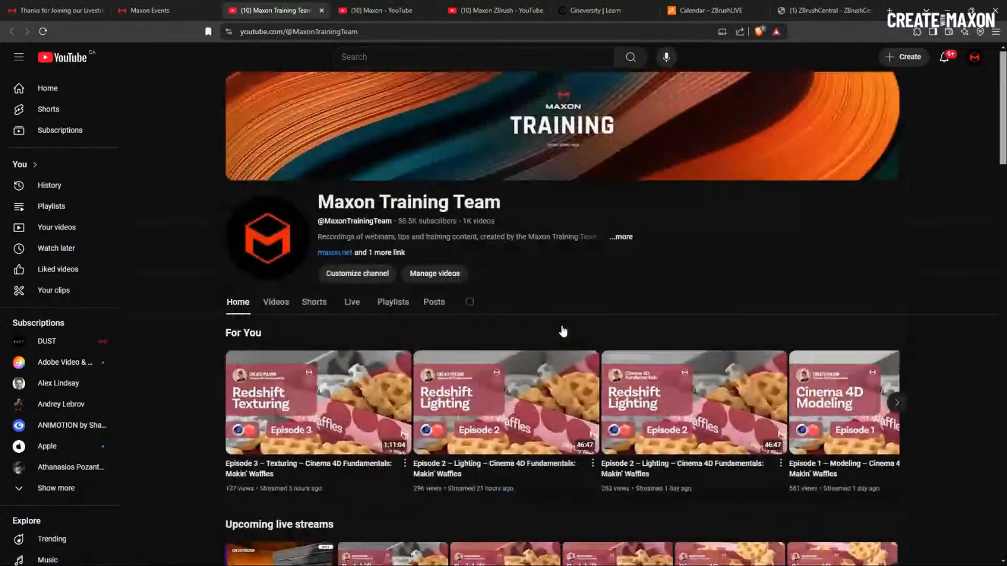
Step: Look through the video sections on the main Maxon YouTube channel and return to the start of its page
left_click(379, 12)
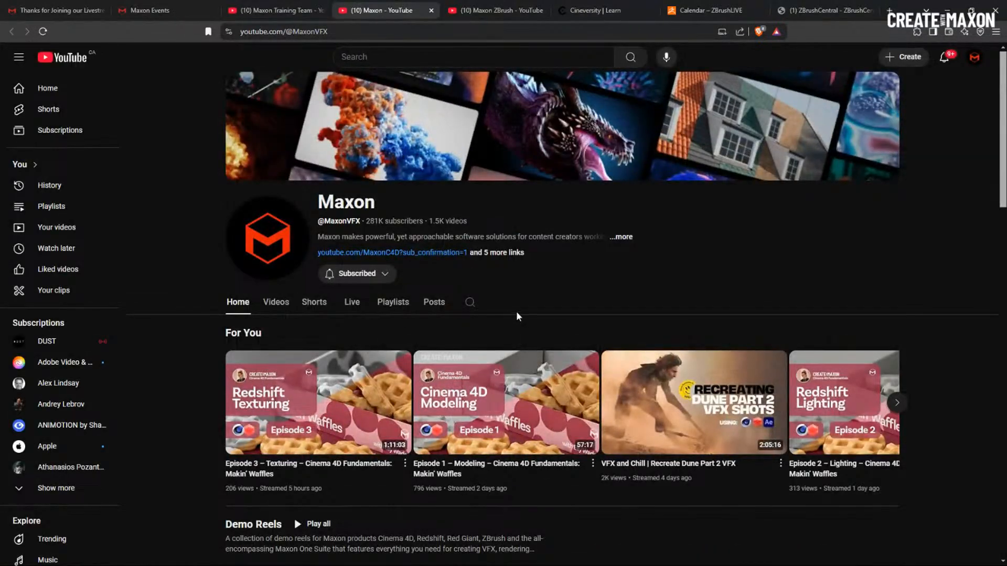
scroll(579, 334, "down", 3)
scroll(579, 333, "down", 7)
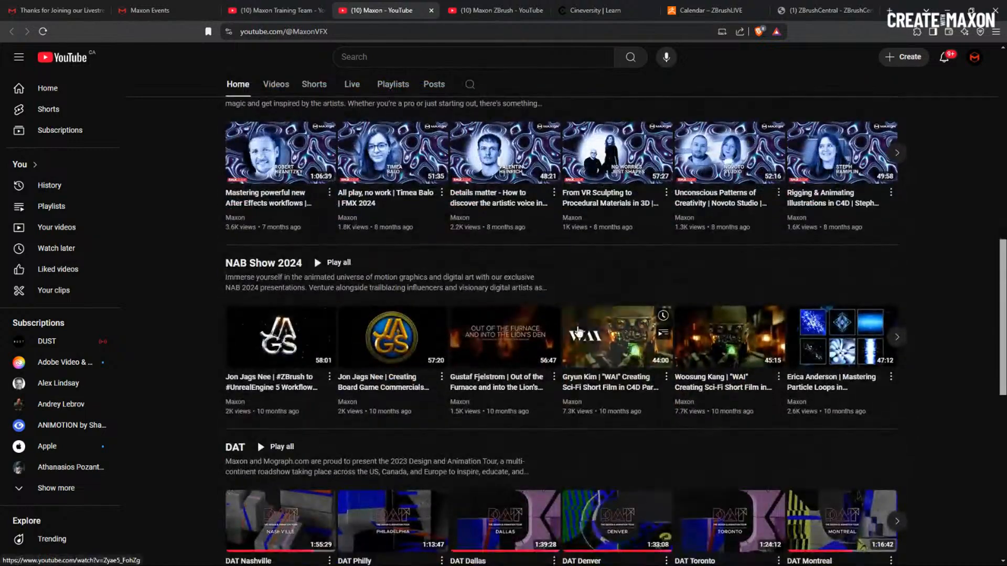
scroll(569, 309, "down", 6)
scroll(566, 305, "down", 3)
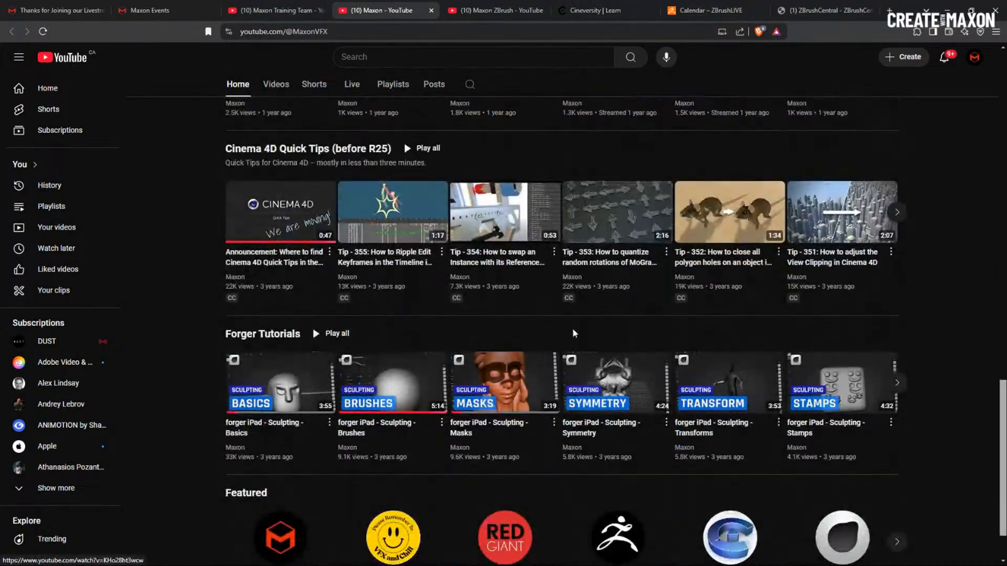
key("Home")
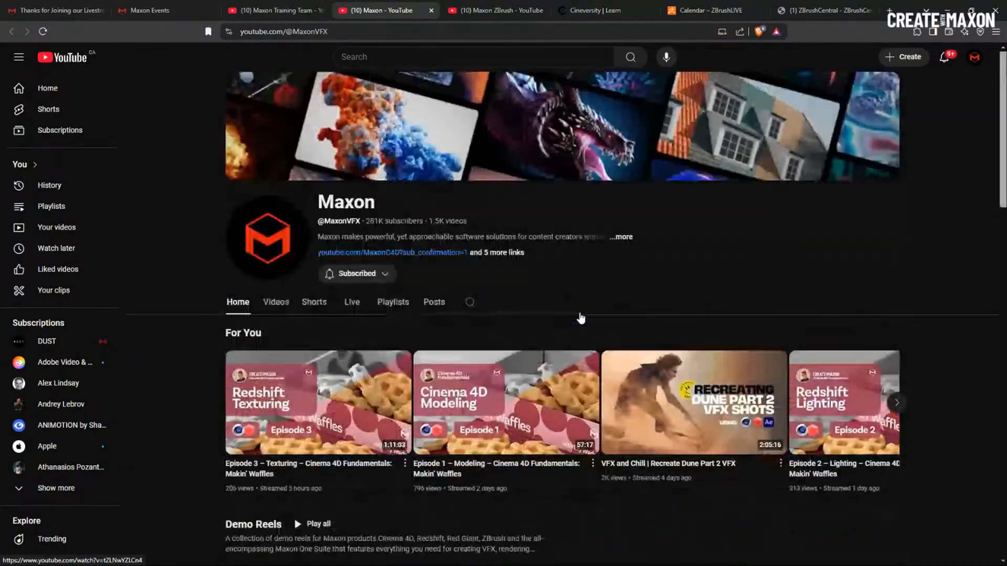
Step: Look through the video sections on the Maxon ZBrush YouTube channel
left_click(512, 11)
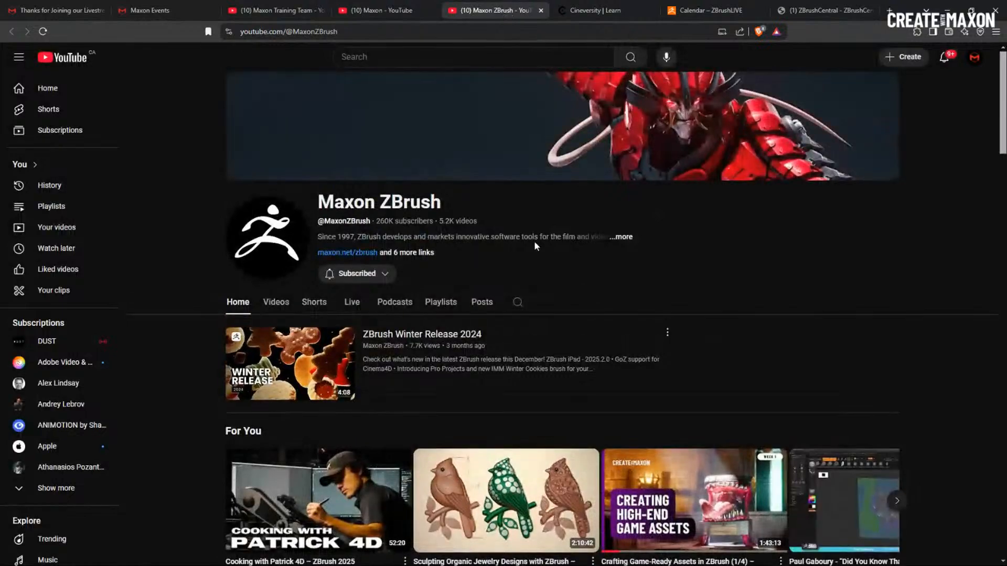
scroll(601, 312, "down", 7)
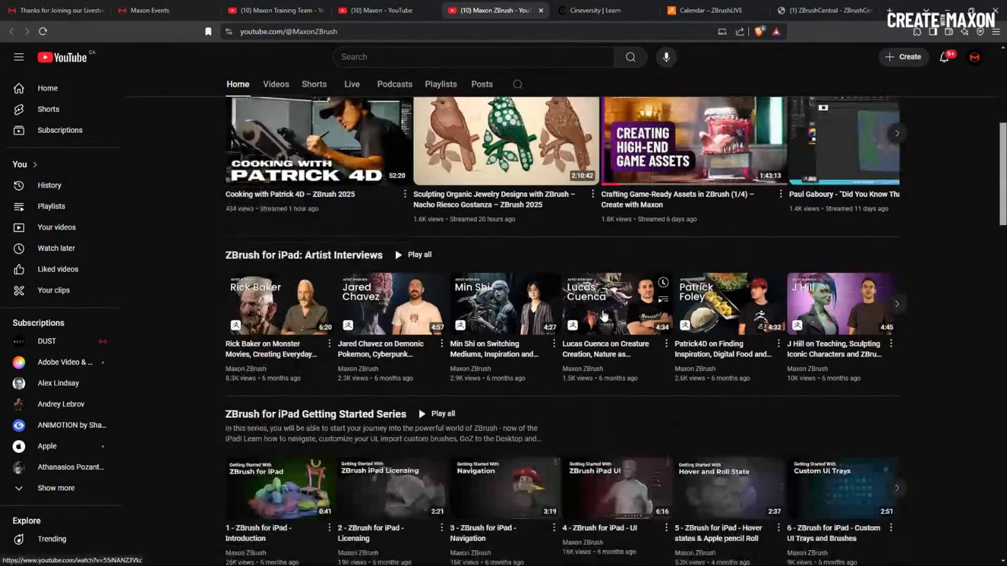
scroll(635, 367, "down", 4)
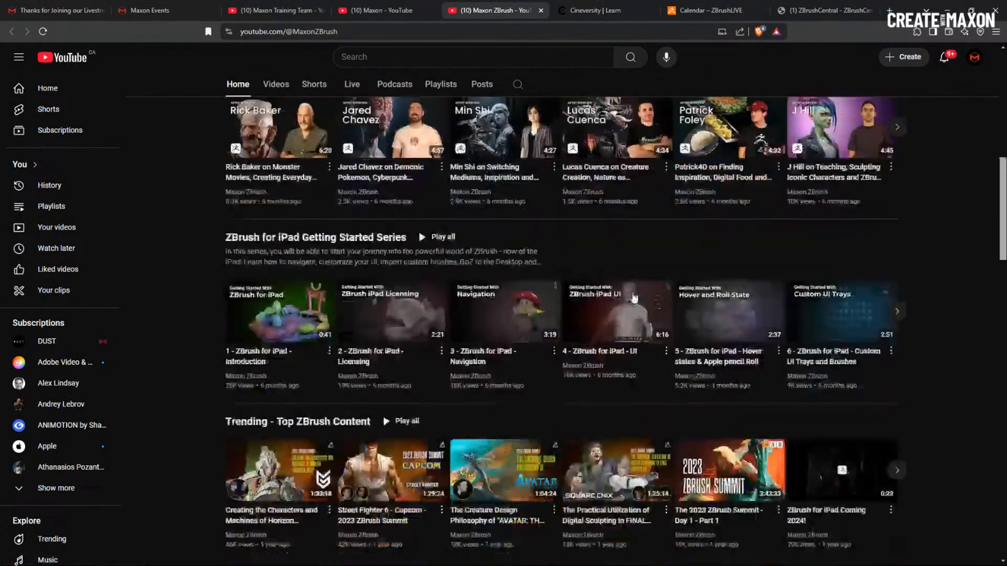
scroll(649, 365, "down", 4)
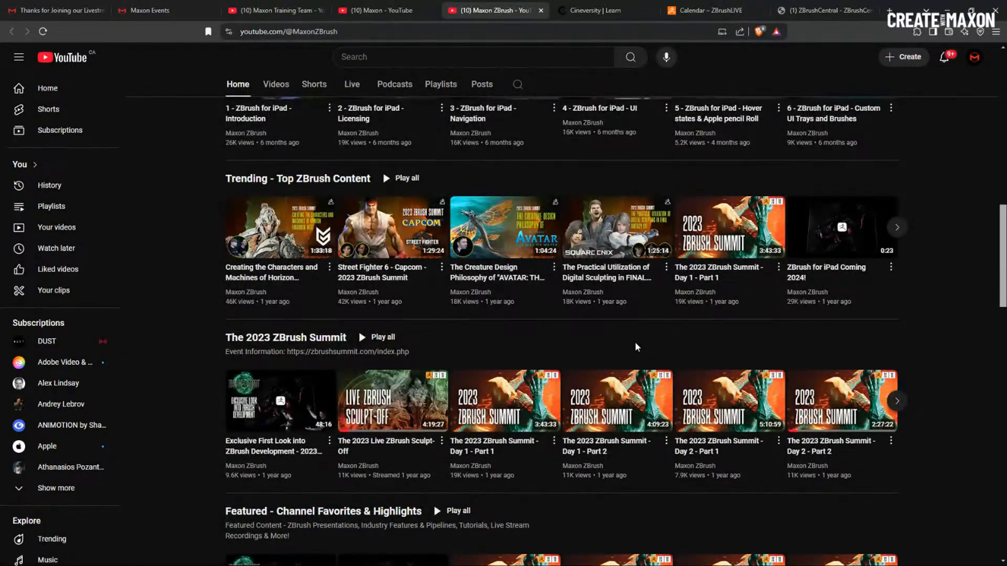
Step: Look through the March 2025 agenda on the ZBrushLIVE calendar page and return to its start
scroll(629, 336, "up", 15)
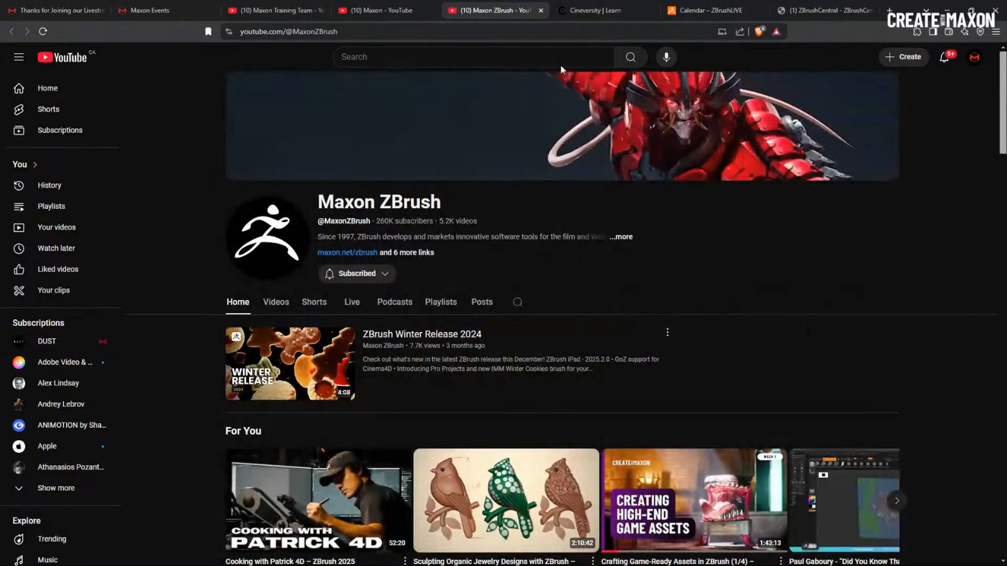
left_click(713, 11)
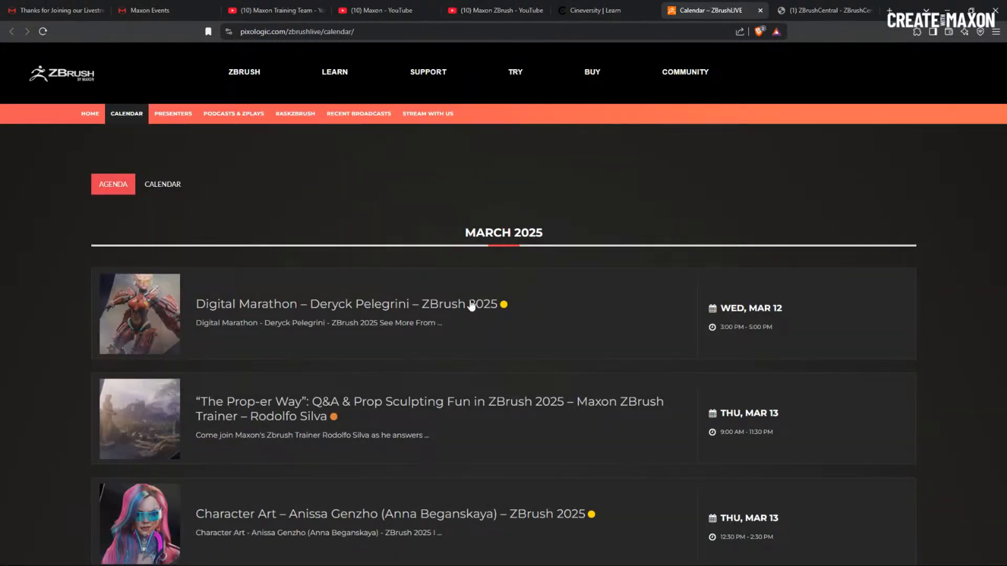
scroll(625, 331, "down", 1)
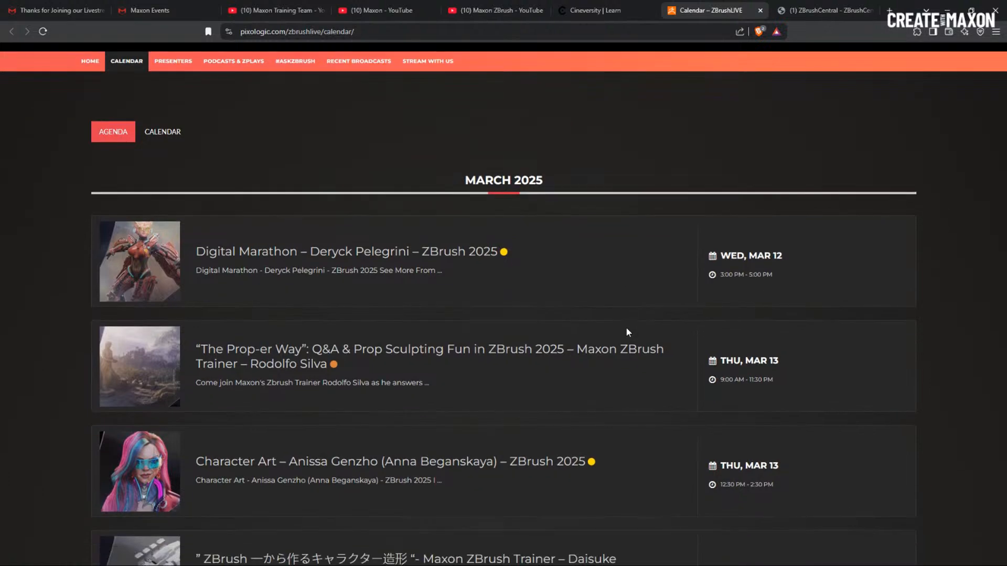
scroll(628, 332, "down", 6)
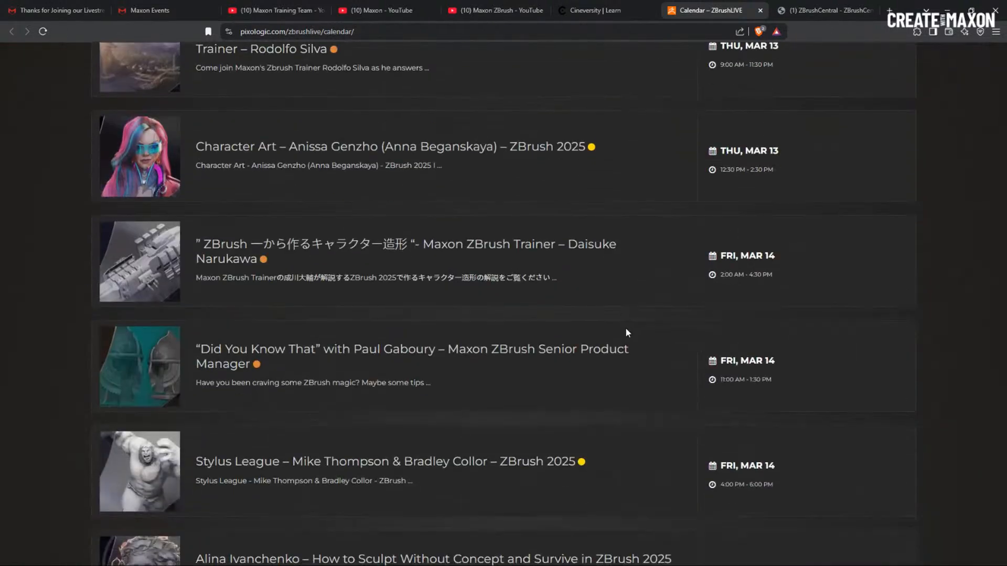
scroll(628, 325, "up", 1)
scroll(628, 322, "up", 6)
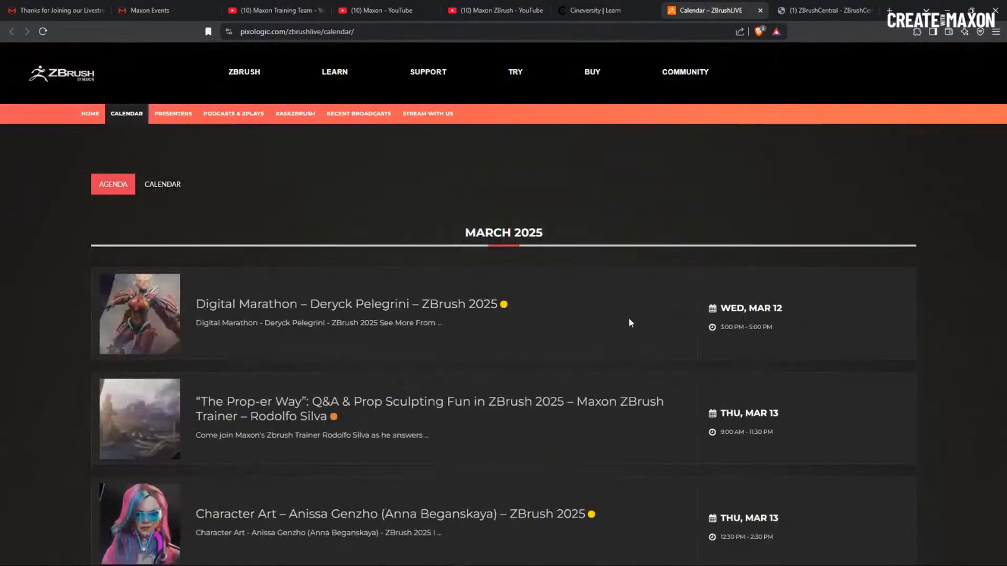
left_click(384, 31)
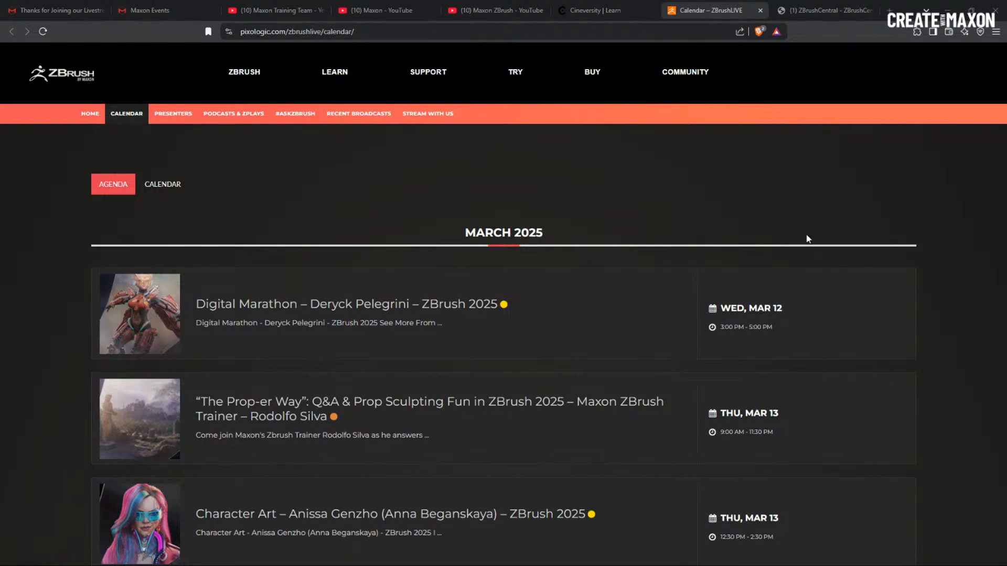
Step: Start the artwork slideshow on ZBrushCentral and open the Shinobi_Projet Sculpt Version post from it
left_click(823, 16)
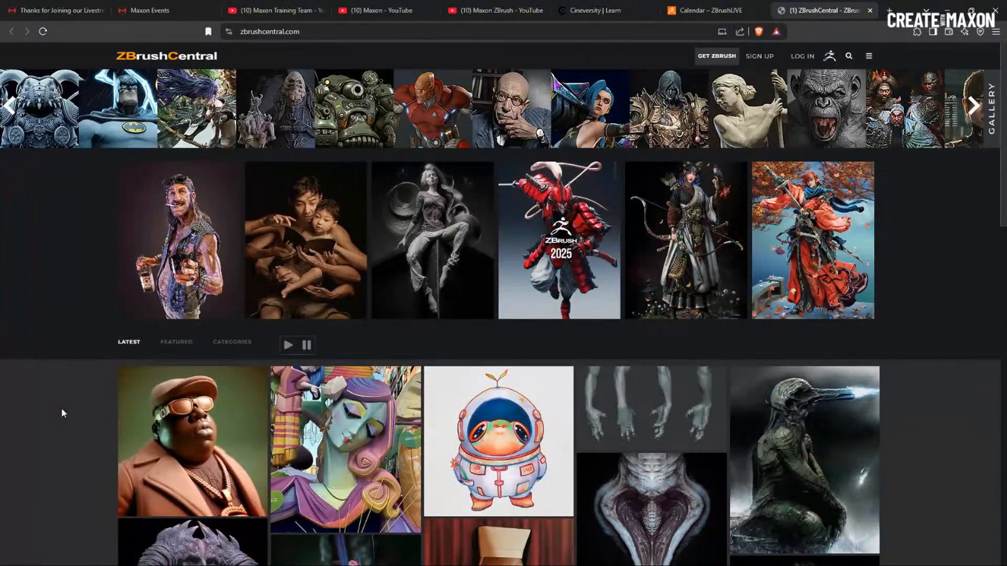
left_click(288, 344)
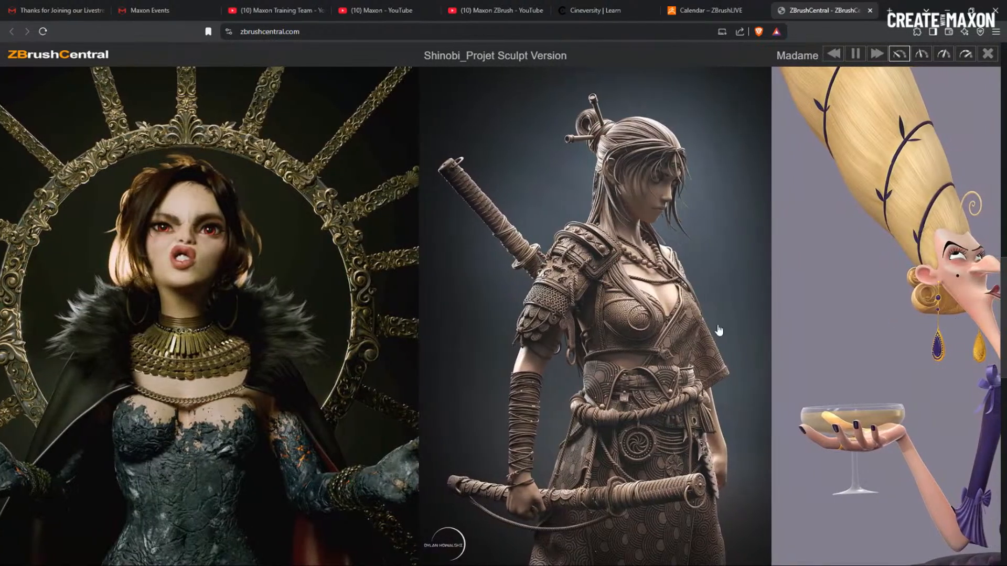
left_click(593, 325)
Step: Look through the renders in the Shinobi_Projet Sculpt Version post and return to the start of its page
scroll(475, 236, "down", 15)
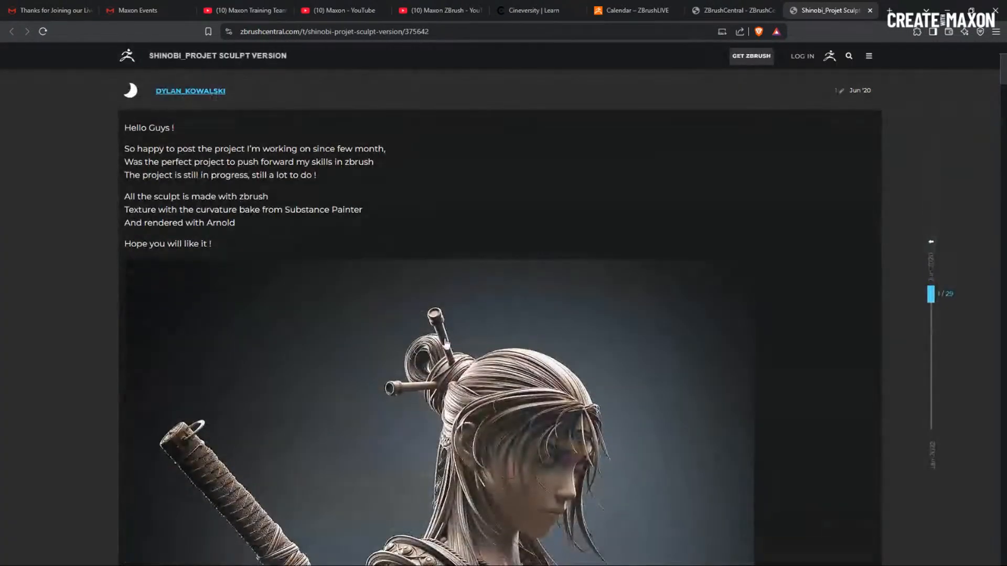
scroll(494, 313, "down", 15)
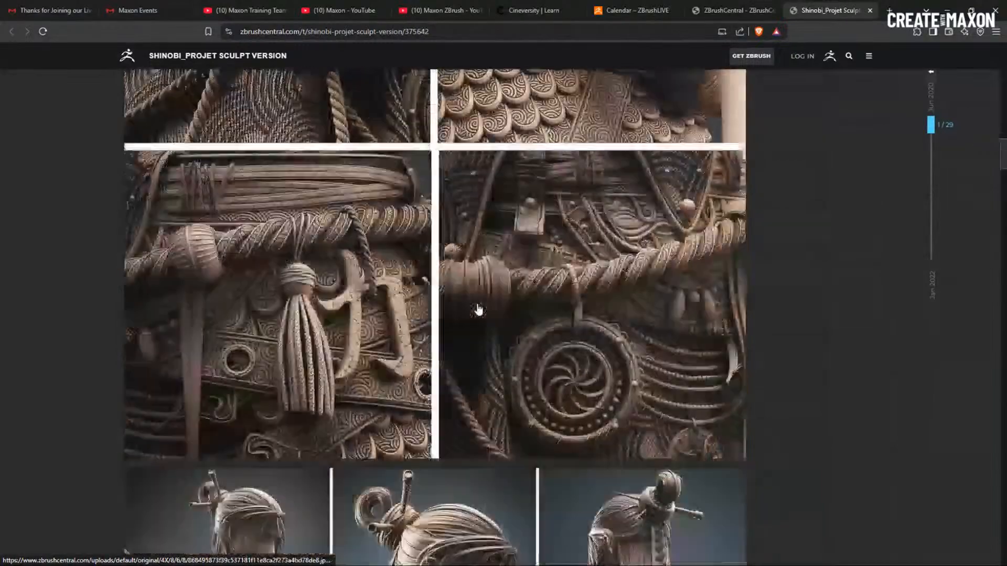
scroll(475, 313, "down", 15)
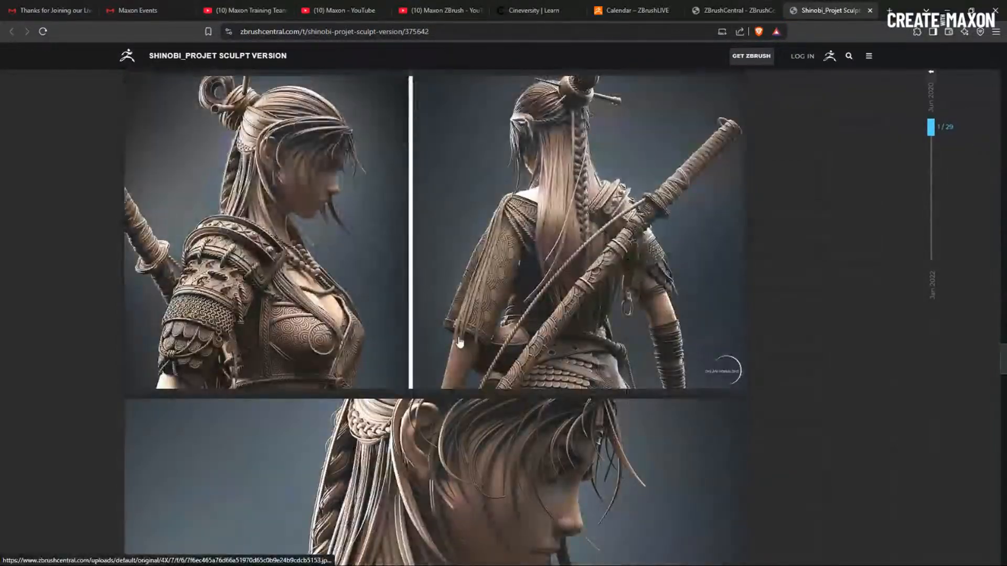
scroll(488, 335, "down", 3)
scroll(494, 334, "down", 7)
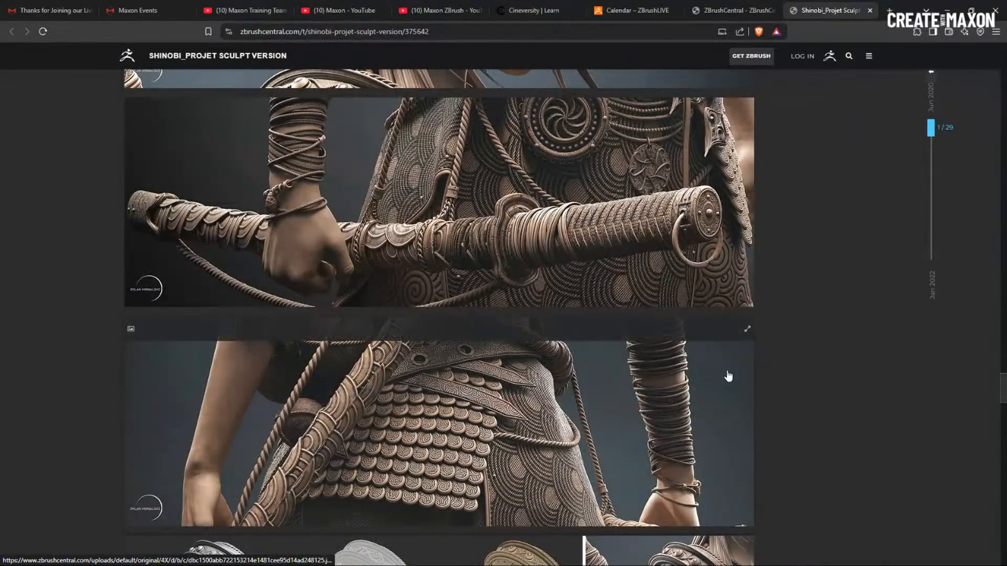
scroll(656, 383, "up", 15)
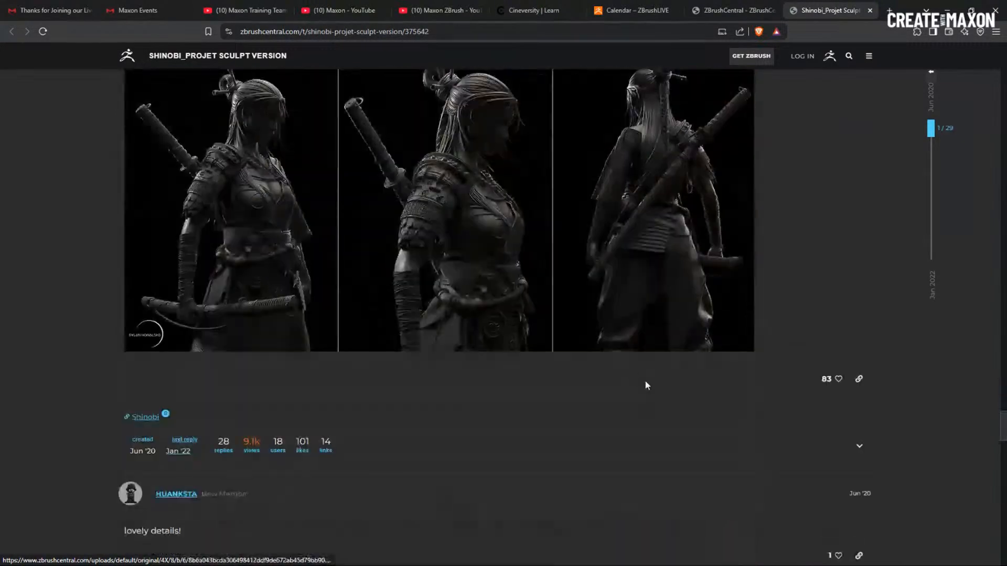
scroll(629, 345, "up", 15)
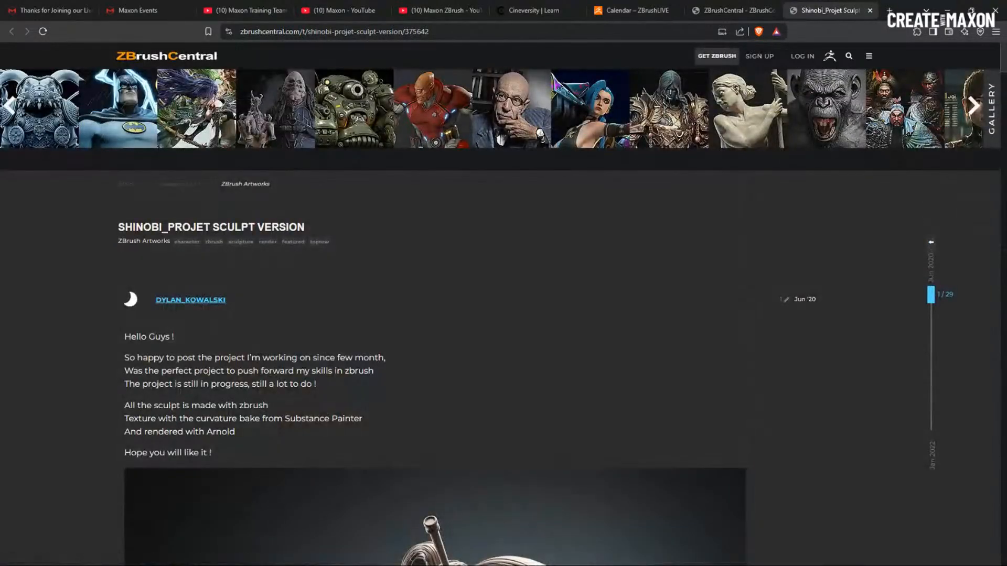
Step: Bring up the AskTheTrainer question form on Maxon's livestream thank-you page
left_click(58, 11)
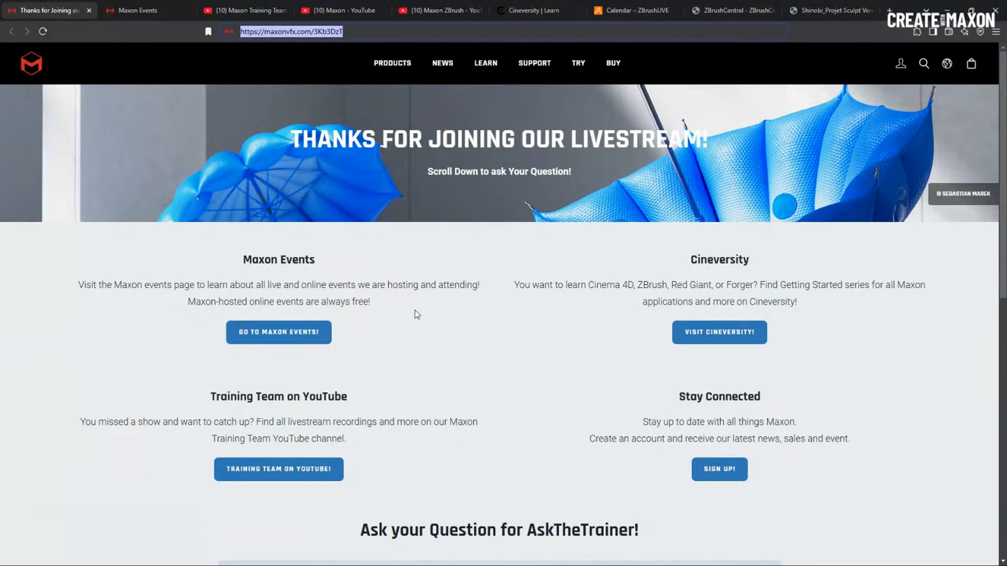
scroll(546, 344, "down", 3)
scroll(833, 398, "down", 4)
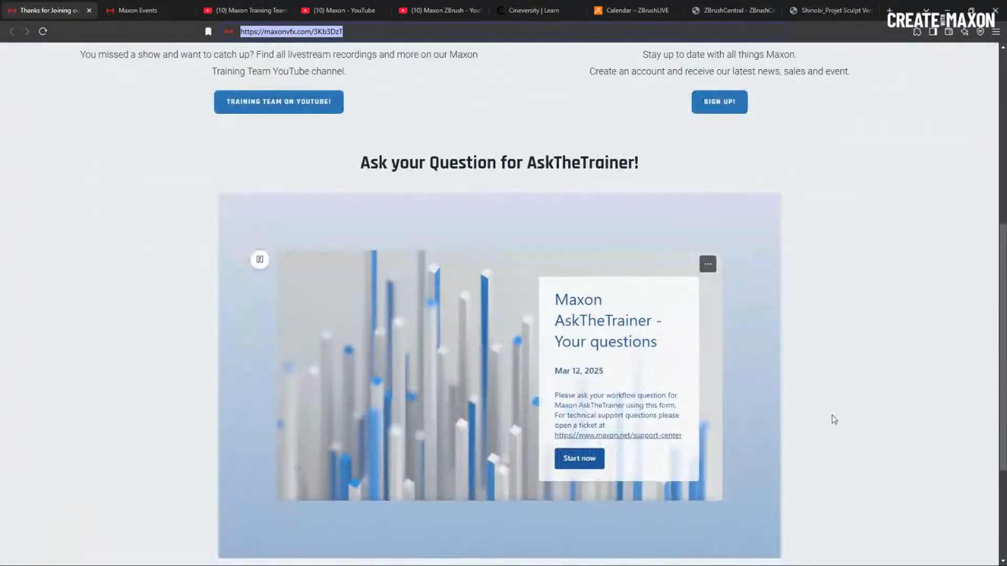
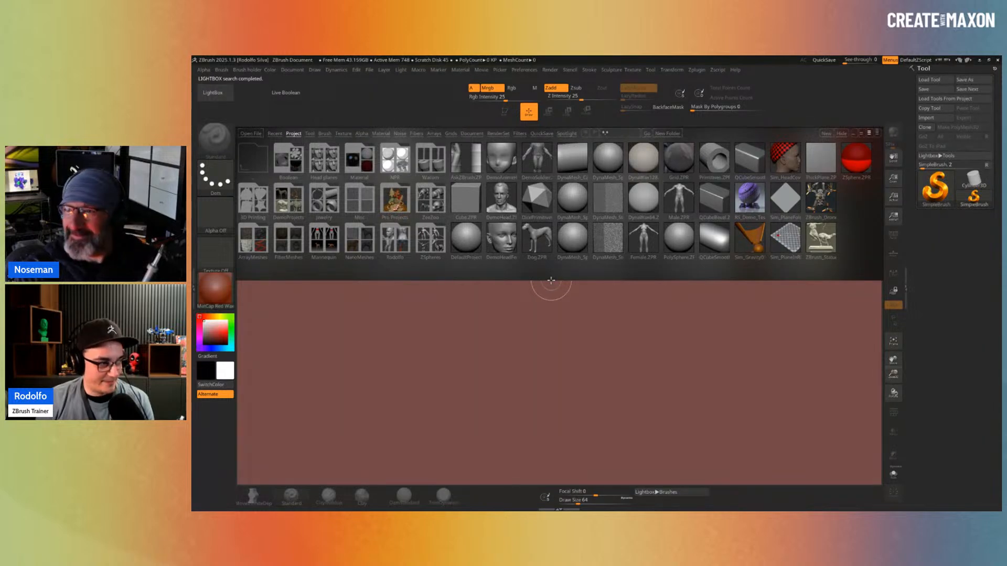
Step: In ZBrush, load the High end game assets.ZPR project from the Desktop and hide LightBox
left_click(374, 71)
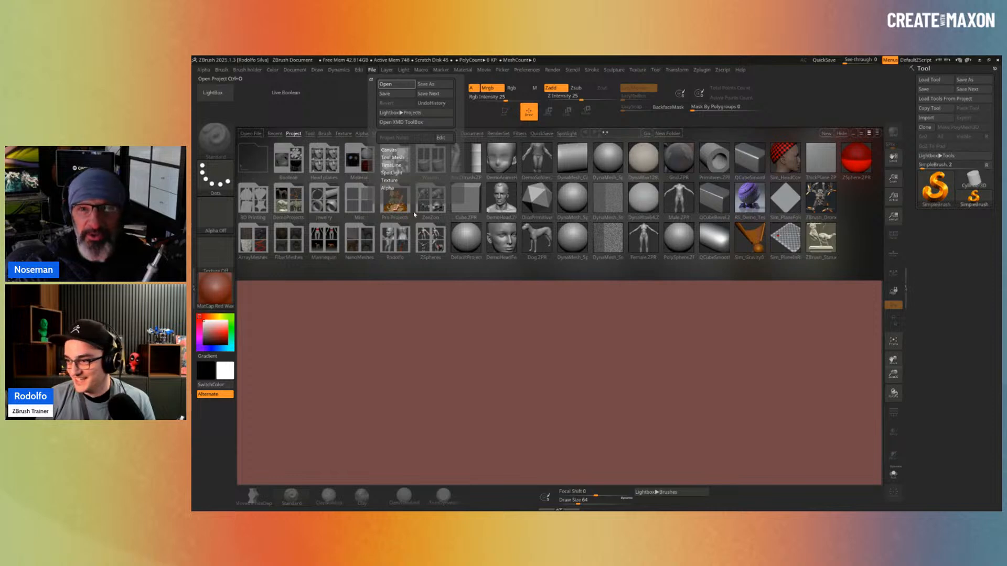
left_click(385, 84)
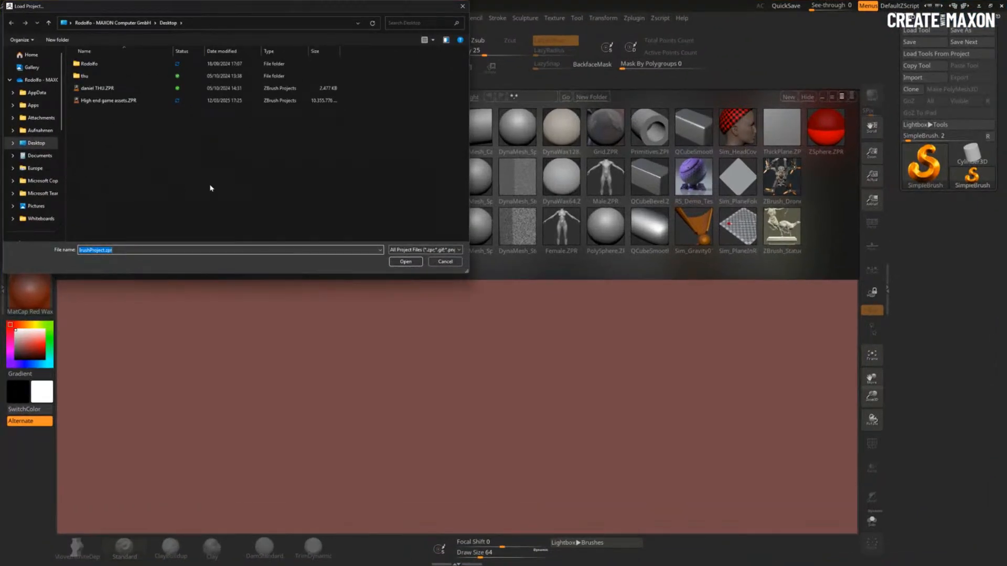
double_click(149, 101)
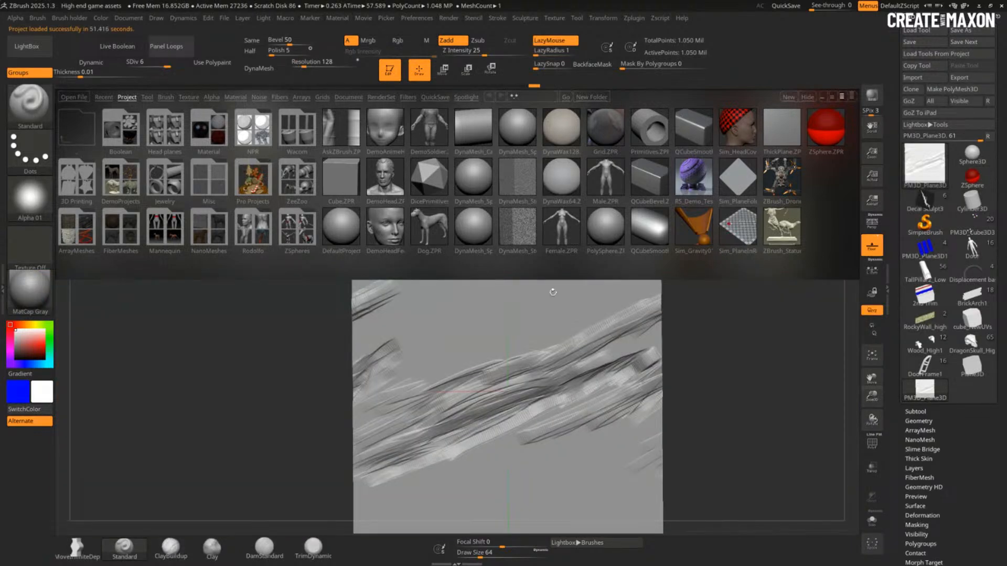
left_click(27, 46)
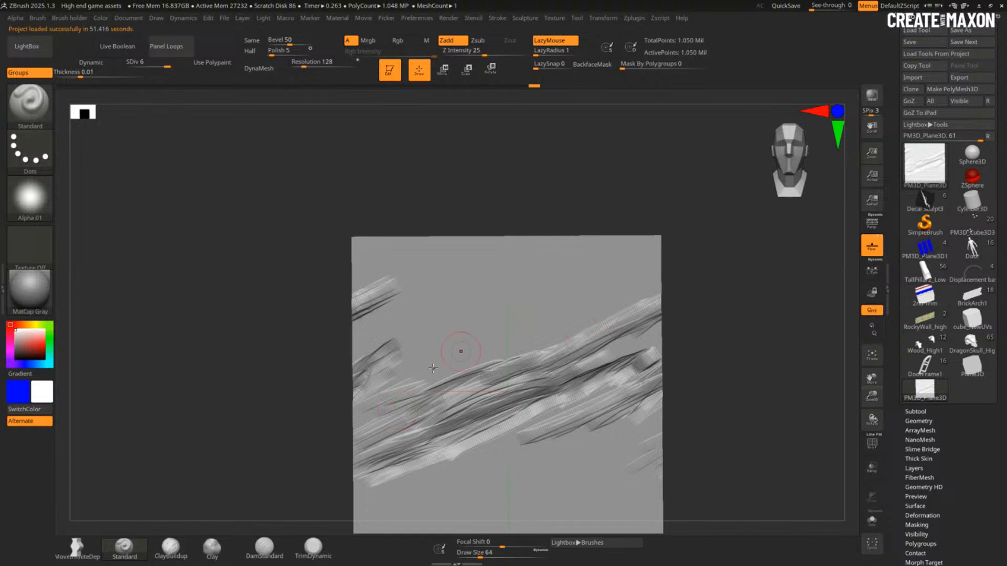
Step: Try one diagonal Standard brush stroke above the existing strokes on the plane and undo it
mouse_move(562, 318)
left_mouse_down()
mouse_move(472, 353)
mouse_move(558, 305)
left_mouse_up()
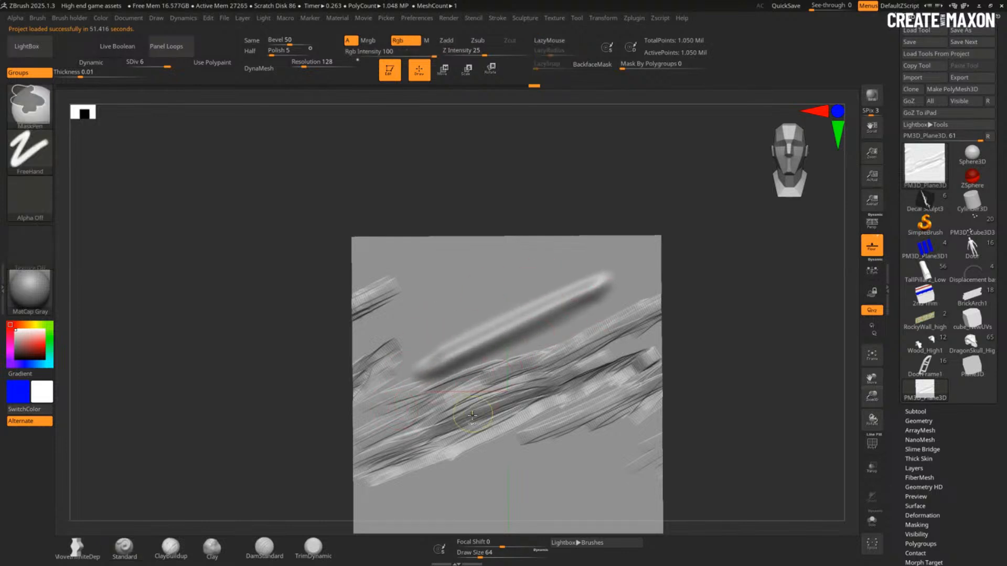
key("ctrl+z")
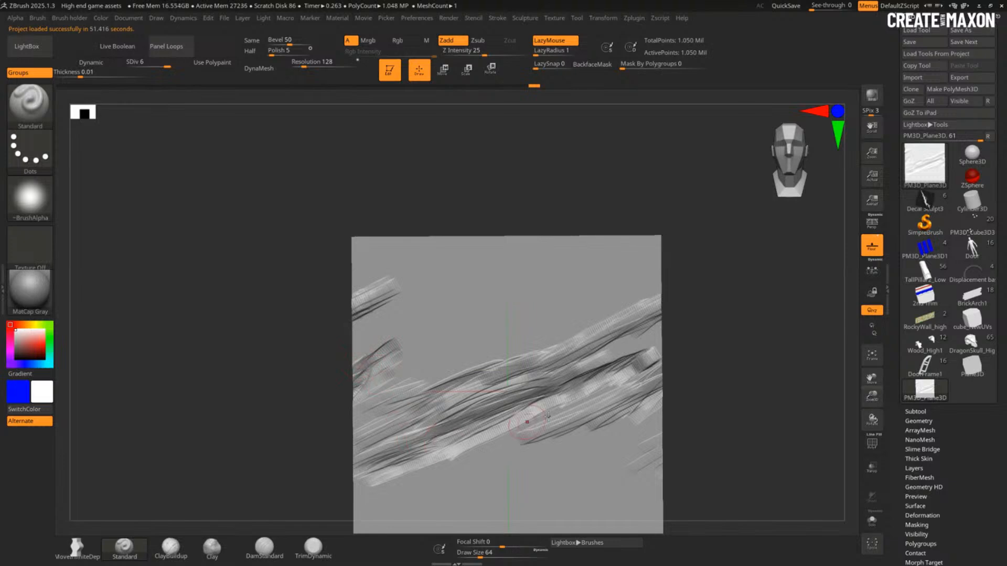
left_click_drag(713, 396, 697, 357, "alt")
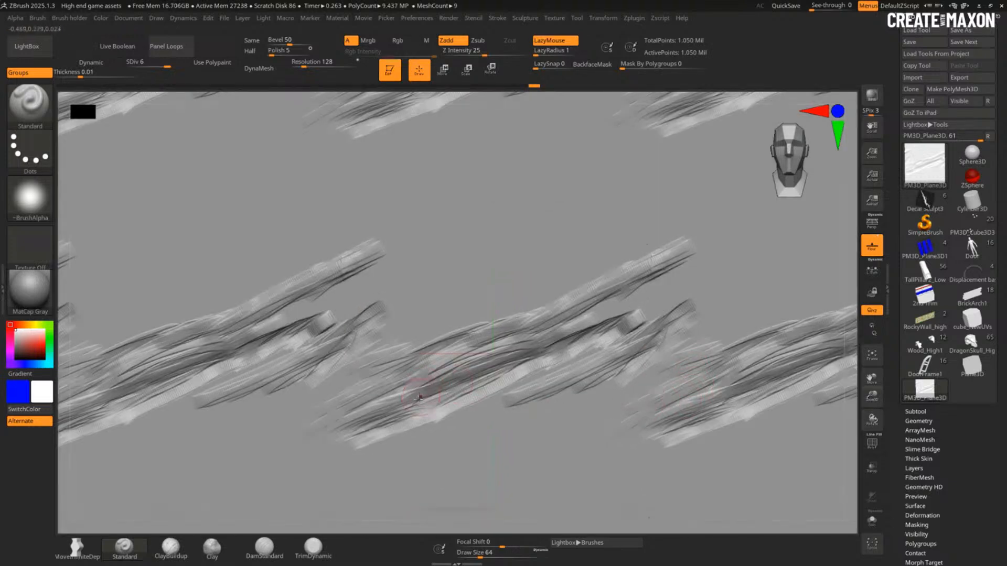
Step: Select the ClayBuildup brush for sculpting the tile
key("b")
key("c")
key("b")
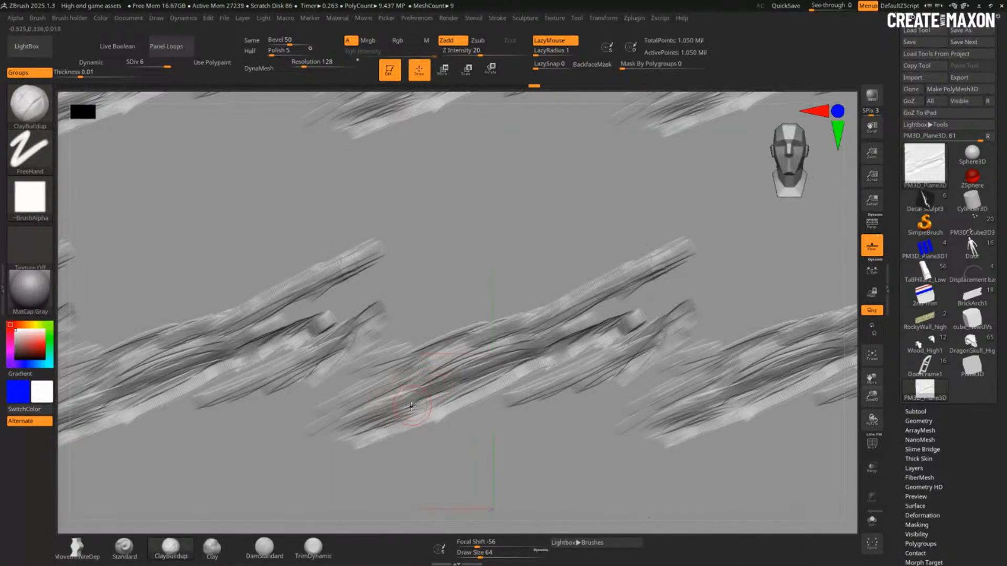
Step: Turn on Array Mesh for the sculpted plane to preview it as a repeating grid of tiles
mouse_move(506, 373)
right_mouse_down()
mouse_move(494, 382)
mouse_move(445, 357)
mouse_move(490, 360)
mouse_move(461, 306)
right_mouse_up()
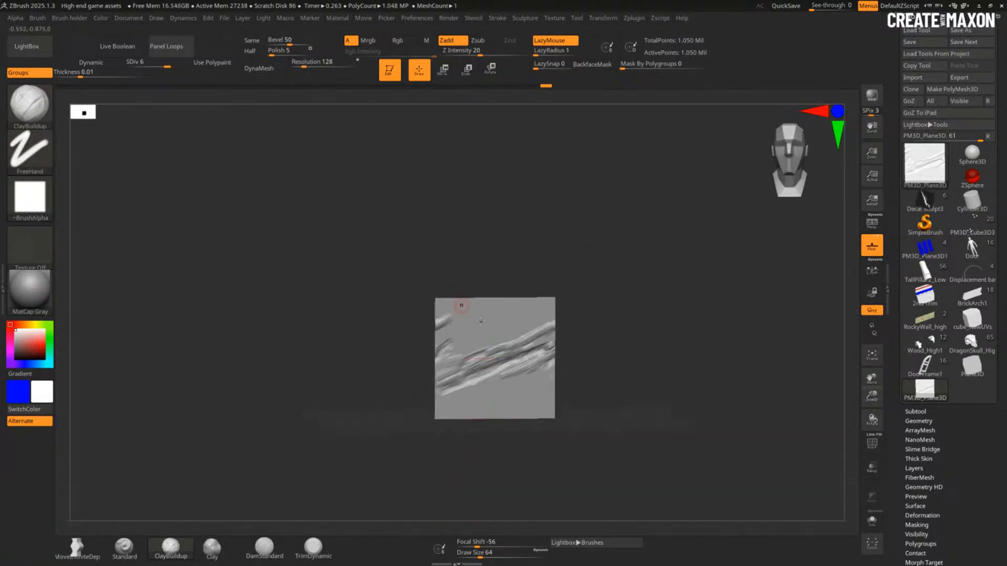
left_click(918, 421)
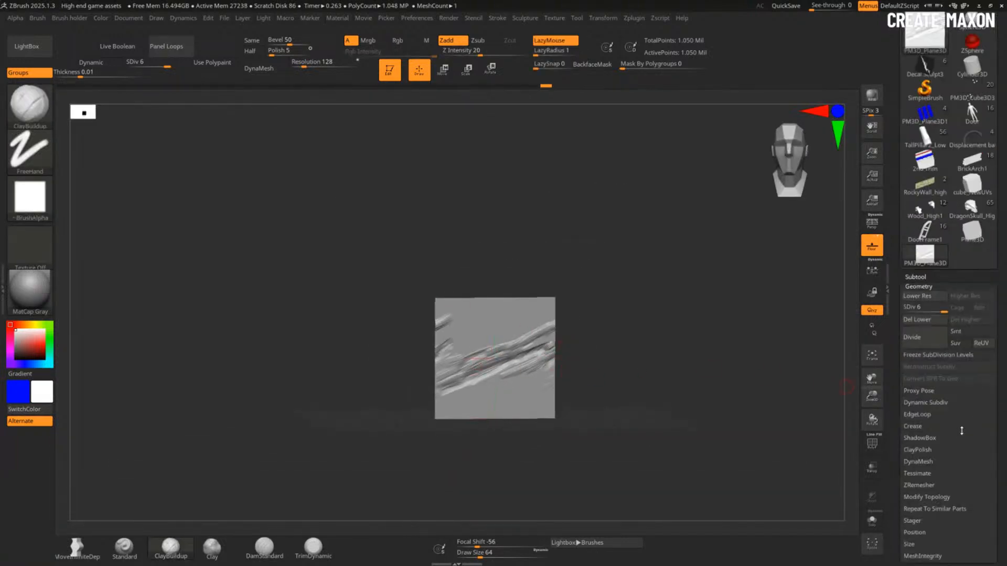
left_click(959, 337, "shift")
left_click(959, 337, "shift")
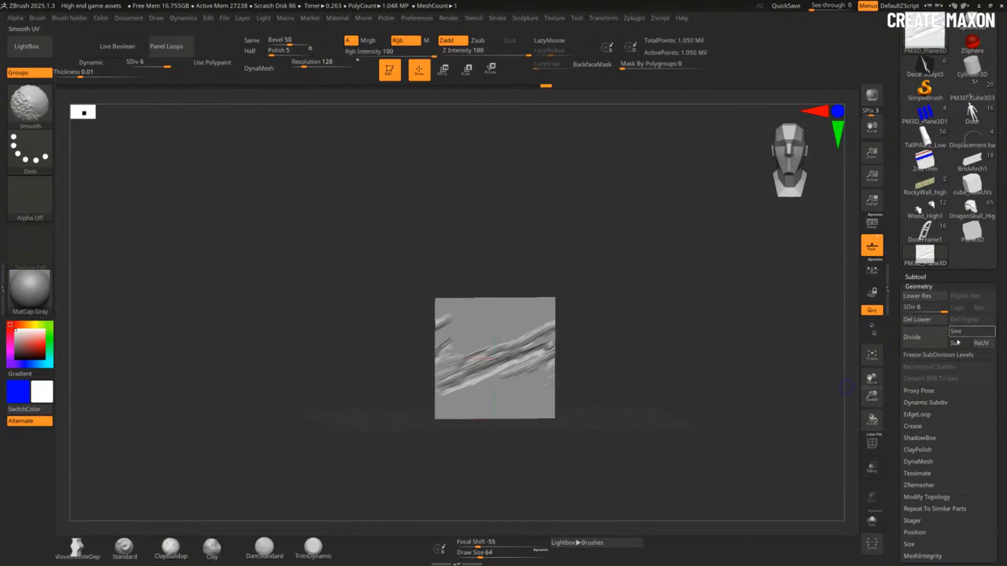
left_click(926, 287, "shift")
left_click(922, 297, "shift")
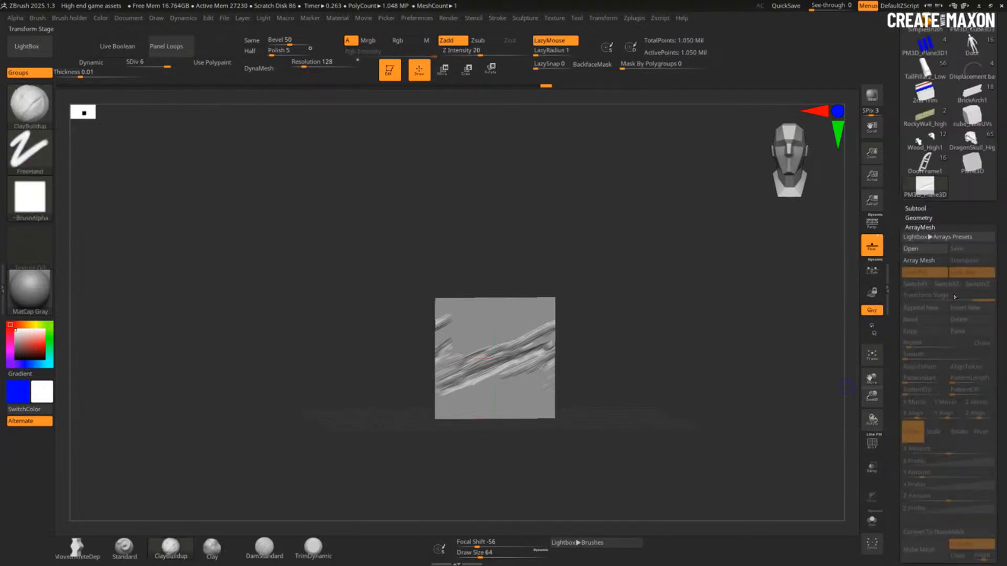
left_click(924, 260)
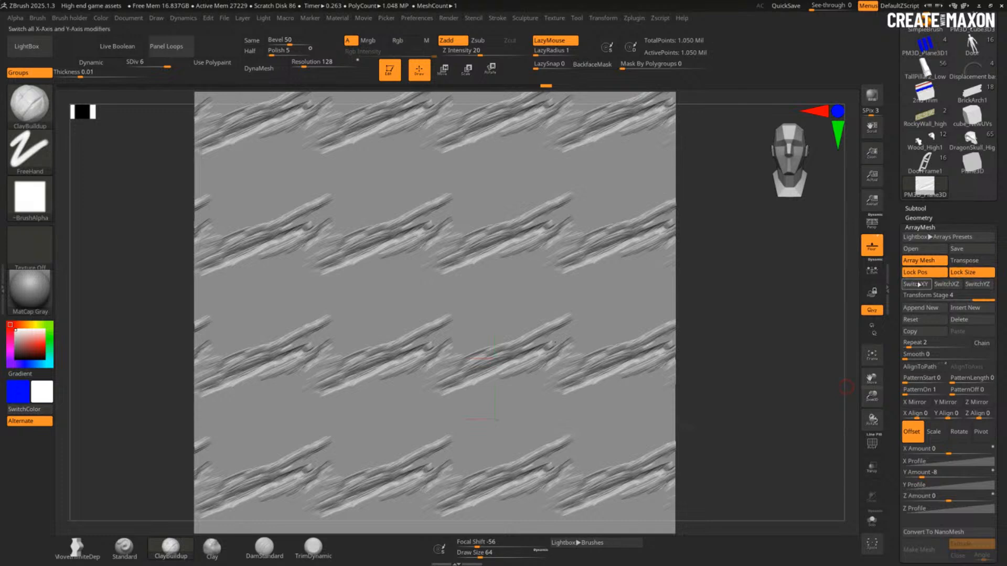
Step: Open the Curve settings of the ClayBuildup brush
left_click_drag(534, 360, 552, 347)
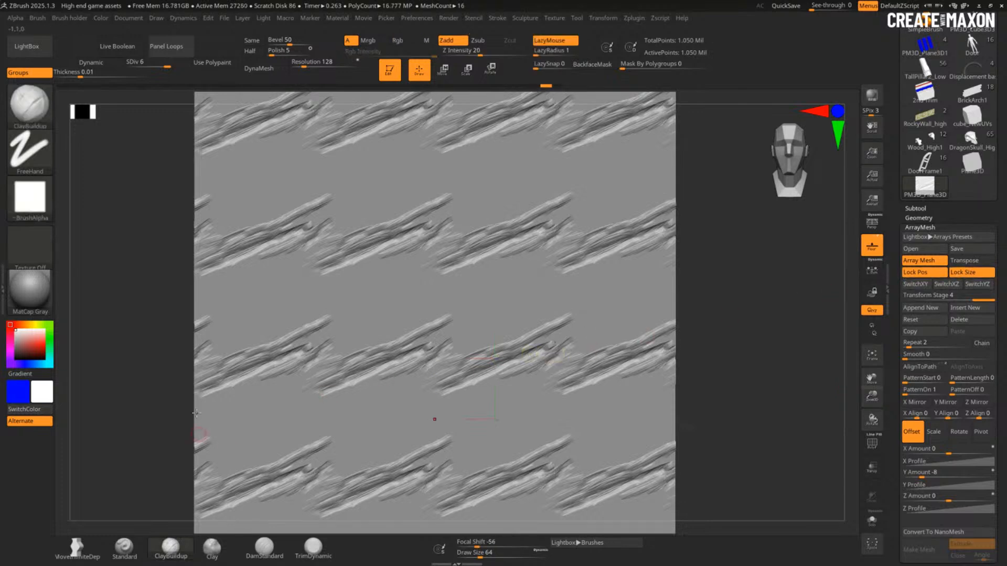
left_click(37, 18)
scroll(65, 292, "down", 10)
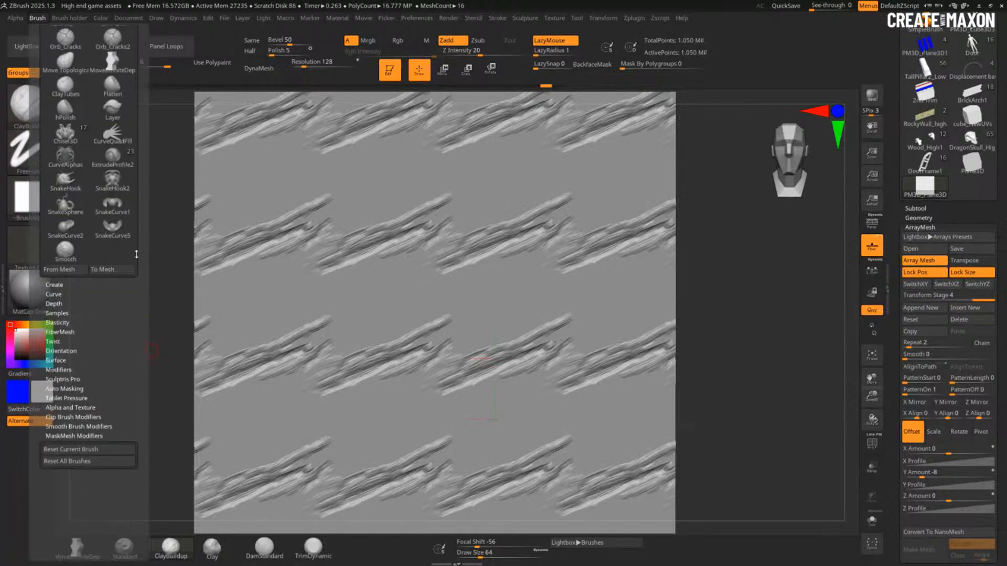
left_click(66, 292)
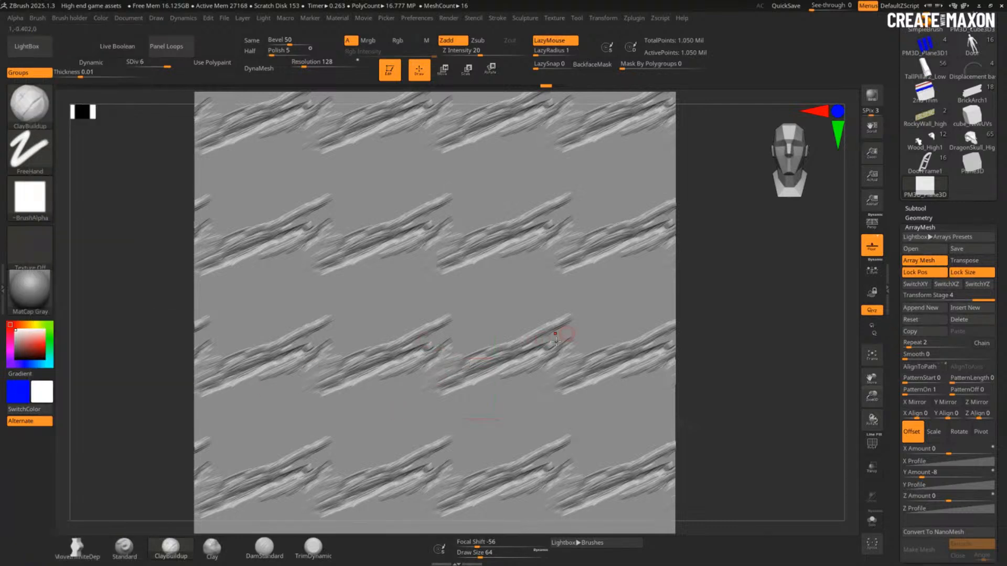
Step: Sculpt more diagonal ClayBuildup strokes across the tile and over its edges, around the existing band of strokes
left_click_drag(565, 342, 536, 361)
left_click_drag(583, 324, 504, 375)
mouse_move(550, 329)
left_mouse_down()
mouse_move(511, 347)
mouse_move(569, 303)
mouse_move(510, 332)
mouse_move(508, 298)
mouse_move(535, 265)
mouse_move(506, 281)
mouse_move(537, 242)
mouse_move(504, 281)
mouse_move(529, 265)
mouse_move(505, 302)
left_mouse_up()
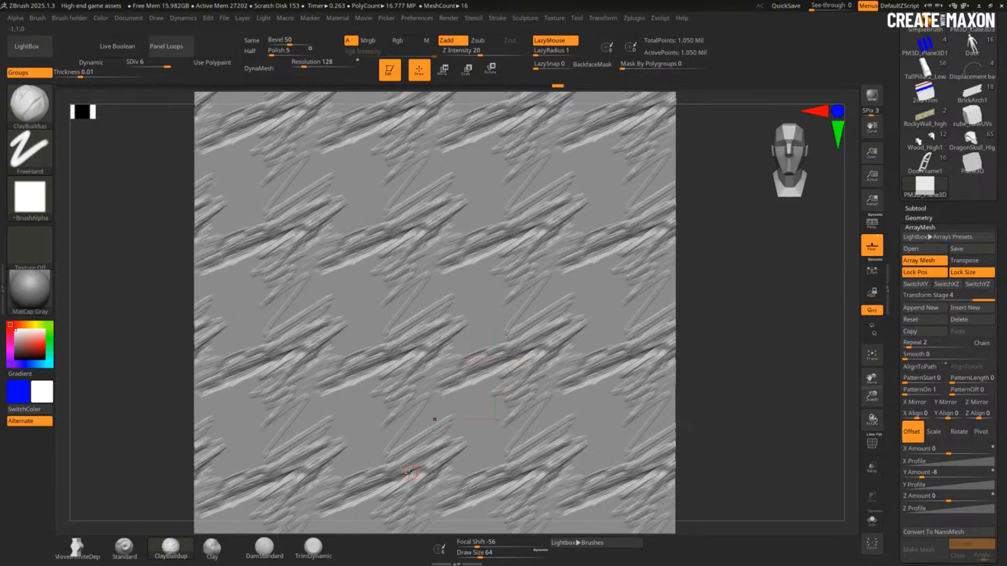
Step: Select the MalletFast brush and set its curve WrapMode to 1
key("b")
key("m")
key("f")
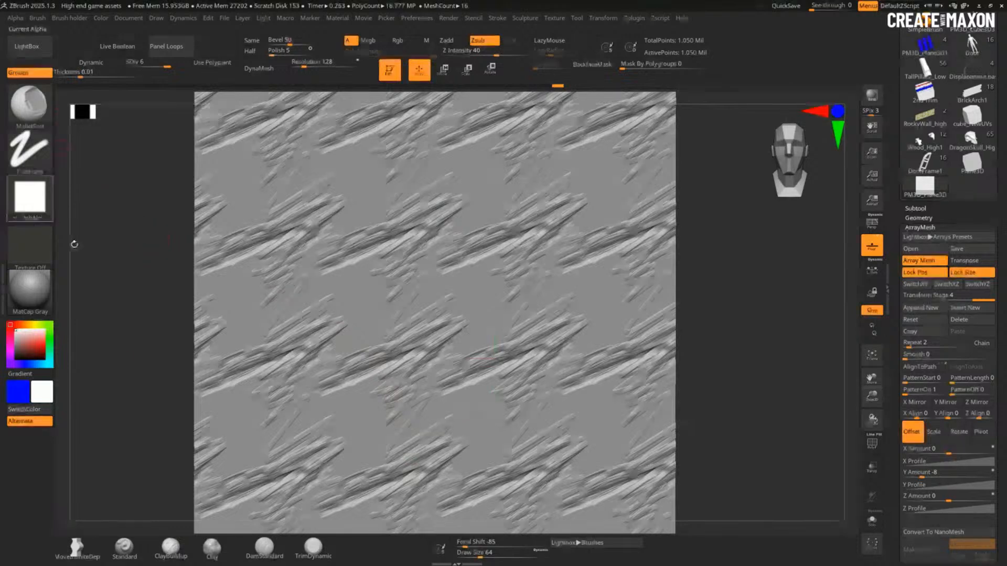
left_click(37, 18)
left_click_drag(142, 369, 138, 251)
left_click(96, 328)
type("1")
key("Return")
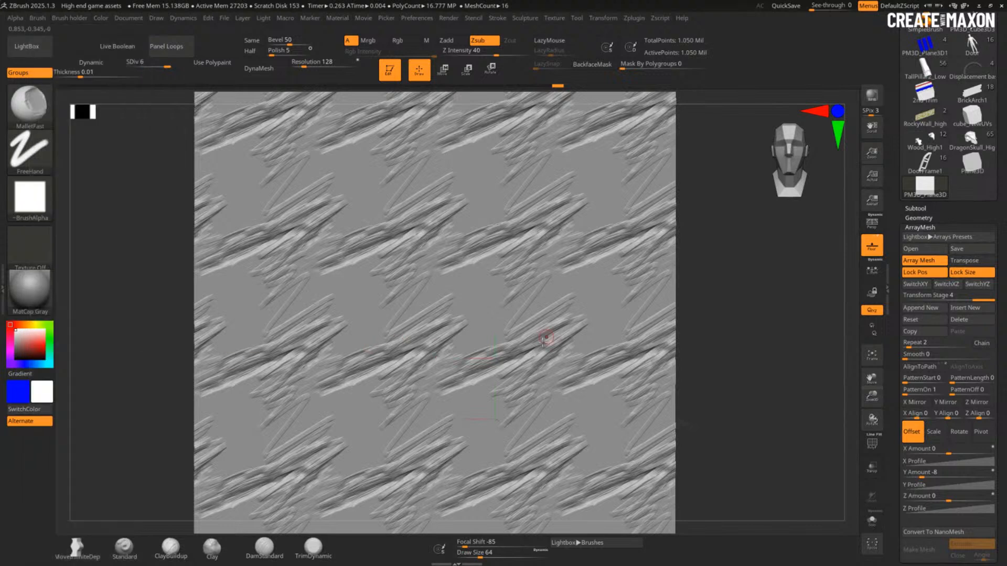
Step: Chisel the tile with diagonal MalletFast strokes running over its edges, raising the draw size to about 144
mouse_move(578, 321)
left_mouse_down()
mouse_move(550, 333)
mouse_move(590, 306)
mouse_move(540, 349)
mouse_move(372, 415)
left_mouse_up()
key("s")
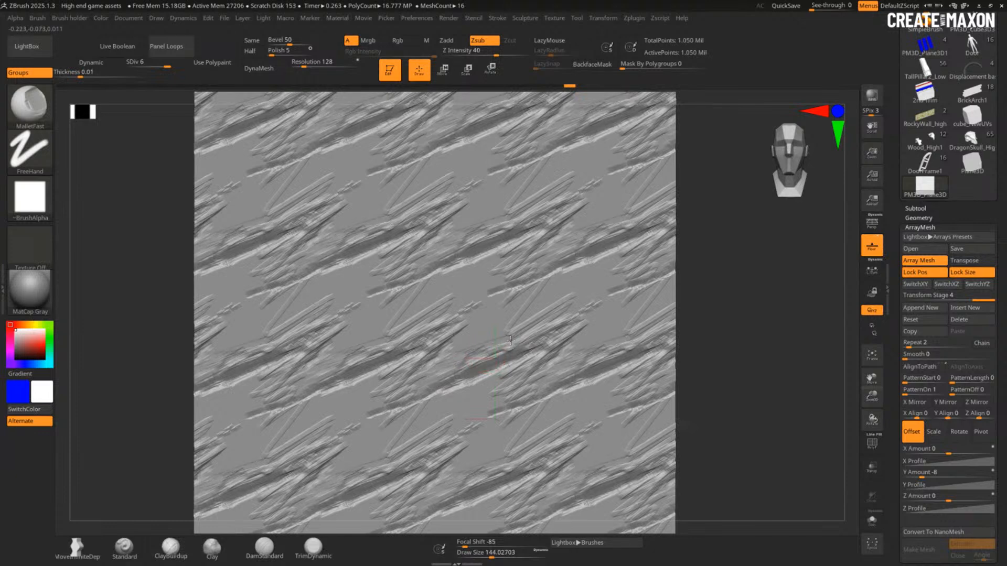
left_click_drag(688, 390, 708, 373)
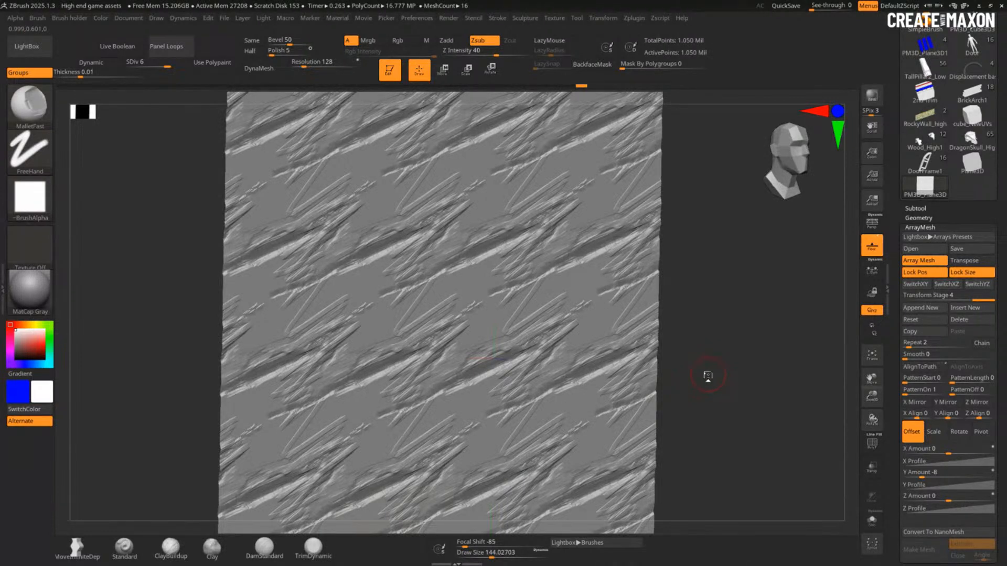
key("ctrl+shift+z")
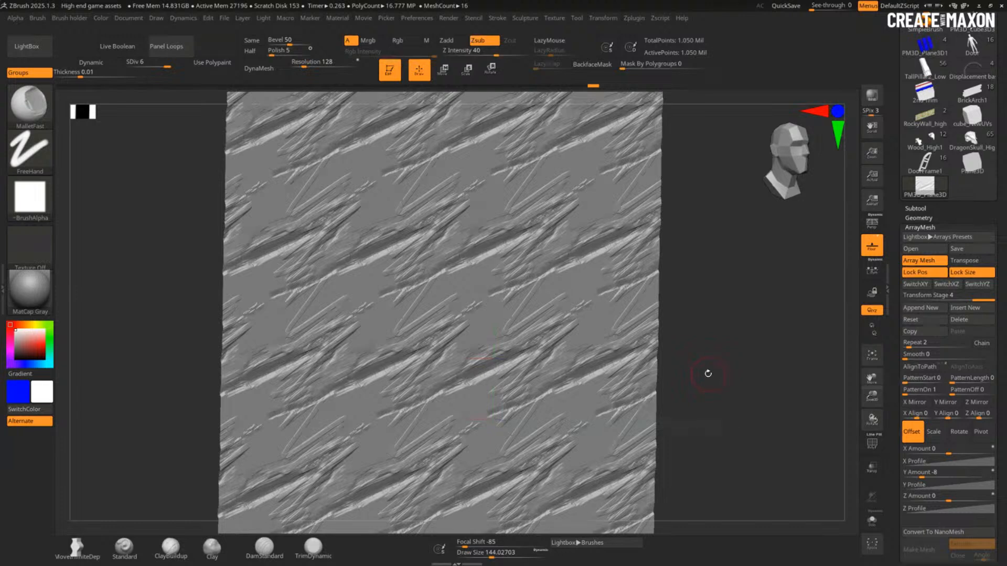
left_click_drag(673, 365, 678, 363)
key("ctrl+shift+z")
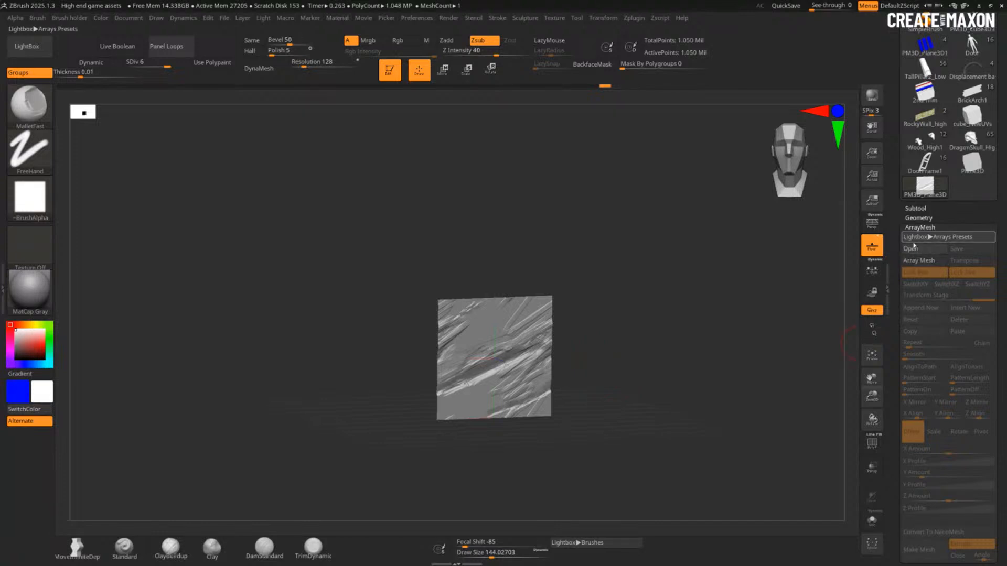
Step: Duplicate the sculpted plane as a second subtool
key("shift")
left_click(915, 217)
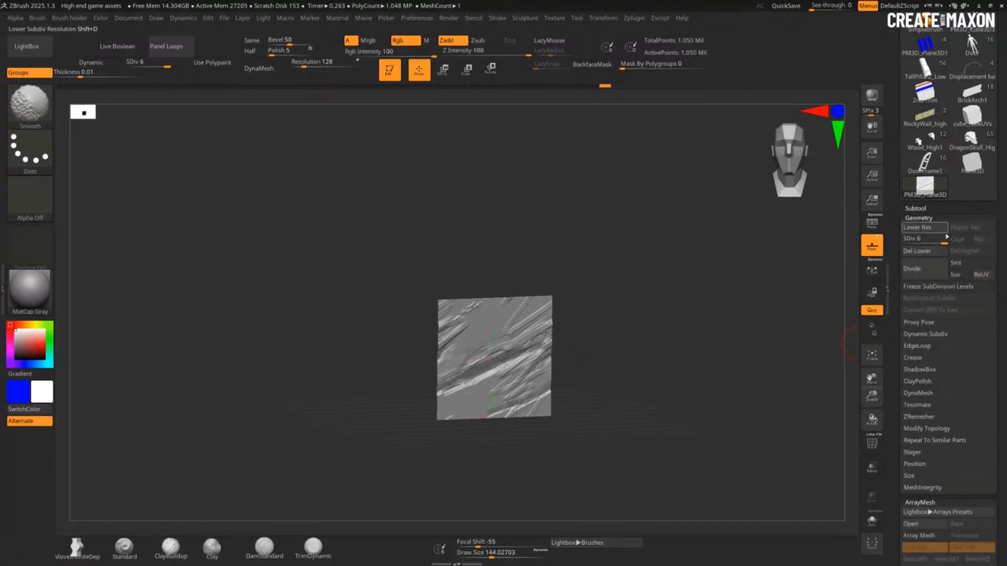
left_click(921, 209)
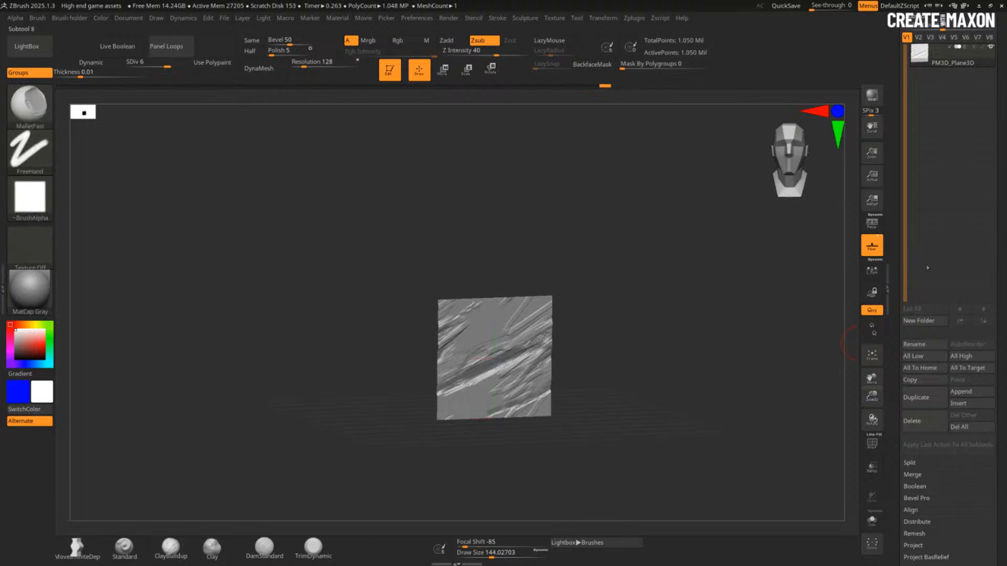
left_click(927, 399)
scroll(892, 218, "down", 5)
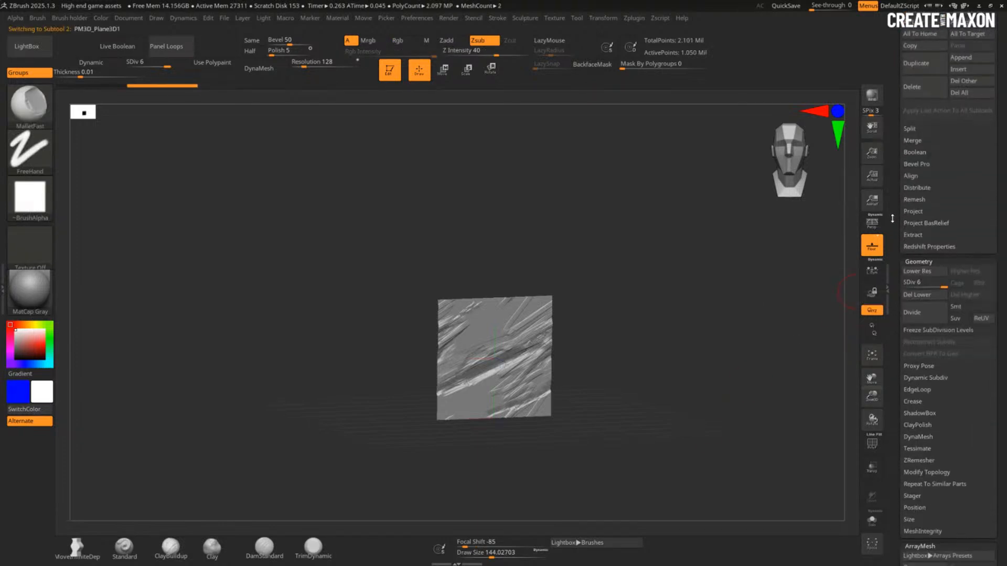
Step: Lower the duplicated plane to subdivision level 1 and isolate it with Solo mode
left_click_drag(892, 219, 893, 149)
left_click_drag(943, 287, 893, 220)
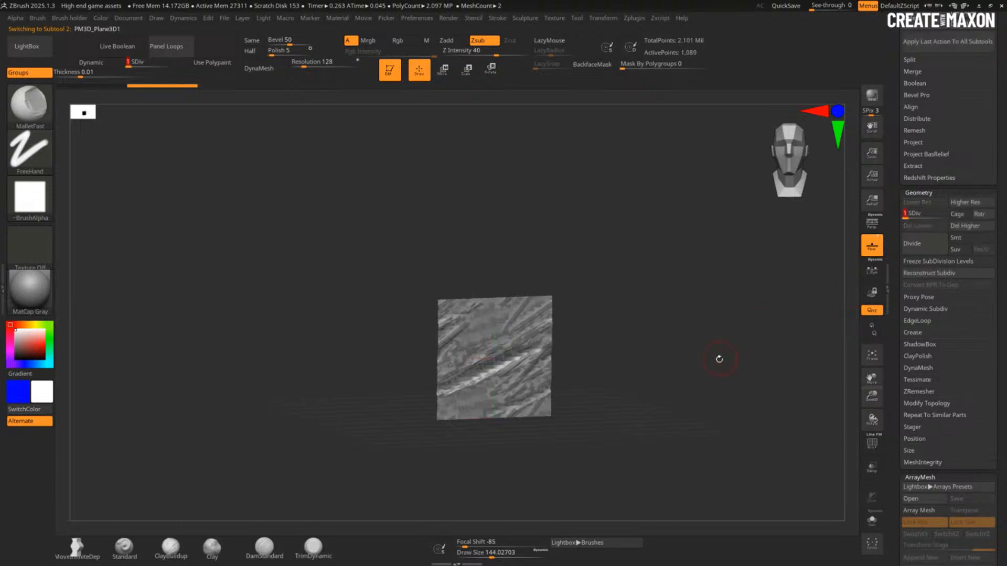
key("ctrl+shift+s")
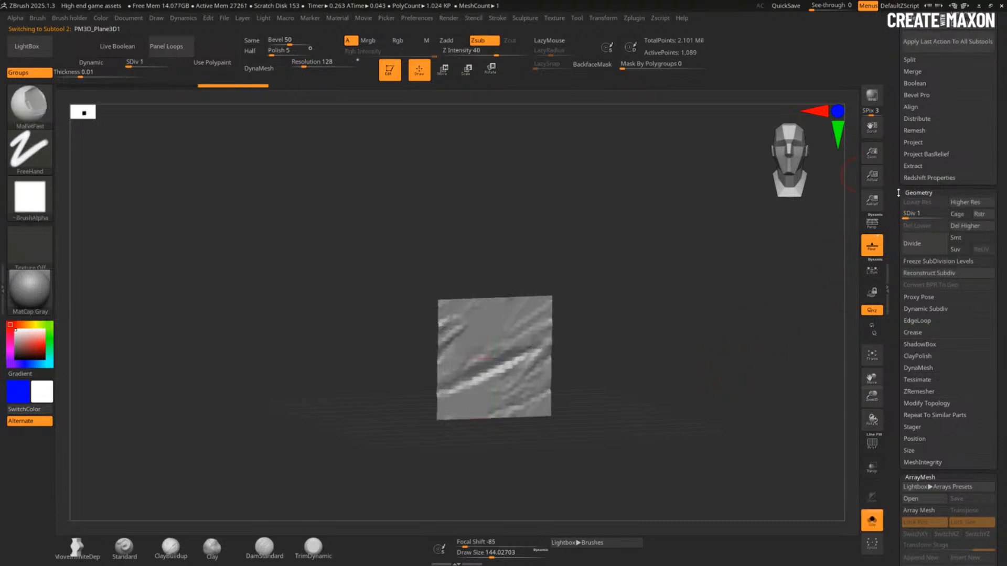
Step: Select the original PM3D_Plane3D subtool and roll its undo history back to the flat, unsculpted plane
scroll(905, 273, "up", 5)
scroll(906, 273, "up", 6)
left_click(931, 175)
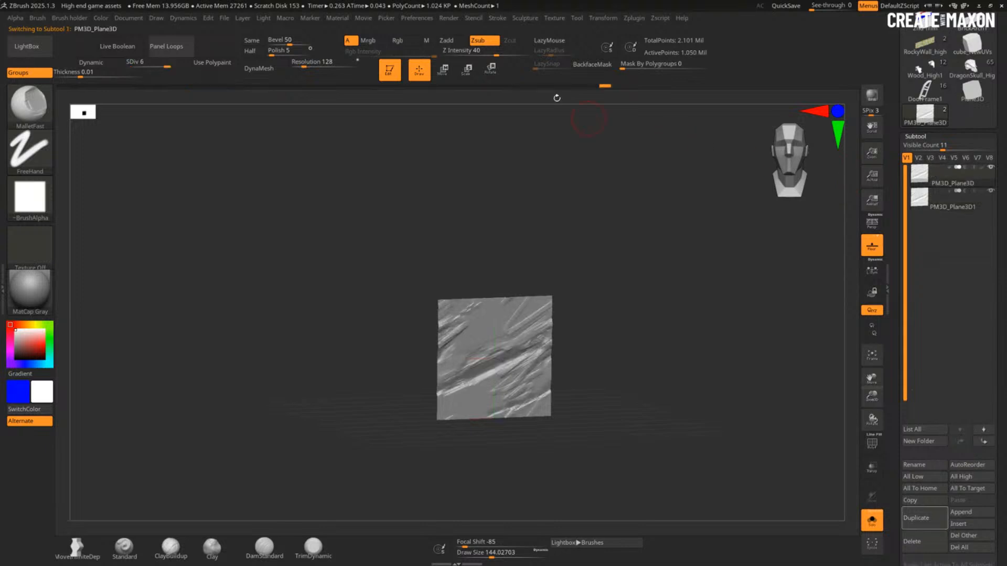
mouse_move(607, 84)
left_mouse_down()
mouse_move(546, 101)
mouse_move(140, 93)
mouse_move(180, 87)
left_mouse_up()
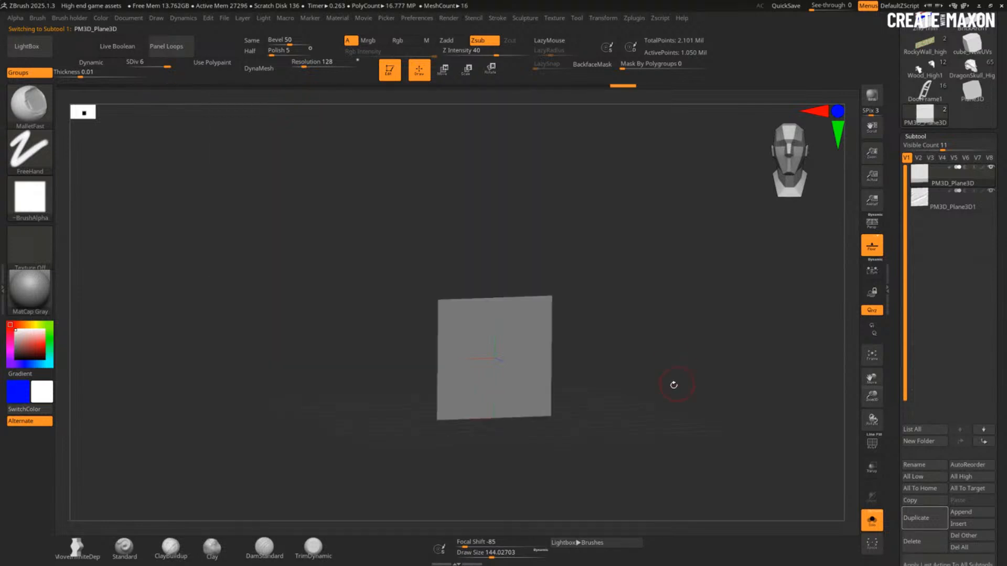
Step: Lower the flat plane to subdivision level 1, show its polyframe, delete its higher subdivision levels and frame it in view
mouse_move(674, 385)
left_mouse_down("alt")
mouse_move(654, 349)
mouse_move(663, 348)
mouse_move(650, 344)
left_mouse_up("alt")
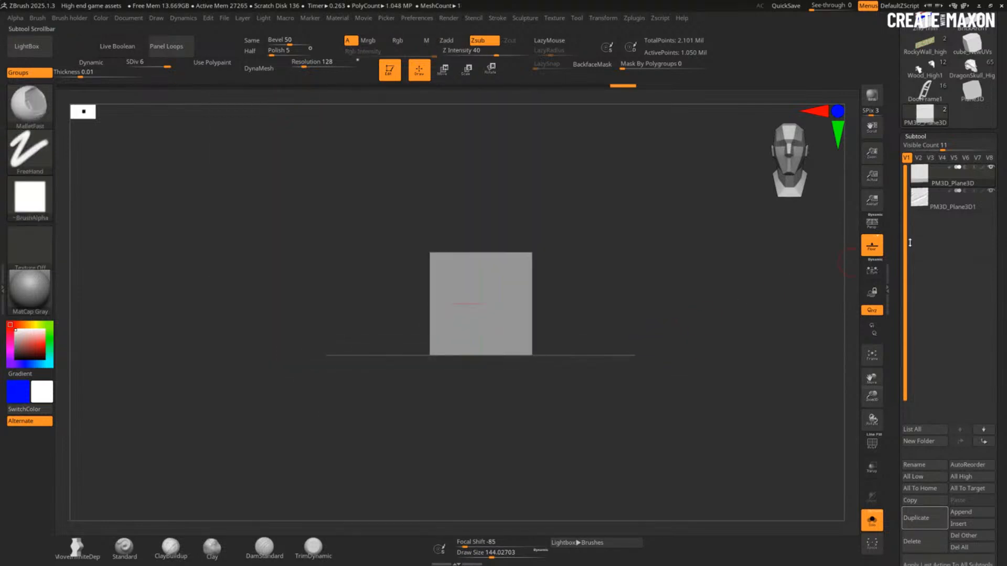
scroll(898, 234, "down", 1)
scroll(897, 235, "down", 10)
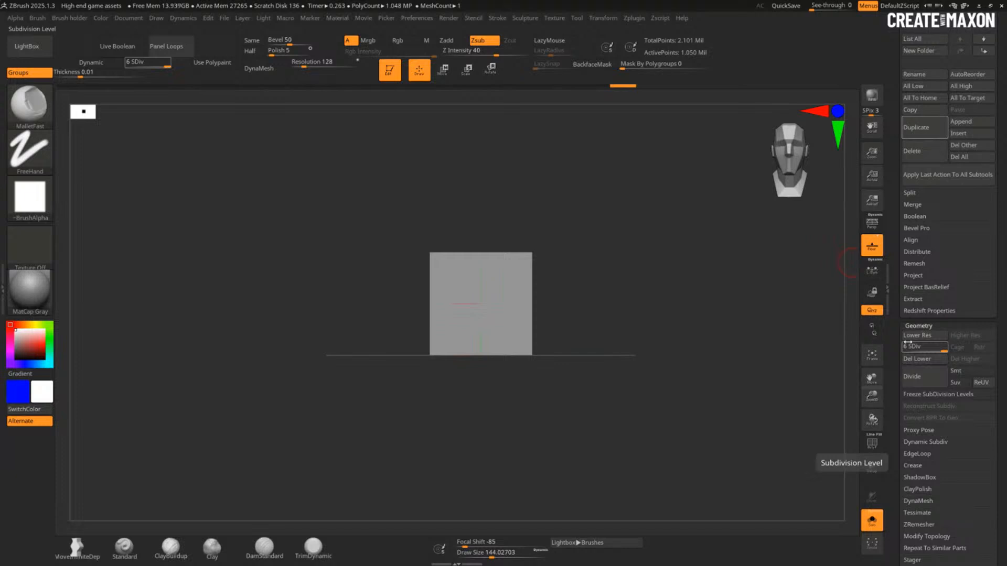
left_click_drag(930, 347, 903, 347)
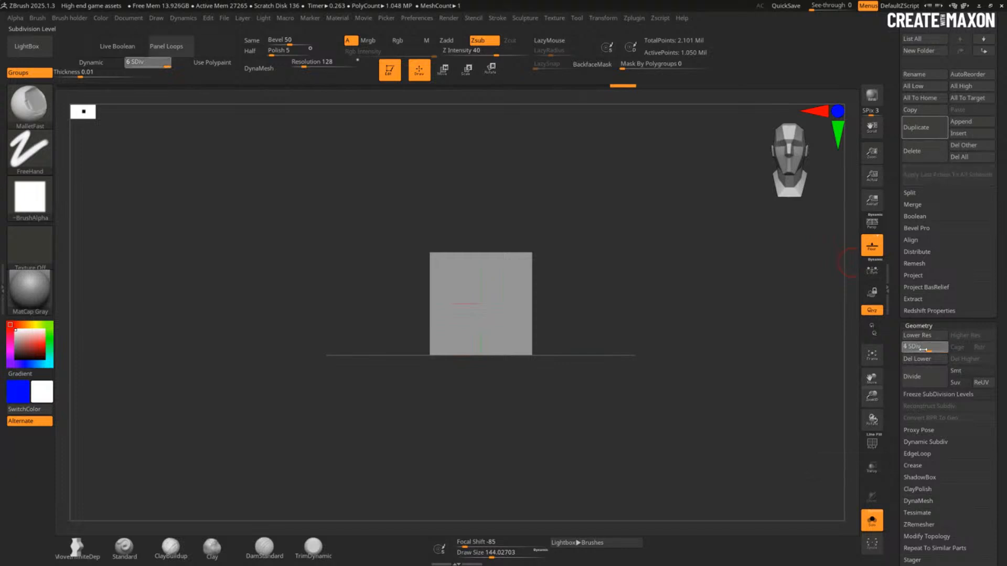
key("shift+f")
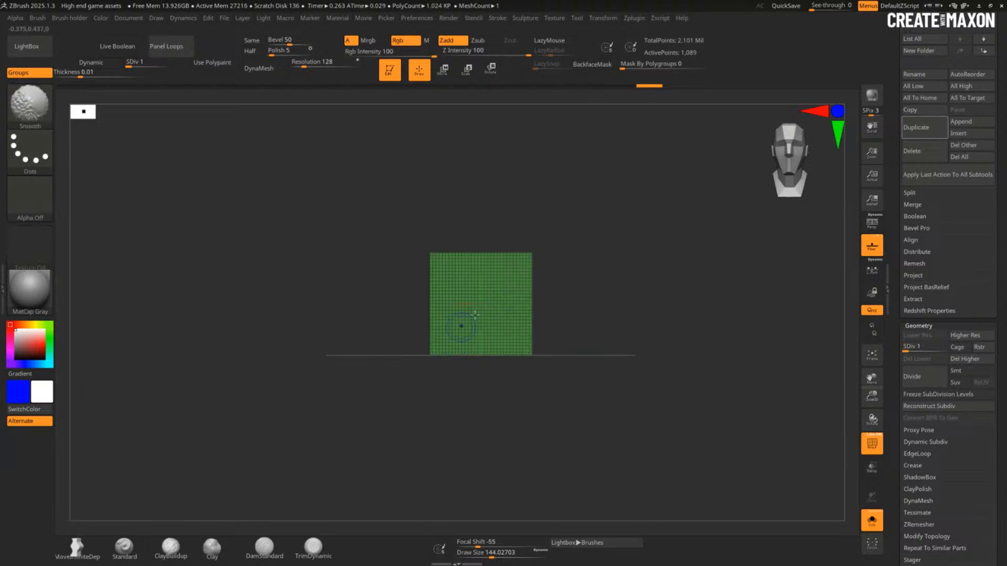
left_click(969, 361)
key("f")
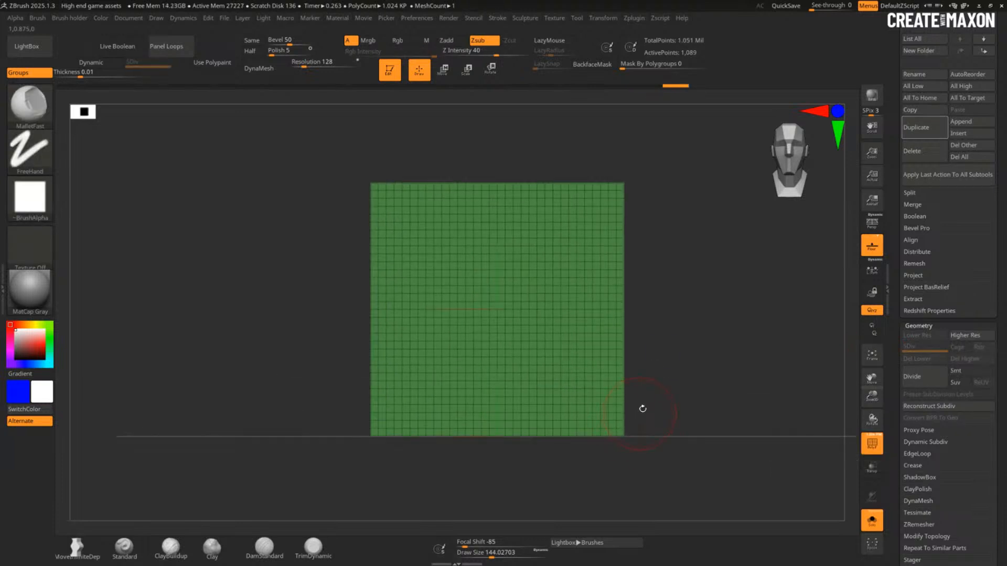
Step: Load the IMM Bricks brush from the Insert IMM brush folder in LightBox
left_click(48, 50)
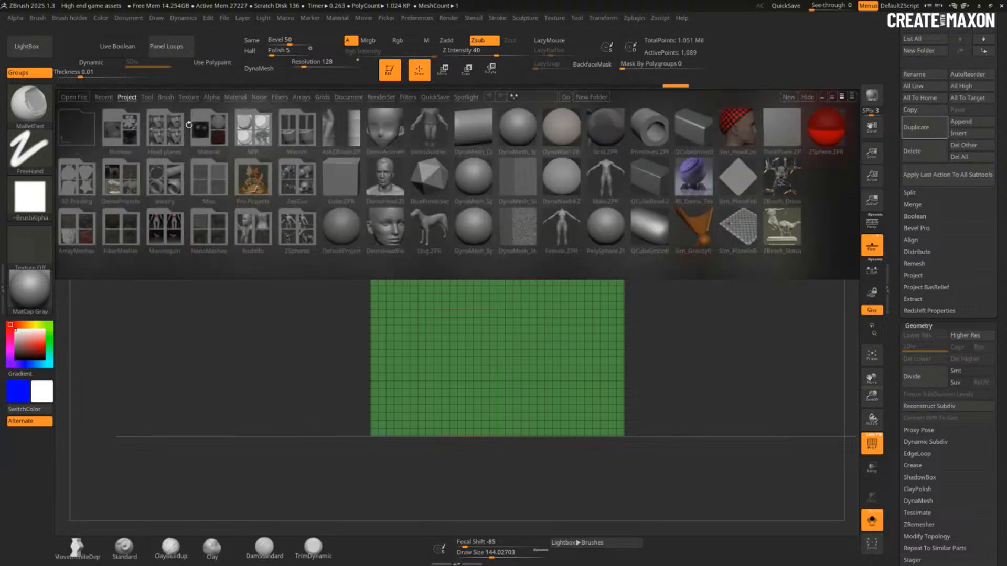
left_click(166, 97)
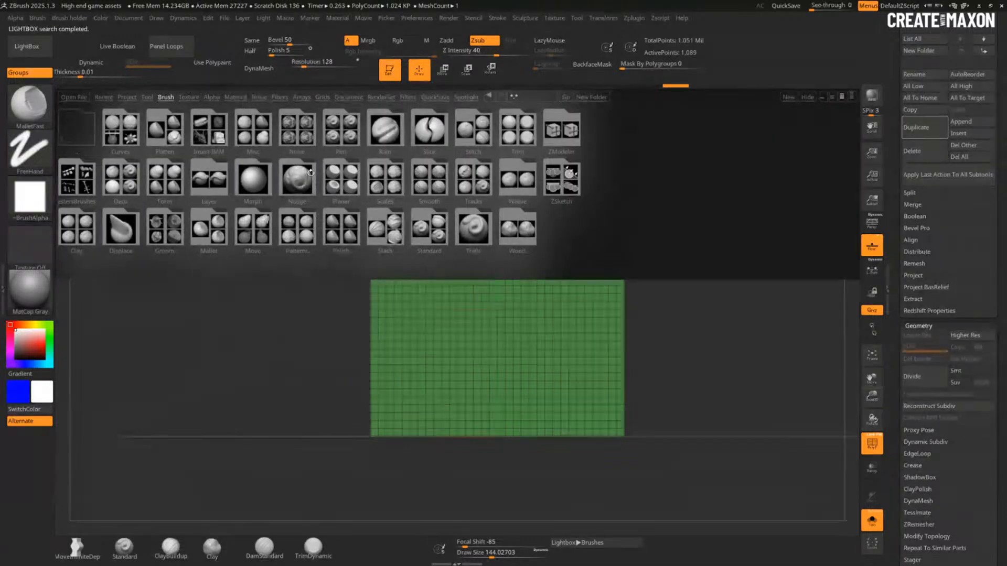
double_click(216, 133)
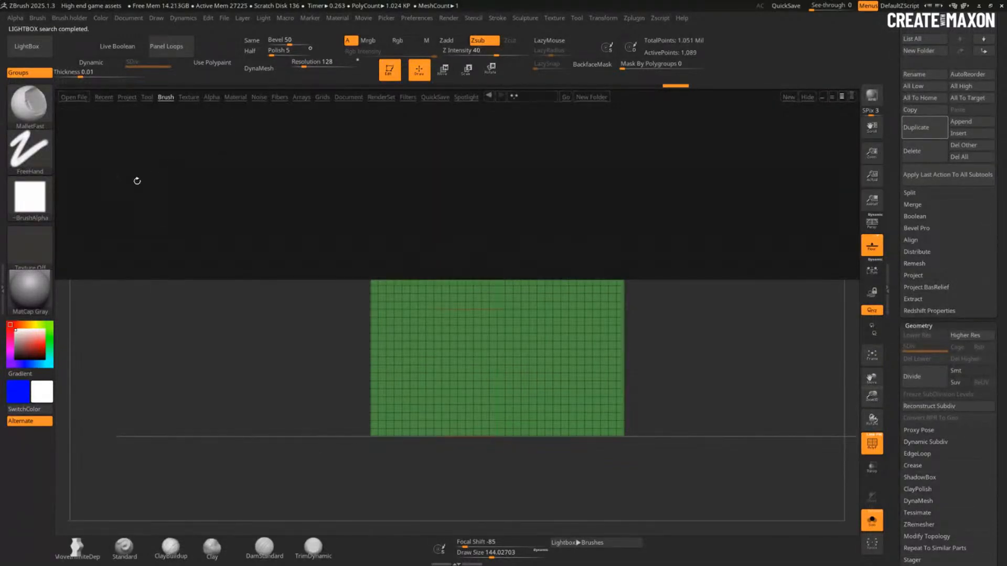
left_click(84, 186)
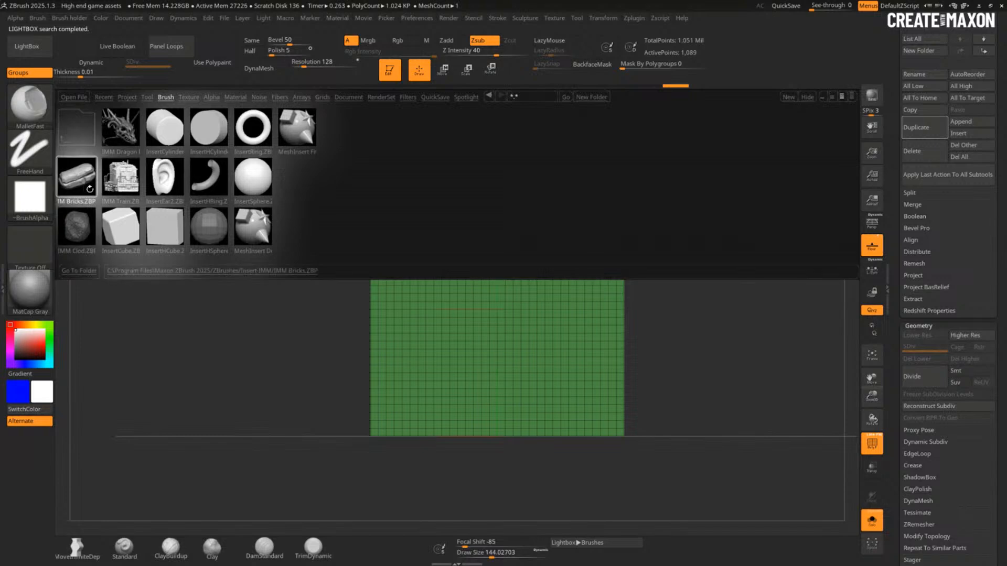
left_click(92, 240)
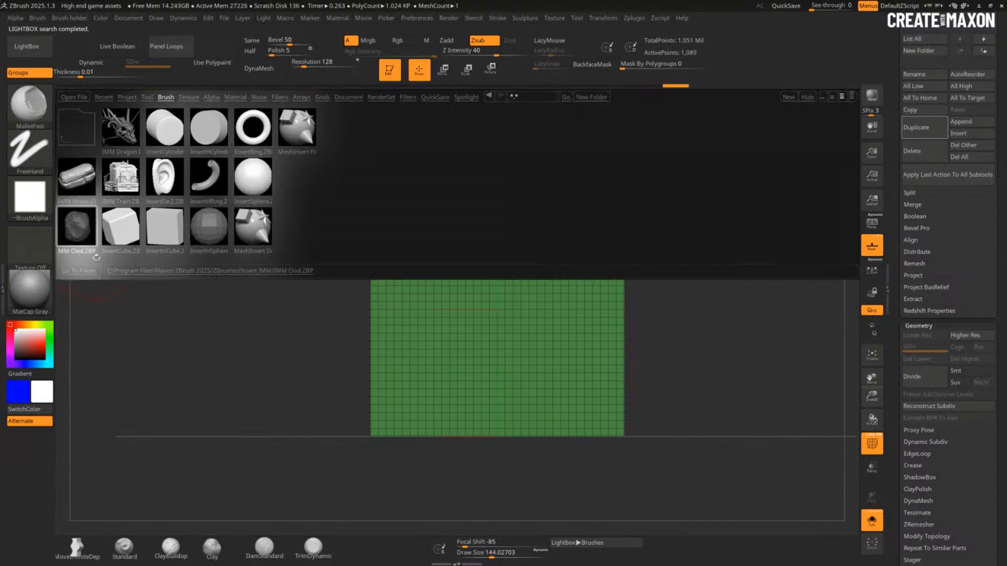
left_click(86, 182)
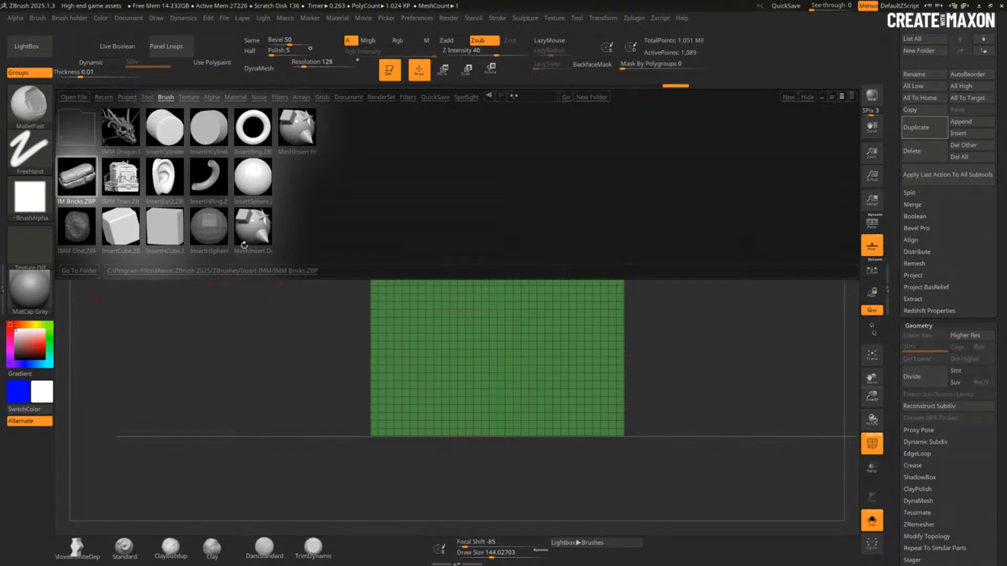
left_click(31, 108)
double_click(87, 185)
left_click_drag(229, 101, 59, 171)
left_click_drag(462, 110, 267, 173)
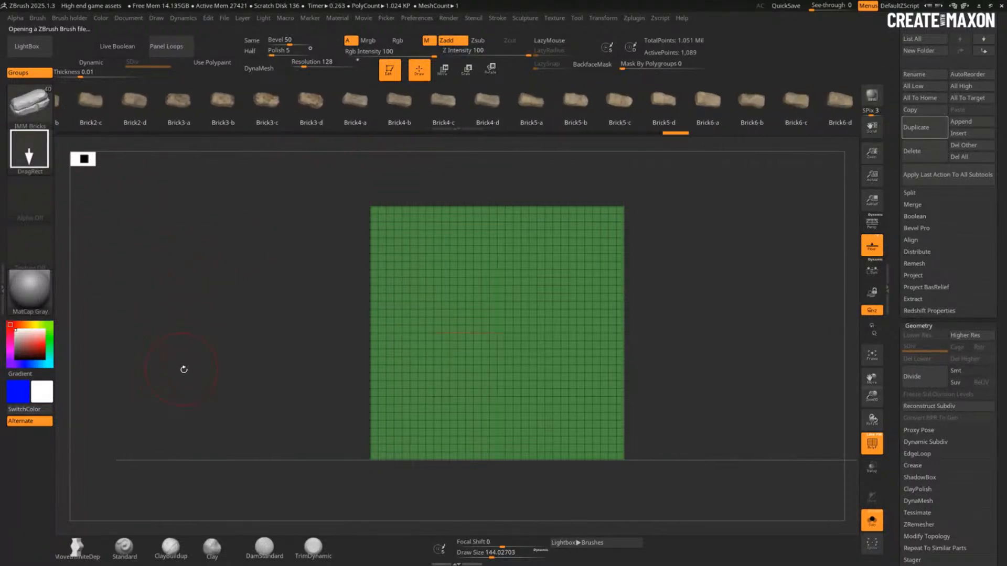
Step: Dock the Brush palette in the side tray to reach the settings of the IMM Bricks brush
double_click(3, 55)
left_click(38, 15)
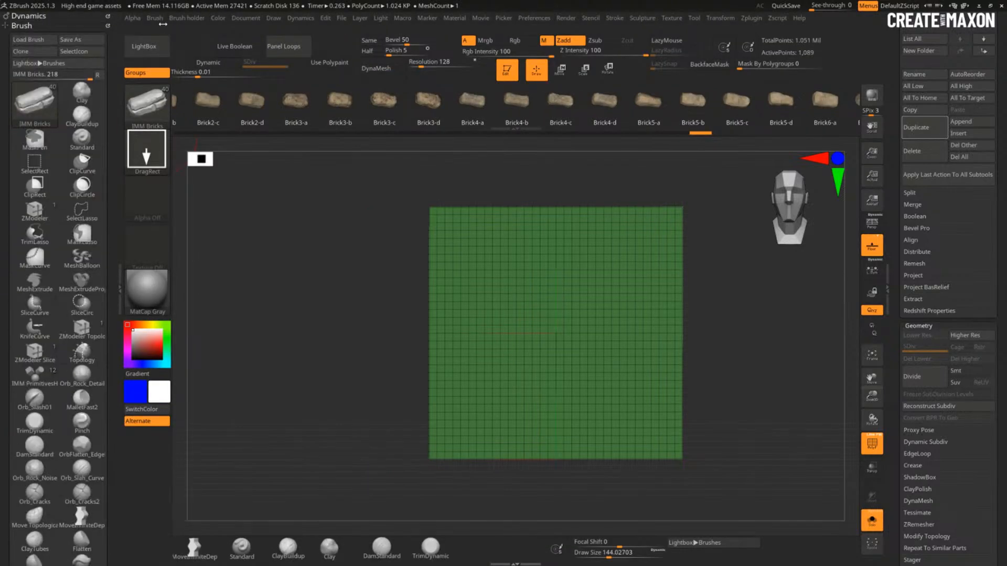
left_click(154, 18)
left_click(150, 30)
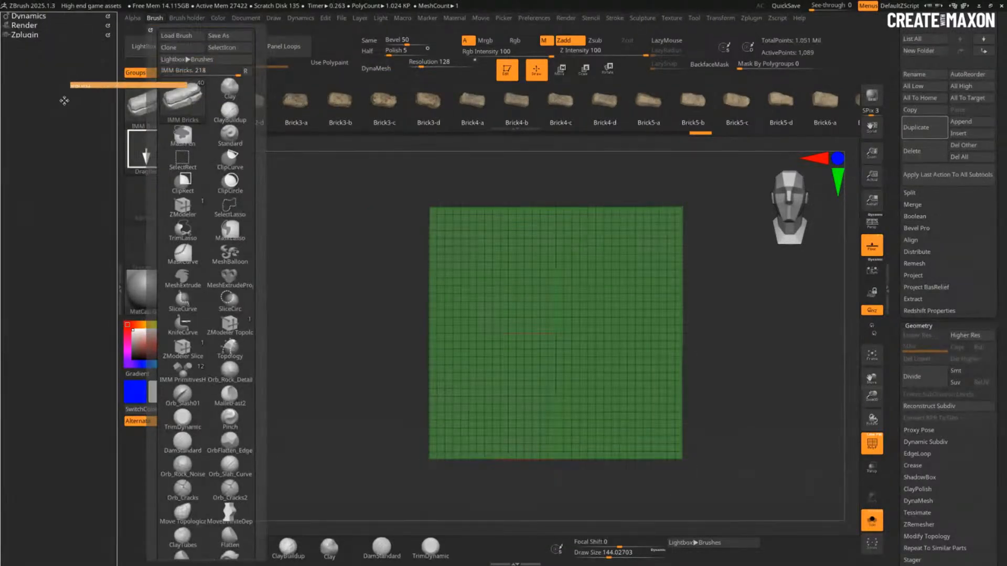
left_click(155, 17)
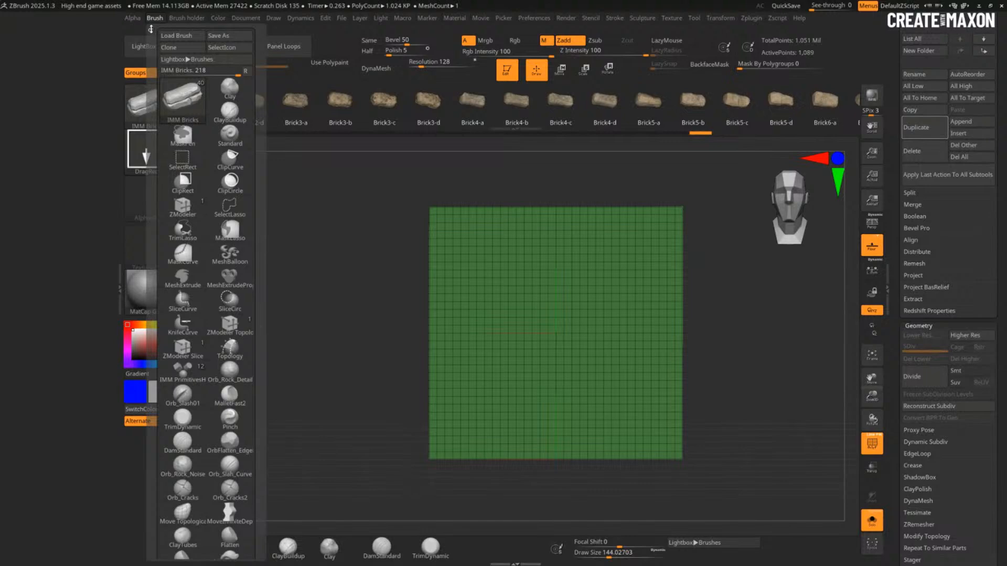
mouse_move(151, 29)
left_mouse_down()
mouse_move(32, 173)
mouse_move(602, 202)
mouse_move(897, 195)
mouse_move(407, 238)
mouse_move(40, 209)
left_mouse_up()
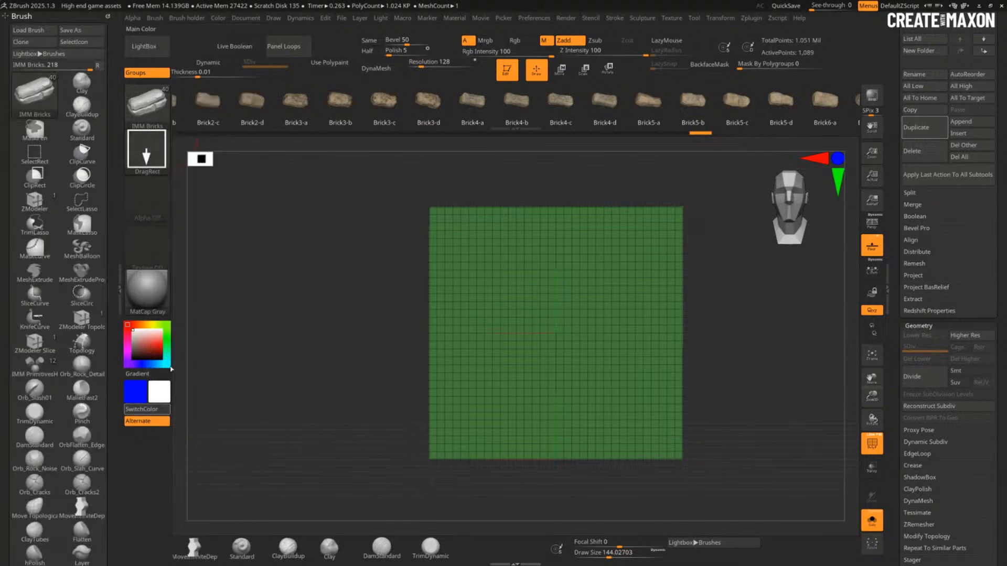
left_click_drag(112, 235, 104, 124)
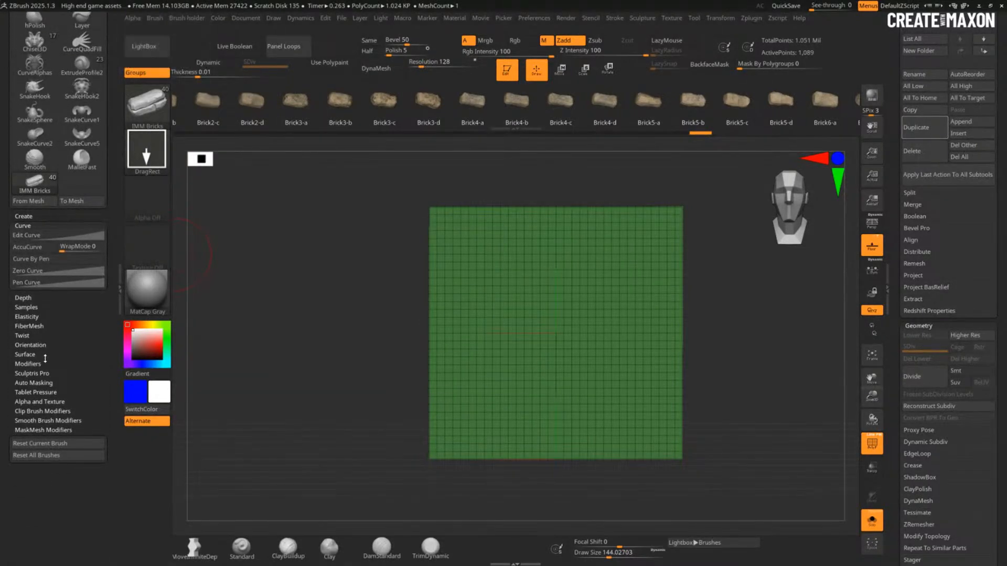
Step: Expand the Modifiers settings of the IMM Bricks brush and choose the Brick3-a mesh
left_click(48, 361, "shift")
left_click_drag(94, 342, 84, 236)
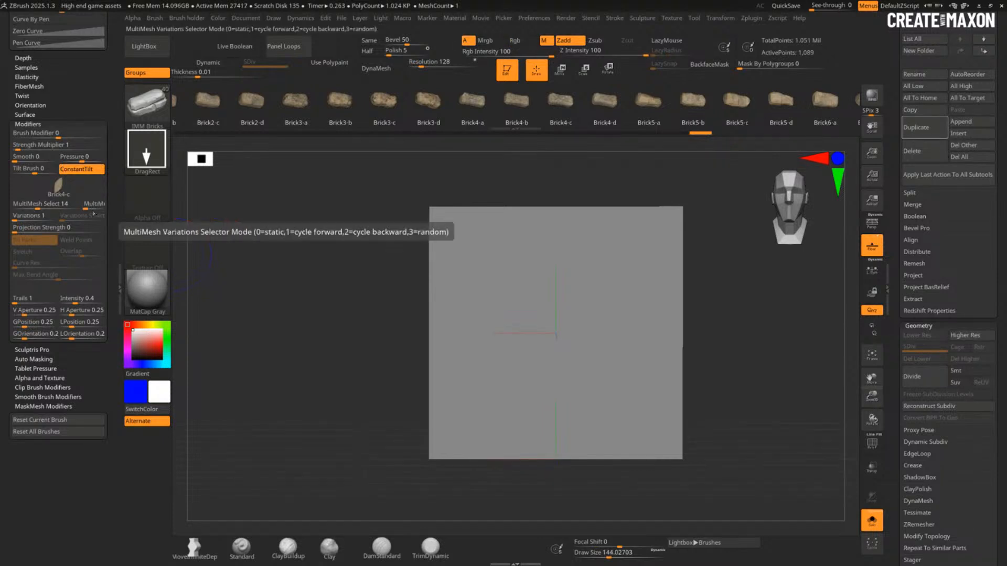
key("ctrl")
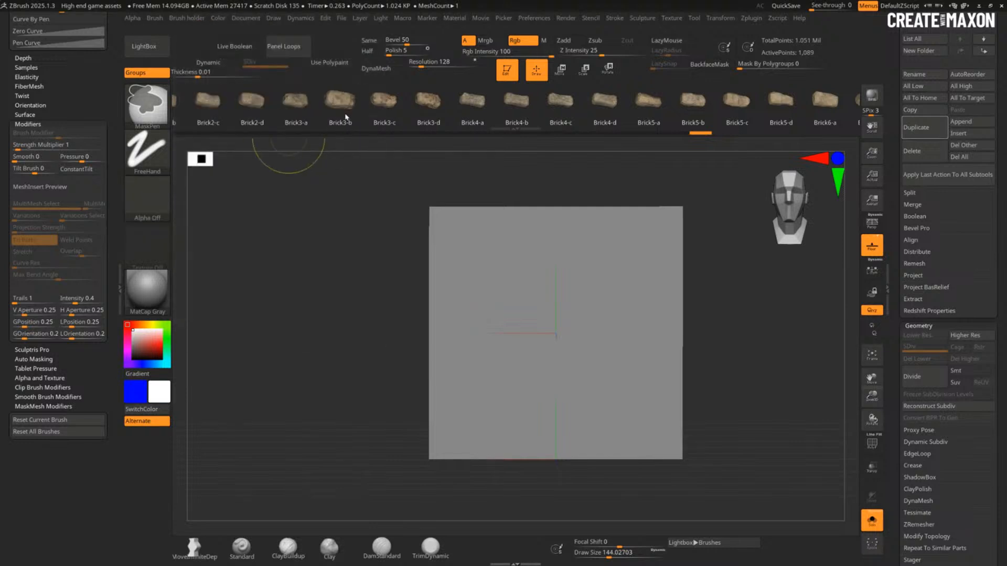
left_click(303, 112)
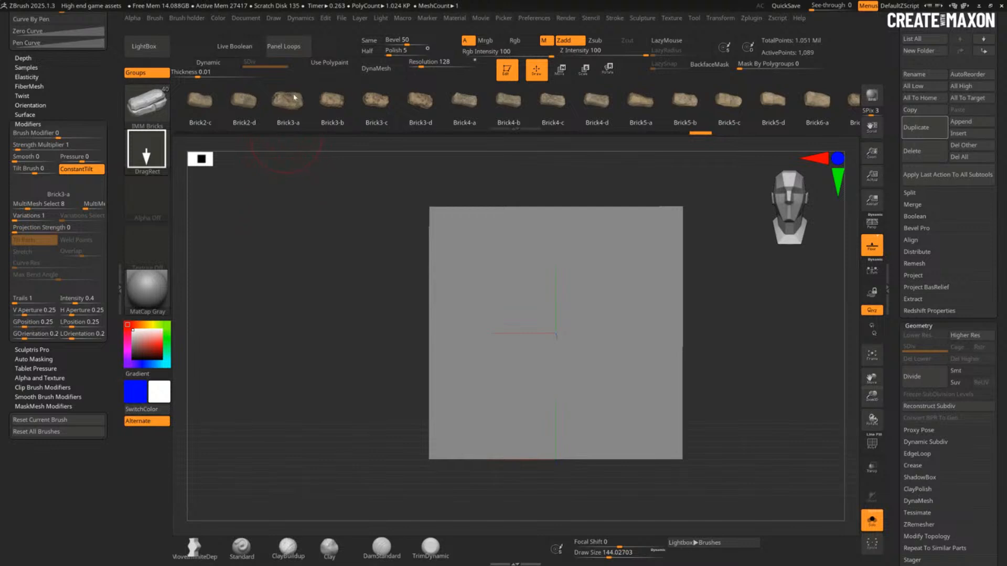
Step: Try inserting several Brick3-a meshes onto the flat plane, and undo the insertions
left_click_drag(472, 268, 494, 326)
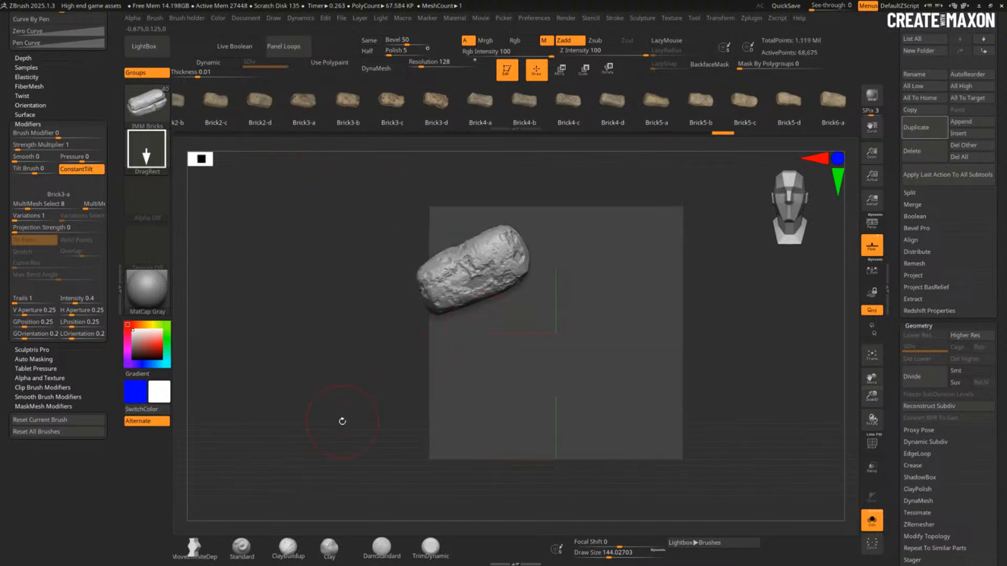
left_click_drag(559, 291, 563, 317)
left_click_drag(617, 270, 623, 303)
left_click_drag(554, 355, 542, 380)
key("ctrl+z")
key("ctrl+z")
key("ctrl+z")
key("ctrl+z")
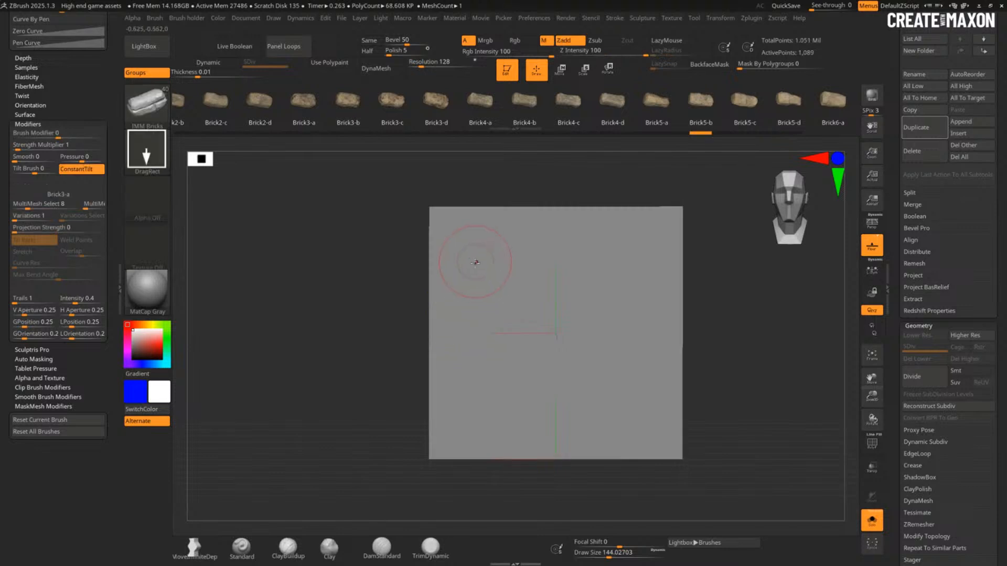
Step: Insert four Brick3-a meshes in a row across the plane's upper half and undo the last one
left_click_drag(475, 264, 477, 293)
left_click_drag(517, 270, 523, 296)
left_click_drag(565, 278, 569, 305)
left_click_drag(596, 301, 585, 319)
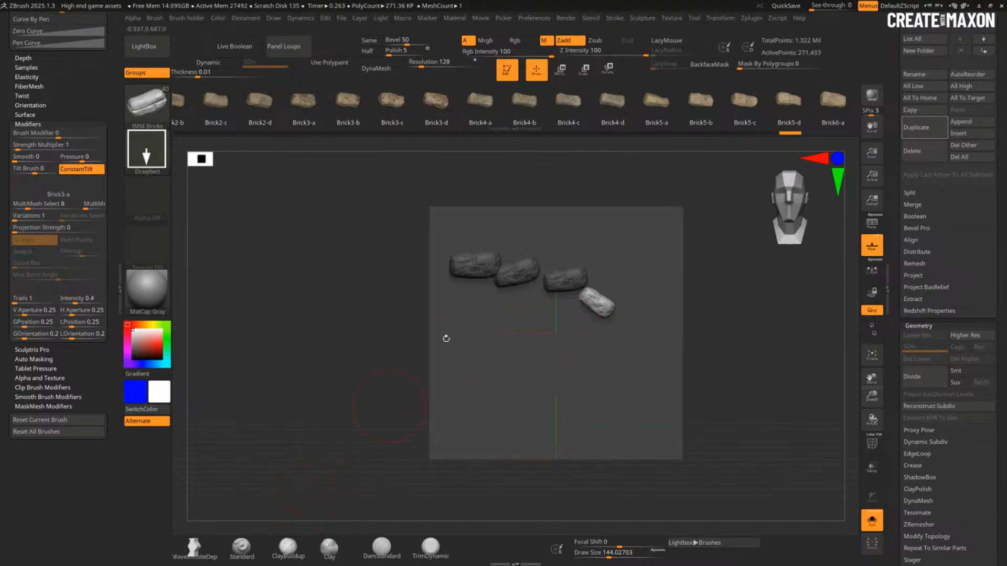
key("ctrl+z")
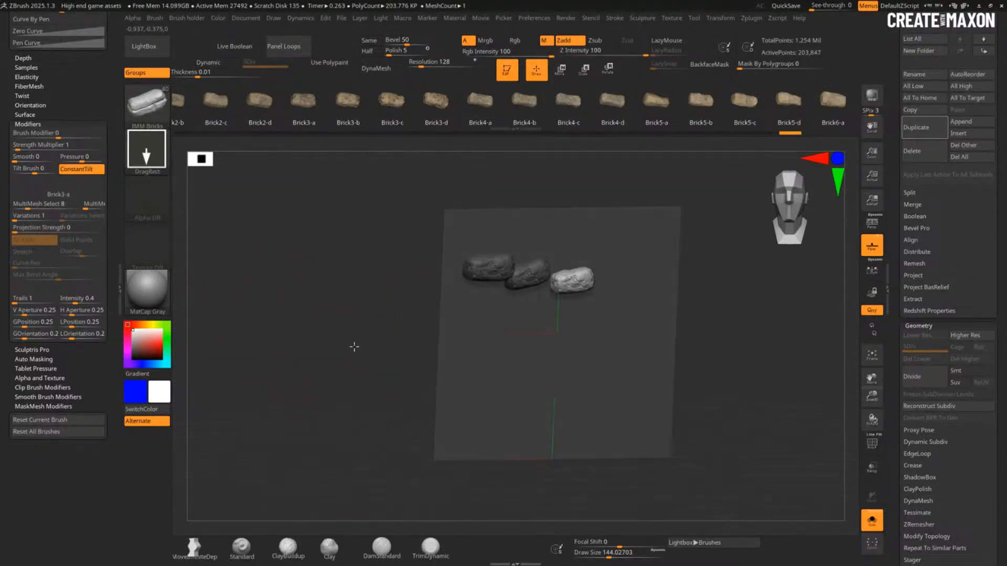
left_click_drag(353, 346, 384, 355)
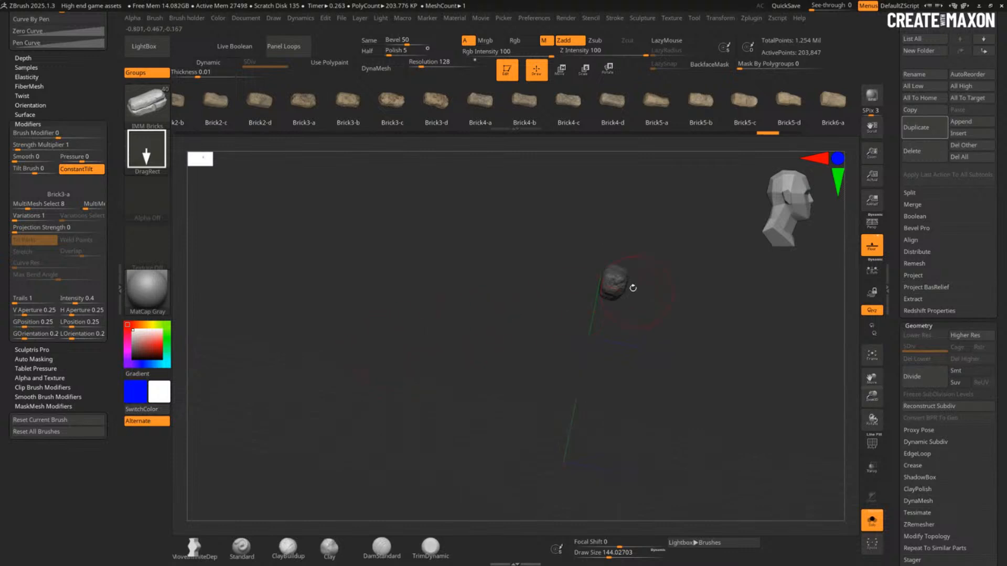
left_click_drag(465, 317, 427, 341)
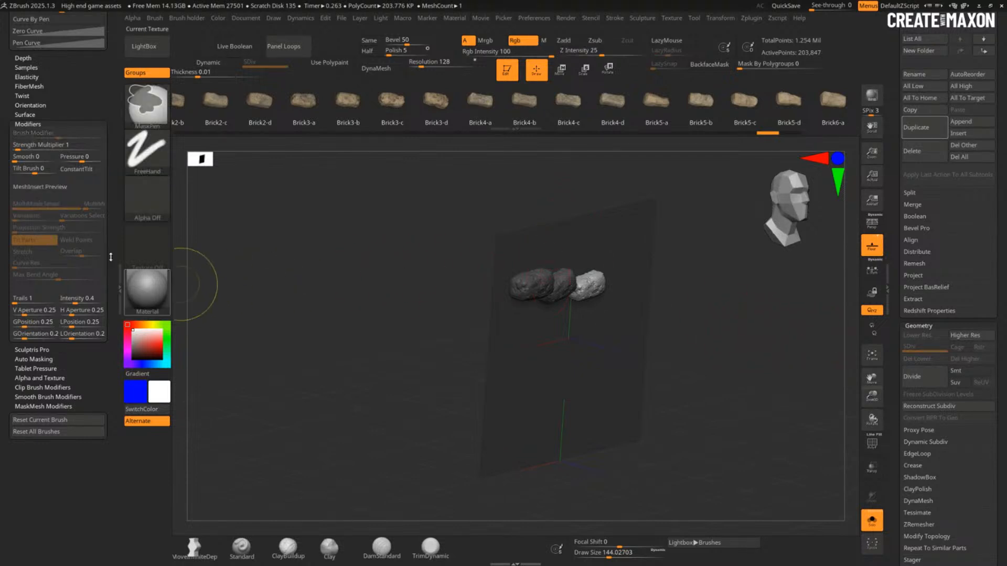
Step: Choose the Brick3-c mesh and set its Imbed value in the brush's Depth settings to 10
scroll(73, 138, "up", 4)
left_click(23, 171)
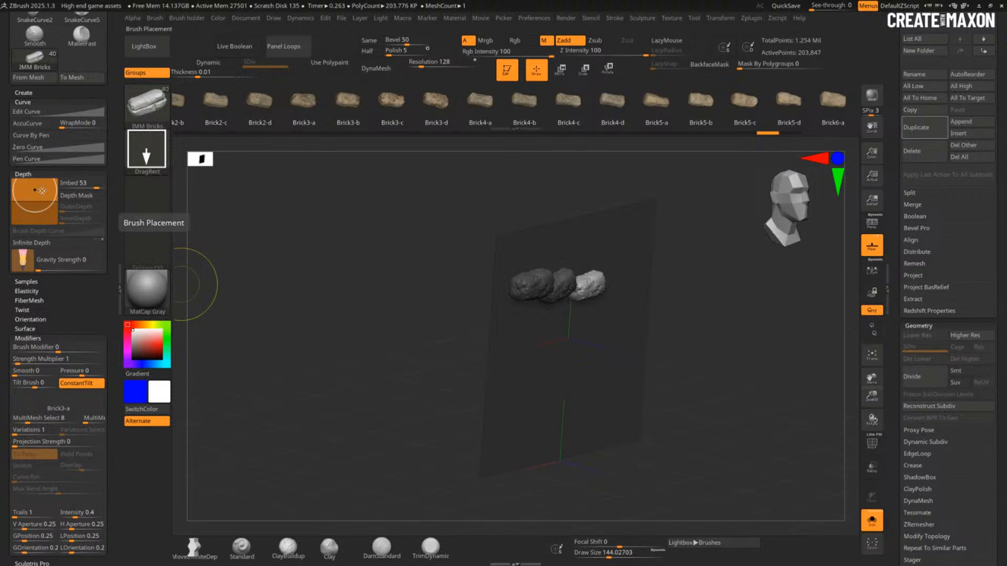
left_click_drag(44, 193, 35, 205)
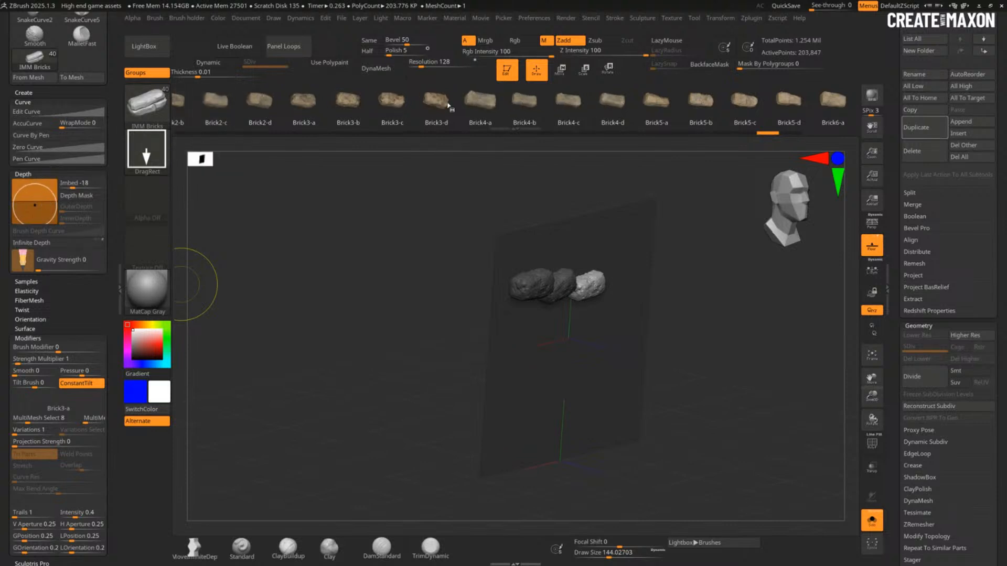
left_click(393, 103)
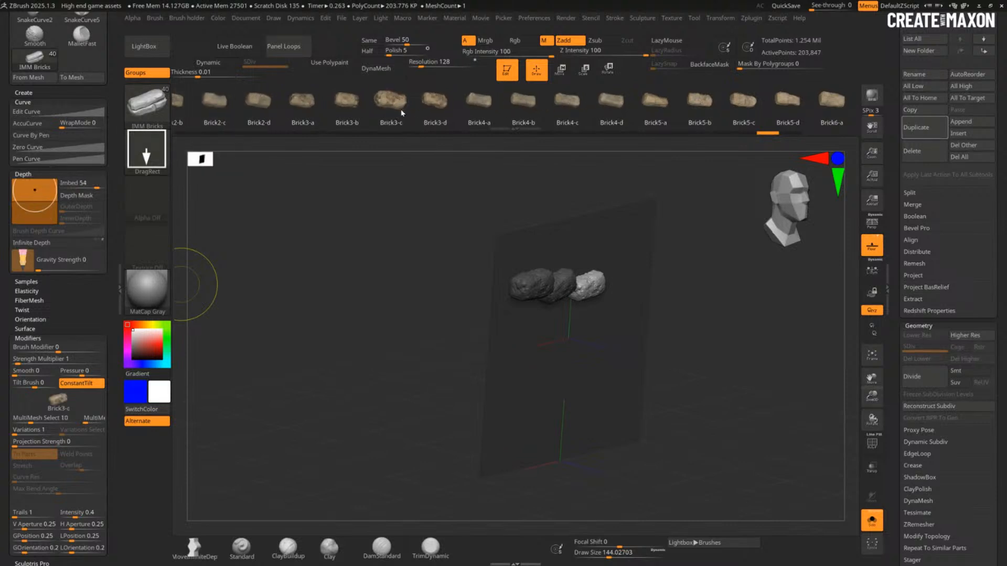
left_click_drag(39, 193, 18, 200)
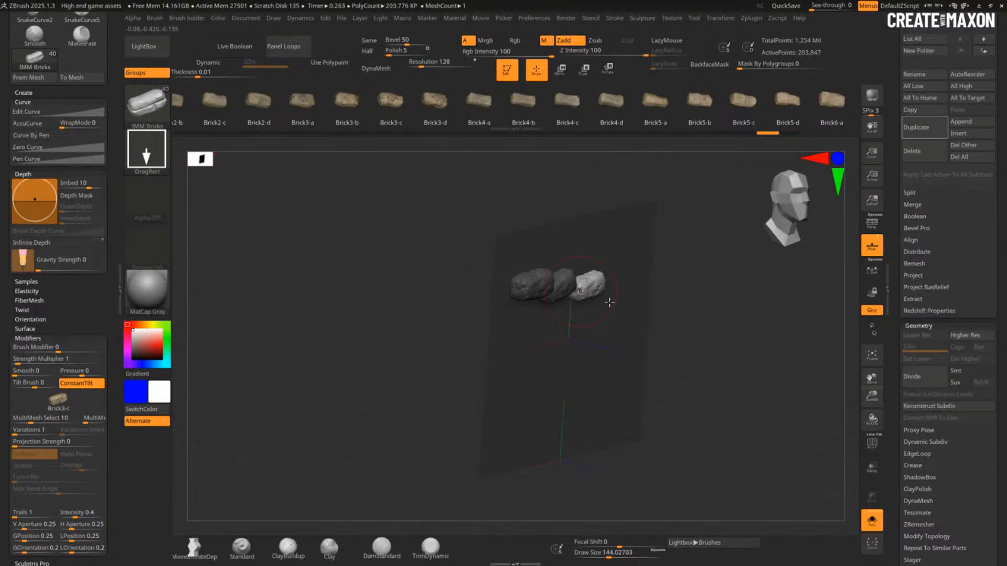
Step: Insert two Brick3-c meshes below the row of bricks to test the new embed depth
left_click_drag(567, 353, 584, 377)
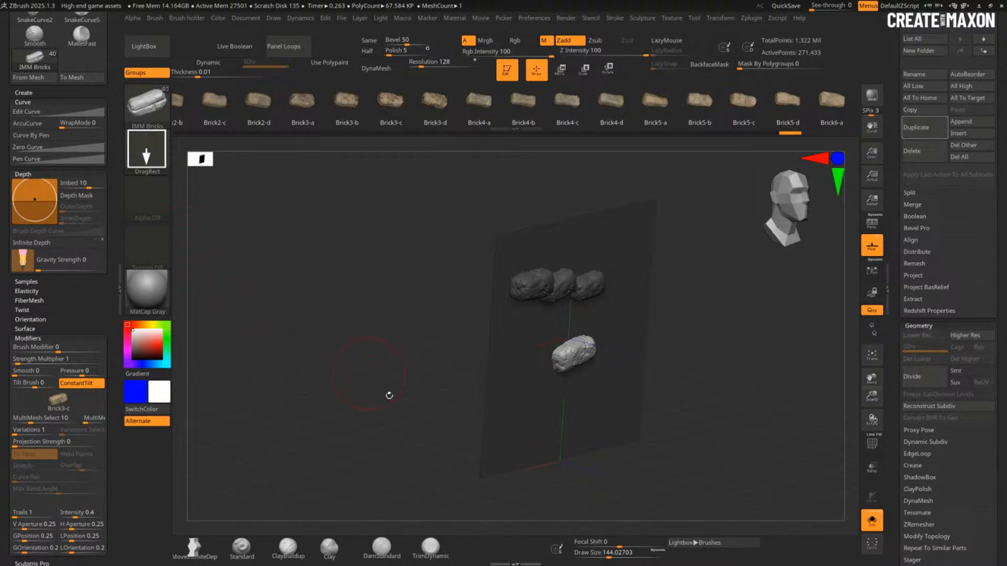
left_click_drag(399, 431, 413, 423)
left_click_drag(558, 397, 573, 412)
left_click_drag(640, 408, 619, 387)
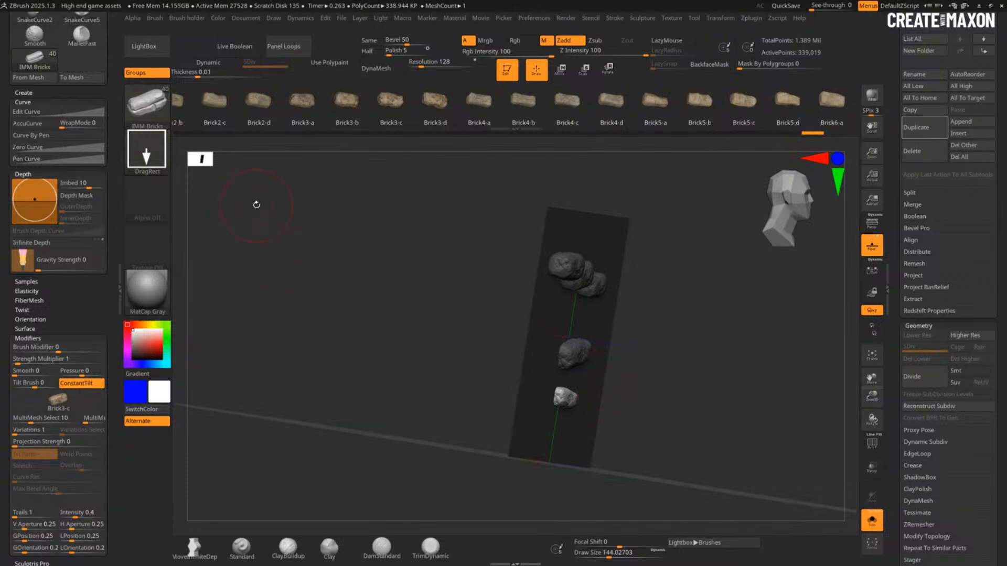
Step: Undo every inserted brick back to the bare plane
key("ctrl")
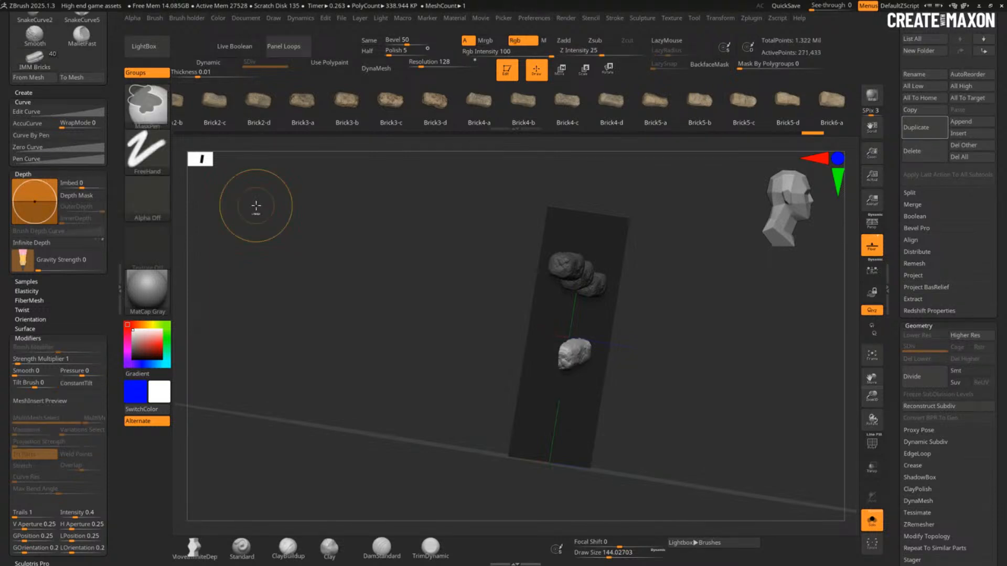
key("ctrl+z")
key("ctrl+z")
key("ctrl+z")
key("ctrl+z")
key("ctrl+z")
key("ctrl+z")
key("ctrl+z")
key("ctrl+z")
key("ctrl+z")
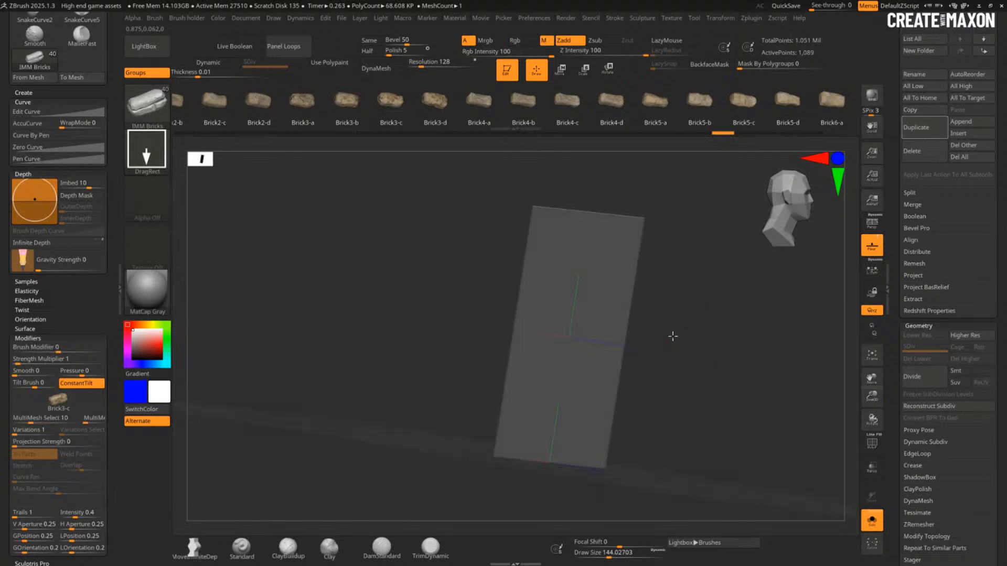
Step: Insert several Brick3-c meshes across the plane at varied sizes and rotations with the DragRect stroke
left_click_drag(730, 341, 674, 311, "alt")
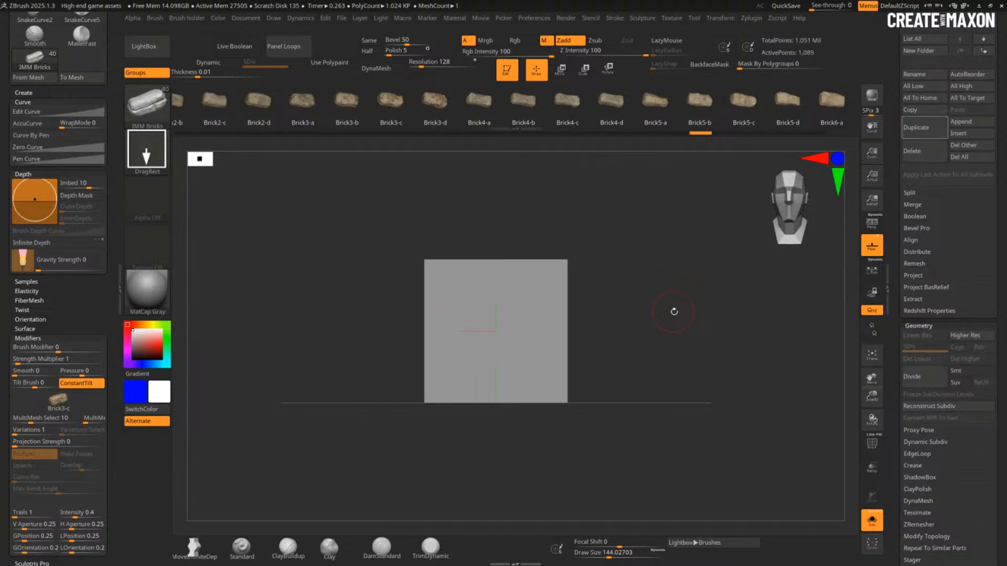
left_click_drag(462, 302, 477, 292)
left_click_drag(510, 327, 519, 315)
left_click_drag(504, 384, 477, 375)
left_click_drag(465, 356, 460, 344)
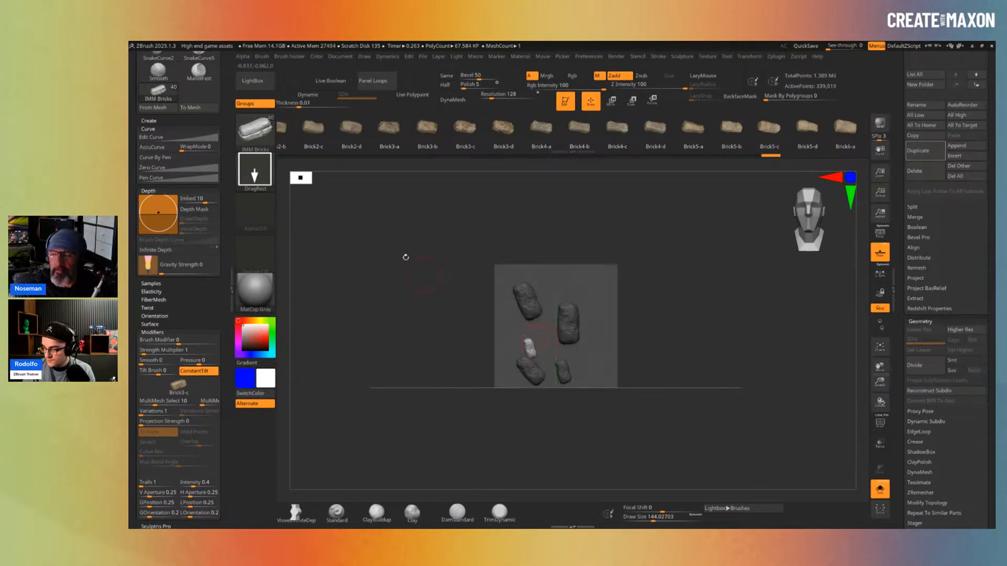
Step: Switch the stroke to Color Spray, try spraying bricks over the plane, and undo the latest insertions
left_click(255, 173)
left_click(256, 174)
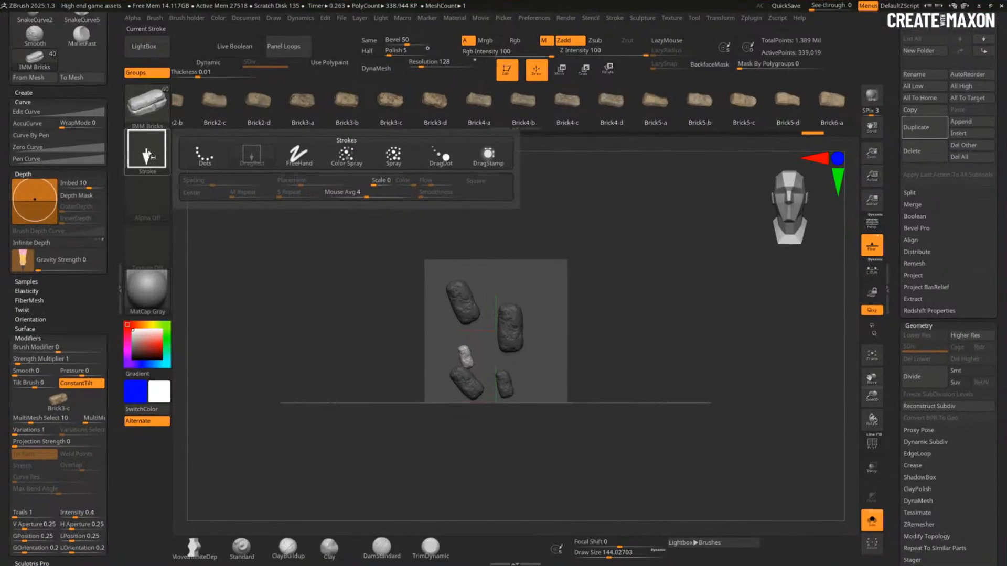
left_click(347, 162)
mouse_move(535, 320)
left_mouse_down()
mouse_move(556, 309)
mouse_move(498, 325)
mouse_move(472, 393)
left_mouse_up()
mouse_move(581, 448)
left_mouse_down()
mouse_move(634, 423)
mouse_move(592, 425)
left_mouse_up()
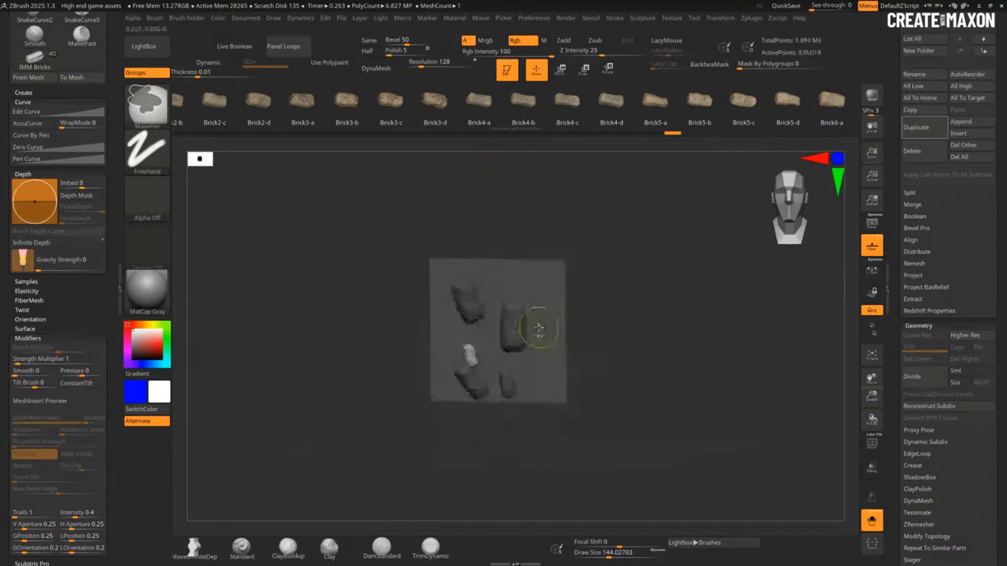
left_click(147, 152)
key("ctrl+z")
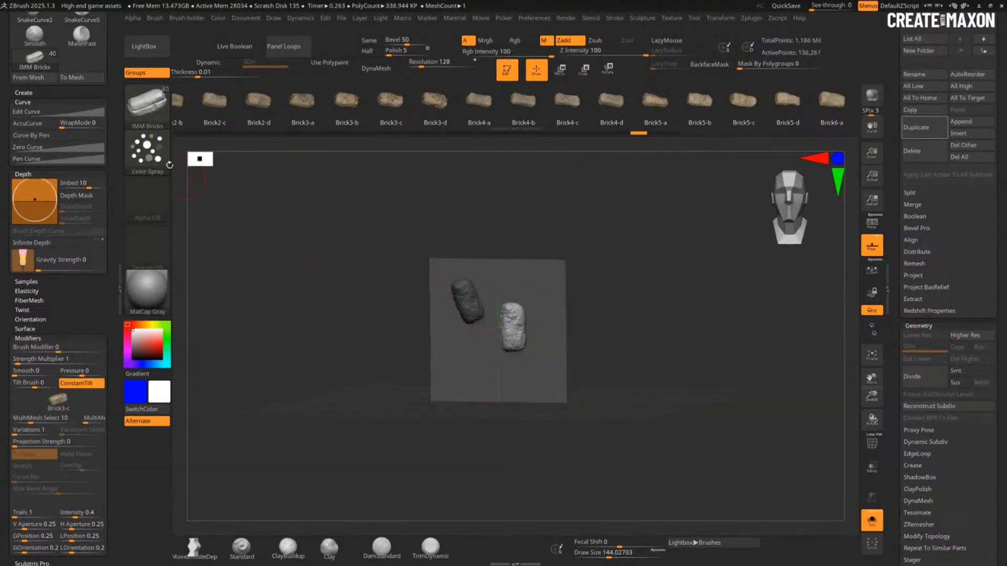
Step: Switch the IMM Bricks stroke to DragStamp and set the draw size to about 274
left_click(147, 152)
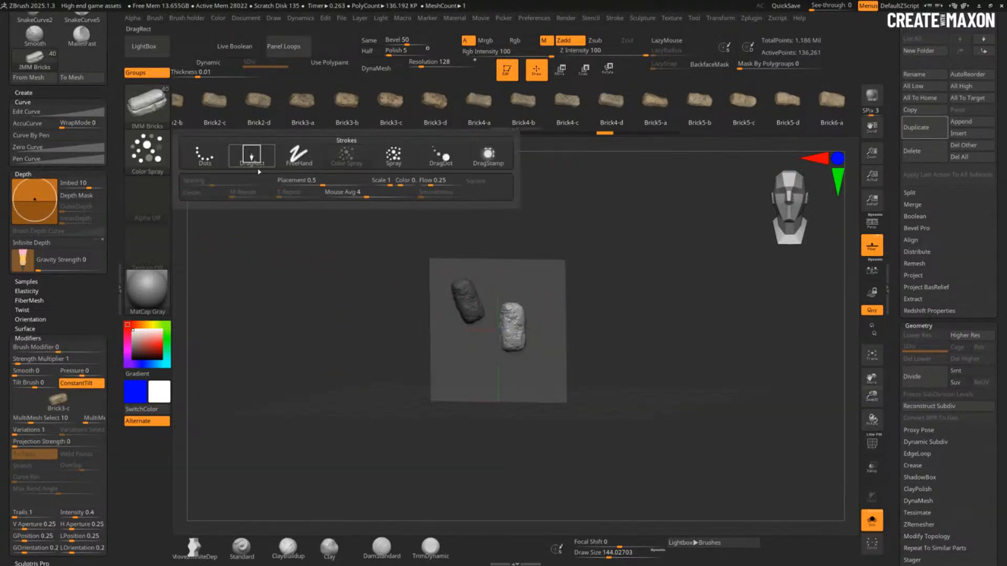
left_click(490, 157)
mouse_move(592, 289)
left_mouse_down("shift")
mouse_move(600, 299)
mouse_move(562, 300)
left_mouse_up("shift")
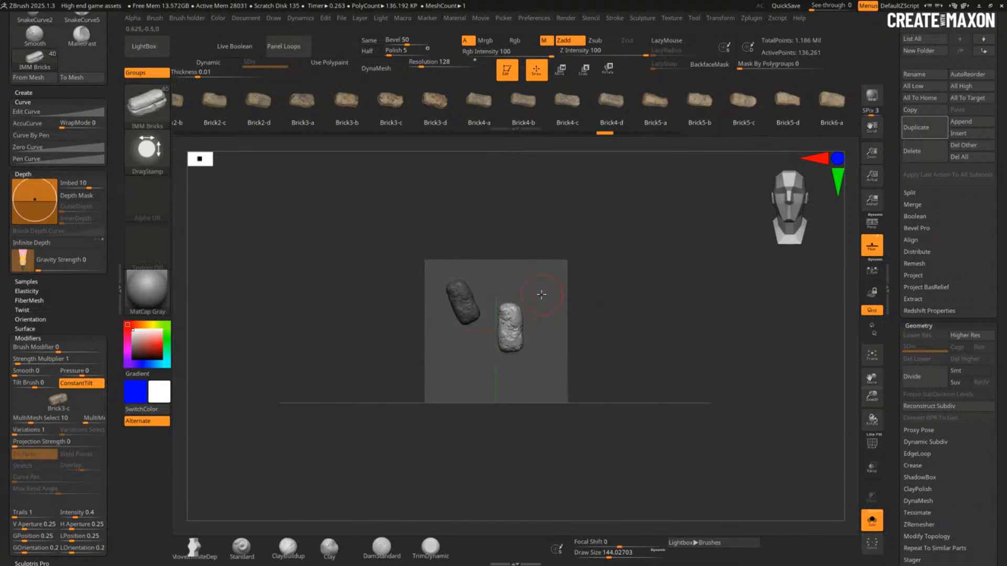
key("s")
Step: Try stamping a large Brick3-c mesh onto the plane, and undo it along with the remaining bricks
mouse_move(542, 296)
left_mouse_down()
mouse_move(554, 297)
mouse_move(599, 368)
mouse_move(566, 330)
mouse_move(587, 367)
mouse_move(602, 361)
mouse_move(544, 351)
mouse_move(582, 413)
mouse_move(556, 427)
mouse_move(567, 407)
mouse_move(570, 458)
mouse_move(570, 389)
mouse_move(545, 437)
mouse_move(540, 417)
mouse_move(544, 430)
left_mouse_up()
key("ctrl+z")
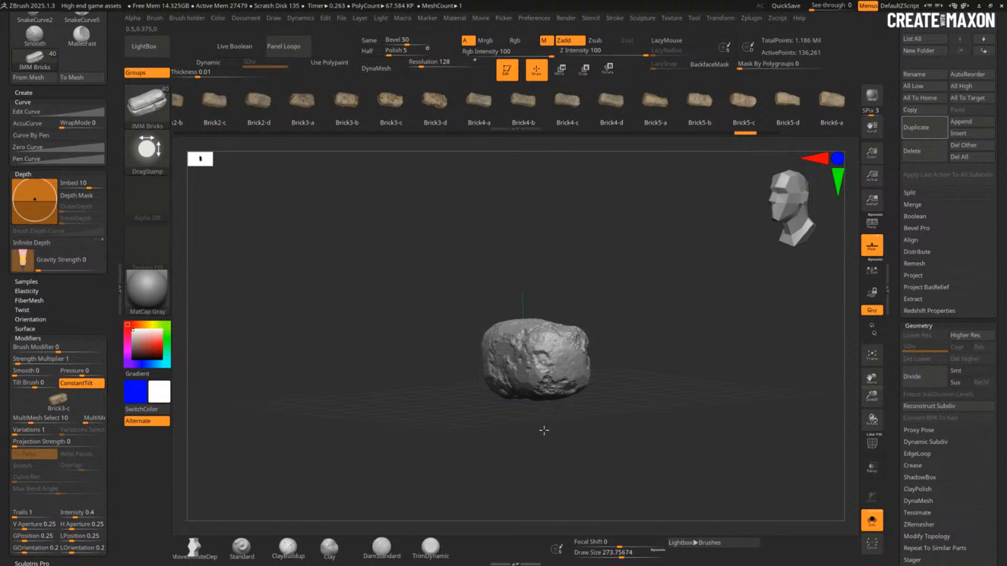
key("ctrl+z")
key("ctrl+z")
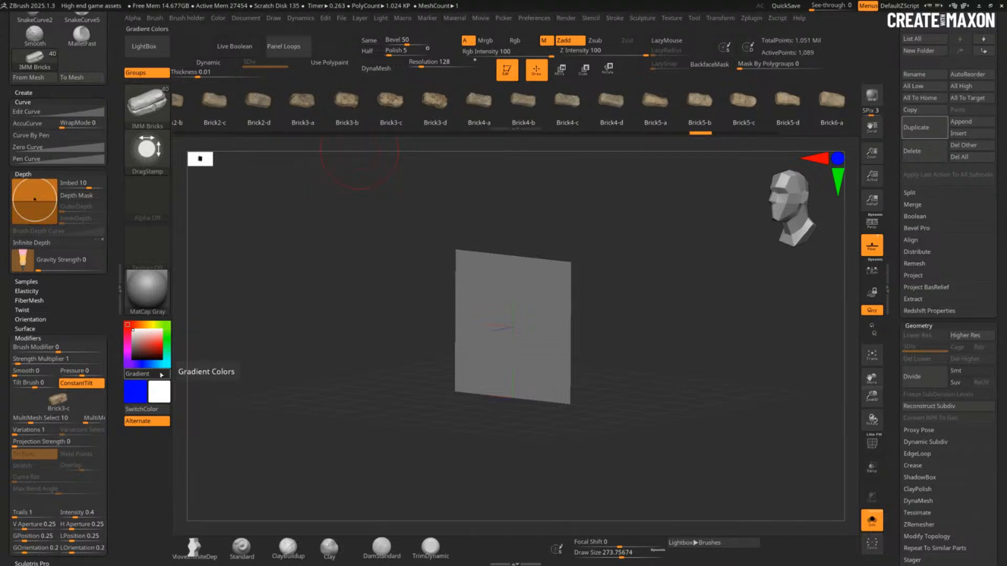
Step: Select the IMM ZipperM brush and choose its Semi-Open-Zipper-Top-Left mesh
left_click(622, 22)
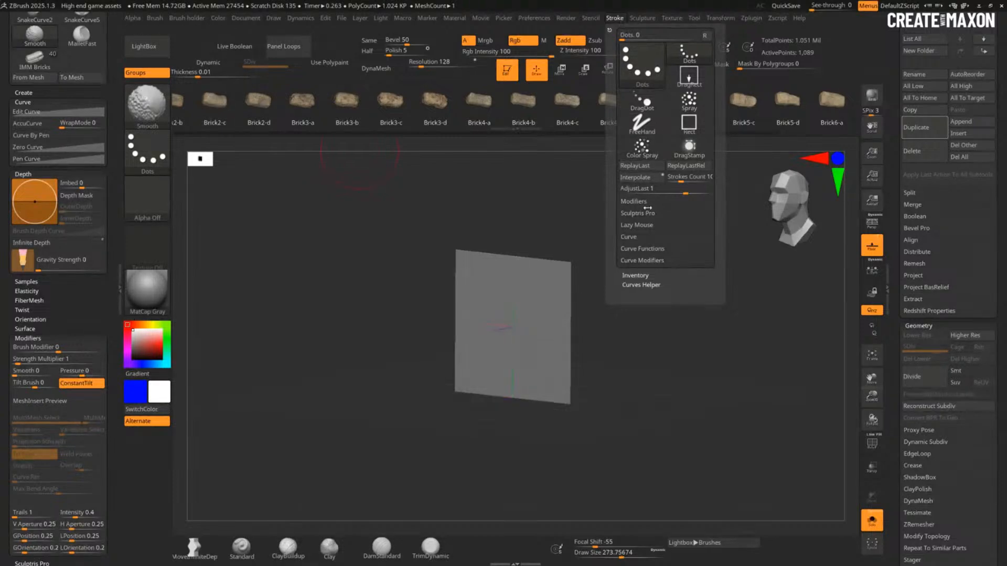
left_click(639, 236)
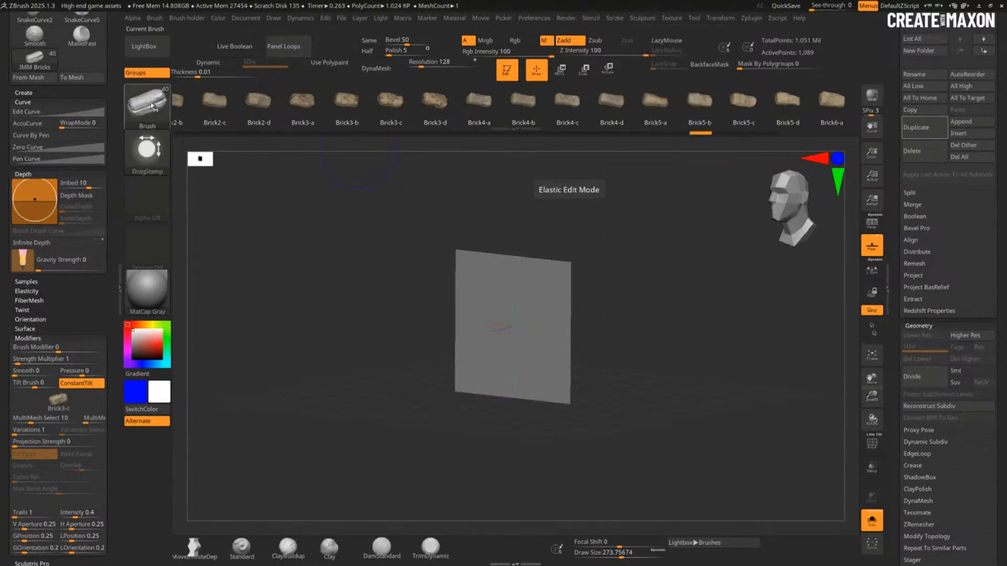
key("b")
key("i")
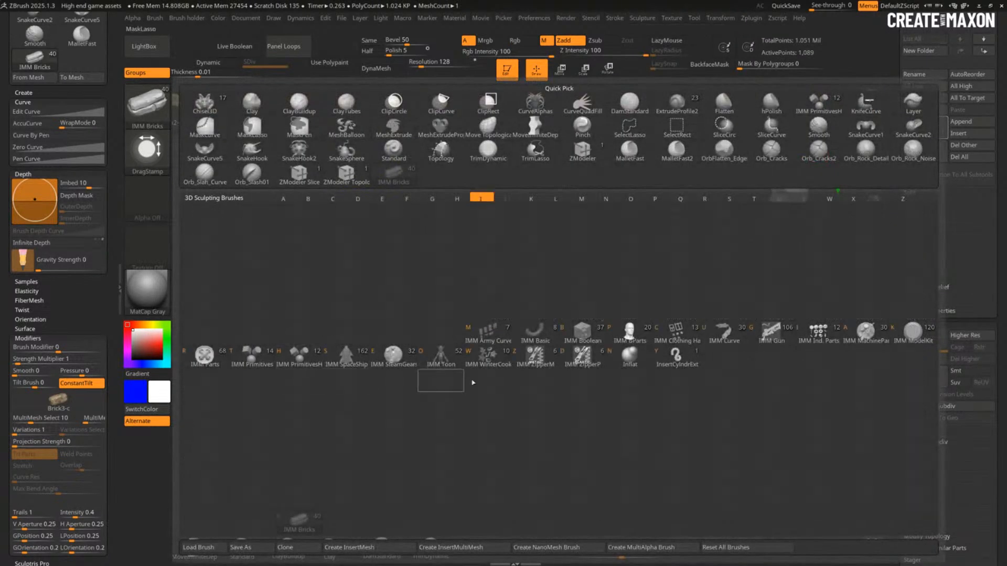
left_click(551, 362)
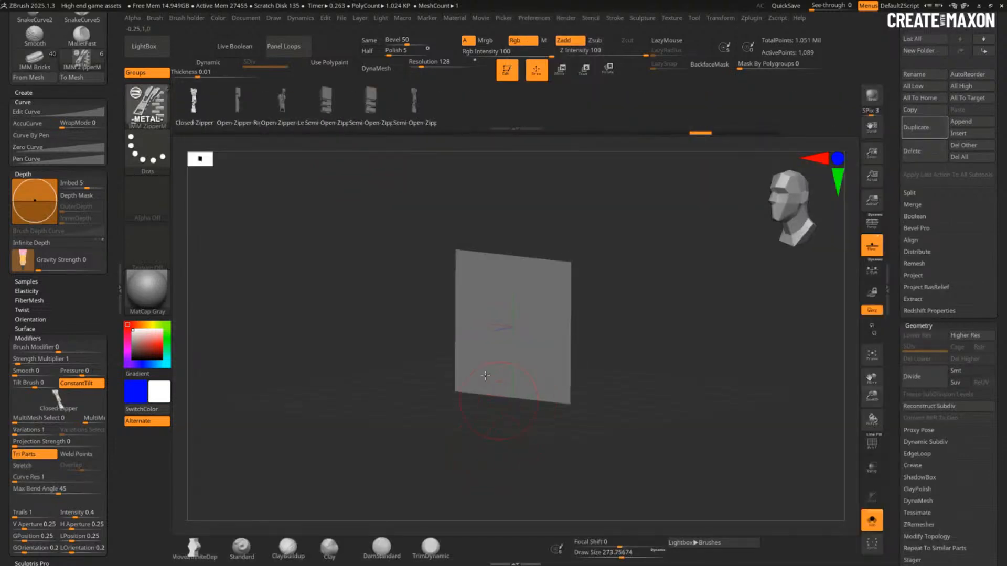
left_click(367, 119)
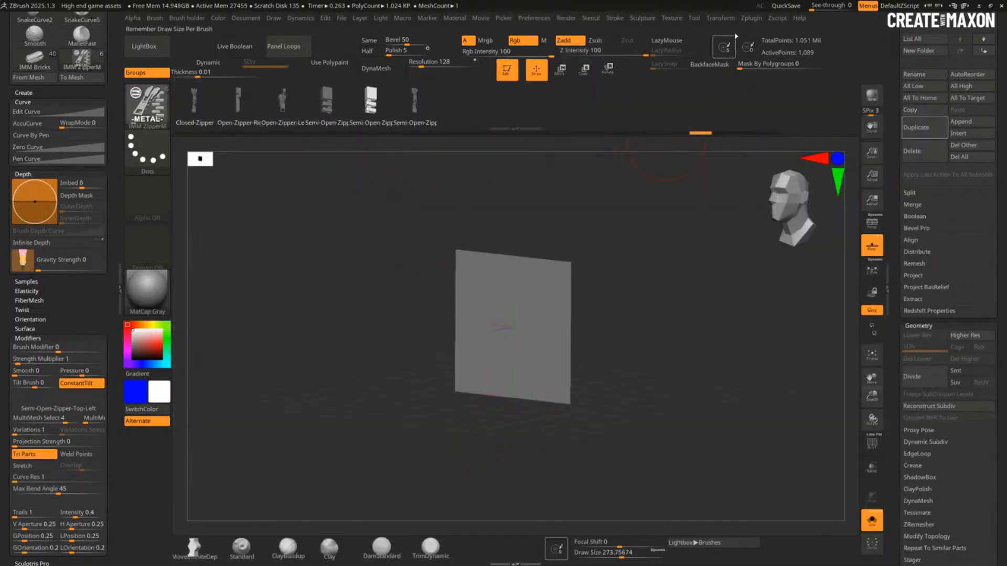
Step: Show the Curve stroke settings of the zipper brush and set the draw size to about 121
left_click(693, 18)
mouse_move(716, 22)
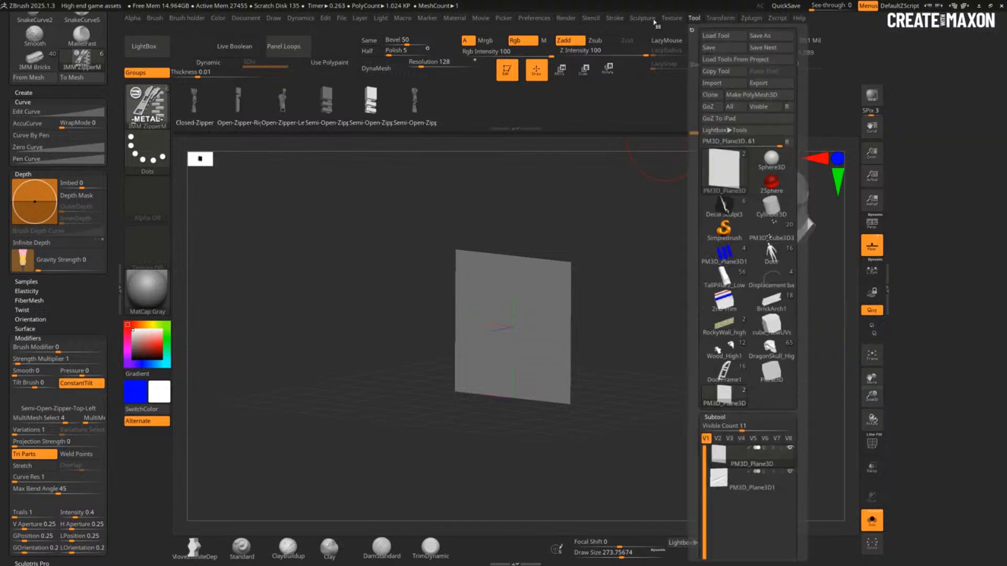
mouse_move(615, 21)
left_click(646, 254)
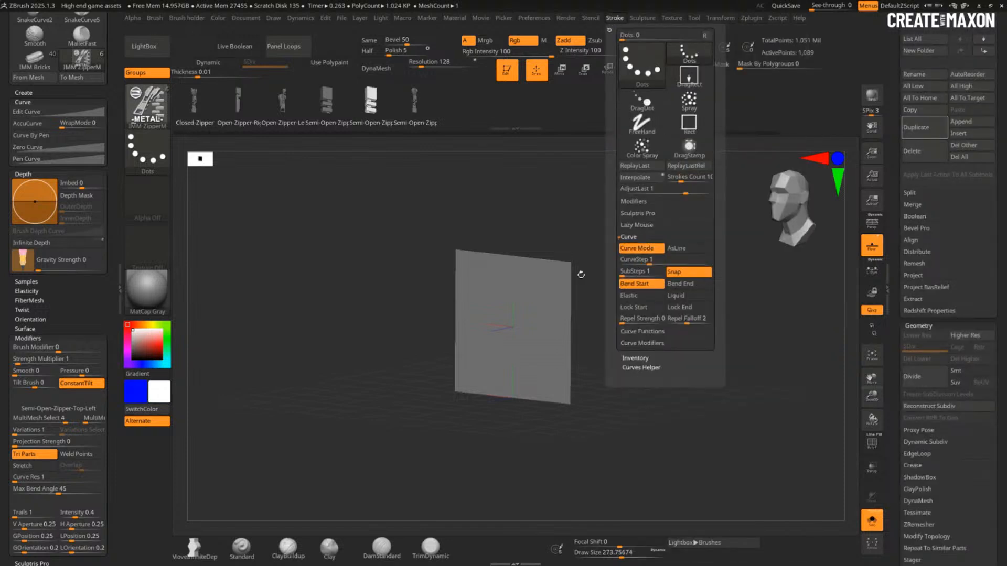
key("s")
Step: Try drawing a winding zipper curve from the plane, reshape and extend it, and undo the whole curve
mouse_move(498, 303)
left_mouse_down()
mouse_move(475, 304)
mouse_move(619, 245)
mouse_move(716, 365)
left_mouse_up()
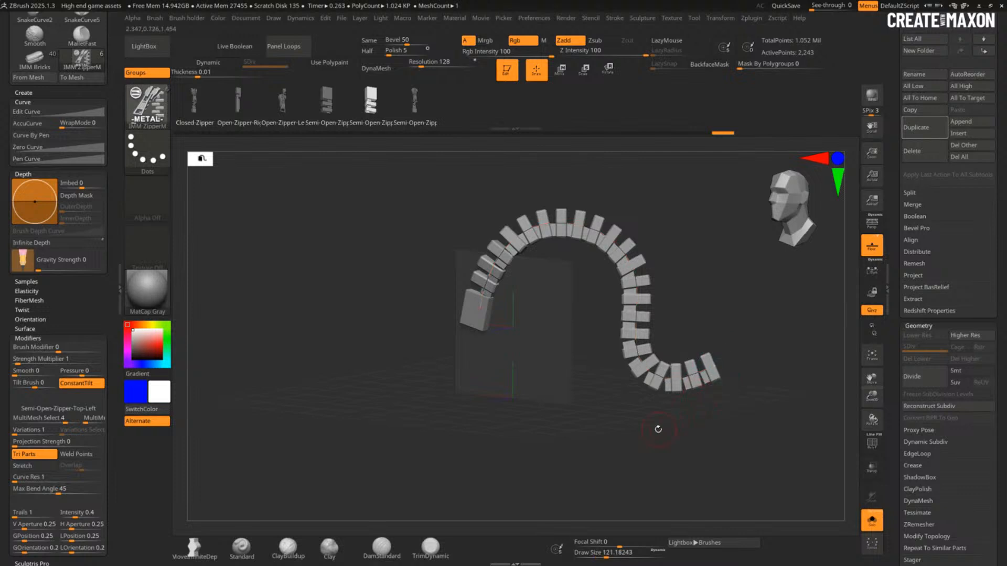
left_click_drag(659, 430, 577, 458)
mouse_move(496, 261)
left_mouse_down()
mouse_move(495, 271)
mouse_move(509, 253)
left_mouse_up()
mouse_move(606, 260)
left_mouse_down()
mouse_move(632, 260)
mouse_move(537, 149)
mouse_move(396, 405)
mouse_move(703, 270)
mouse_move(277, 410)
mouse_move(661, 210)
mouse_move(515, 443)
mouse_move(315, 250)
mouse_move(336, 357)
left_mouse_up()
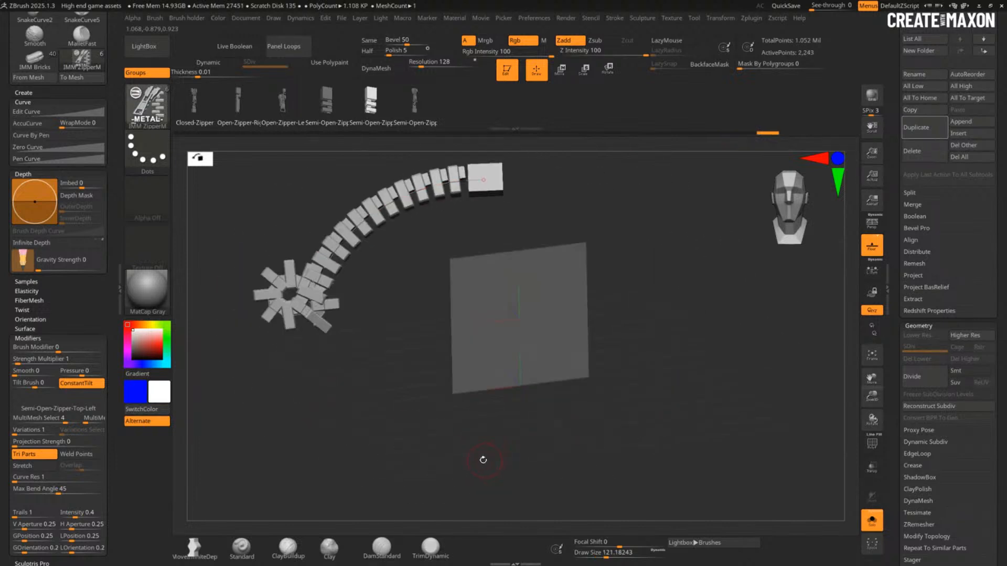
key("ctrl")
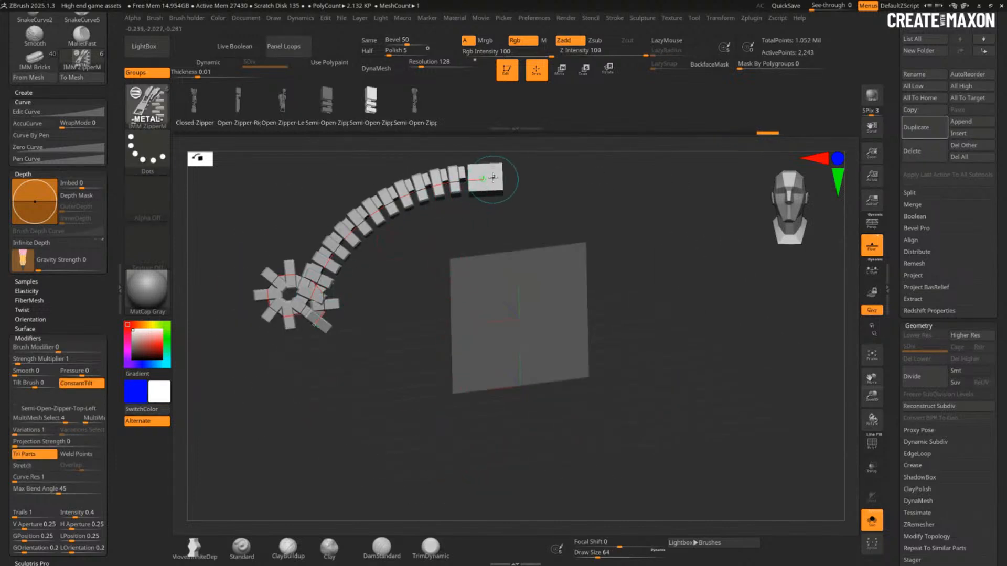
mouse_move(500, 183)
left_mouse_down()
mouse_move(543, 315)
mouse_move(481, 410)
left_mouse_up()
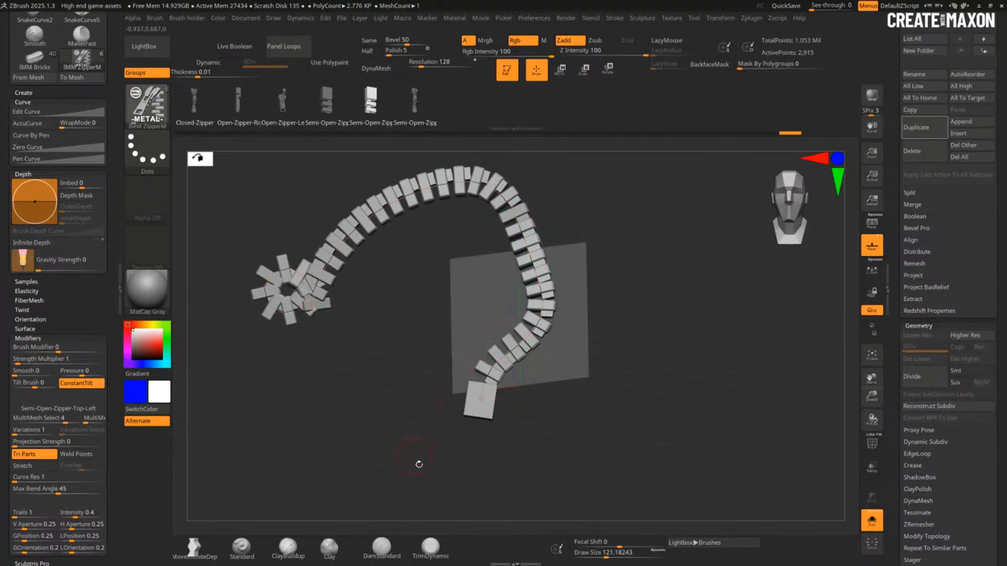
key("ctrl+z")
key("ctrl+z")
key("ctrl+z")
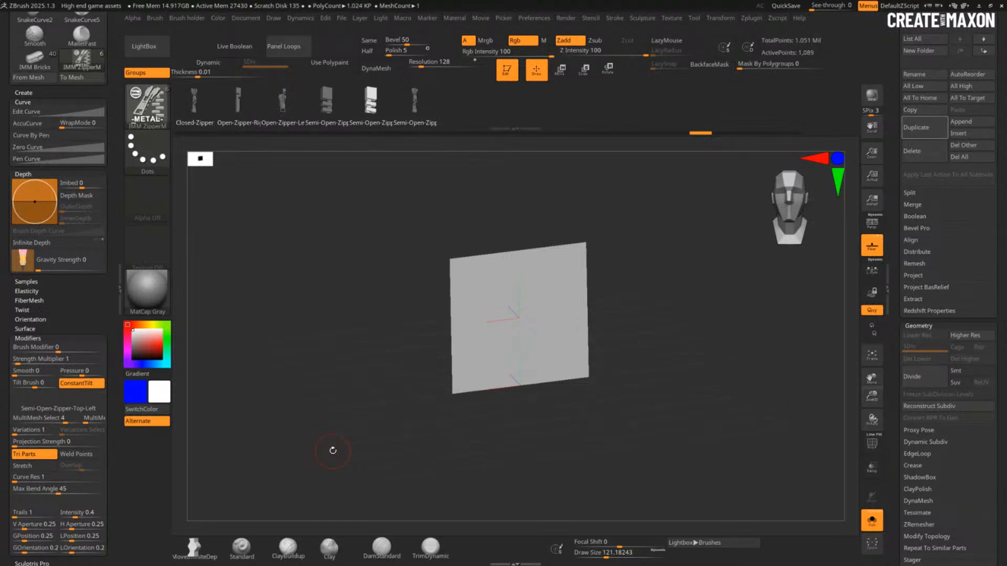
Step: Load the IMM Train brush from the insert-mesh brushes in the LightBox library
left_click_drag(645, 356, 477, 203)
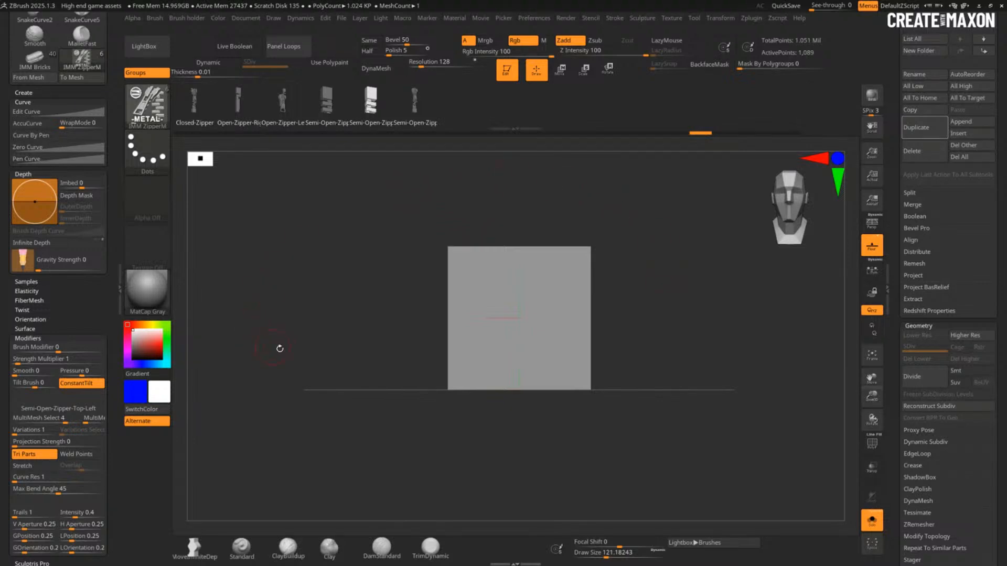
key("b")
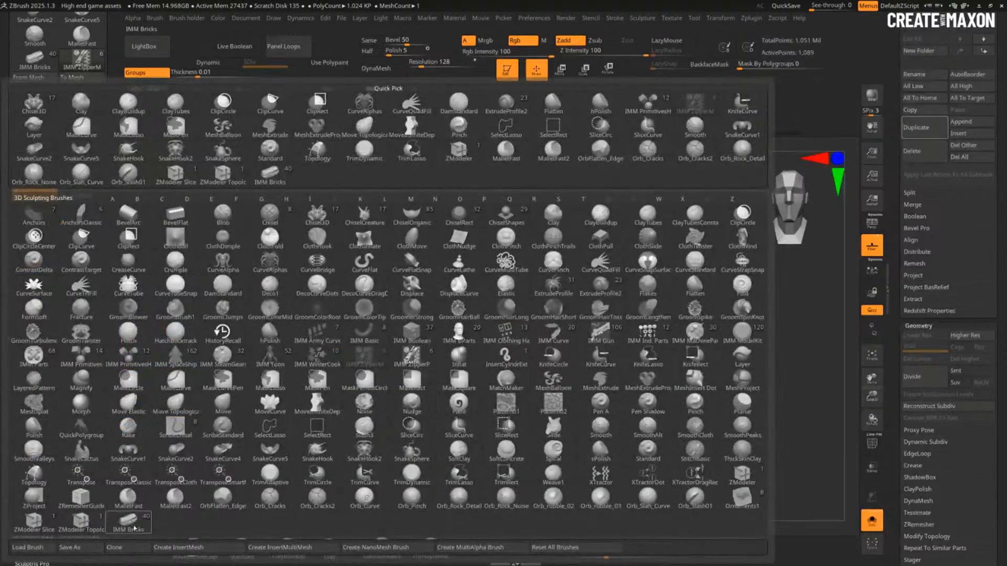
left_click(126, 523)
left_click(146, 46)
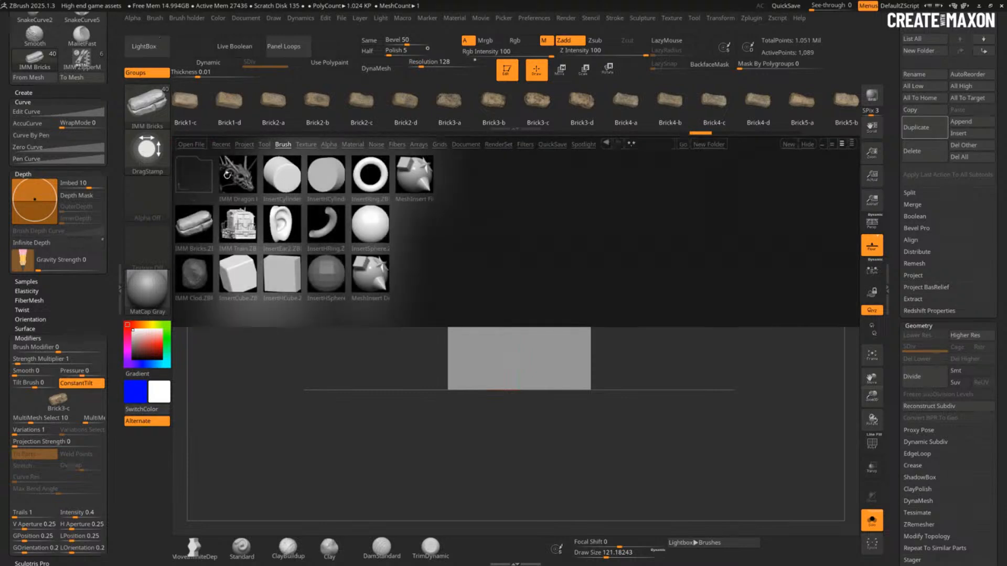
left_click(284, 145)
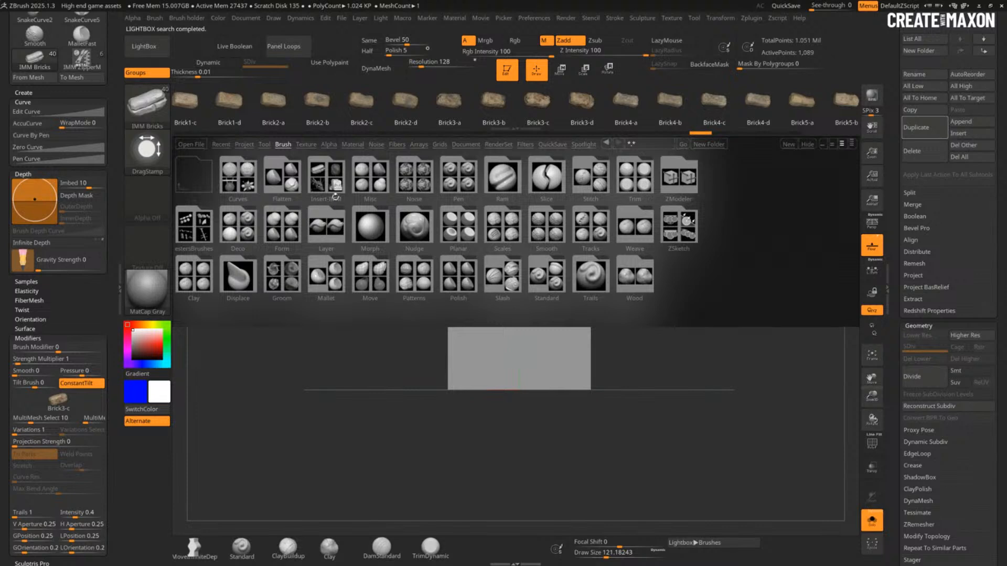
left_click(335, 179)
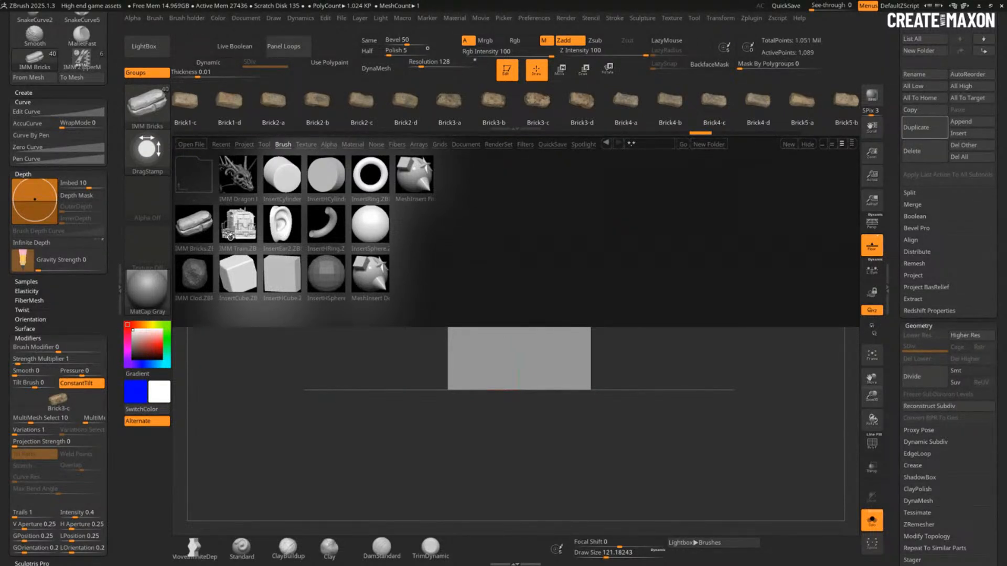
left_click(234, 230)
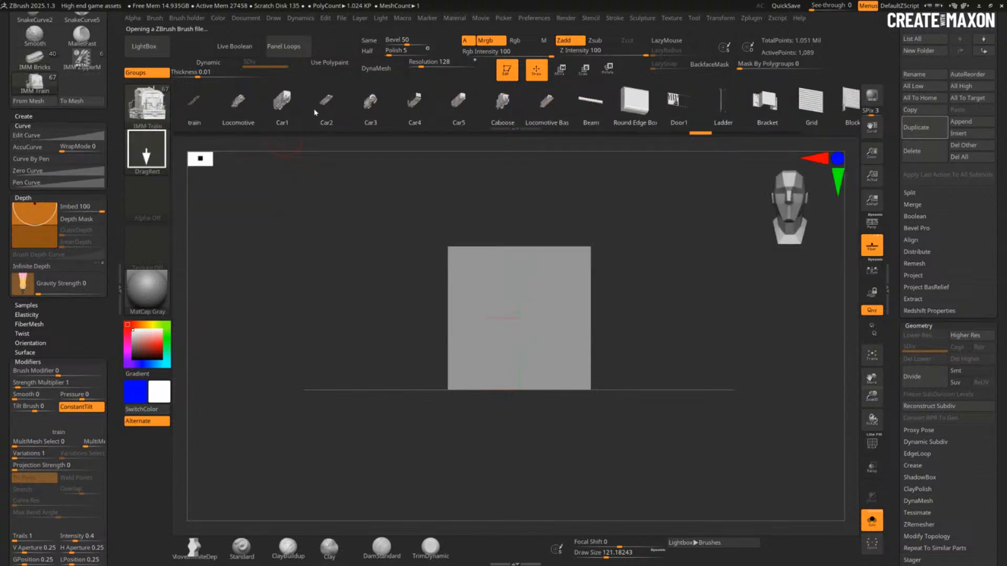
Step: Try drawing the train brush's Caboose mesh onto the plane, look at it from the side, and undo it
mouse_move(692, 120)
left_mouse_down()
mouse_move(175, 144)
mouse_move(315, 152)
left_mouse_up()
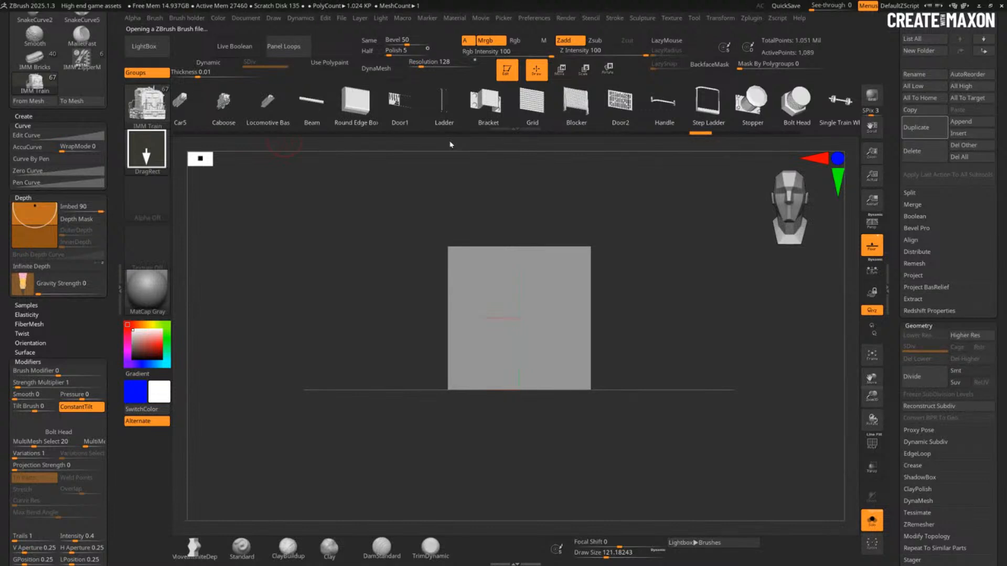
left_click(244, 111)
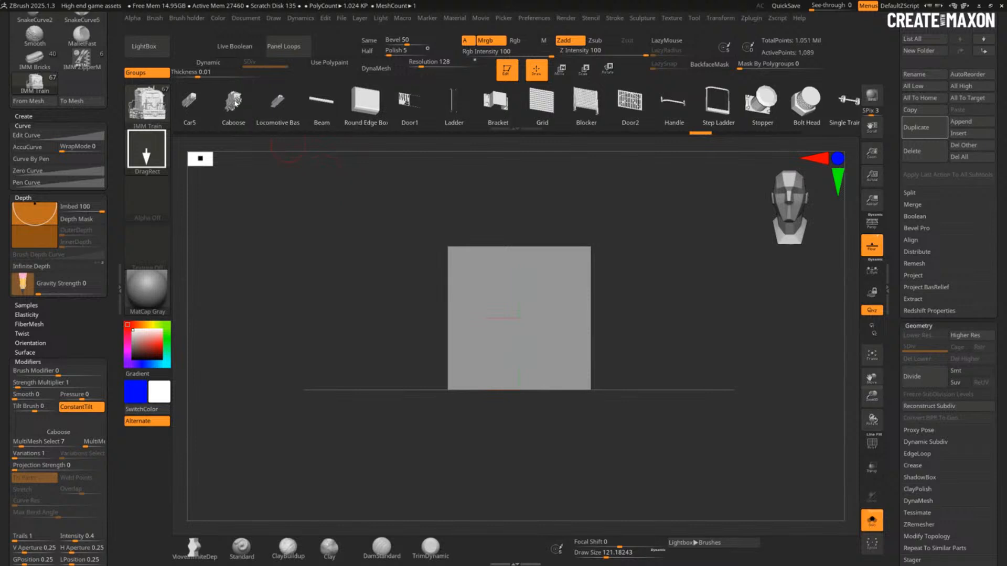
left_click_drag(523, 310, 369, 383)
left_click_drag(468, 389, 403, 382)
key("ctrl+z")
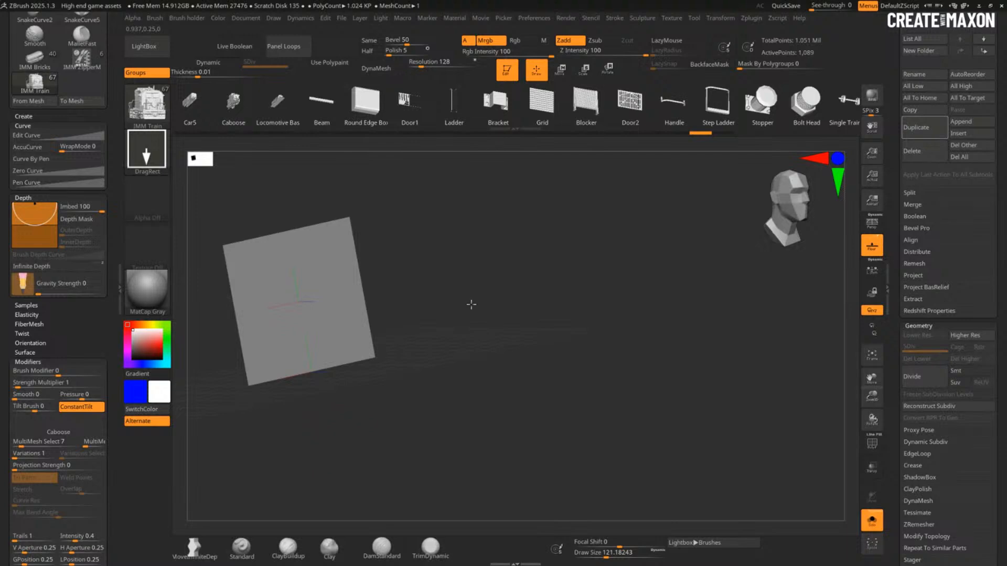
Step: Return to a straight front view of the plane and switch back to the IMM Bricks brush
left_click_drag(471, 304, 511, 302, "shift")
left_click_drag(510, 301, 617, 278, "alt")
left_click(150, 107)
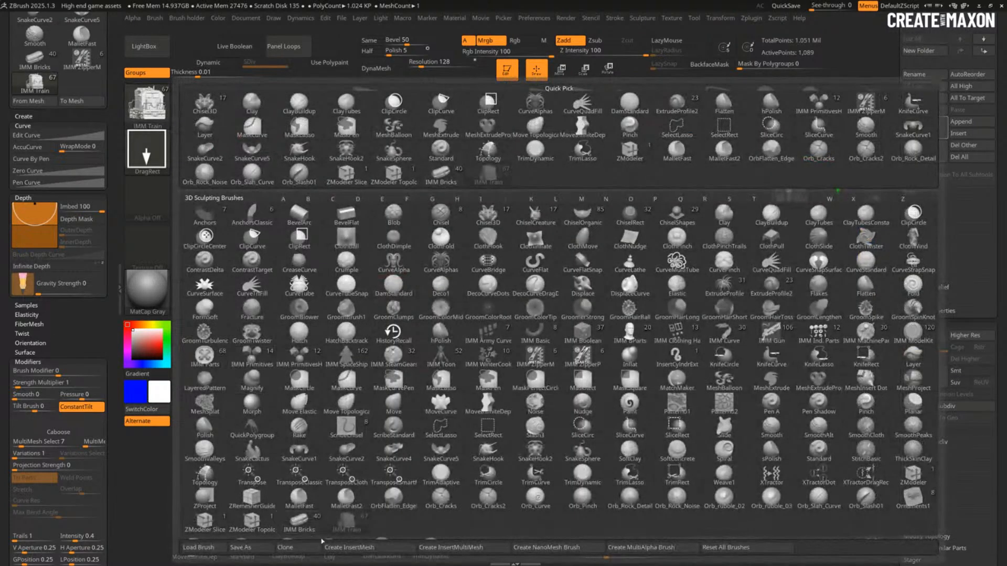
left_click(299, 522)
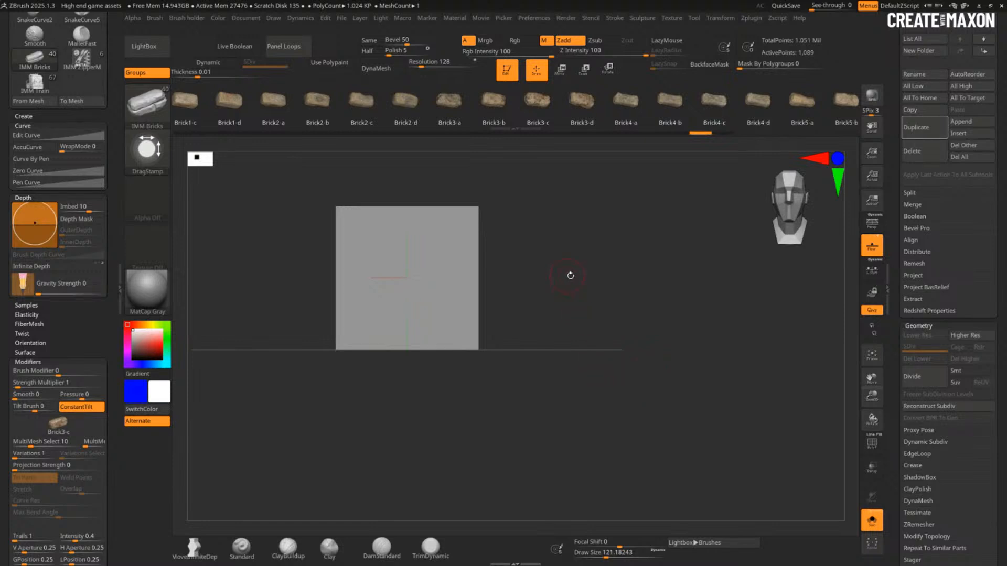
Step: Try stamping two bricks side by side on the upper half of the plane, and undo both
left_click_drag(571, 276, 622, 291, "alt")
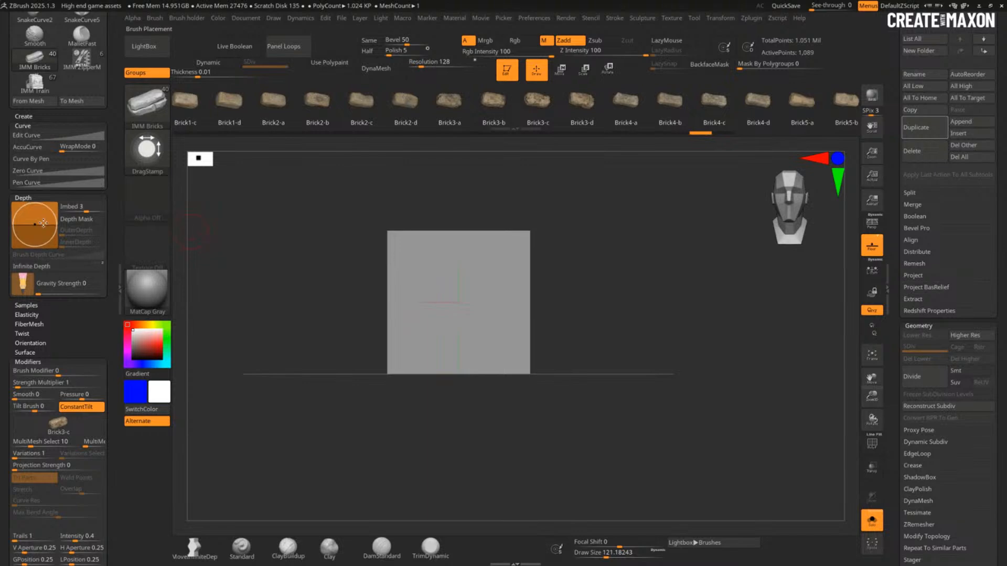
left_click_drag(445, 279, 464, 317)
left_click_drag(499, 284, 488, 321)
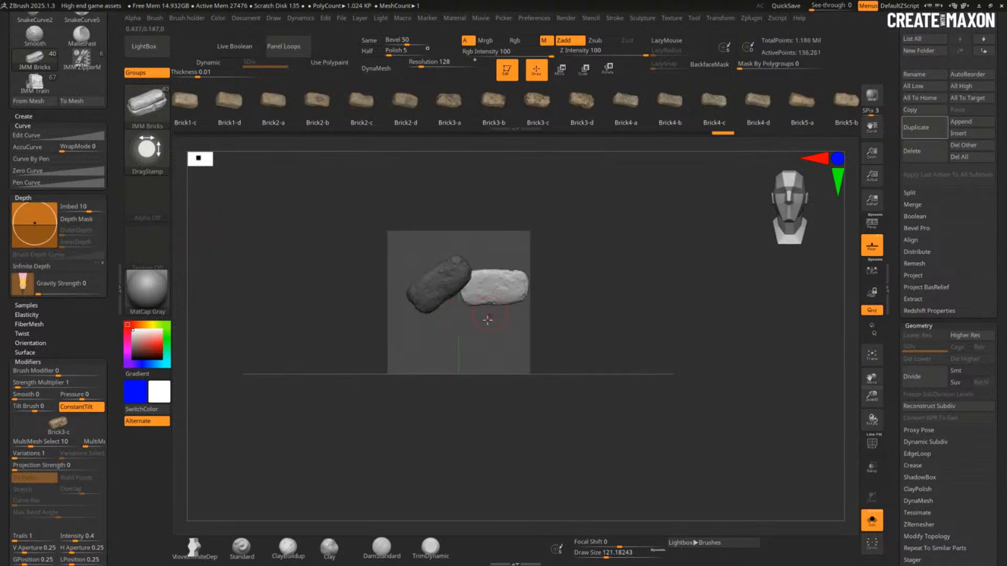
key("ctrl+z")
key("ctrl+z")
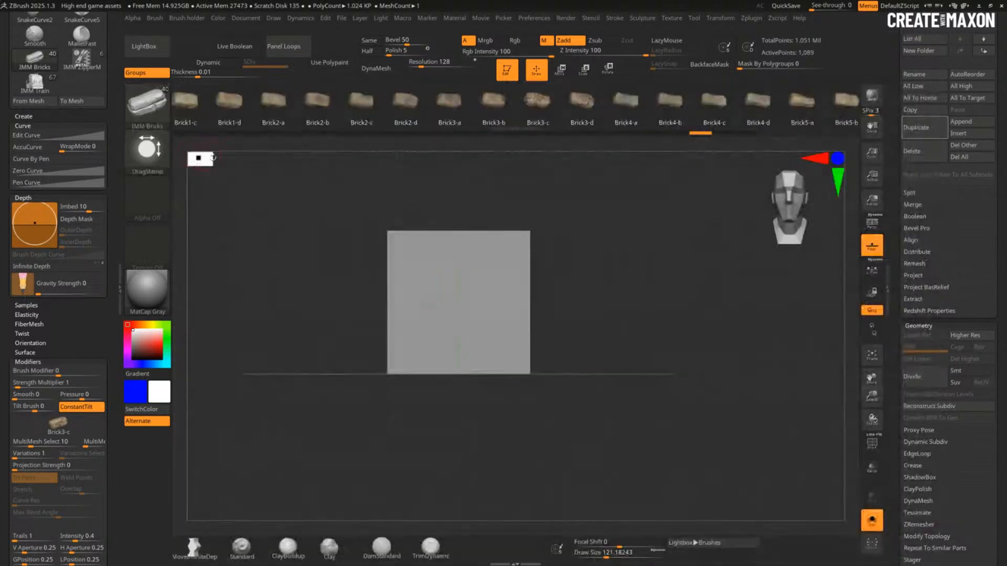
Step: Select the Brick2-d mesh and change the brush's stroke type to DragRect
left_click(148, 121)
left_click(399, 107)
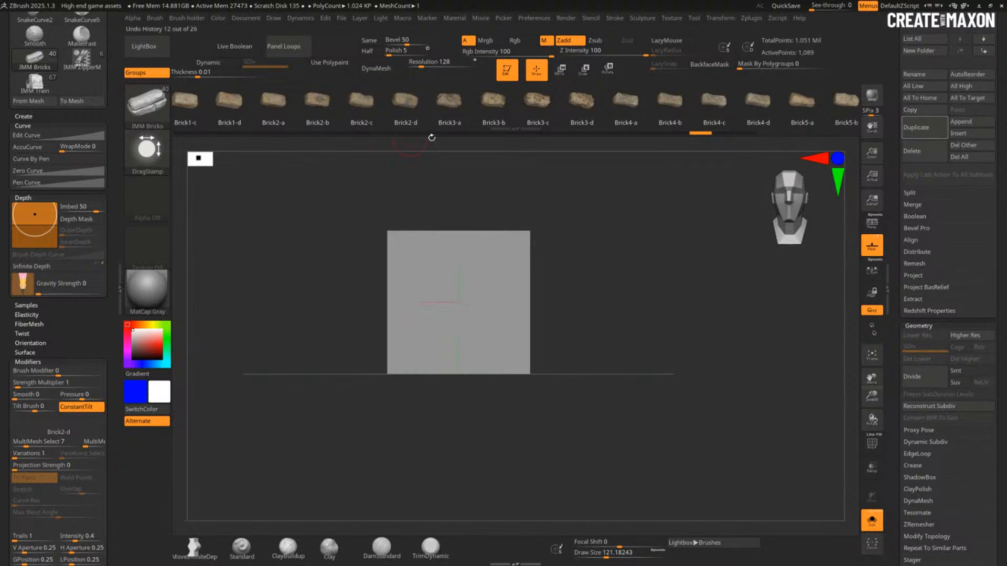
left_click(153, 149)
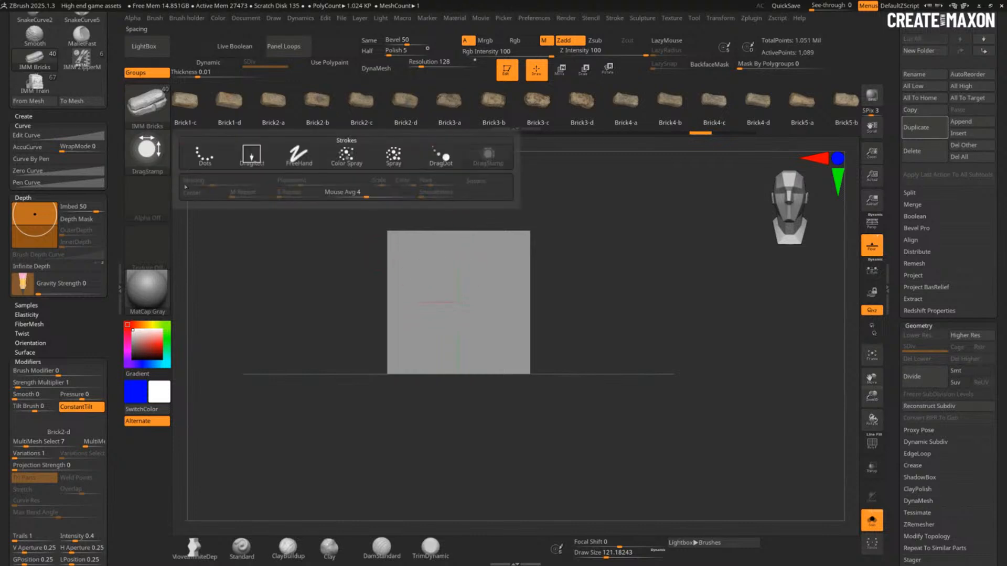
left_click(252, 157)
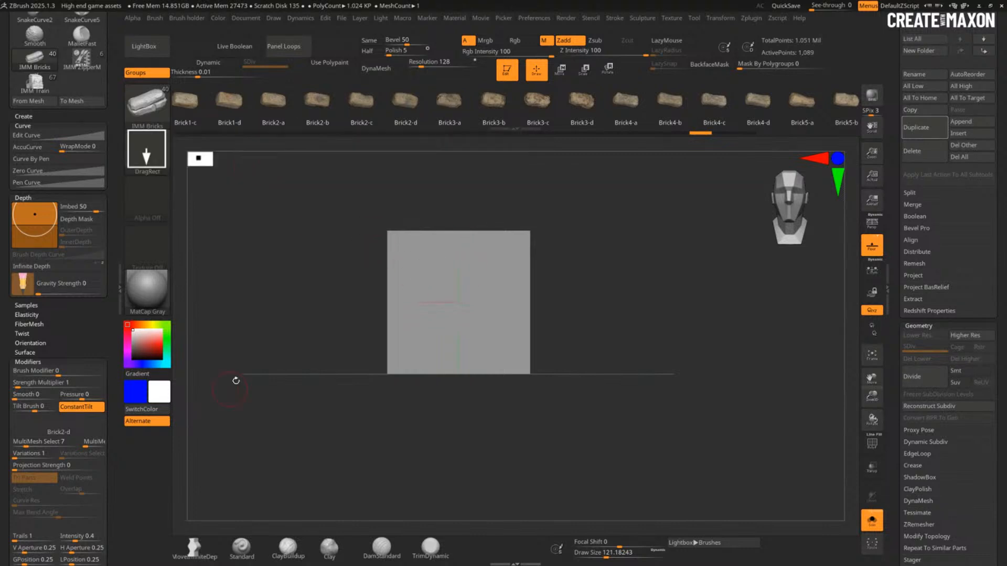
Step: Set the MultiMesh Selector to 1 and draw six bricks of varying size and rotation across the plane
left_click(91, 442)
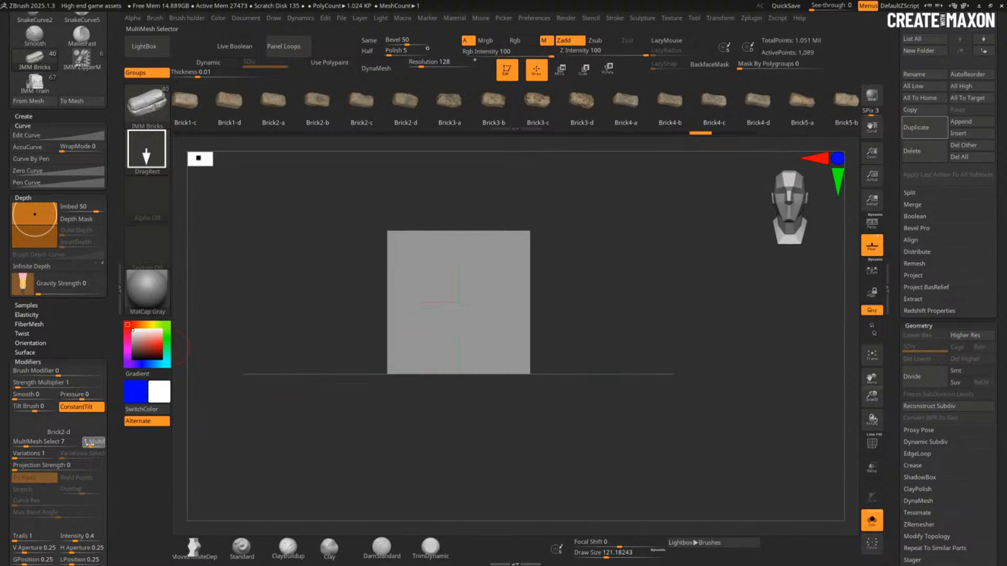
left_click_drag(404, 269, 405, 302)
left_click_drag(459, 276, 461, 303)
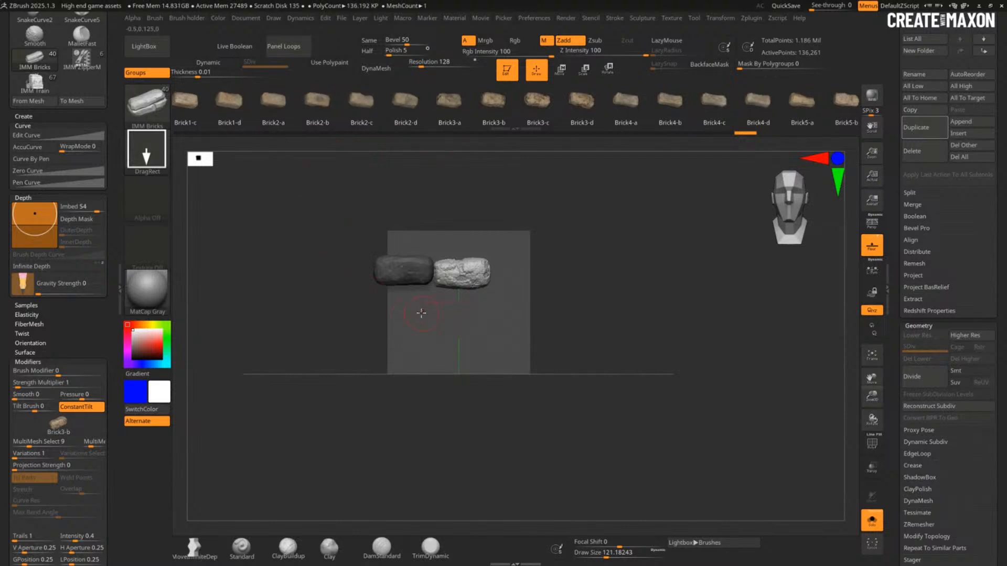
left_click_drag(420, 316, 431, 344)
left_click_drag(478, 319, 415, 394)
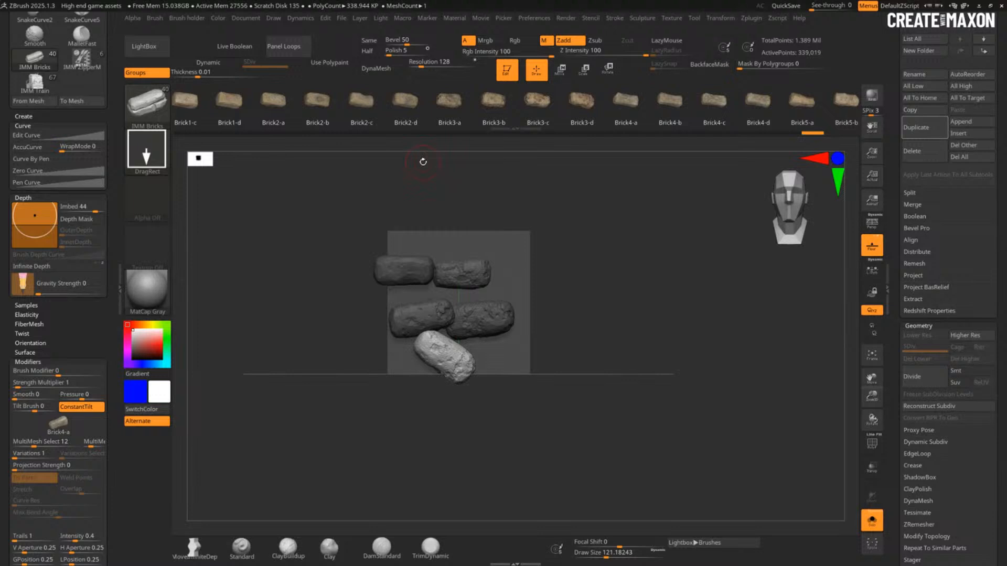
left_click_drag(508, 255, 511, 281)
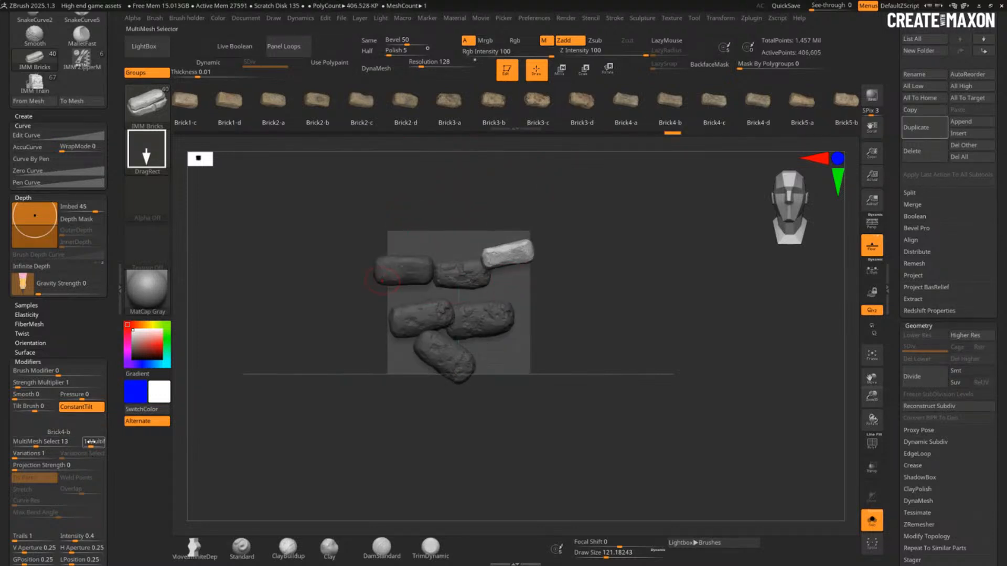
Step: Set the MultiMesh Selector of the brick brush to 2 and switch to the IMM Primitives brush
key("ctrl")
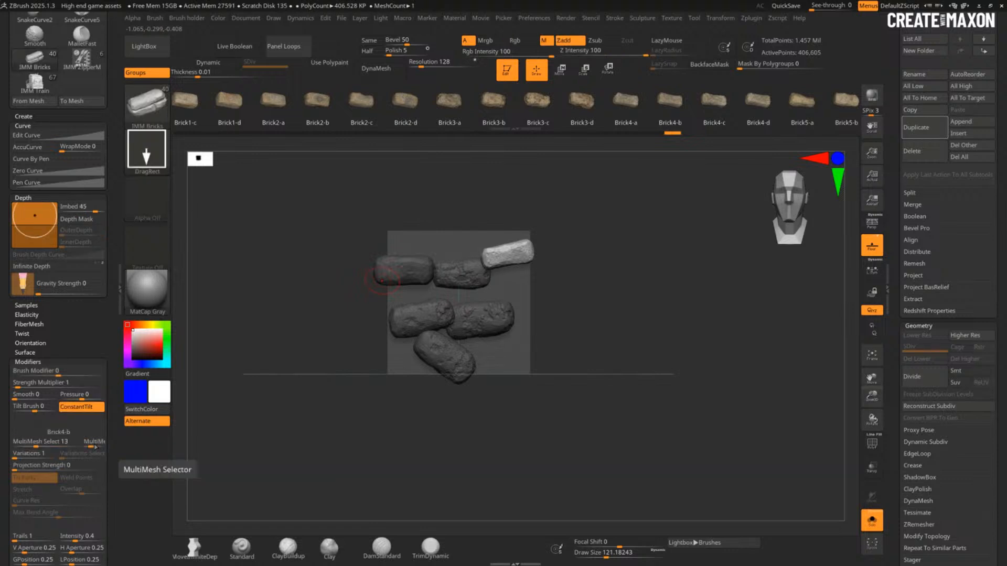
left_click_drag(91, 442, 96, 443)
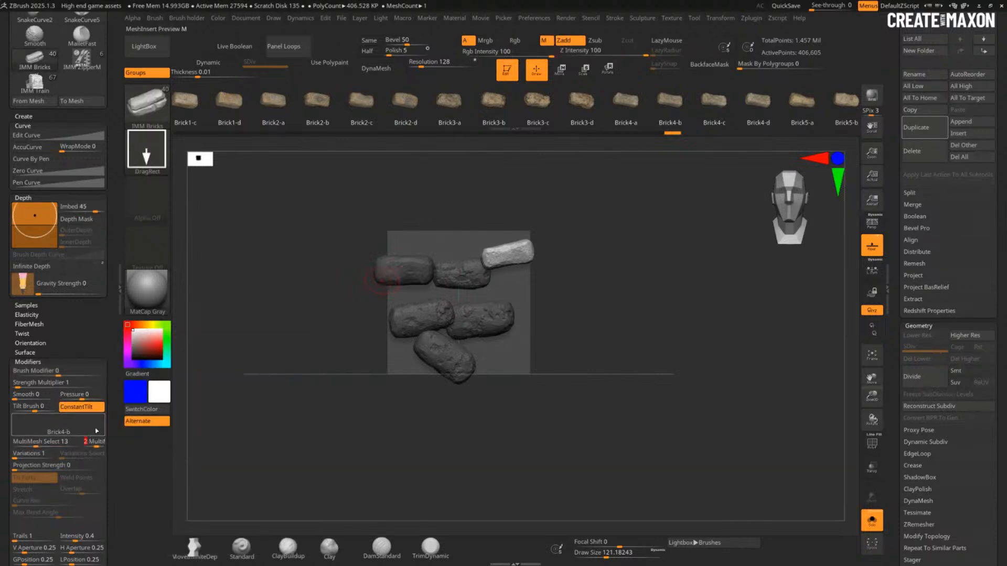
left_click(148, 107)
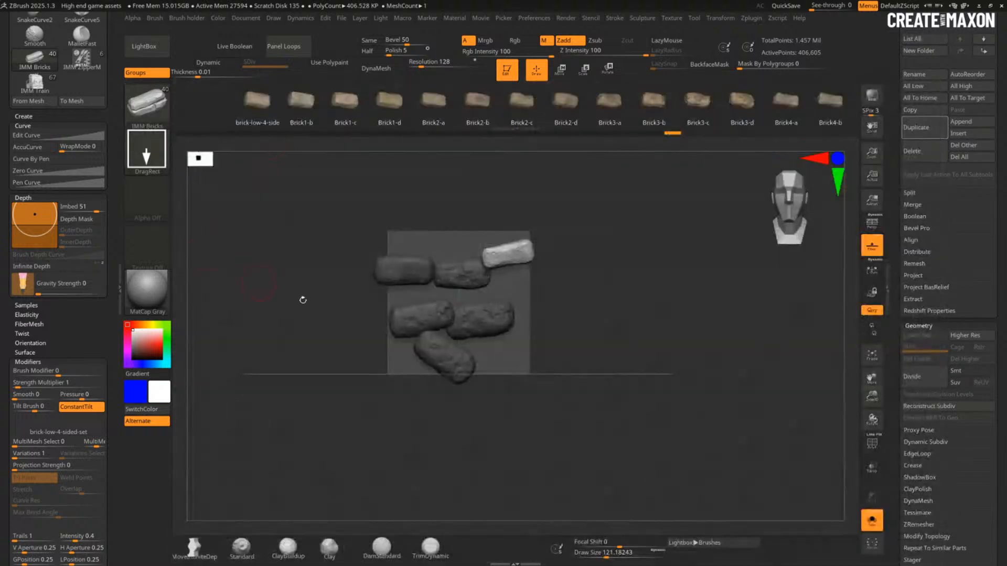
left_click(147, 107)
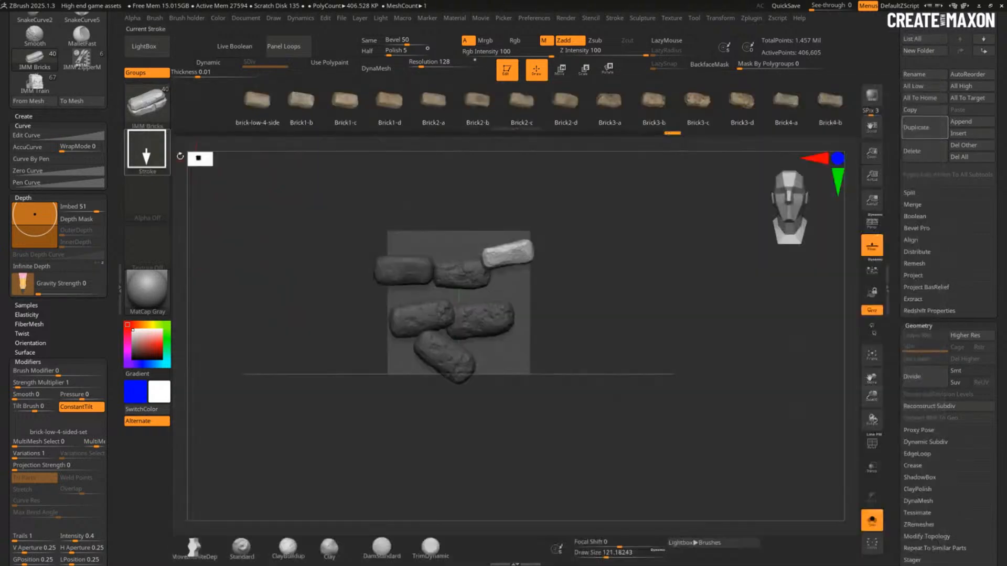
left_click(147, 107)
key("i")
key("b")
left_click(152, 105)
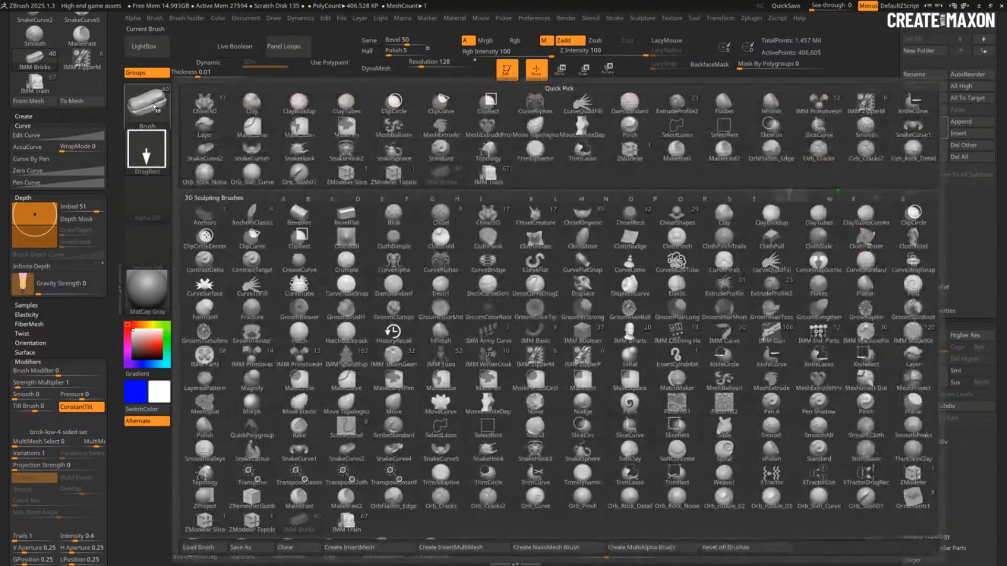
left_click(152, 103)
key("i")
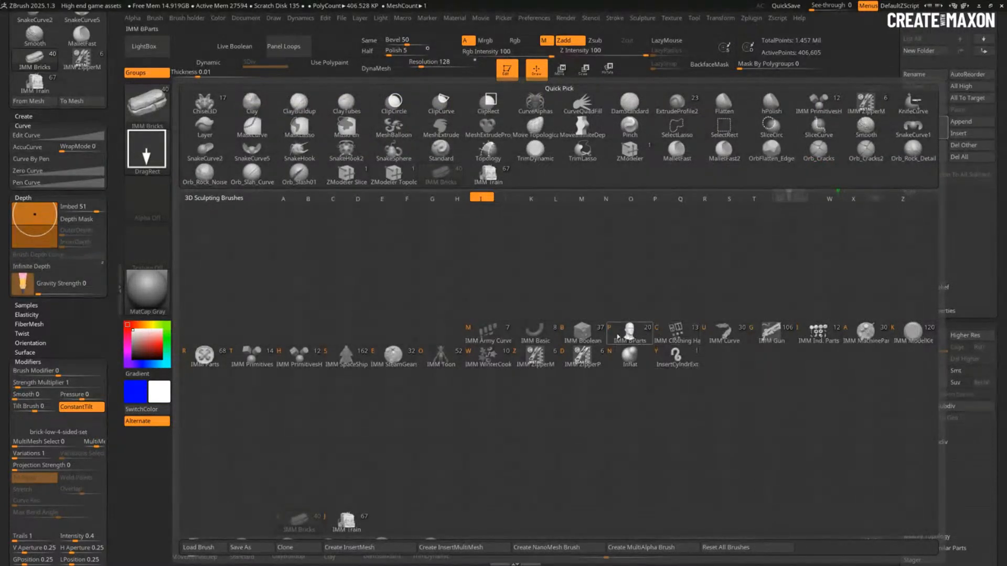
left_click(248, 359)
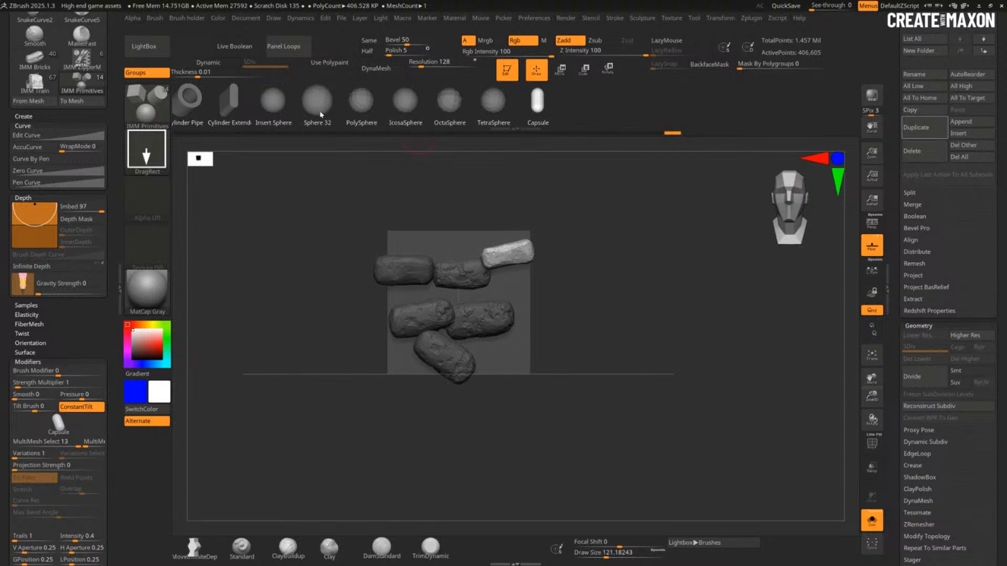
Step: Starting from Sphere 32 with the MultiMesh Selector at 1, draw five spheres and a capsule over the bricks
left_click(321, 123)
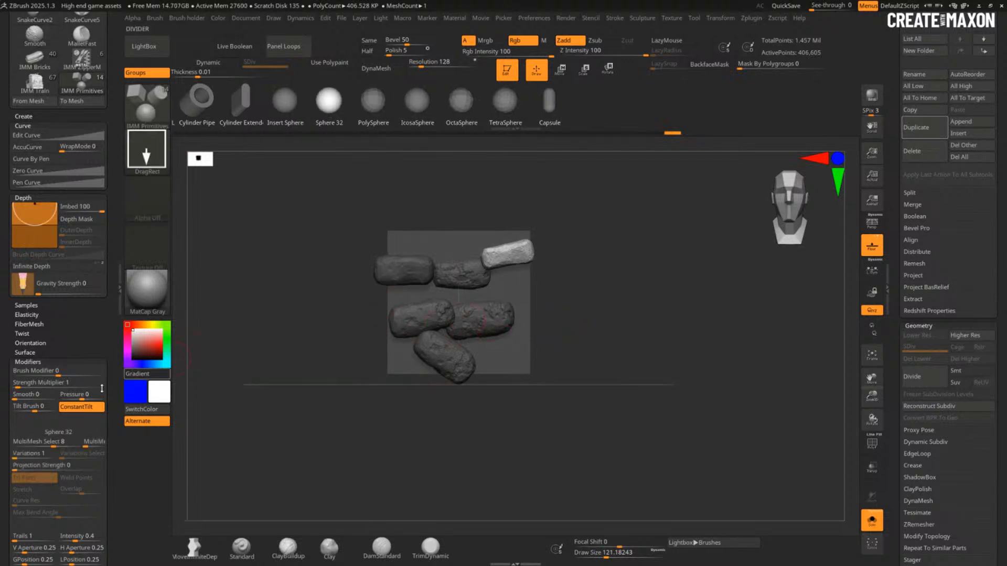
left_click(88, 442)
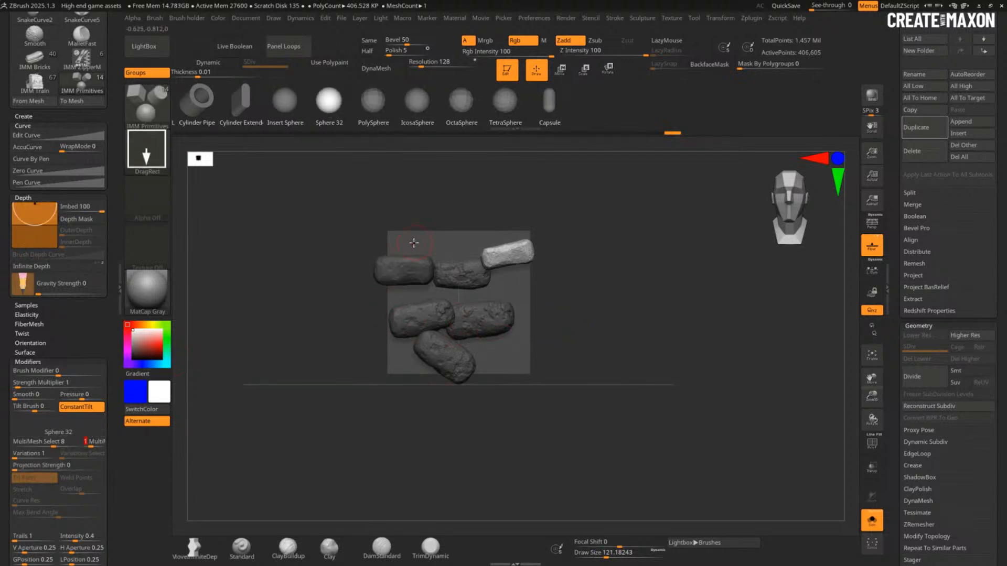
left_click_drag(411, 244, 415, 270)
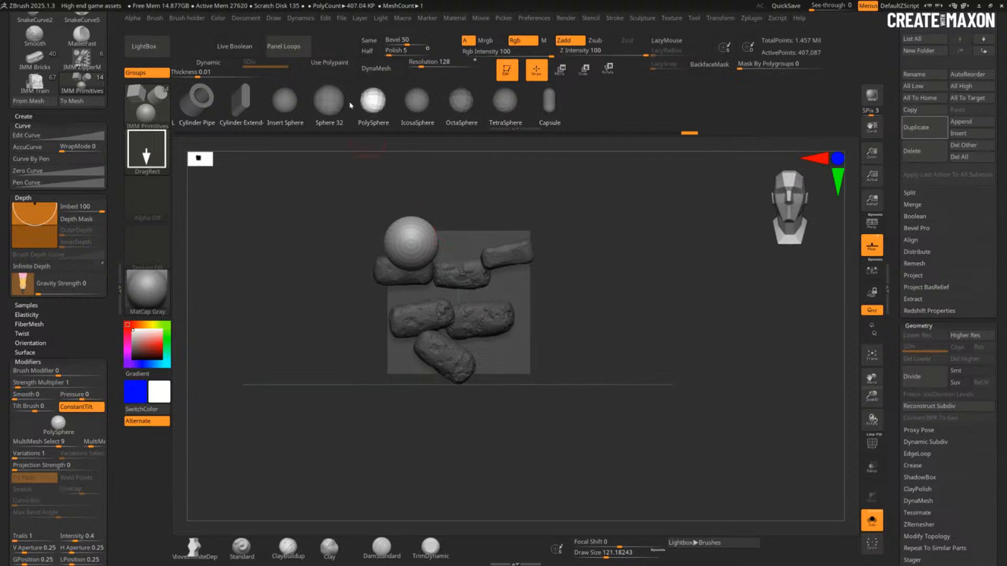
left_click(379, 108)
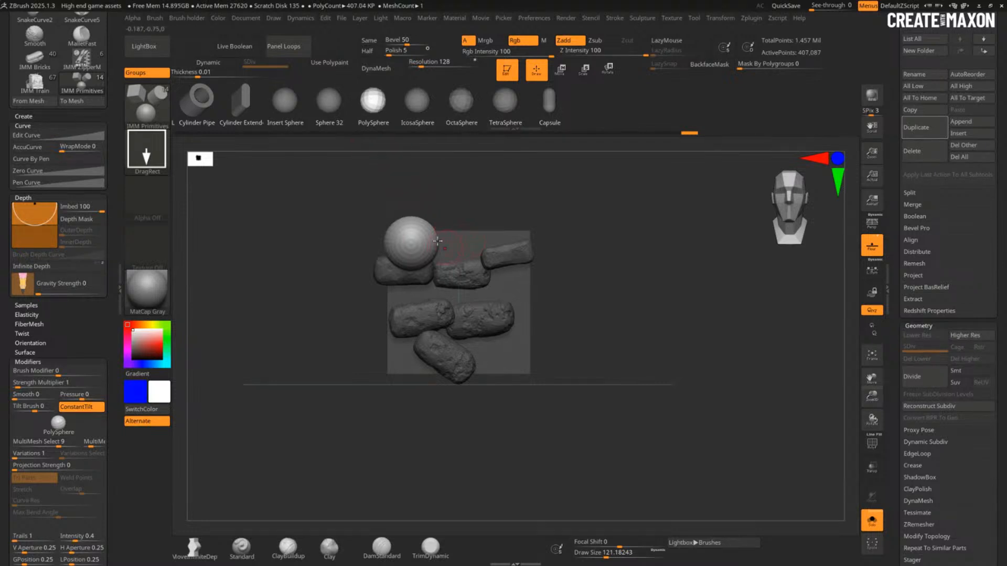
left_click(416, 101)
left_click_drag(455, 247, 492, 250)
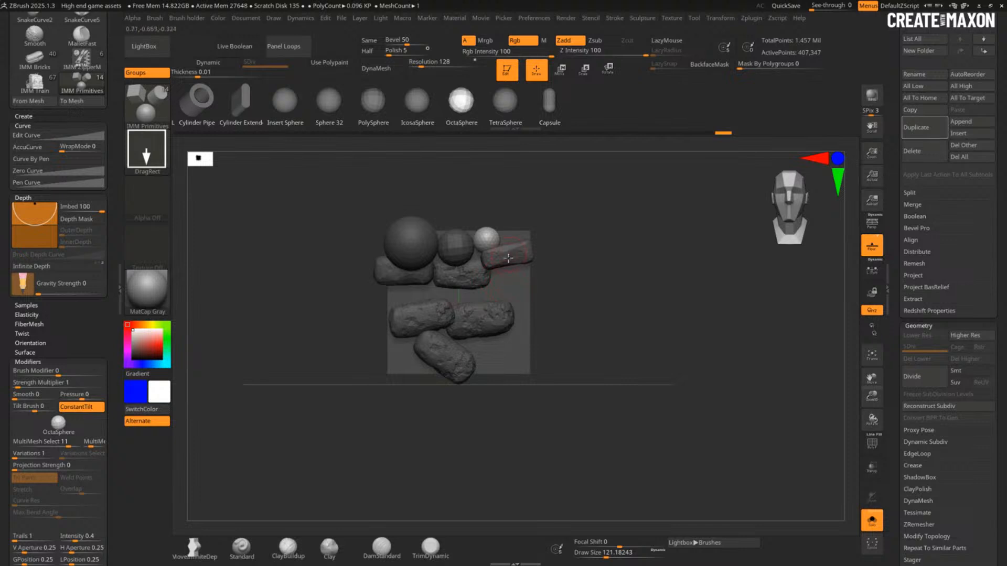
left_click_drag(511, 289, 505, 325)
left_click_drag(455, 299, 391, 407)
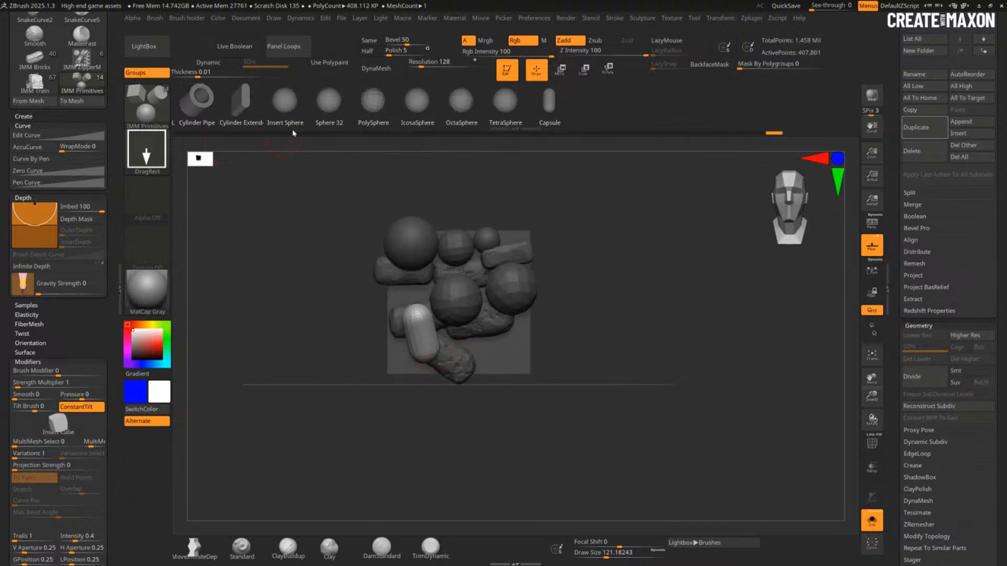
Step: Undo the spheres and the capsule drawn over the bricks
key("ctrl+z")
key("ctrl+z")
key("ctrl+z")
key("ctrl+z")
key("ctrl+z")
key("ctrl+z")
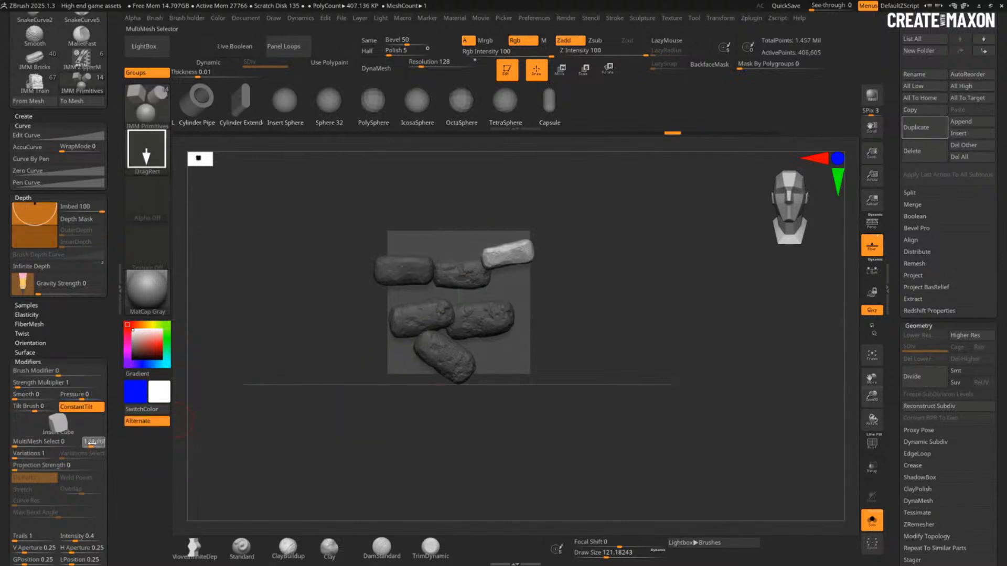
Step: Draw a cube, a capsule and several spheres over the bricks, setting the MultiMesh Selector to 3 along the way
left_click_drag(401, 300, 403, 329)
left_click_drag(457, 277, 451, 348)
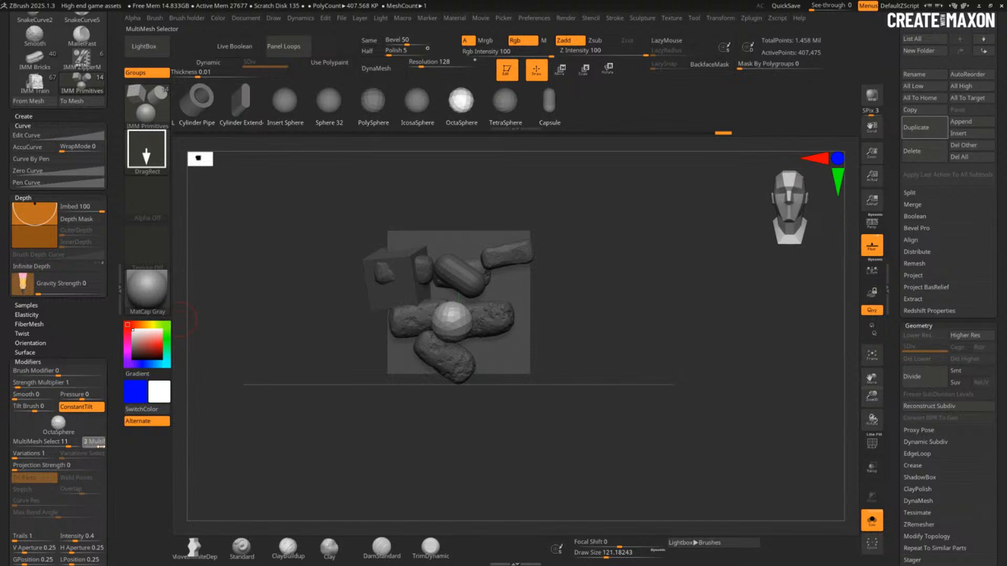
mouse_move(511, 312)
left_mouse_down()
mouse_move(498, 341)
mouse_move(458, 374)
left_mouse_up()
left_click_drag(481, 283, 483, 327)
left_click_drag(404, 354, 408, 329)
left_click_drag(408, 322, 451, 328)
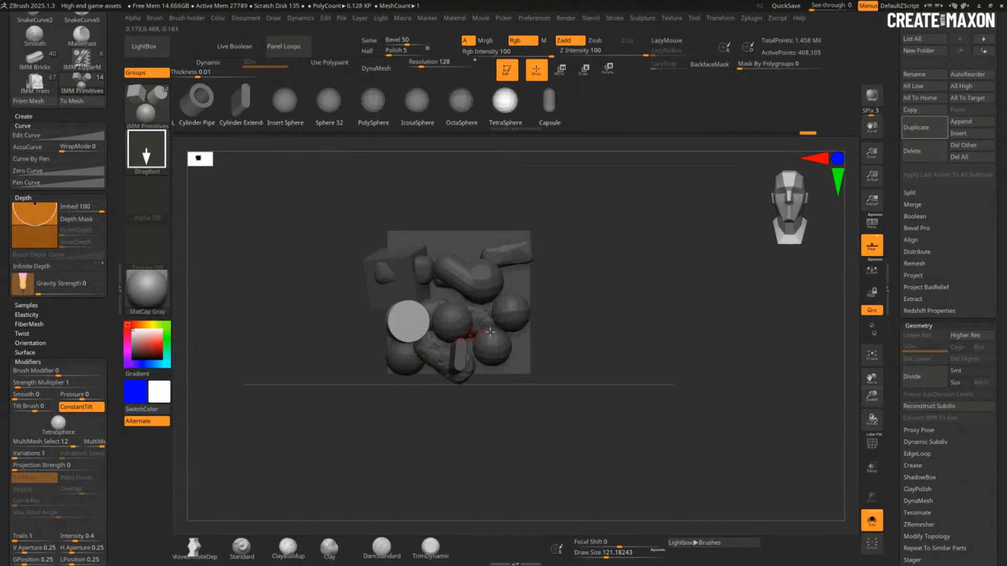
mouse_move(513, 300)
left_mouse_down()
mouse_move(531, 283)
mouse_move(517, 304)
left_mouse_up()
Step: Undo all the inserted primitives and bricks until only the bare plane is left
key("ctrl+z")
key("ctrl+z")
key("ctrl+z")
key("ctrl+z")
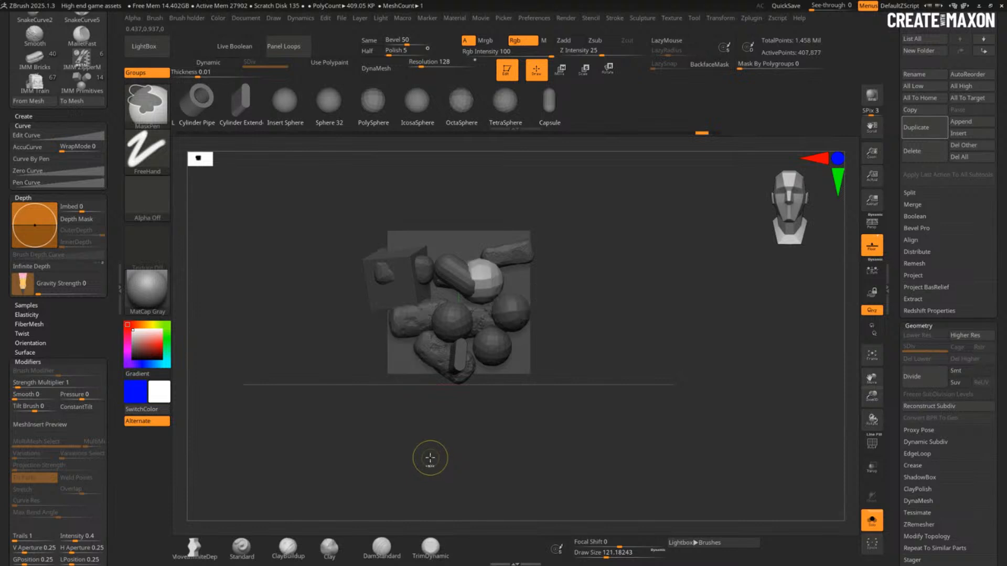
key("ctrl+z")
key("ctrl+z")
key("ctrl+z")
key("ctrl+z")
key("ctrl+z")
key("ctrl+z")
key("ctrl+z")
key("ctrl+z")
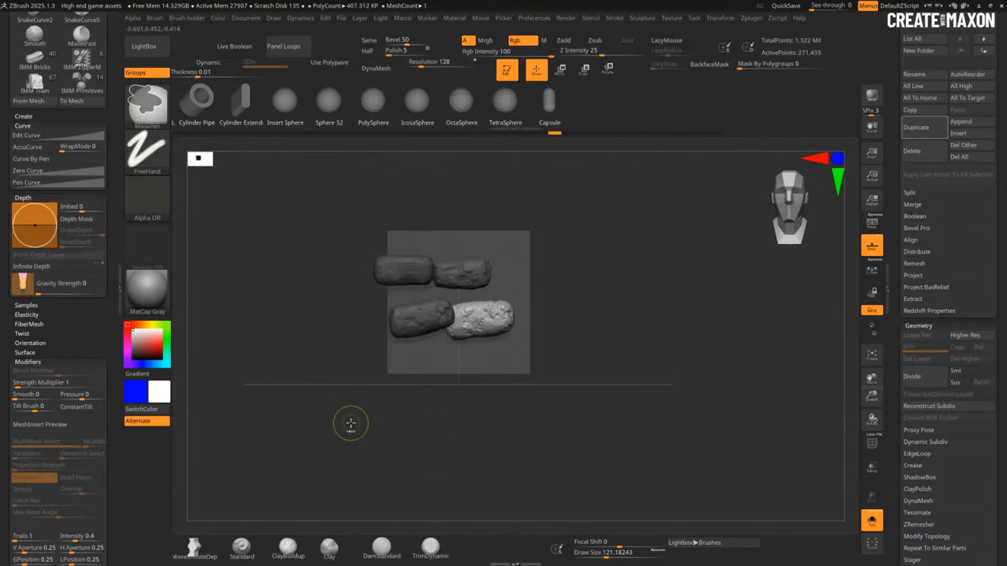
key("ctrl+z")
key("ctrl+z")
key("ctrl+z")
key("ctrl+z")
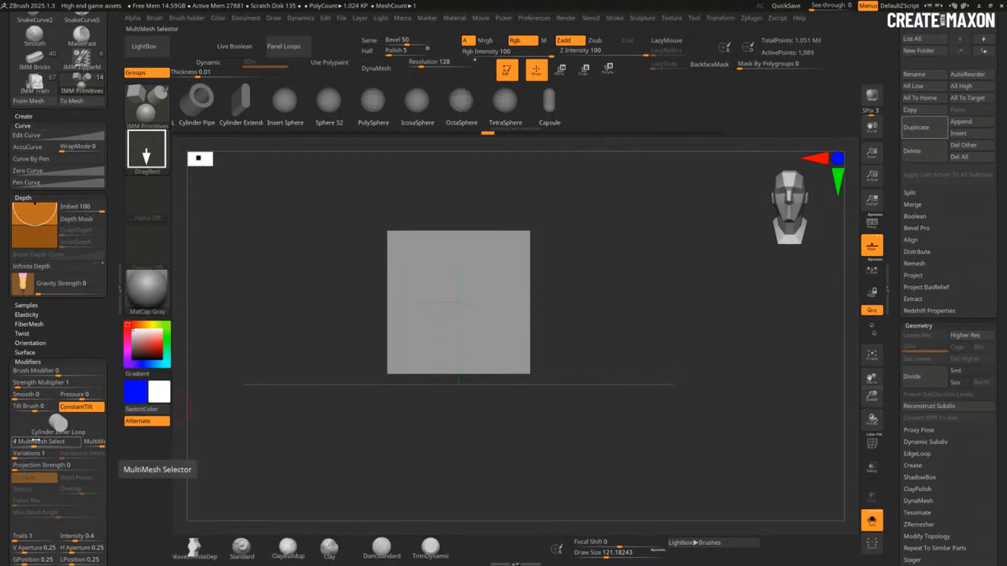
Step: Set Variations to 5 and the Variations Selector to 1 for the Cylinder Inner Loop mesh
left_click_drag(36, 441, 53, 442)
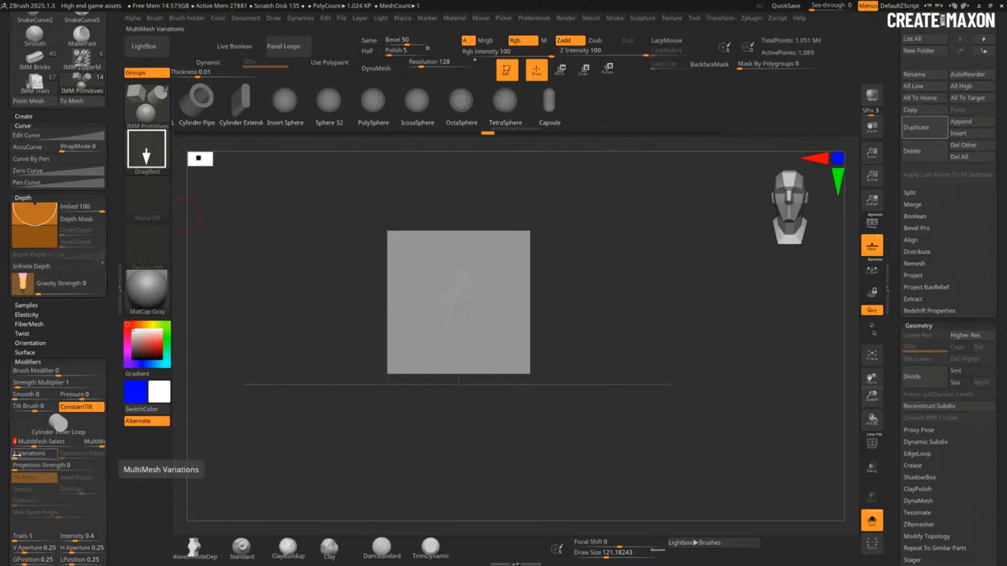
key("ctrl")
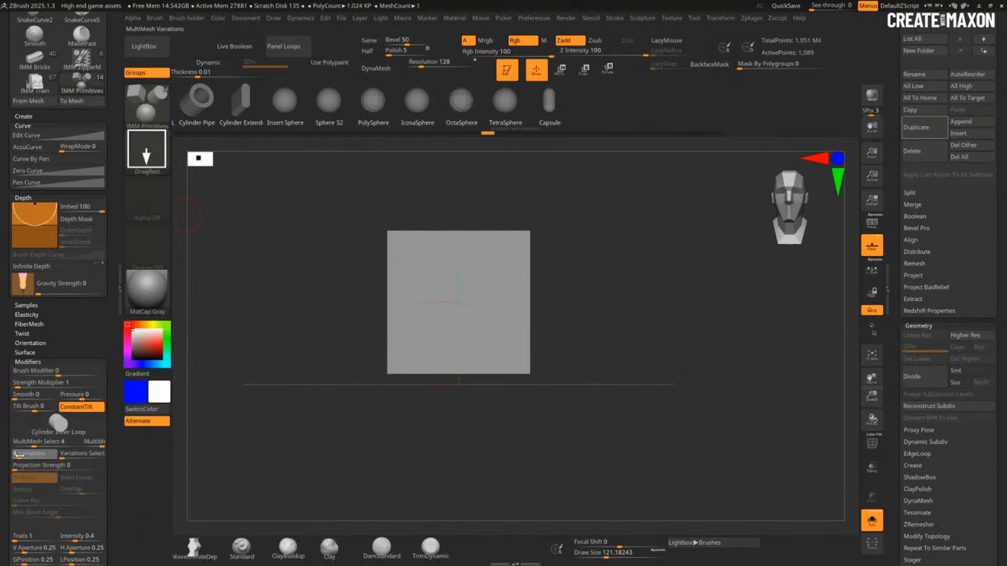
left_click_drag(19, 455, 21, 455)
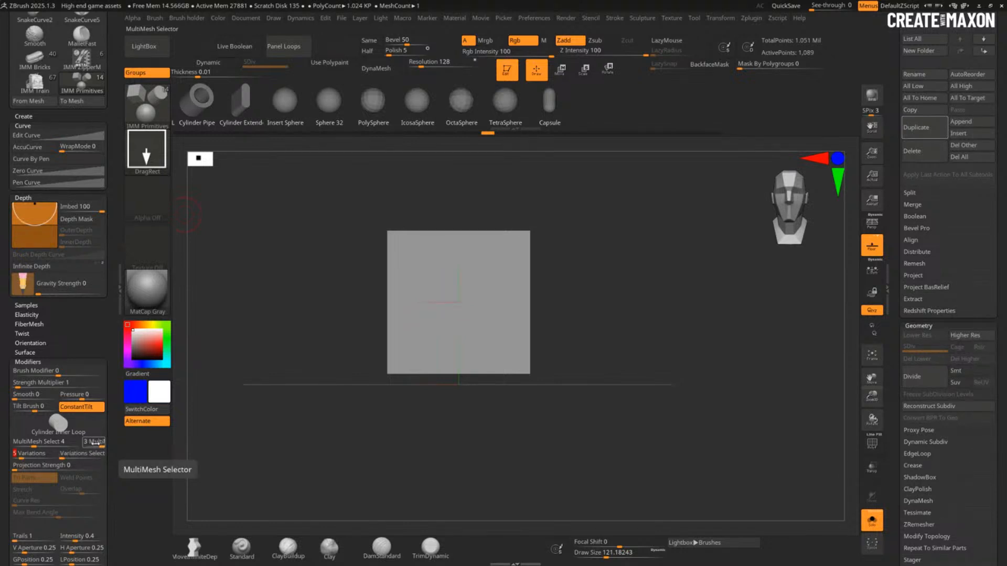
left_click_drag(68, 456, 75, 456)
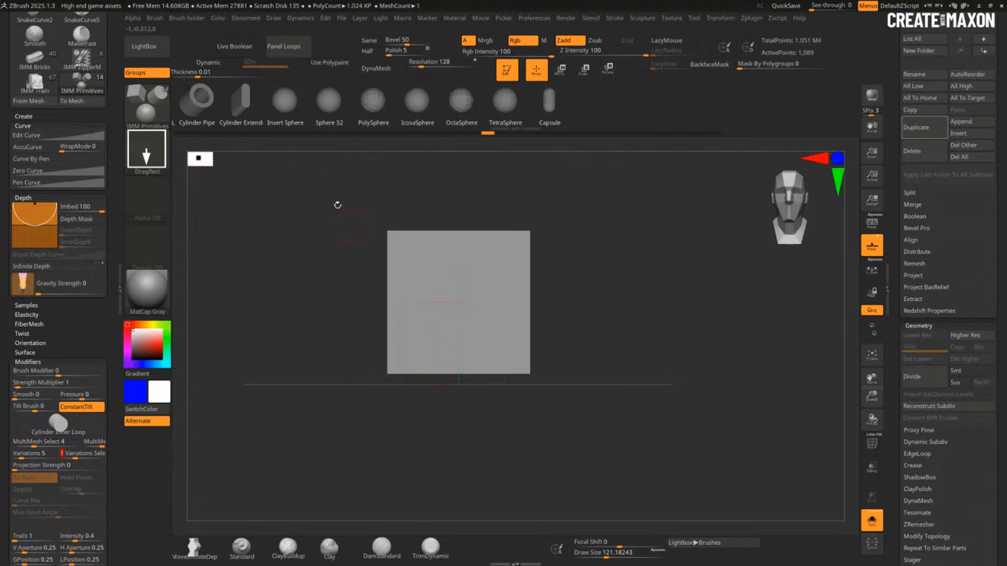
Step: Choose Cylinder Extended, set its Variations to 5 with the Variations Selector at 1, and draw five primitives on the plane
left_click(240, 101)
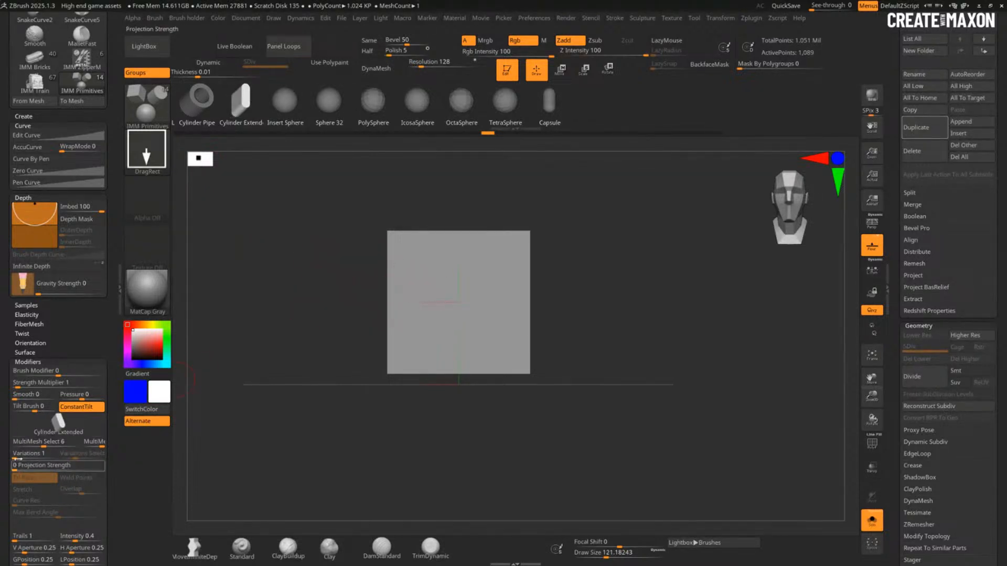
left_click_drag(15, 456, 17, 455)
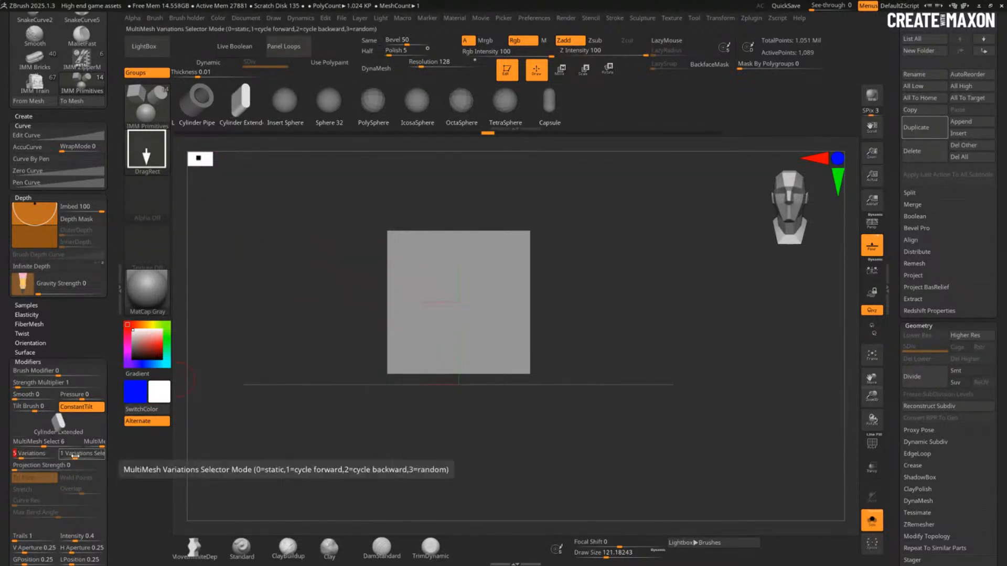
left_click_drag(410, 283, 412, 321)
mouse_move(456, 291)
left_mouse_down()
mouse_move(453, 316)
mouse_move(488, 310)
mouse_move(465, 353)
mouse_move(420, 355)
left_mouse_up()
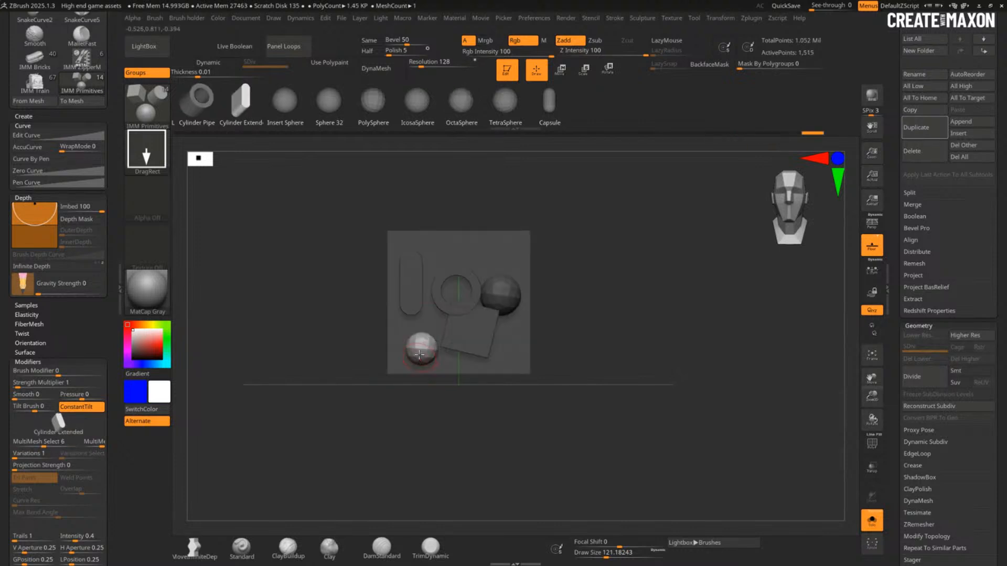
Step: Undo the five primitives drawn on the plane
key("ctrl+z")
key("ctrl+z")
key("ctrl+z")
key("ctrl+z")
key("ctrl+z")
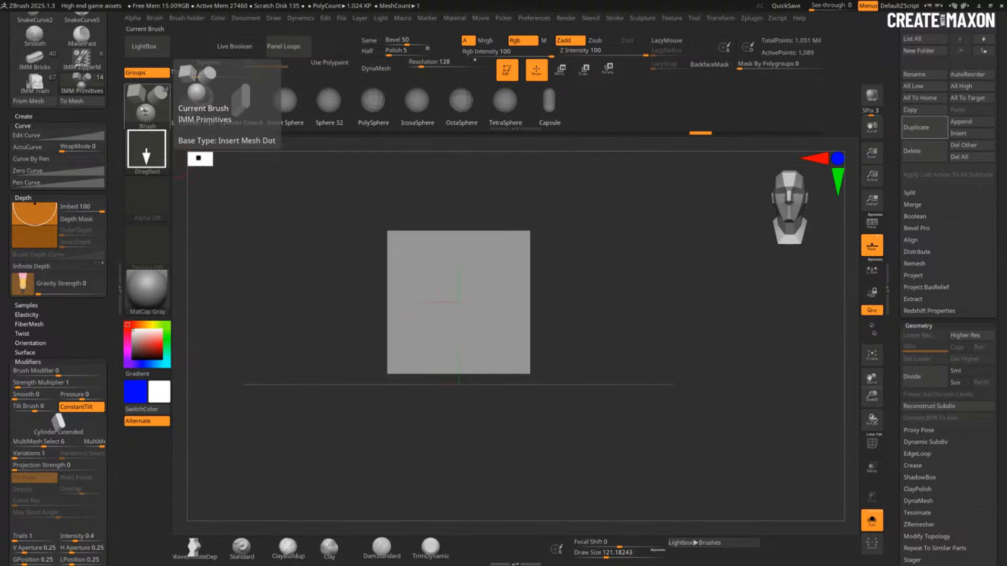
Step: Switch to the IMM Bricks brush
left_click(141, 109)
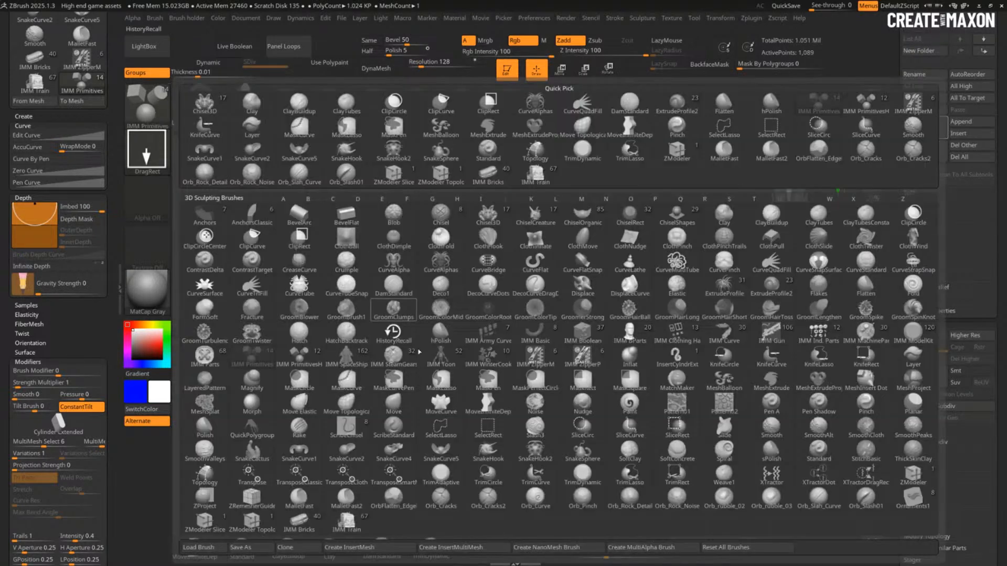
left_click(299, 521)
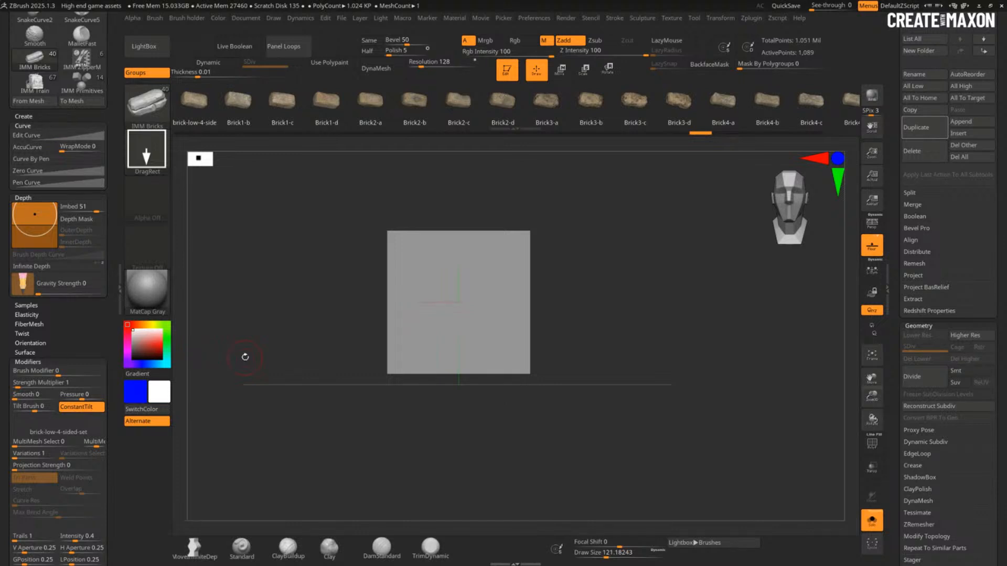
left_click_drag(568, 341, 569, 346)
Step: Set Imbed to 12 and create a NanoMesh brush from the IMM Bricks brush
left_click(148, 107)
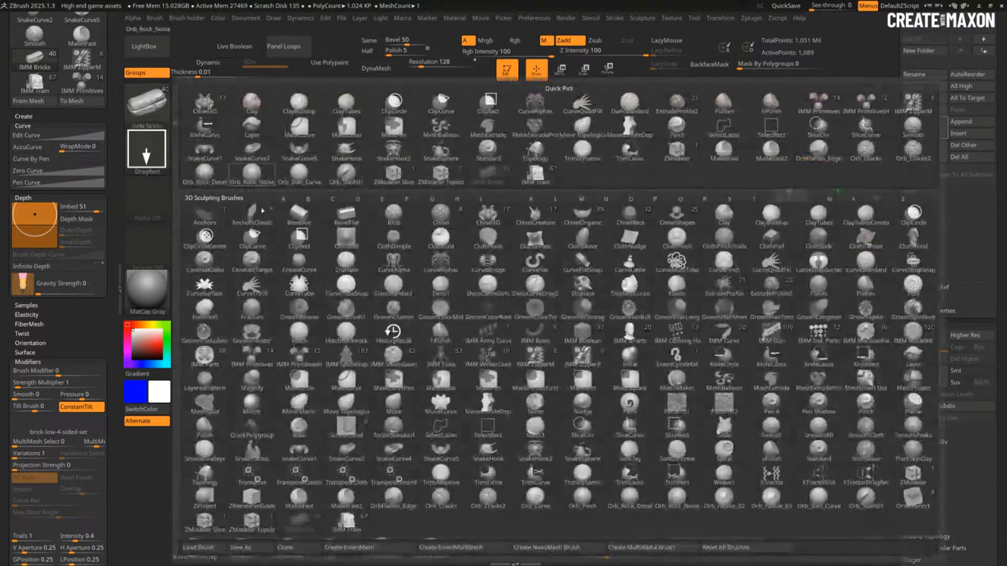
left_click(147, 102)
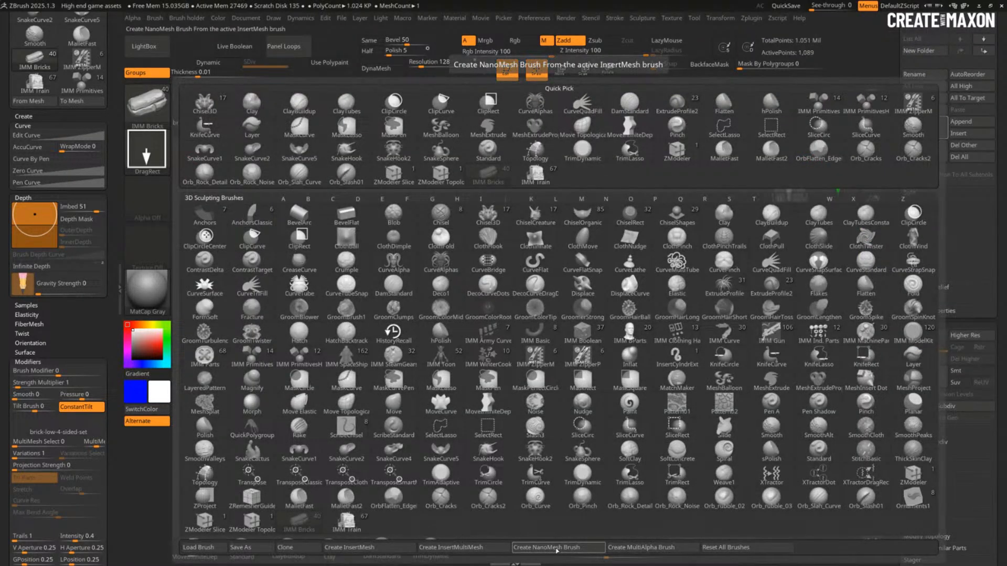
left_click(557, 548)
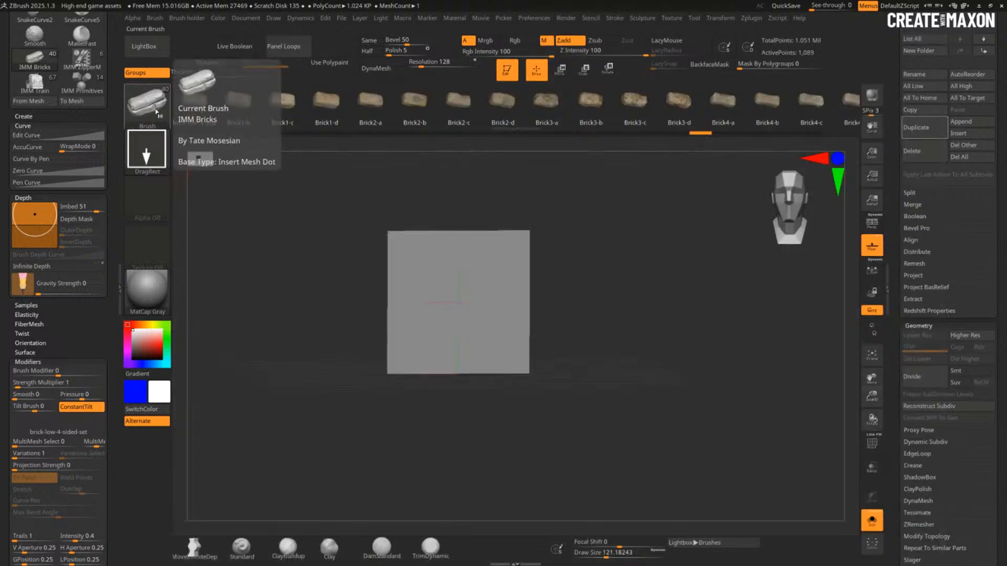
left_click_drag(35, 214, 35, 223)
left_click(156, 116)
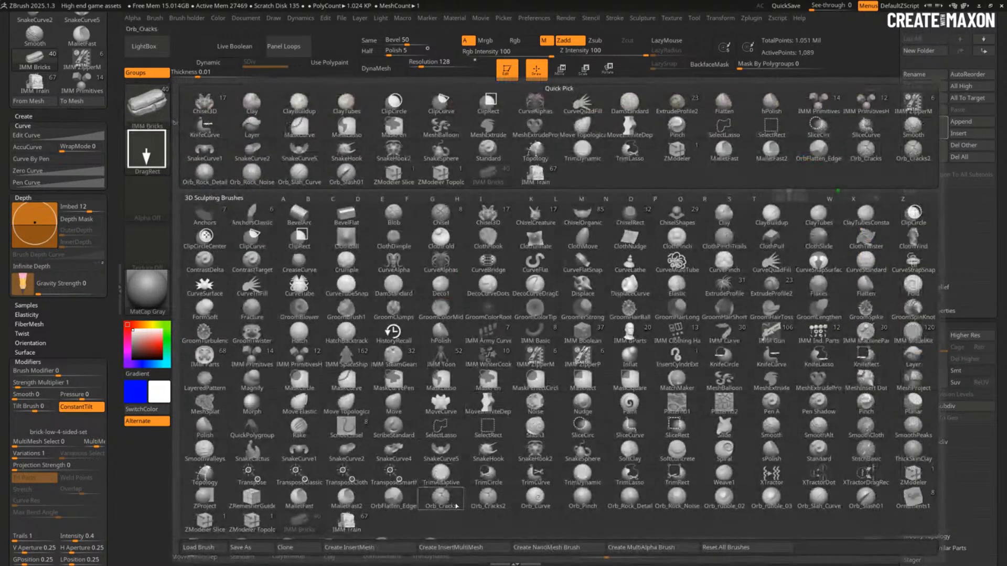
left_click(561, 548)
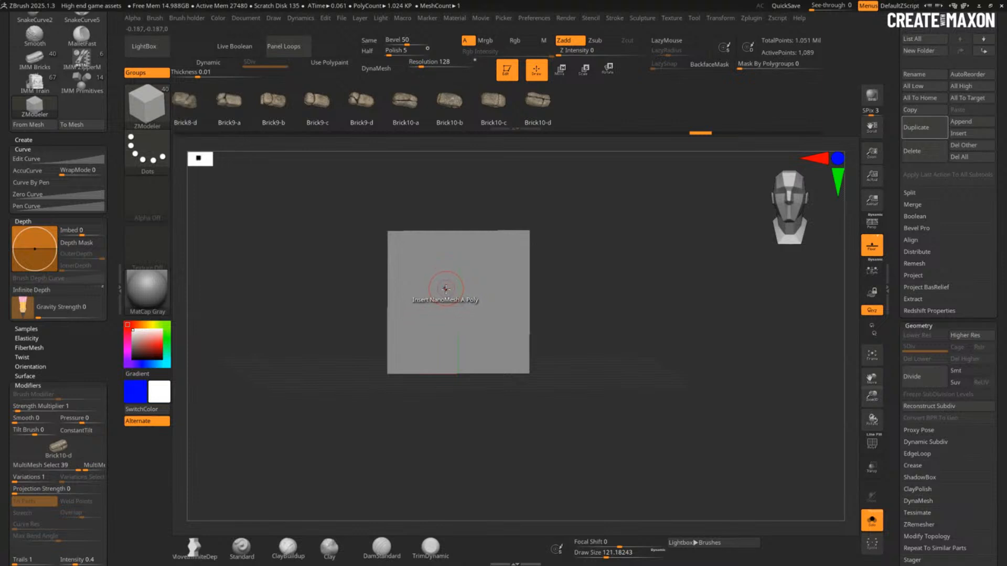
Step: Show the plane's polyframe and set the ZModeler Insert NanoMesh target to All Polygons
left_click_drag(568, 283, 597, 313, "alt")
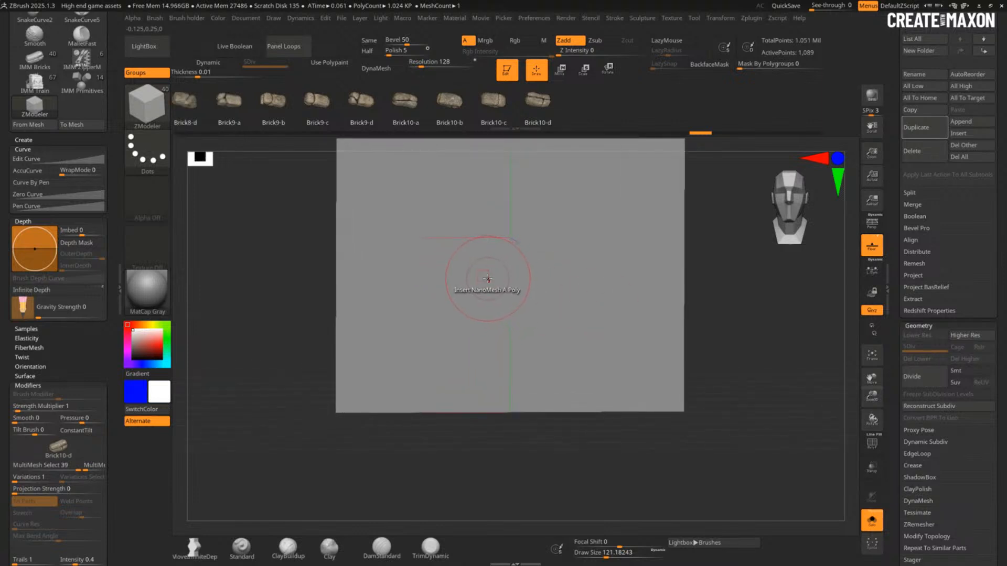
key("space")
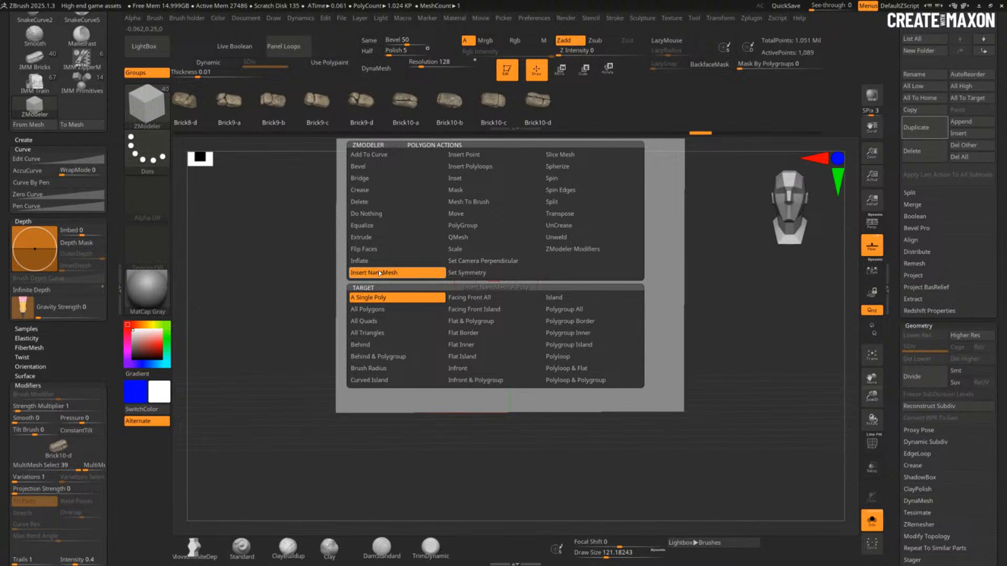
key("shift+f")
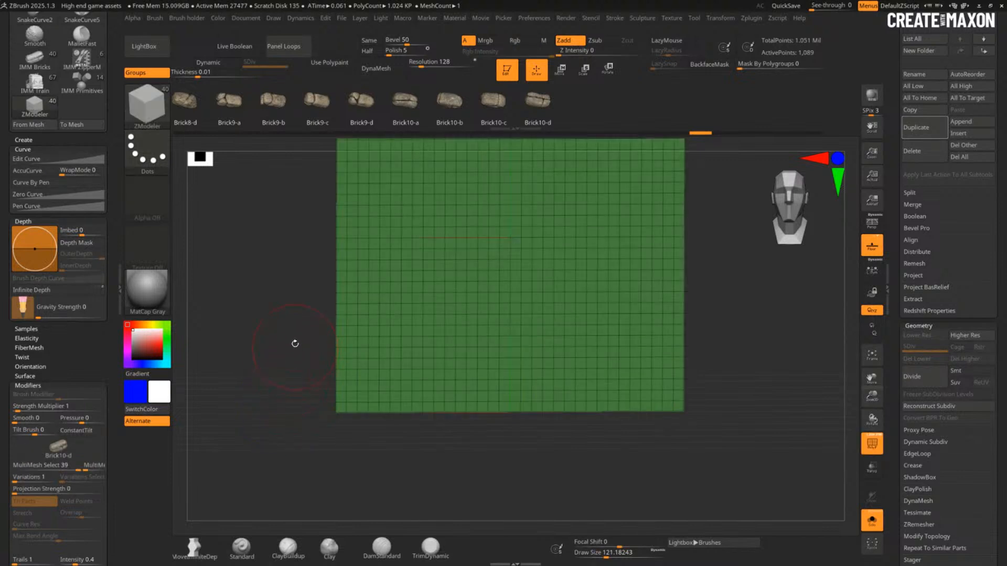
left_click_drag(295, 343, 294, 446)
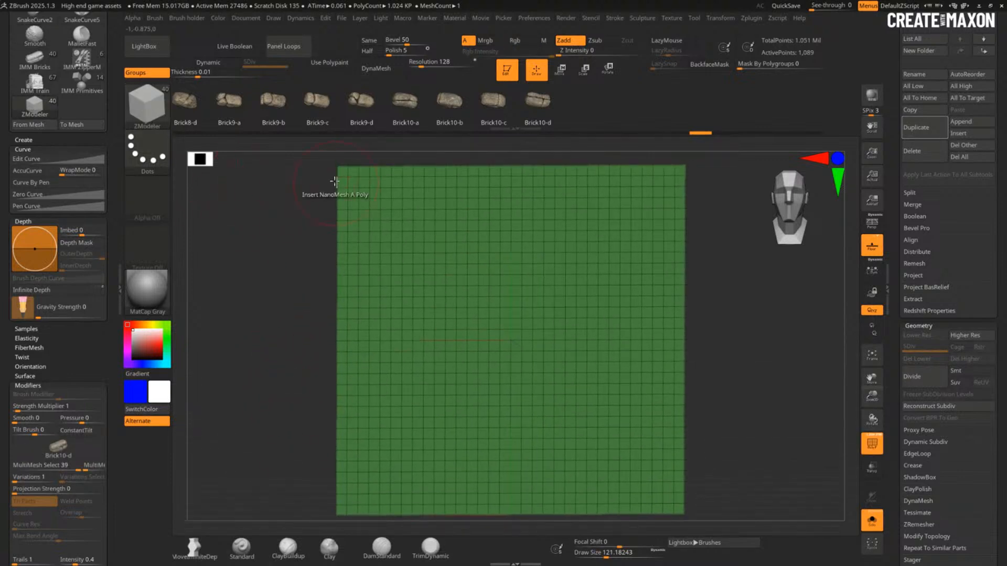
key("space")
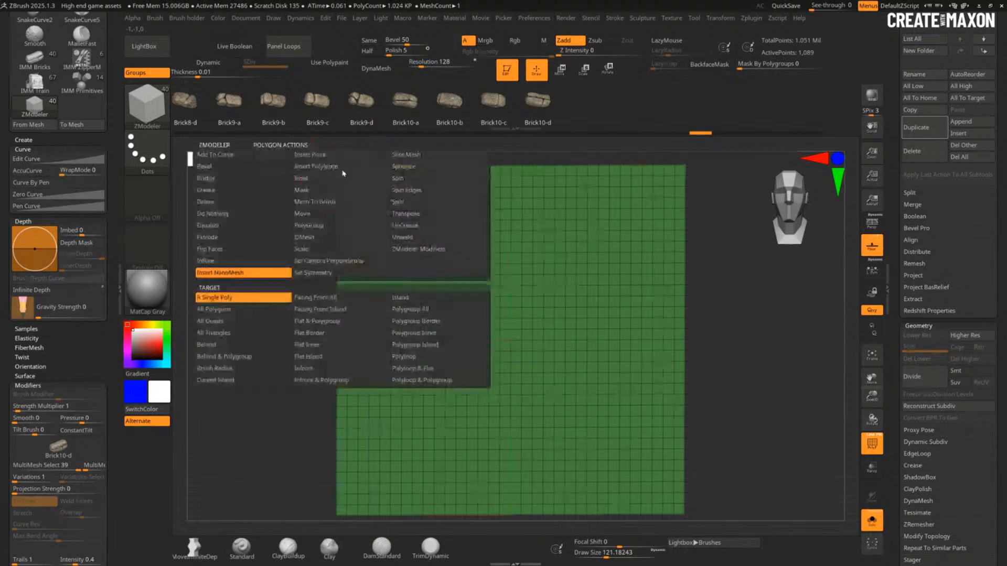
left_click(215, 310)
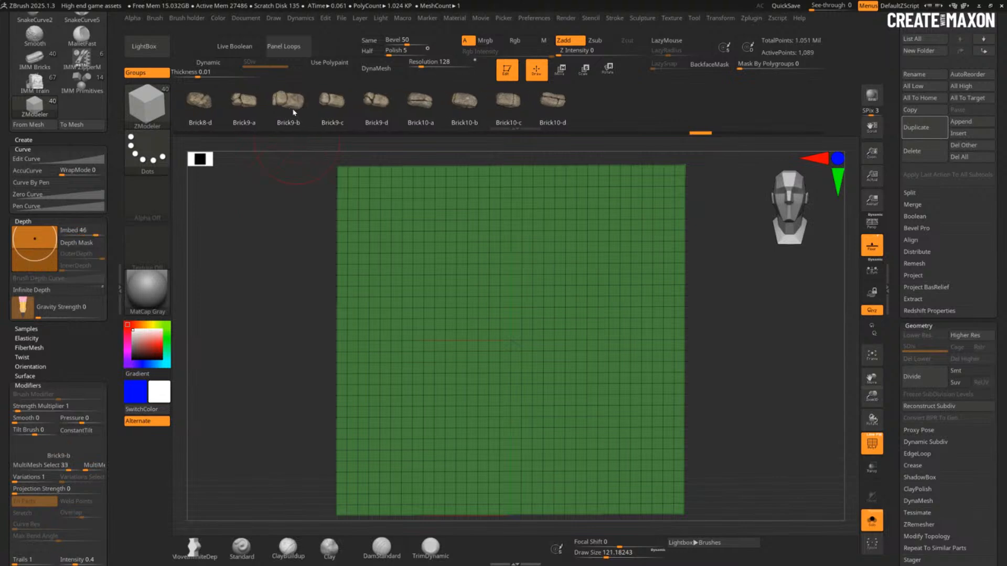
Step: Choose the Brick6-d mesh with Imbed 7 and insert it as a NanoMesh rotated about -38 degrees on all the plane's polygons
left_click(274, 101)
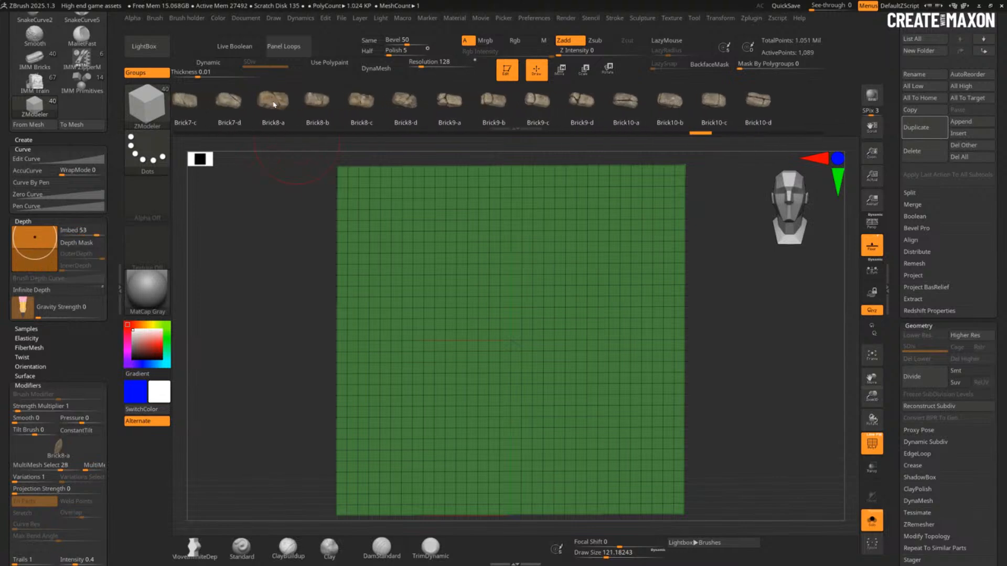
left_click(186, 103)
left_click_drag(317, 115, 451, 109)
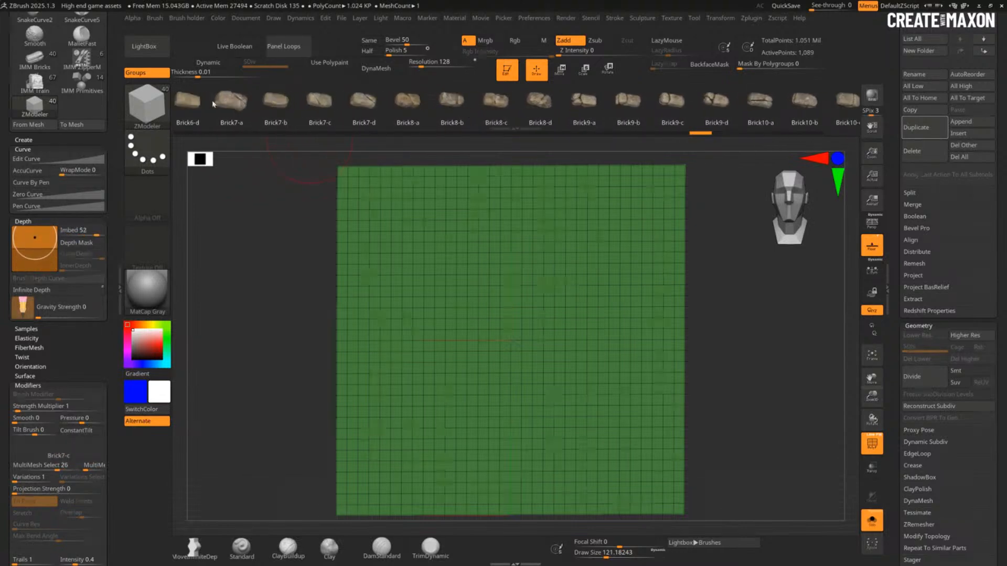
left_click(188, 100)
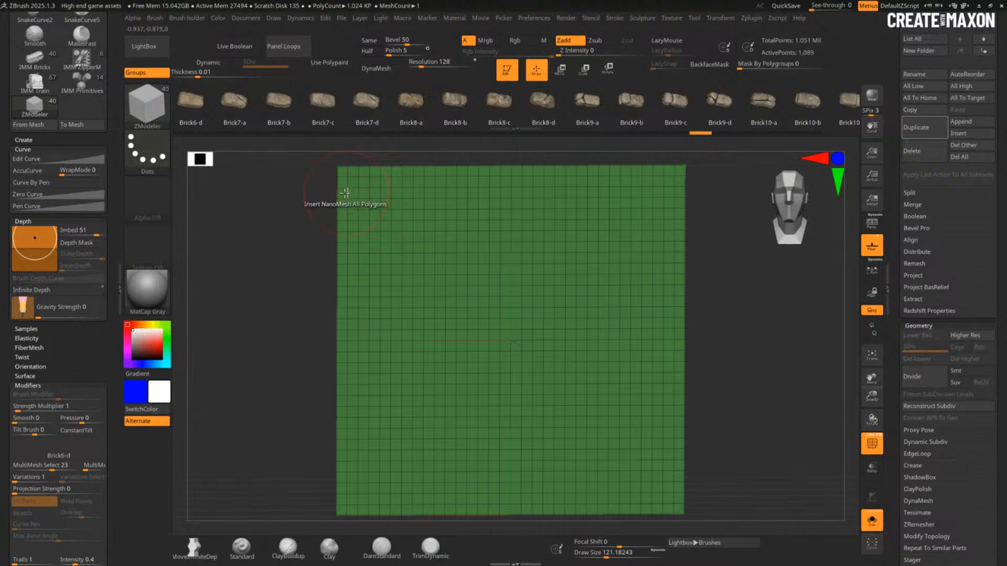
left_click(50, 244)
left_click_drag(51, 244, 50, 253)
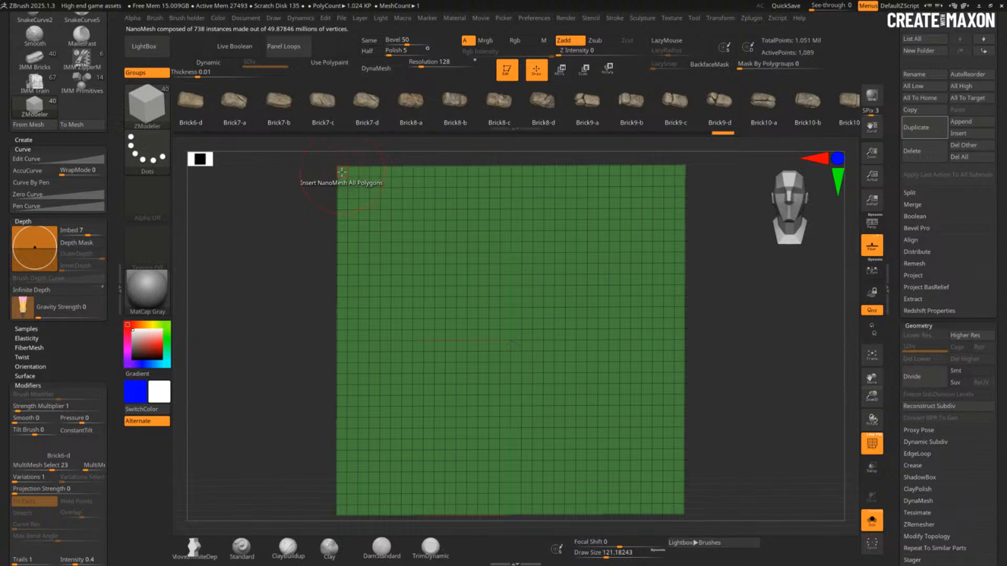
left_click_drag(342, 171, 364, 201)
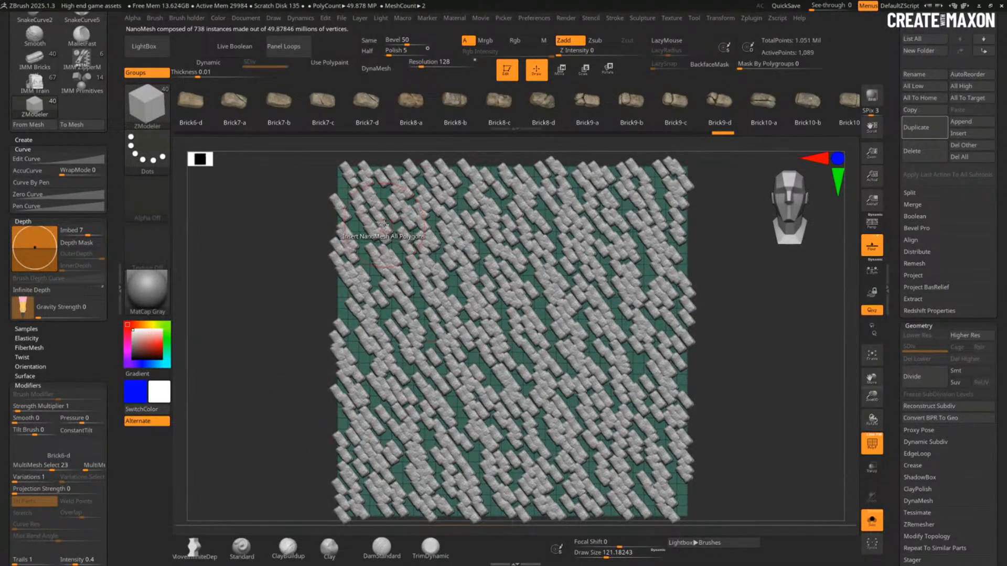
key("space")
Step: Open the plane's NanoMesh settings and set the brick instances' Size to 1
scroll(897, 332, "down", 10)
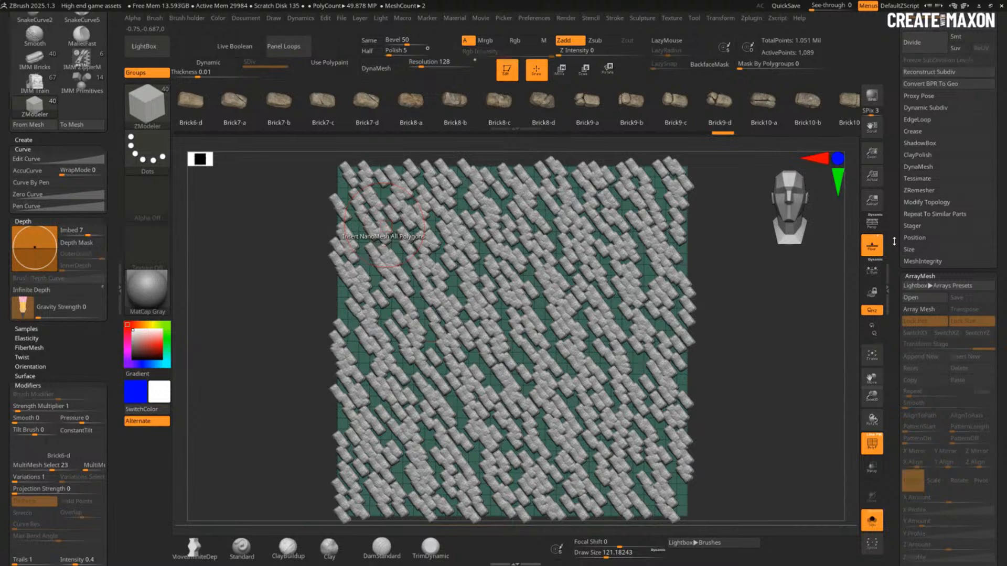
left_click(919, 277, "shift")
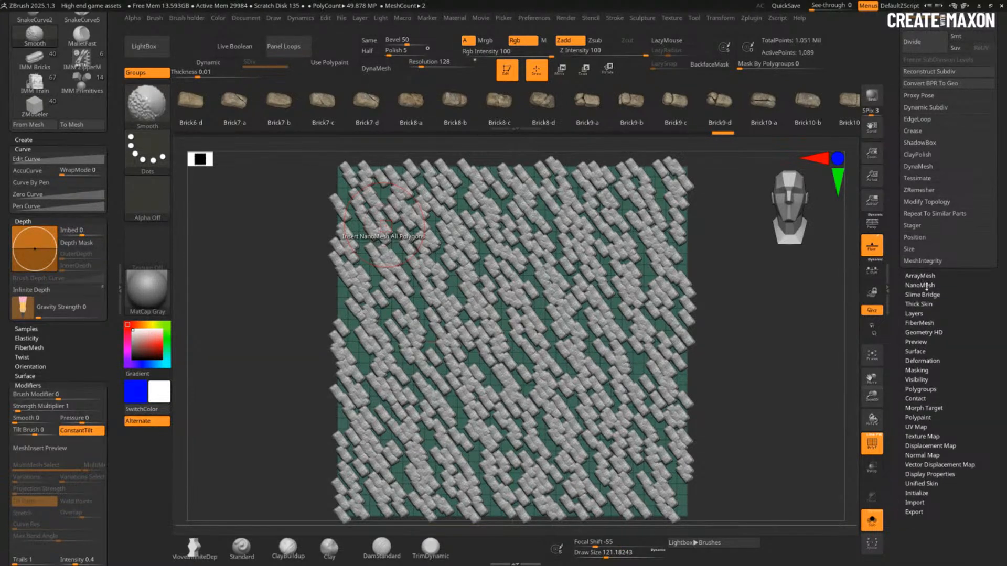
left_click(926, 286, "shift")
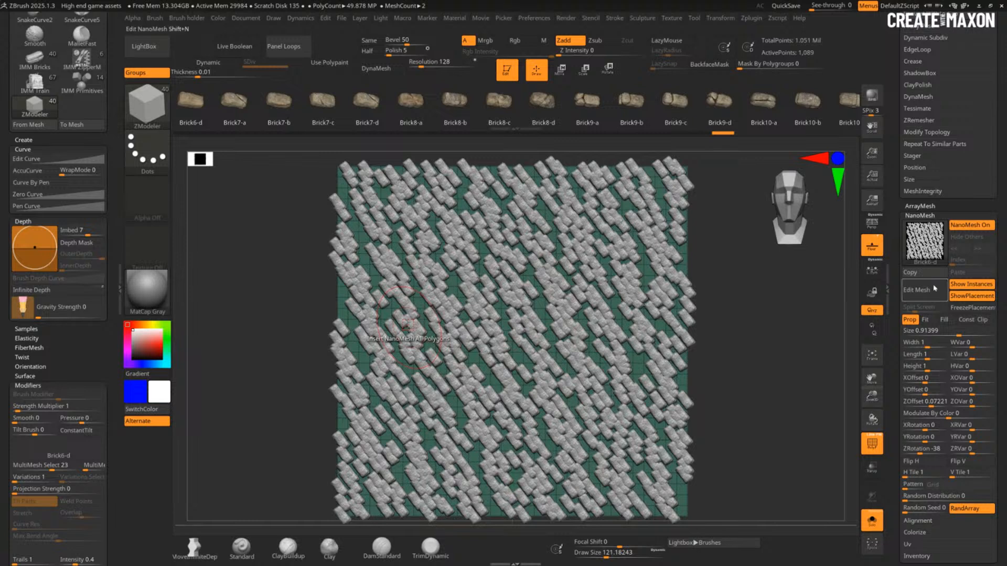
left_click(926, 332)
type("1")
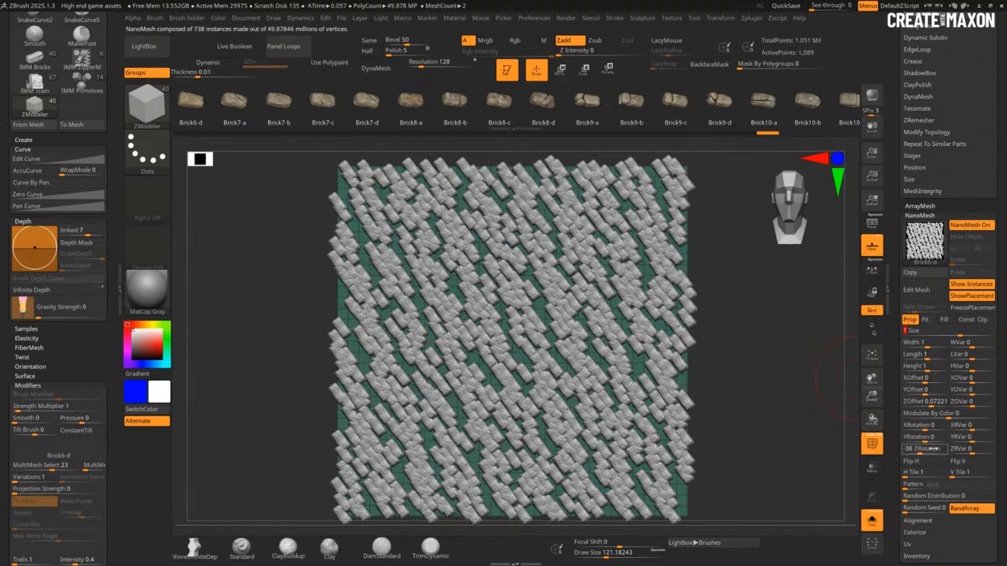
Step: Set the NanoMesh Z Rotation to 90 and Z Offset to 0 so the bricks lie horizontally on the plane
left_click(933, 449)
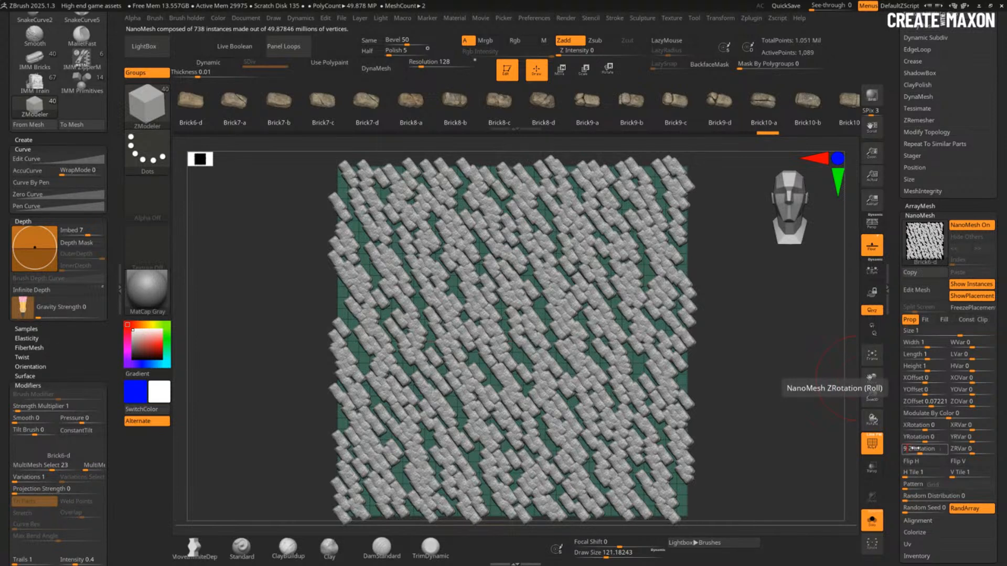
key("Return")
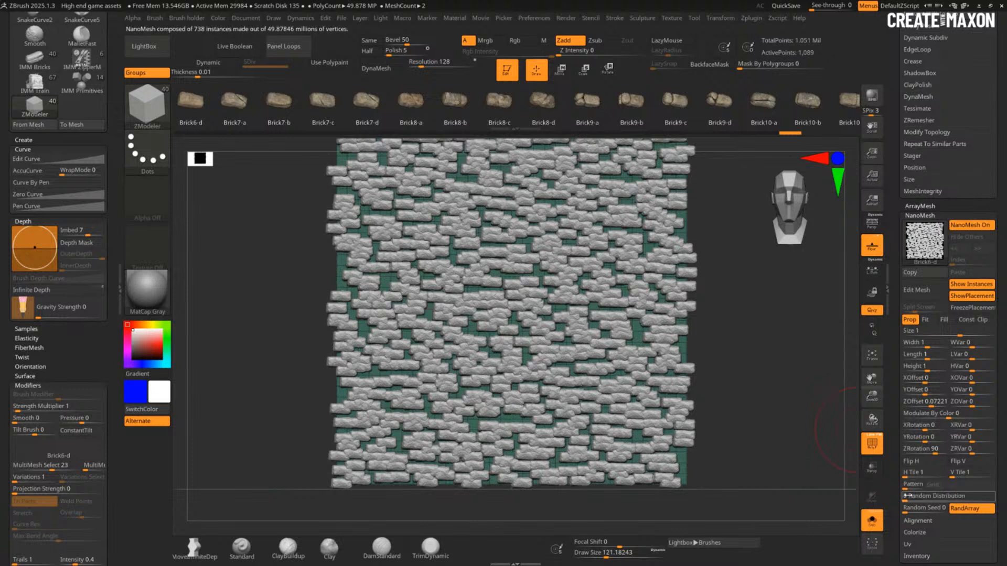
scroll(79, 294, "down", 5)
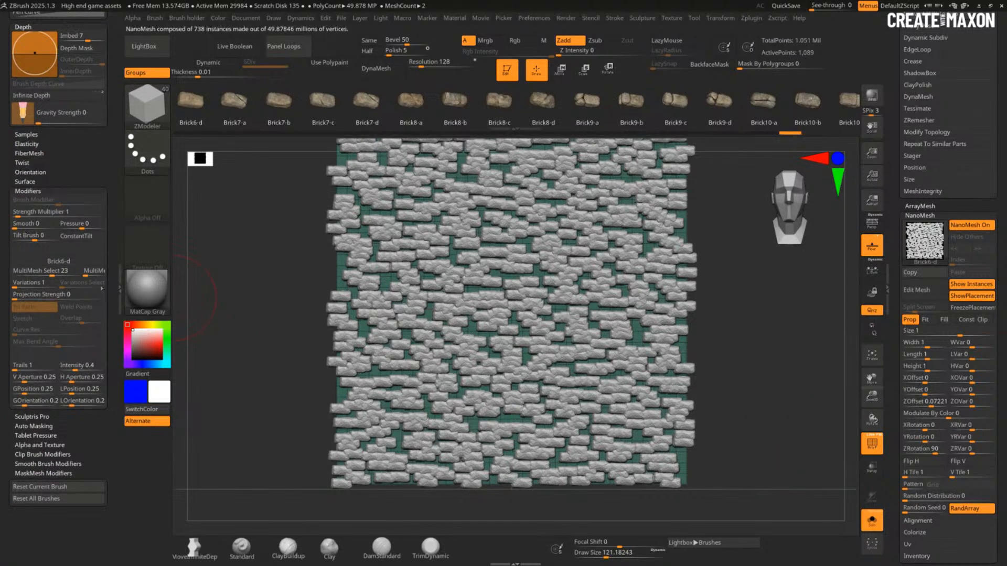
left_click_drag(732, 417, 686, 393)
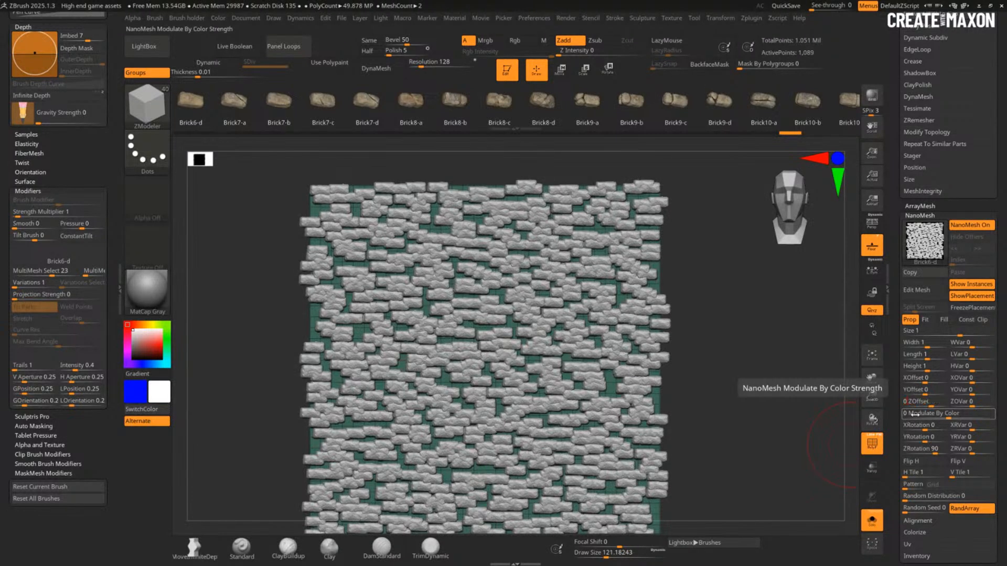
mouse_move(744, 407)
left_mouse_down()
mouse_move(776, 410)
mouse_move(730, 414)
left_mouse_up()
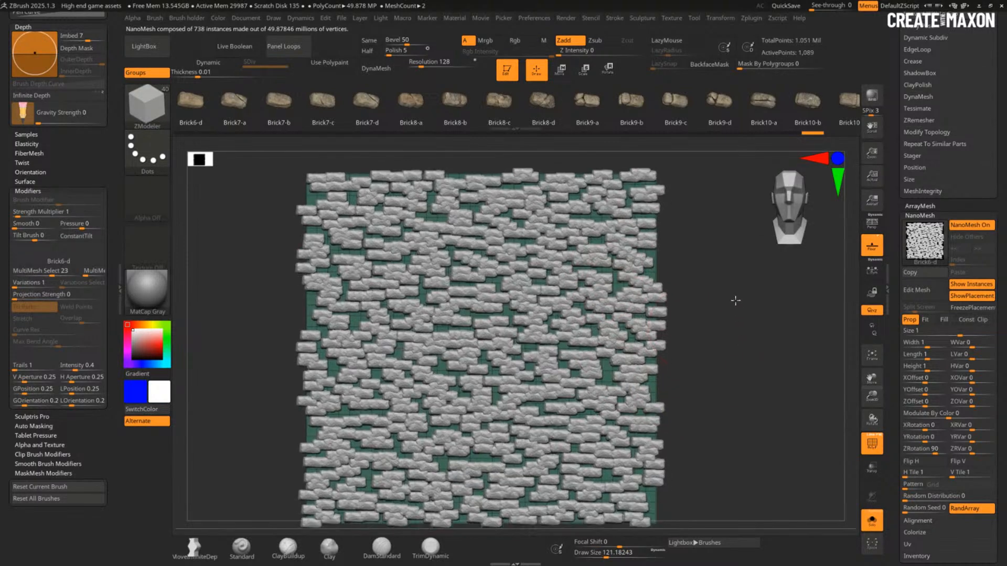
left_click_drag(735, 301, 737, 234, "alt")
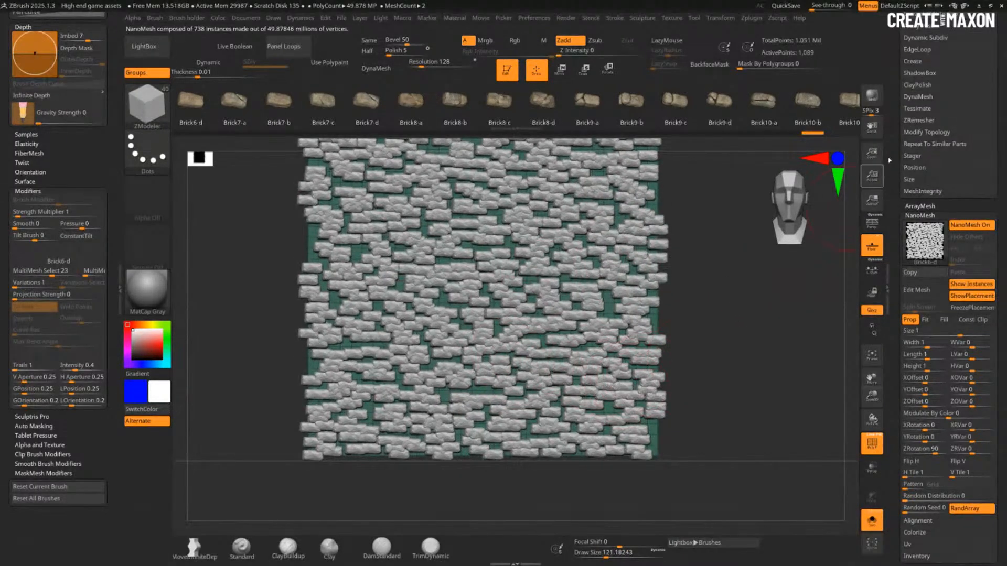
scroll(893, 125, "up", 10)
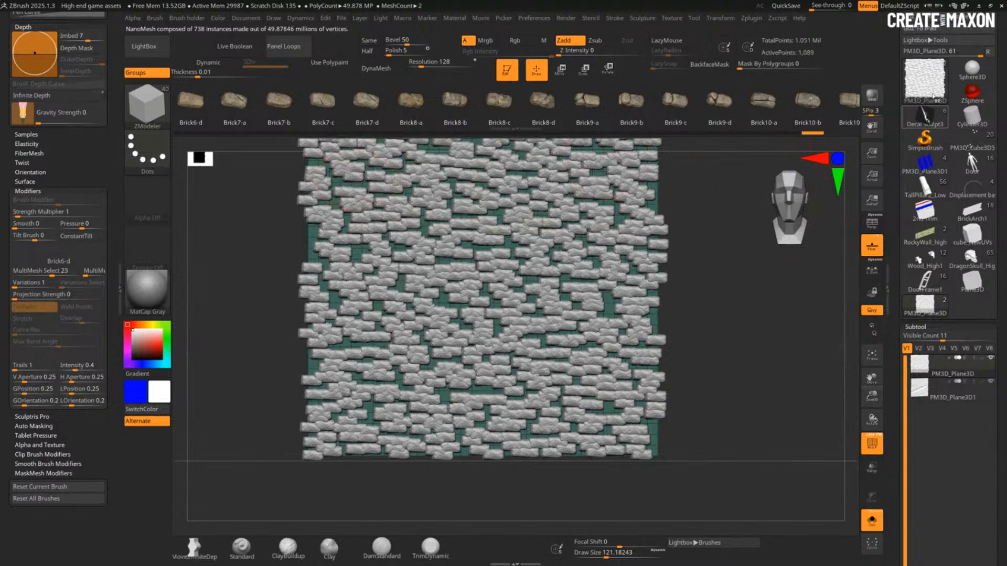
left_click(933, 89)
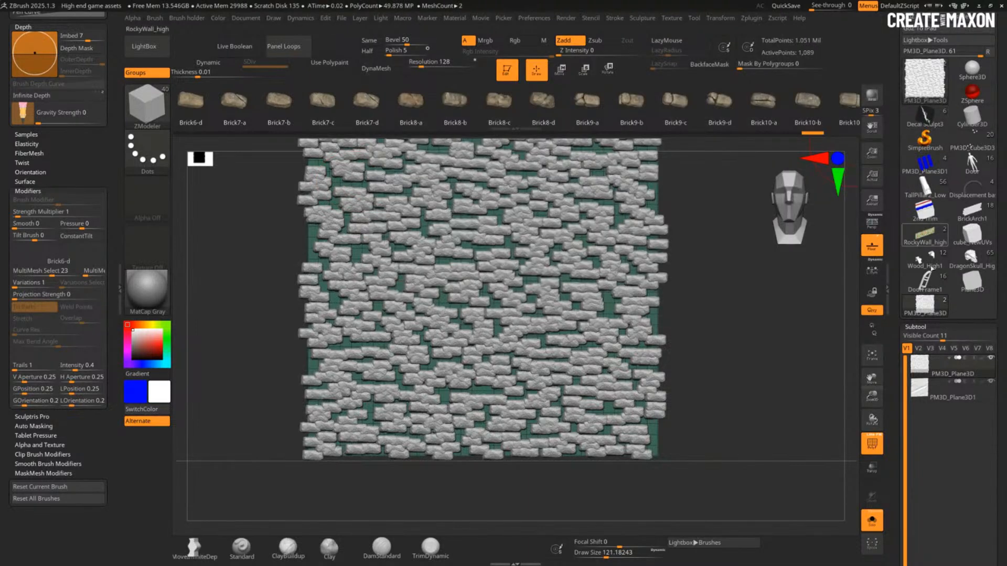
scroll(894, 377, "down", 10)
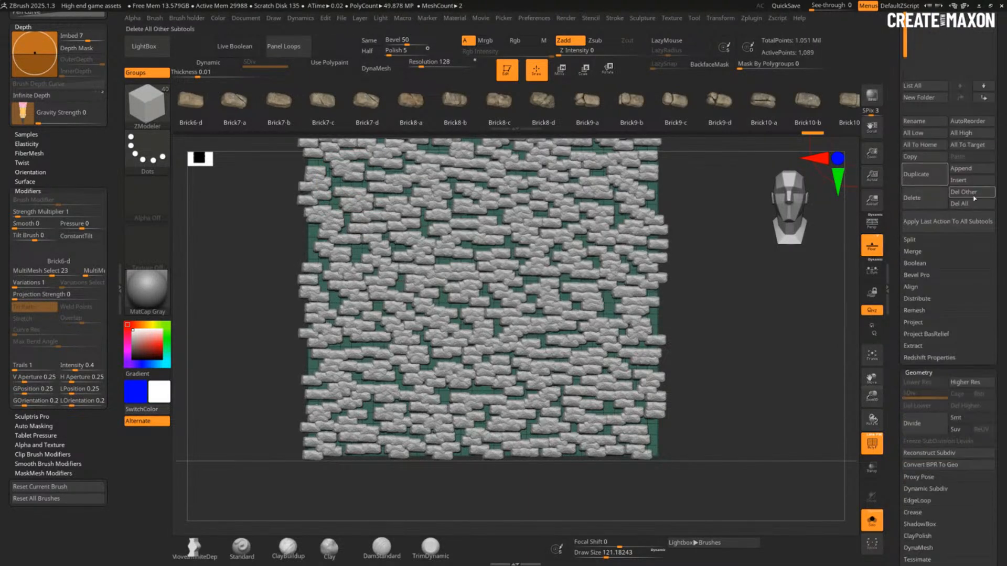
Step: Make the Plane3D primitive the active tool
left_click(967, 180)
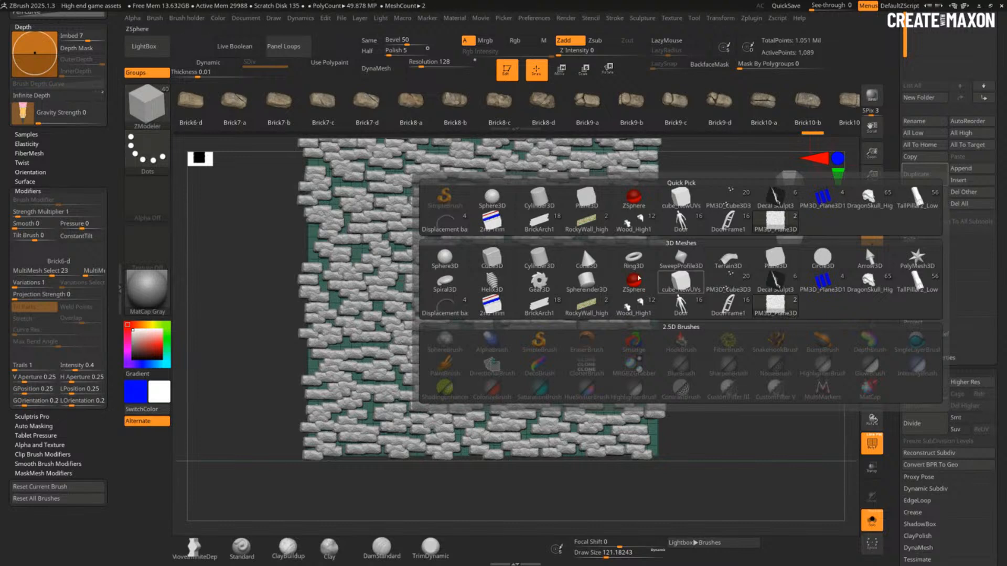
scroll(926, 164, "up", 10)
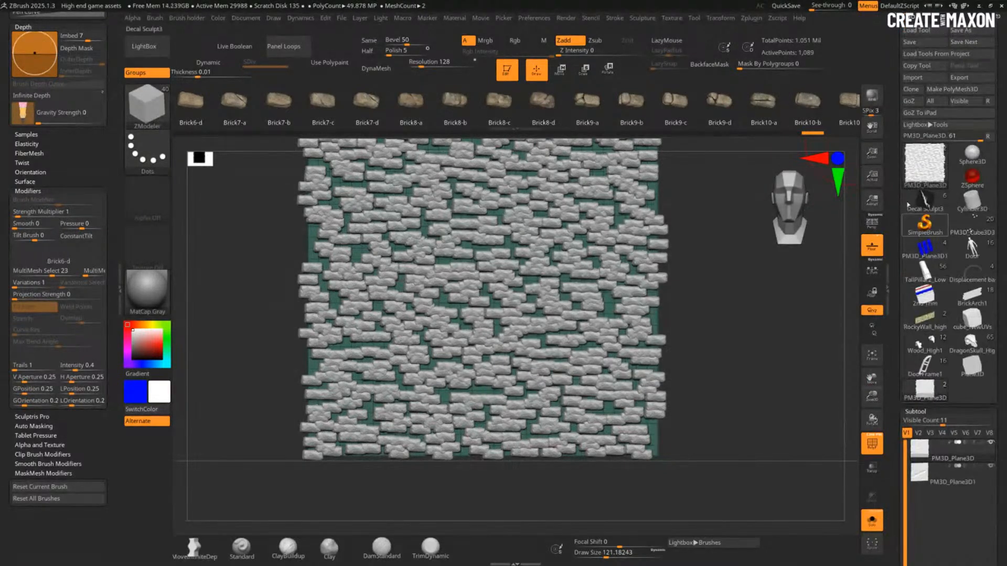
left_click(926, 165)
left_click(925, 163)
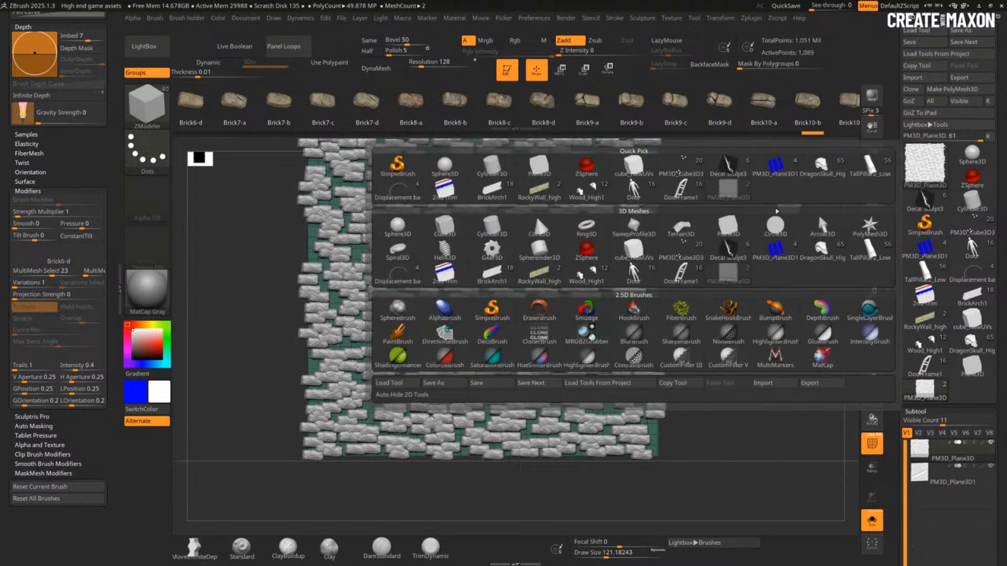
left_click(732, 231)
scroll(883, 89, "down", 10)
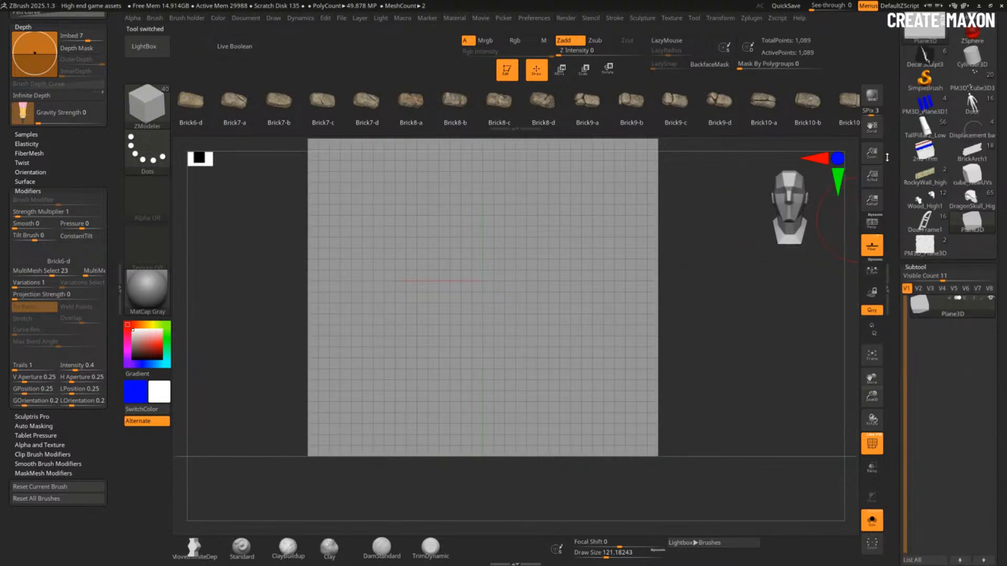
Step: Open the plane's initialize settings and set its HDivide to 89
left_click_drag(883, 88, 885, 53)
key("shift")
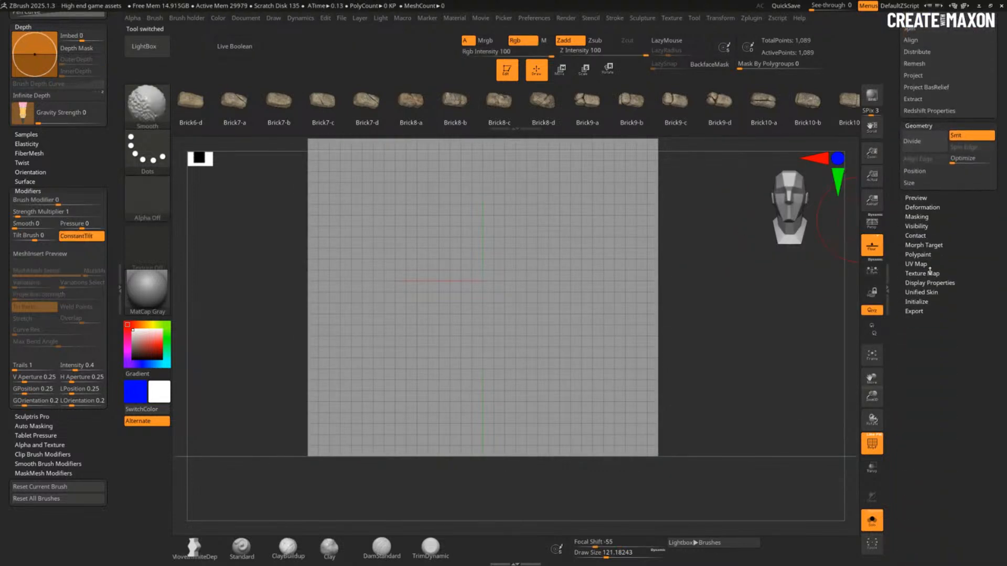
left_click(923, 302)
left_click_drag(907, 348, 912, 348)
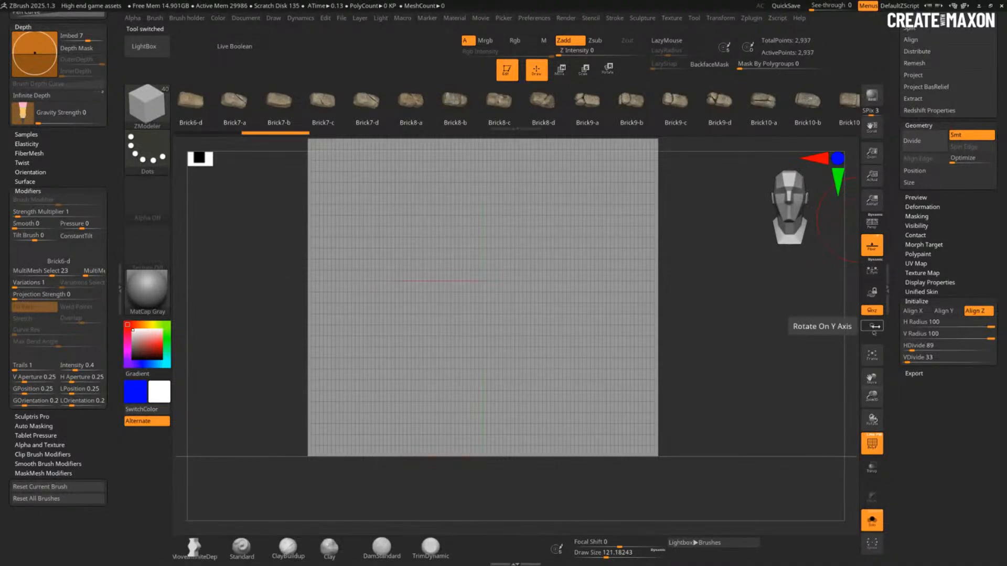
left_click_drag(743, 372, 741, 292, "alt")
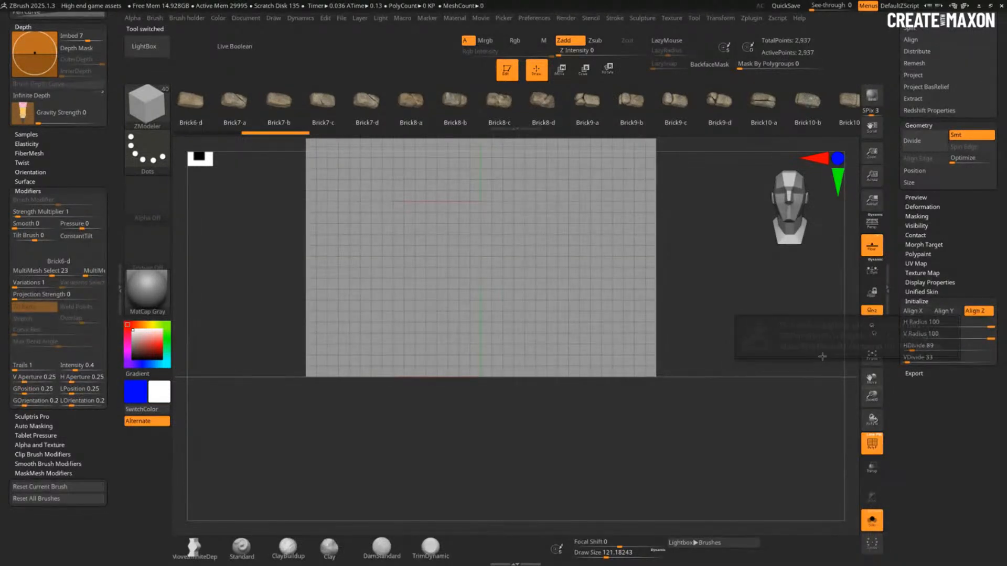
Step: Switch the sculpting brush to ClayBuildup
key("b")
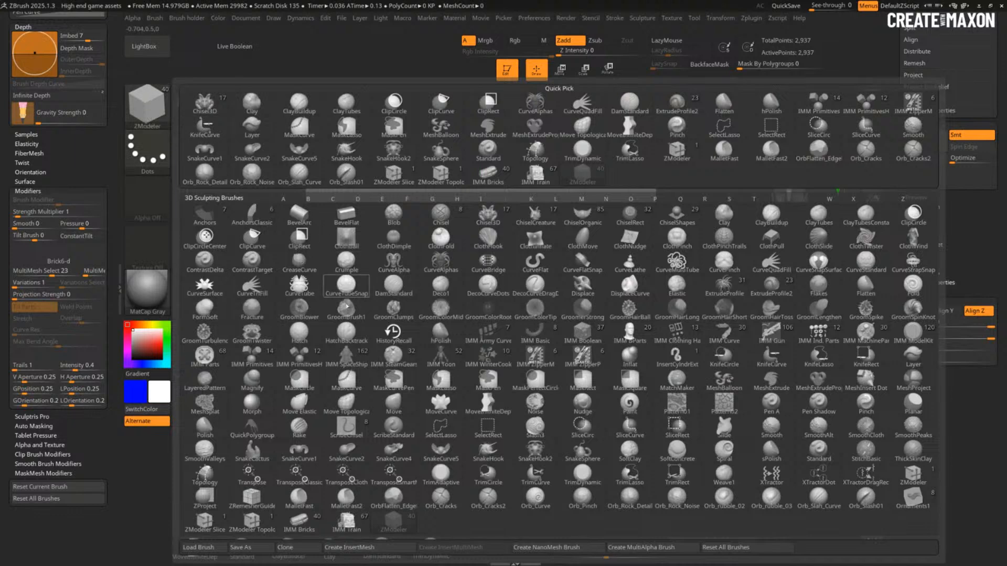
key("b")
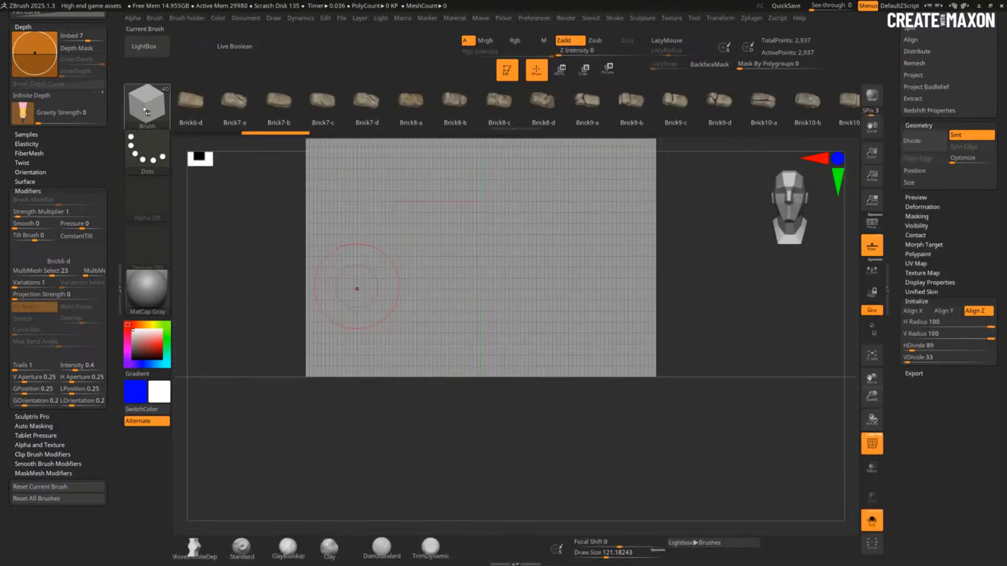
left_click(146, 109)
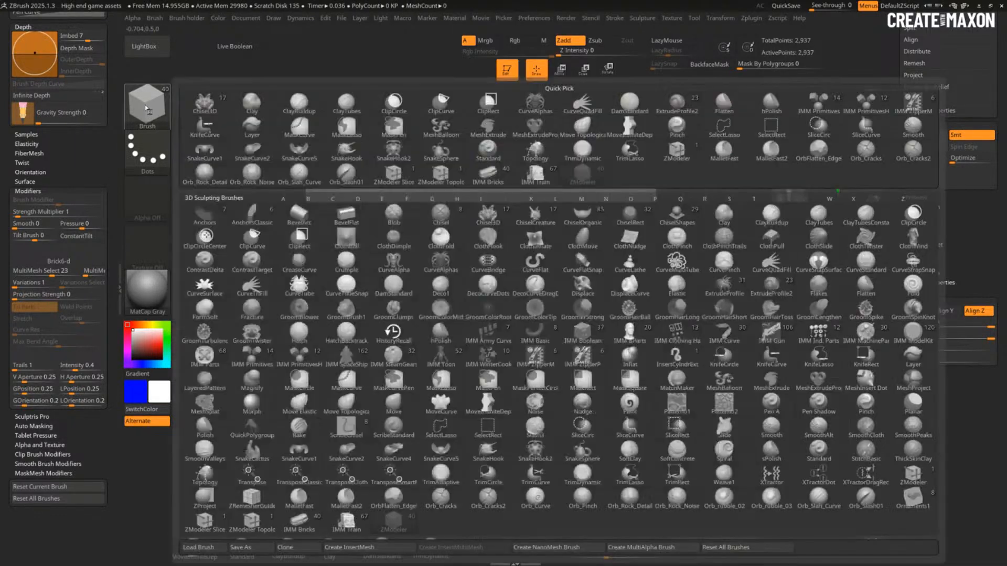
key("c")
key("b")
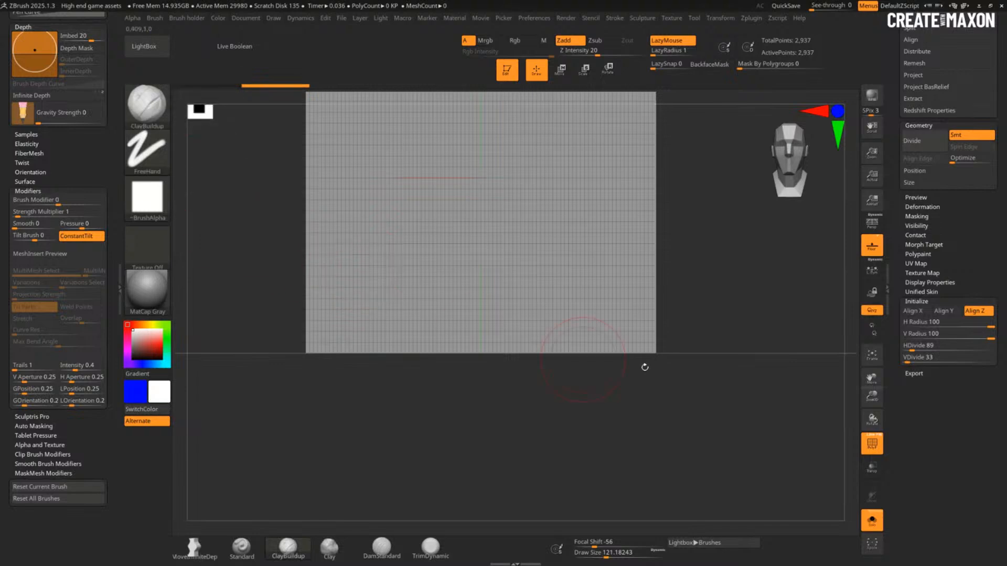
Step: Set the plane's HDivide and VDivide to 16 and convert it to a PolyMesh3D
left_click(920, 345)
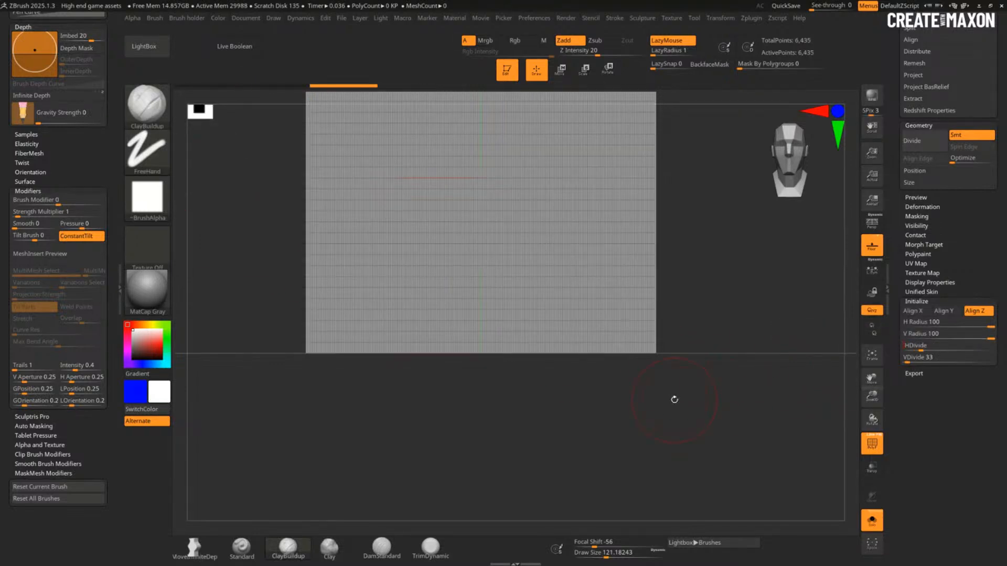
key("Return")
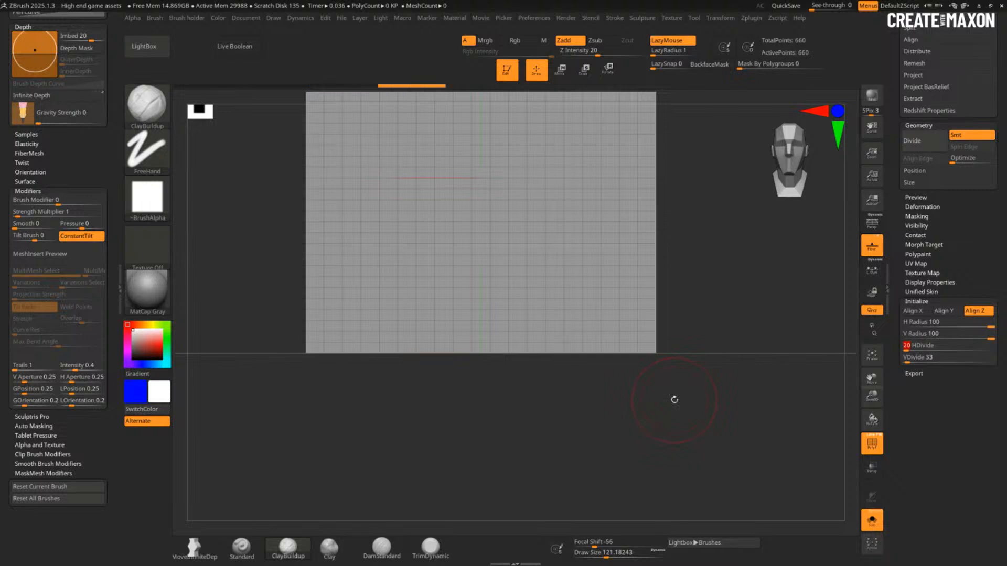
type("16")
key("Return")
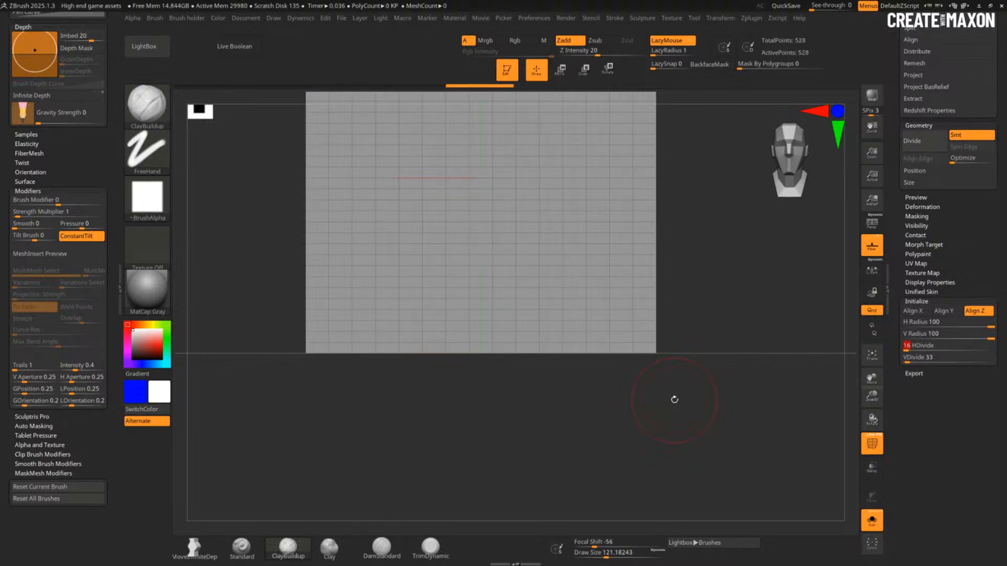
left_click(919, 357)
type("16")
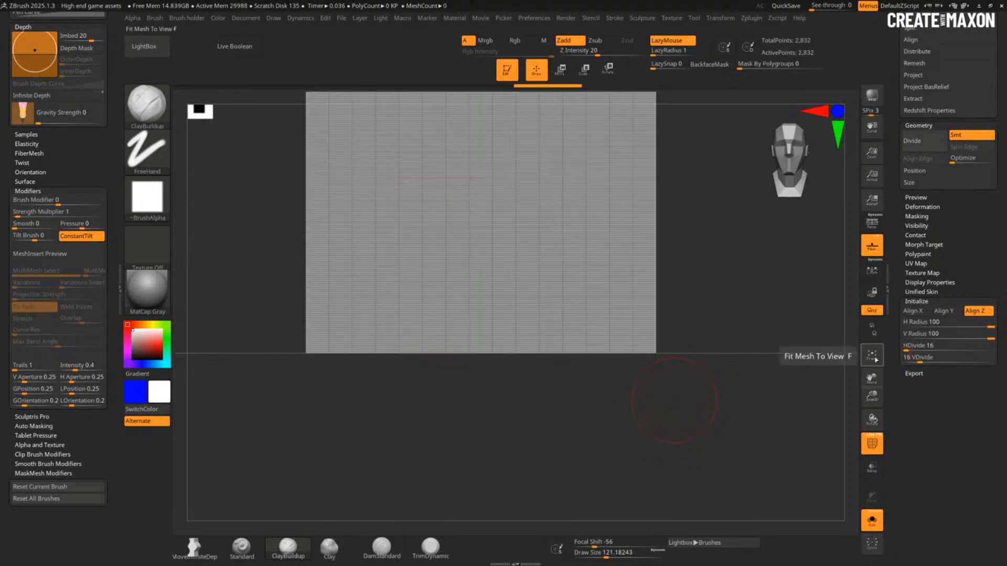
key("Return")
left_click_drag(938, 283, 944, 468)
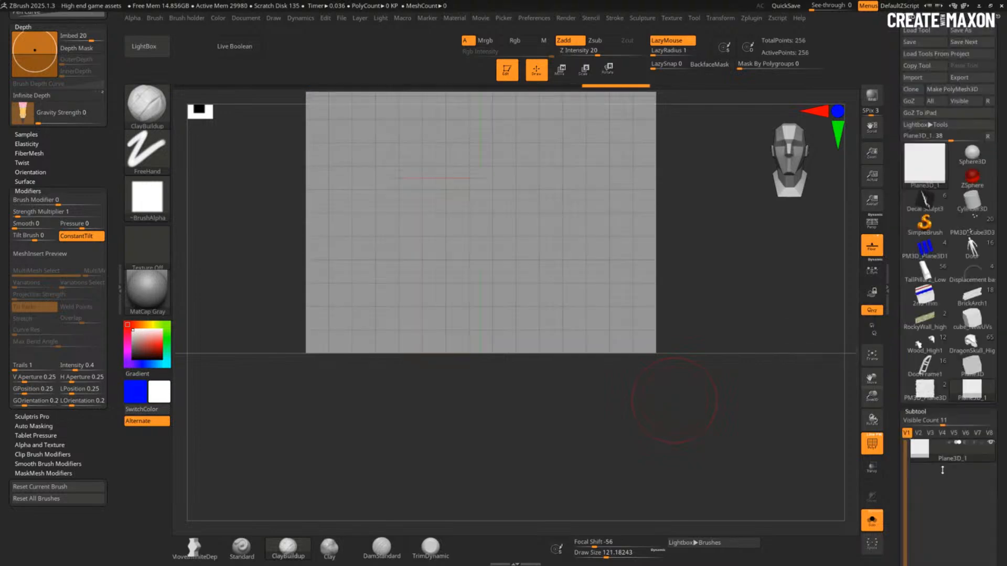
left_click(952, 90)
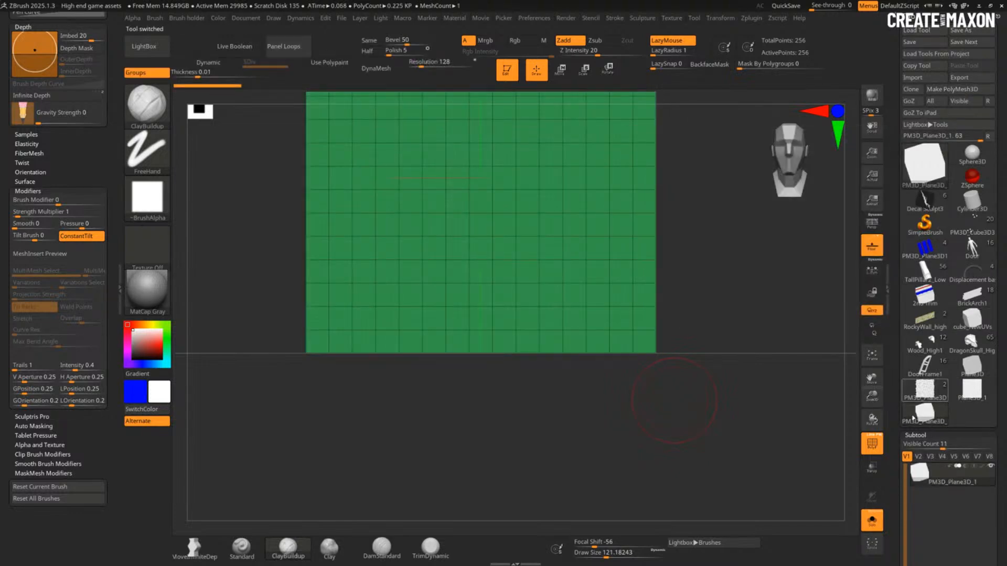
Step: Check the existing brick-covered plane PM3D_Plane3D and return to the newly converted plane
left_click(924, 391)
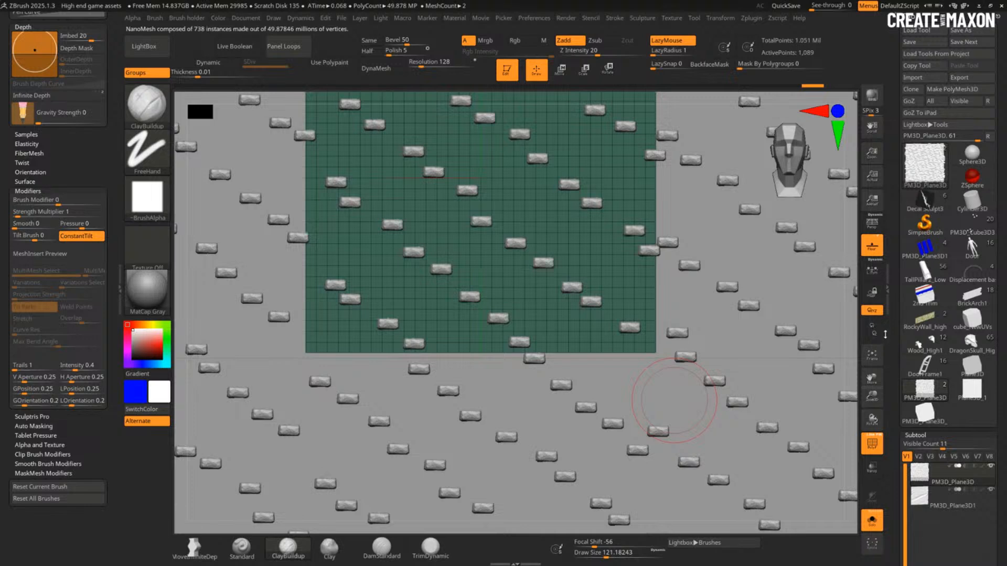
scroll(892, 321, "down", 5)
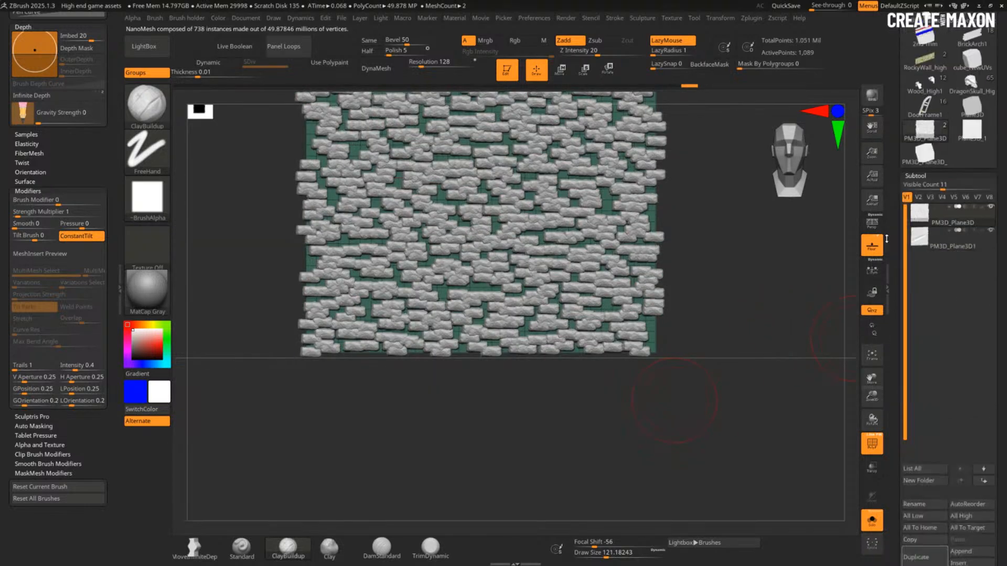
left_click(922, 160)
Step: Select the ZModeler brush and insert the Brick6-d NanoMesh on all polygons of the plane at a size of about 0.75
left_click_drag(710, 277, 739, 406, "alt")
key("b")
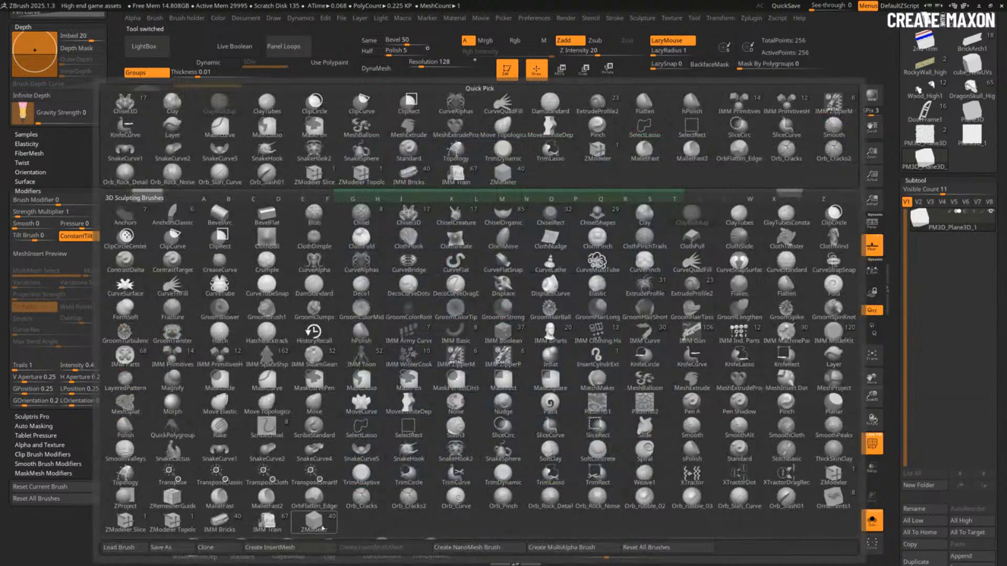
left_click(314, 508)
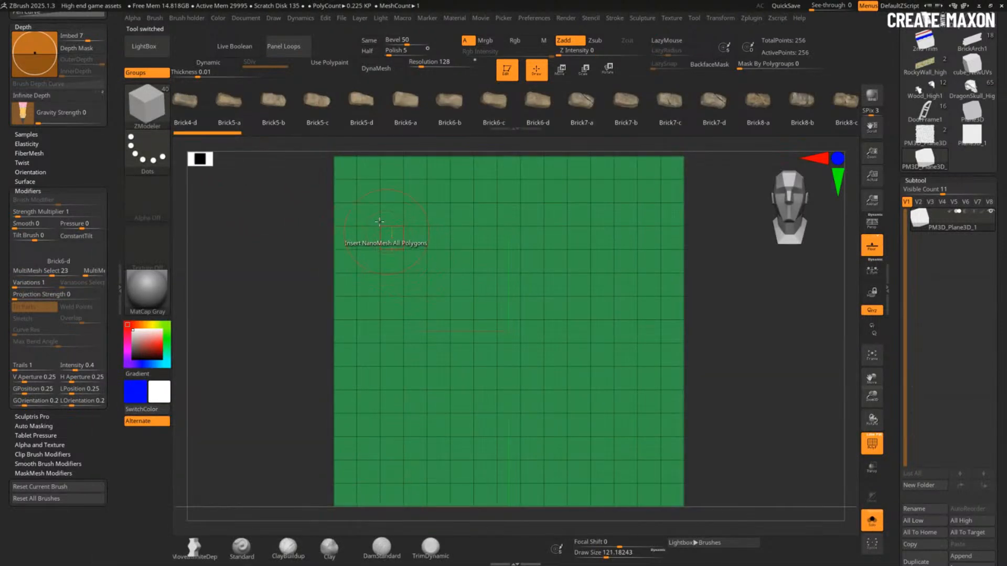
left_click(386, 239)
left_click_drag(385, 239, 438, 220)
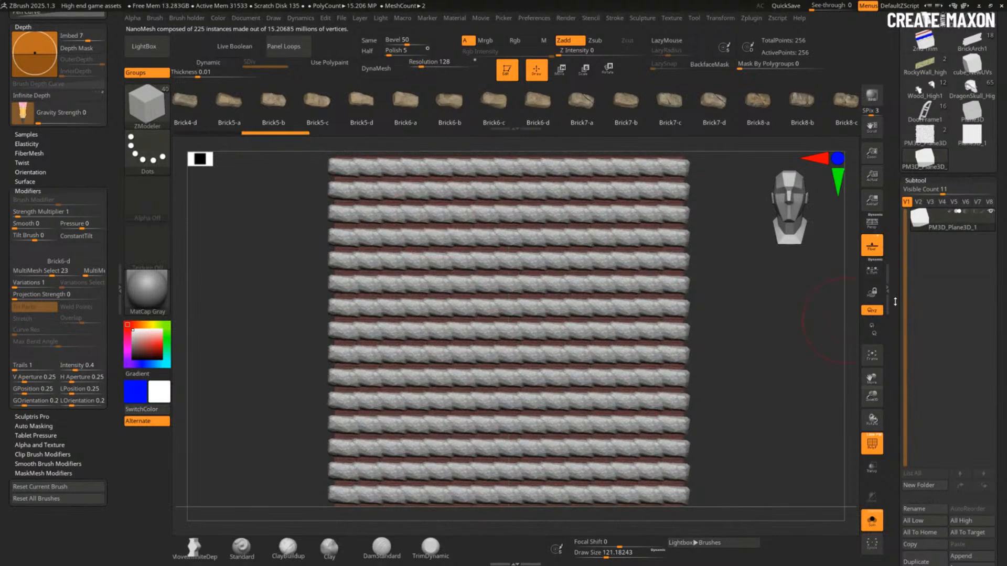
Step: Set the brick NanoMesh's ZRotation to 90 and its Size to 1
left_click_drag(896, 301, 918, 184)
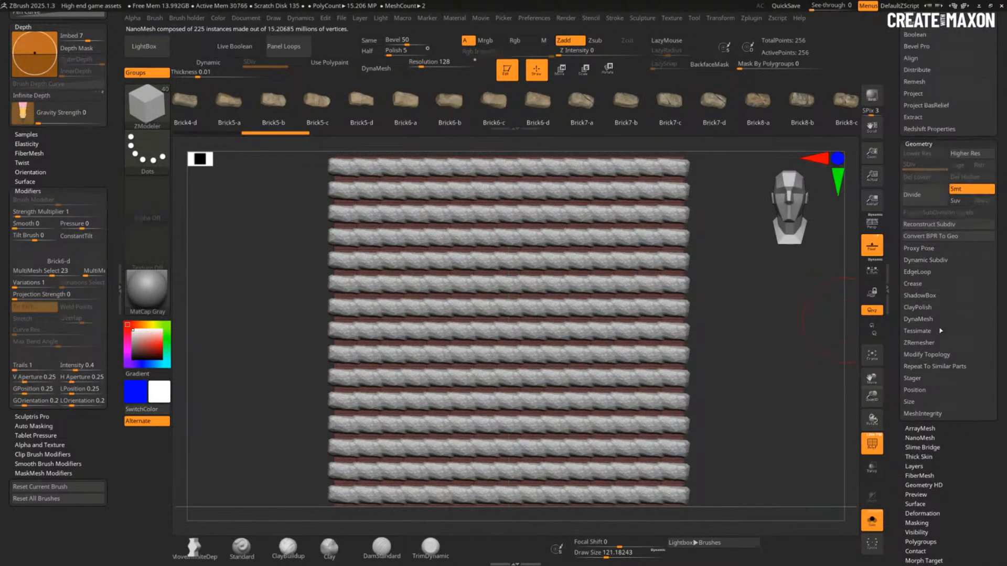
left_click(933, 436)
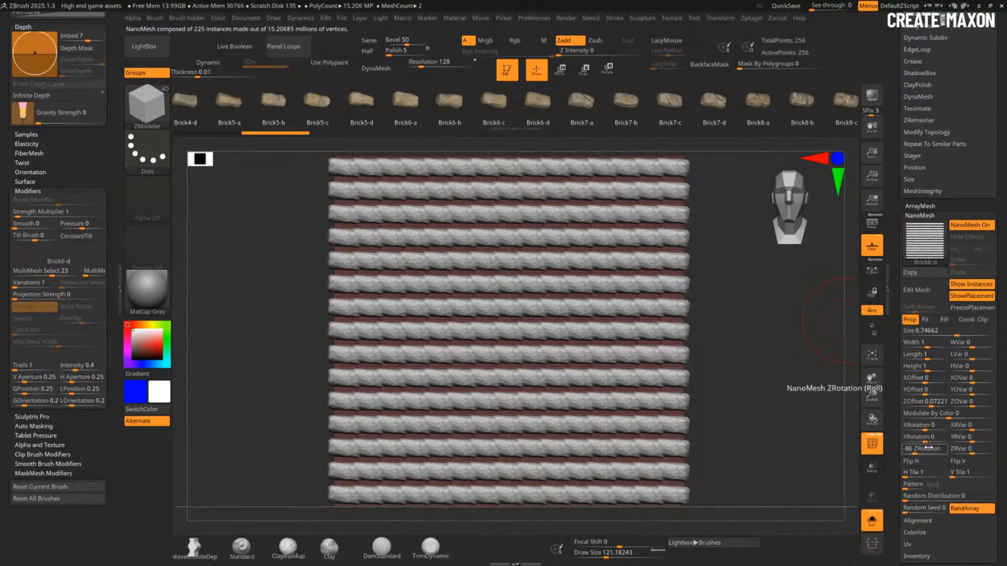
key("Return")
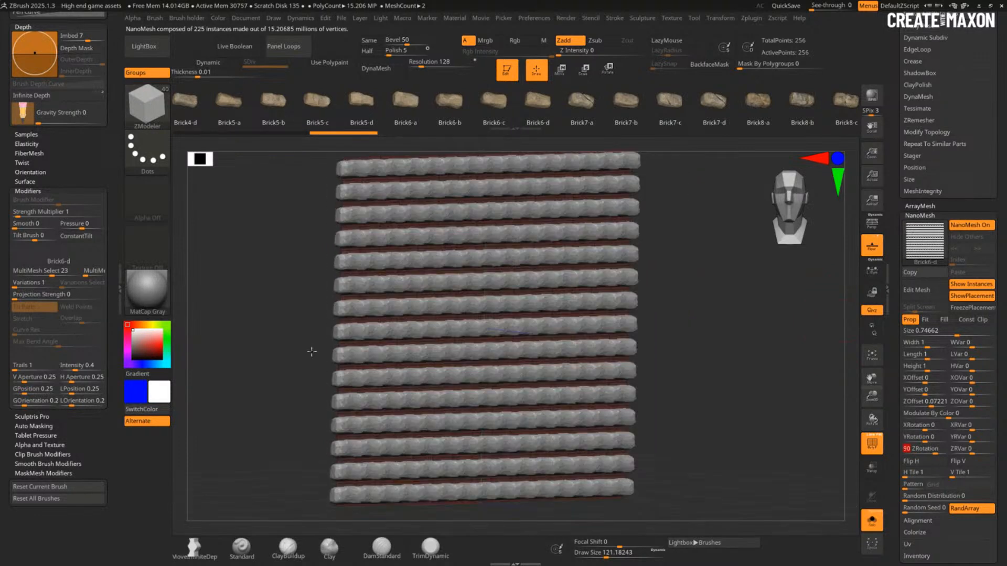
left_click_drag(315, 347, 355, 288)
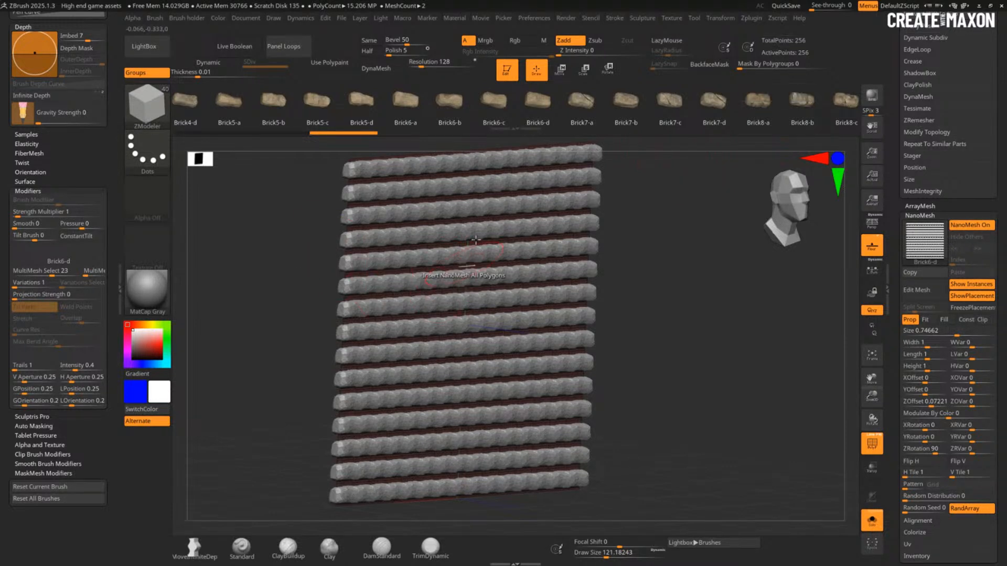
left_click_drag(685, 339, 669, 336)
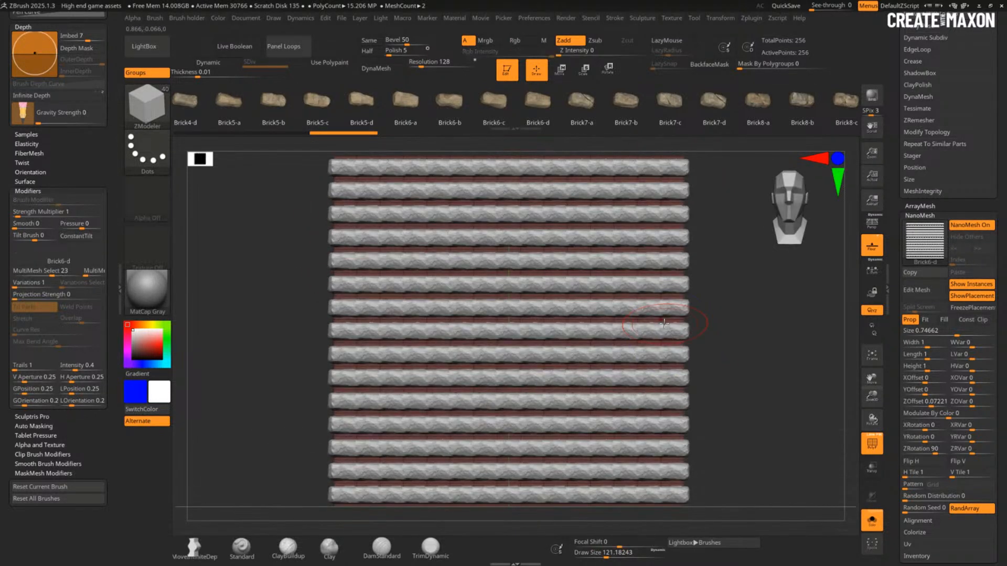
left_click(921, 331)
type("1")
key("Return")
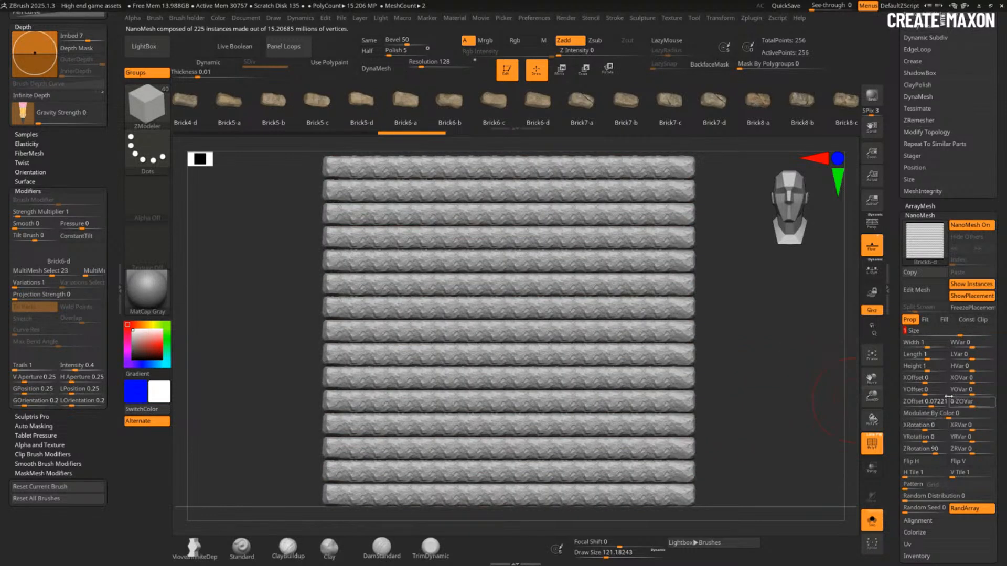
Step: Set the brick NanoMesh's ZOffset to about -0.26 and its ZOffset variance (ZOVar) to 60
left_click(917, 402)
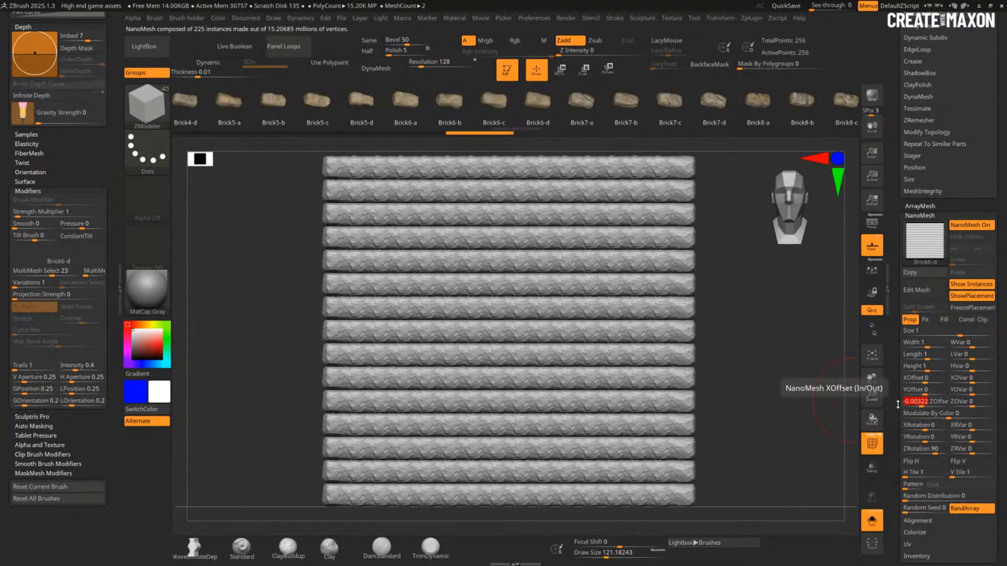
left_click_drag(733, 409, 797, 414)
left_click_drag(921, 404, 918, 405)
key("ctrl+z")
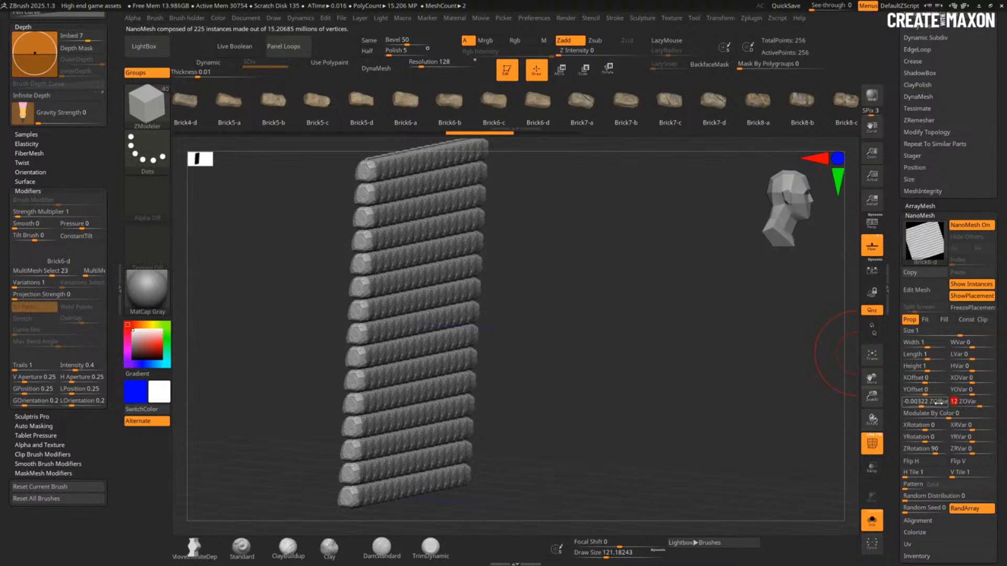
left_click_drag(921, 405, 915, 405)
left_click_drag(981, 405, 990, 406)
left_click_drag(734, 409, 662, 411)
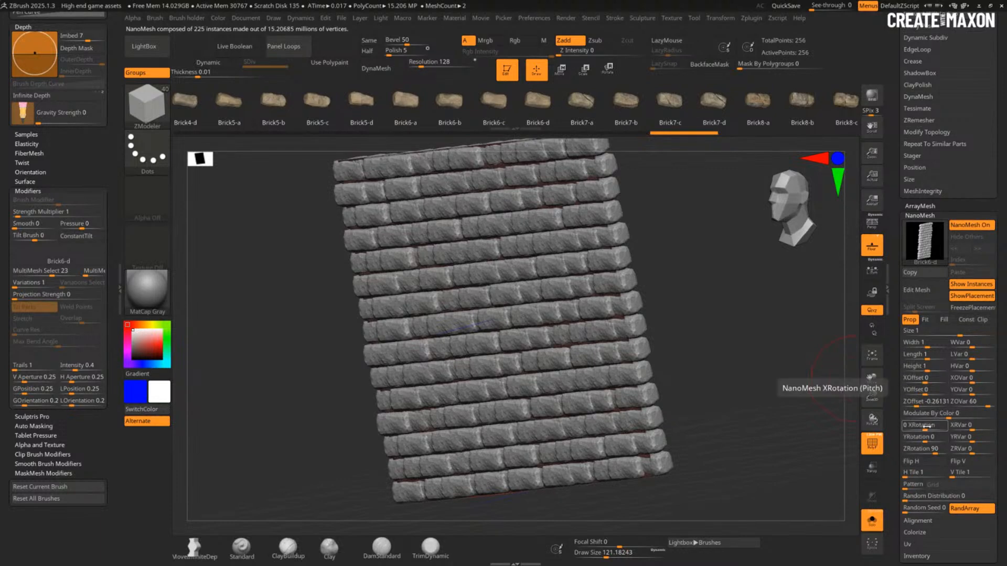
Step: Set the bricks' XRotation to 39 and XRVar to -35, and hide the polyframe display
left_click_drag(924, 426, 961, 429)
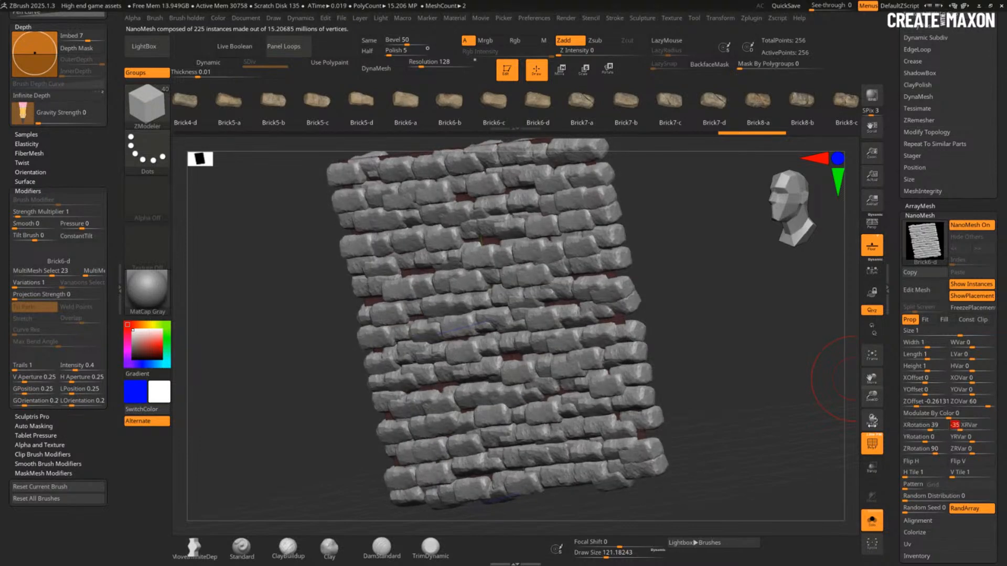
key("shift+f")
left_click_drag(775, 422, 794, 414)
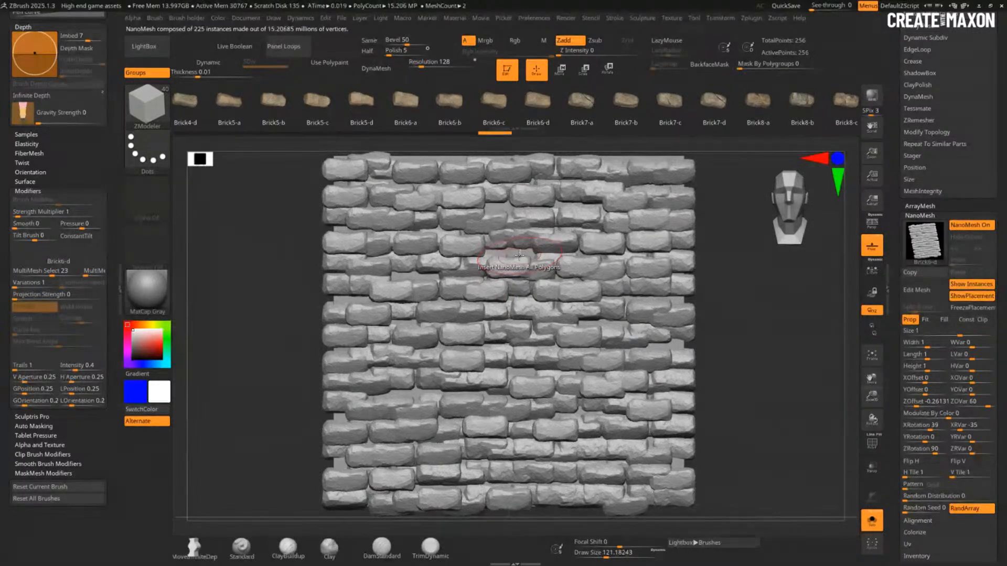
Step: Enlarge the brick NanoMesh to a Size of about 1.11 to close the gaps between bricks
mouse_move(724, 345)
left_mouse_down()
mouse_move(741, 322)
mouse_move(736, 339)
left_mouse_up()
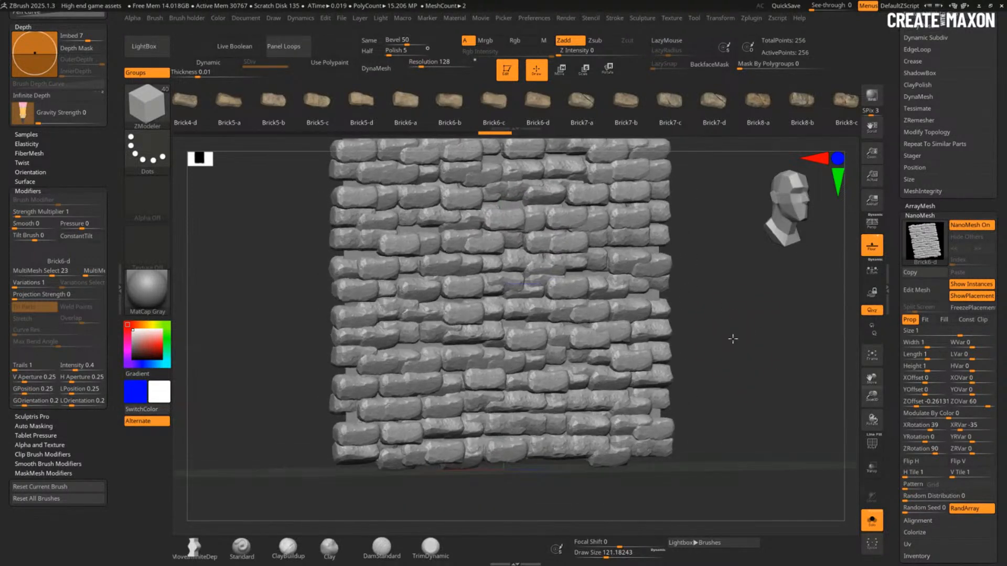
left_click_drag(959, 334, 952, 334)
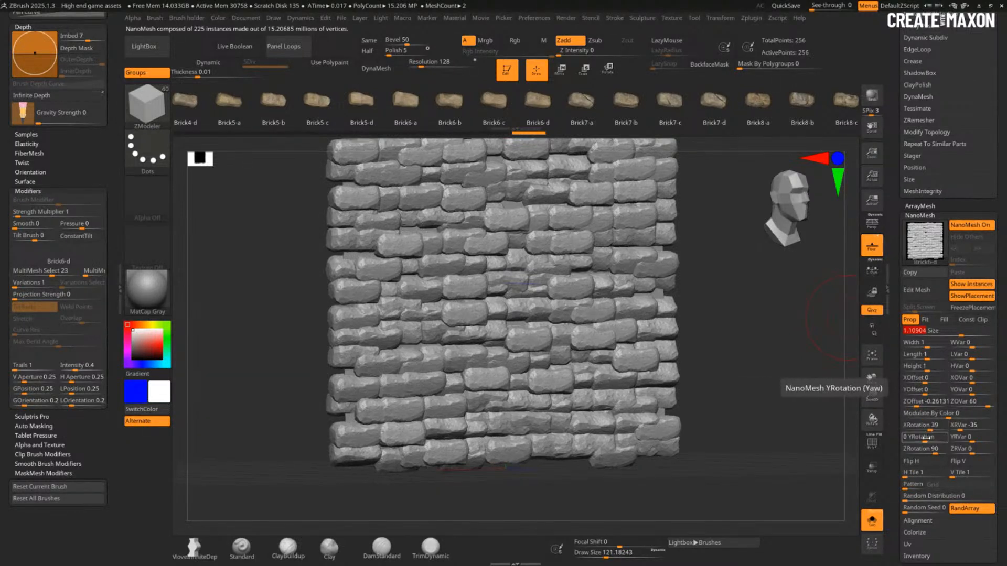
Step: Set the brick NanoMesh's YRotation to 5 and its YRotation variance (YRVar) to -8
left_click_drag(927, 437, 926, 441)
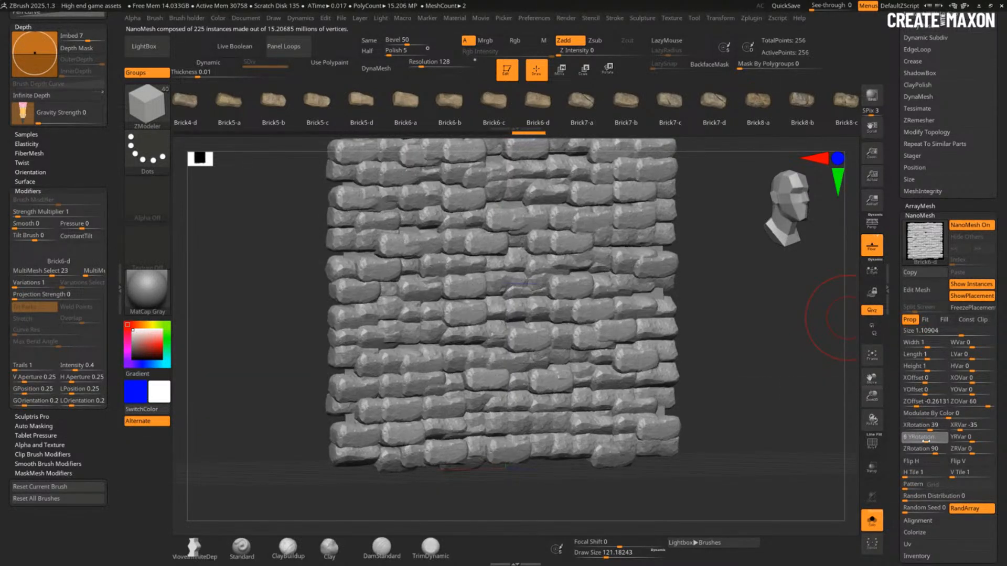
left_click(926, 441)
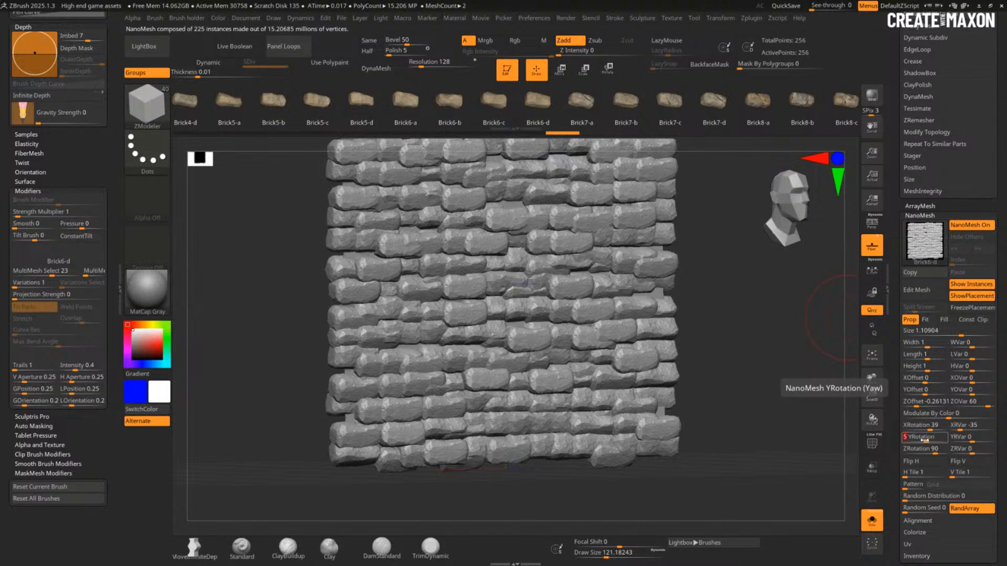
left_click_drag(971, 440, 962, 440)
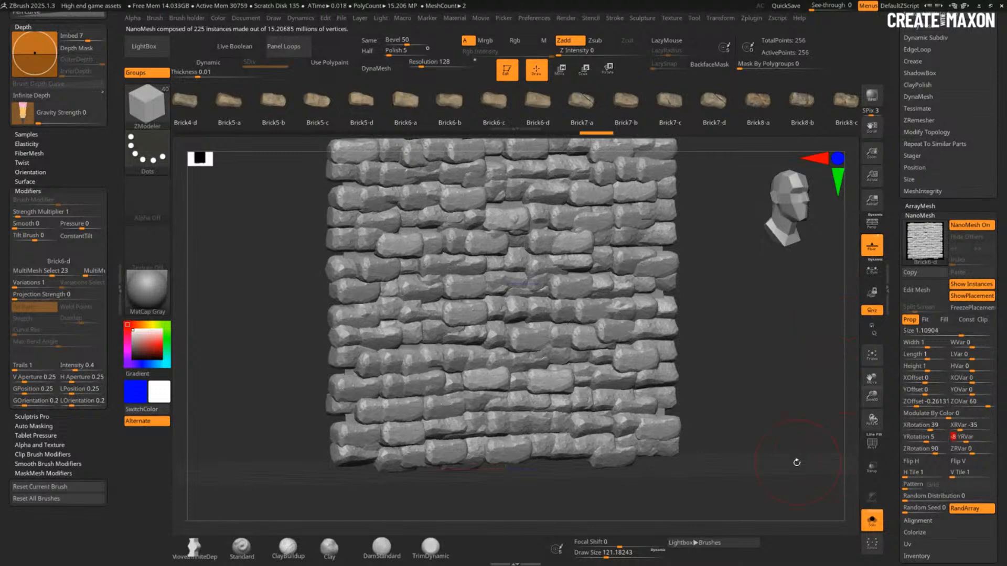
left_click(933, 368)
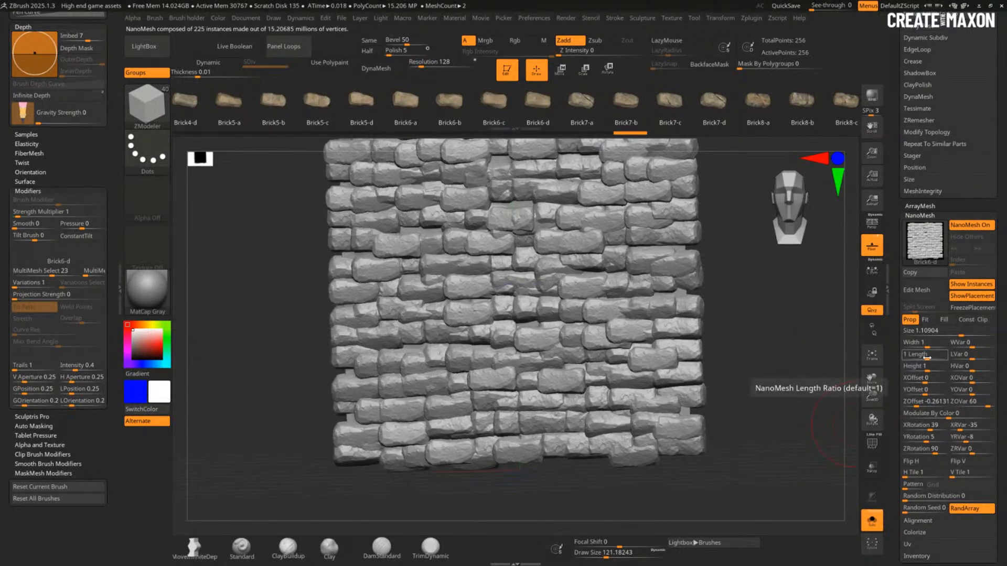
Step: Set the brick NanoMesh's Length to 0.9, after trying 0.5, and its length variance (LVar) to 8
left_click_drag(927, 358, 929, 360)
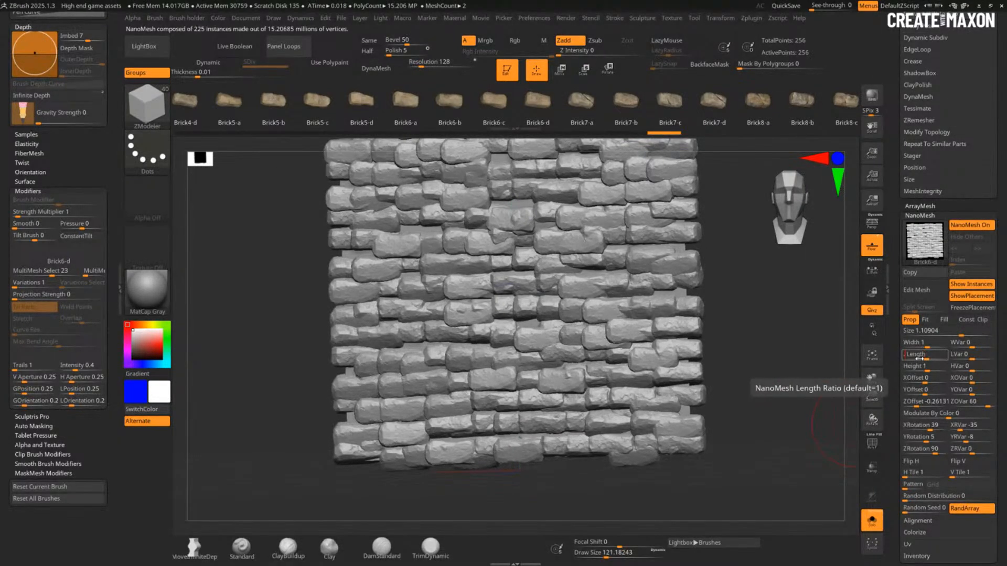
type("0.5")
key("Return")
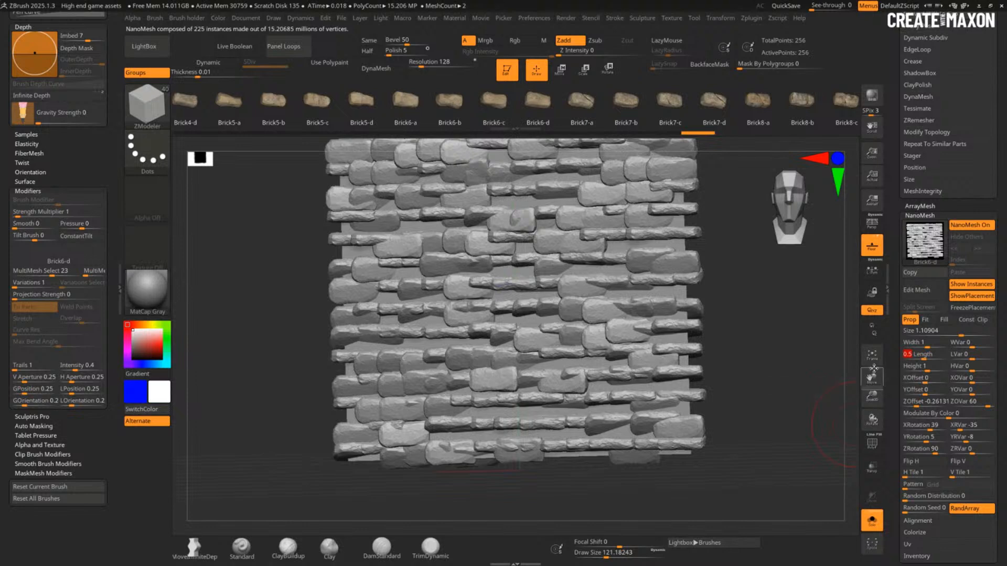
key("Return")
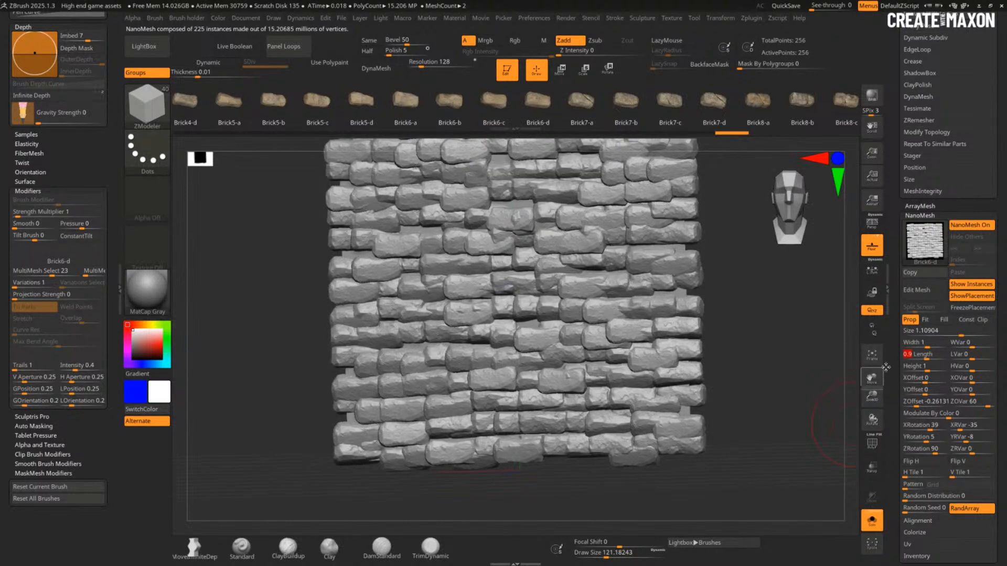
left_click_drag(970, 354, 979, 358)
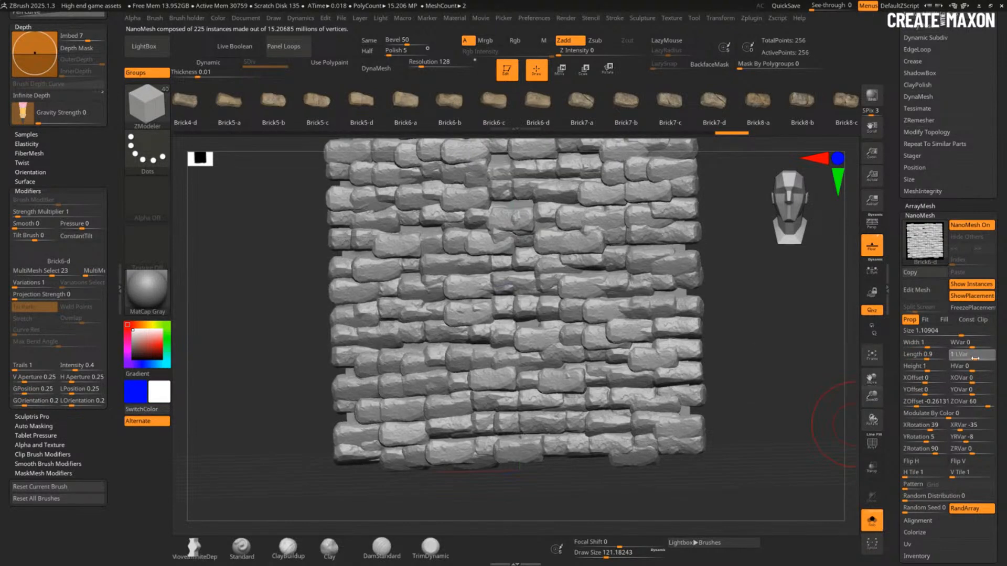
left_click(977, 358)
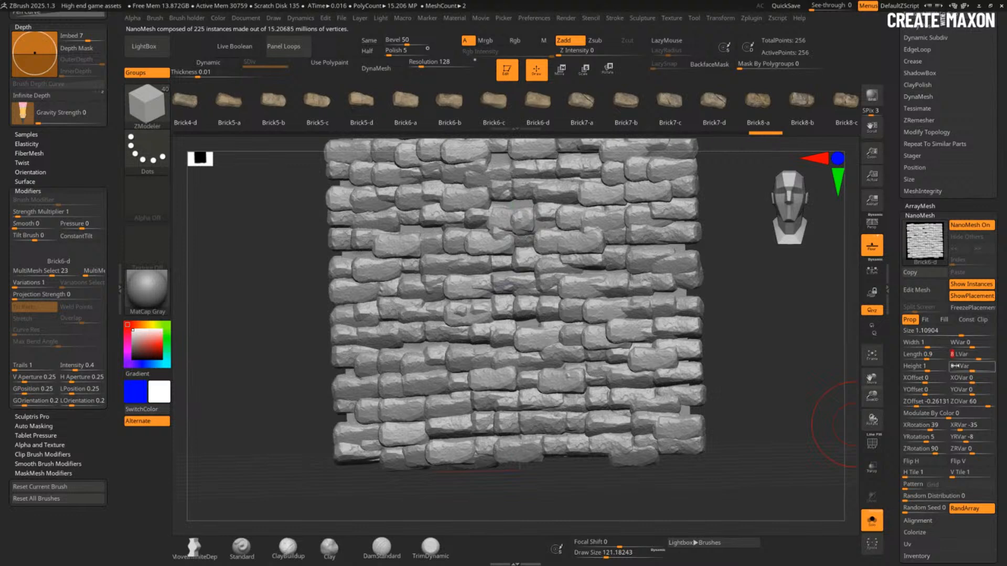
Step: Set the bricks' XRotation to 65, keeping the Size at about 1.11, and view the wall from the front
left_click(933, 429)
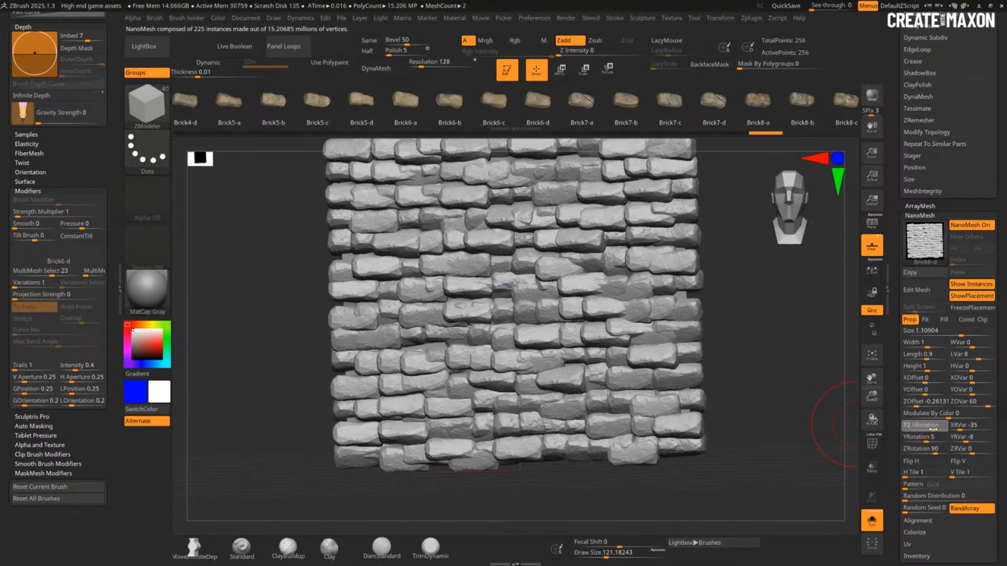
mouse_move(955, 331)
left_mouse_down()
mouse_move(968, 333)
mouse_move(958, 334)
left_mouse_up()
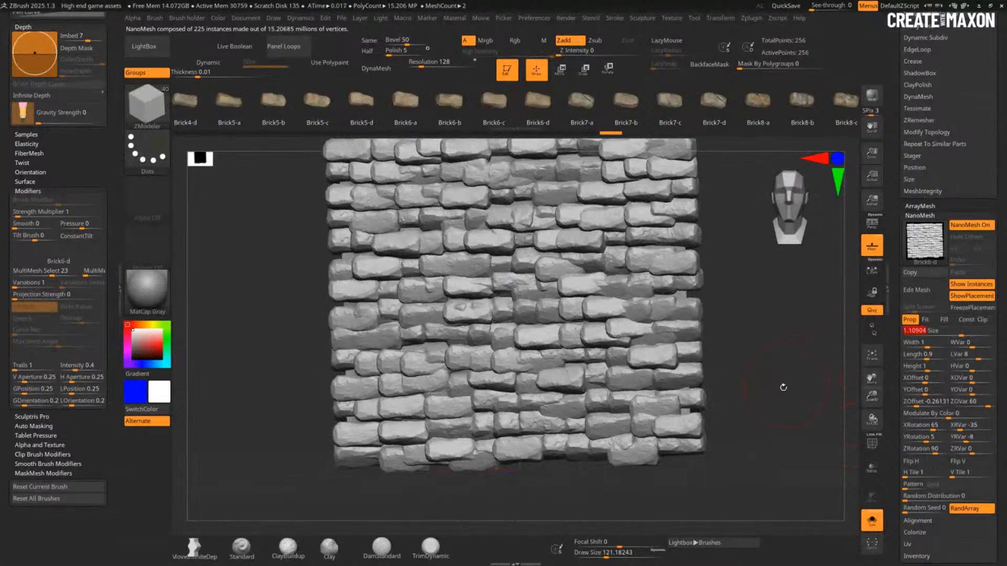
left_click_drag(783, 387, 818, 359, "shift")
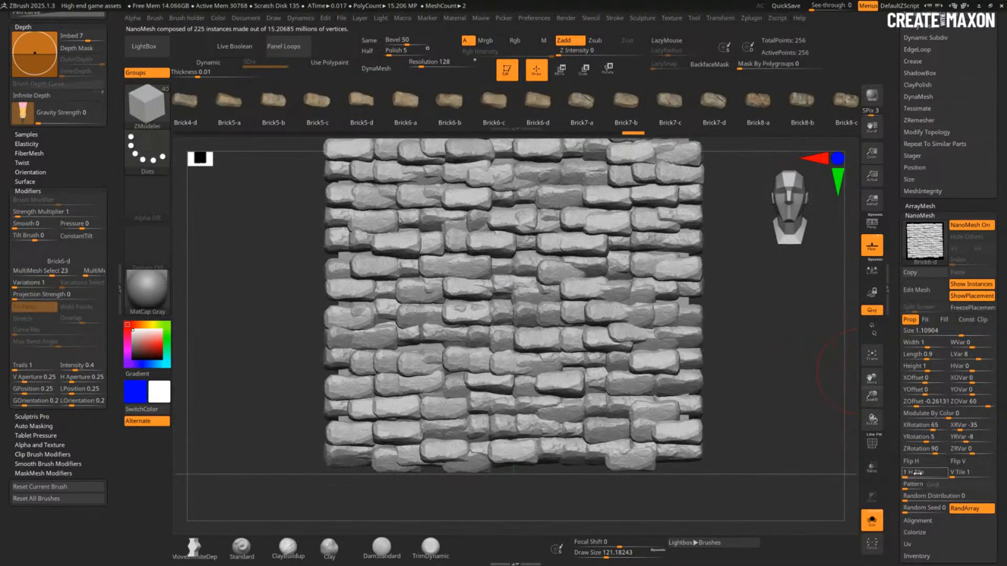
Step: Set the NanoMesh's H Tile to 2, and inspect the underlying plane's polygon grid with the NanoMesh temporarily hidden
left_click_drag(906, 476, 904, 479)
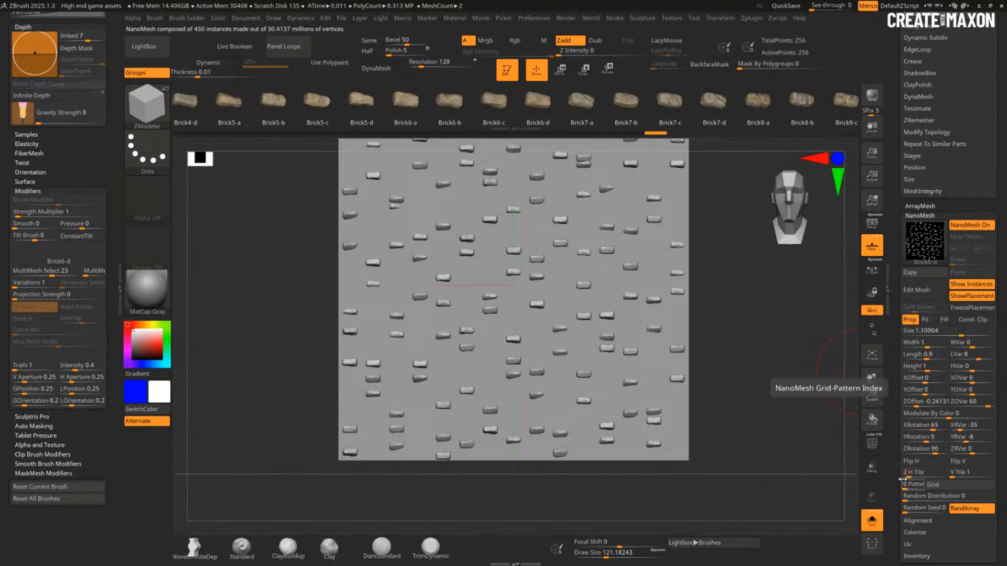
left_click_drag(762, 351, 698, 341, "alt")
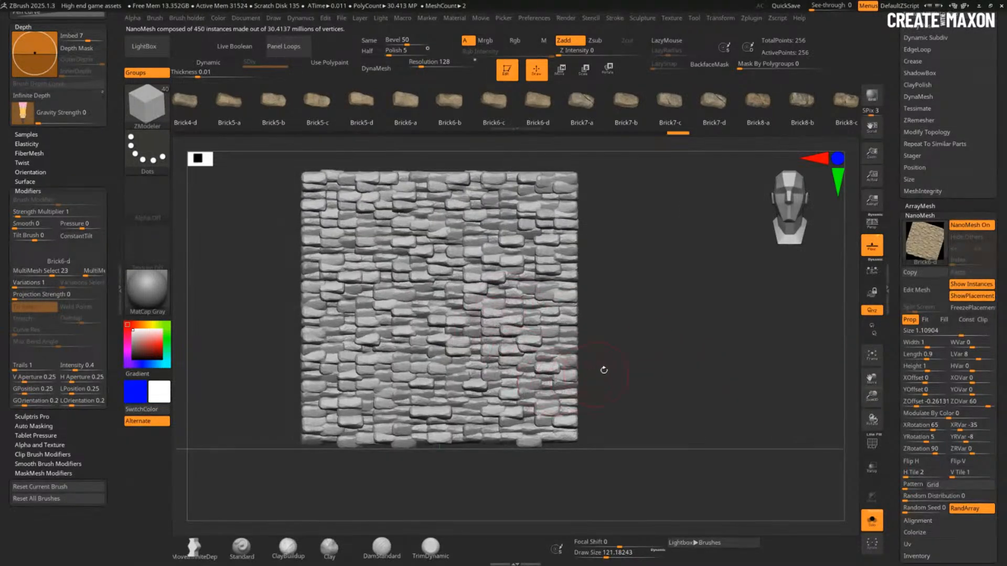
left_click(969, 226)
key("shift+f")
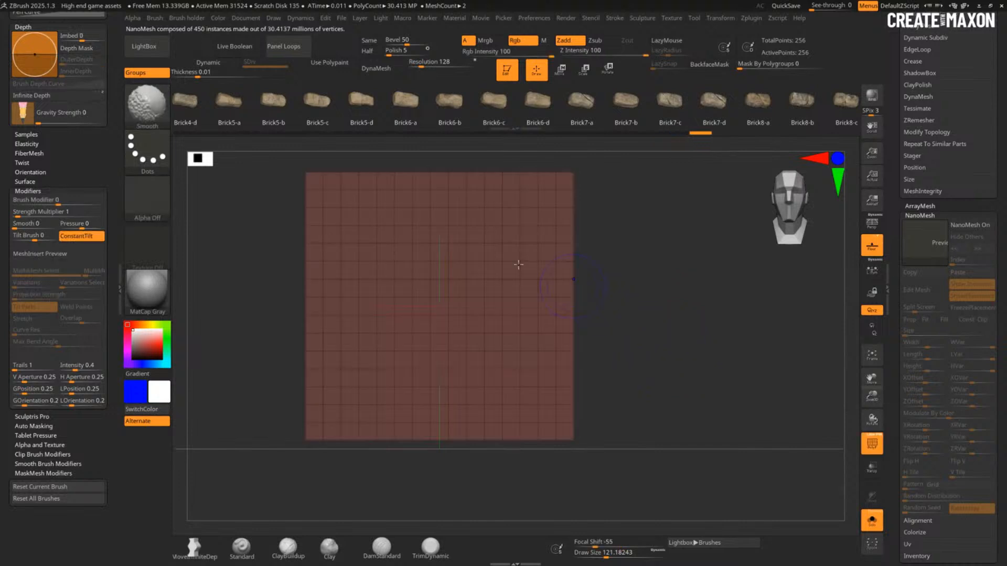
key("shift+f")
left_click(969, 225)
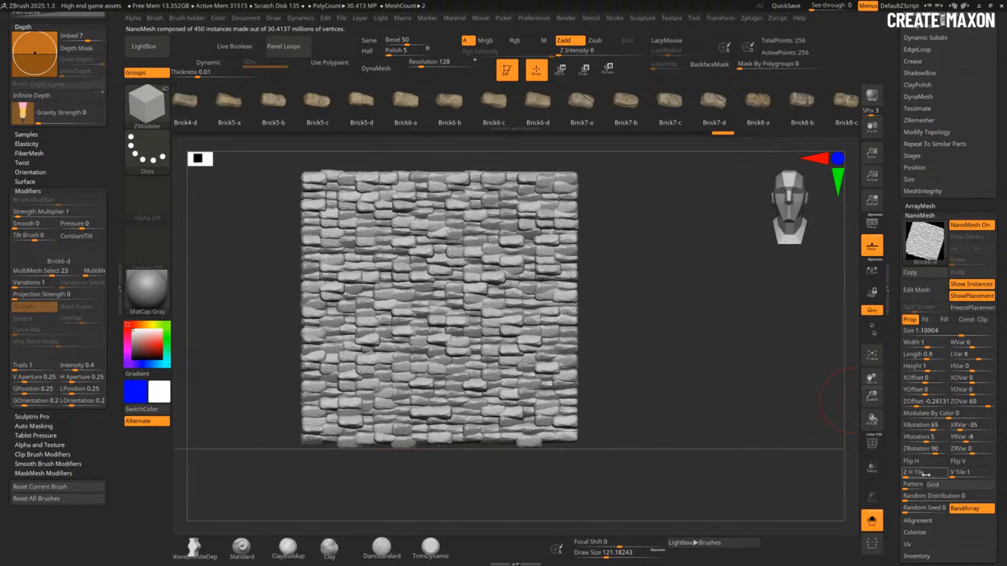
Step: Try tiling the bricks in the other direction with H Tile 1 and V Tile 2
left_click_drag(908, 474, 903, 474)
left_click(953, 474)
type("2")
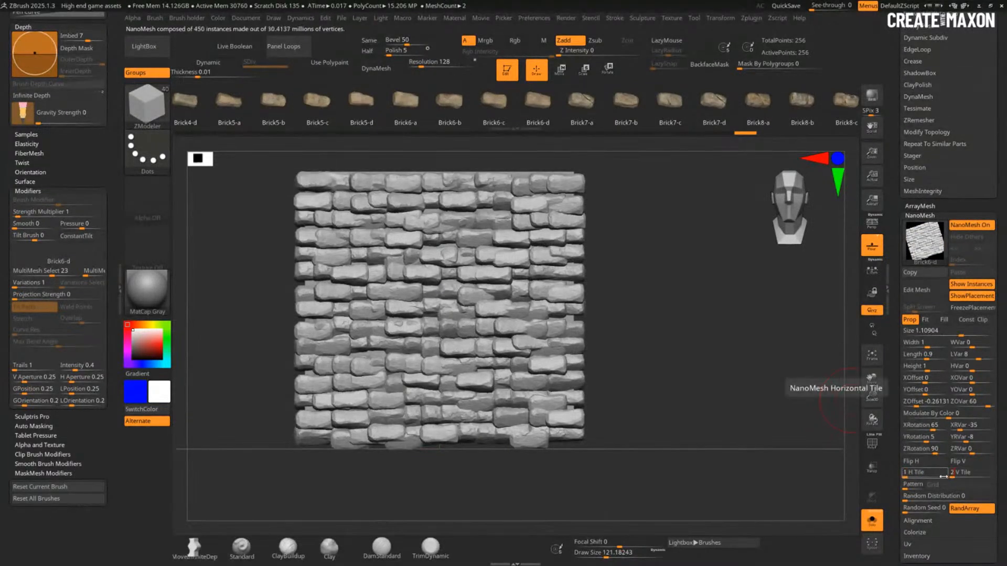
key("Return")
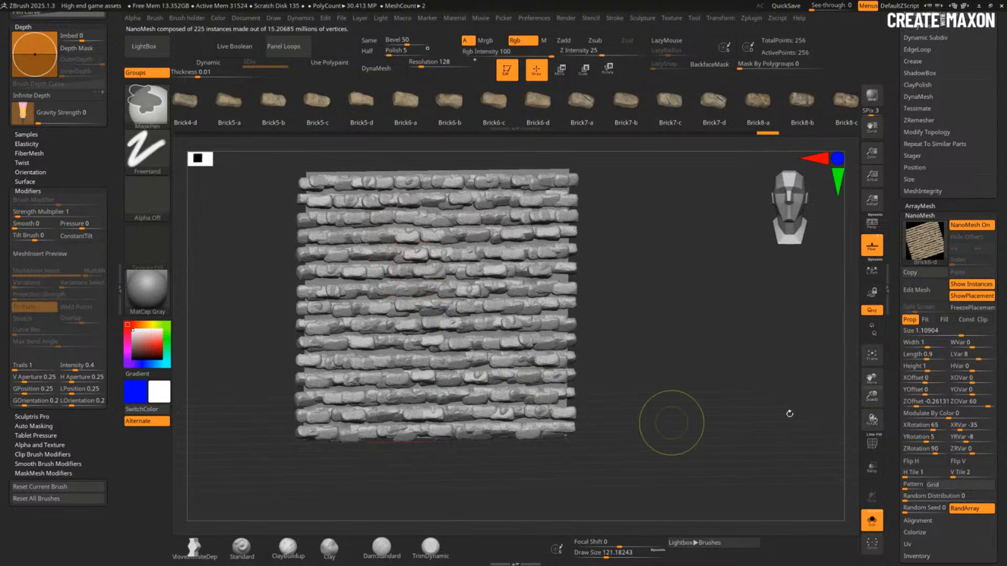
key("ctrl+z")
Step: Restore the brick NanoMesh's H Tile value to 2
left_click(914, 472)
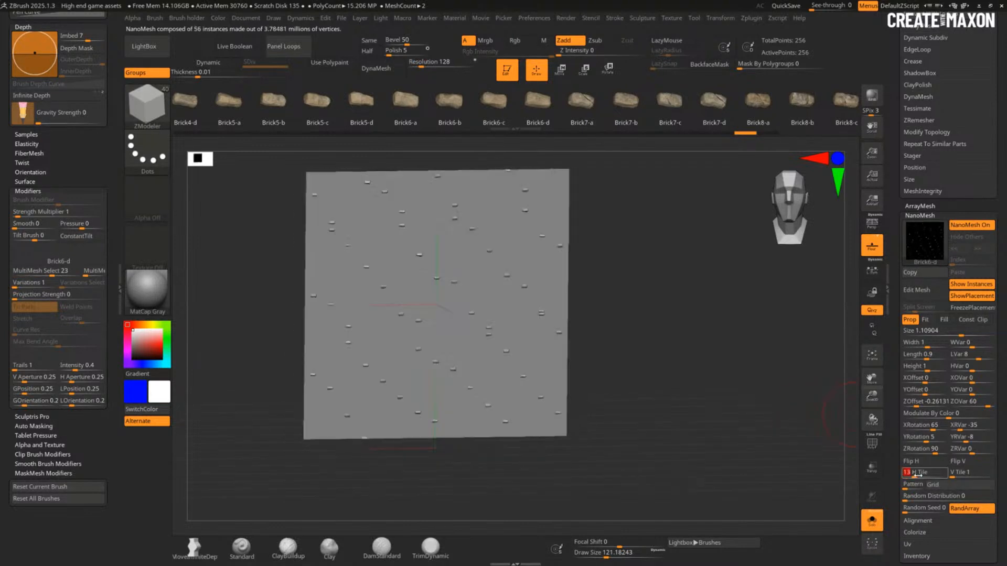
type("2")
key("Return")
key("Return")
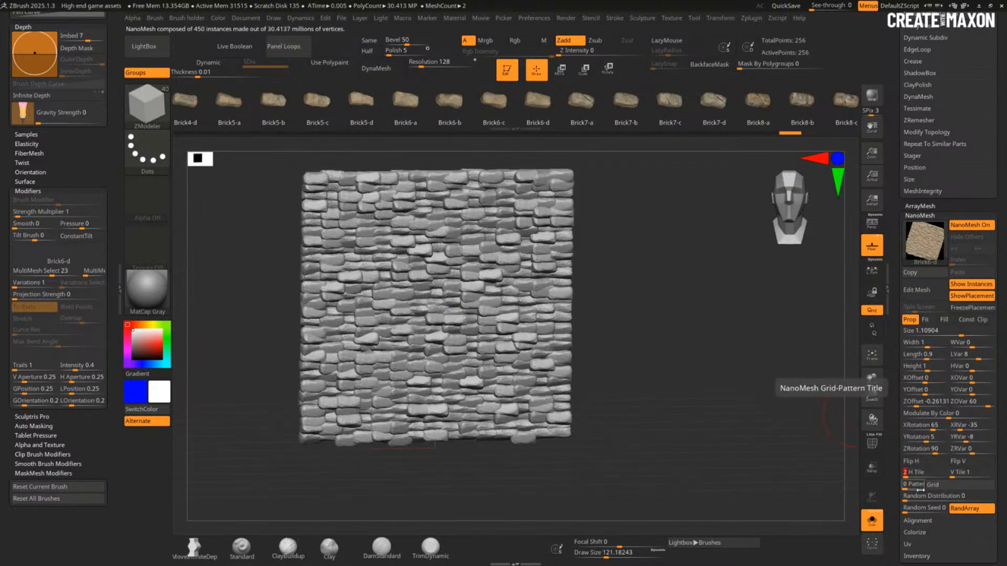
Step: Set the brick NanoMesh's Random Distribution to 2
left_click(911, 496)
type("0.0014")
mouse_move(911, 500)
left_mouse_down()
mouse_move(933, 499)
mouse_move(902, 496)
left_mouse_up()
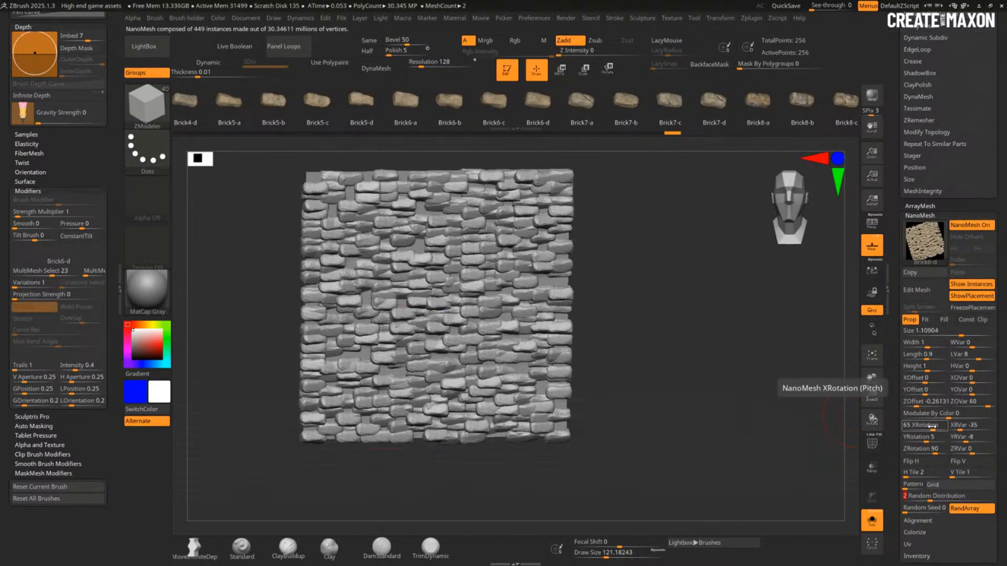
Step: Set the bricks' XRotation to 87 and XRVar to -66, and enlarge their Size to about 1.46
left_click_drag(932, 427, 935, 428)
left_click_drag(957, 426, 956, 426)
left_click_drag(959, 331, 964, 336)
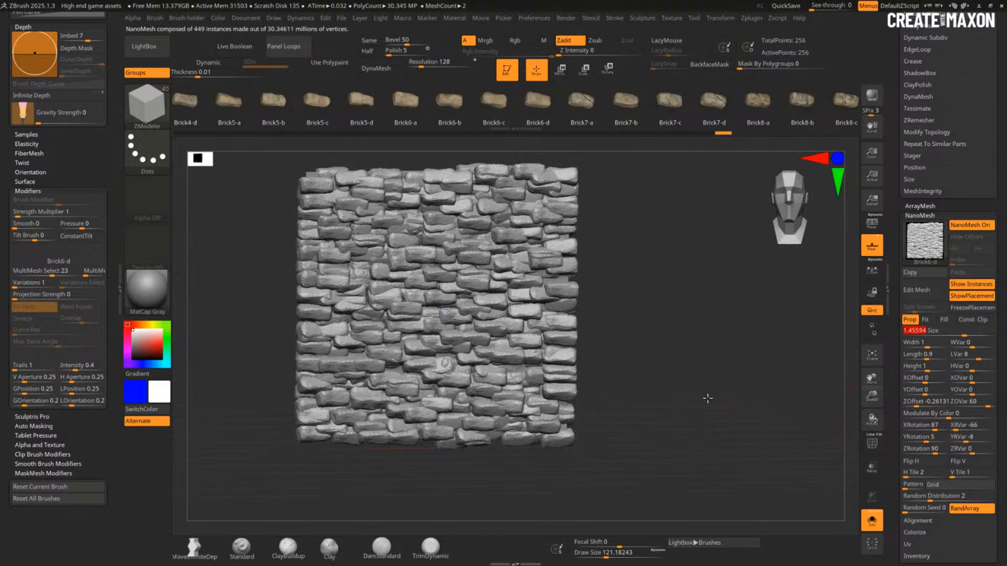
left_click_drag(703, 391, 744, 399)
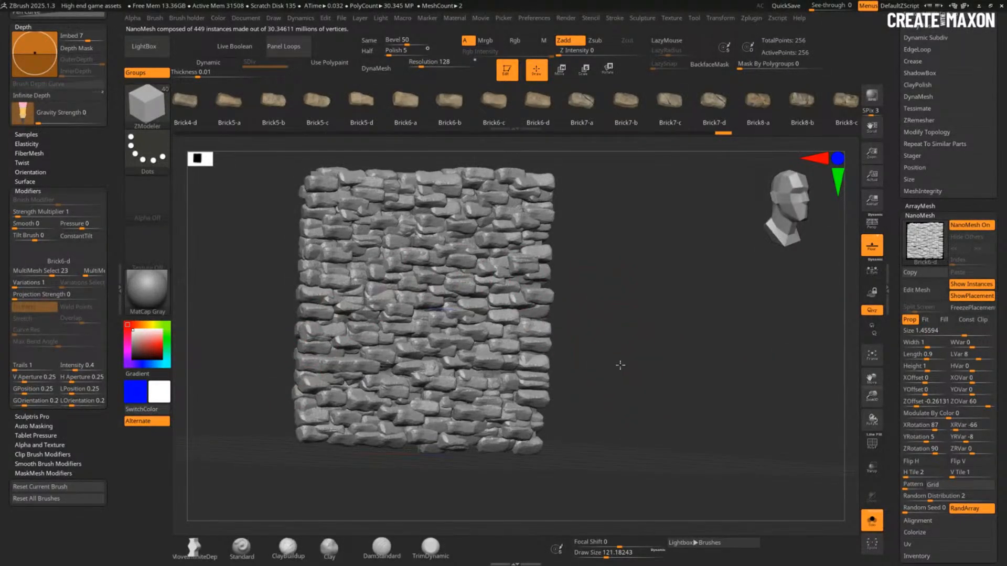
left_click_drag(620, 365, 767, 411)
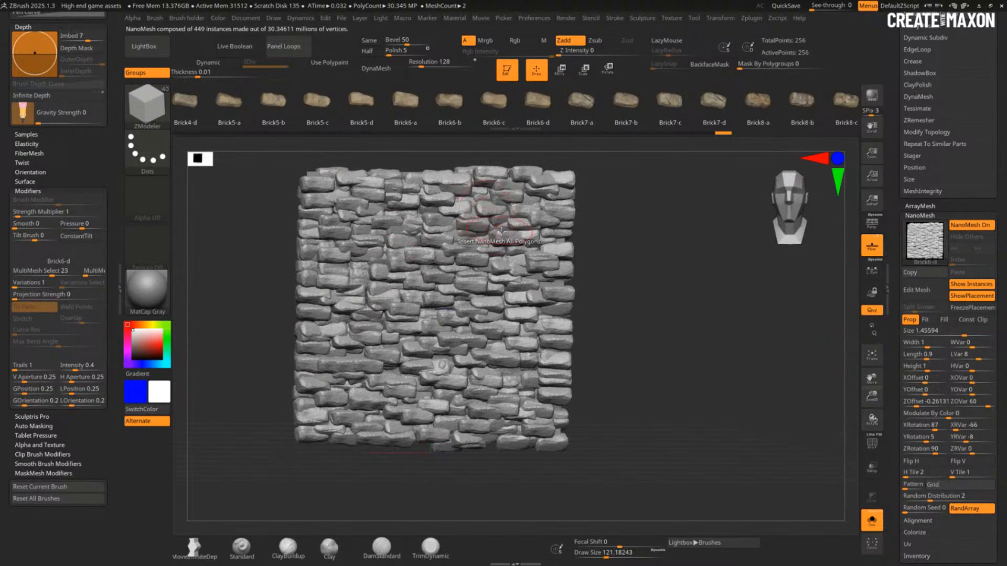
left_click(919, 331)
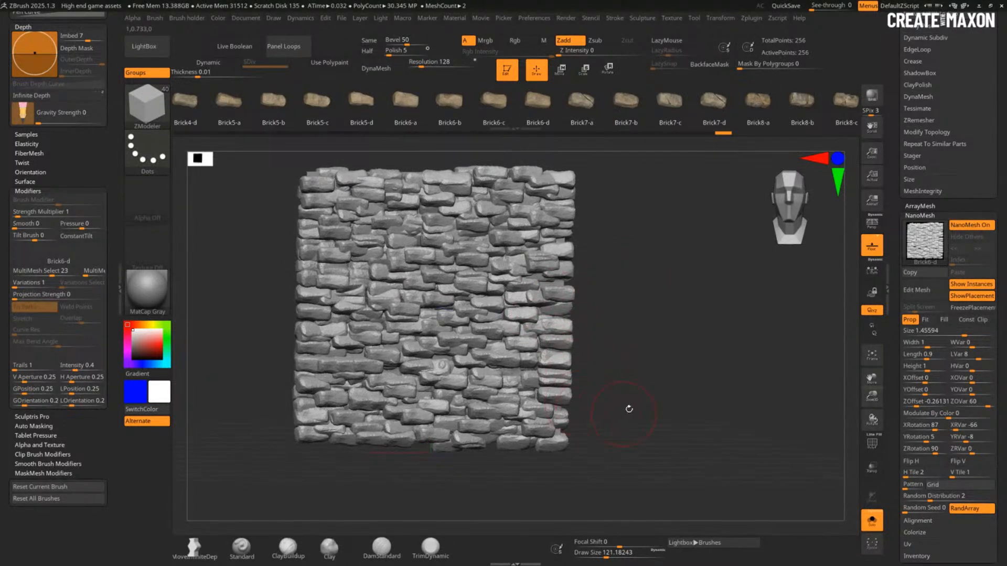
Step: Try inserting Brick6-c as an additional NanoMesh on the bare plane
left_click(969, 225)
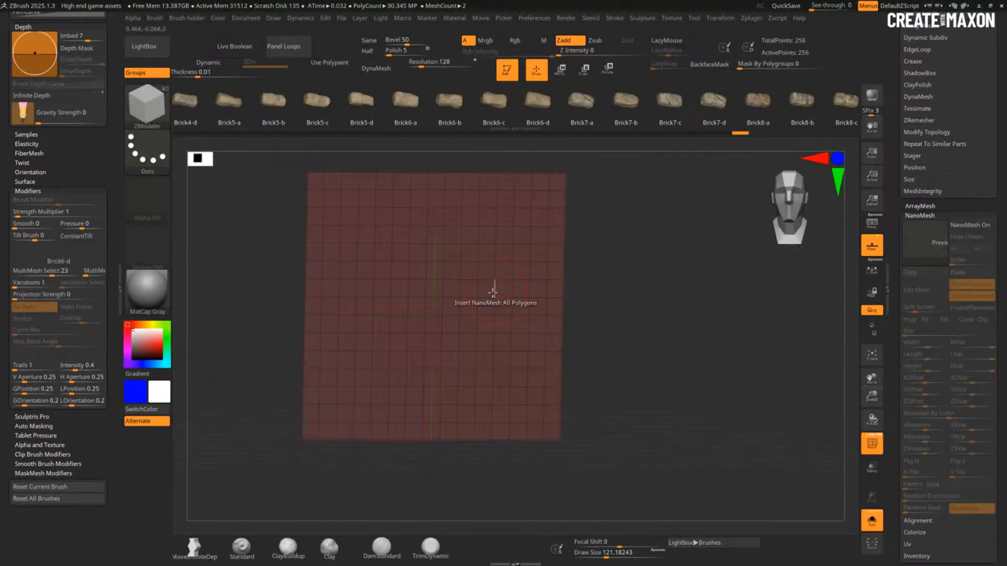
left_click(496, 101)
key("space")
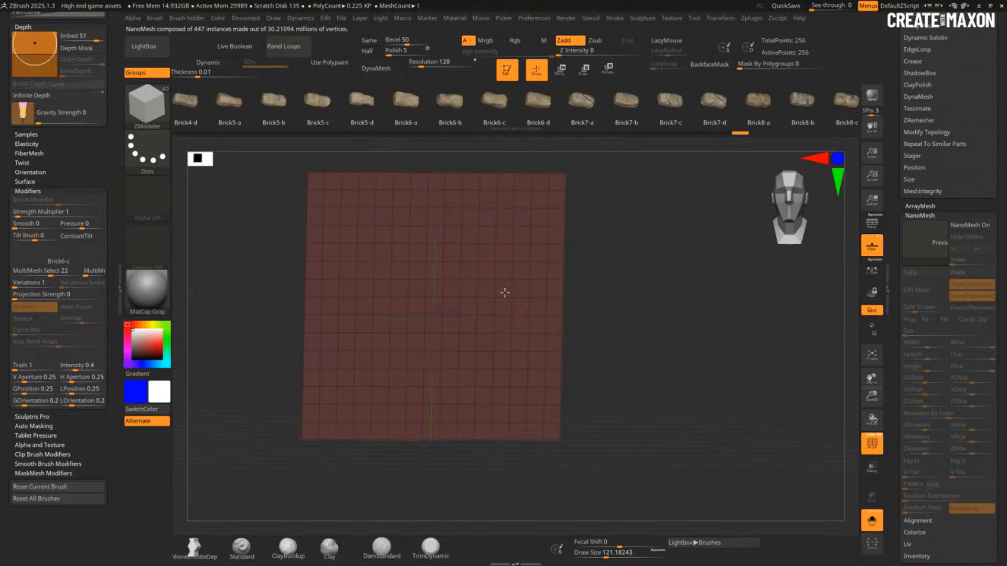
left_click(505, 293)
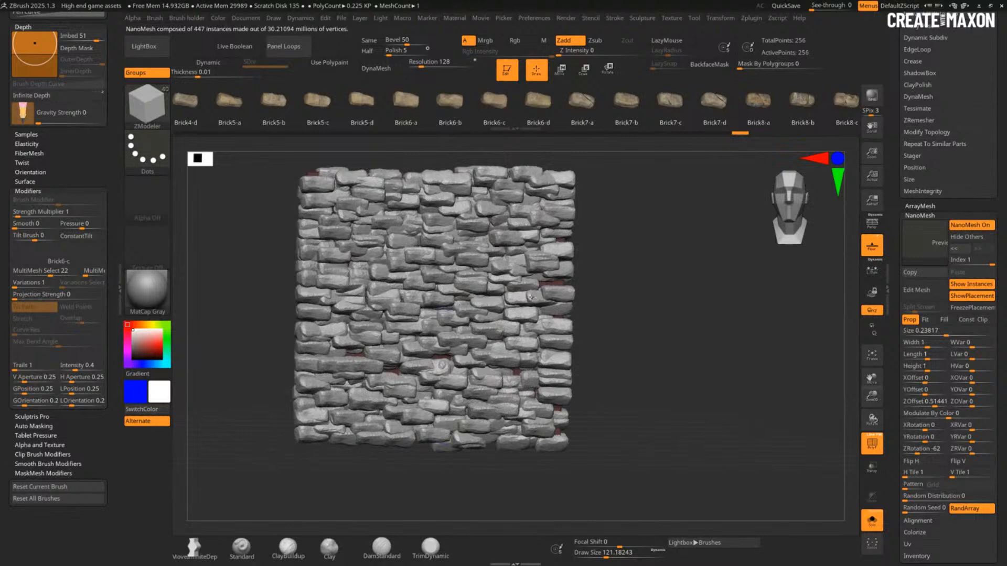
key("ctrl+z")
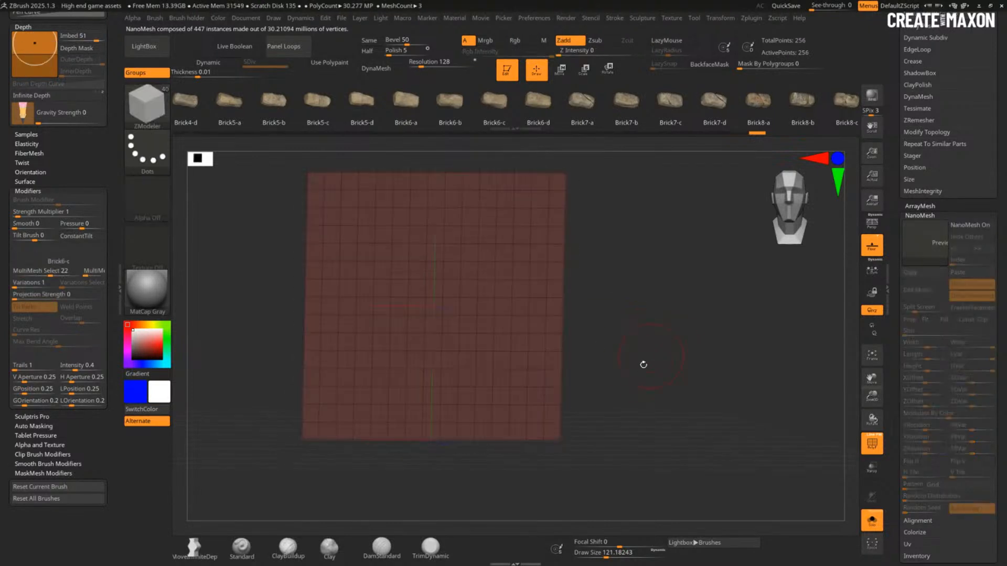
key("ctrl+z")
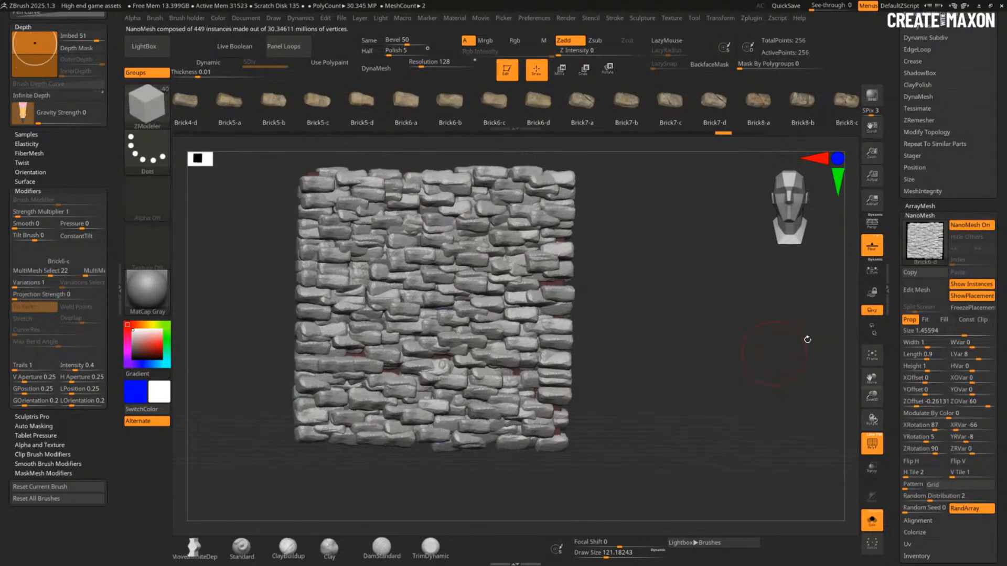
Step: Copy the current brick NanoMesh's settings, and insert Brick7-a as a NanoMesh on all polygons of the bare plane
left_click(913, 272)
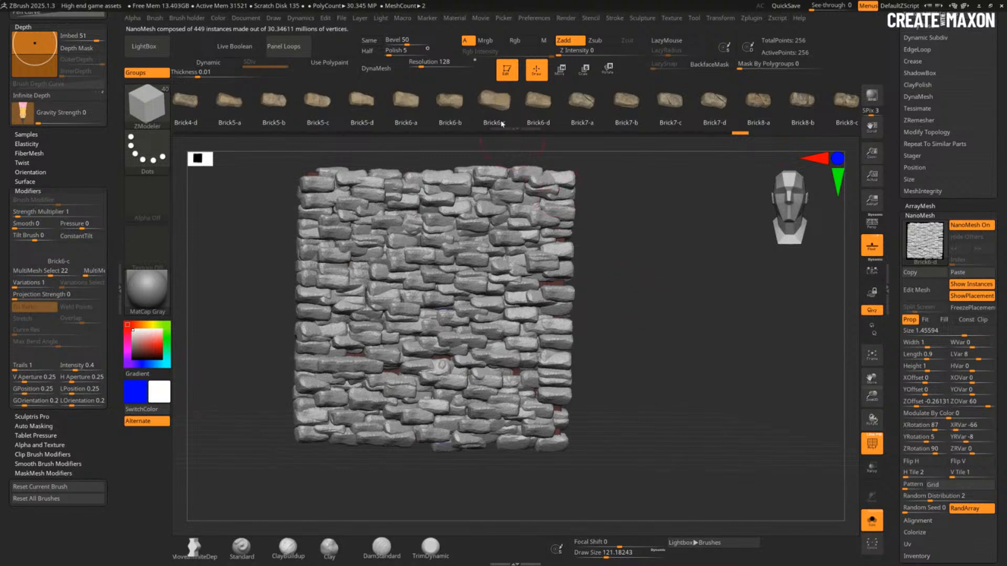
left_click(459, 262)
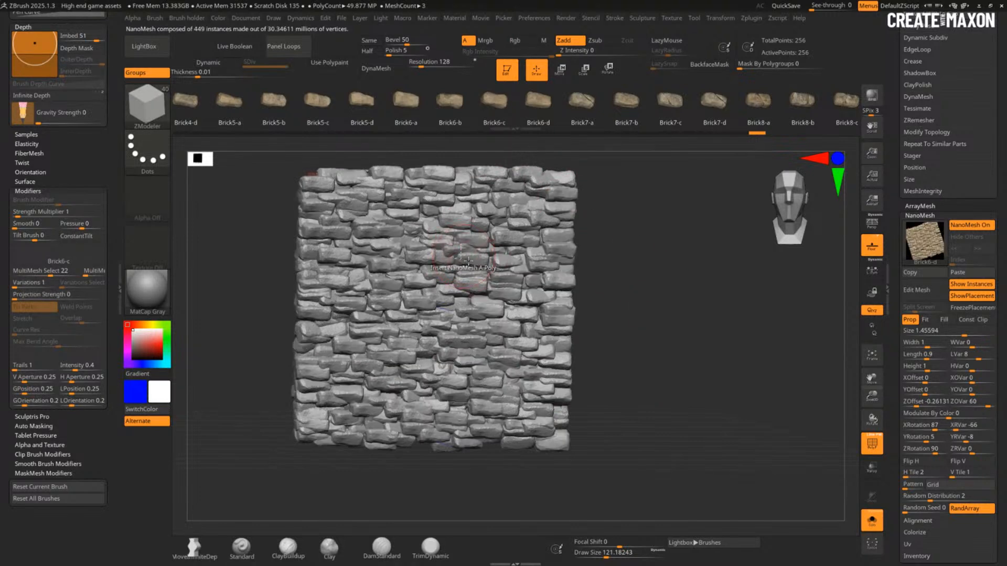
left_click(966, 225)
key("space")
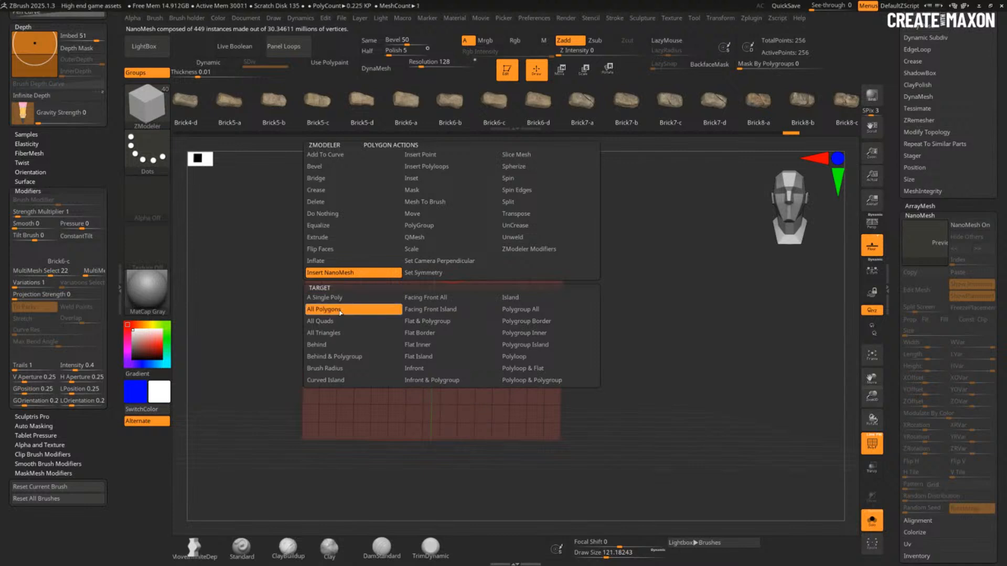
left_click(587, 122)
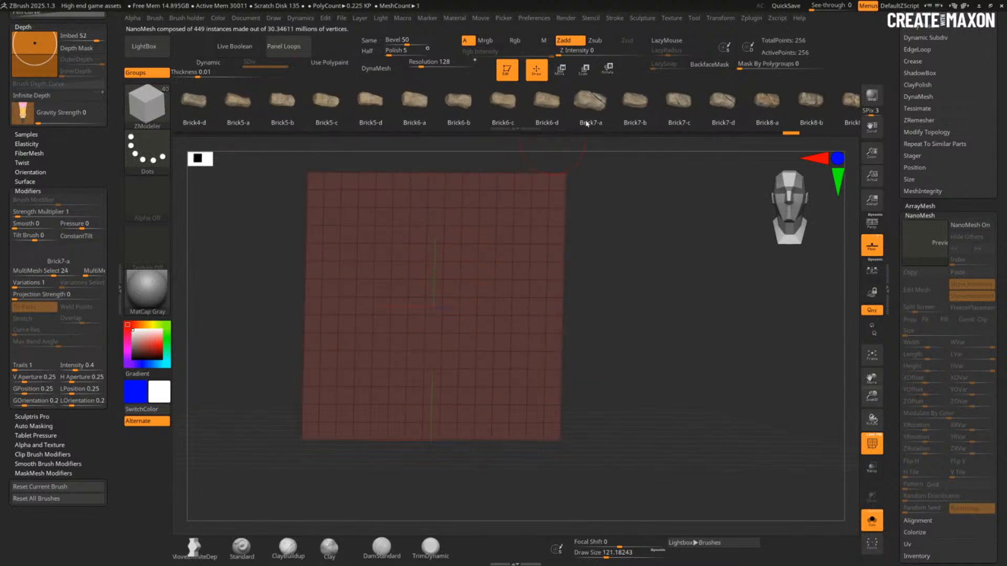
left_click(452, 254)
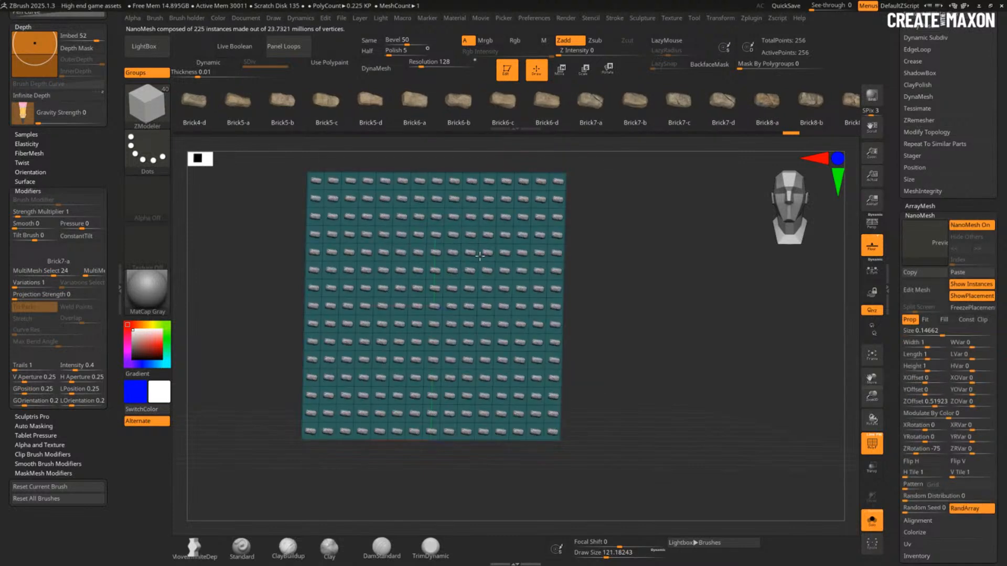
Step: Paste the copied NanoMesh settings onto the Brick7-a bricks
left_click_drag(479, 256, 965, 276)
left_click(976, 275)
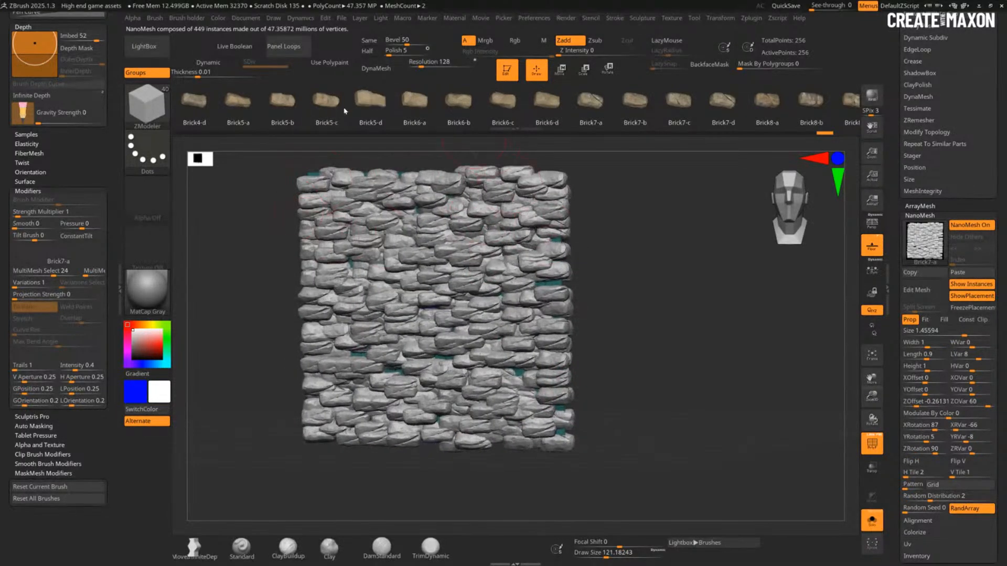
Step: Insert Brick3-d as a NanoMesh on all polygons of the bare plane, and paste the copied brick settings onto it
left_click_drag(256, 104, 527, 115)
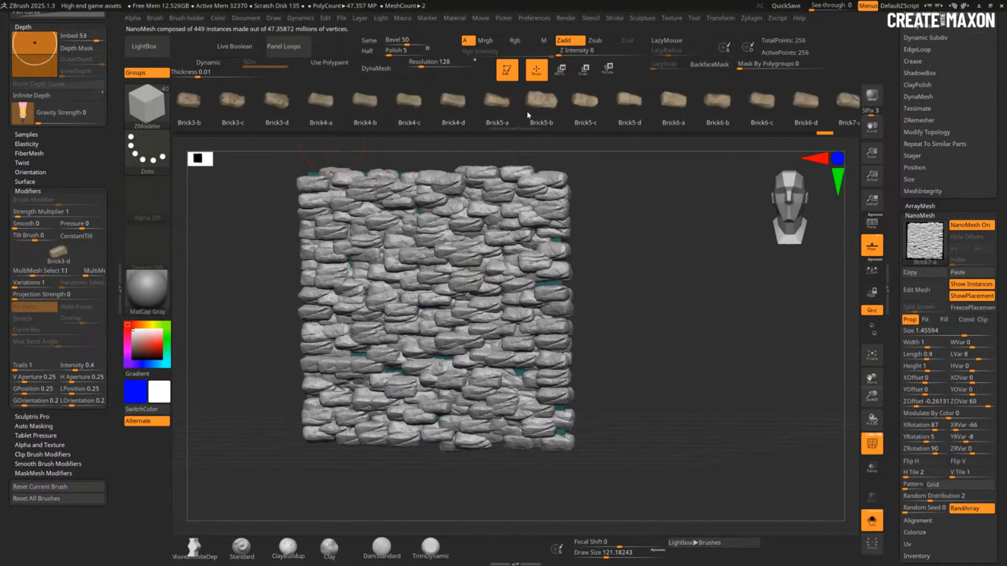
left_click(448, 248)
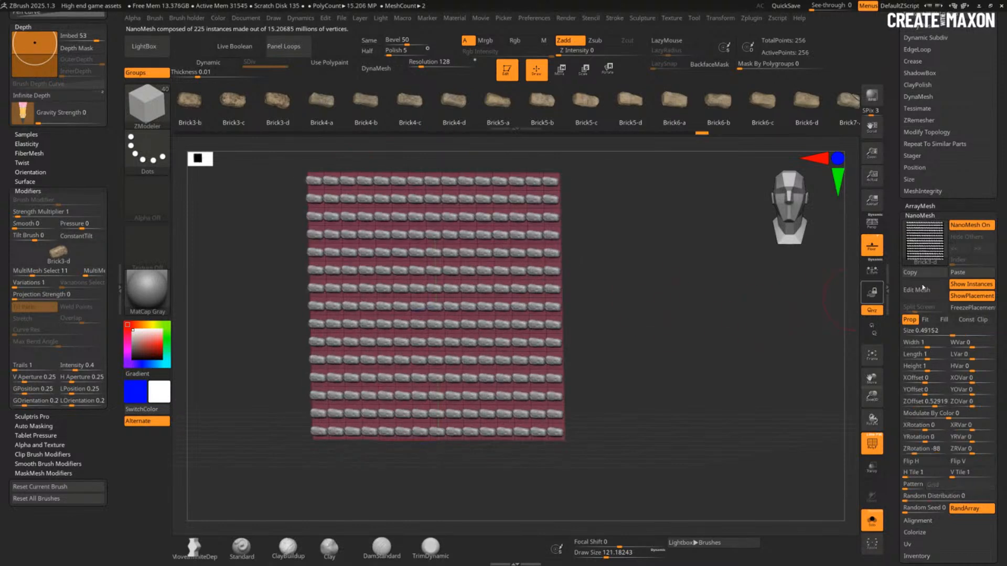
left_click(962, 272)
left_click_drag(674, 381, 699, 315, "shift")
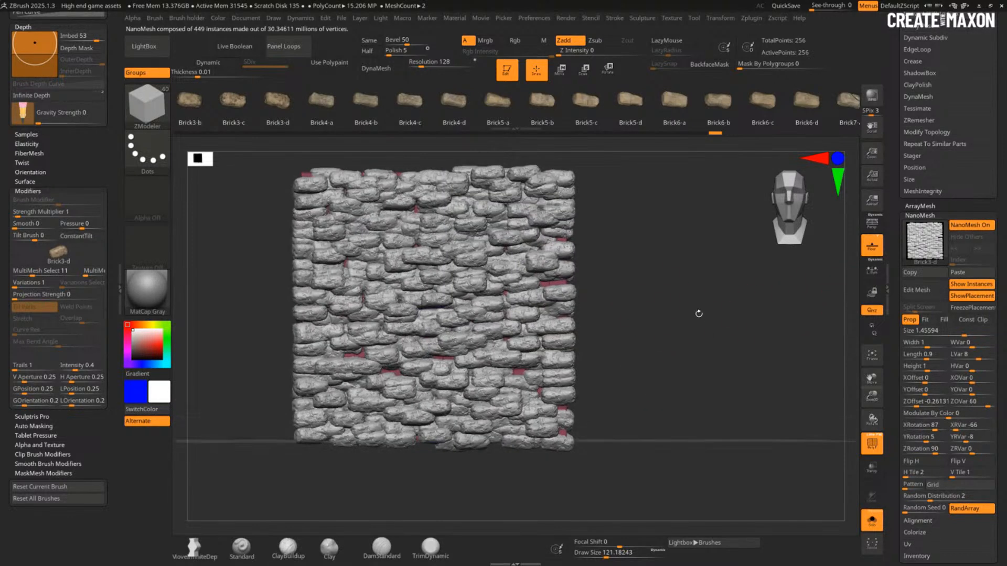
Step: Insert Brick5-a as a NanoMesh on all polygons of the bare plane, and paste the copied brick settings onto it
left_click(500, 108)
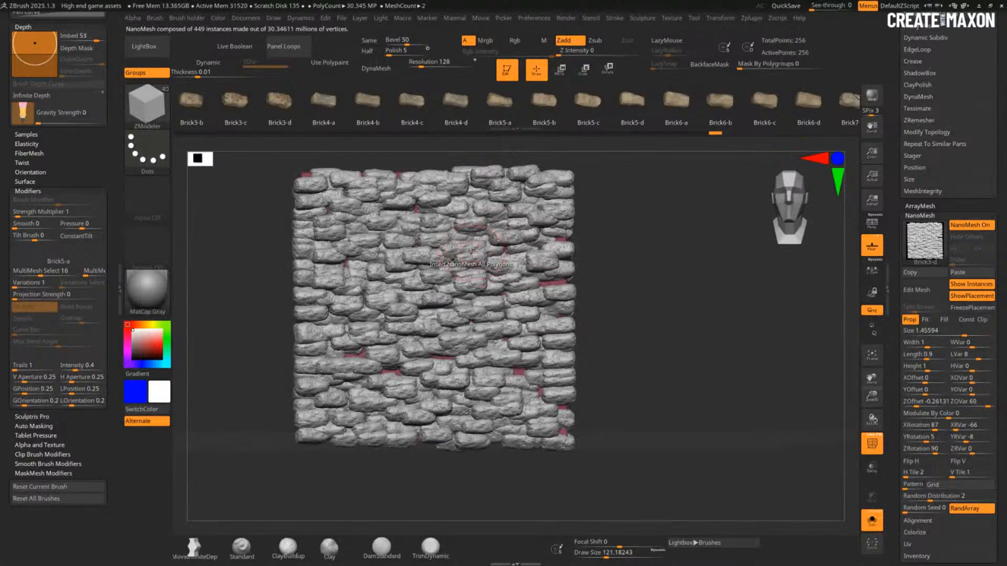
left_click(491, 249)
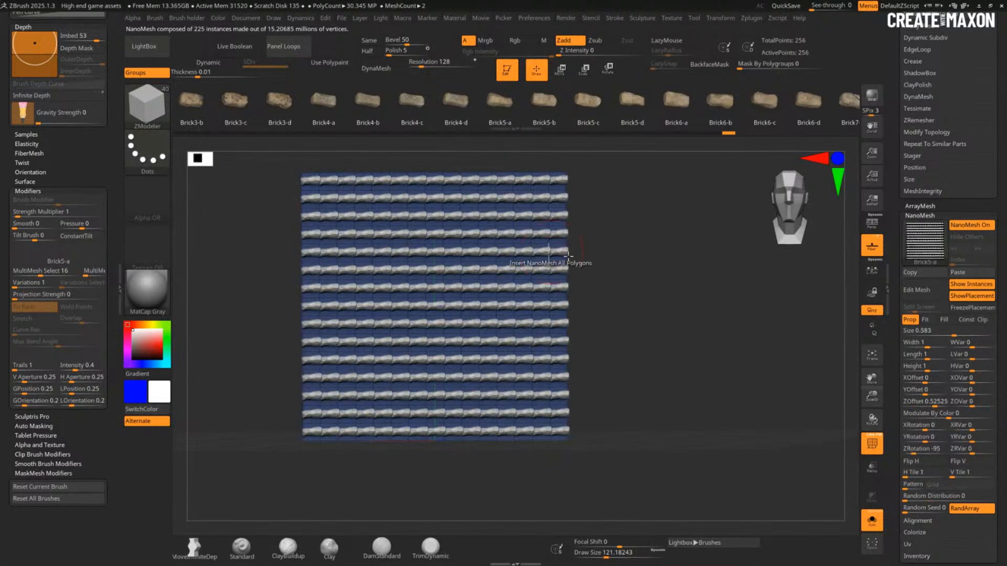
left_click(960, 272)
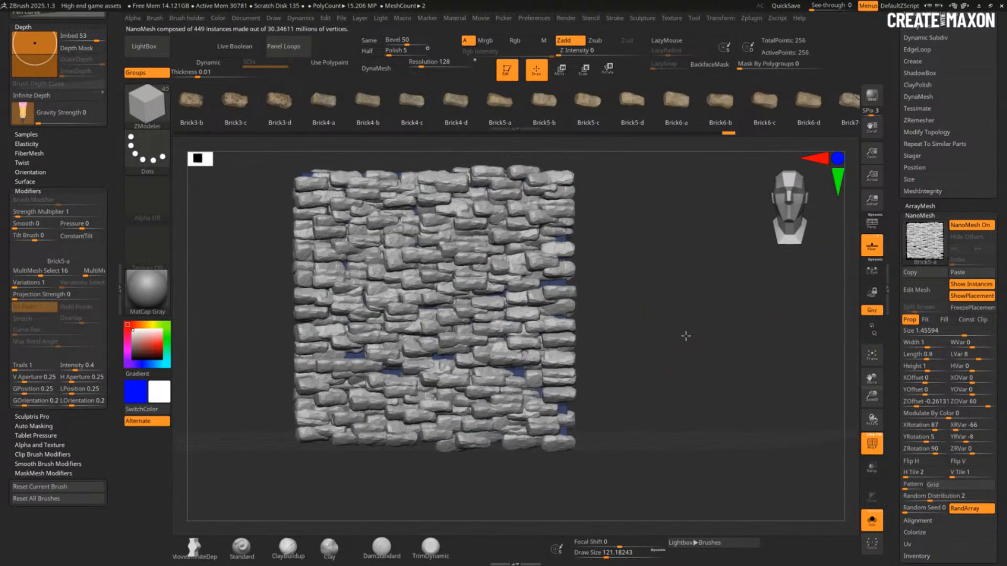
left_click_drag(686, 336, 688, 331)
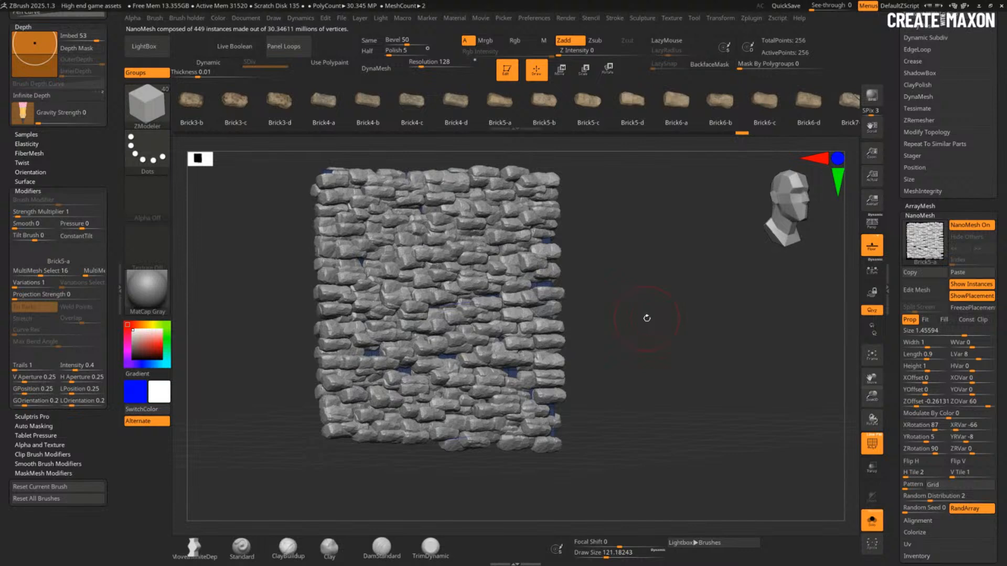
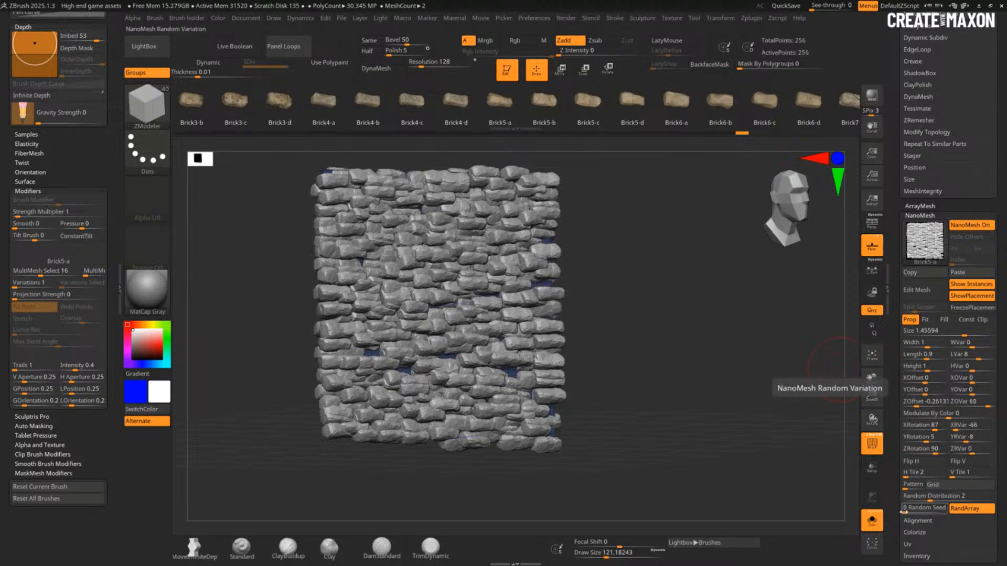
Step: Convert the Brick5-a NanoMesh into real geometry with One To Mesh from the NanoMesh inventory
left_click_drag(895, 499, 896, 420)
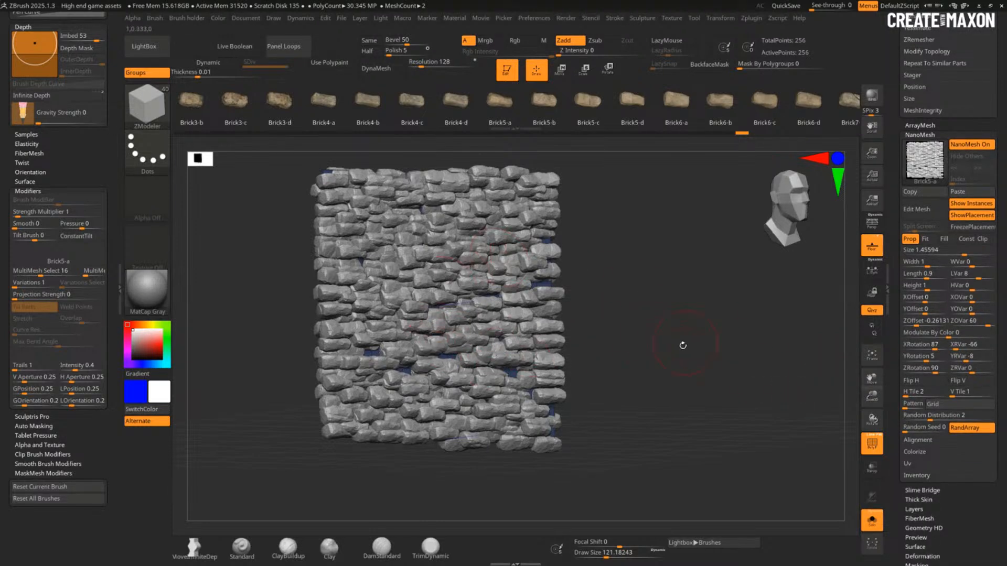
mouse_move(681, 344)
left_mouse_down()
mouse_move(672, 357)
mouse_move(667, 343)
left_mouse_up()
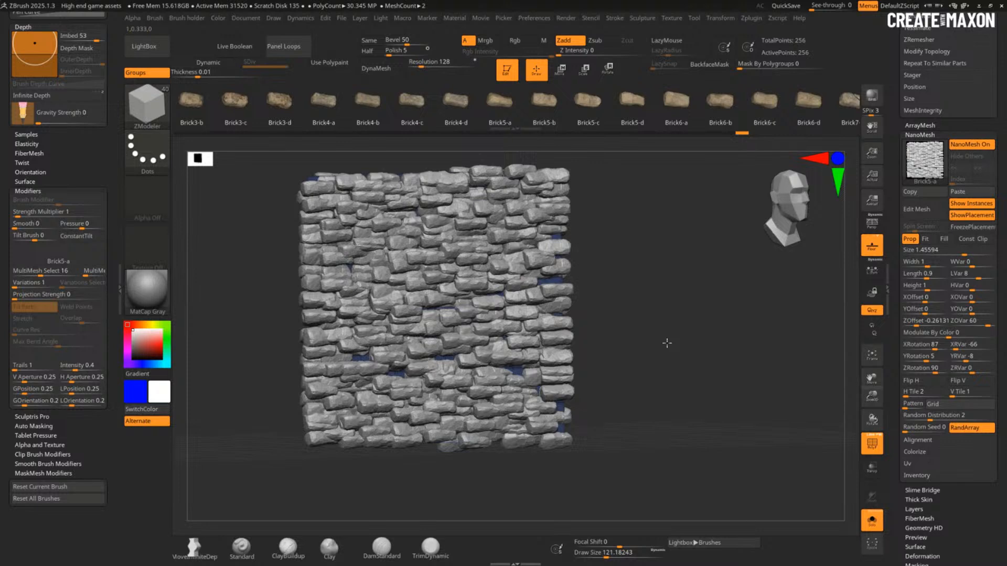
left_click_drag(667, 343, 682, 338, "shift")
left_click(921, 476)
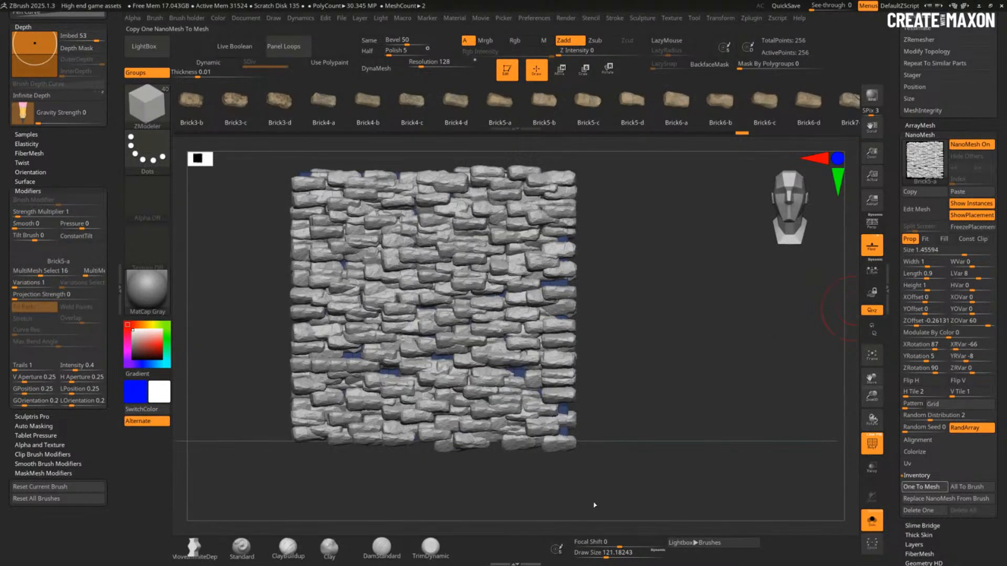
left_click_drag(734, 430, 747, 423)
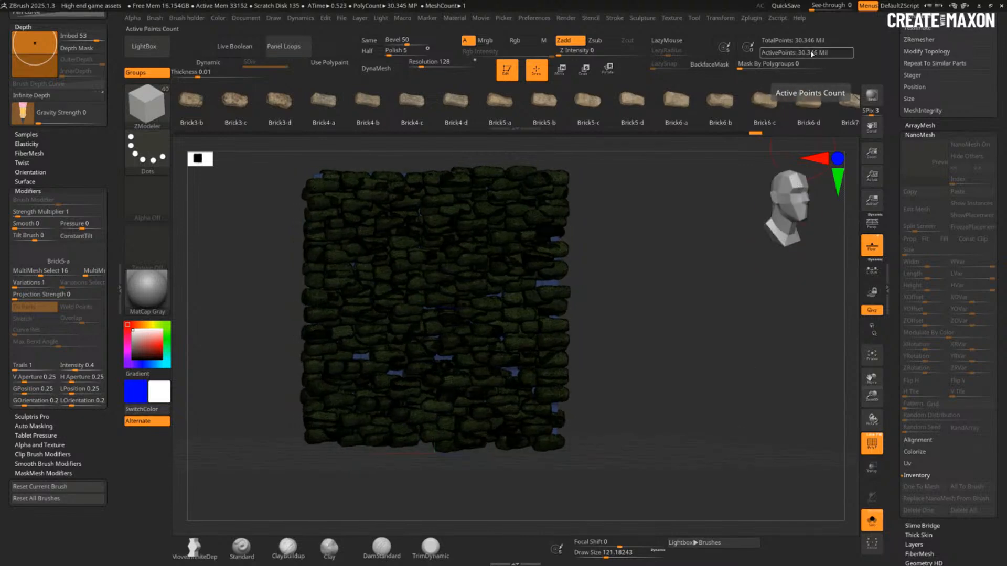
Step: Show the polygroup wireframe on the converted wall and isolate the flat base plane, hiding all the bricks
right_click_drag(677, 363, 685, 377, "ctrl")
key("shift+f")
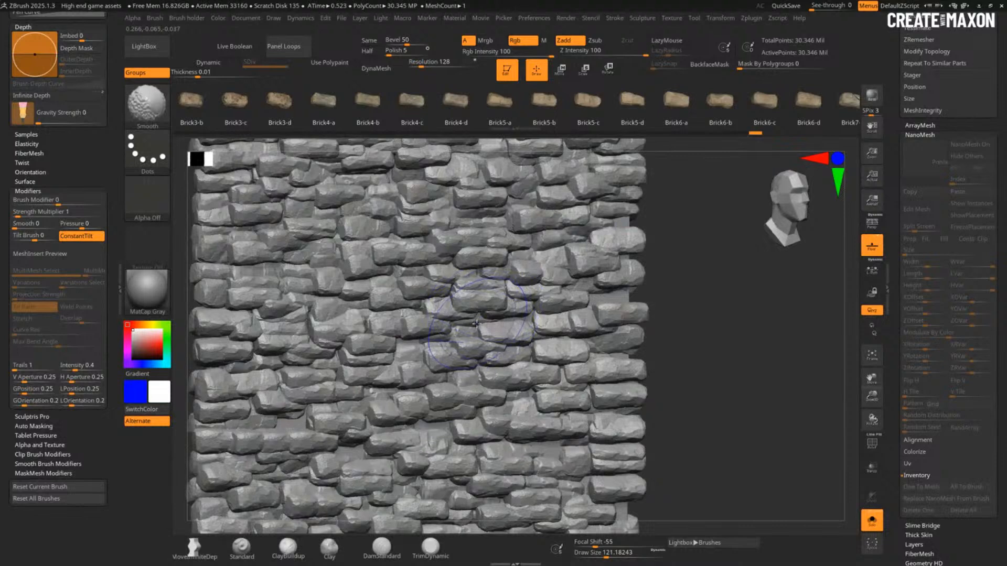
key("shift+f")
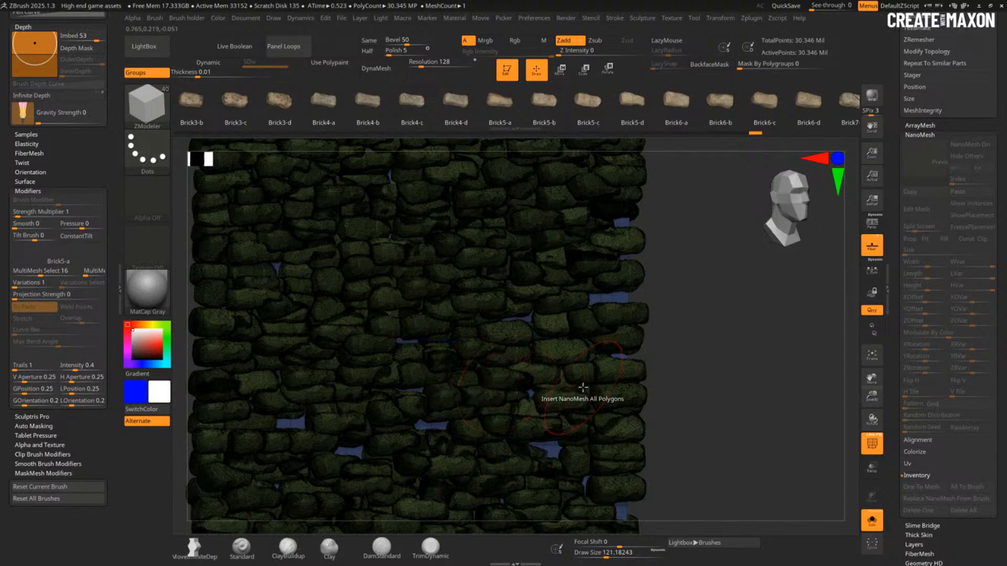
key("shift+f")
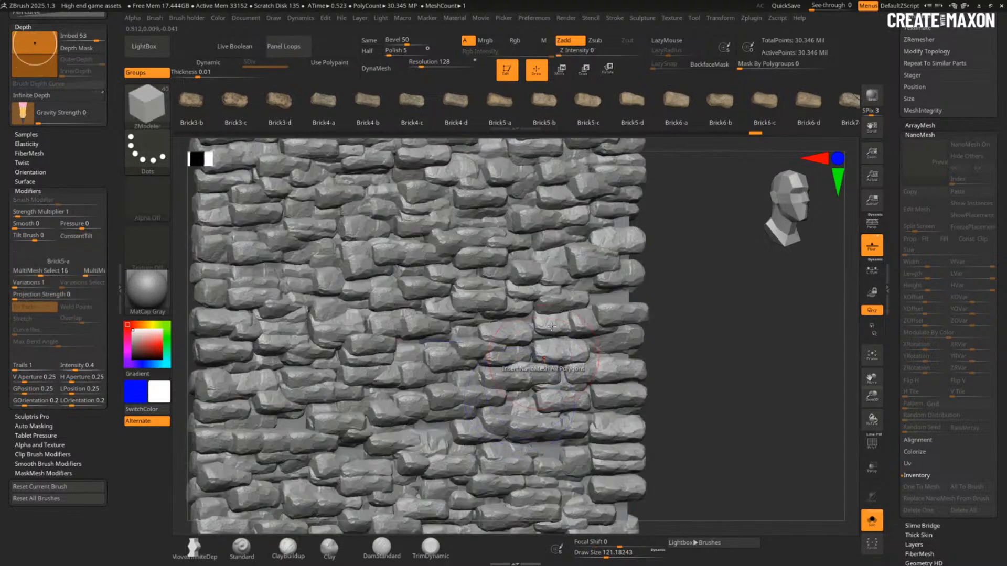
key("shift+f")
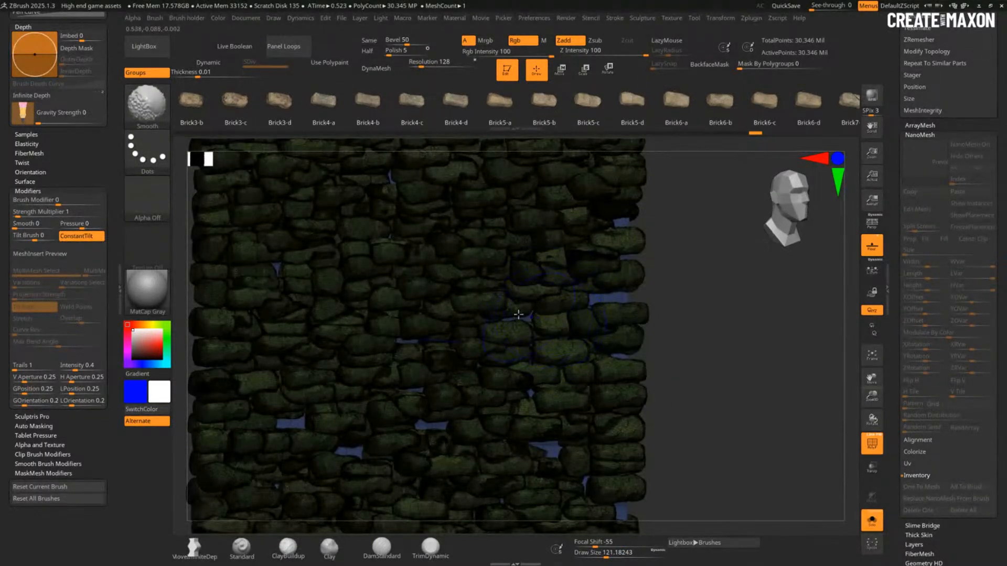
key("ctrl+shift")
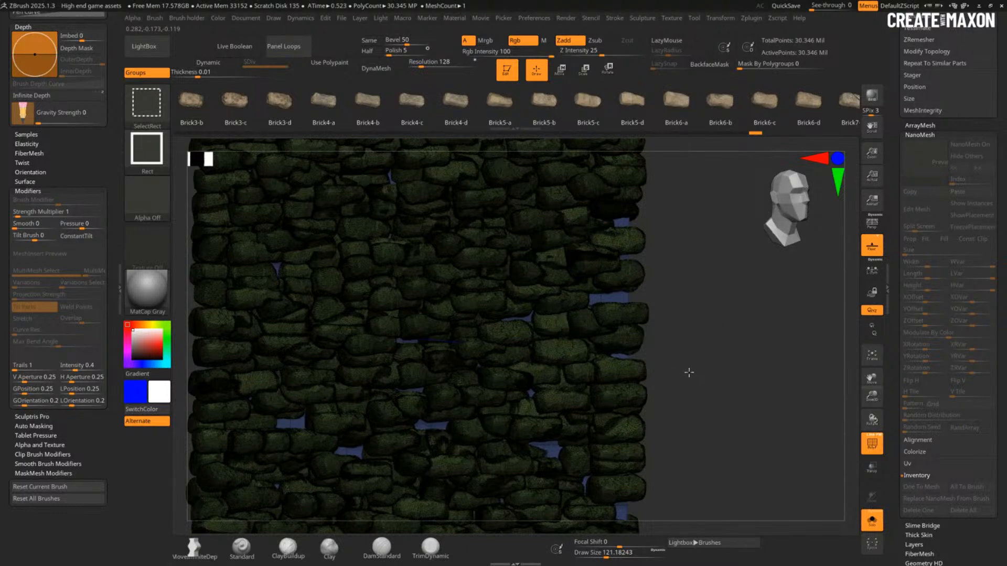
mouse_move(684, 372)
left_mouse_down()
mouse_move(734, 341)
mouse_move(654, 301)
left_mouse_up()
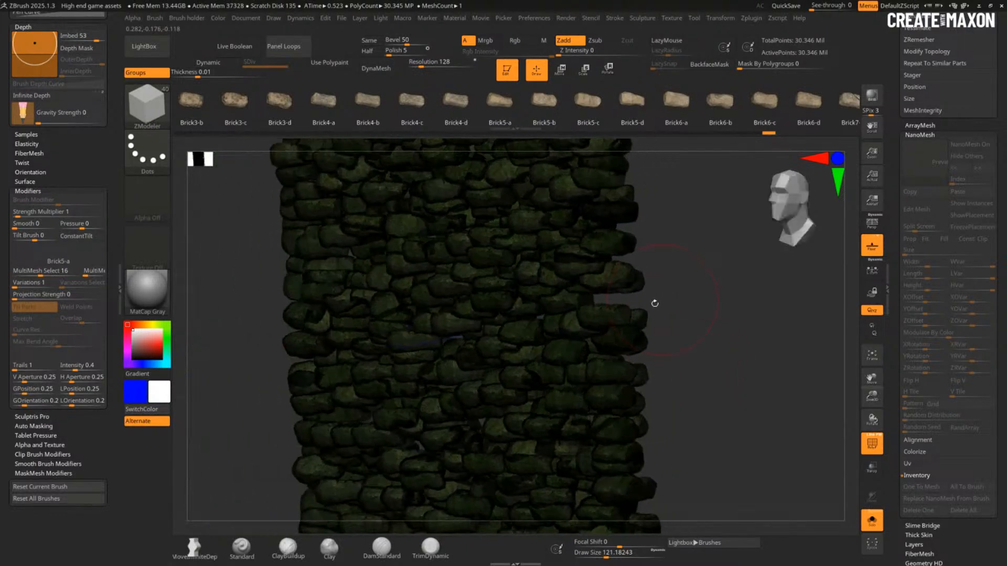
mouse_move(699, 333)
left_mouse_down()
mouse_move(796, 330)
mouse_move(832, 359)
left_mouse_up()
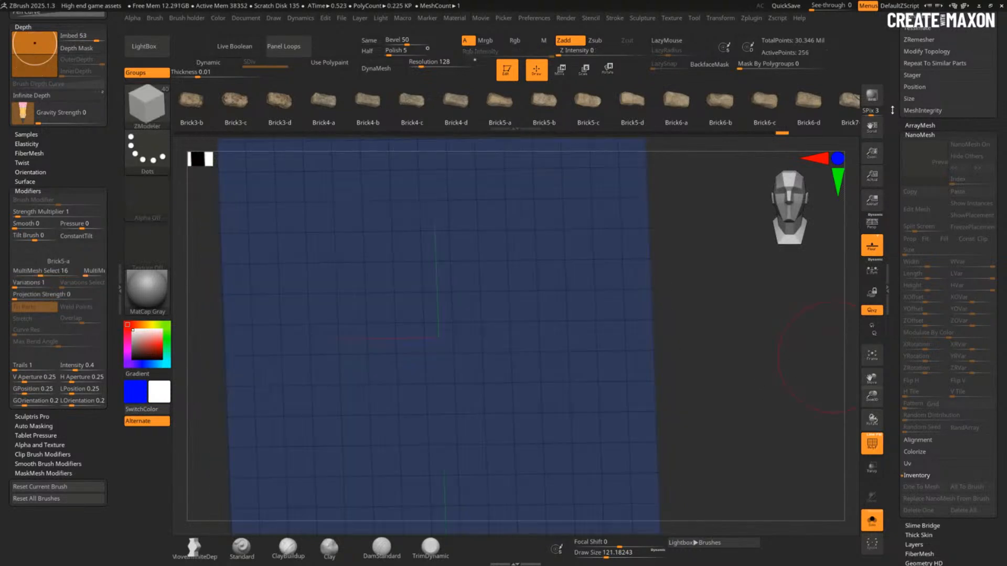
Step: Split the hidden bricks off from the base plane into their own subtool with Split Hidden
mouse_move(894, 114)
left_mouse_down()
mouse_move(901, 259)
mouse_move(917, 210)
left_mouse_up()
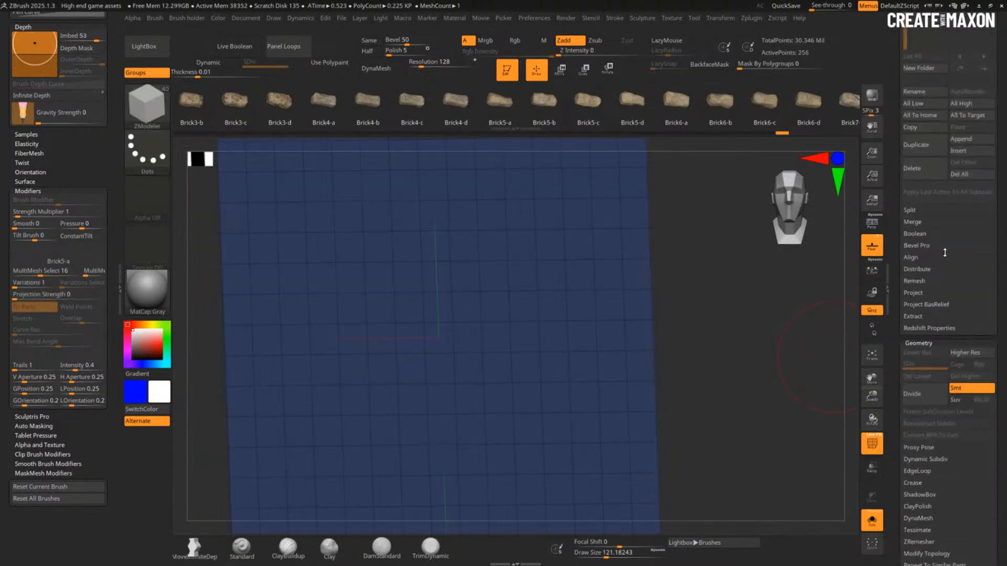
key("shift")
left_click(913, 210)
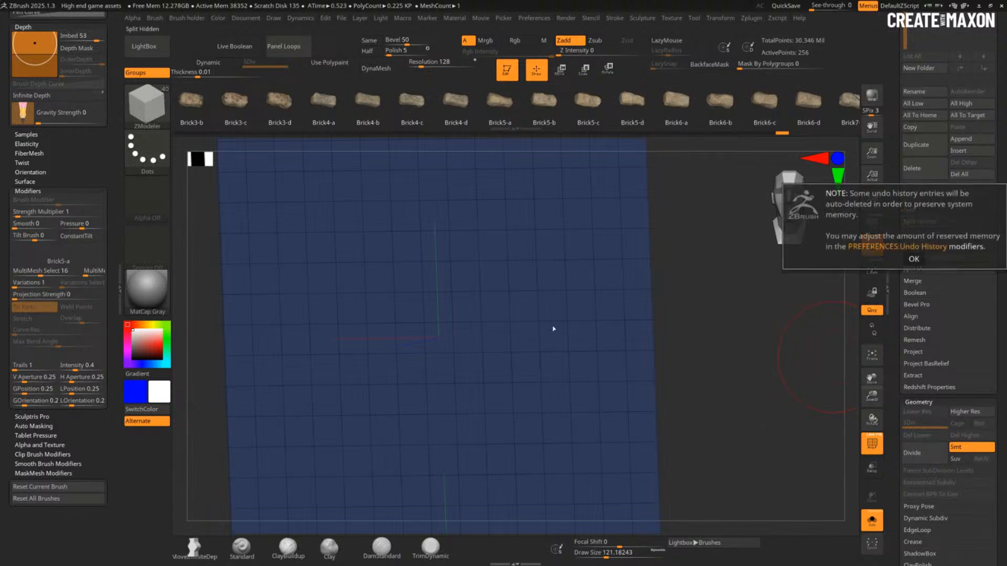
left_click(927, 261)
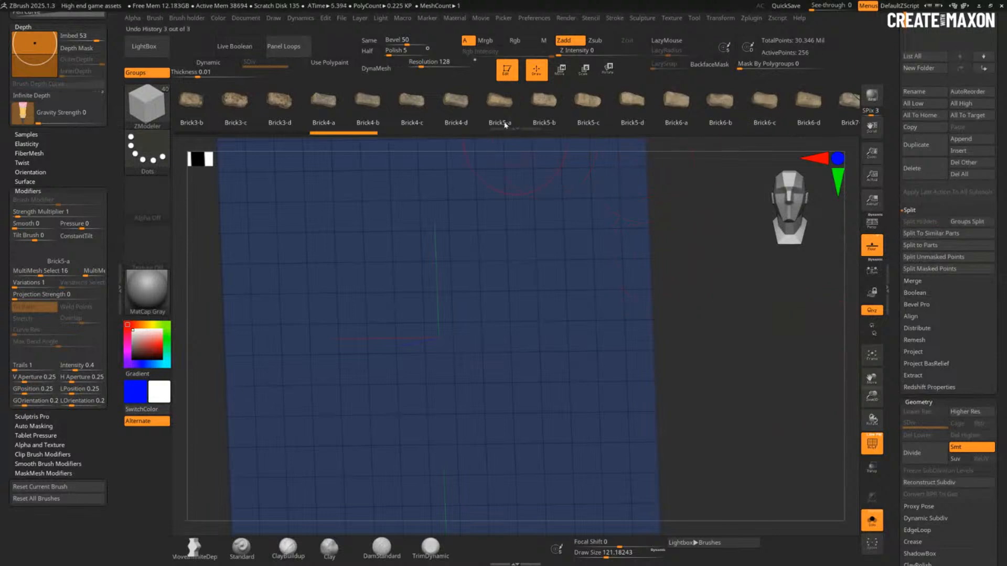
Step: Turn off the polygroup wireframe, show both subtools together, and select the brick subtool PM3D_Plane3D_2
left_click_drag(749, 326, 676, 359, "alt")
key("shift+f")
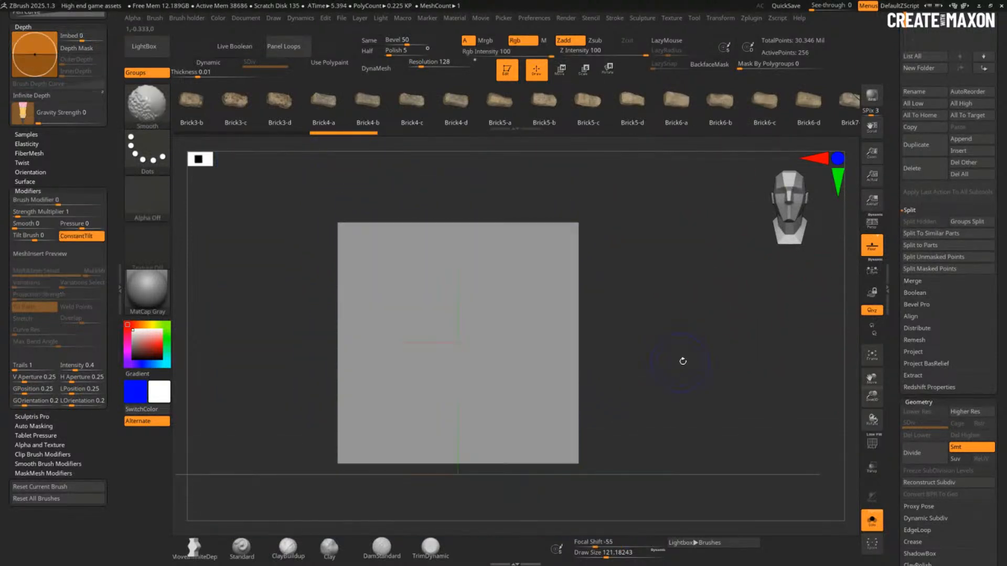
left_click_drag(891, 144, 902, 214)
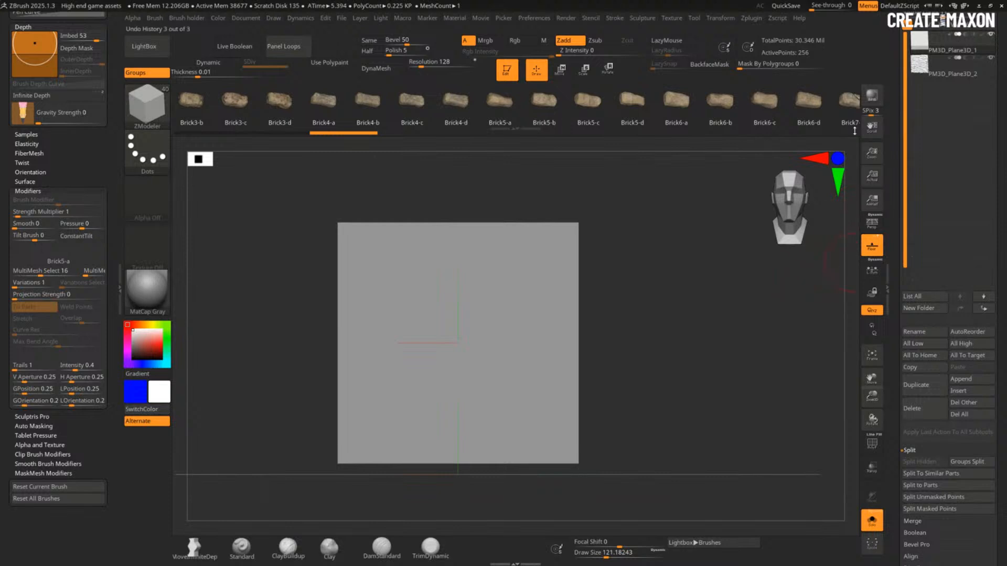
key("alt+s")
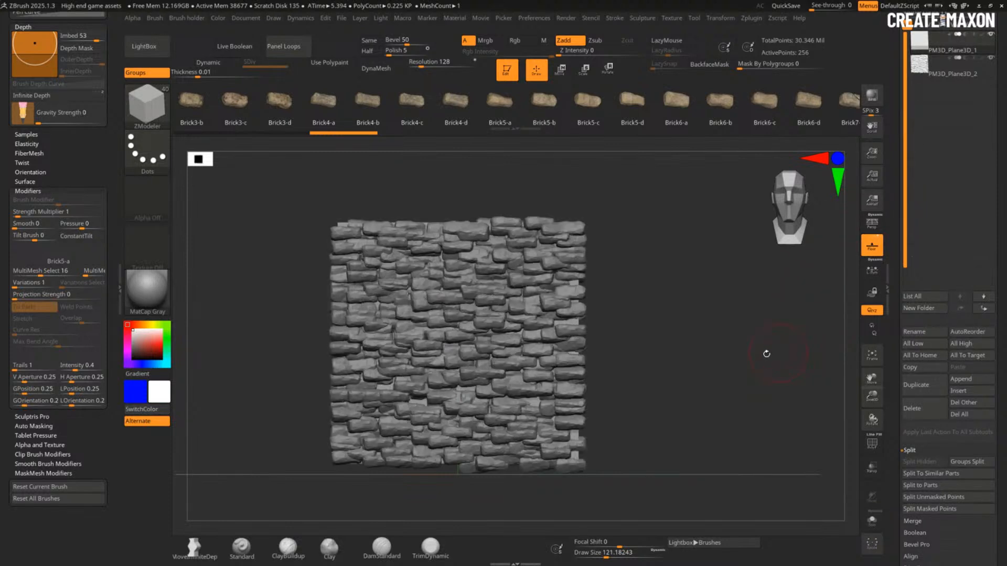
left_click(928, 72)
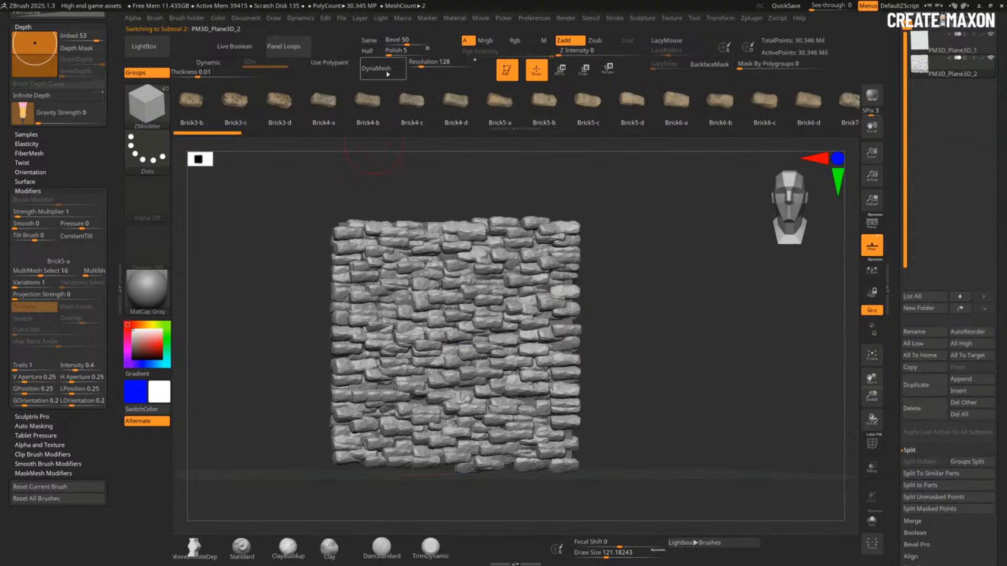
Step: Try to DynaMesh the brick subtool at a resolution of 1208
left_click(442, 69)
left_click_drag(420, 63, 421, 66)
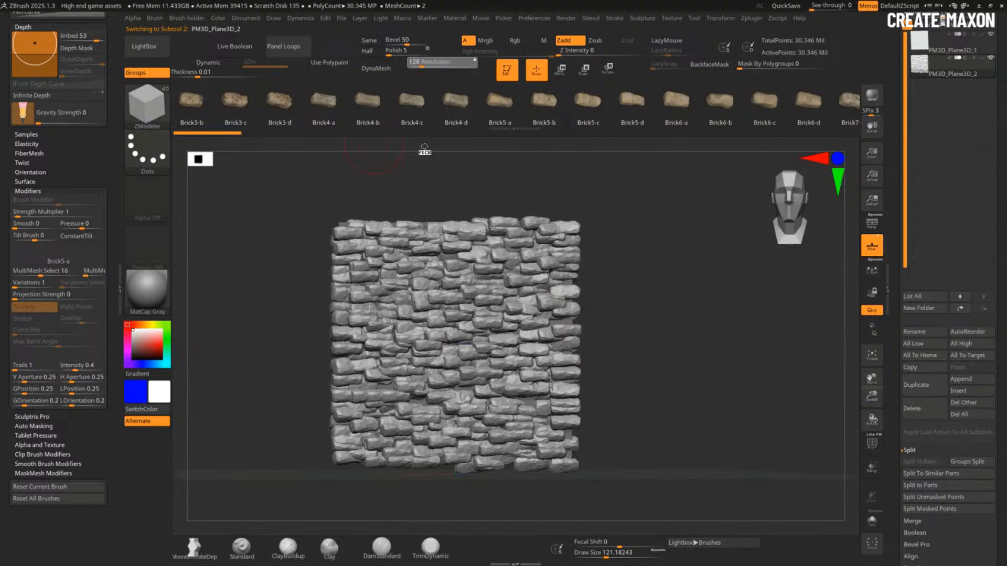
left_click_drag(408, 242, 405, 244)
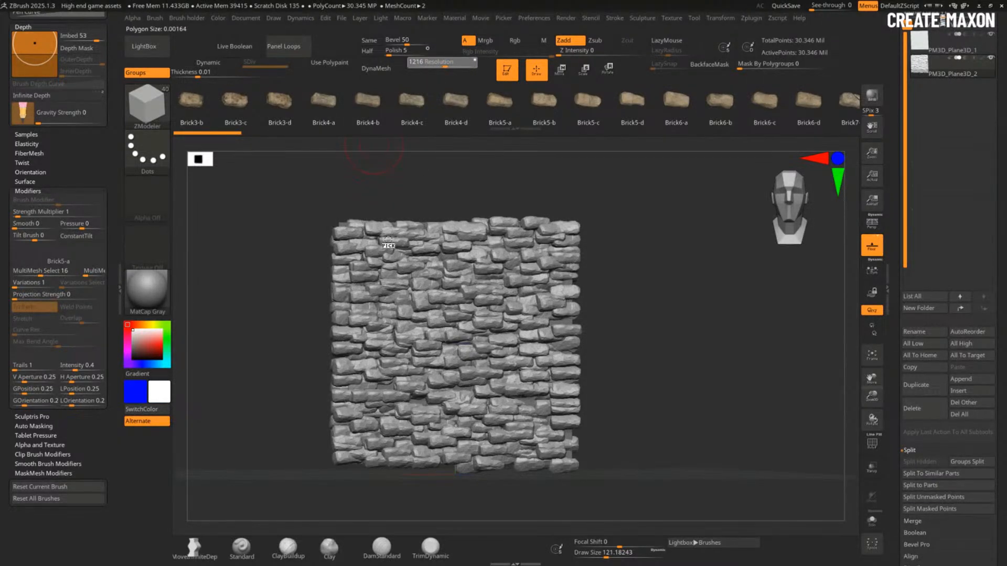
left_click_drag(388, 240, 389, 243)
left_click_drag(684, 357, 705, 396, "alt")
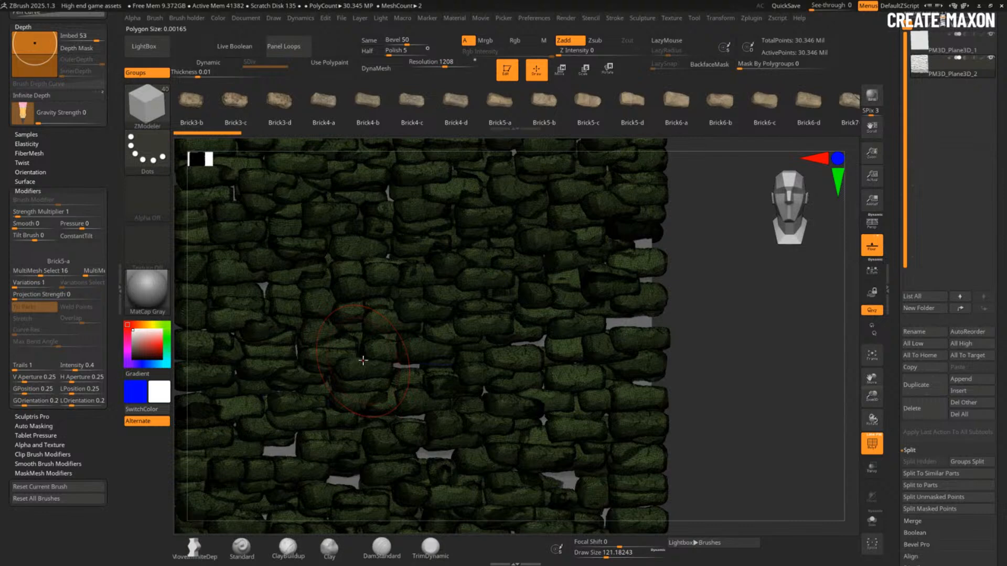
key("shift+f")
left_click(381, 70)
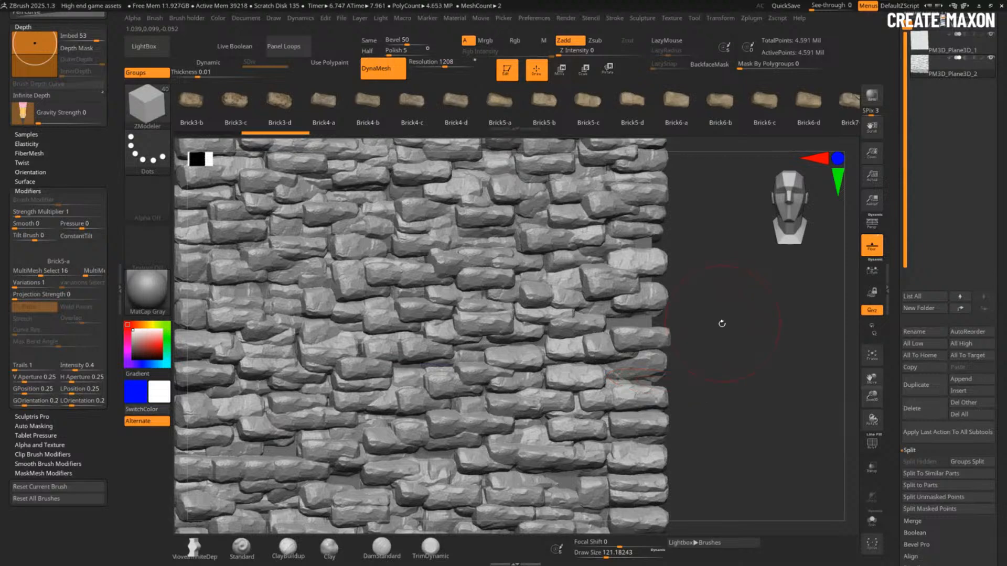
Step: Examine the wireframe of the DynaMeshed brick wall, and undo the DynaMesh
left_click_drag(755, 344, 737, 307, "alt")
left_click_drag(731, 312, 658, 325)
key("shift+f")
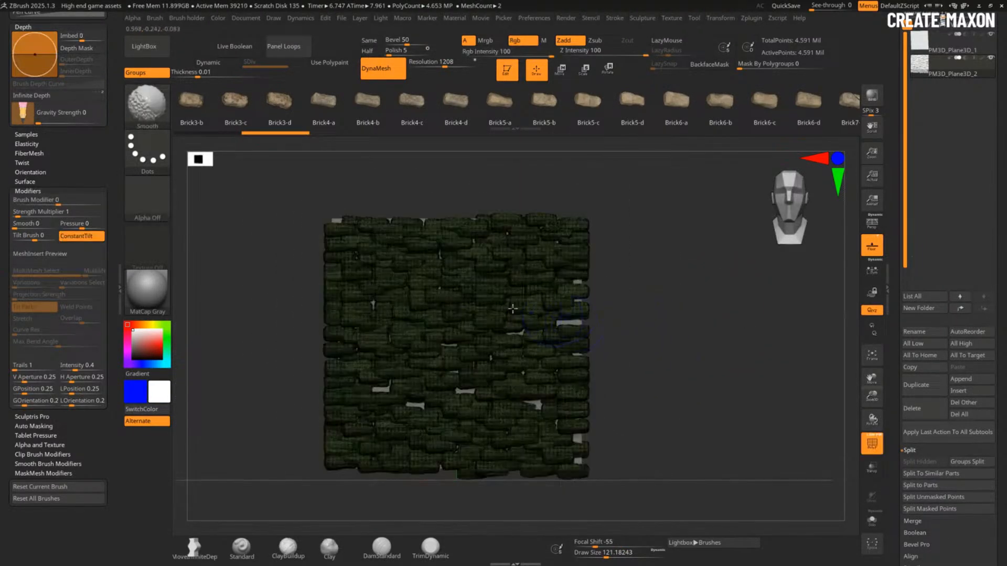
key("f")
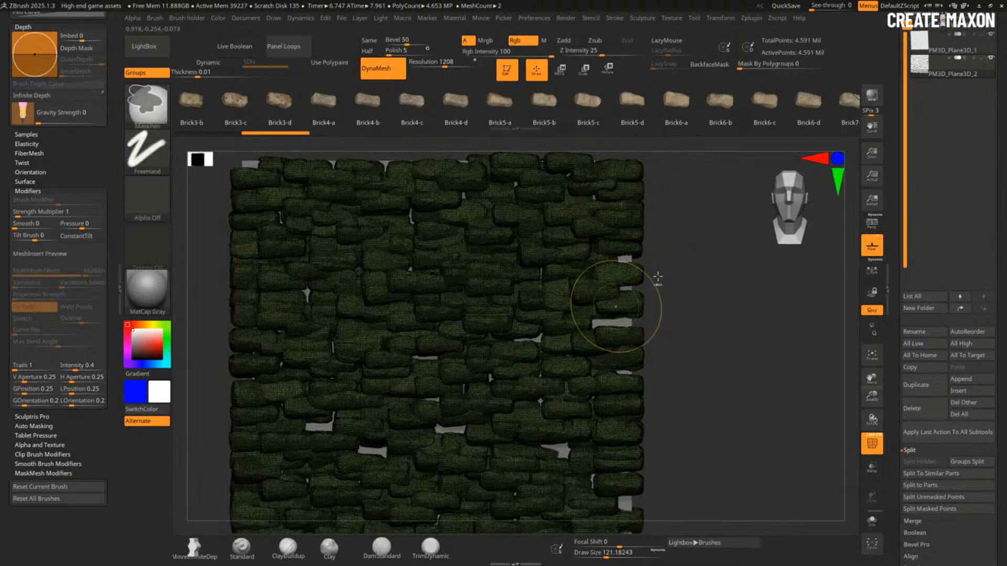
key("ctrl+d")
right_click_drag(691, 326, 679, 292, "ctrl")
Step: Isolate the strip of bricks along the wall's left edge with a rectangular visibility selection
key("shift+alt+s")
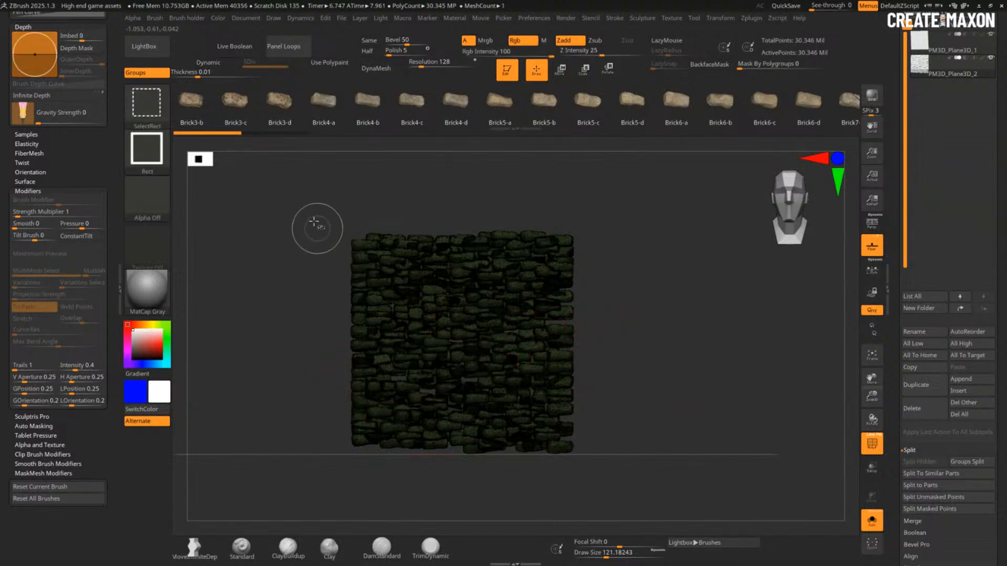
mouse_move(317, 223)
left_mouse_down("ctrl+shift")
mouse_move(347, 349)
mouse_move(357, 464)
left_mouse_up("ctrl+shift")
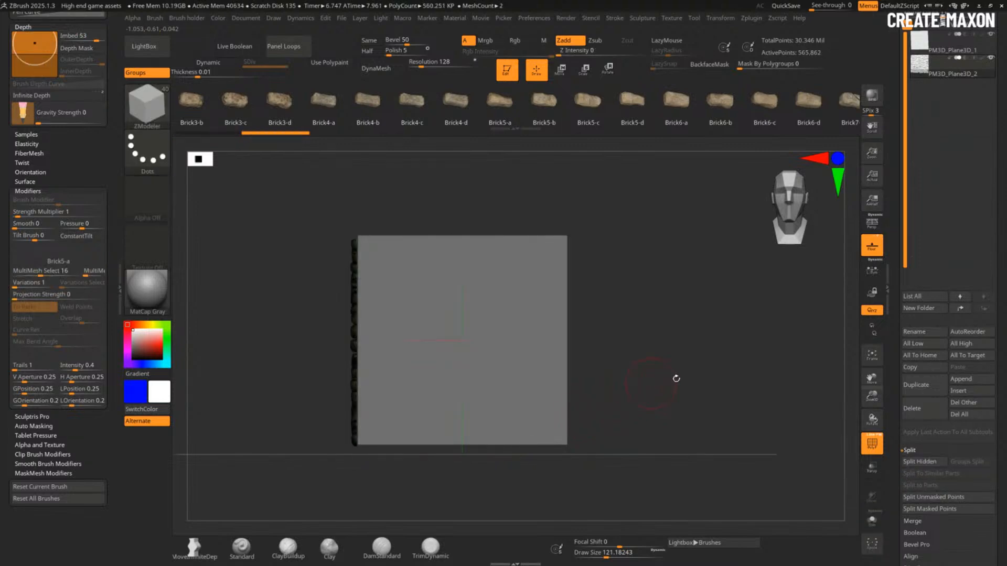
Step: Turn on ghost transparency and grow the visible left-edge strip until it contains the complete bricks of that column
left_click(873, 467)
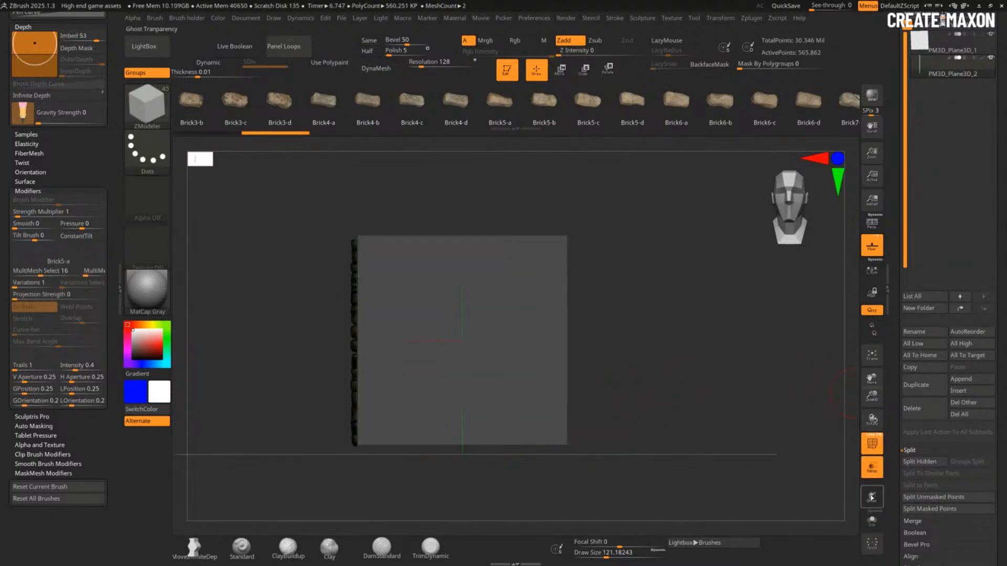
left_click(872, 496)
key("ctrl+shift")
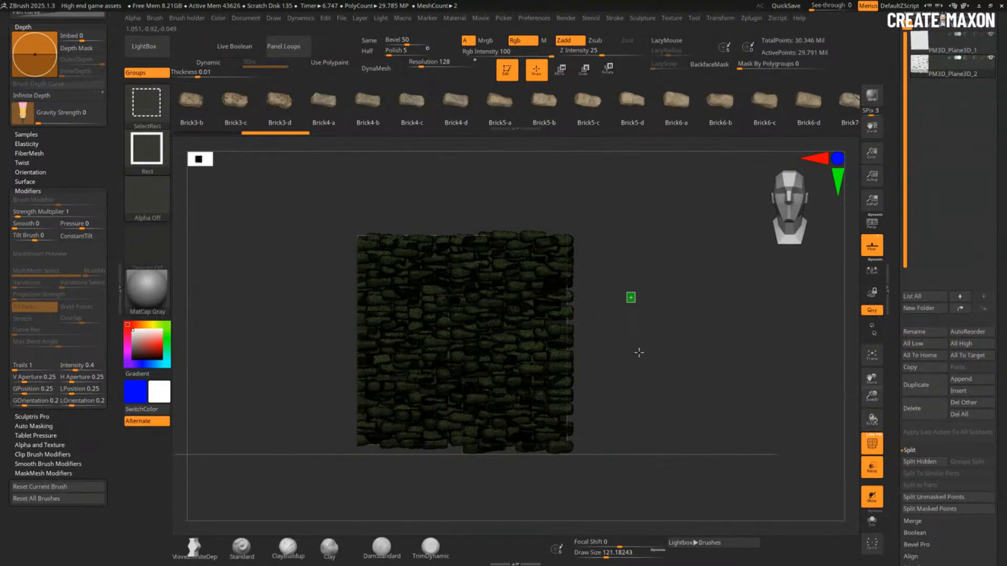
key("ctrl+z")
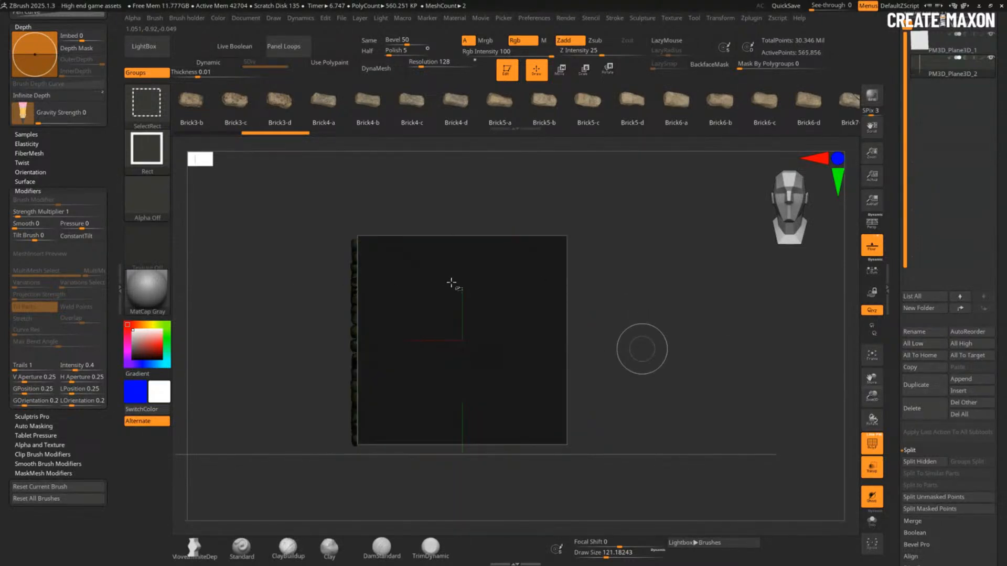
key("ctrl+shift+a")
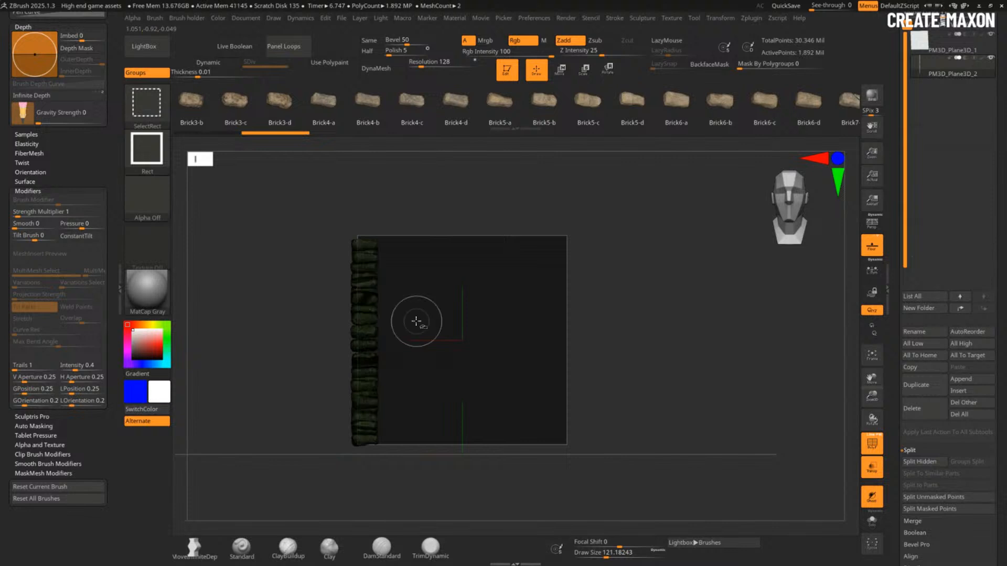
Step: Invert the visibility and delete the hidden column of bricks along the wall's left edge
left_click(649, 380, "ctrl+shift")
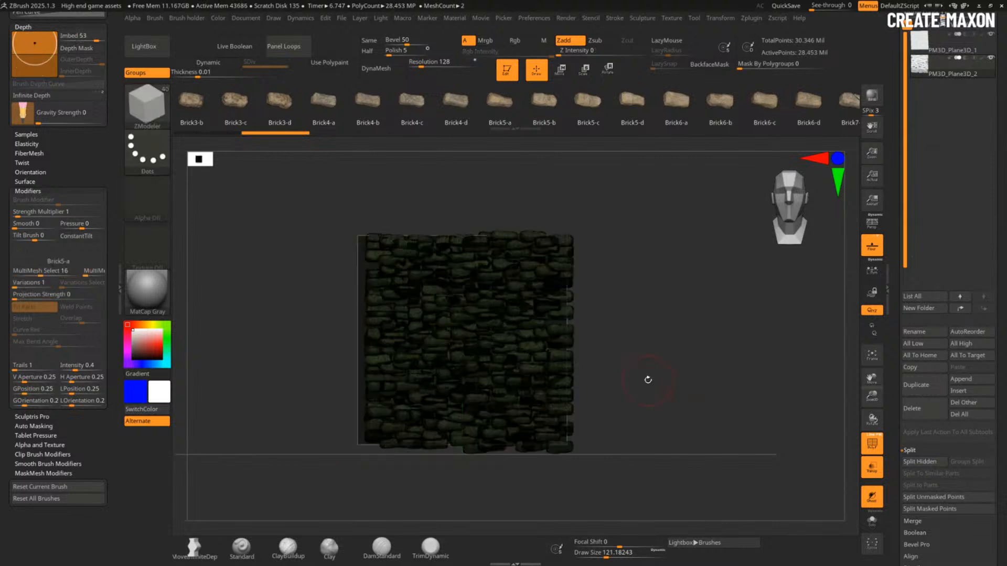
key("3")
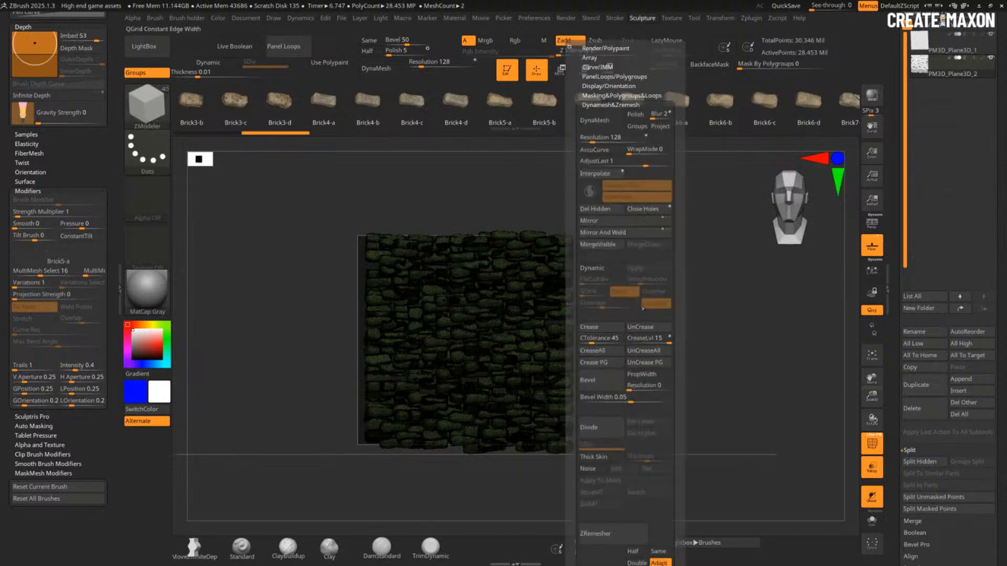
left_click(601, 208)
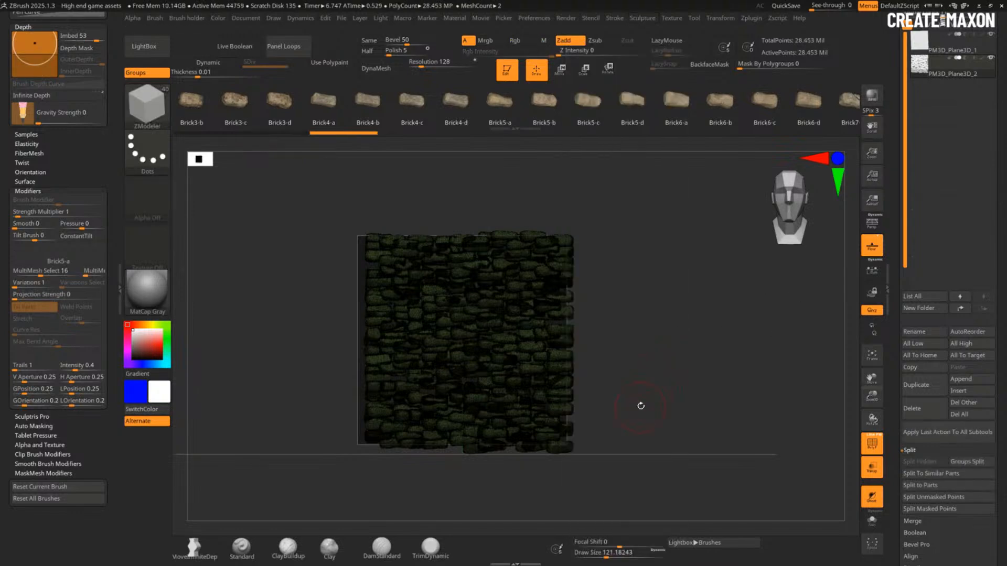
Step: Mask only the complete bricks along the wall's right edge and show the whole wall again
mouse_move(628, 200)
left_mouse_down("ctrl+shift")
mouse_move(583, 368)
mouse_move(579, 462)
left_mouse_up("ctrl+shift")
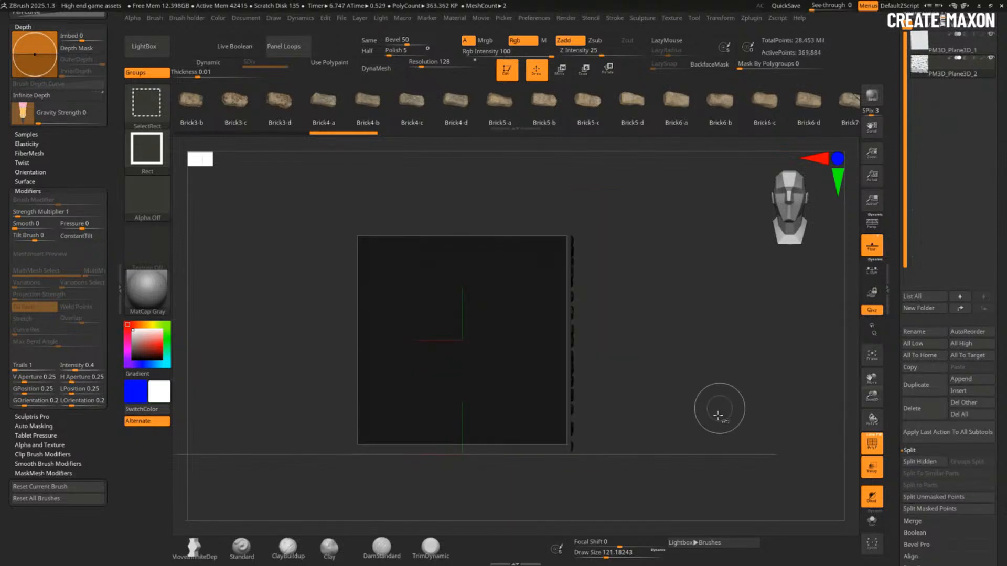
left_click(718, 415, "ctrl+shift")
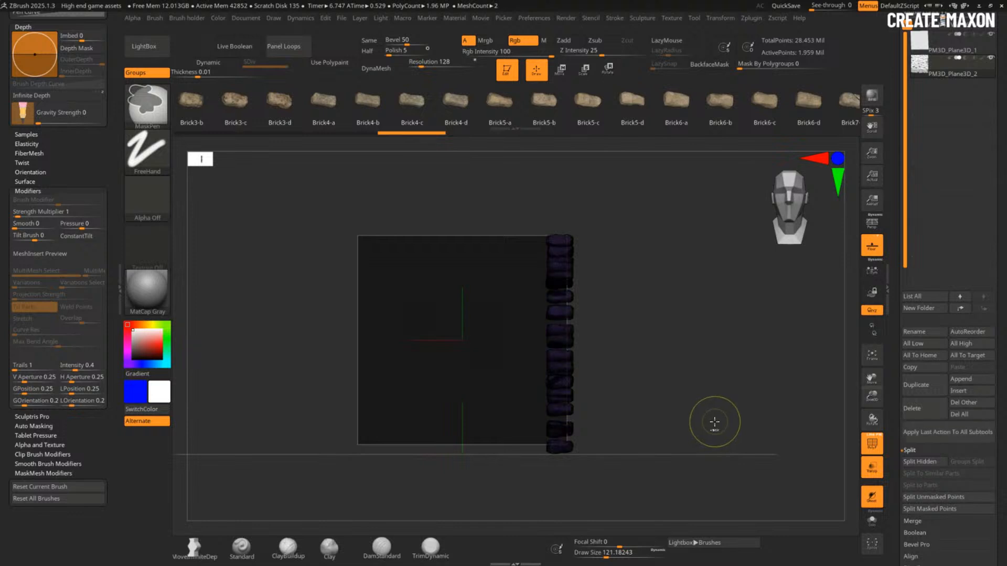
left_click_drag(659, 208, 519, 504, "ctrl")
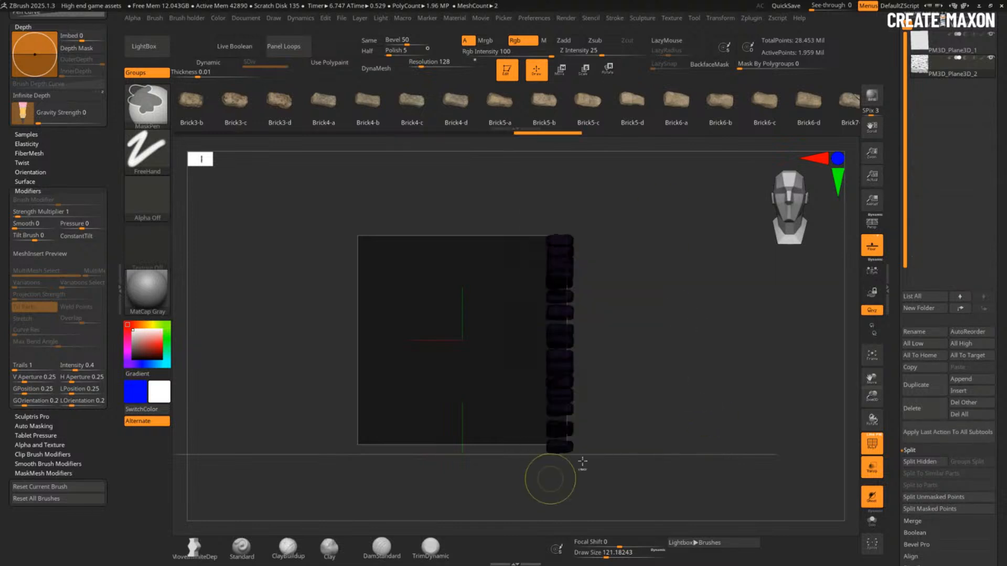
left_click(691, 418, "ctrl+shift")
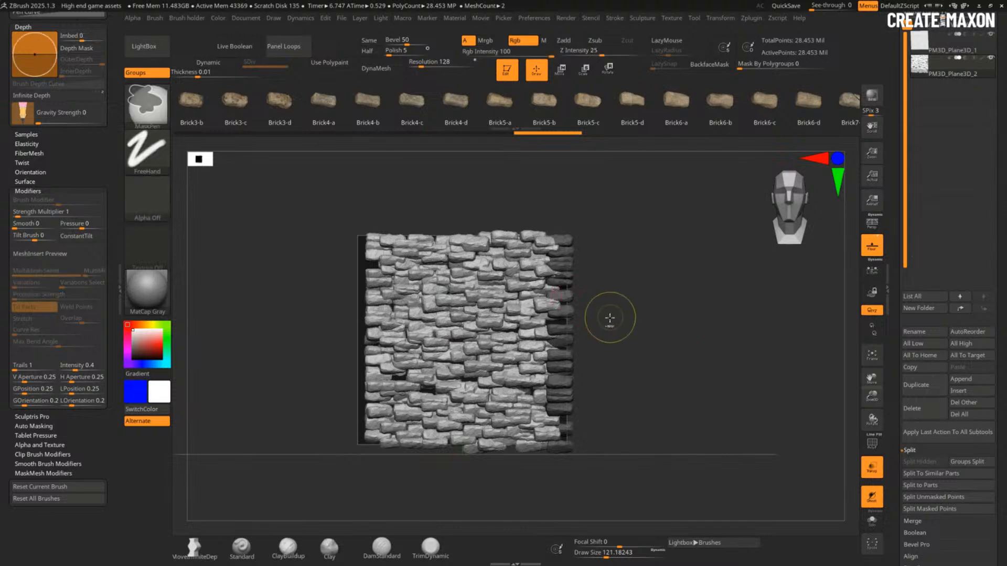
Step: Duplicate the right-edge brick column, move the copy along X to the wall's left edge, and clear the mask
key("w")
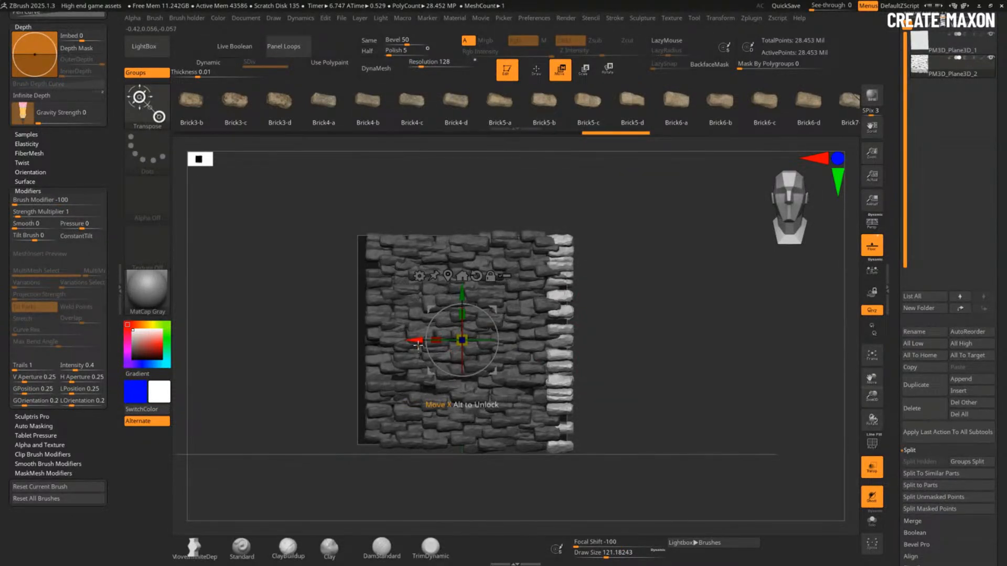
left_click_drag(418, 342, 207, 428)
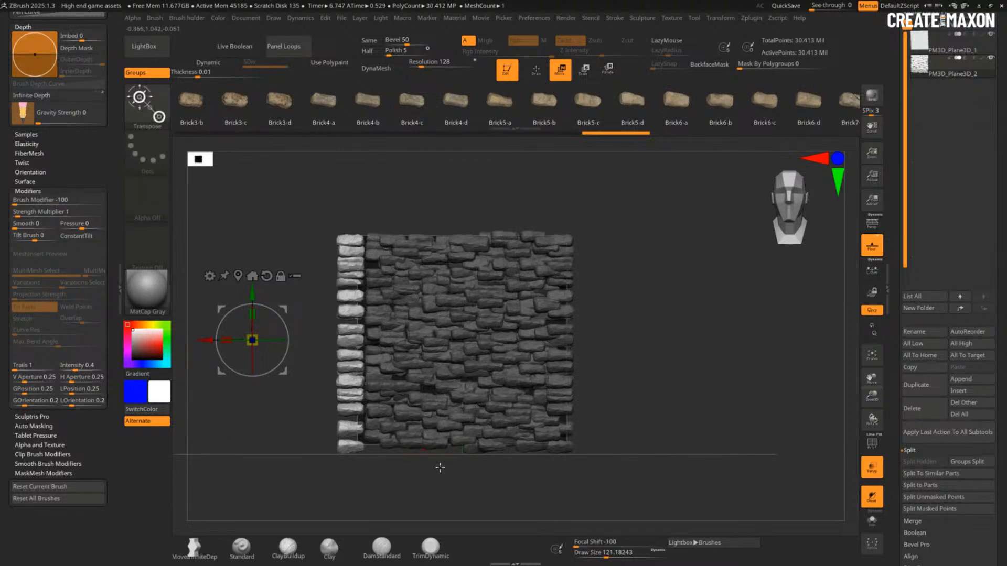
right_click_drag(403, 491, 363, 385, "ctrl")
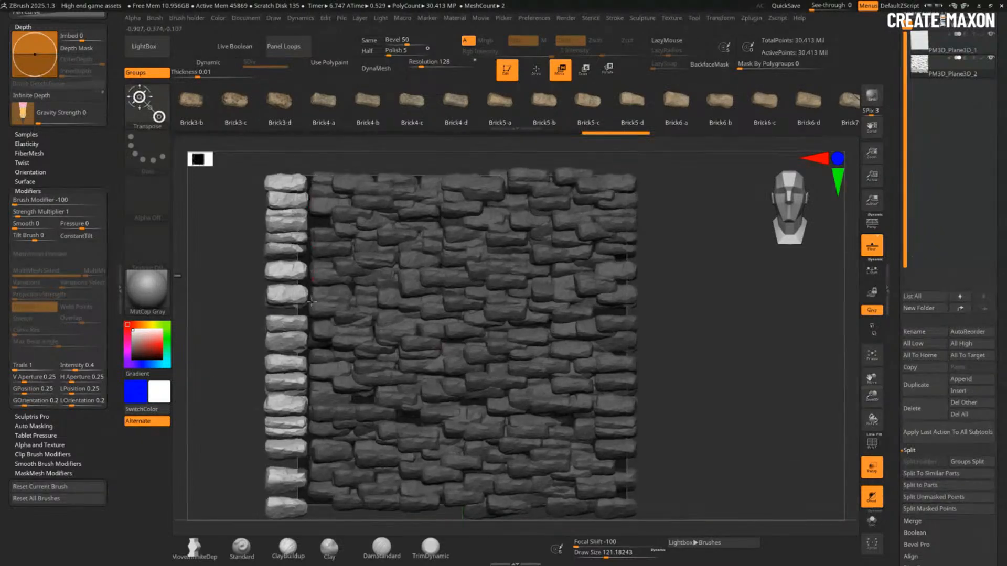
key("q")
key("ctrl")
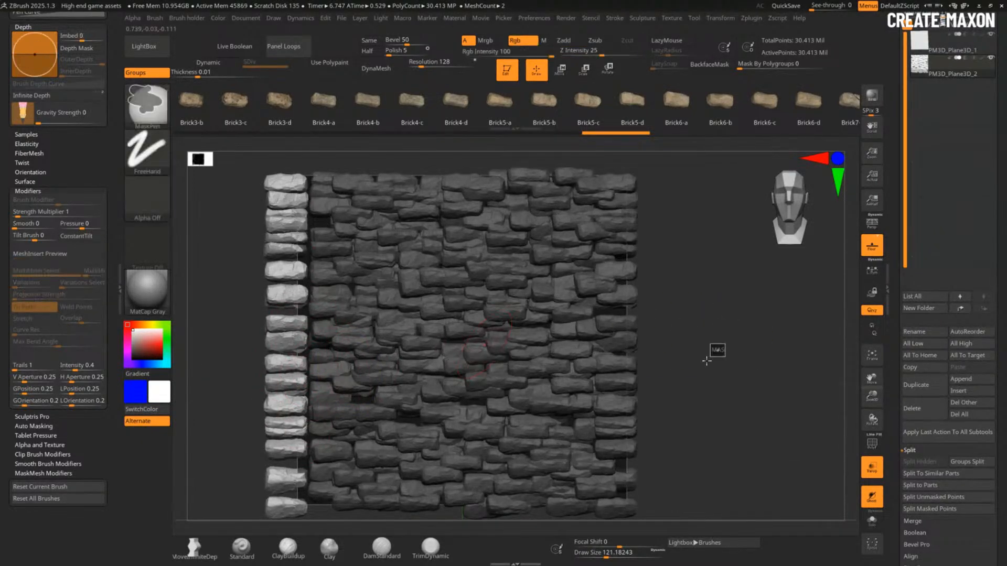
left_click(707, 361, "ctrl")
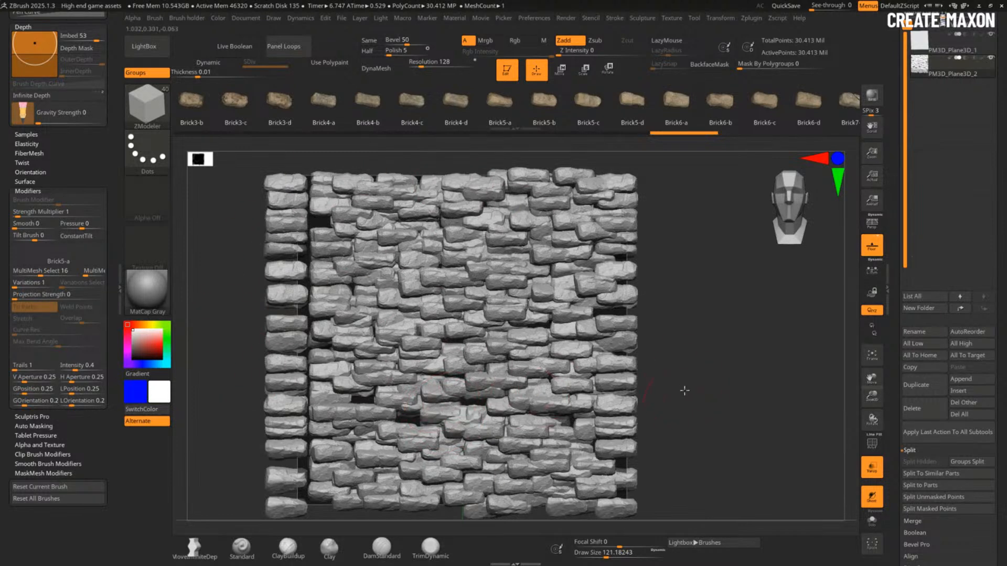
mouse_move(684, 390)
left_mouse_down()
mouse_move(702, 369)
mouse_move(666, 366)
mouse_move(647, 352)
left_mouse_up()
left_click_drag(655, 346, 736, 381)
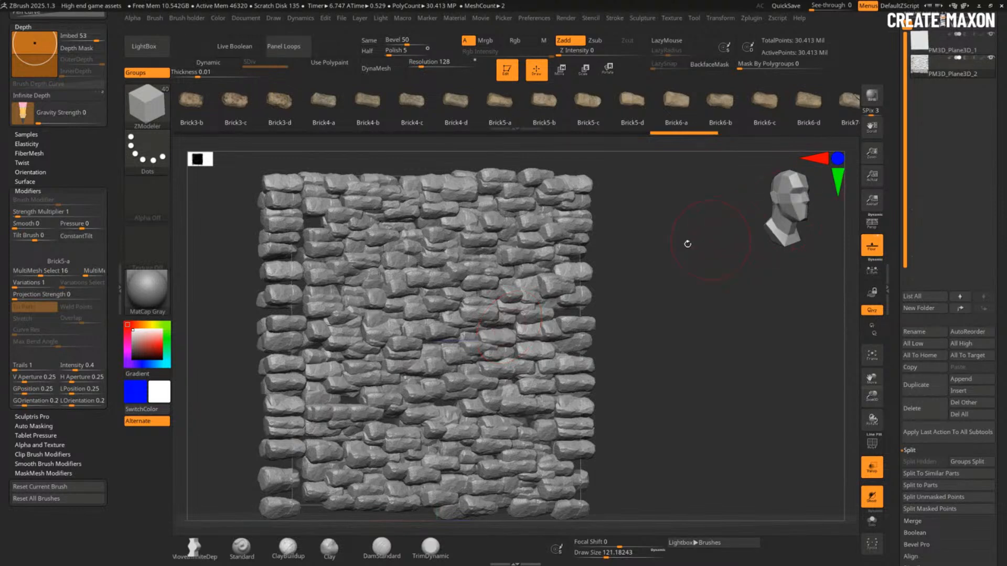
Step: DynaMesh the brick subtool at a resolution of 1248
left_click(420, 67)
type("1248")
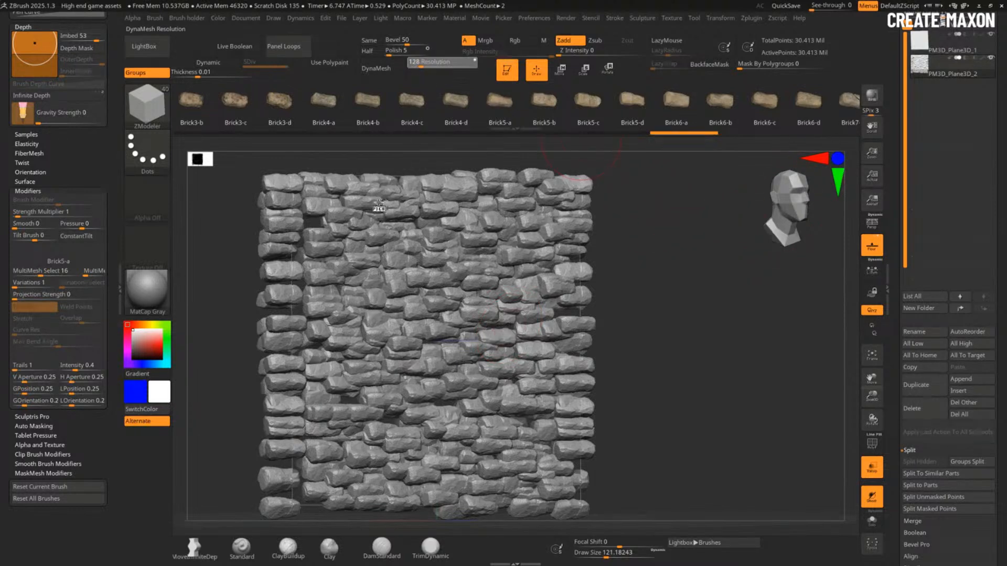
key("Return")
left_click(398, 62)
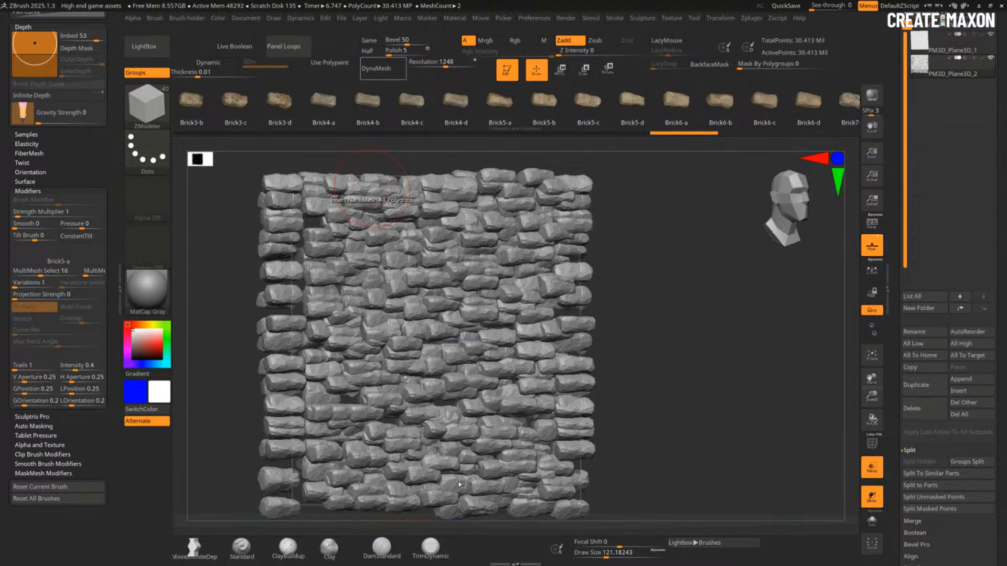
mouse_move(684, 354)
left_mouse_down("shift")
mouse_move(675, 355)
mouse_move(703, 333)
mouse_move(692, 338)
left_mouse_up("shift")
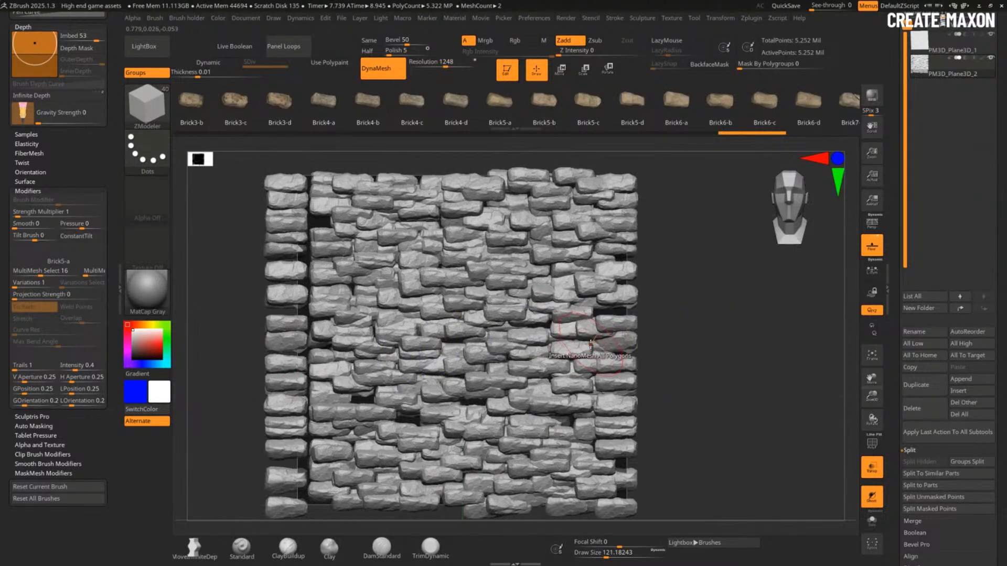
Step: Choose the MalletFast2 brush with WrapMode 1 and turn off transparency
key("b")
key("m")
key("f")
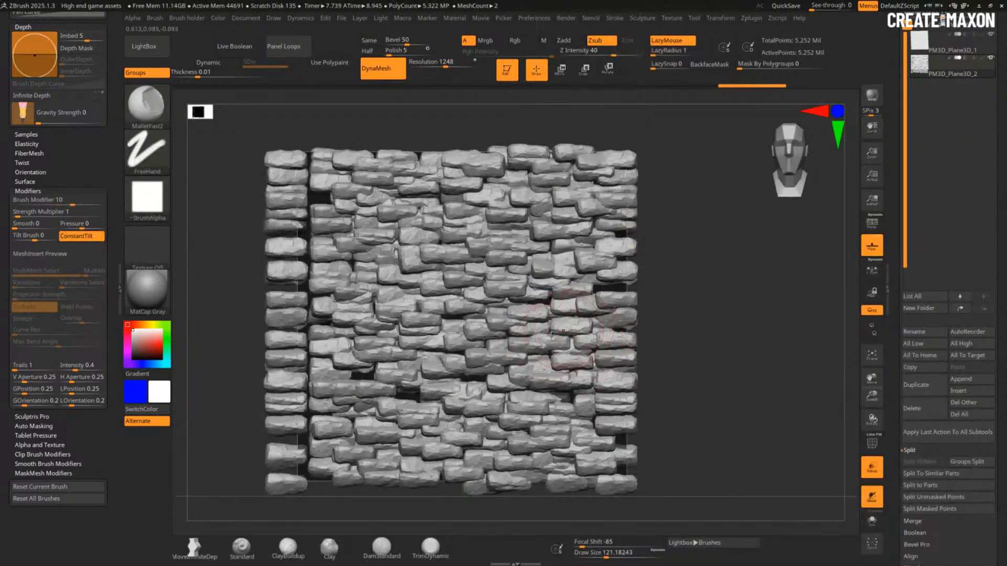
scroll(111, 271, "up", 10)
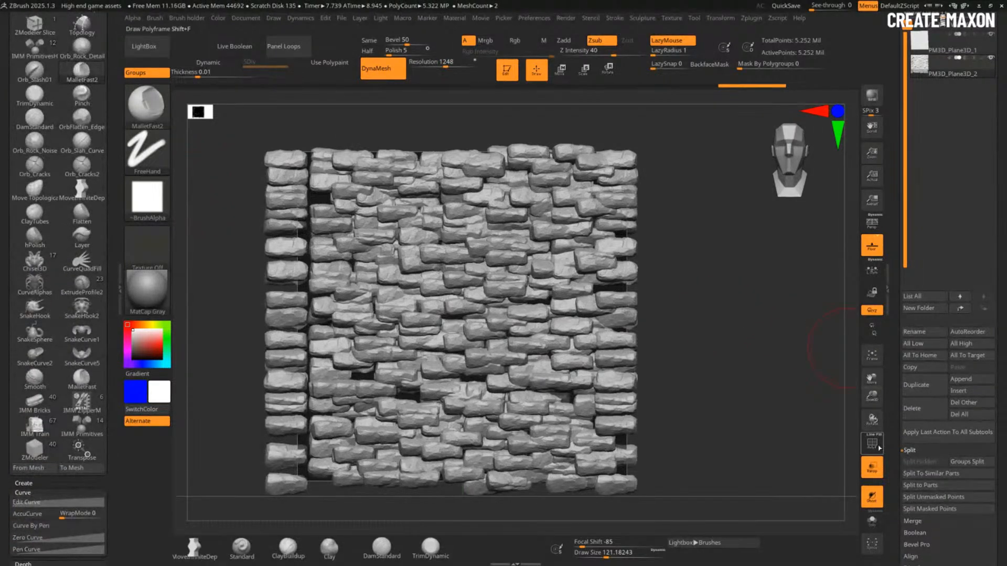
left_click(872, 468)
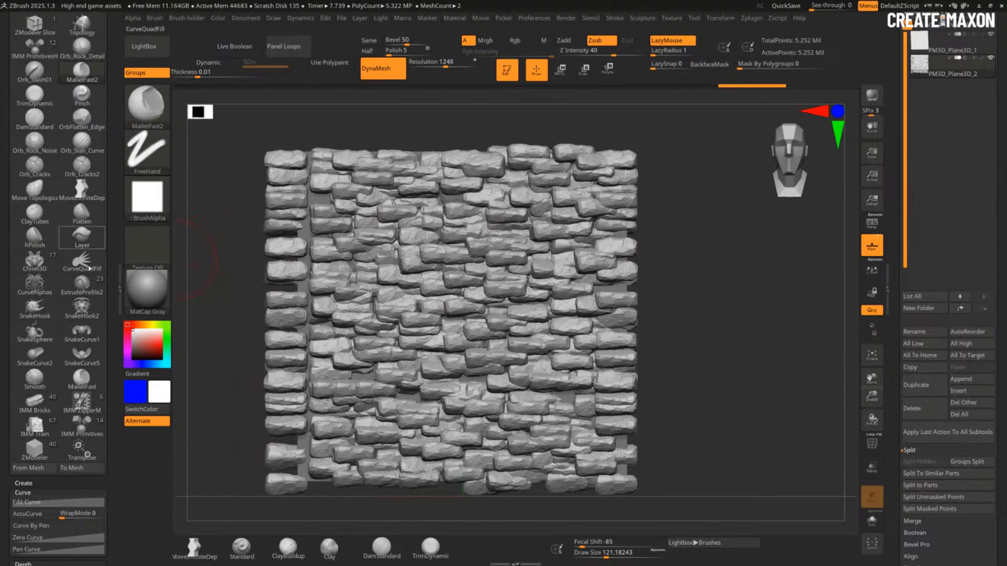
left_click(66, 517)
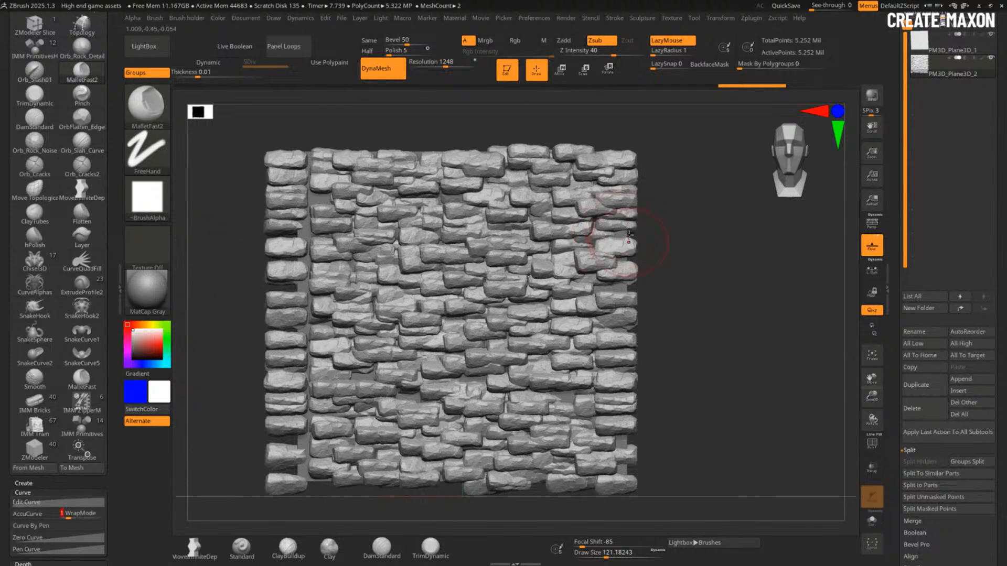
Step: Reduce the brush draw size to about 28.75 and hammer the brick at the wall's right edge with wrapped strokes
mouse_move(627, 227)
left_mouse_down()
mouse_move(630, 240)
mouse_move(620, 230)
left_mouse_up()
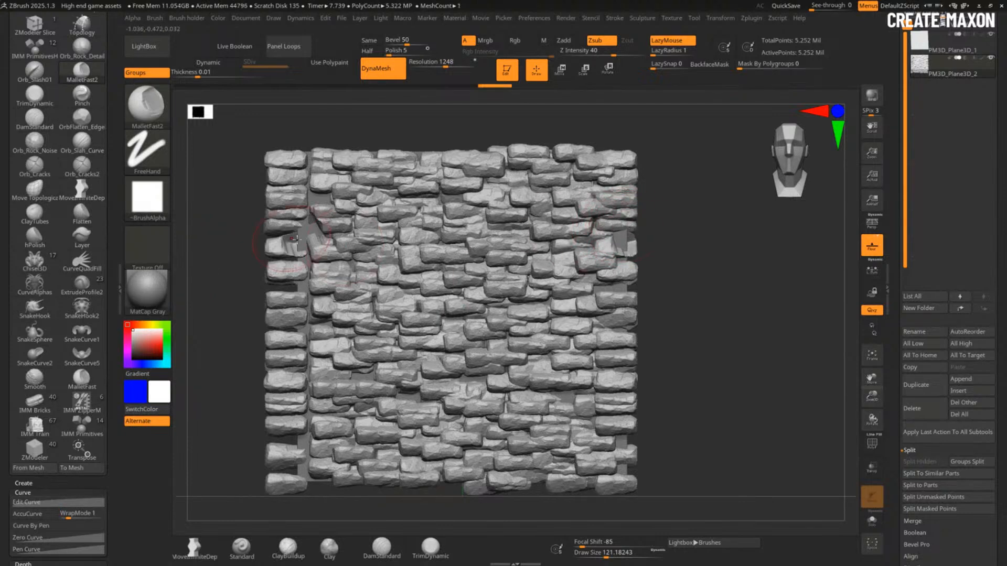
key("ctrl+z")
key("s")
left_click(626, 272)
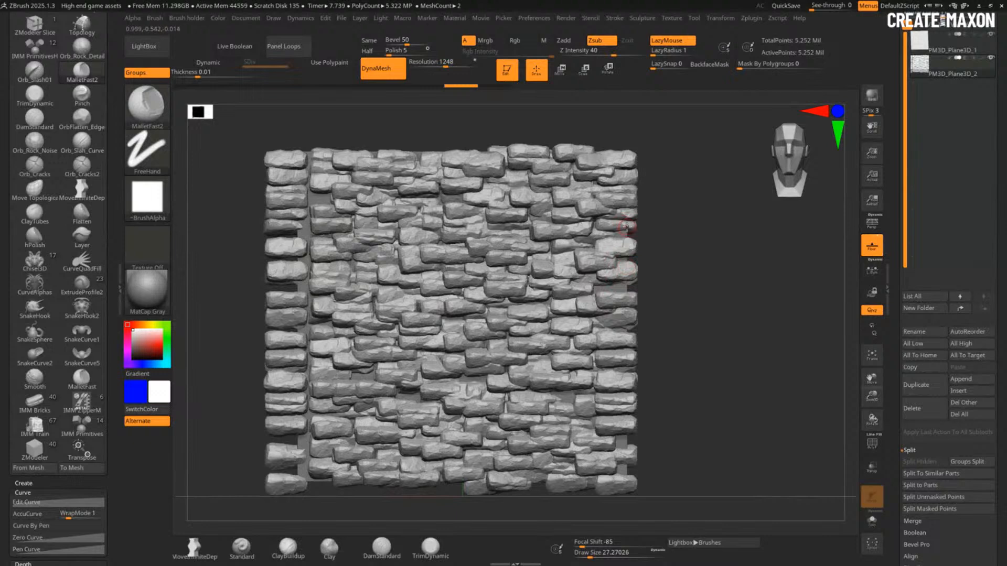
left_click_drag(627, 225, 365, 226)
key("s")
left_click(631, 227)
left_click(626, 226)
left_click(629, 226)
left_click(632, 226)
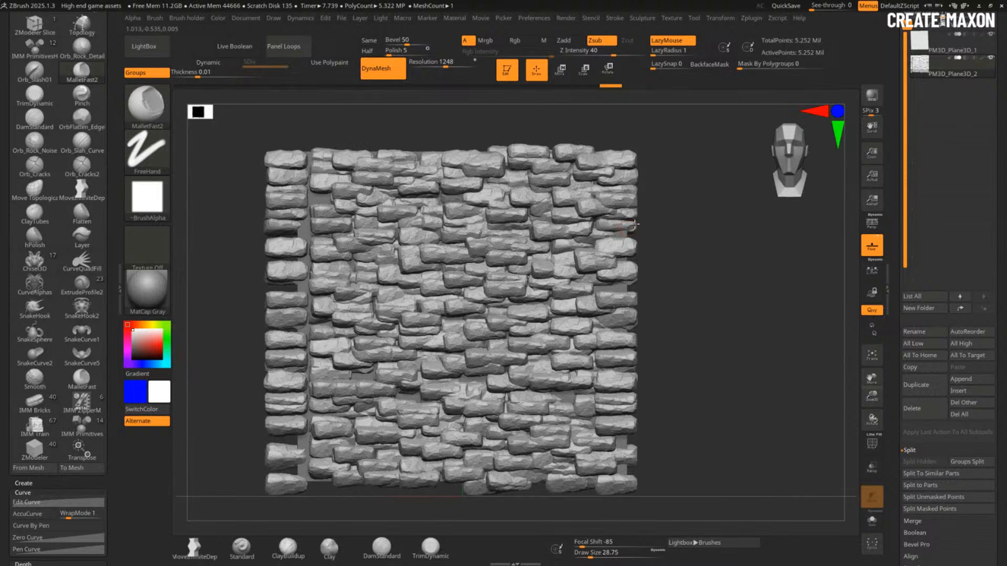
left_click_drag(633, 224, 299, 221)
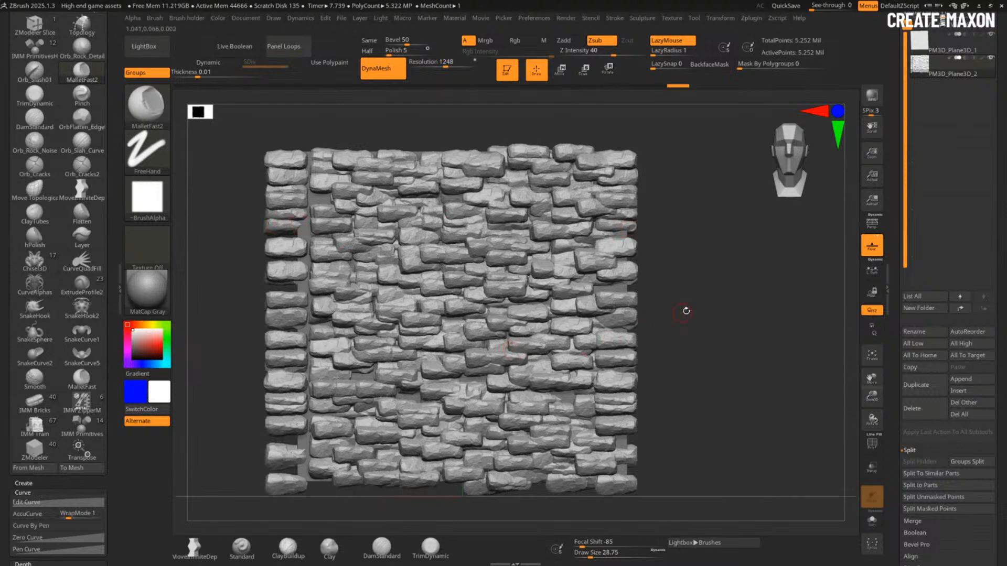
Step: Apply surface noise to the backing plane PM3D_Plane3D_1, with a noise scale of about 77 and a curve bent below the diagonal
key("ctrl")
left_click_drag(746, 353, 705, 342)
left_click(929, 43)
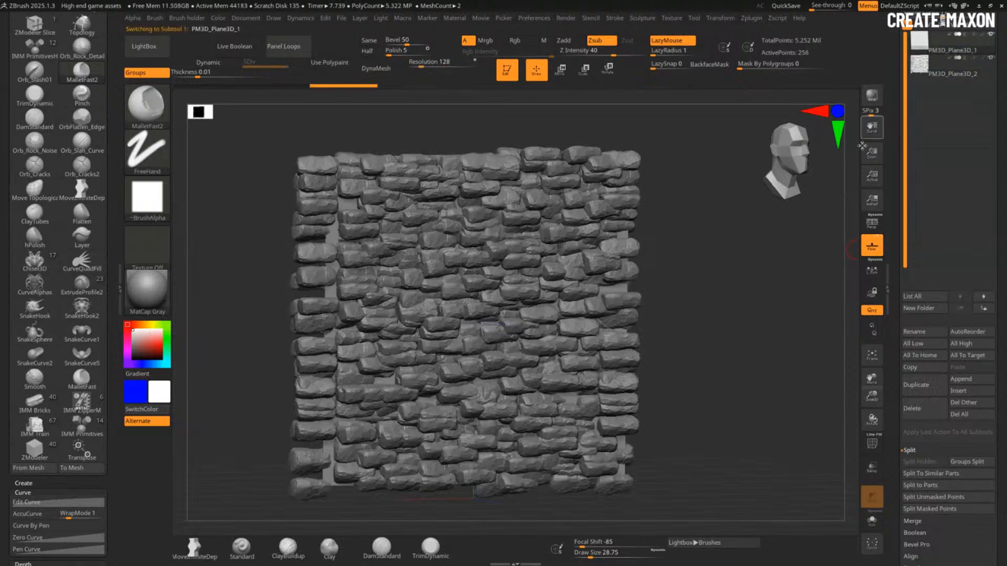
key("shift+f")
key("shift+f")
key("ctrl+n")
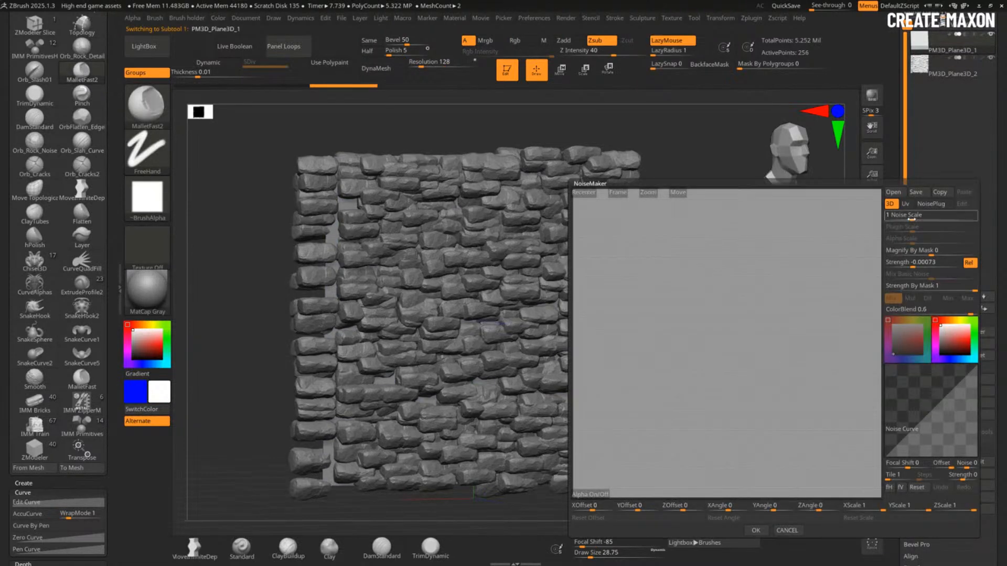
left_click(934, 217)
left_click_drag(934, 408, 917, 421)
left_click_drag(934, 217, 947, 217)
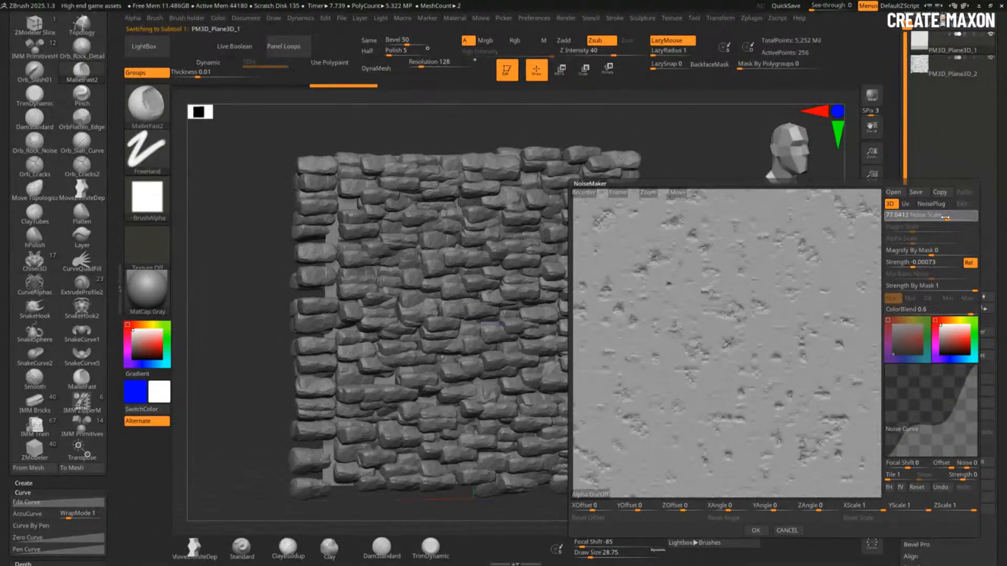
left_click(756, 531)
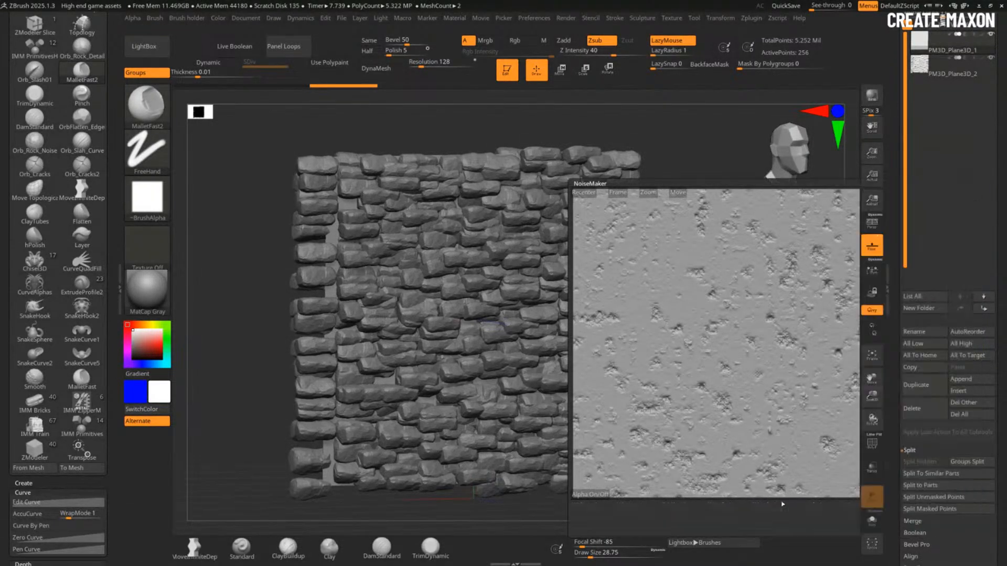
Step: Subdivide the backing plane to level 4 with subdivision smoothing off
left_click_drag(751, 421, 735, 410)
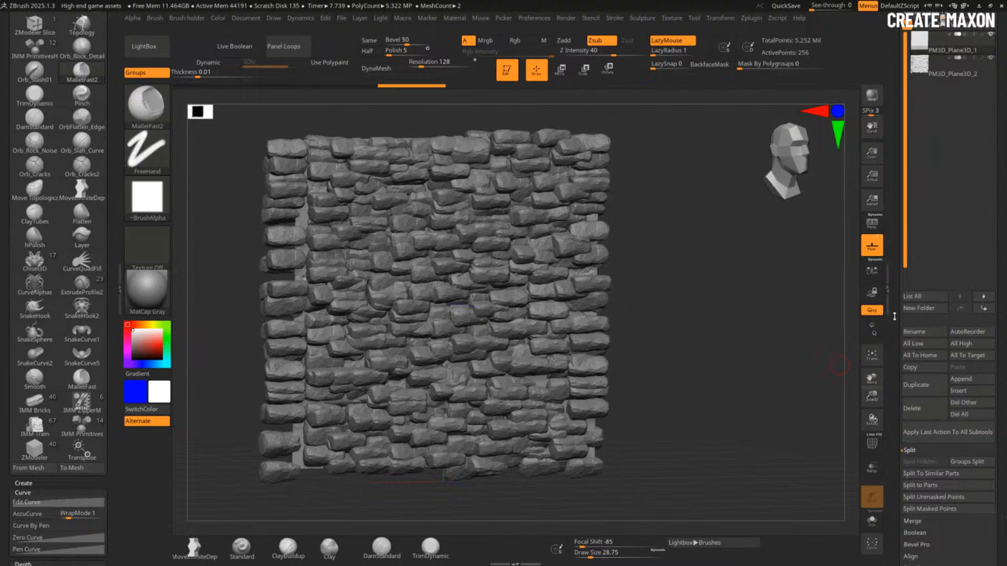
scroll(895, 316, "down", 5)
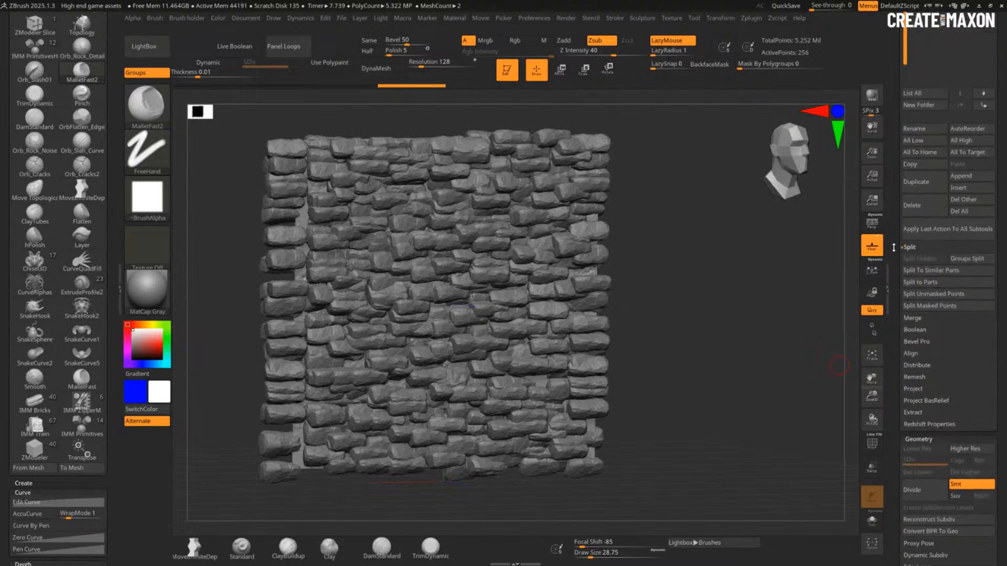
left_click(924, 495)
left_click(922, 494)
left_click(921, 494)
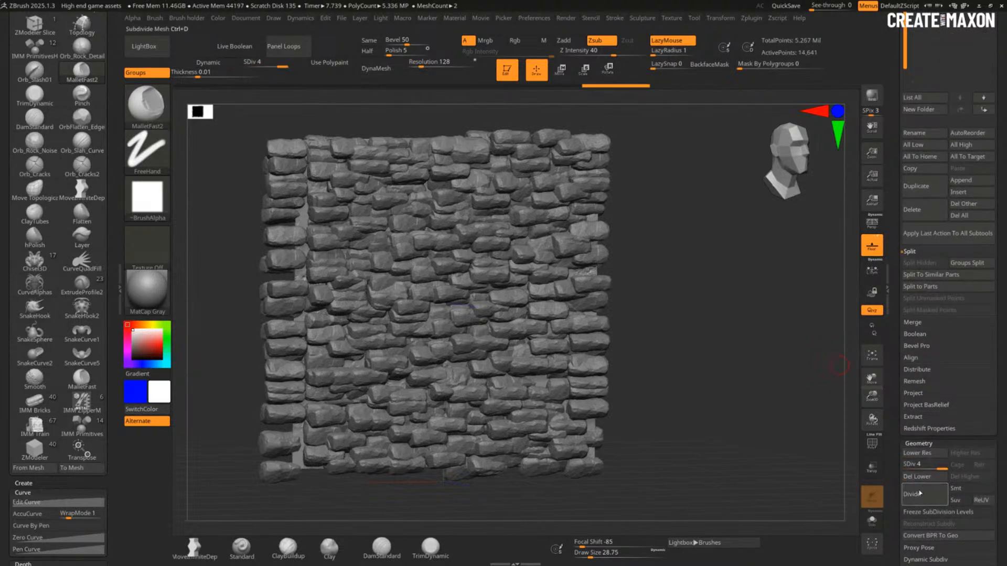
Step: Subdivide the backing plane further to subdivision level 7
left_click(921, 494)
left_click(921, 494)
left_click(921, 494)
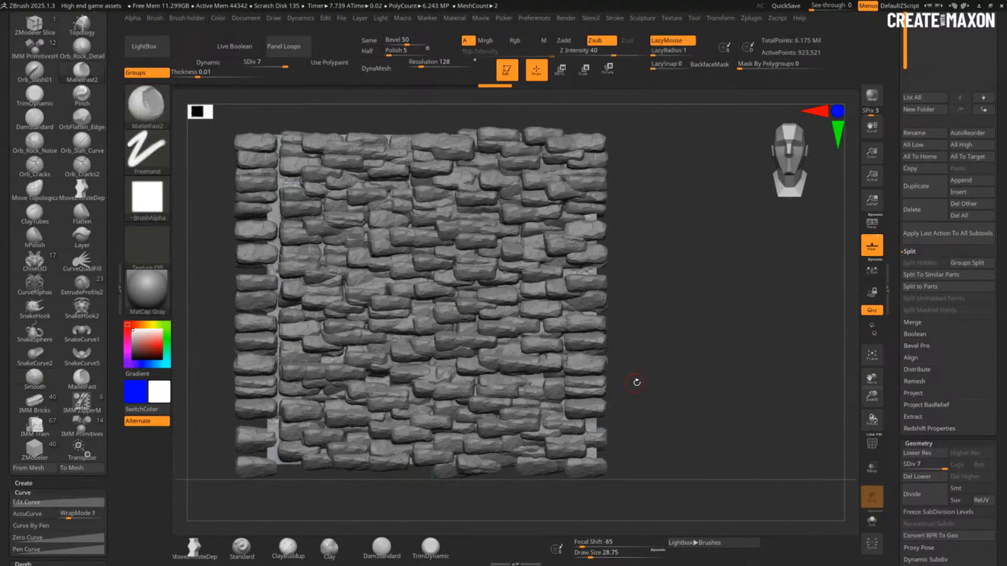
Step: Choose the ClayBuildup brush, turn on transparency and set the draw size to about 56
key("s")
left_click_drag(669, 376, 685, 379)
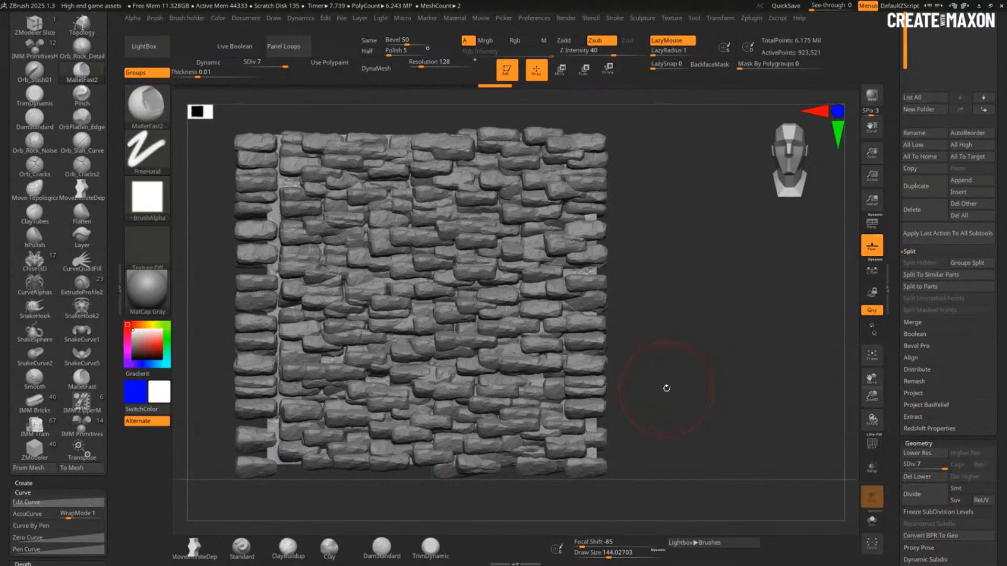
key("b")
key("c")
key("b")
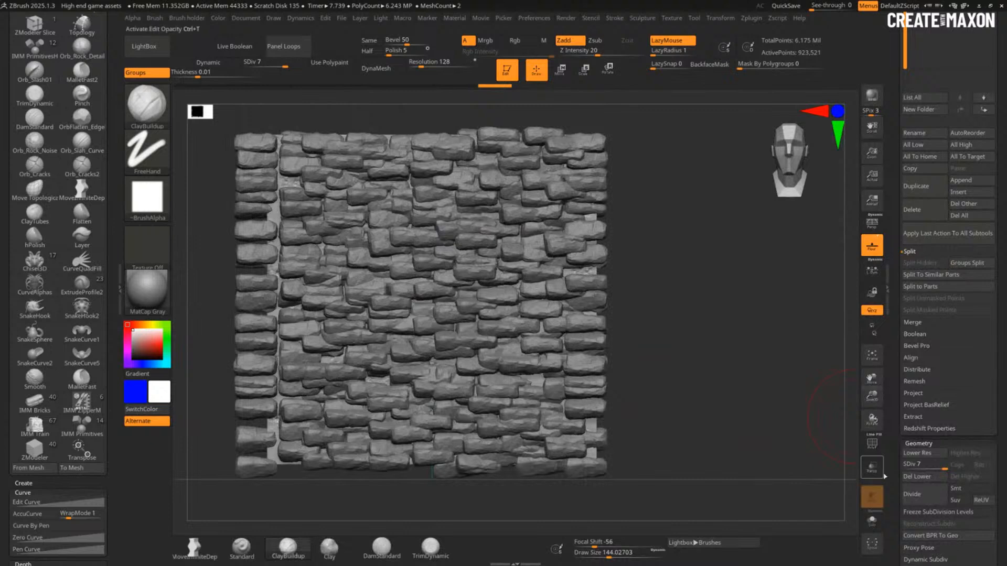
left_click(881, 472)
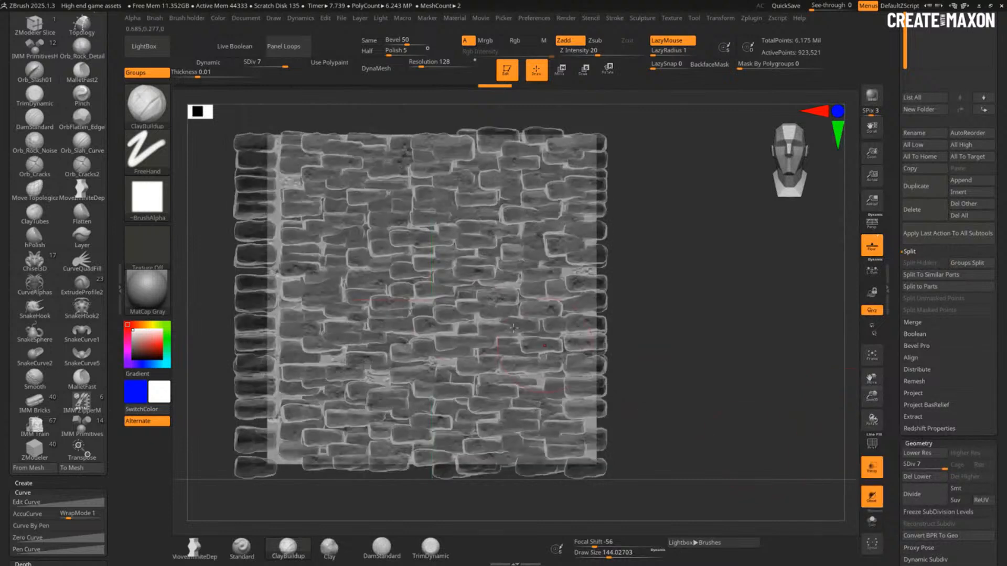
key("s")
left_click(439, 362)
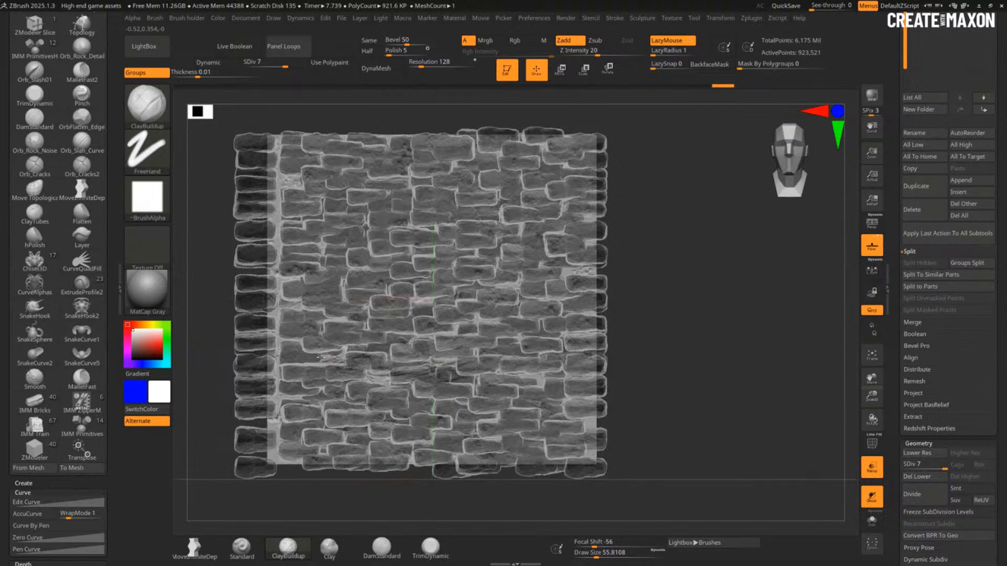
Step: Build up the backing plane in the gaps between the wall's left-hand bricks, turning transparency off while sculpting
mouse_move(320, 357)
left_mouse_down()
mouse_move(297, 310)
mouse_move(313, 246)
mouse_move(294, 184)
mouse_move(310, 185)
mouse_move(294, 194)
mouse_move(293, 179)
mouse_move(311, 182)
left_mouse_up()
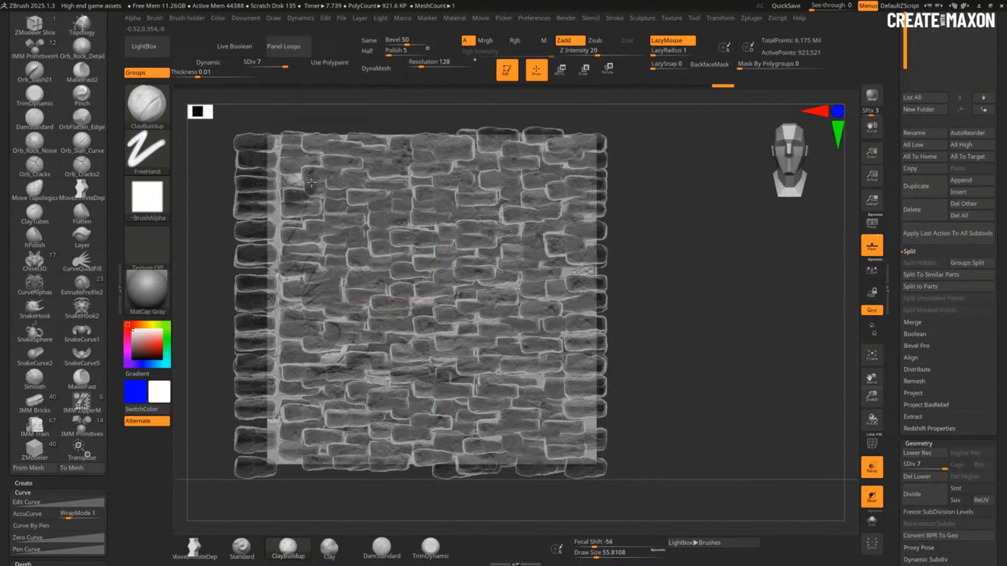
left_click(871, 467)
left_click_drag(670, 342, 721, 335)
mouse_move(323, 174)
left_mouse_down()
mouse_move(305, 180)
mouse_move(315, 183)
left_mouse_up()
mouse_move(677, 316)
left_mouse_down()
mouse_move(670, 341)
mouse_move(650, 336)
left_mouse_up()
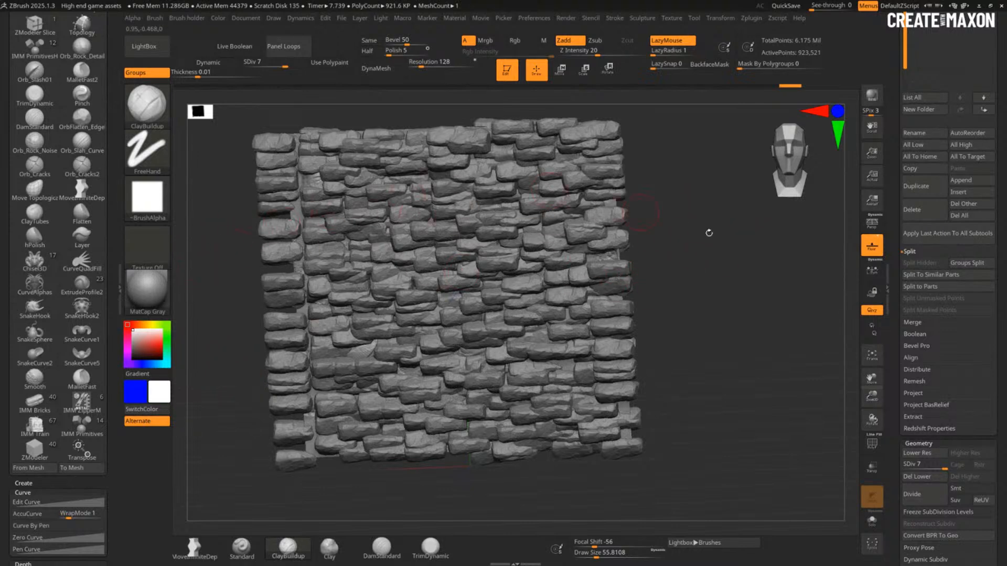
left_click_drag(725, 263, 729, 252)
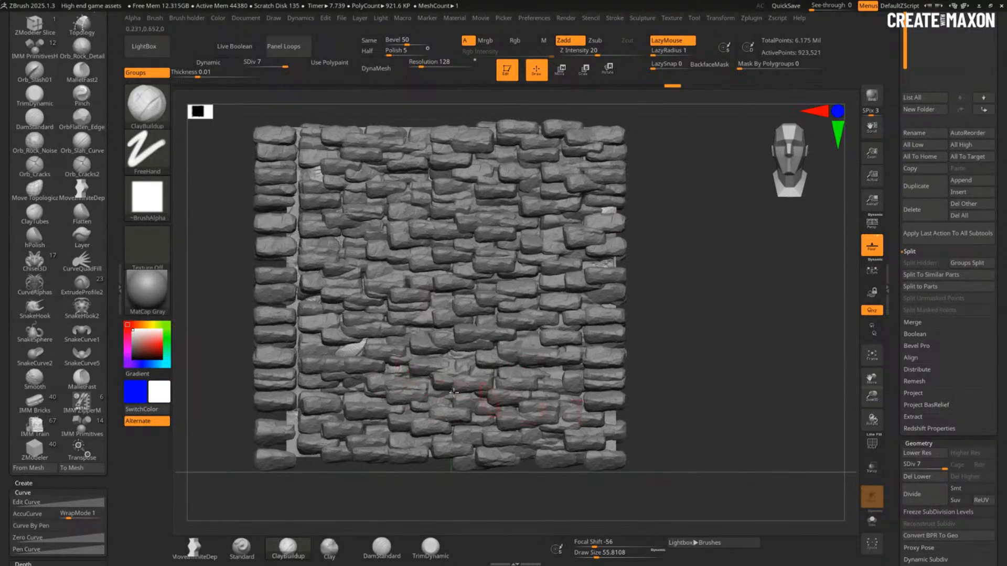
Step: Smooth and build up more of the backing surface along the wall's left brick column and the gaps beside it
key("shift")
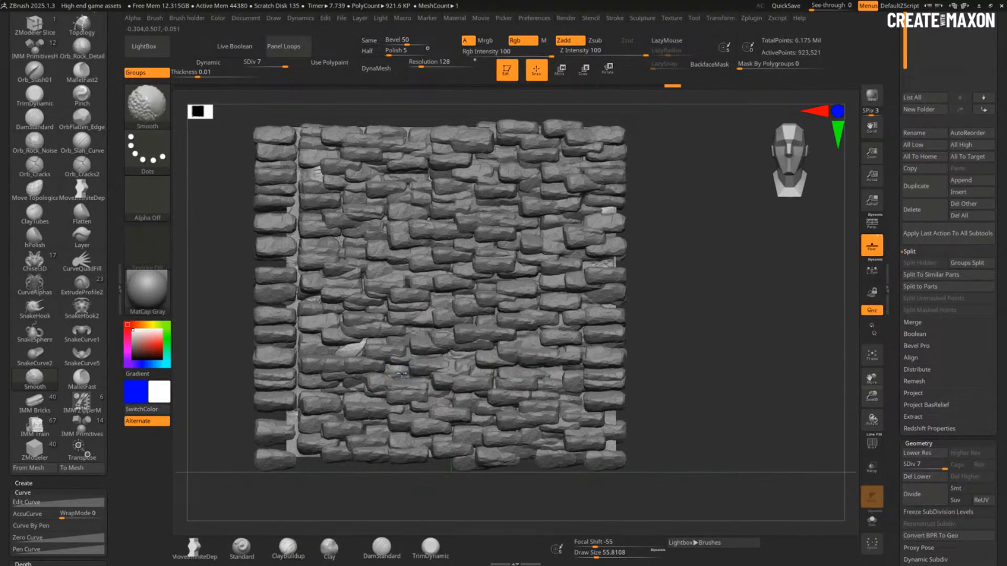
left_click_drag(683, 415, 734, 407)
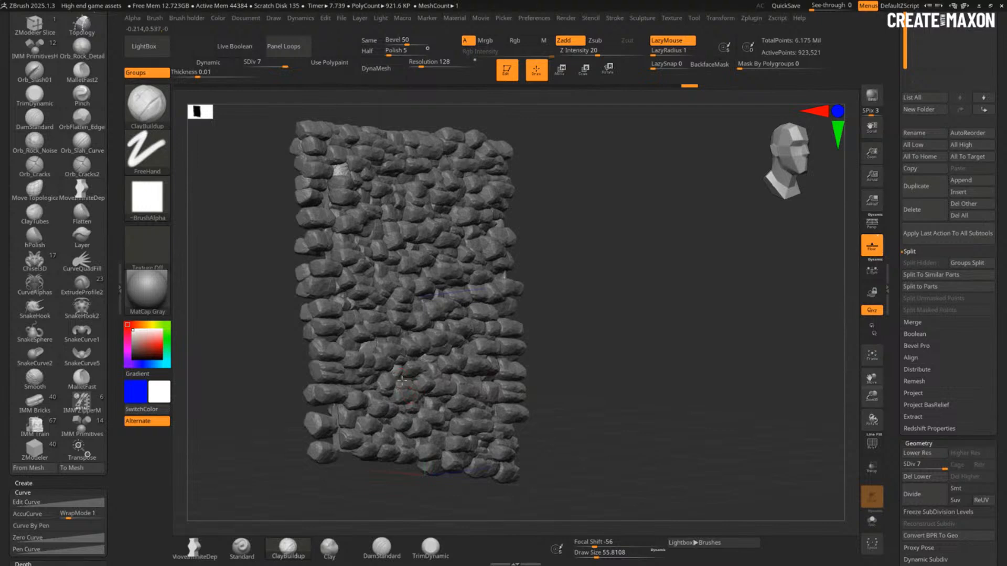
left_click_drag(625, 406, 551, 402)
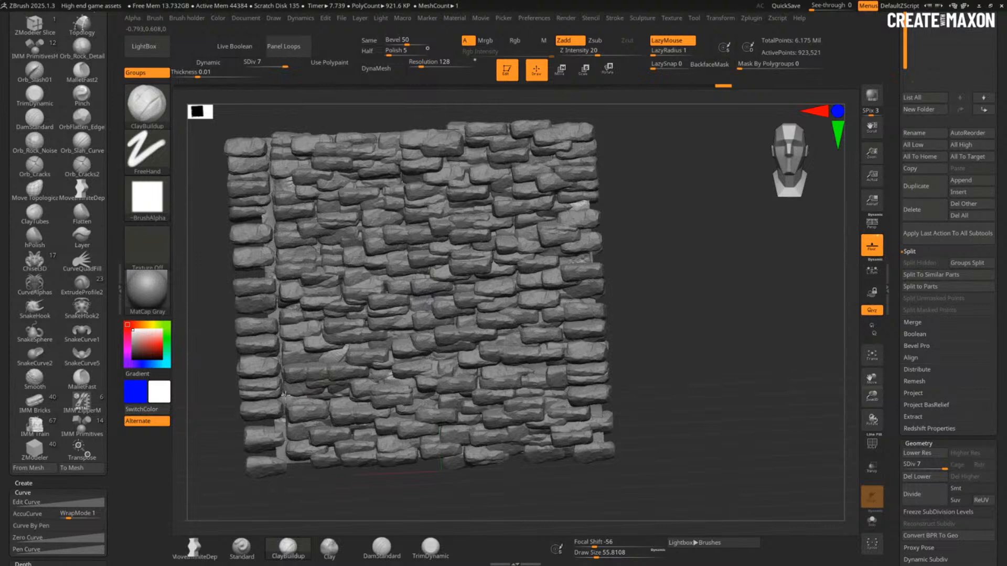
mouse_move(283, 398)
left_mouse_down()
mouse_move(270, 155)
mouse_move(274, 246)
left_mouse_up()
mouse_move(665, 391)
left_mouse_down()
mouse_move(681, 373)
mouse_move(642, 364)
left_mouse_up()
mouse_move(293, 281)
left_mouse_down()
mouse_move(346, 281)
mouse_move(336, 282)
left_mouse_up()
left_click_drag(326, 247, 339, 244)
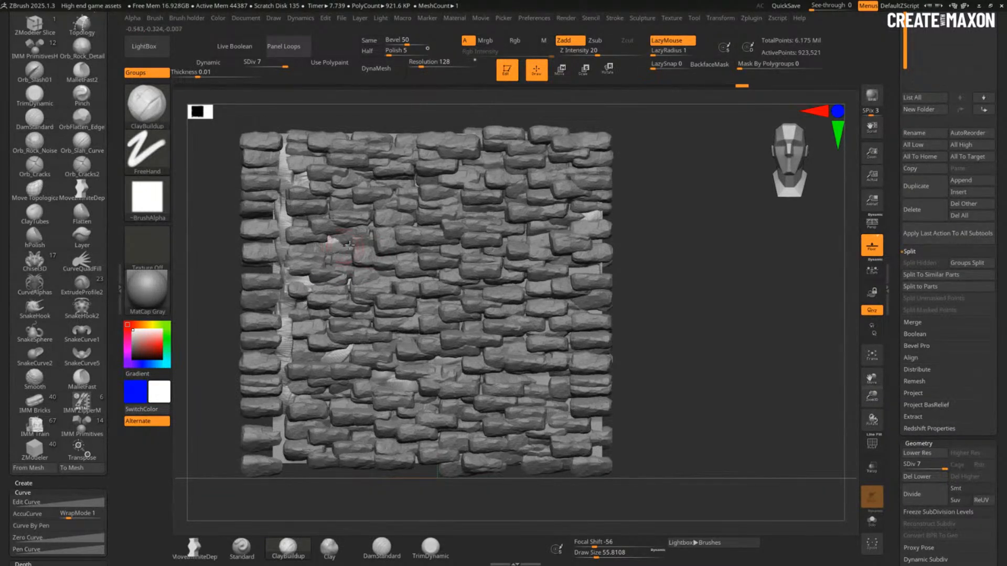
Step: Sculpt a raised stroke from the backing plane's centre towards its upper right with the Standard brush at draw size 28.75, viewing through transparent bricks
key("b")
key("s")
key("t")
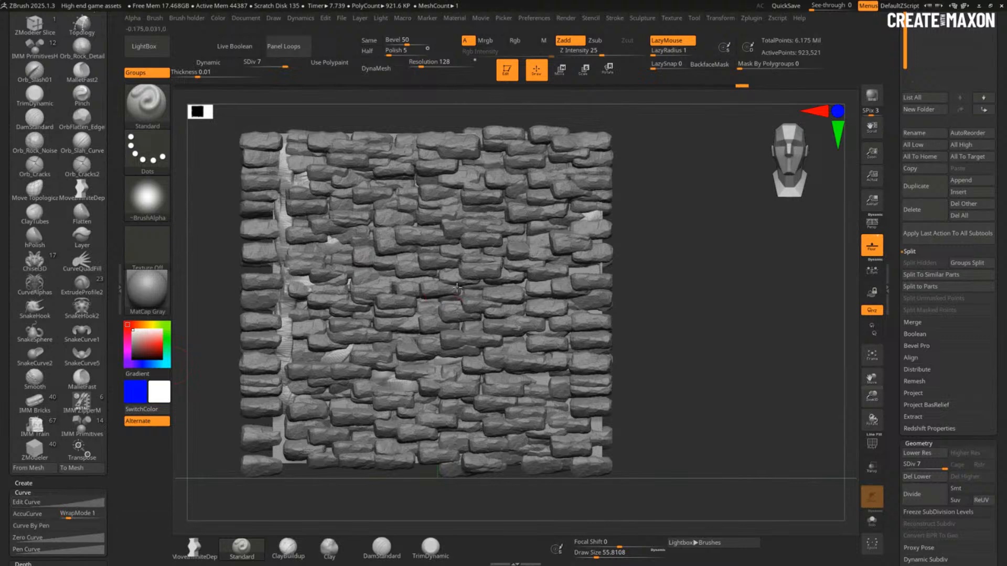
left_click(871, 467)
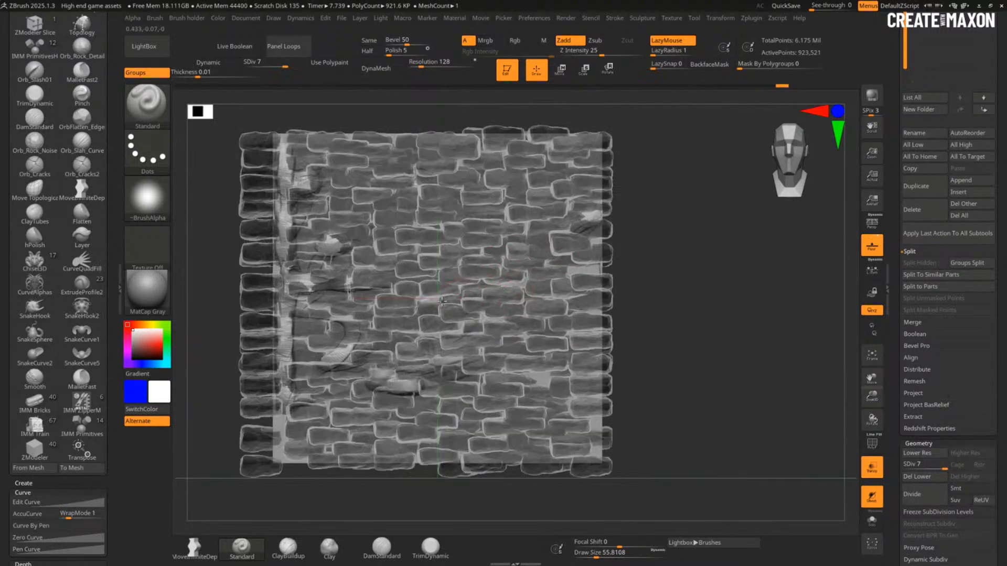
key("s")
mouse_move(475, 291)
left_mouse_down()
mouse_move(432, 302)
mouse_move(517, 283)
mouse_move(528, 265)
mouse_move(515, 264)
mouse_move(521, 249)
left_mouse_up()
key("ctrl+shift+z")
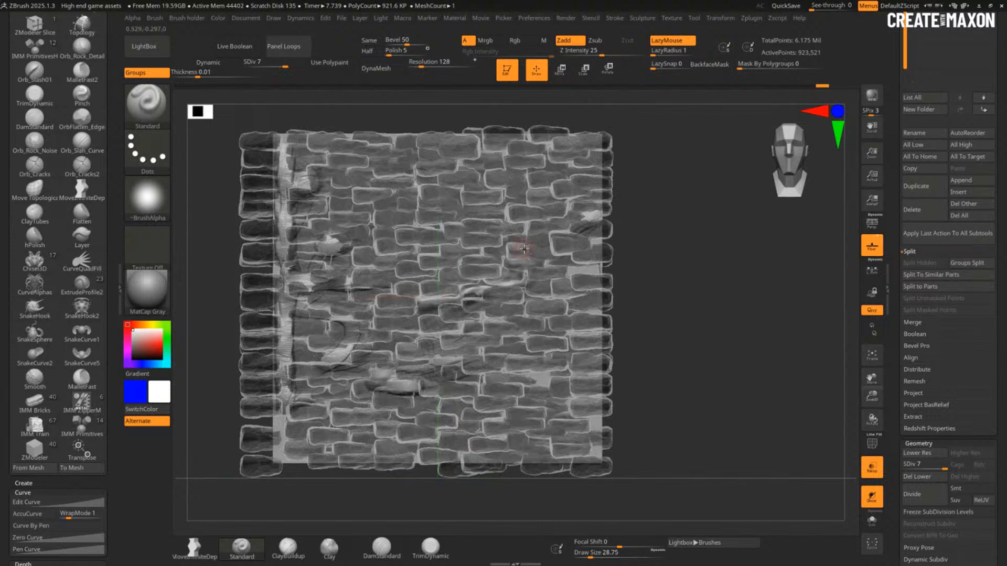
left_click(872, 467)
left_click_drag(703, 390, 664, 425)
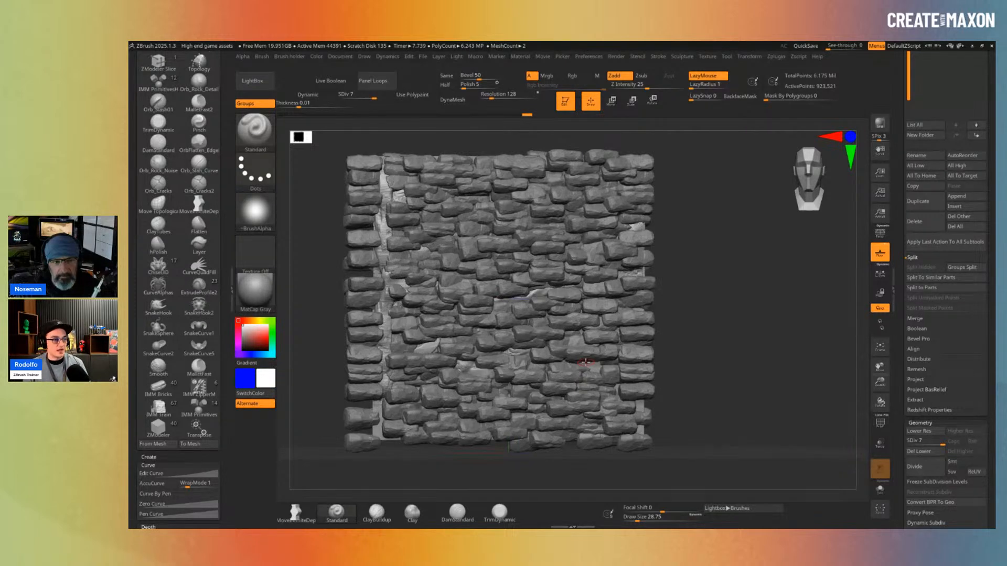
Step: Isolate the backing plane in Solo mode to examine its sculpted surface, and show the bricks again
left_click_drag(991, 173, 990, 392)
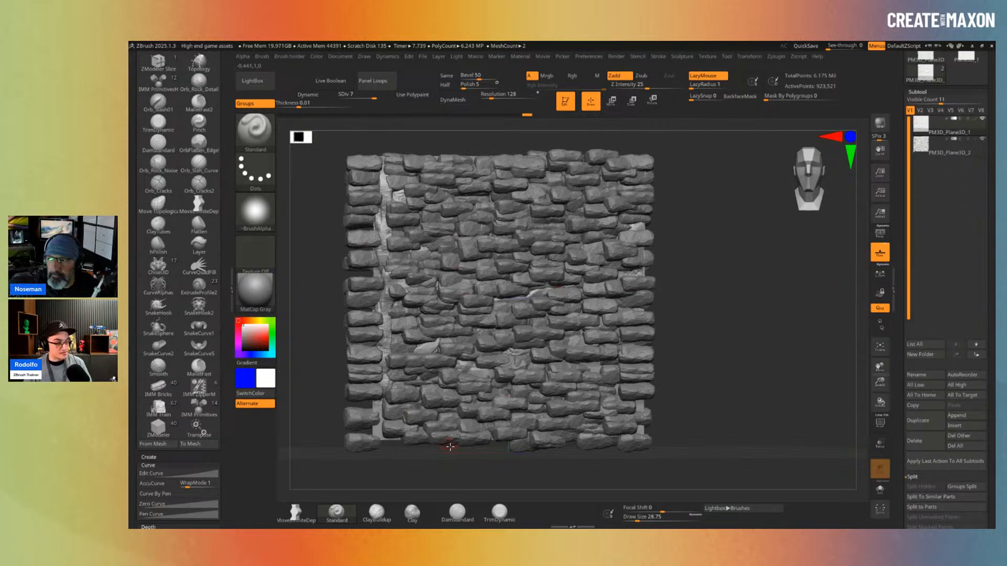
key("alt+s")
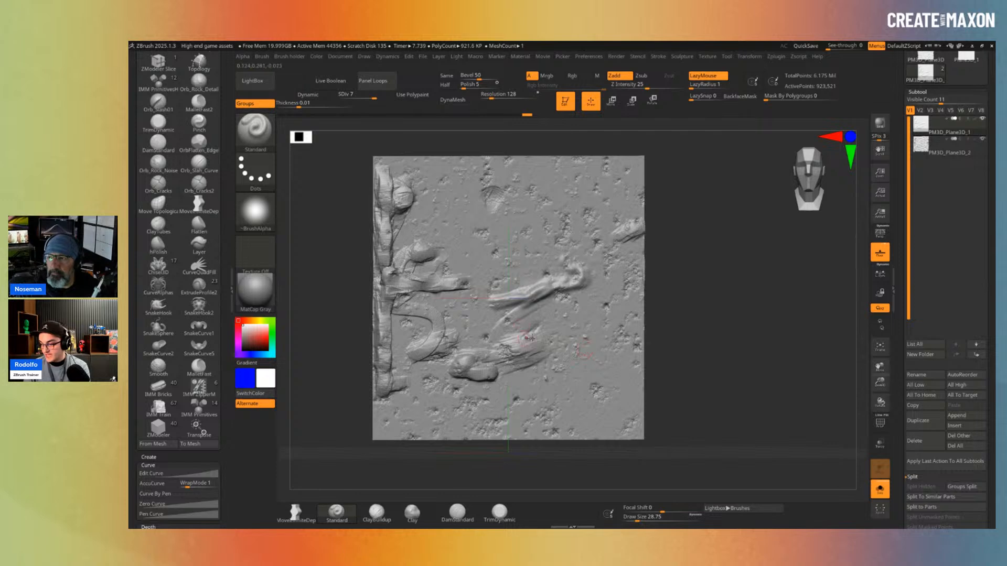
key("alt+s")
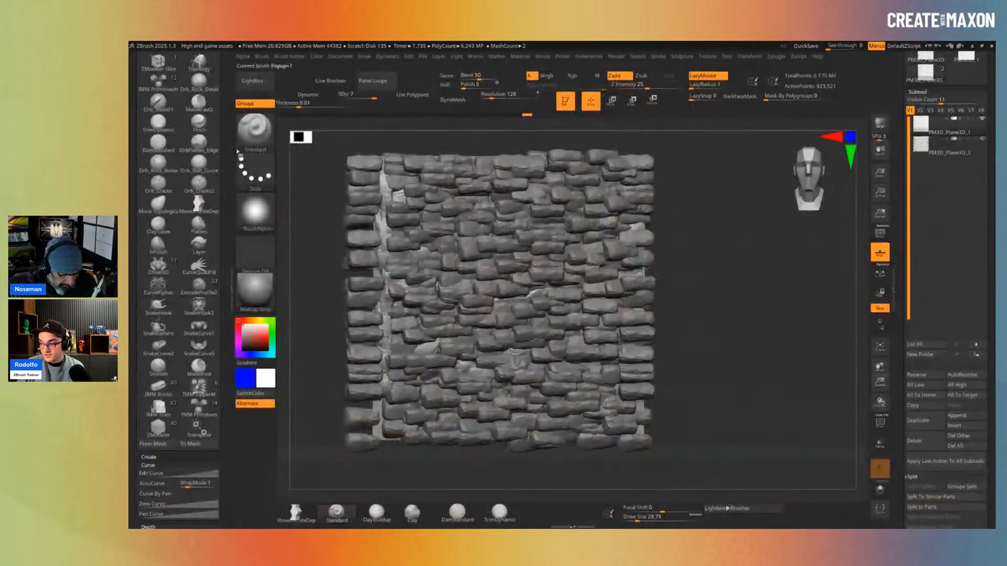
Step: Open the brush library to look through the available sculpting brushes
left_click(248, 142)
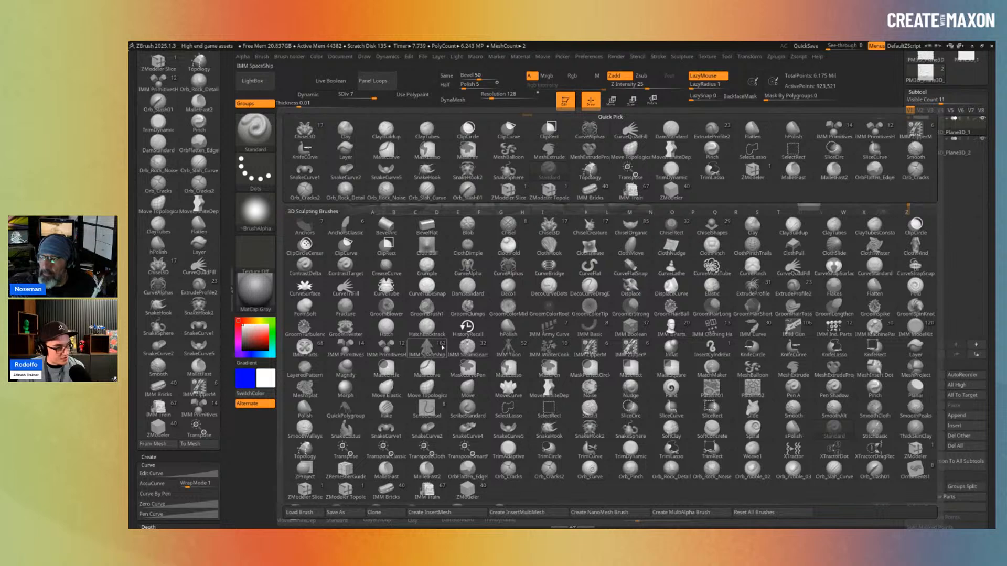
mouse_move(438, 345)
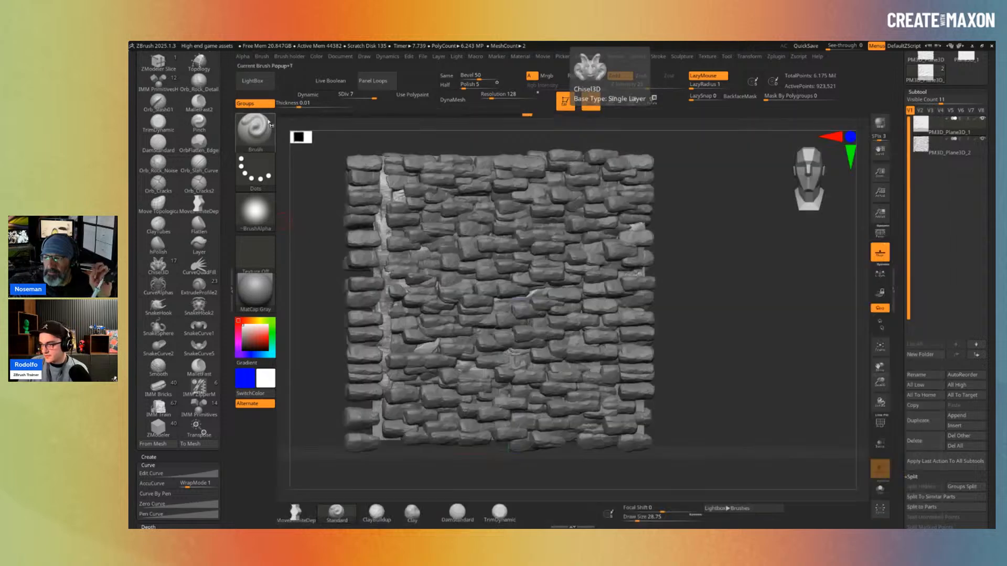
Step: Switch to the Sphere3D tool and convert it to a PolyMesh3D
left_click_drag(900, 93, 900, 416)
left_click(962, 173)
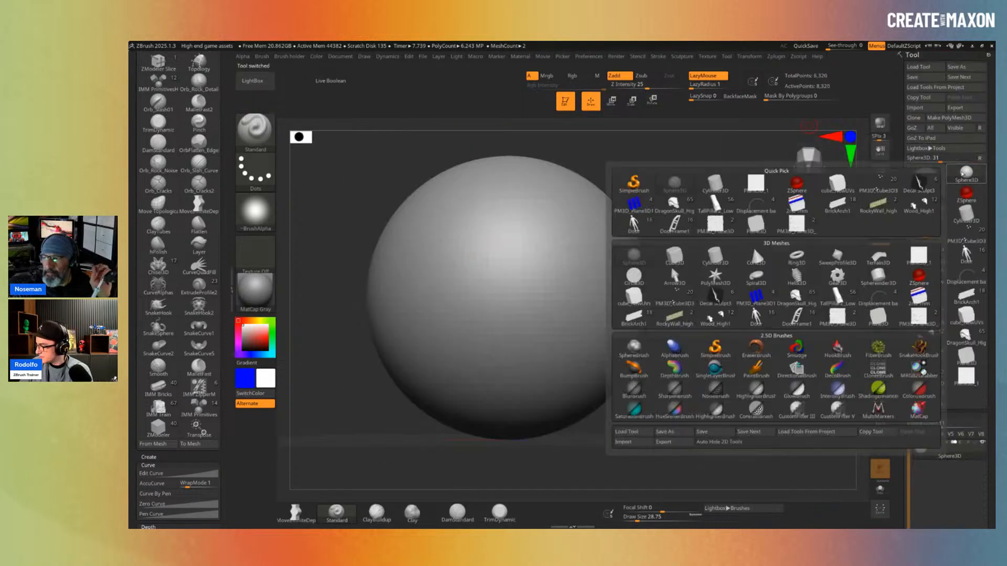
left_click(956, 119)
right_click_drag(700, 258, 673, 225, "ctrl")
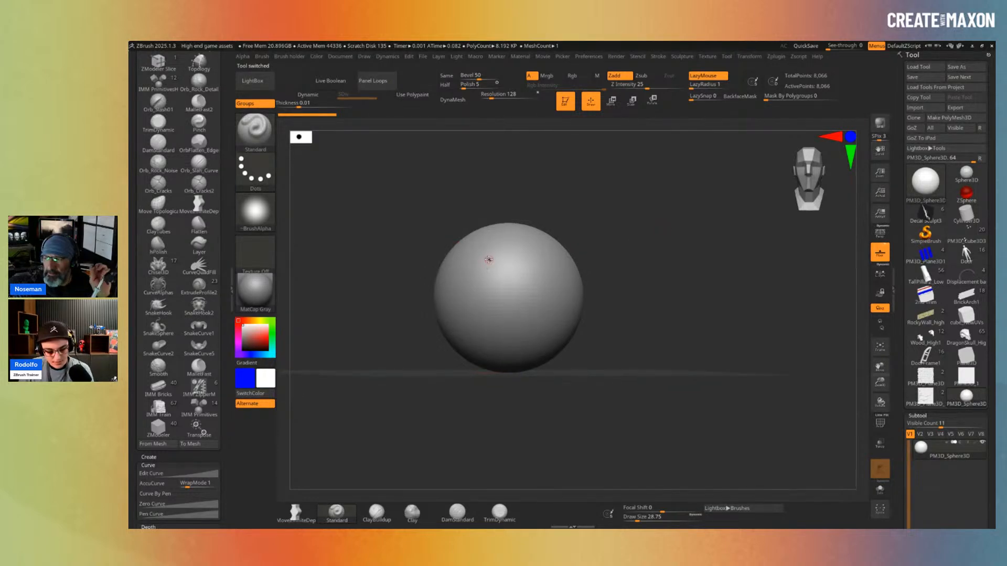
Step: Choose the IMM BParts brush and try inserting a body part on the sphere
key("b")
key("i")
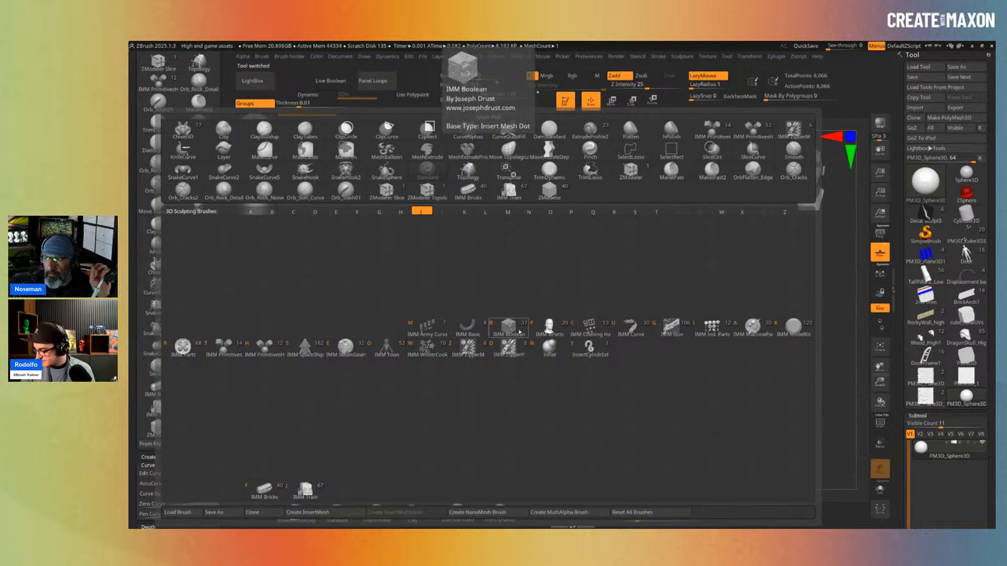
left_click(549, 333)
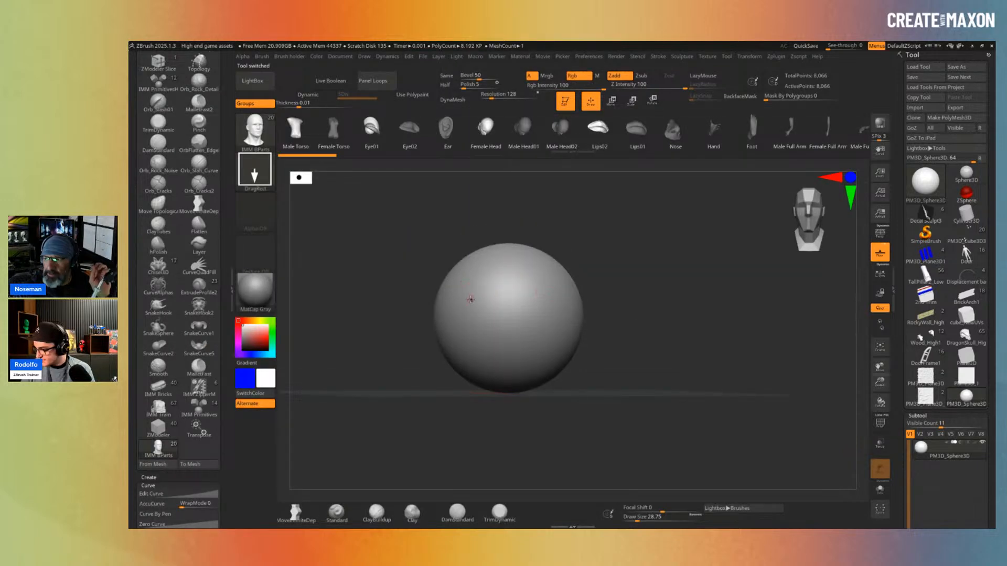
left_click_drag(470, 299, 503, 323)
left_click_drag(635, 299, 831, 328)
key("ctrl+z")
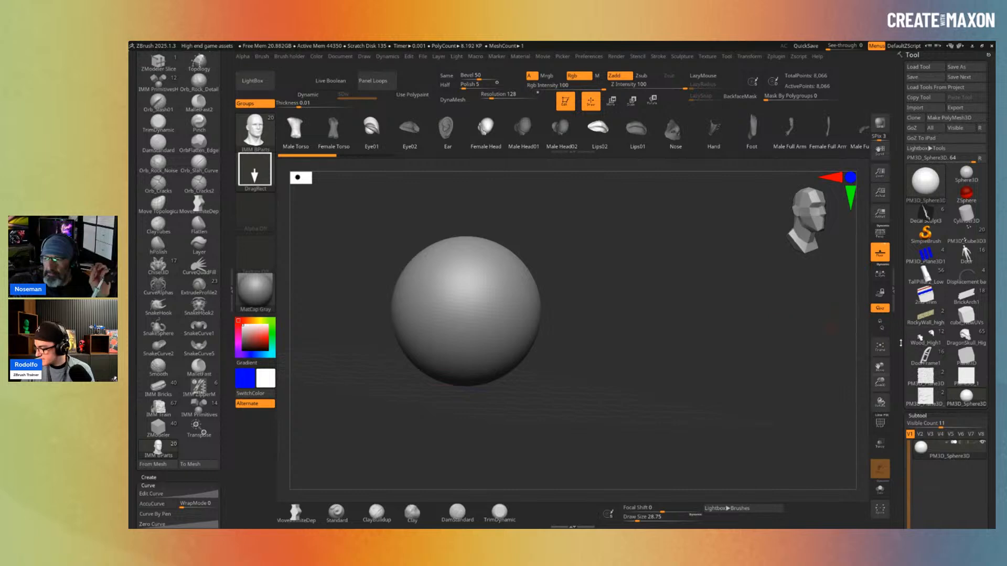
Step: Try inserting a body part on the sphere subdivided to level 4, and undo the subdivisions
left_click_drag(900, 343, 901, 52)
left_click(934, 429)
left_click(934, 429)
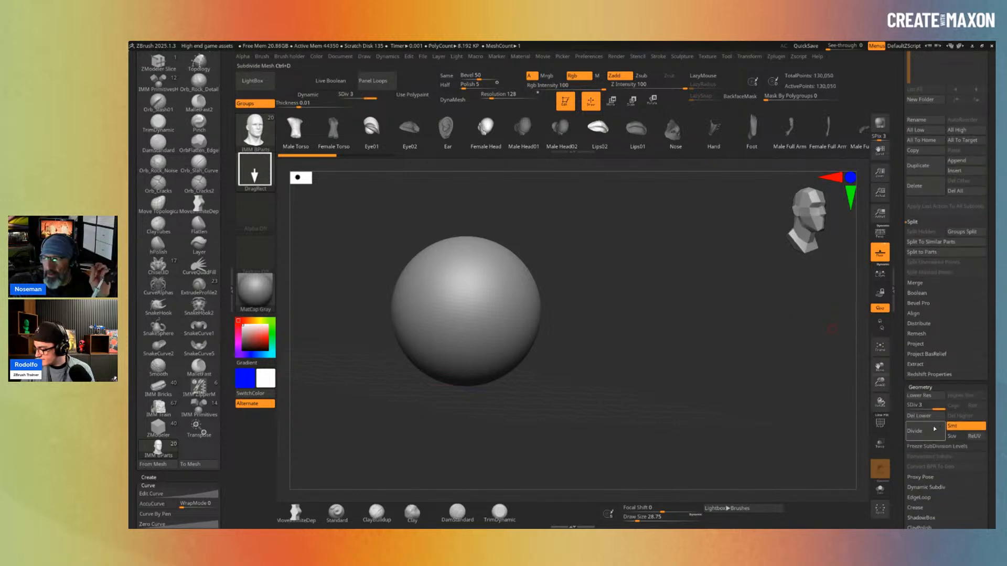
left_click(934, 429)
left_click_drag(655, 327, 539, 304)
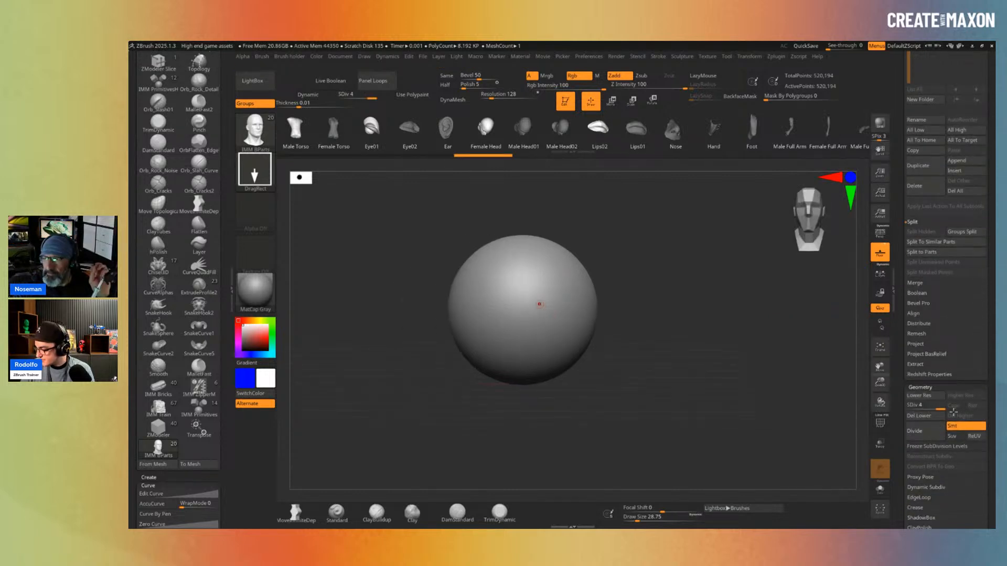
key("ctrl+z")
key("ctrl+z")
key("ctrl+z")
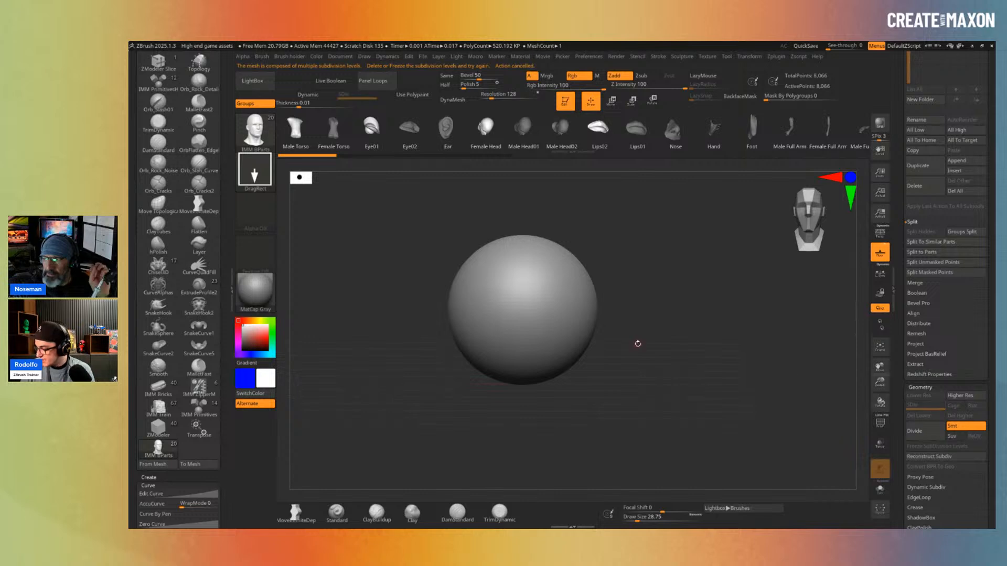
Step: Return to the stone wall tool PM3D_Plane3D_1 and examine its left edge up close
left_click_drag(638, 343, 740, 325)
left_click_drag(901, 83, 904, 175)
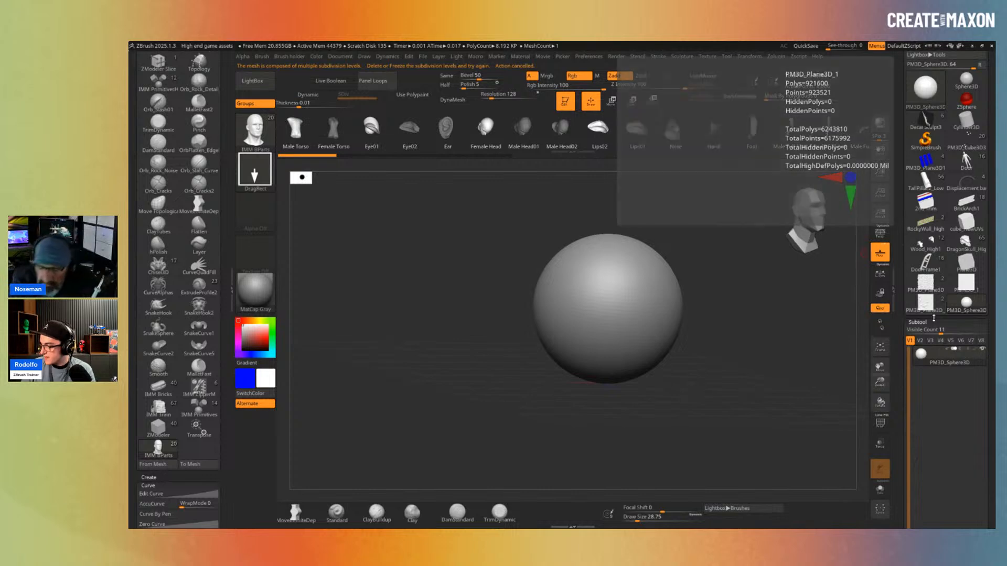
left_click(925, 284)
mouse_move(808, 309)
left_mouse_down()
mouse_move(592, 329)
mouse_move(587, 308)
left_mouse_up()
left_click(576, 286)
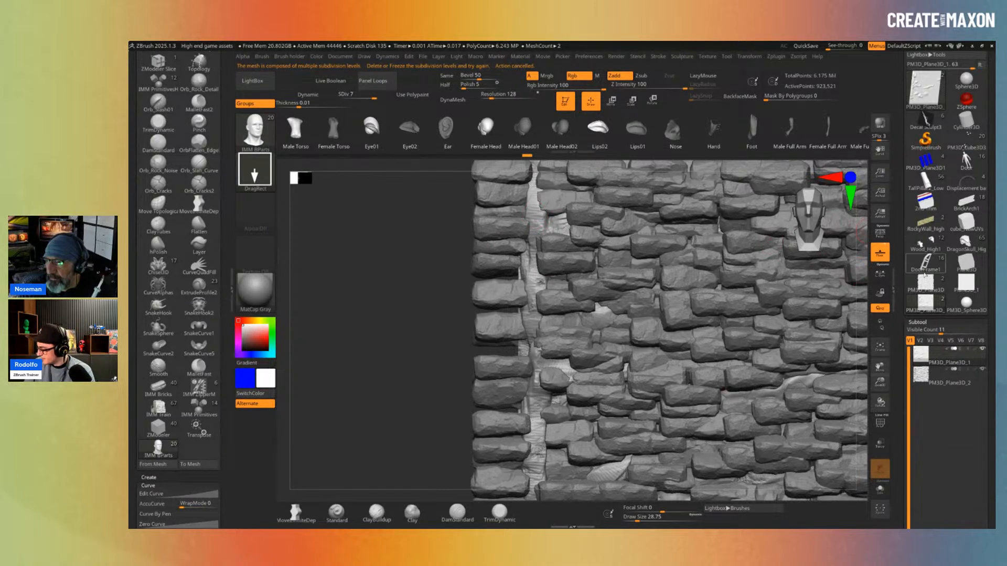
Step: Switch to the NanoMesh brick wall tool, hide the PM3D_Plane3D subtool and select PM3D_Plane3D1
left_click(926, 283)
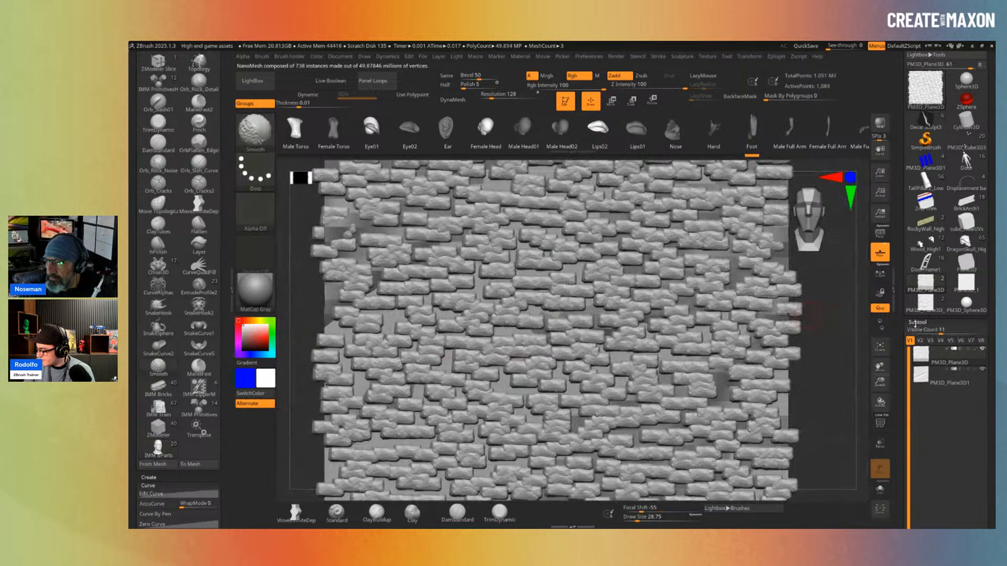
left_click(914, 324, "shift")
scroll(911, 139, "up", 5)
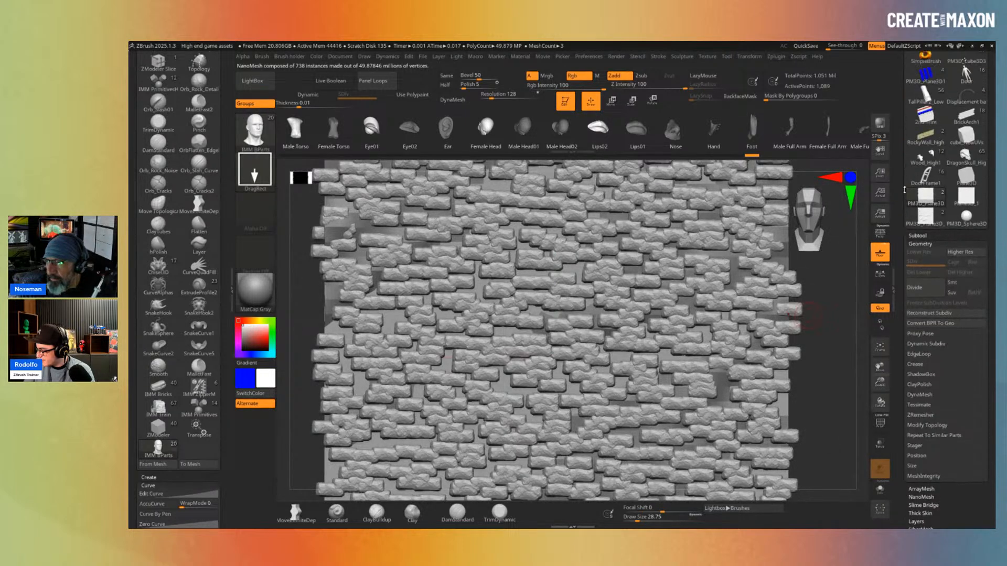
left_click(918, 273)
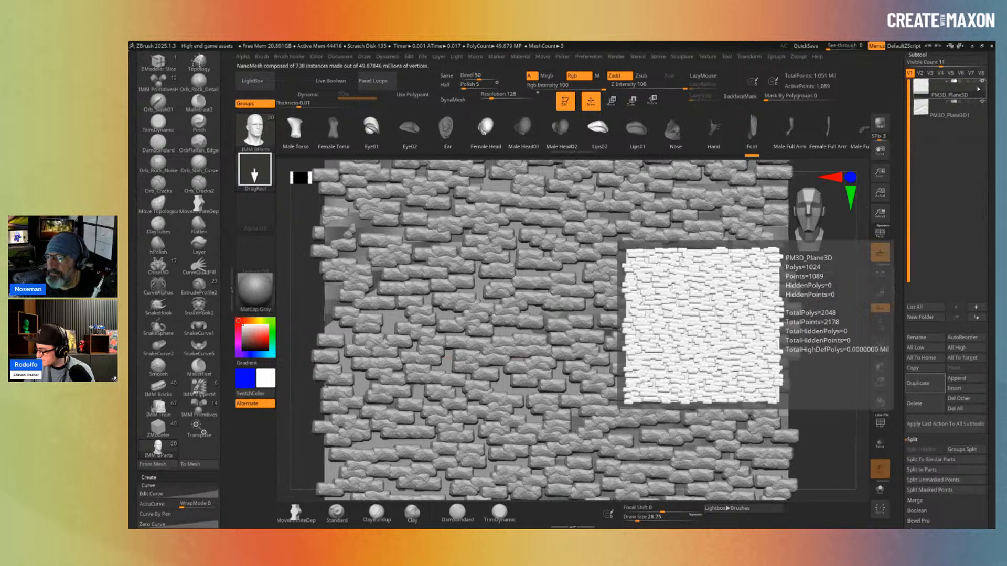
left_click(982, 82)
left_click(956, 109)
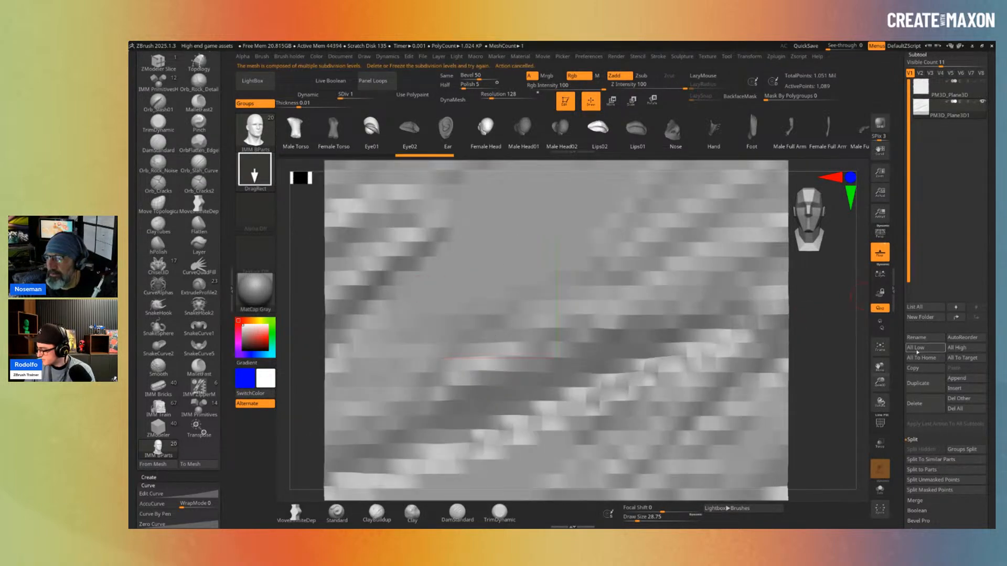
Step: Reduce PM3D_Plane3D1 to its lowest resolution, insert a torso on it and choose the IMM Bricks brush
left_click_drag(904, 346, 906, 337)
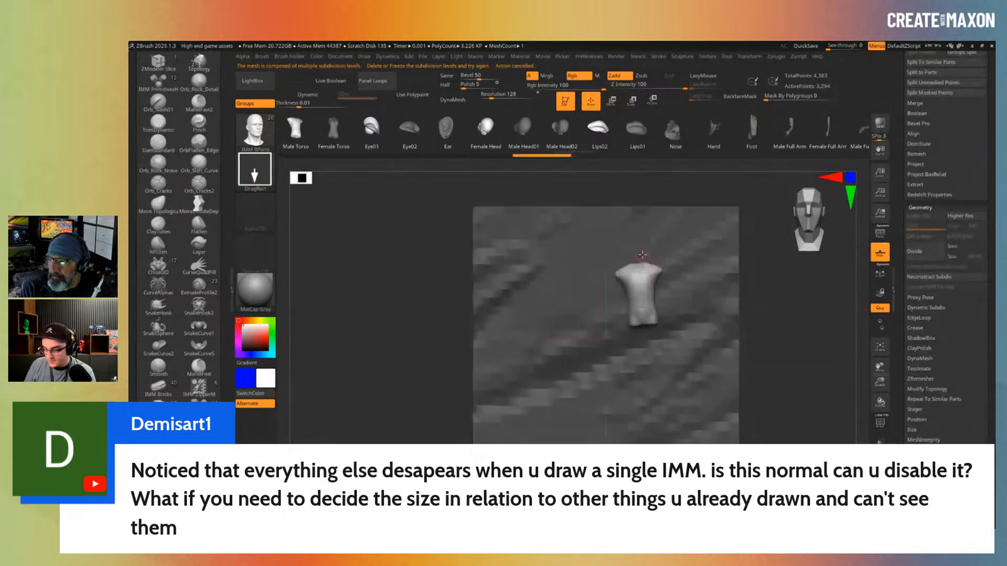
key("b")
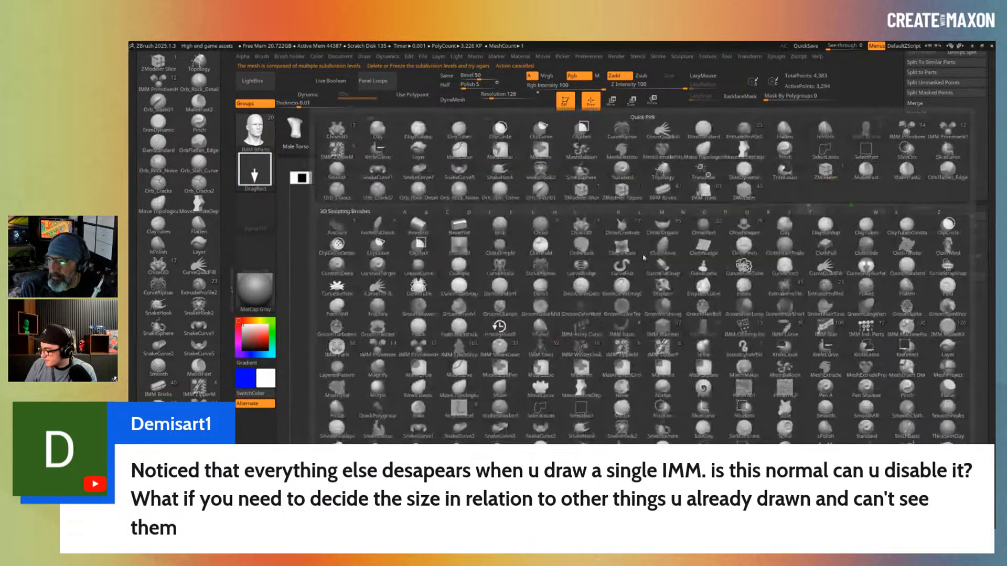
key("i")
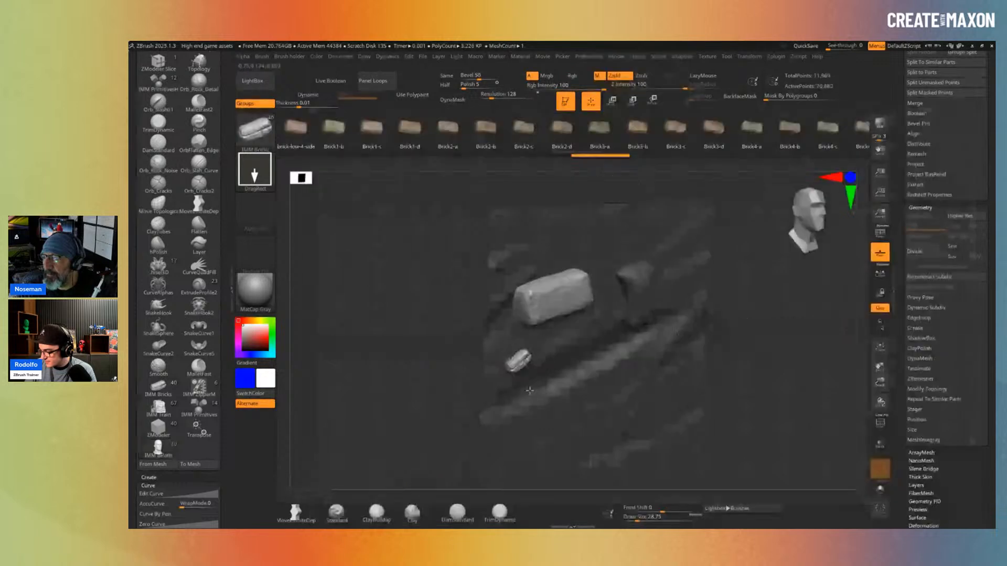
Step: Insert several differently shaped stone bricks across the plane, around and overlapping the torso
left_click_drag(527, 354, 554, 366)
left_click_drag(619, 375, 704, 334)
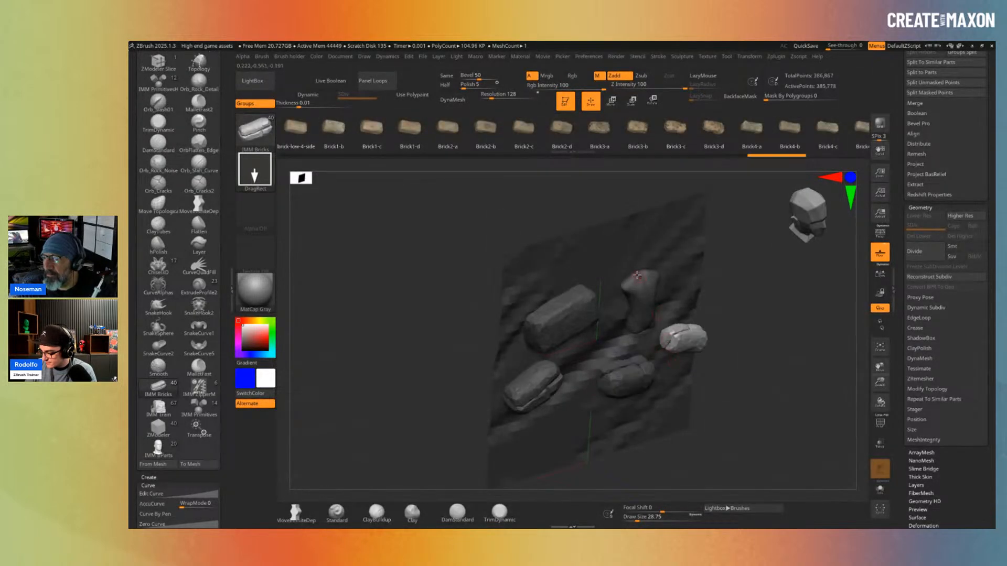
left_click_drag(632, 274, 654, 268)
left_click_drag(595, 252, 604, 252)
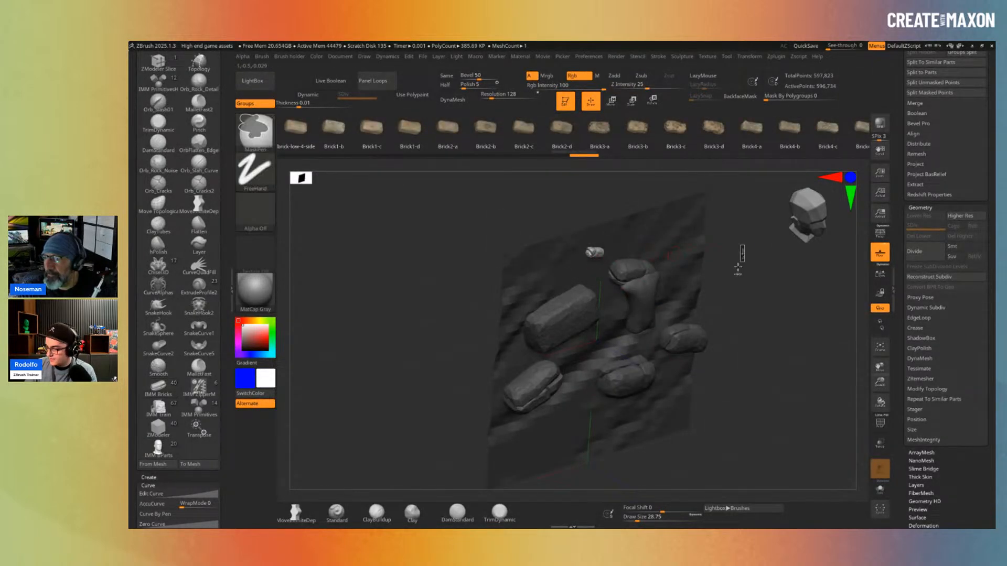
left_click_drag(738, 261, 693, 230)
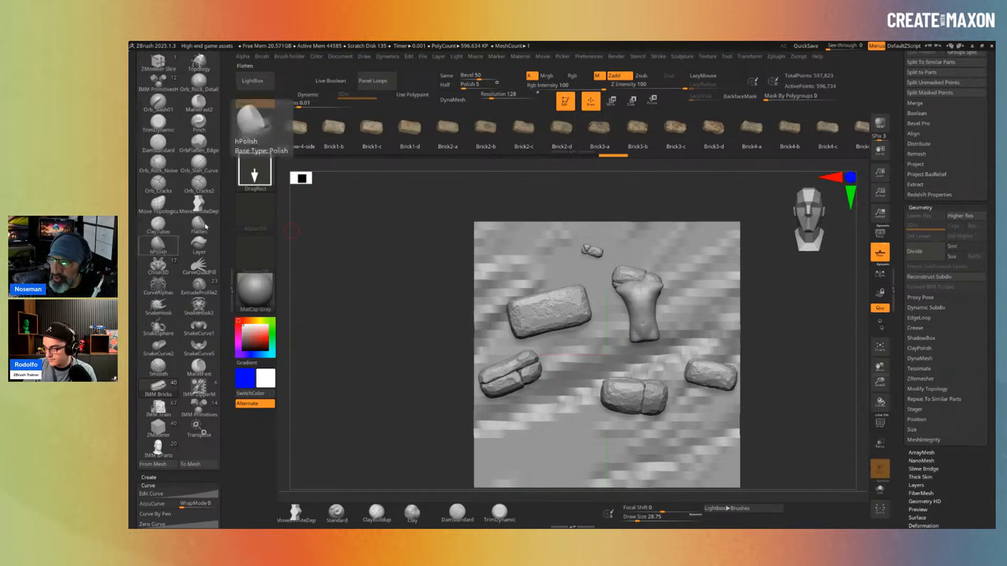
left_click_drag(387, 216, 516, 277)
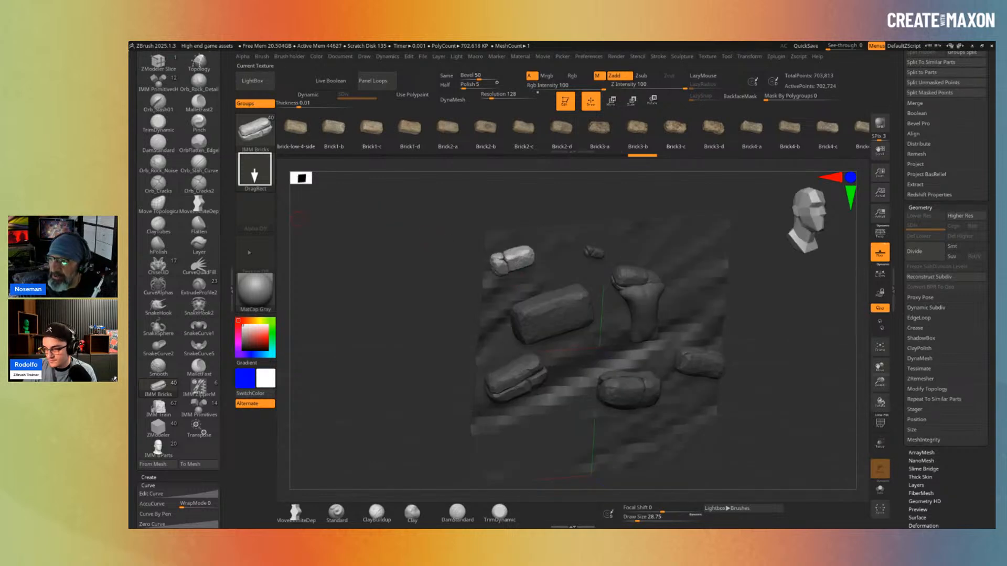
left_click_drag(369, 258, 369, 243, "shift")
right_click_drag(571, 265, 537, 267)
left_click_drag(534, 268, 517, 291)
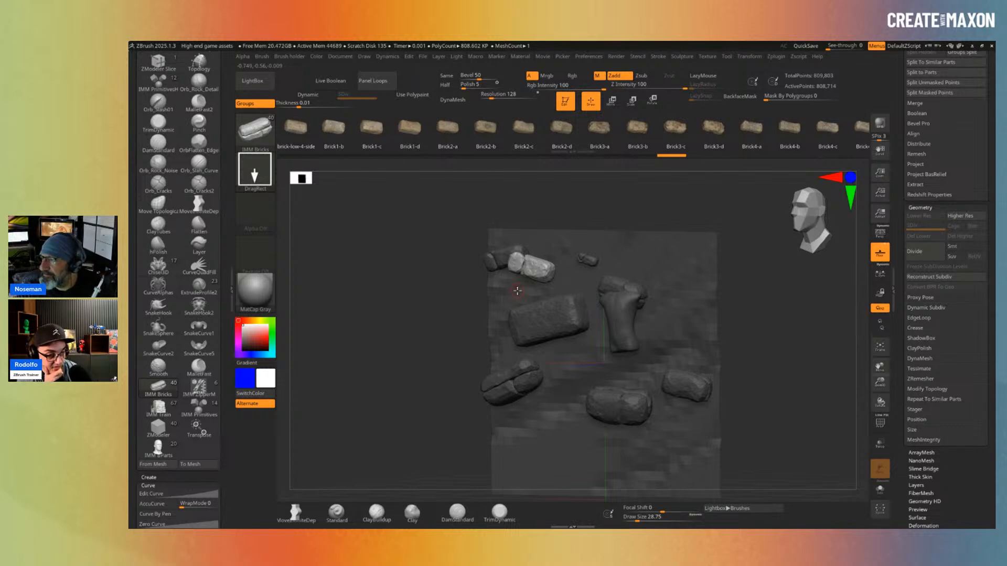
left_click_drag(533, 286, 532, 304)
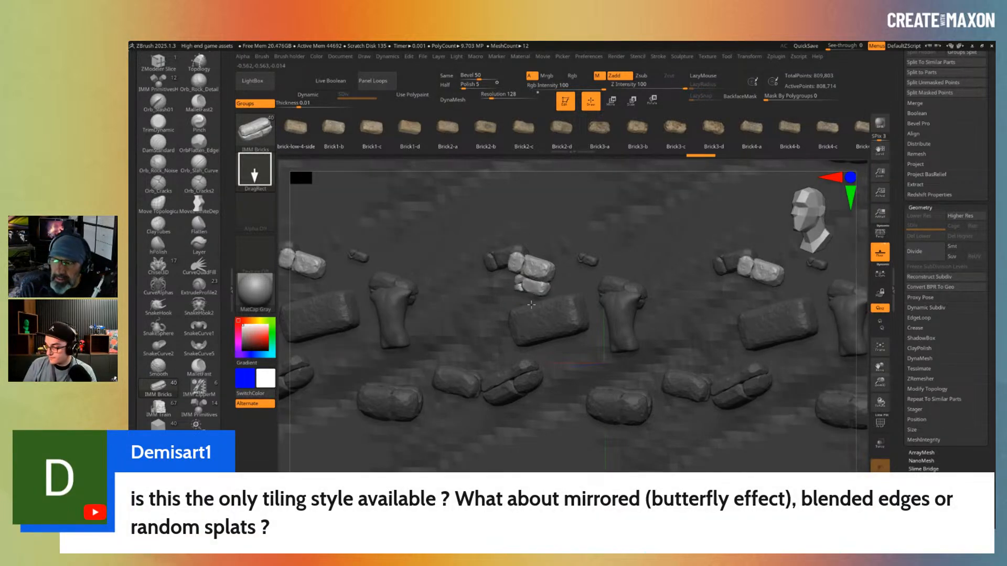
Step: Undo all the bricks inserted on the plane, leaving only the torso
key("ctrl+z")
key("ctrl+z")
key("ctrl+z")
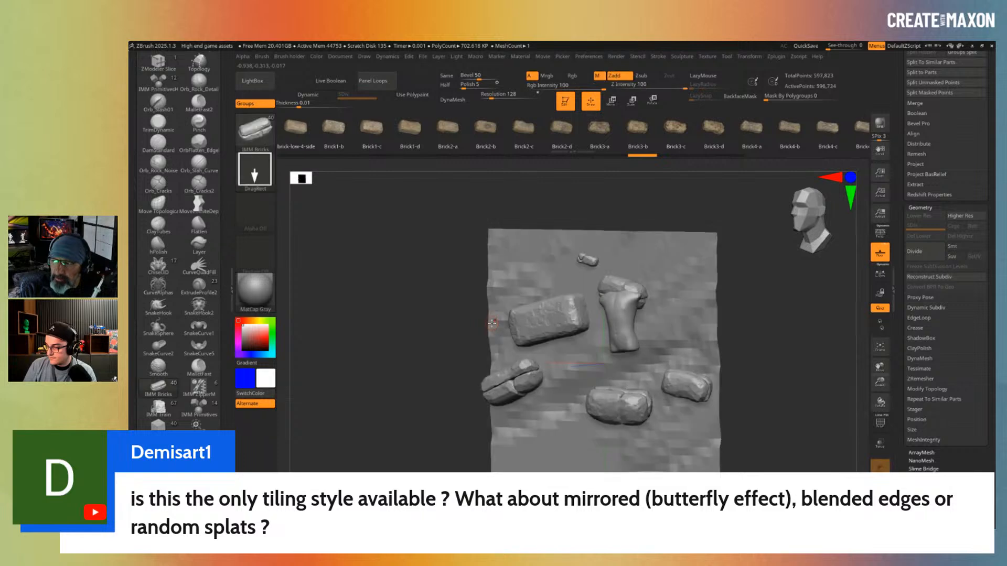
key("ctrl+z")
key("ctrl+z")
key("ctrl+z")
key("ctrl+z")
key("ctrl+z")
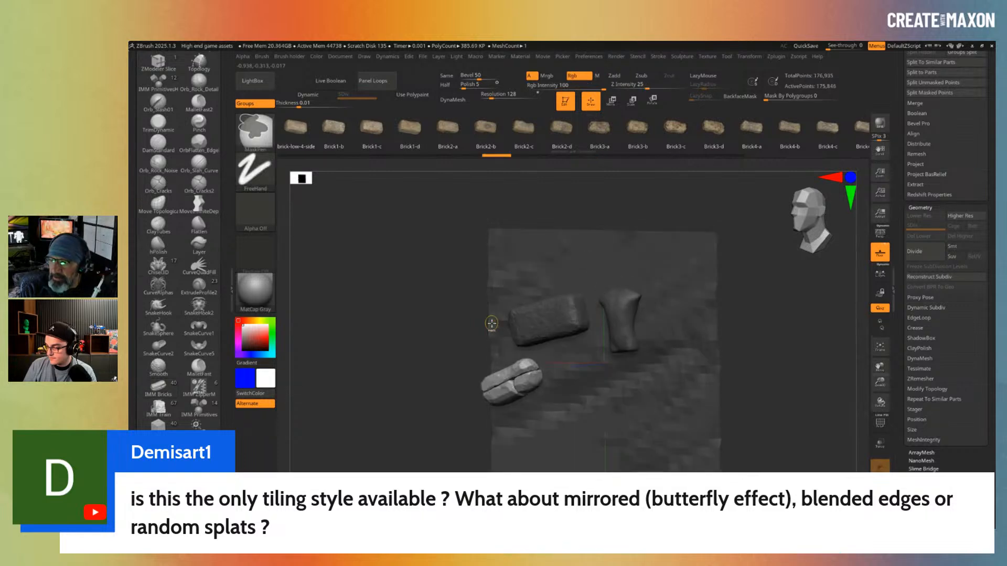
key("ctrl+z")
key("ctrl+z")
key("ctrl+z")
key("ctrl+z")
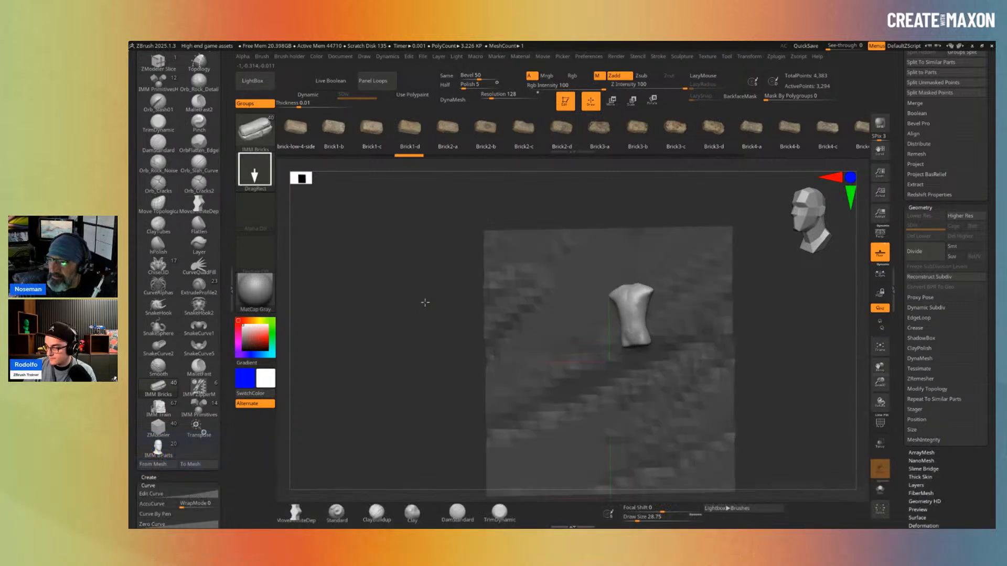
Step: Try inserting mirrored pairs of bricks on the plane with symmetry across its vertical centre line, and undo them
left_click_drag(425, 302, 427, 302, "shift")
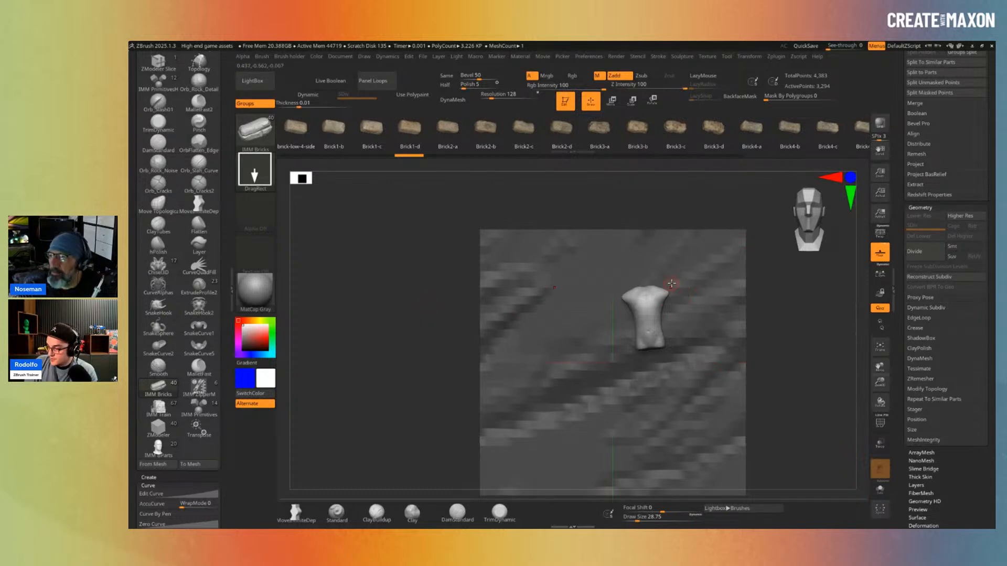
left_click_drag(674, 282, 681, 463)
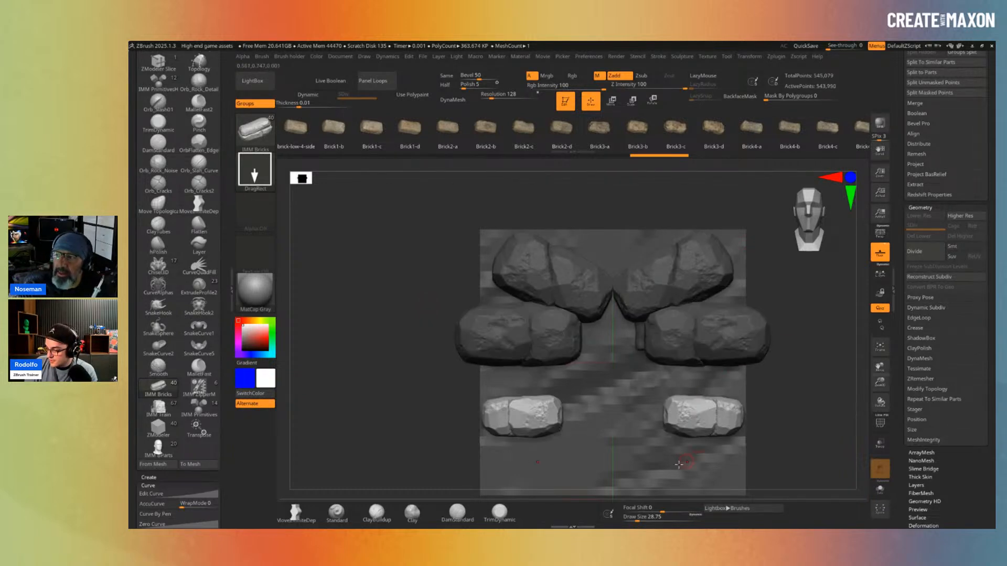
left_click_drag(643, 424, 626, 464)
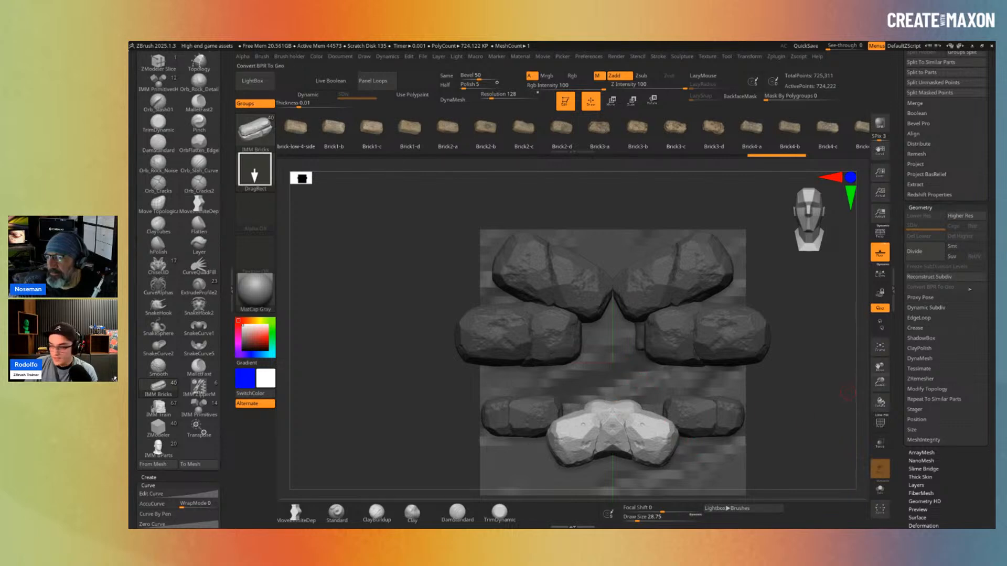
key("ctrl+z")
key("ctrl+z")
key("ctrl+z")
key("ctrl+z")
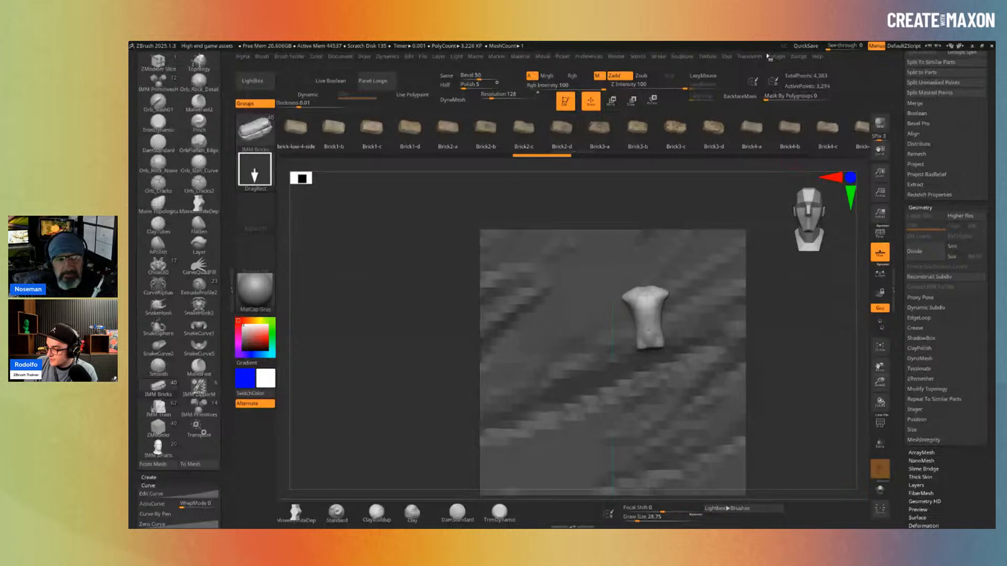
Step: Try inserting a ring of eight bricks on the plane with radial symmetry, and undo it
left_click(751, 56)
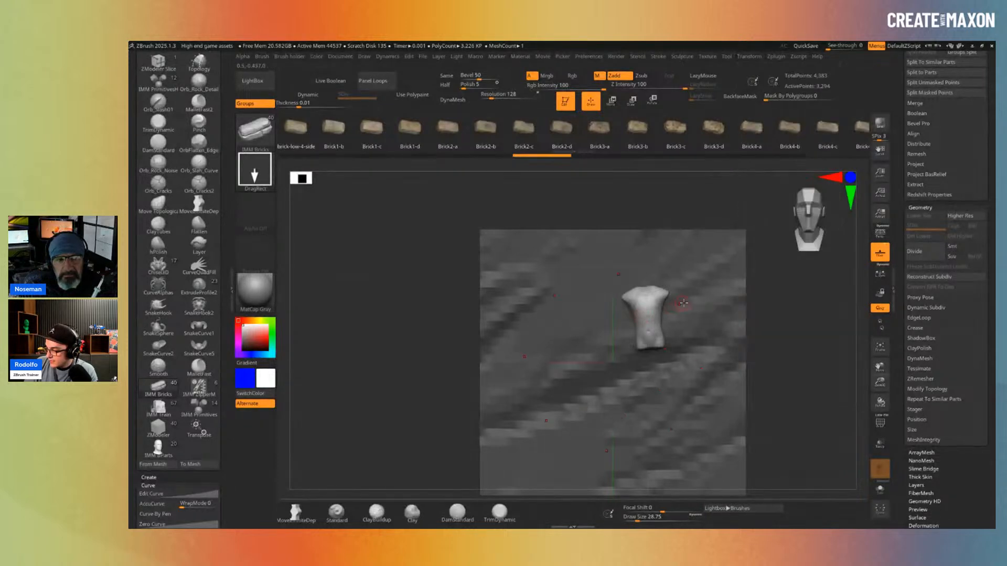
left_click_drag(684, 301, 766, 347)
right_click_drag(556, 325, 570, 335)
key("ctrl+z")
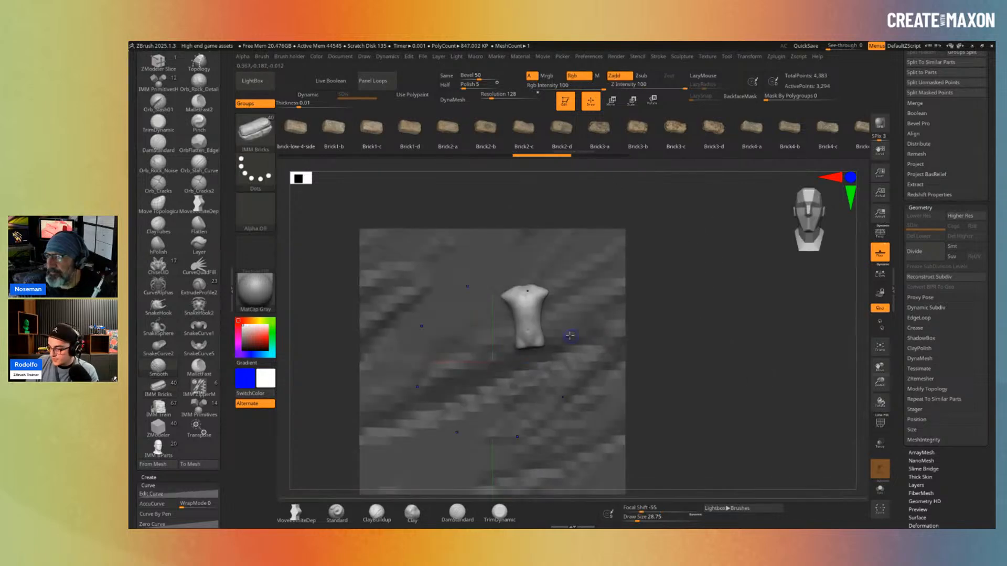
left_click_drag(558, 327, 582, 313)
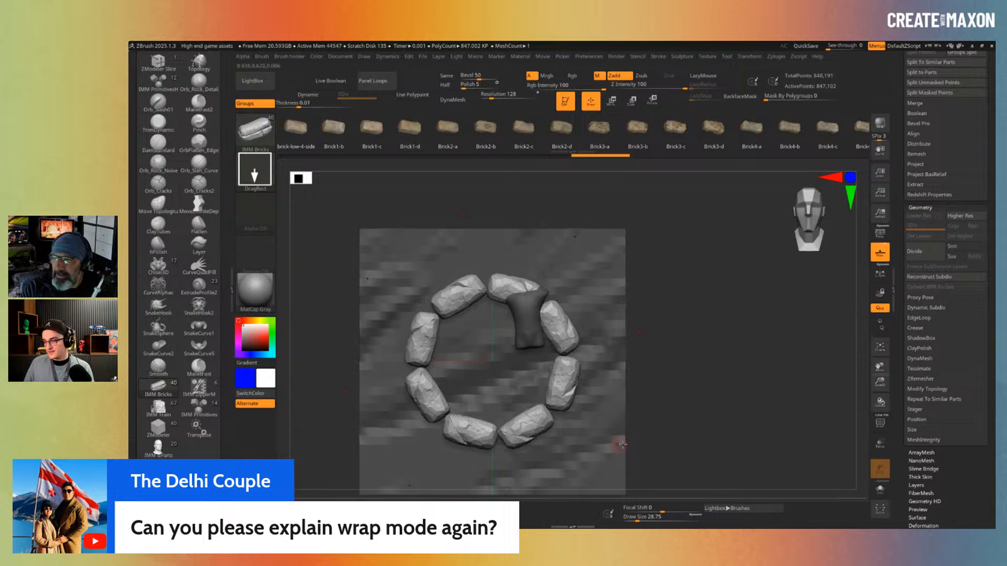
key("ctrl+z")
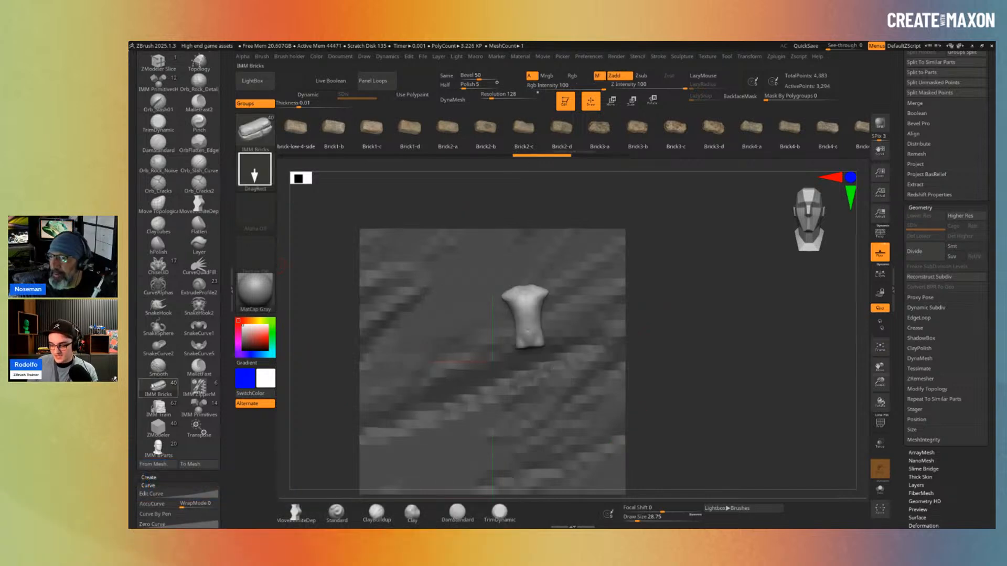
Step: Choose the DamStandard brush and set its WrapMode to 1
scroll(188, 474, "down", 3)
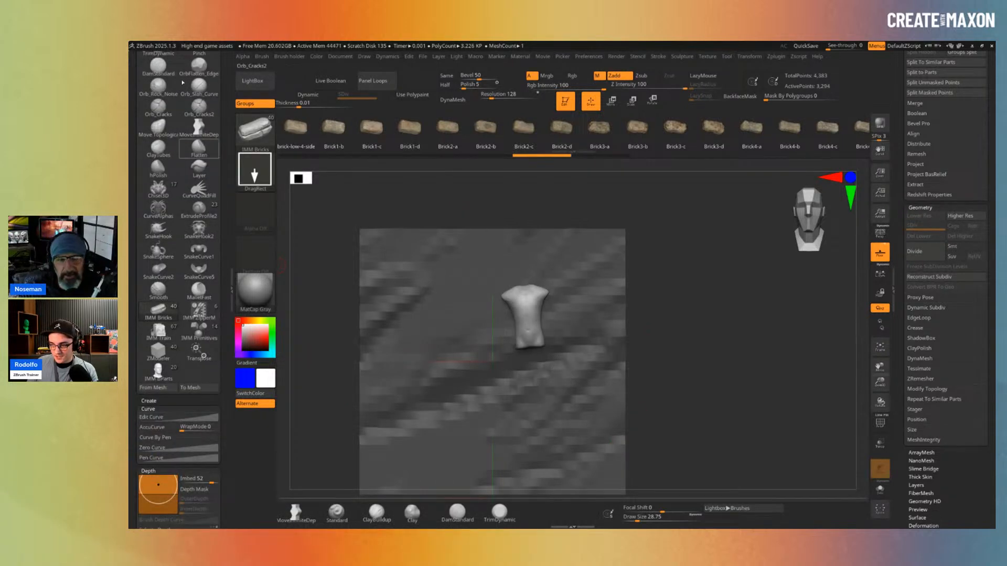
key("b")
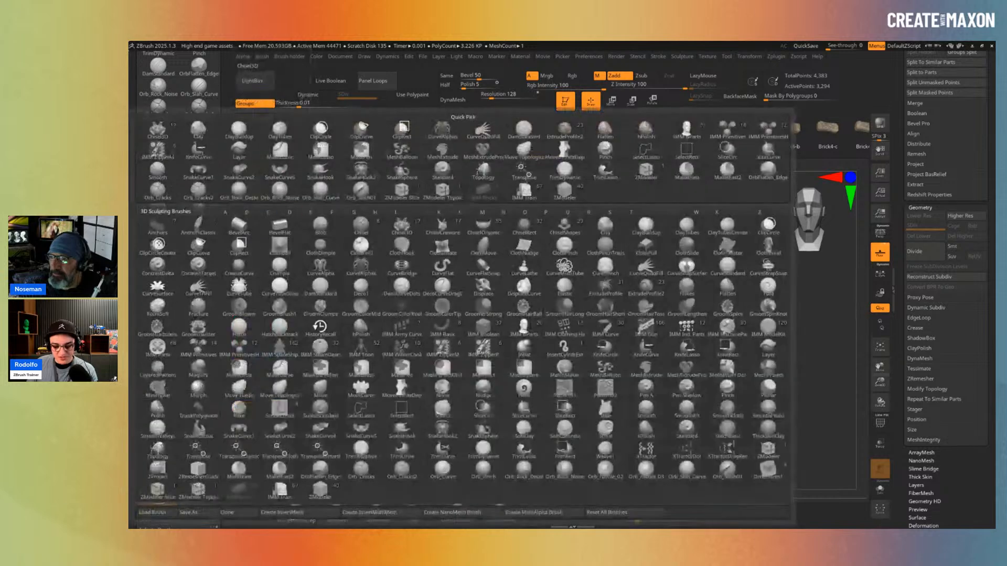
key("d")
key("s")
left_click(187, 429)
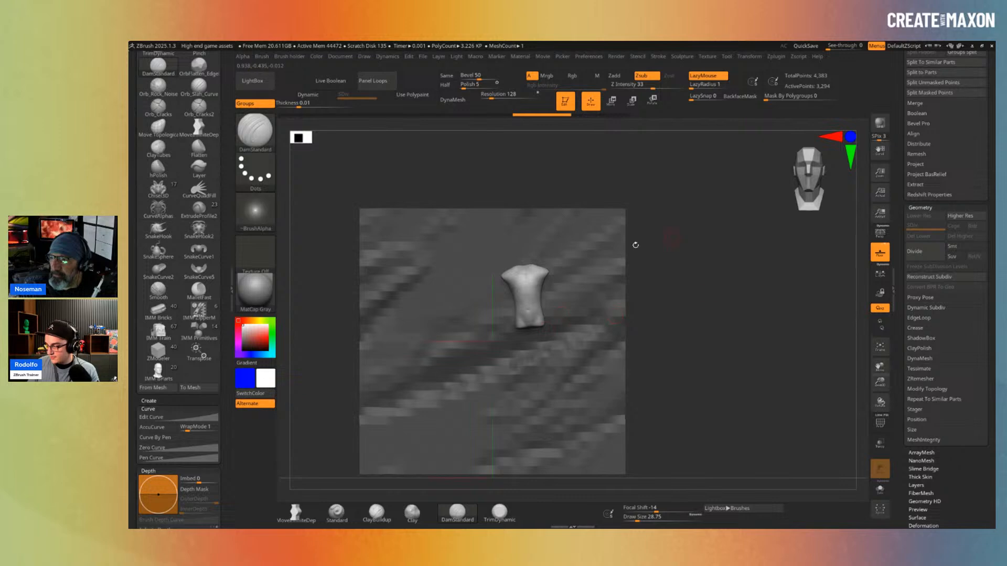
Step: Switch to the stone wall tool, isolate its backing plane PM3D_Plane3D_1 and carve a stroke across the plane's side edge
left_click_drag(903, 177, 895, 331)
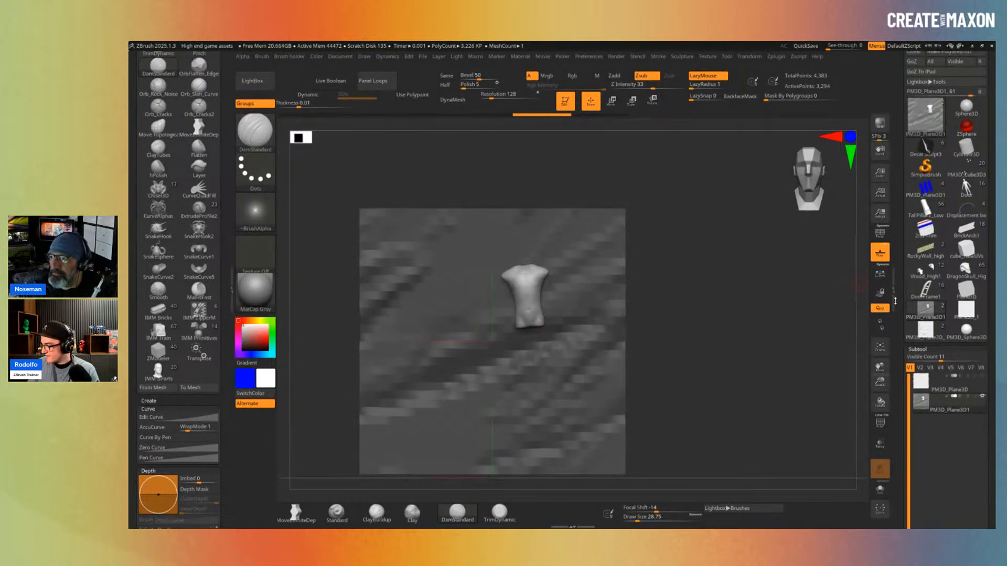
left_click(928, 334)
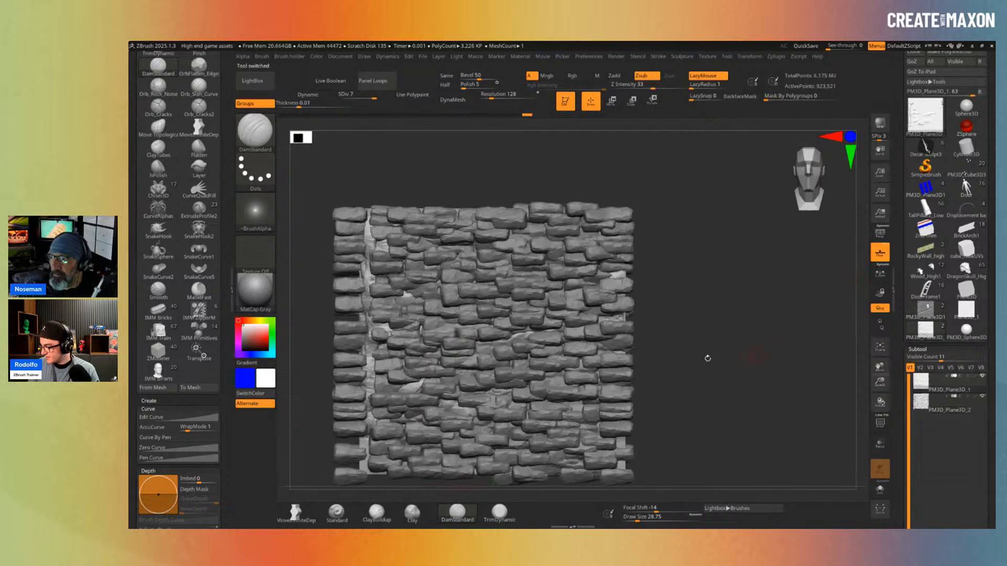
key("Down")
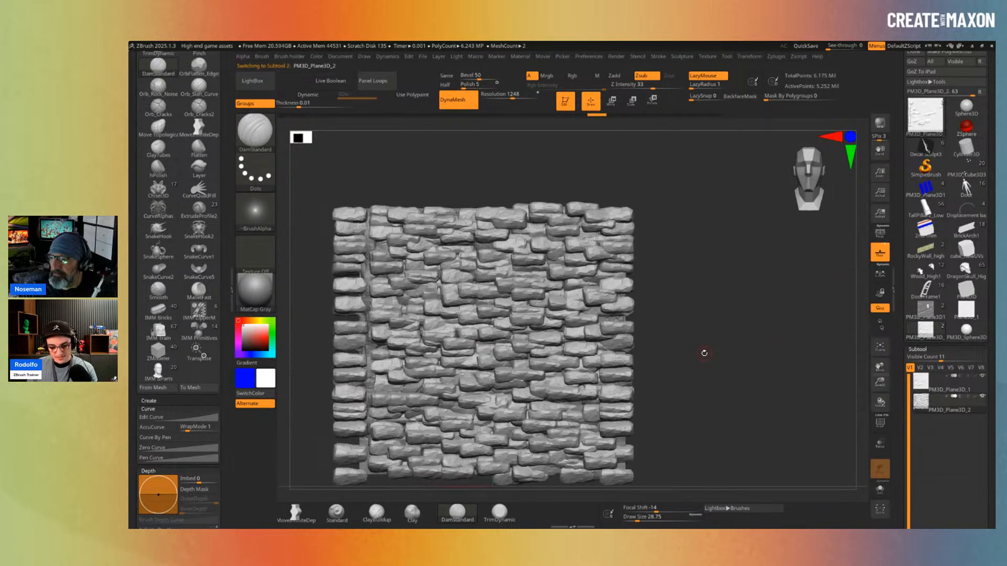
key("Up")
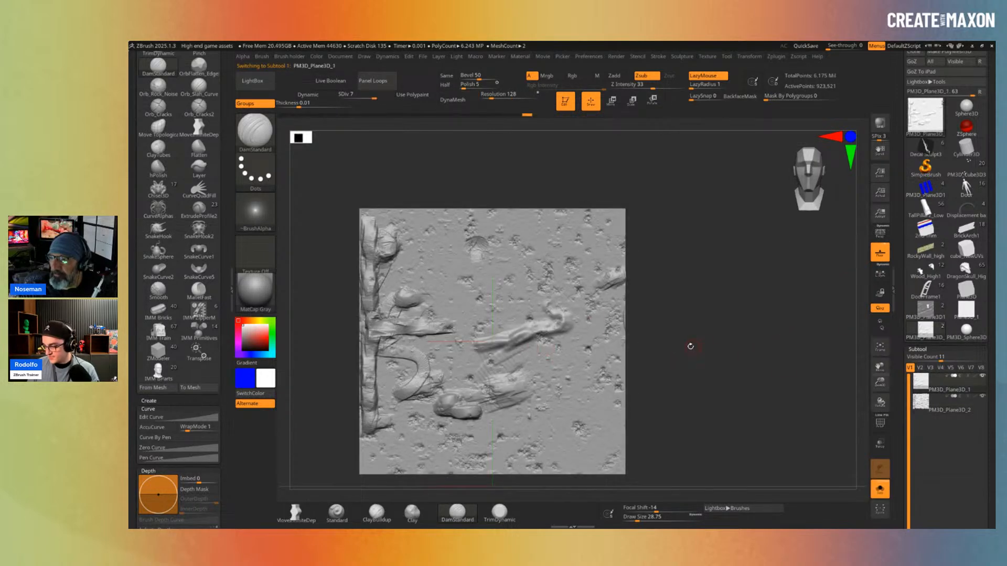
right_click_drag(605, 352, 605, 315, "alt")
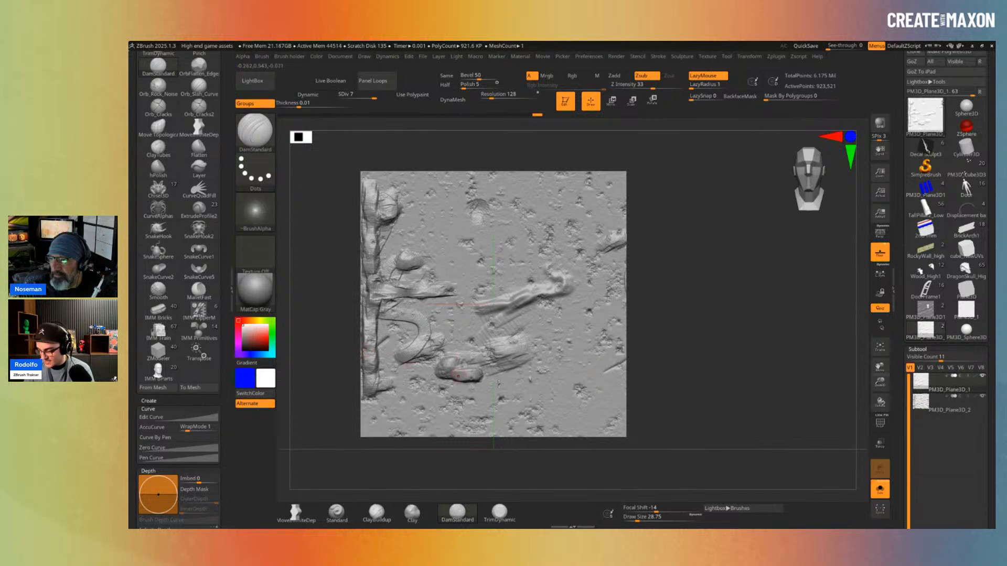
left_click_drag(630, 420, 653, 412)
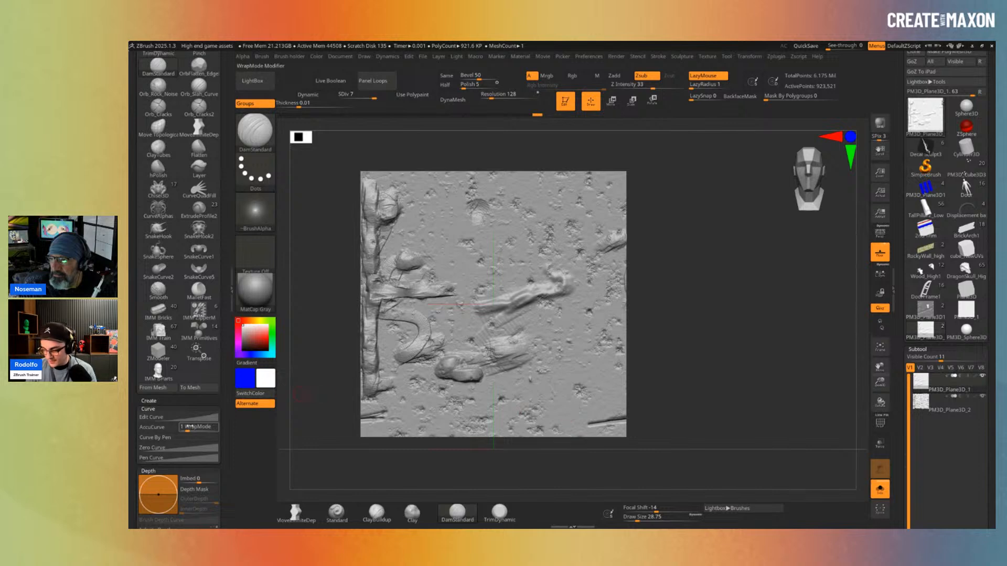
Step: Set WrapMode to 2 and carve looping strokes on the backing plane
left_click_drag(187, 428, 193, 429)
left_click_drag(584, 397, 632, 367)
mouse_move(511, 368)
left_mouse_down()
mouse_move(501, 415)
mouse_move(611, 391)
left_mouse_up()
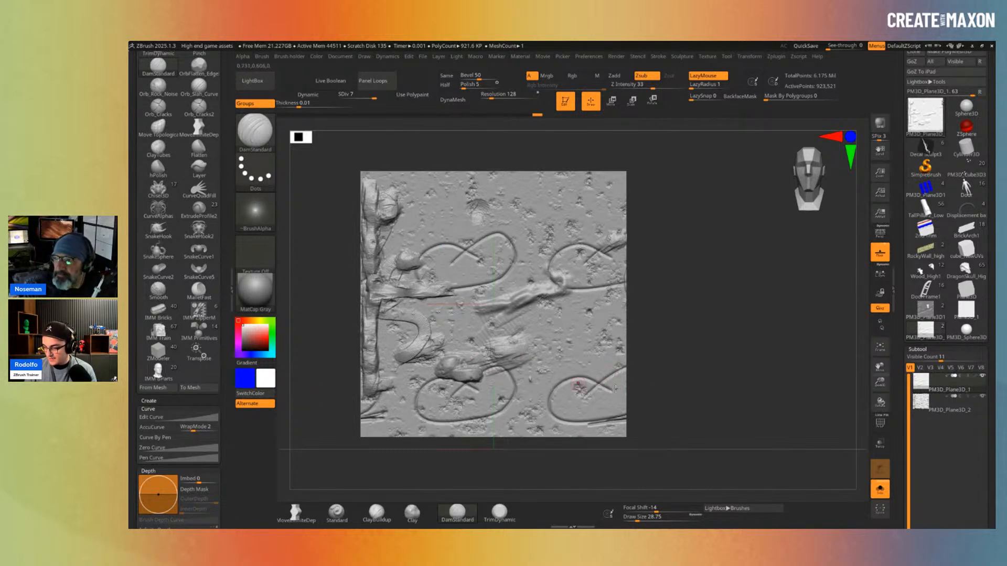
mouse_move(605, 334)
left_mouse_down()
mouse_move(562, 334)
mouse_move(621, 354)
mouse_move(611, 315)
mouse_move(600, 320)
left_mouse_up()
Step: Try a stroke with WrapMode 4, and undo the looping test strokes on the backing plane
left_click_drag(195, 428, 207, 423)
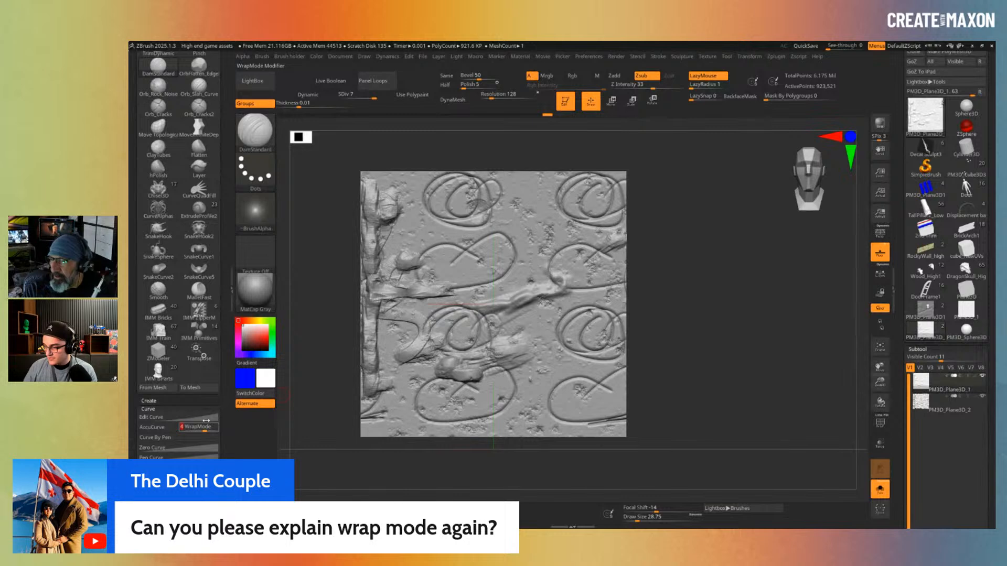
mouse_move(485, 225)
left_mouse_down()
mouse_move(517, 244)
mouse_move(545, 230)
mouse_move(532, 235)
left_mouse_up()
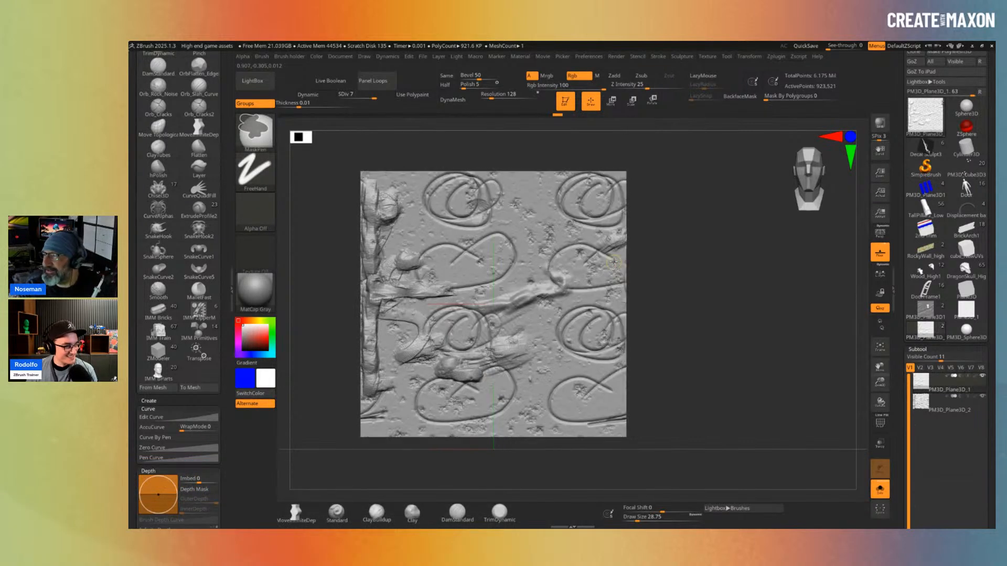
key("ctrl+z")
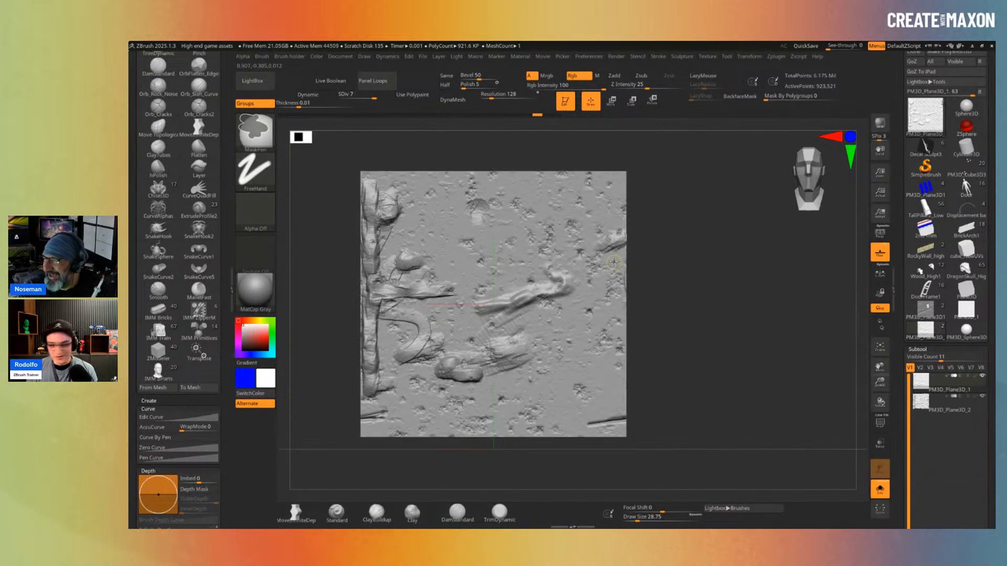
Step: Set the DamStandard brush's WrapMode to 1 and turn off solo mode for the backing plane
left_click_drag(203, 427, 183, 427)
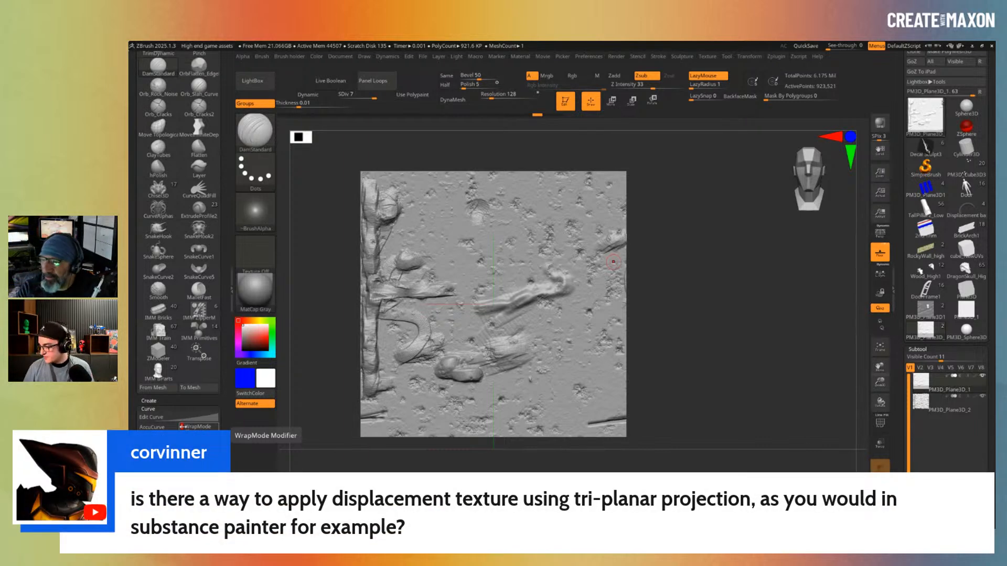
left_click_drag(183, 426, 188, 426)
left_click(880, 466)
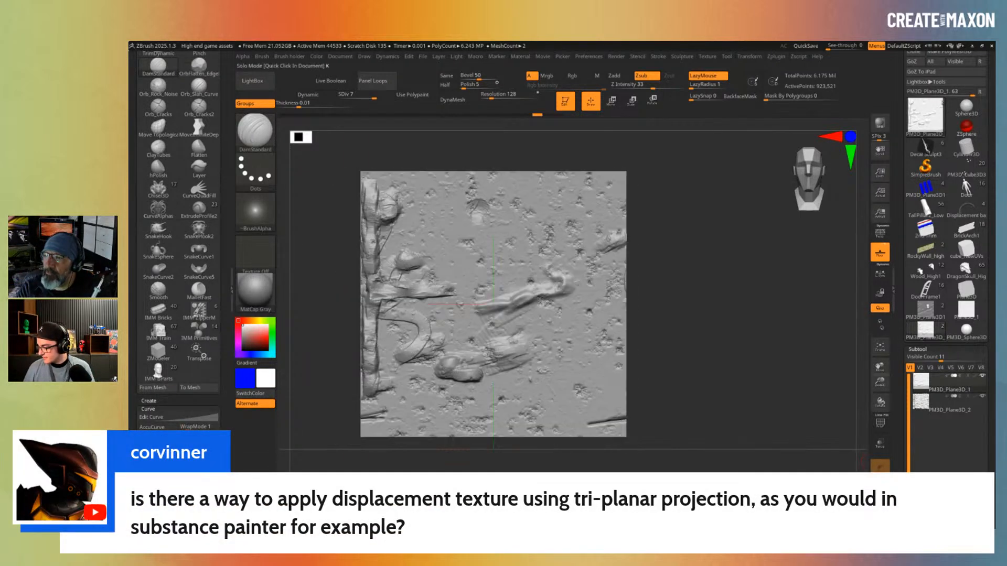
Step: Carve a short DamStandard stroke on the lower part of the backing plane and try inserting a brick there with the IMM Bricks brush
left_click_drag(585, 375, 601, 391)
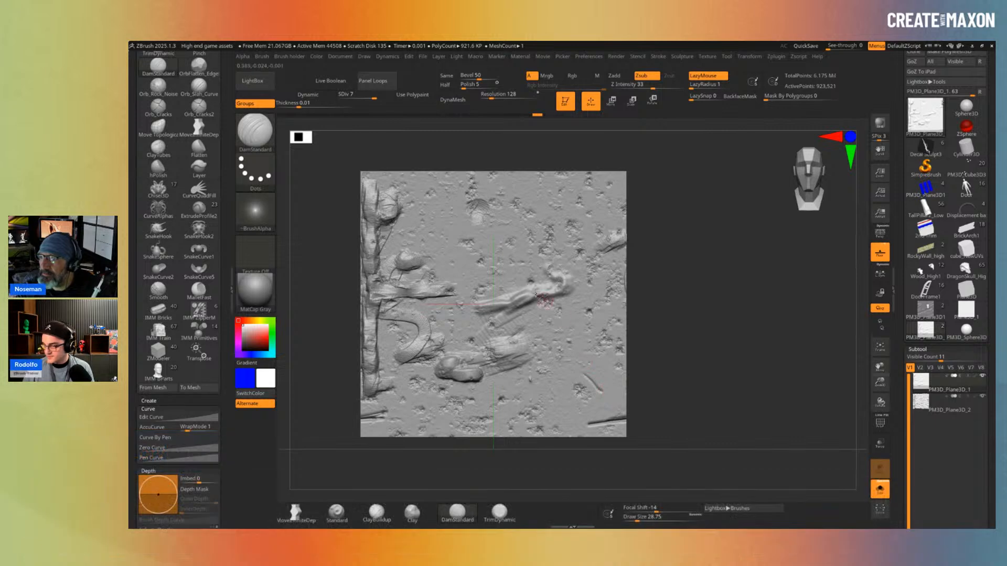
key("b")
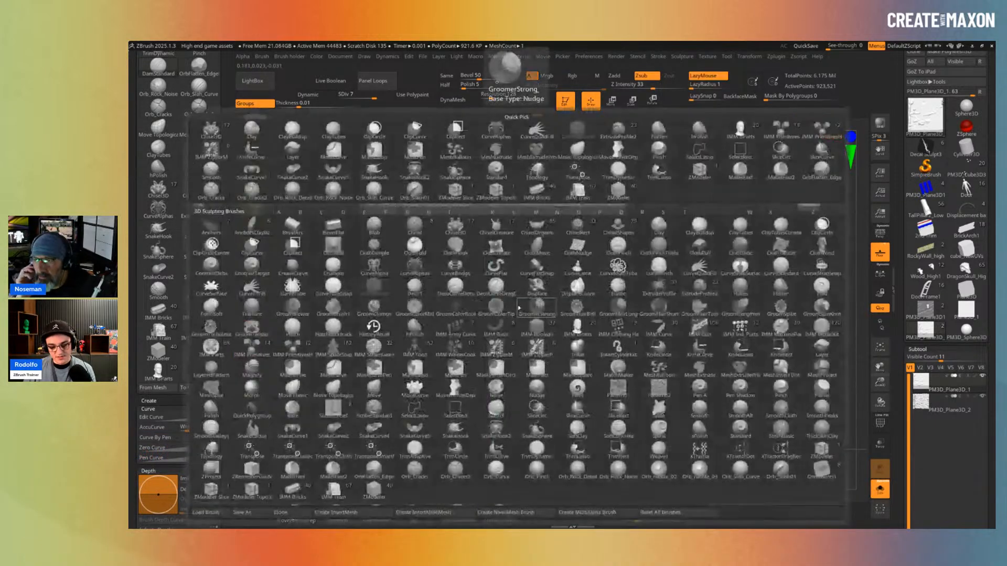
key("i")
left_click(292, 488)
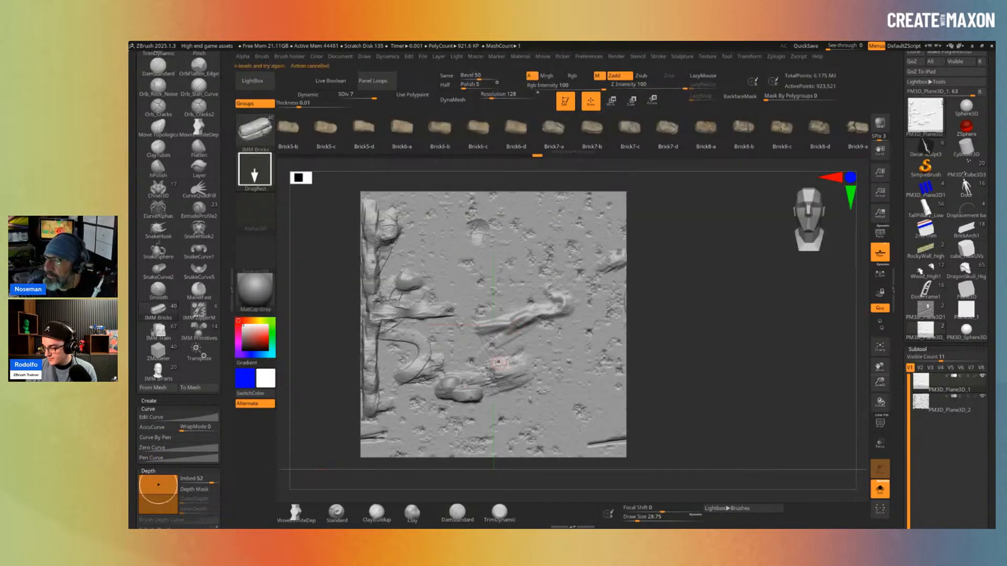
left_click(931, 405)
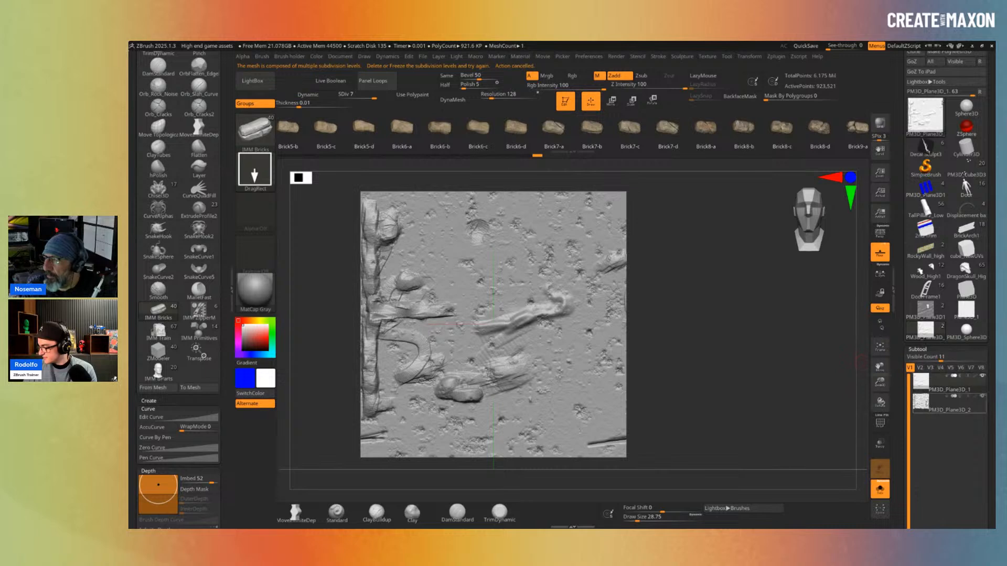
Step: Switch to Plane3D_1, convert it to a polymesh, insert a test brick on it and undo the brick
left_click(966, 311)
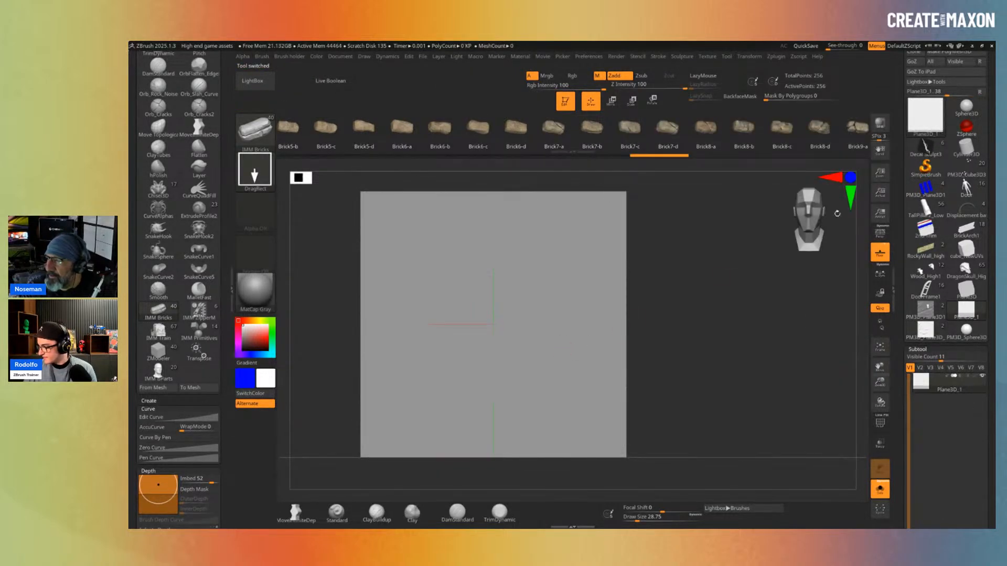
left_click(948, 52)
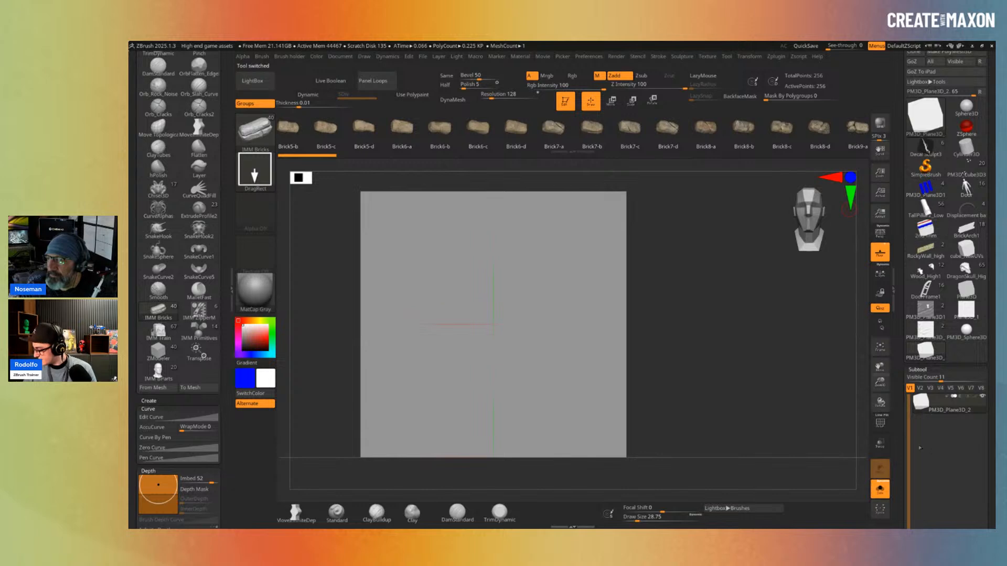
left_click_drag(582, 348, 611, 373)
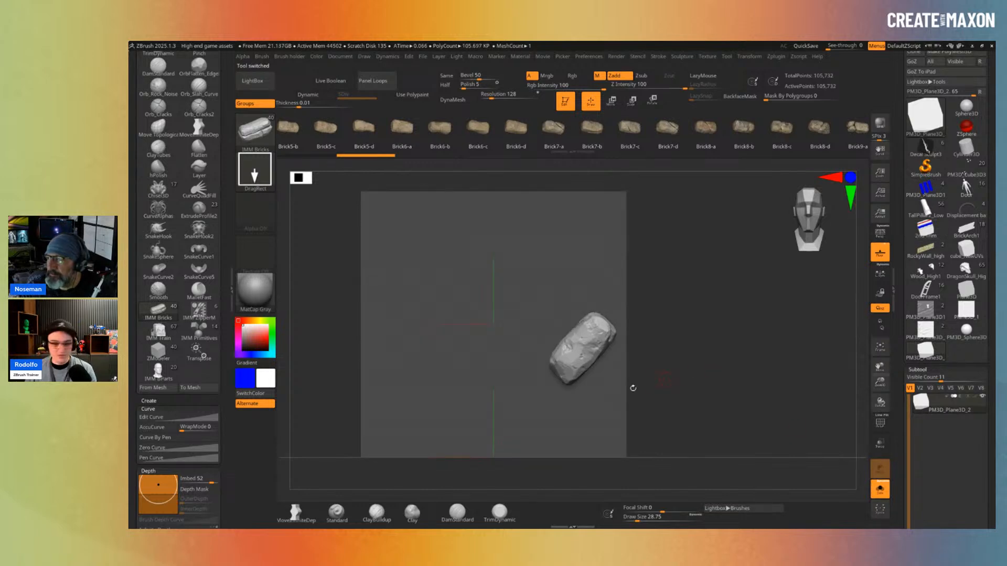
key("ctrl+z")
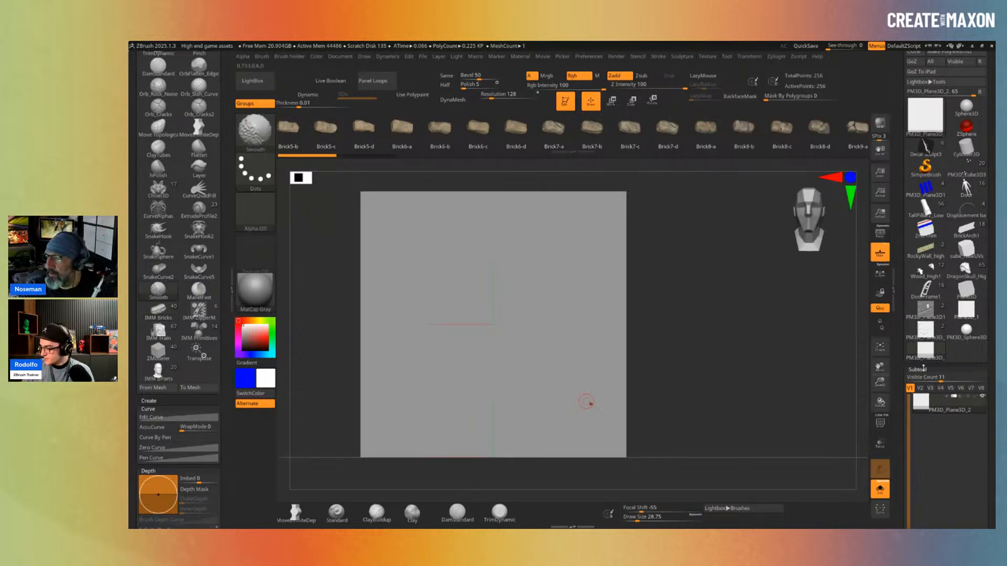
Step: Try adding Maxon Noise from NoisePlug to the plane in NoiseMaker
left_click(929, 369, "shift")
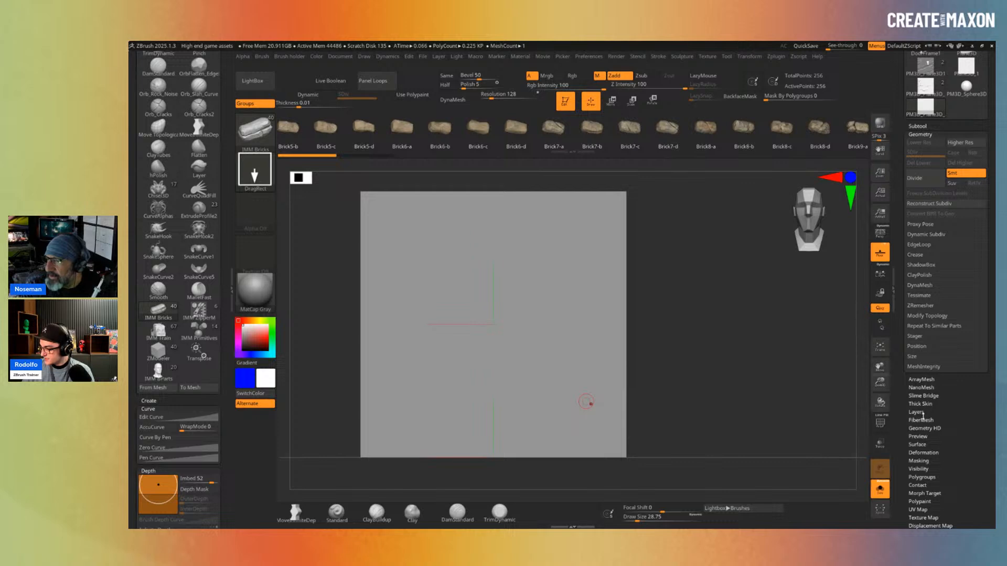
left_click(922, 445)
left_click(923, 450)
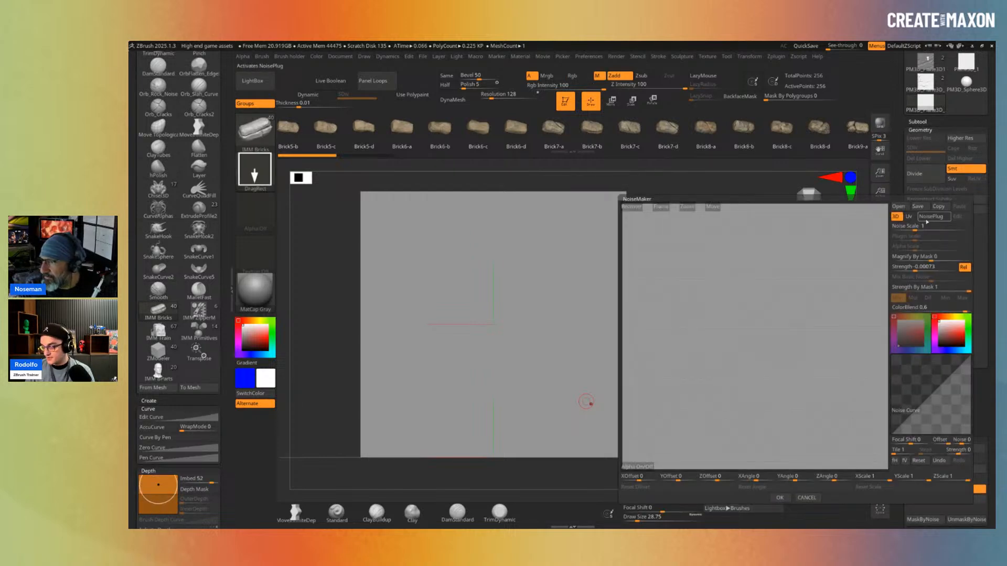
left_click(927, 222)
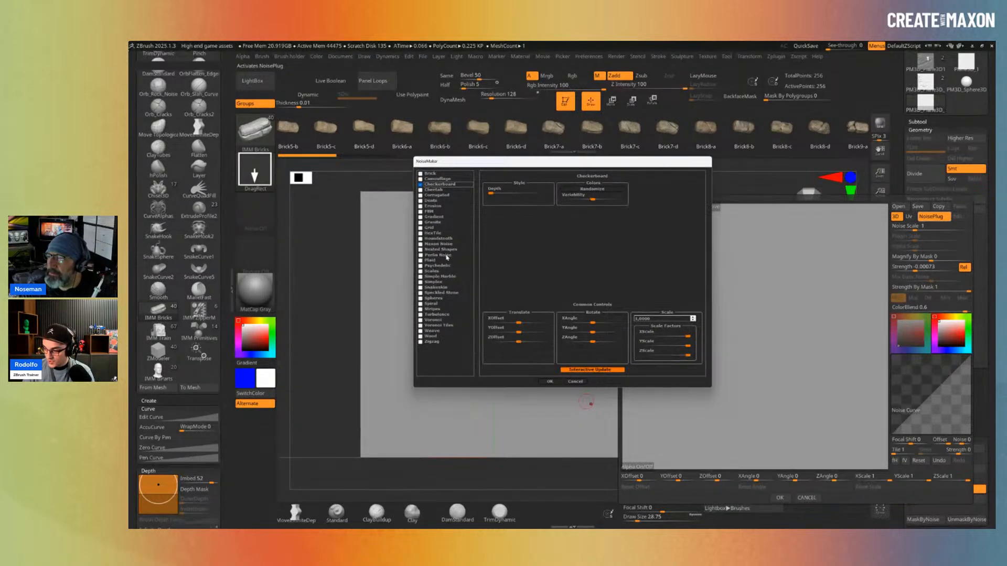
left_click(440, 244)
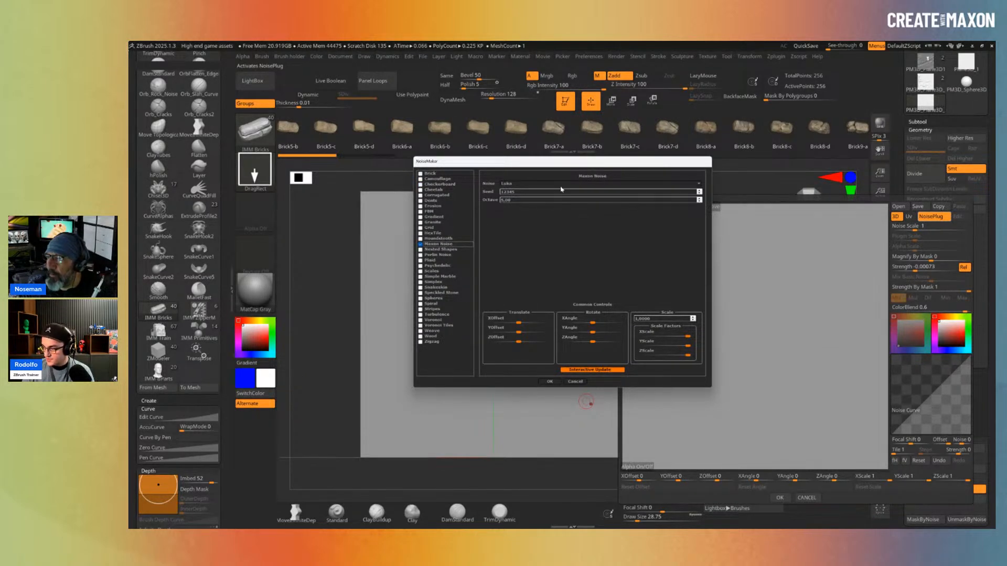
left_click(552, 381)
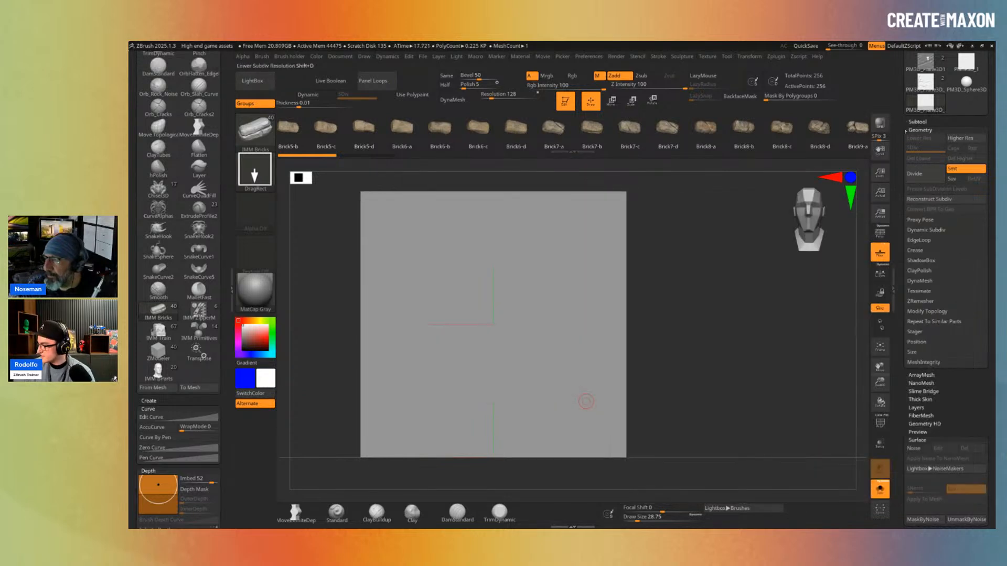
Step: Convert the Sphere3D tool to a polymesh and load Maxon Noise through NoisePlug in NoiseMaker
left_click(966, 173)
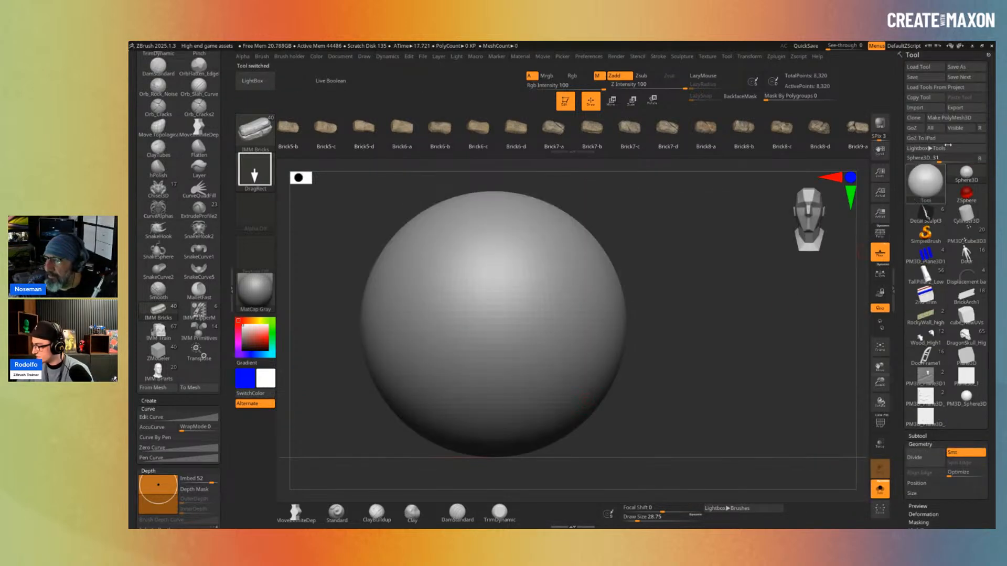
key("n")
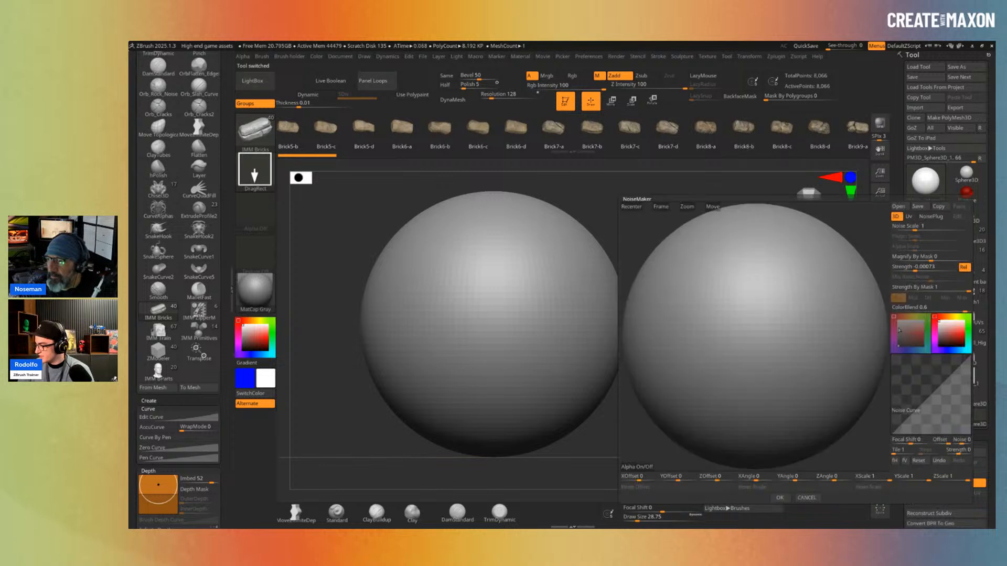
left_click(931, 217)
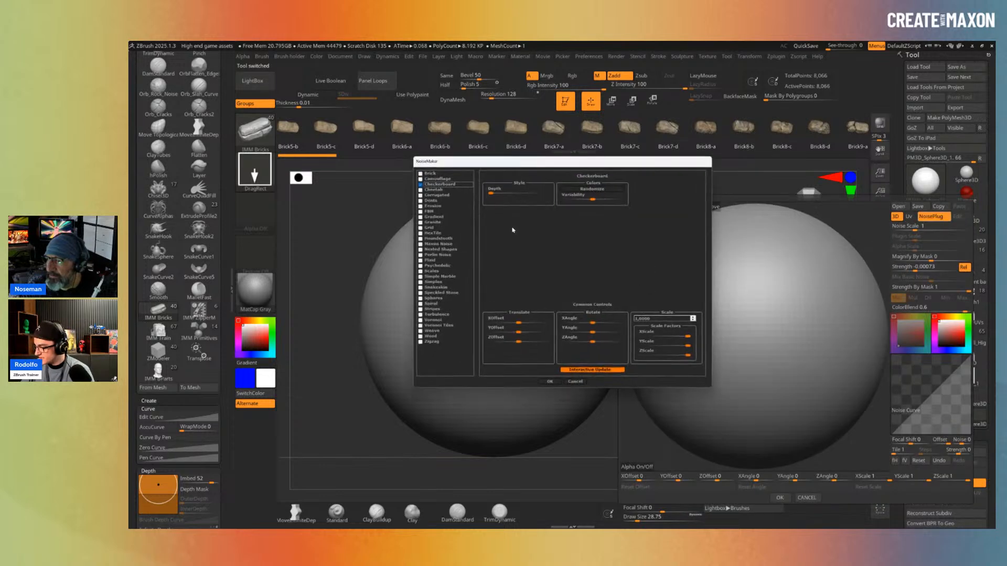
left_click(440, 244)
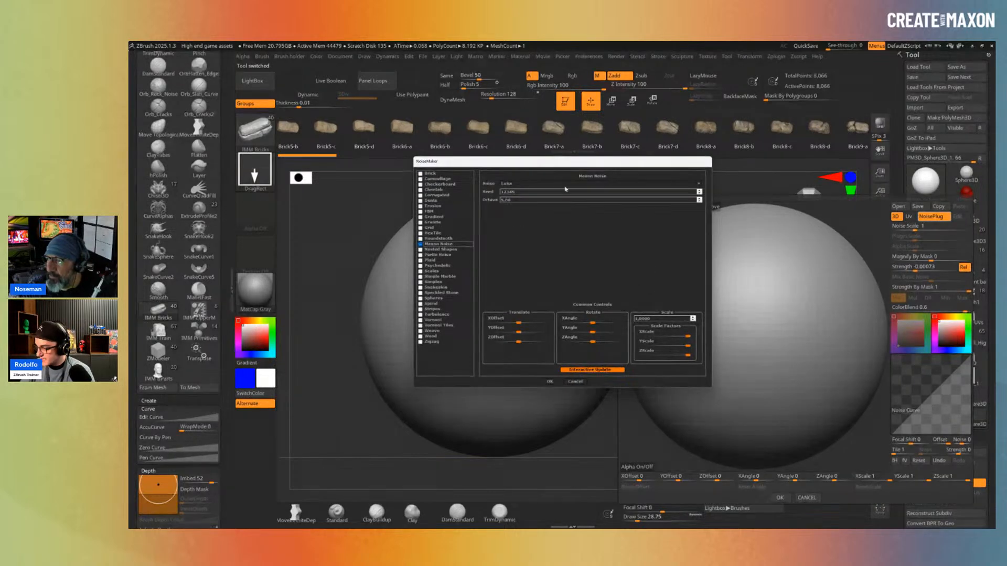
left_click(550, 382)
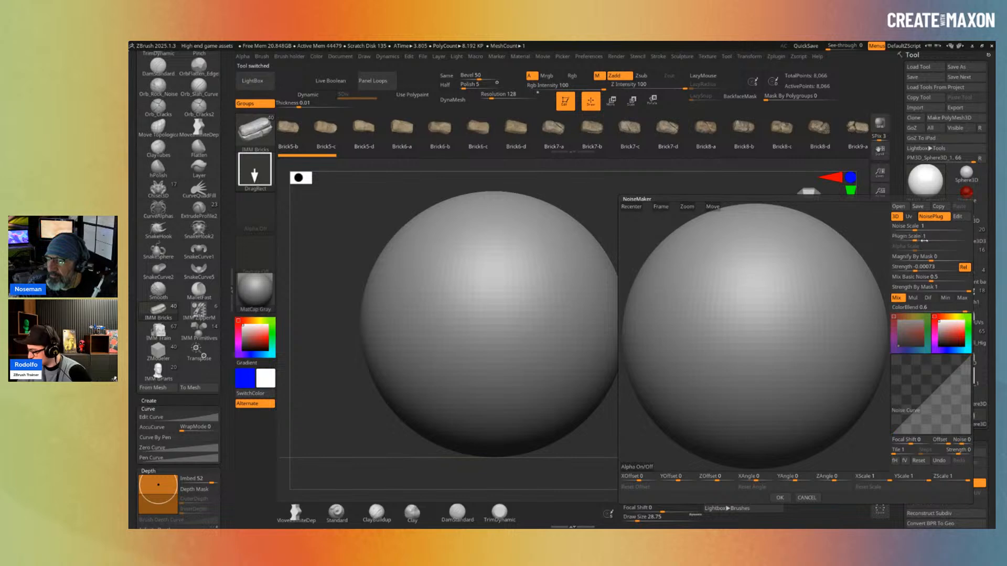
Step: Preview the sphere's noise at plugin scale 0.67883, strength -0.0631 and mix basic noise 0, and cancel NoiseMaker without applying it
left_click_drag(910, 237, 937, 237)
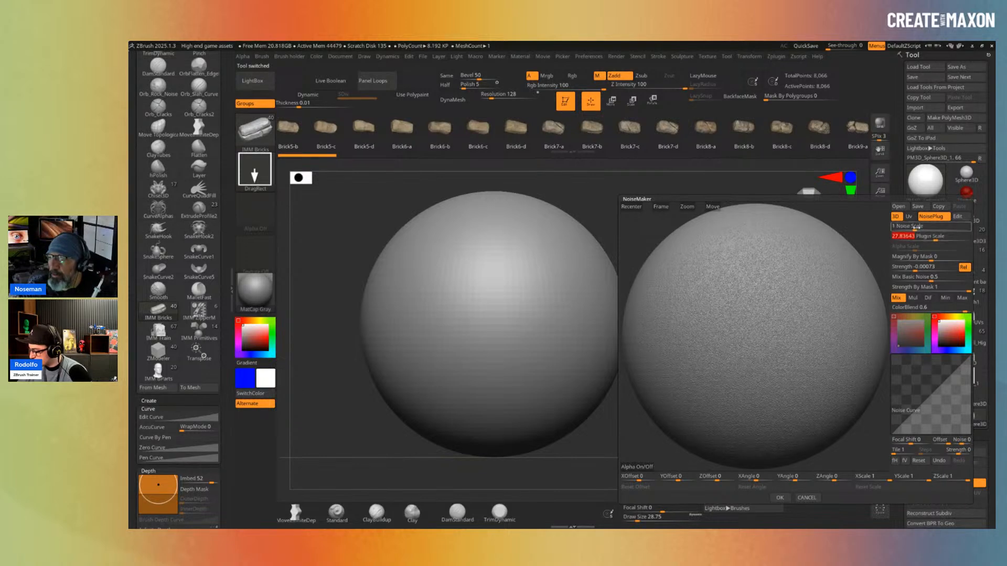
left_click_drag(925, 277, 846, 254)
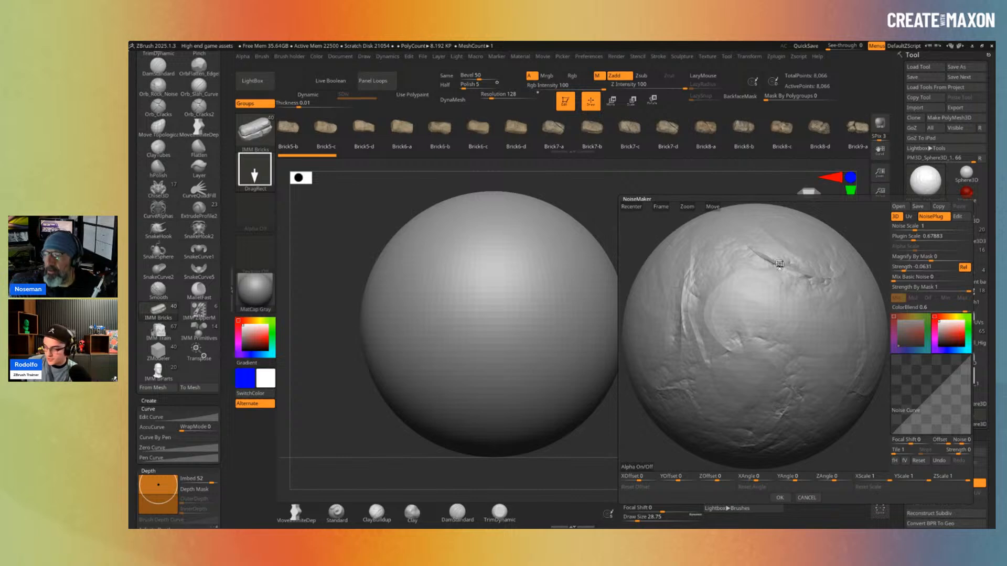
left_click(806, 497)
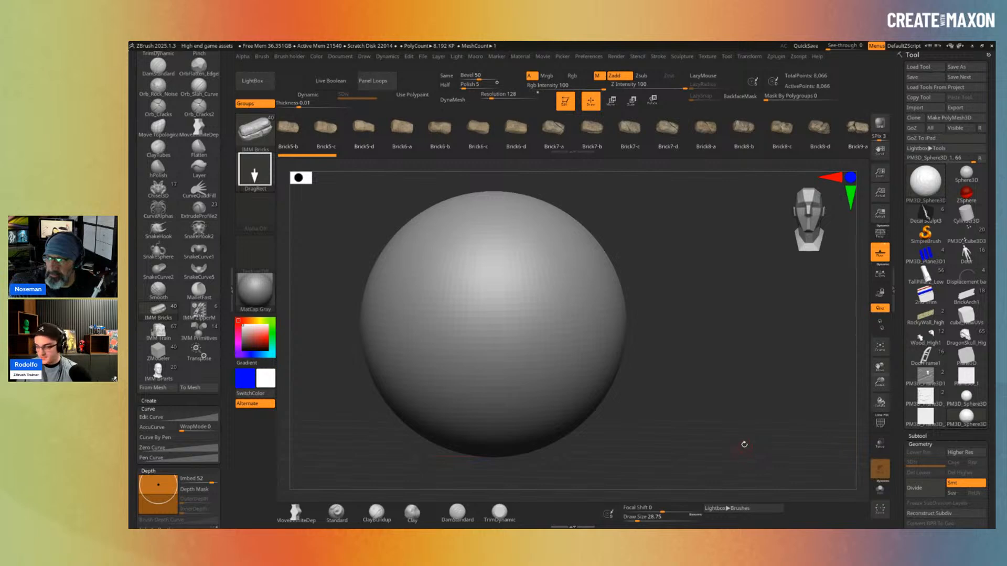
Step: Insert several bricks of different sizes across the front of the sphere with the IMM Bricks brush
left_click_drag(563, 348, 603, 367)
left_click_drag(531, 317, 547, 338)
left_click_drag(513, 274, 522, 297)
left_click_drag(458, 314, 431, 373)
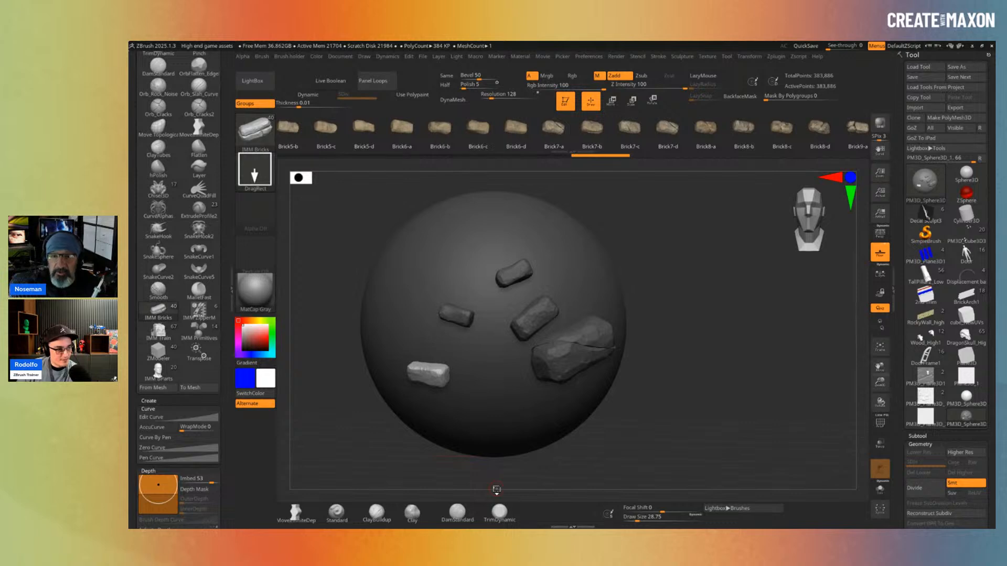
Step: Look at the stone brick wall tool and the PM3D_Plane3D1 torso plane, and return to the brick wall with its polyframe display toggled
left_click(933, 405)
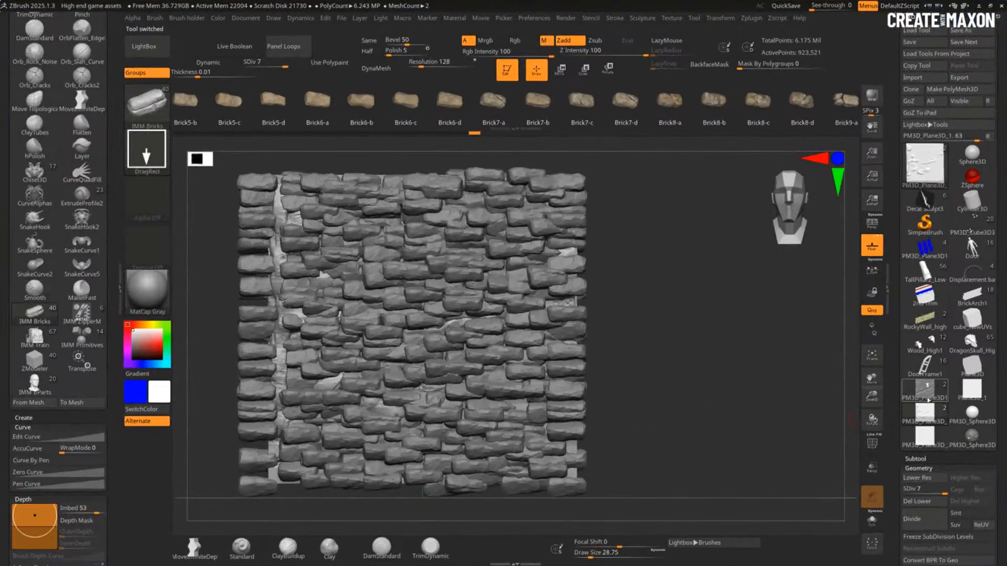
left_click(925, 377)
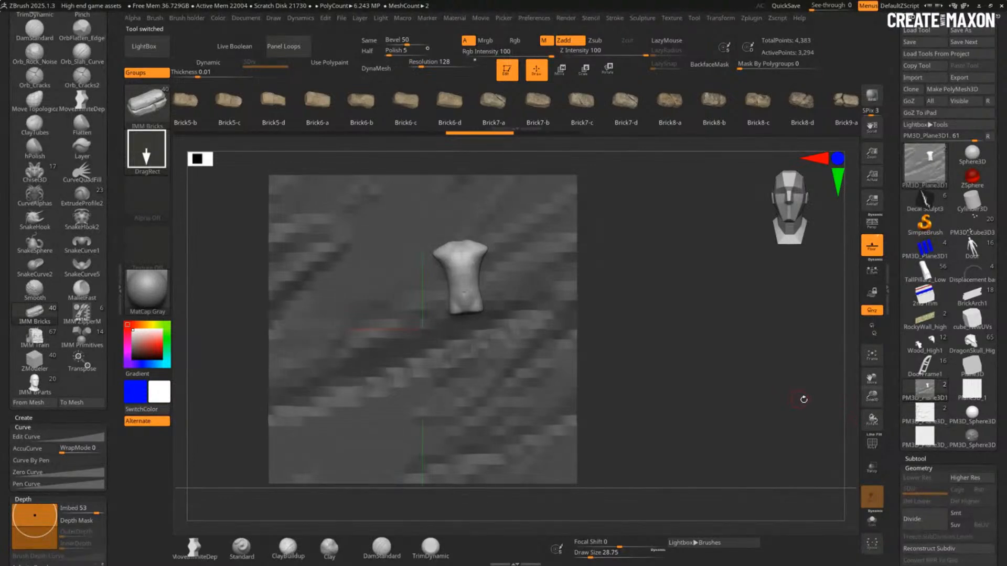
left_click(924, 436)
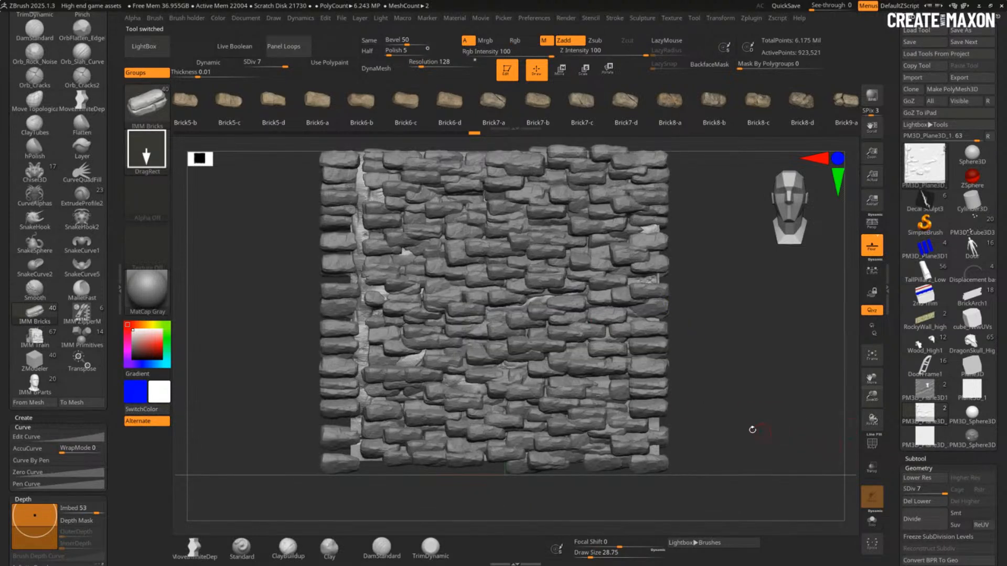
key("shift+f")
key("shift+f")
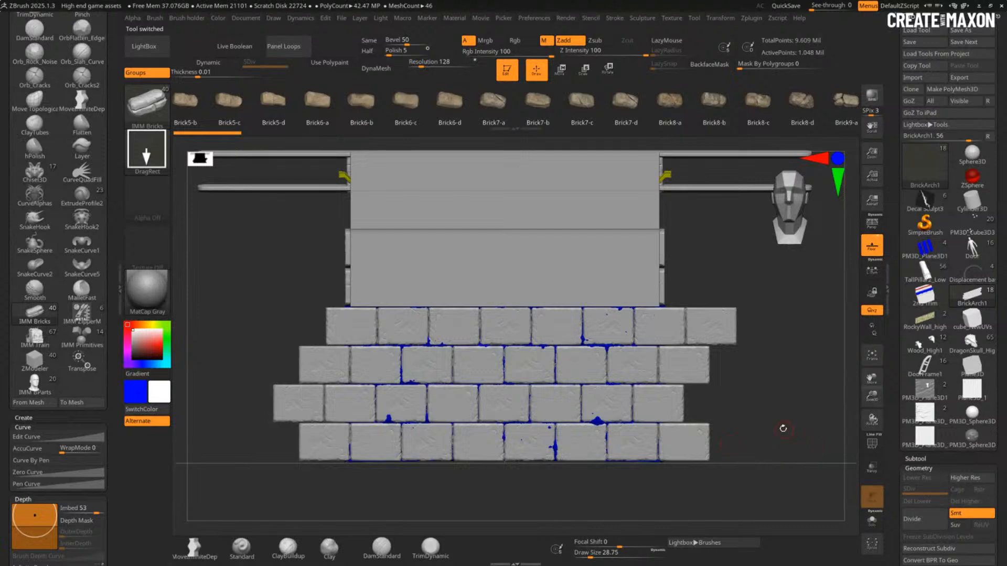
Step: Turn on Live Boolean for the BrickArch1 tool and examine its brick rows and ornamental trims from the front and side
left_click(245, 55)
left_click_drag(704, 396, 741, 421)
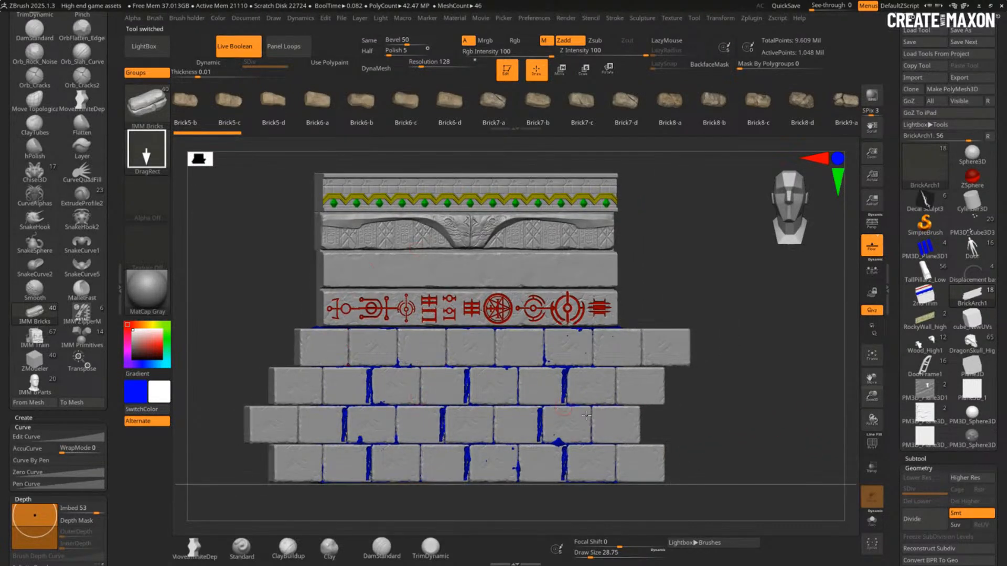
left_click_drag(737, 317, 718, 319)
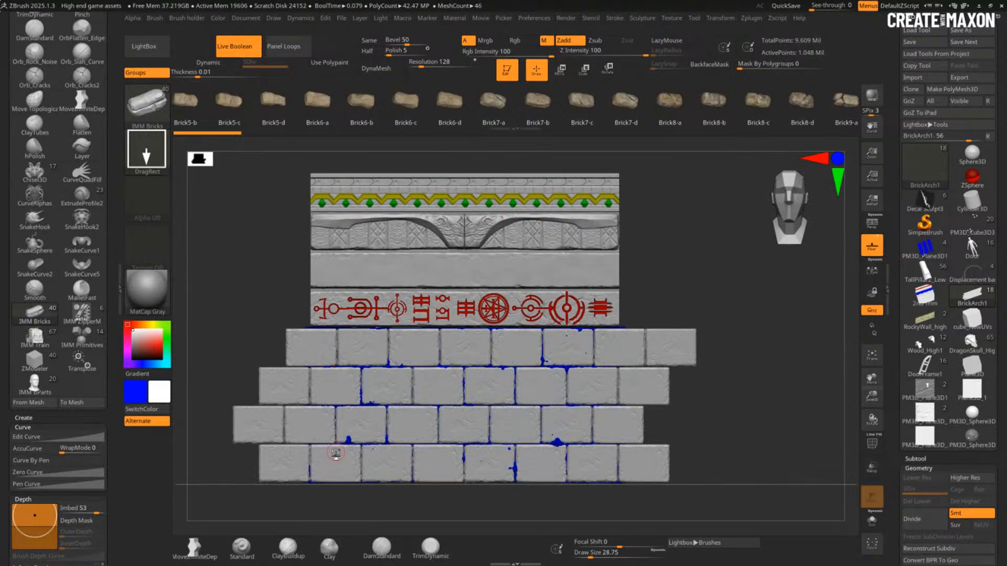
left_click_drag(692, 294, 690, 287)
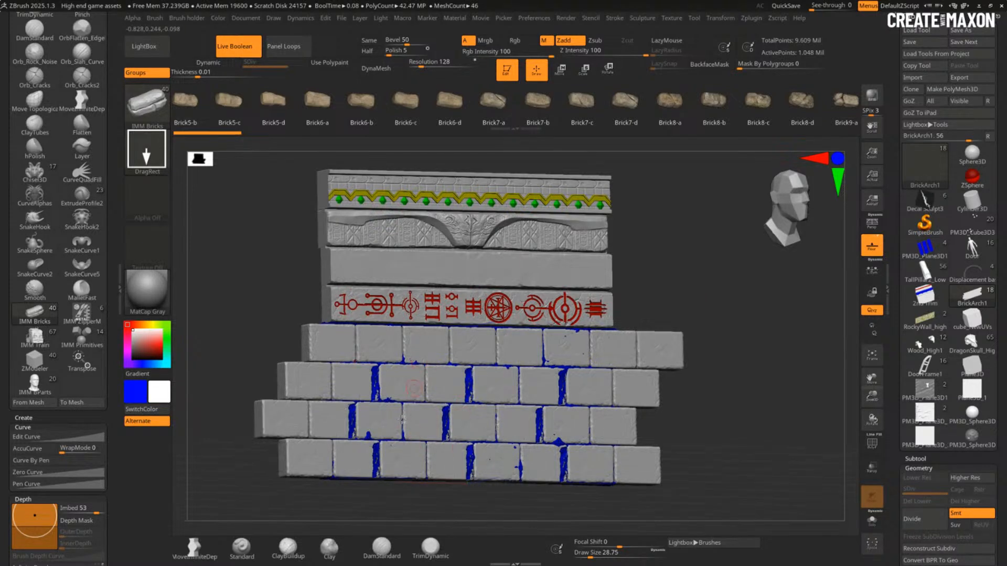
left_click_drag(665, 280, 697, 302)
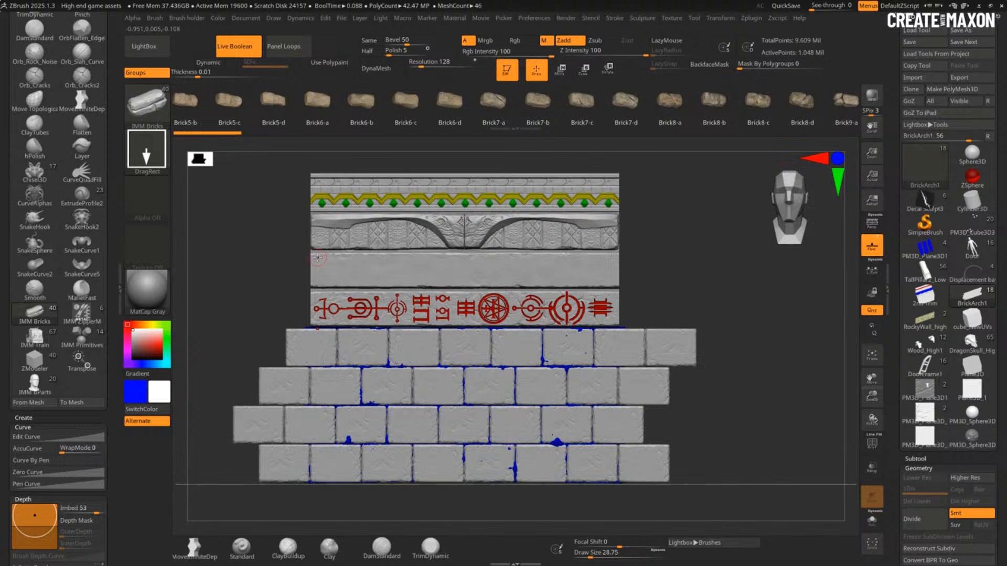
left_click_drag(674, 313, 688, 313)
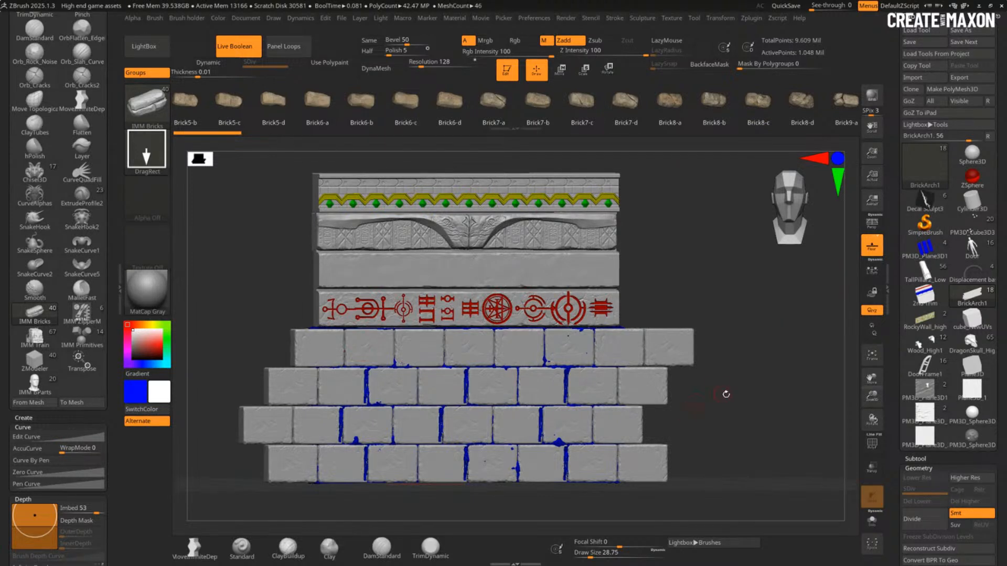
left_click_drag(733, 394, 703, 379)
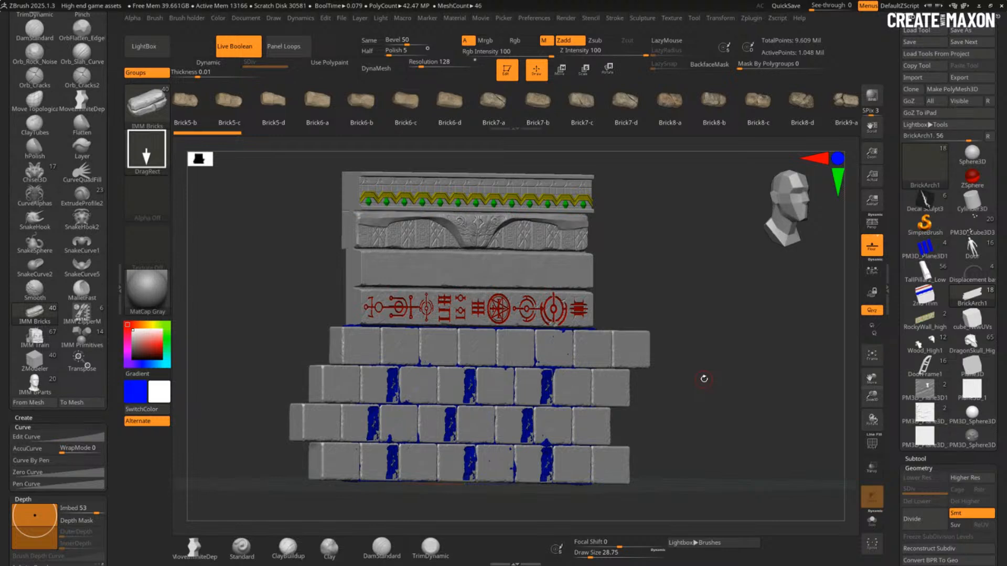
Step: Switch from BrickArch1 to the flat Plane3D_1 tool
left_click(147, 102)
mouse_move(921, 161)
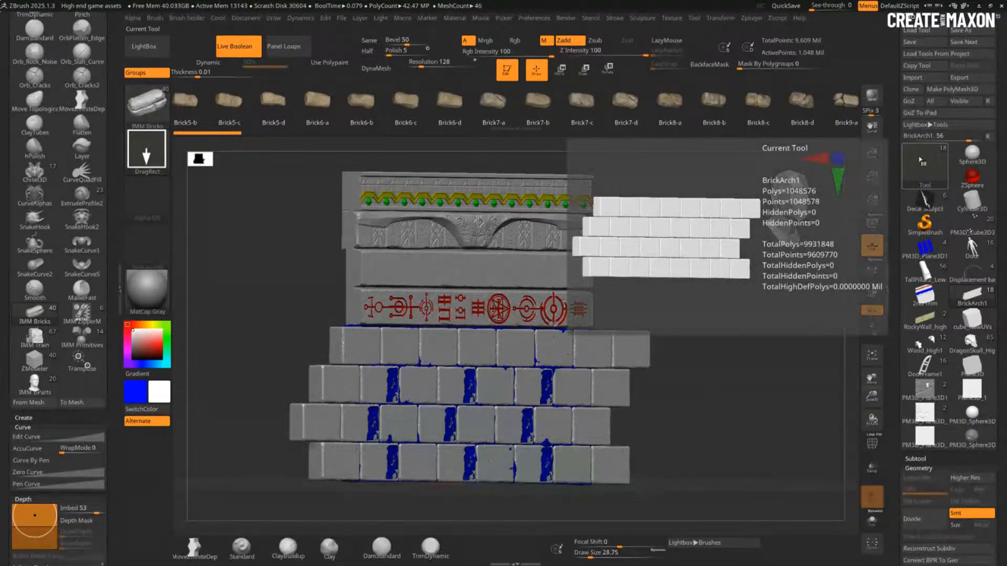
left_click(923, 163)
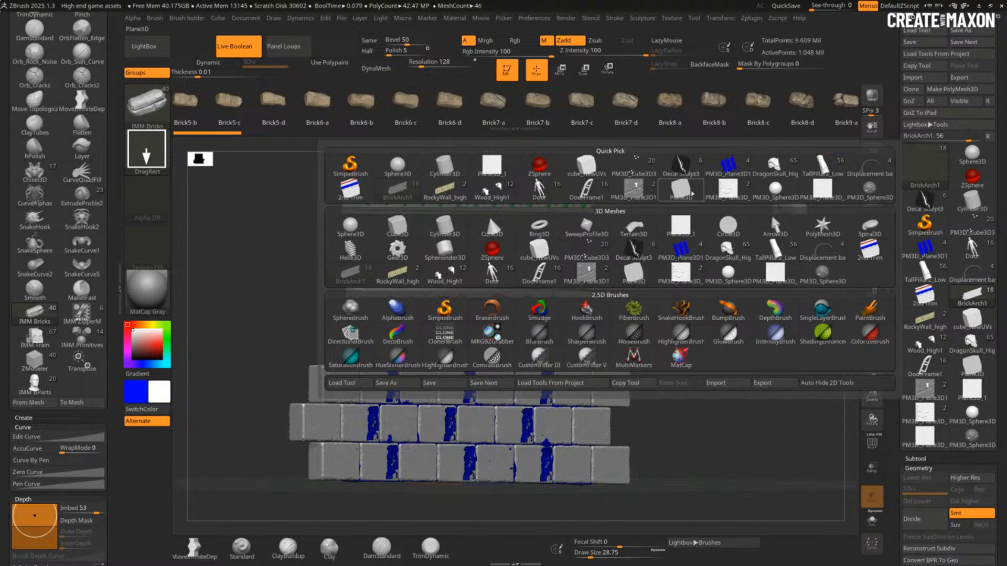
left_click(680, 226)
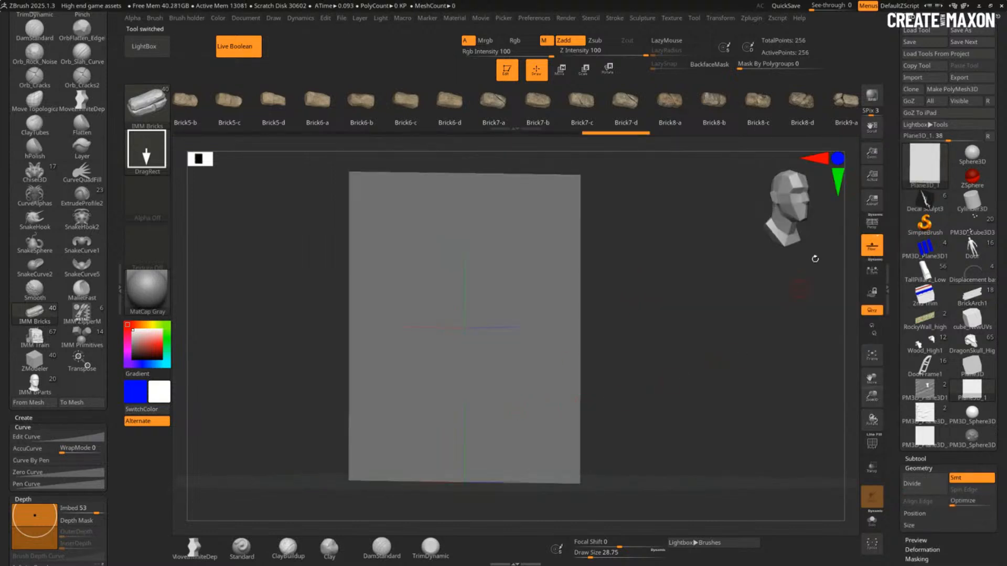
Step: Replace the plane with the Cube3D primitive and convert it to a PolyMesh3D
left_click_drag(711, 341, 653, 336, "shift")
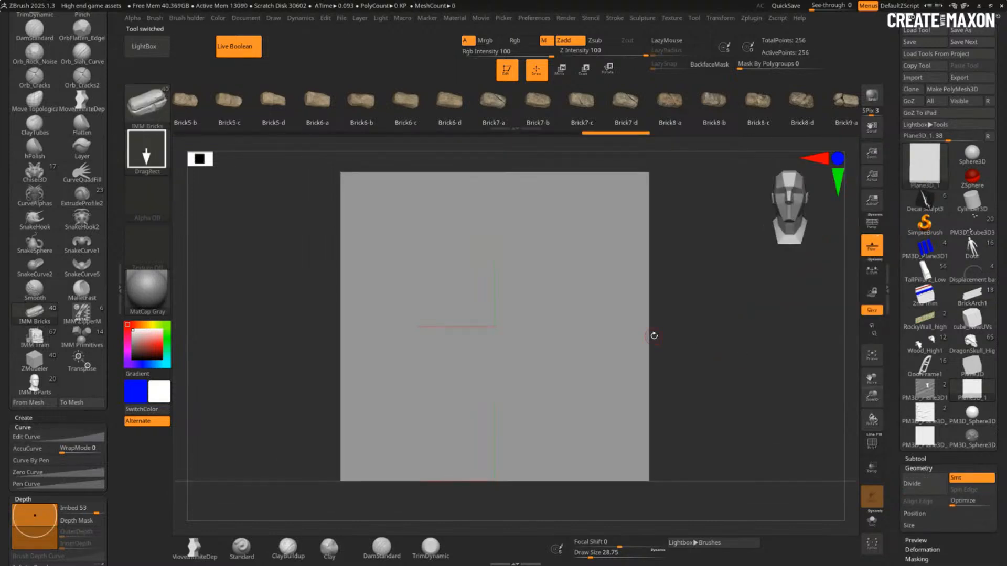
left_click(931, 170)
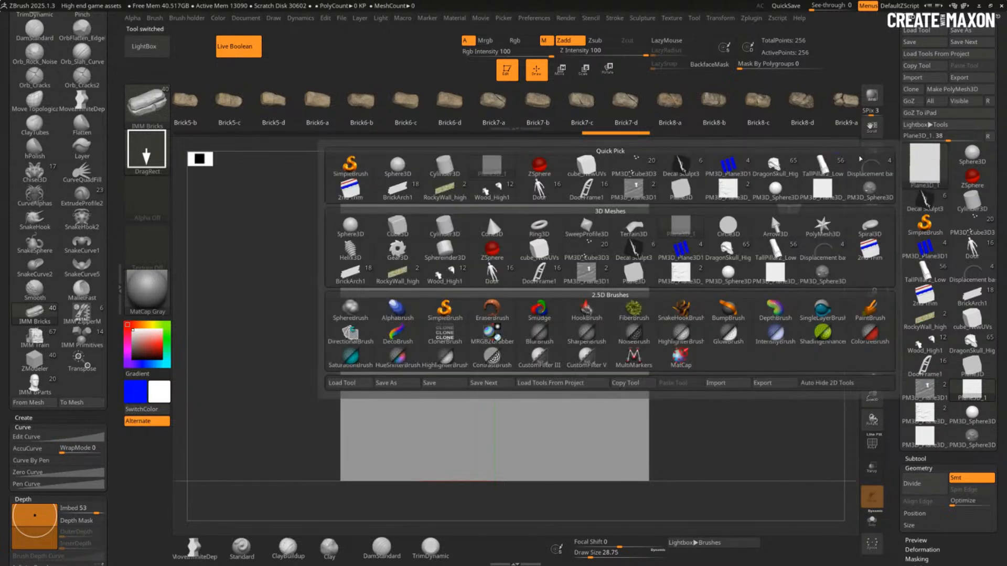
left_click(398, 227)
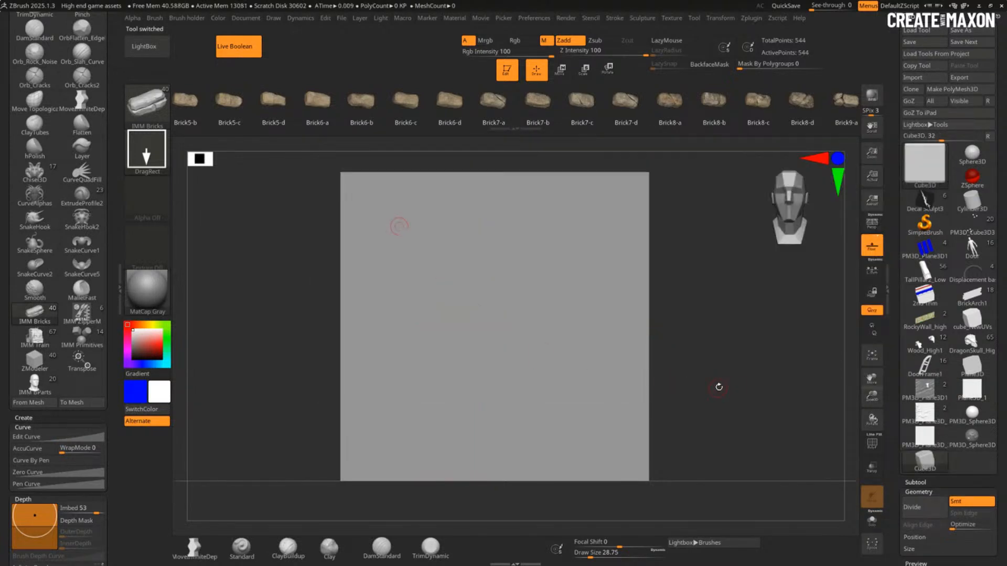
left_click(951, 90)
Step: Scale the cube along one axis into a thin upright slab and face its narrow side
key("w")
left_click_drag(713, 371, 681, 373)
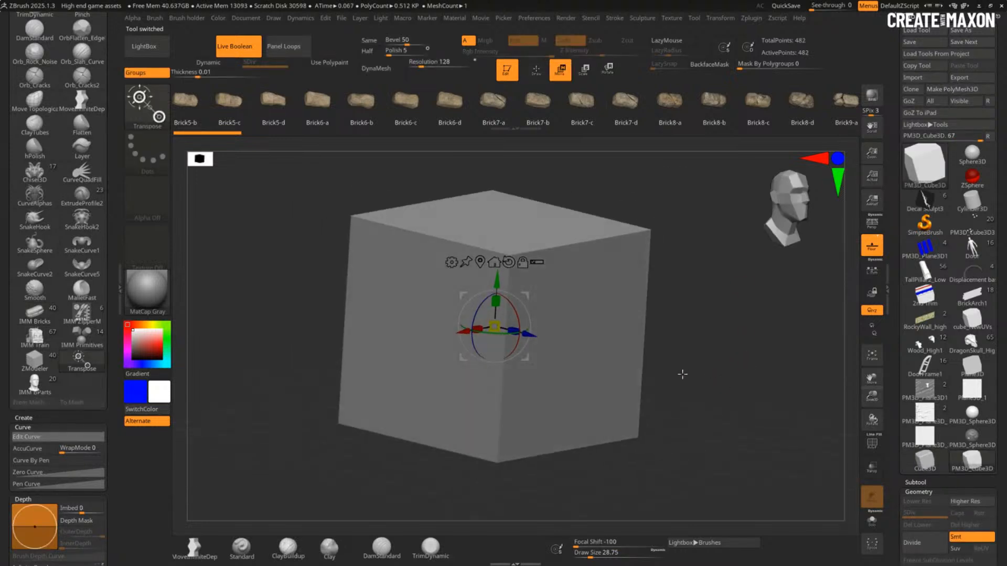
left_click_drag(515, 331, 639, 366)
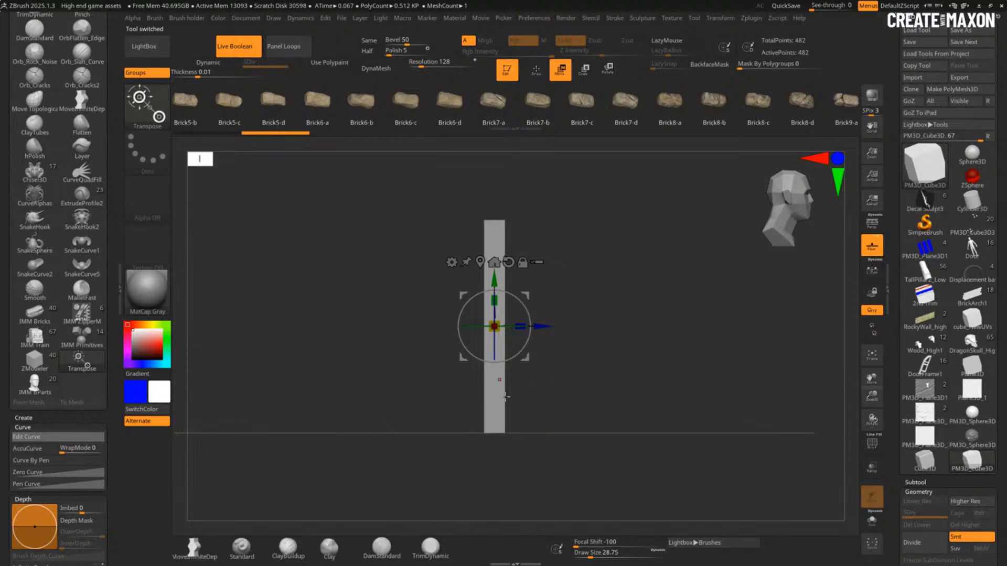
key("q")
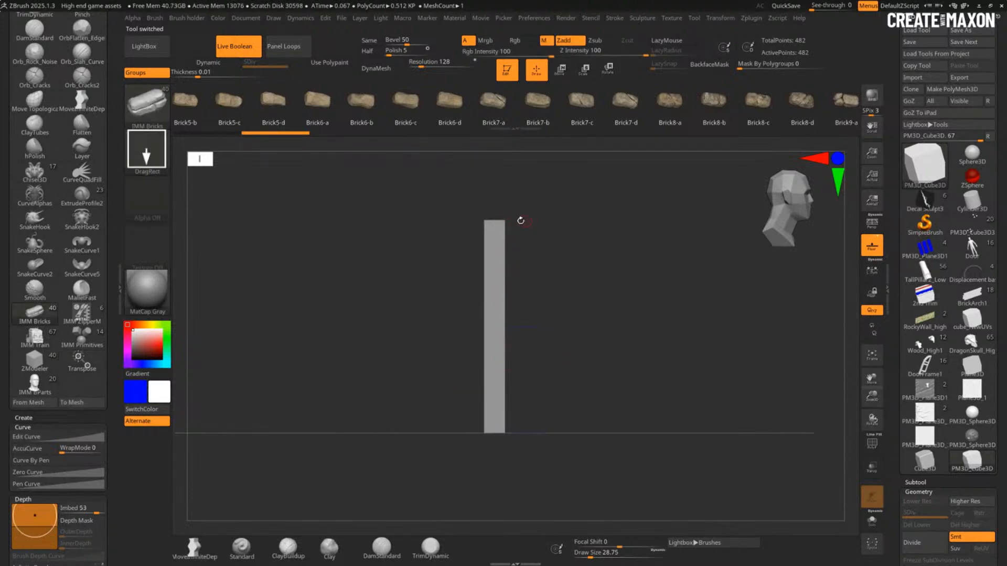
left_click_drag(578, 292, 554, 243)
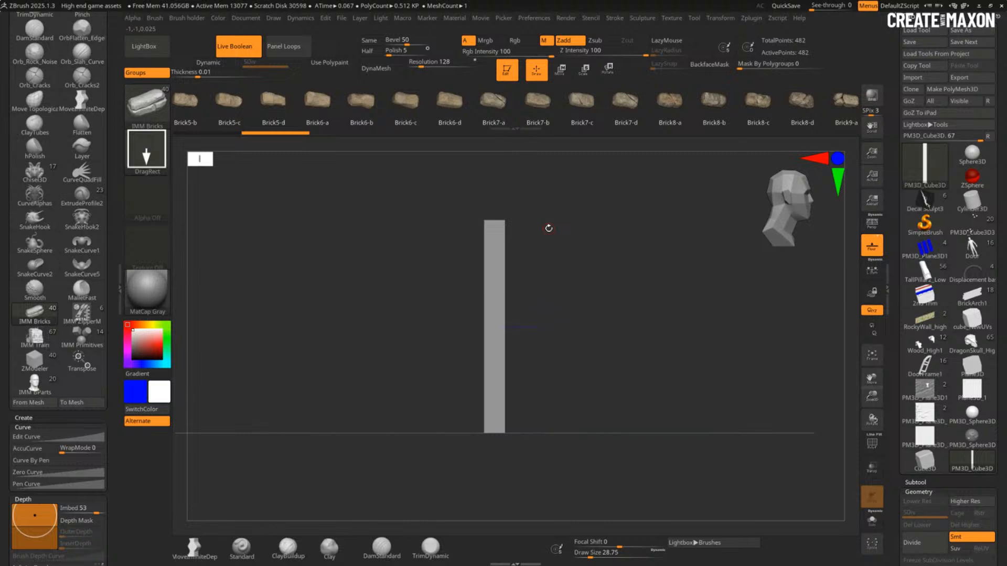
mouse_move(549, 228)
left_mouse_down()
mouse_move(616, 333)
mouse_move(609, 351)
mouse_move(652, 342)
left_mouse_up()
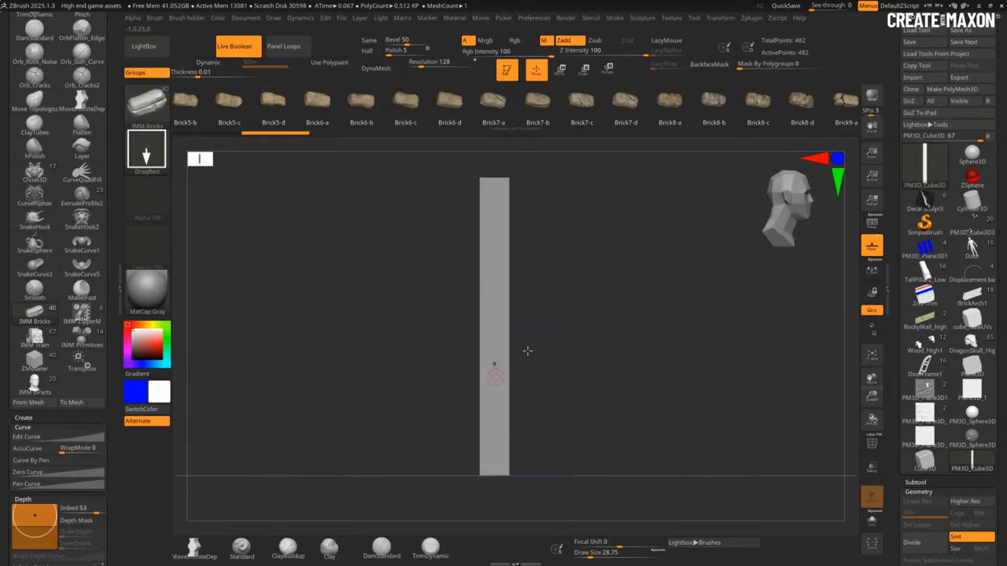
Step: Hide the brush tray and load the hard-surface Spotlight file with the rounded triangle shape
double_click(120, 148)
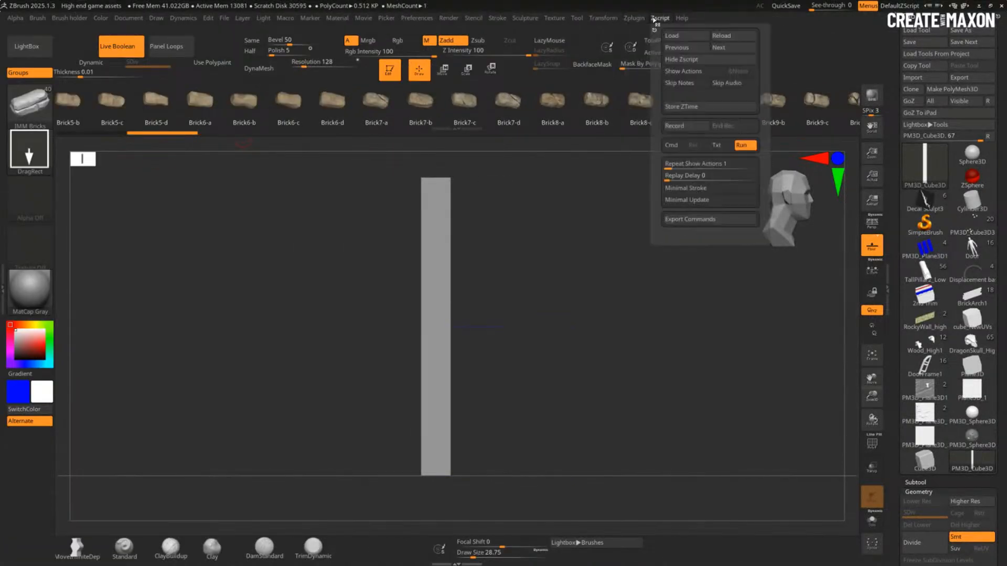
mouse_move(555, 18)
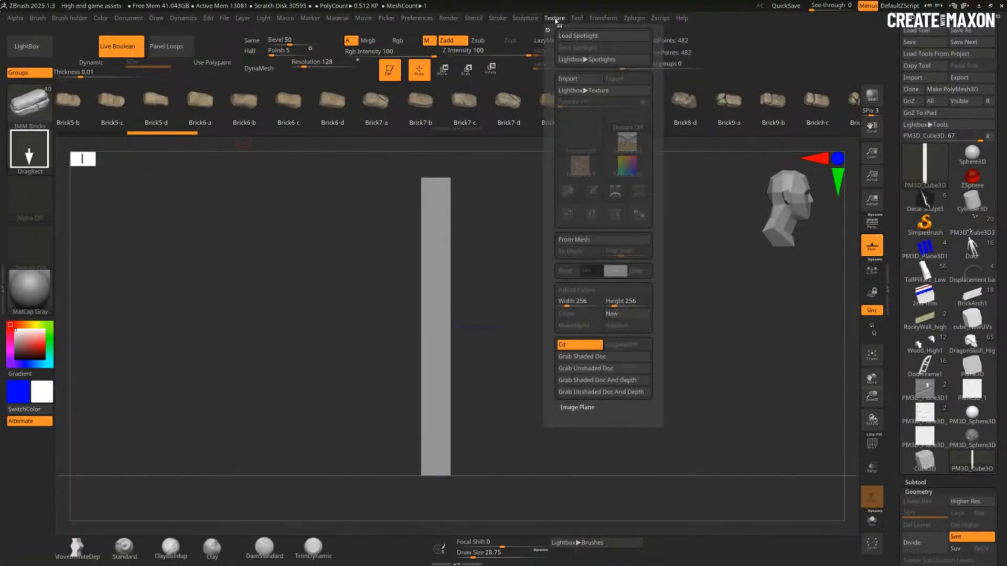
left_click(582, 91)
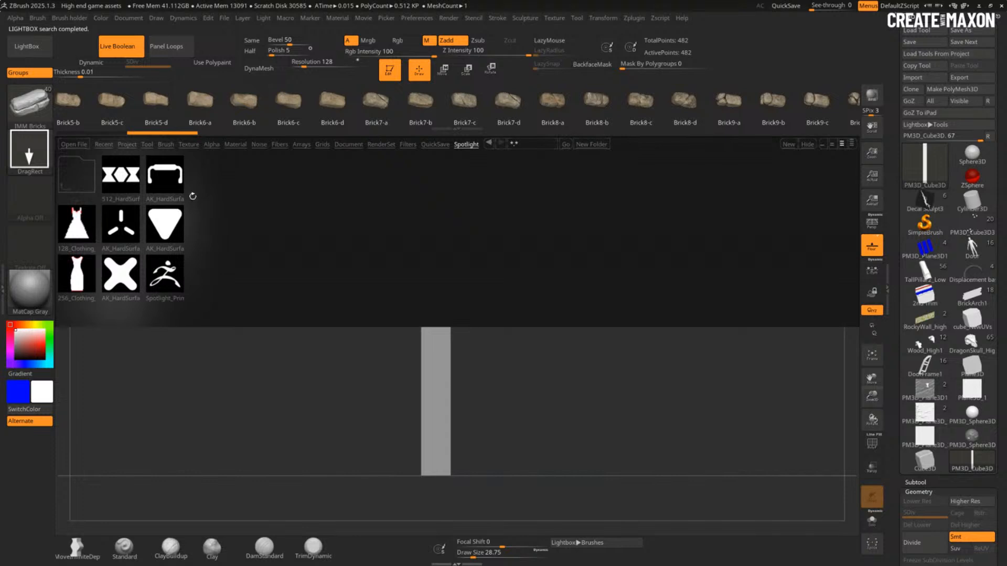
double_click(173, 221)
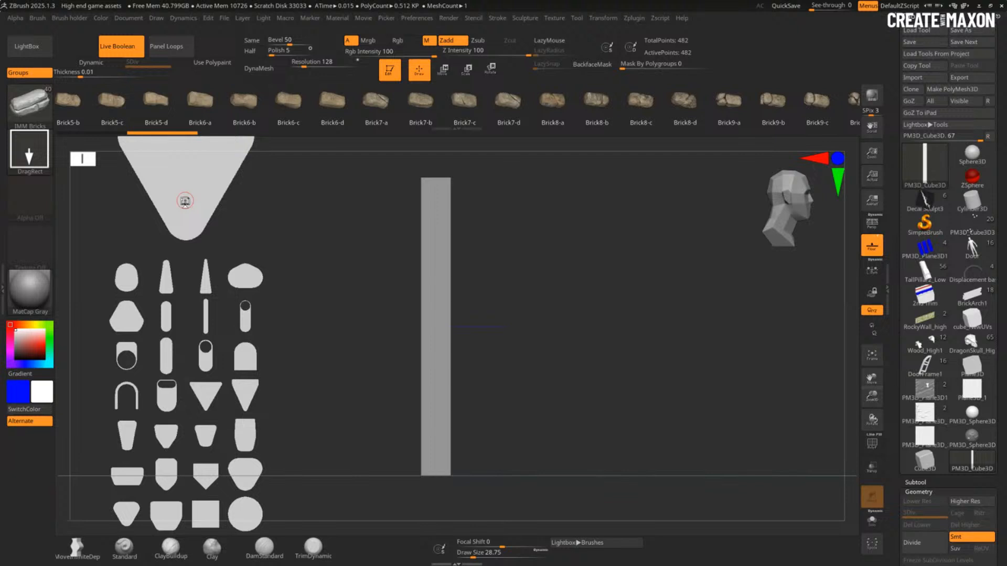
Step: Activate Spotlight editing and select the large rounded triangle at the head of the shape sheet
left_click_drag(573, 338, 445, 307)
left_click_drag(333, 388, 353, 369, "alt")
key("Tab")
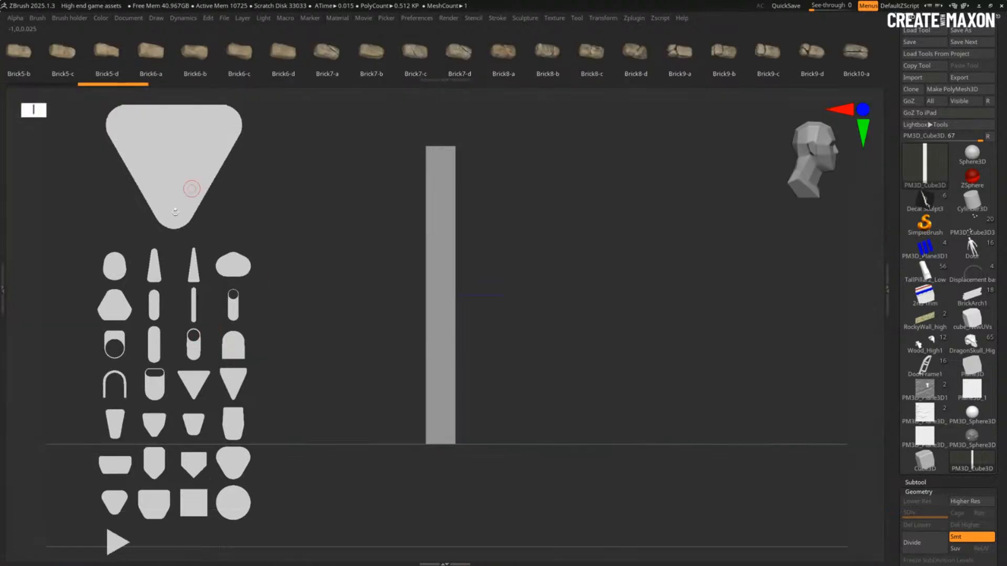
key("z")
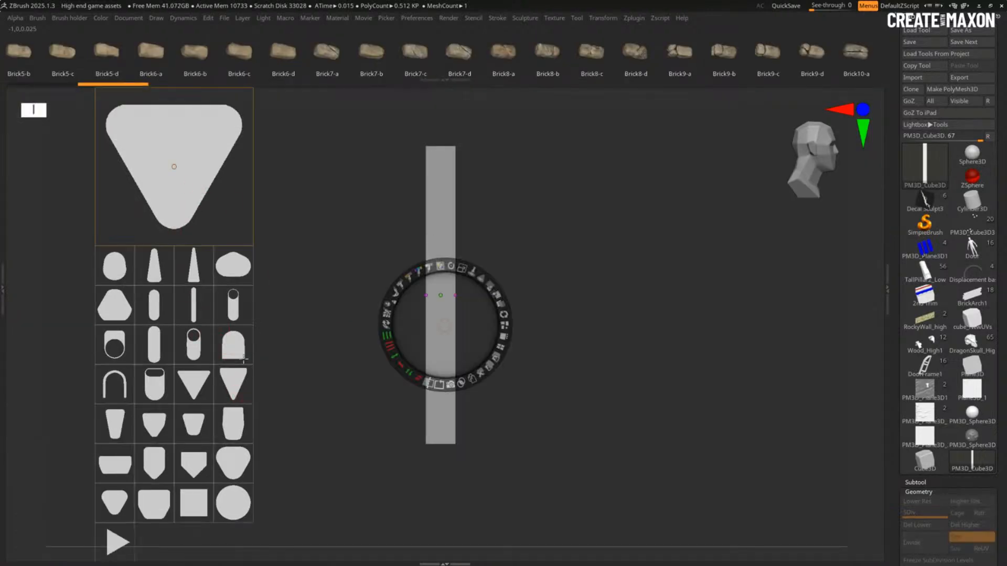
left_click(182, 164)
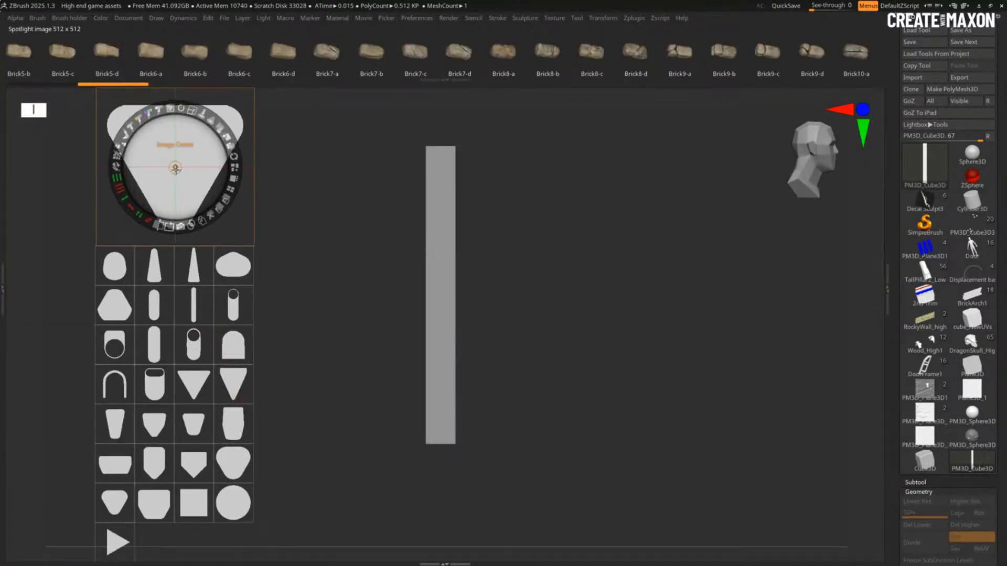
Step: Load the hard-surface Spotlight file with the rounded X shape and place its notched plate, enlarged, over the middle of the slab
key("Tab")
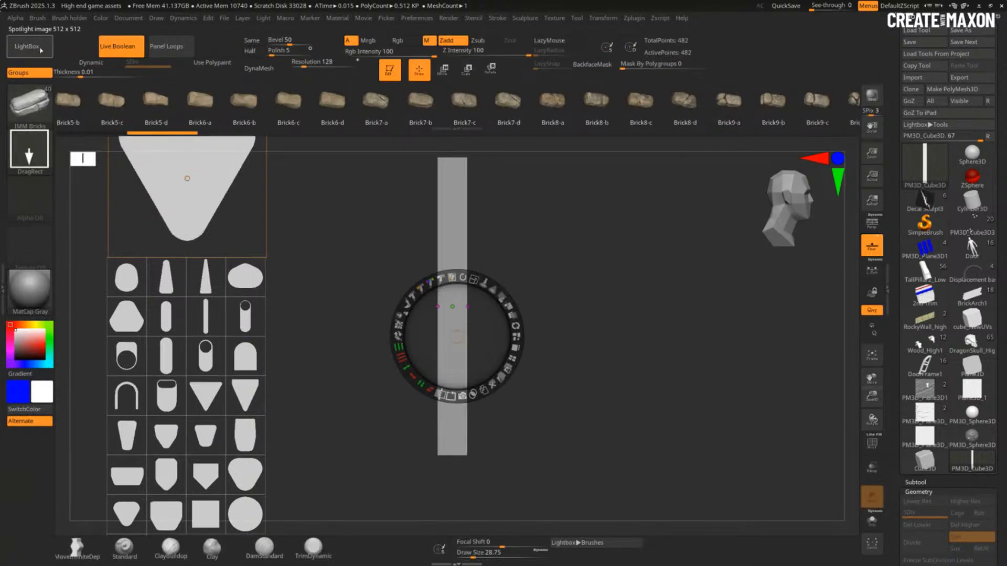
left_click(40, 49)
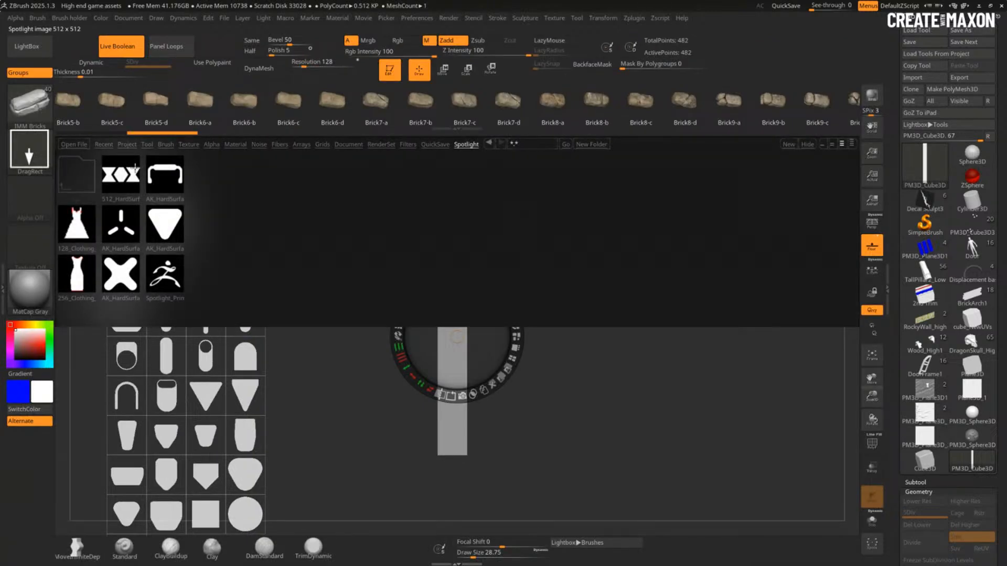
double_click(127, 268)
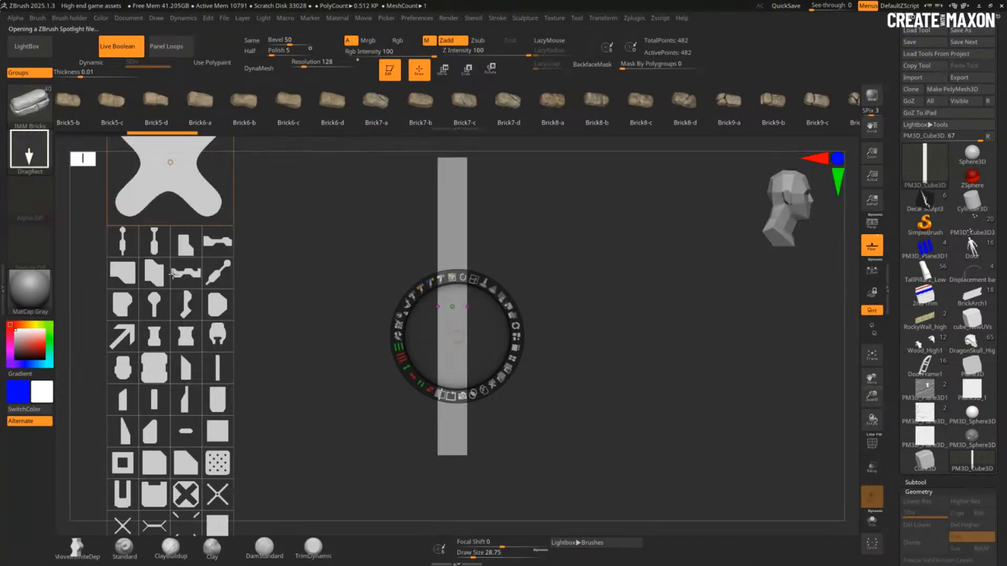
left_click(158, 362)
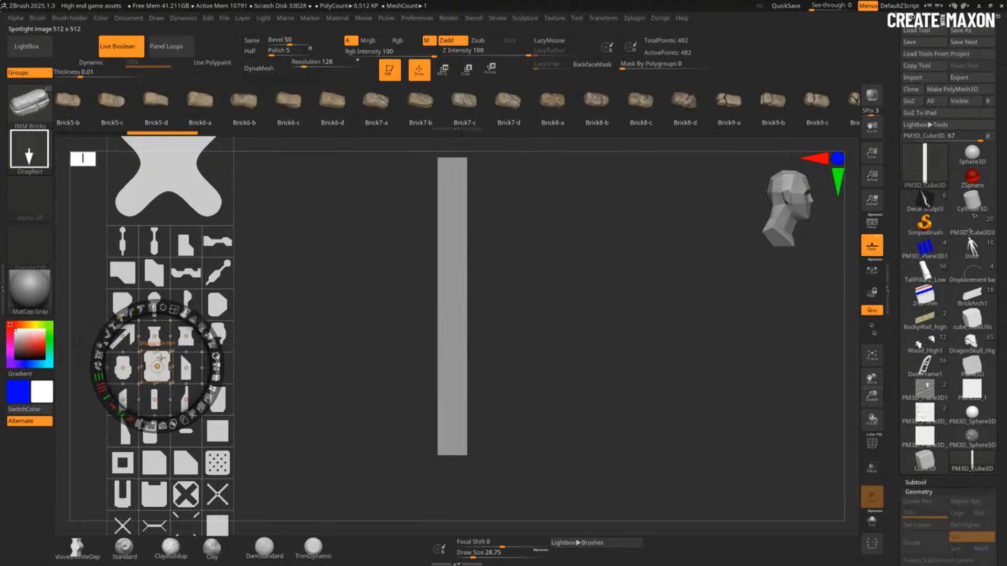
left_click_drag(164, 357, 498, 340)
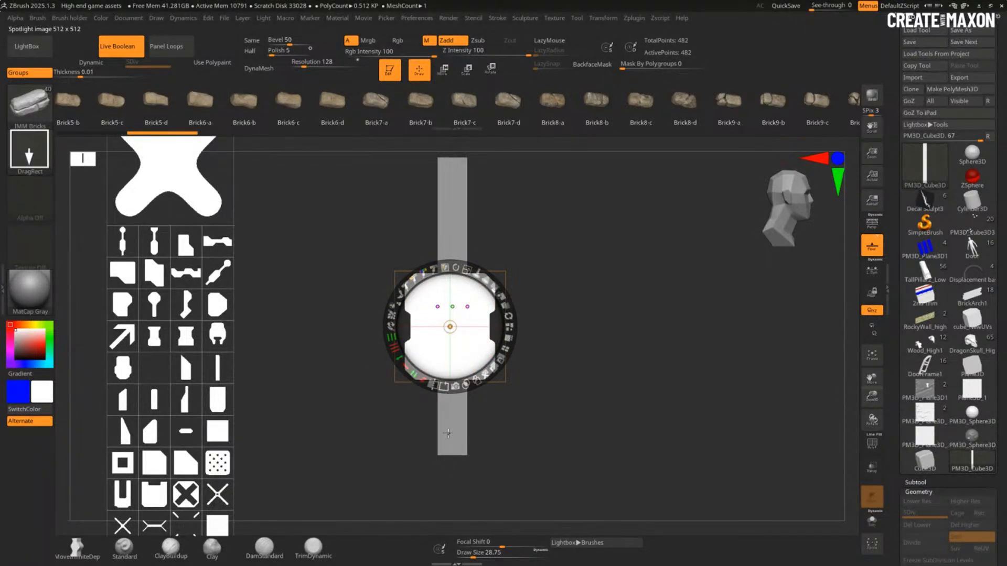
Step: Place the narrow chamfered bar shape, enlarged, over the slab's lower end beside the notched plate
left_click(186, 366)
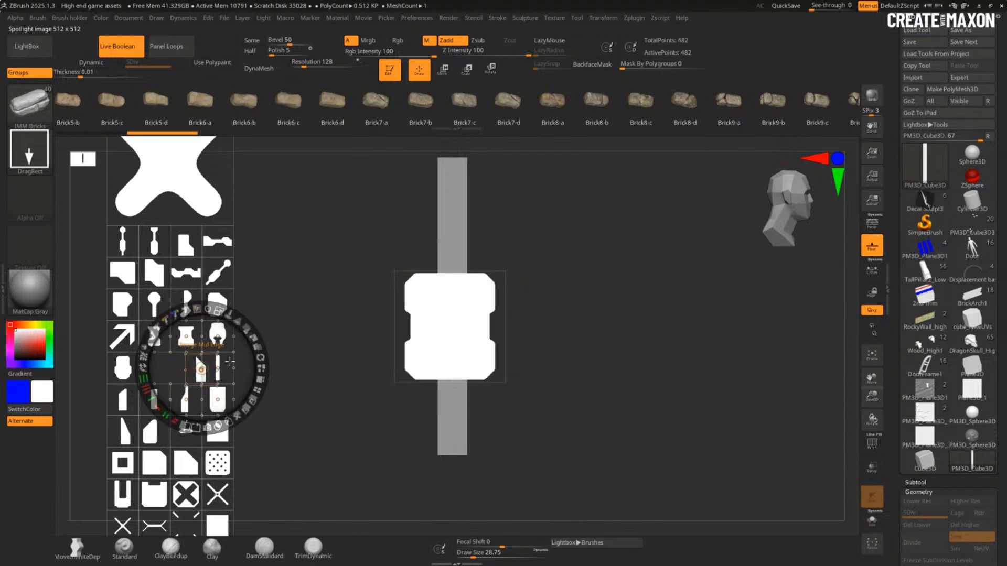
left_click_drag(230, 362, 512, 427)
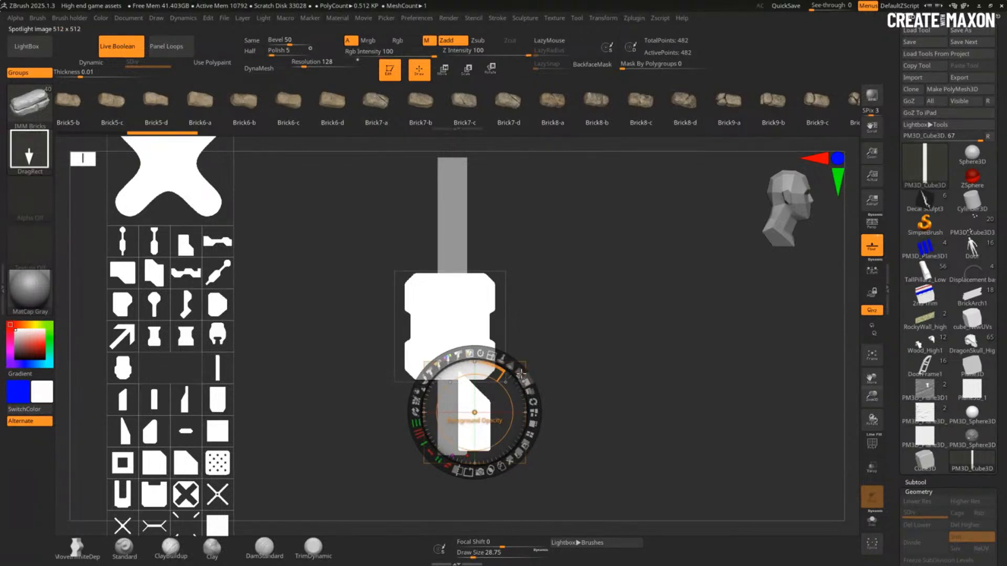
left_click_drag(520, 379, 480, 354)
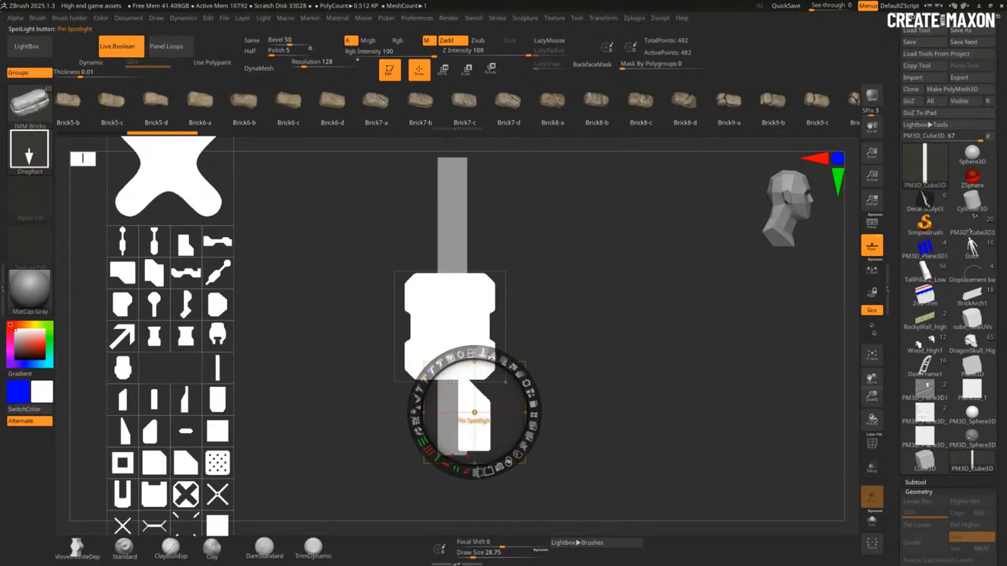
left_click(459, 311)
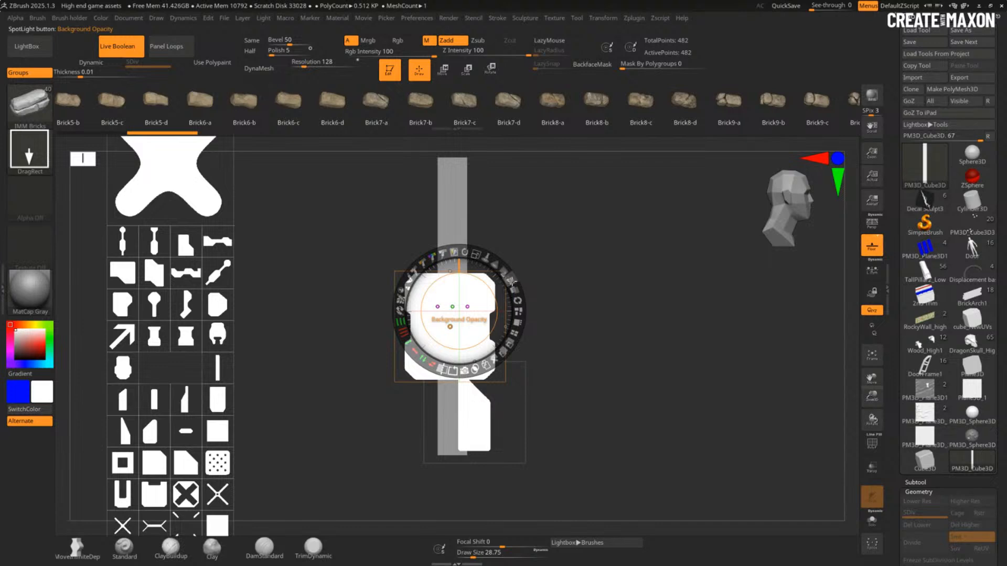
Step: Rotate the chamfered bar by 180 degrees and position it overlapping one side edge of the notched plate
left_click(475, 412)
left_click_drag(480, 415, 545, 316)
left_click_drag(551, 250, 575, 303)
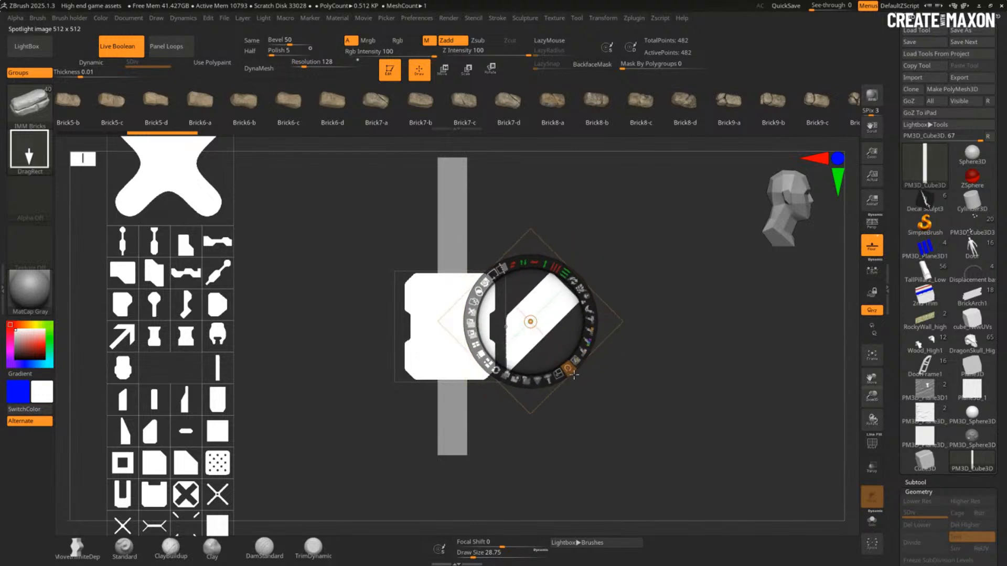
mouse_move(632, 370)
left_mouse_down()
mouse_move(651, 339)
mouse_move(645, 331)
left_mouse_up()
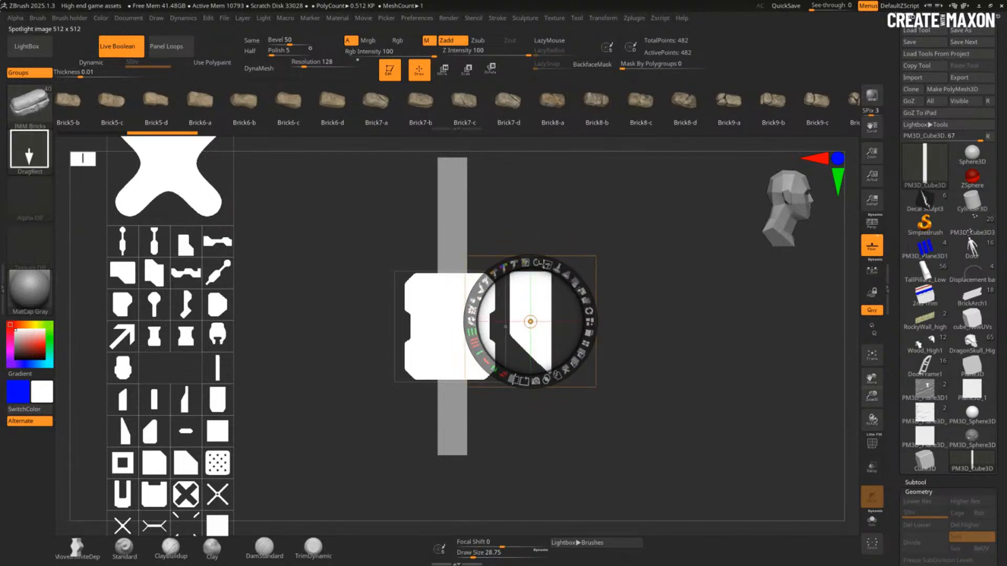
left_click_drag(538, 264, 543, 317)
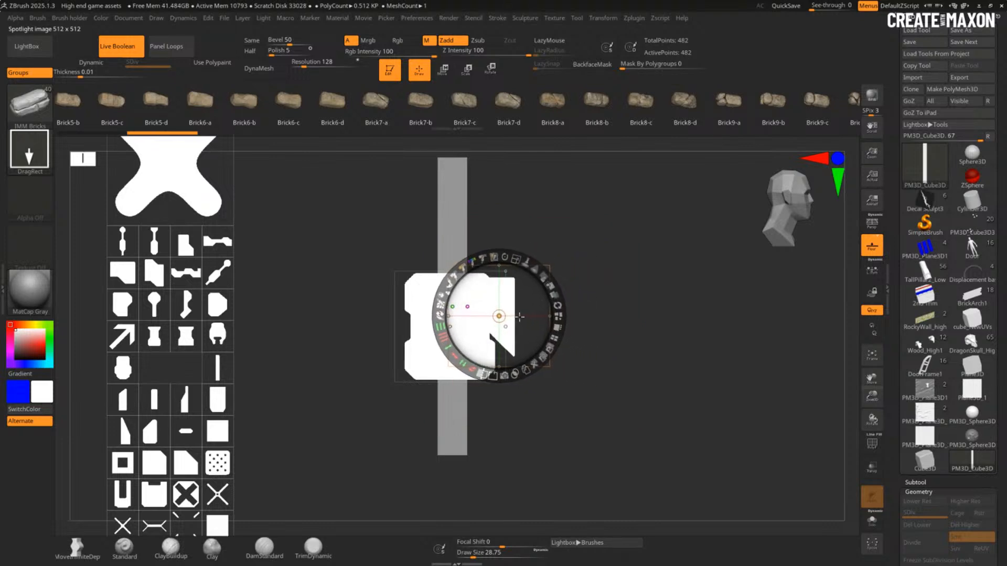
left_click_drag(515, 314, 508, 335)
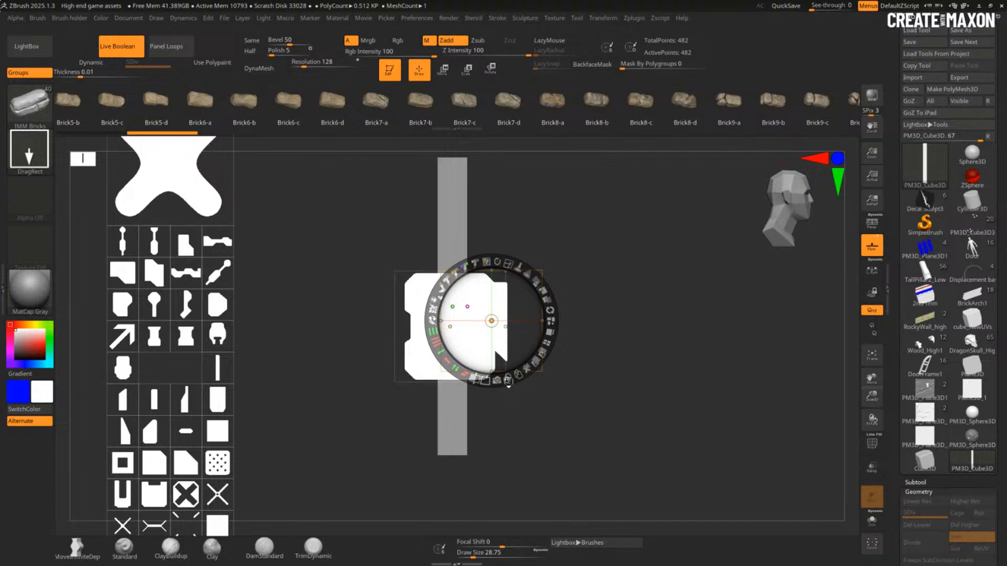
Step: Cut the bar's shape out of the notched plate, then enlarge the cut plate with the bar moved clear
left_click(507, 379)
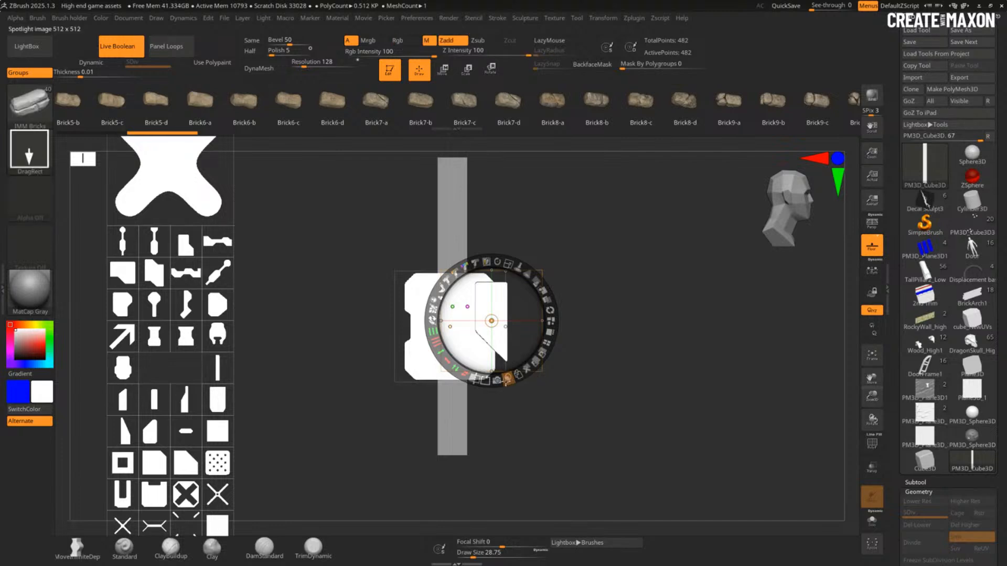
left_click_drag(498, 339, 599, 381)
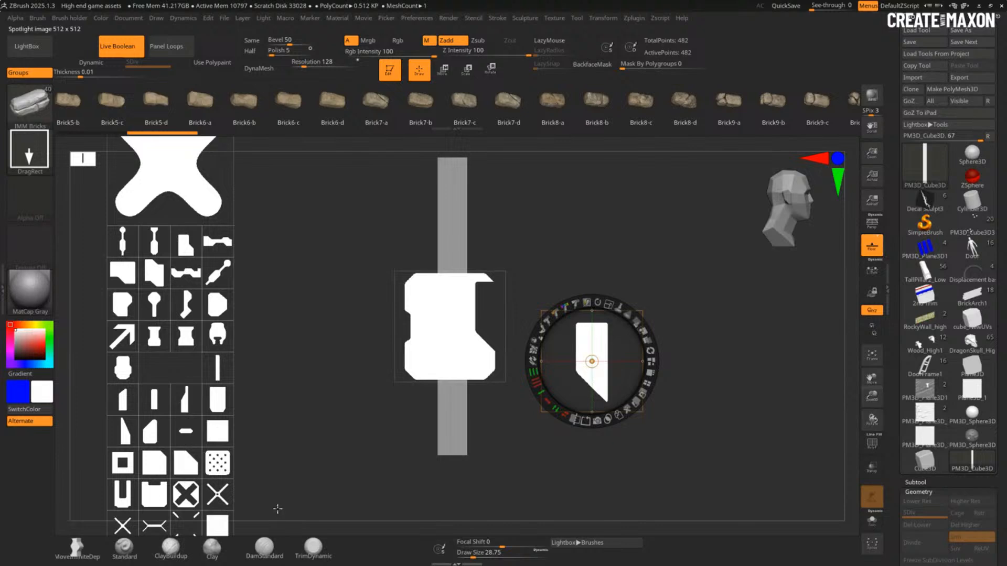
left_click(487, 335)
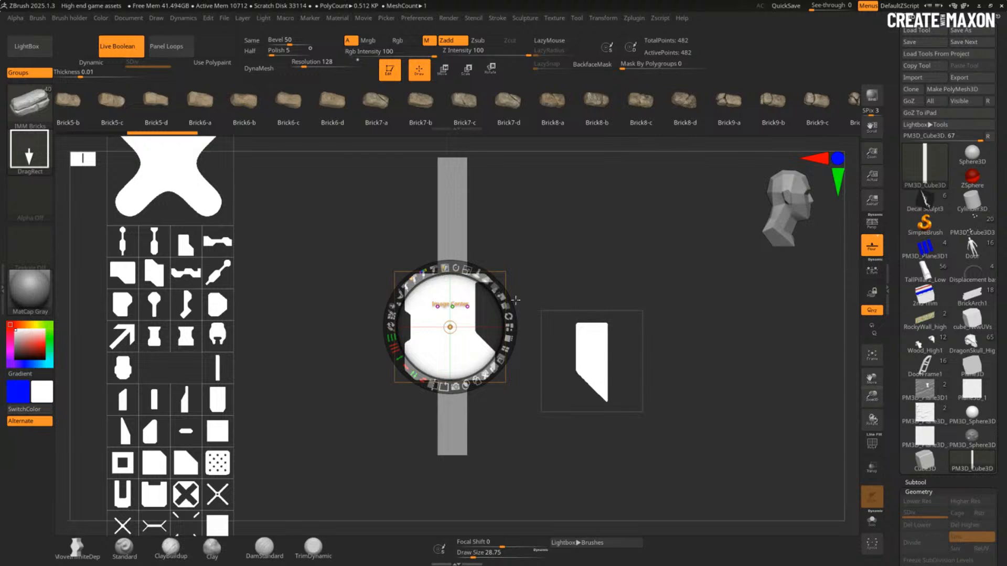
left_click_drag(472, 288, 496, 318)
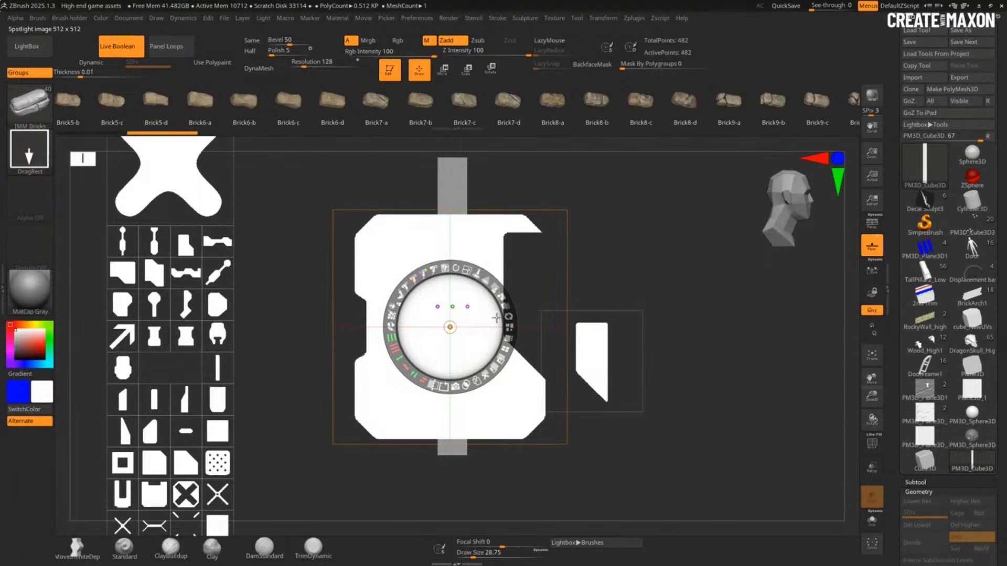
Step: Switch Spotlight to its Paint mode for the enlarged plate and choose the Paint brush
left_click(447, 269)
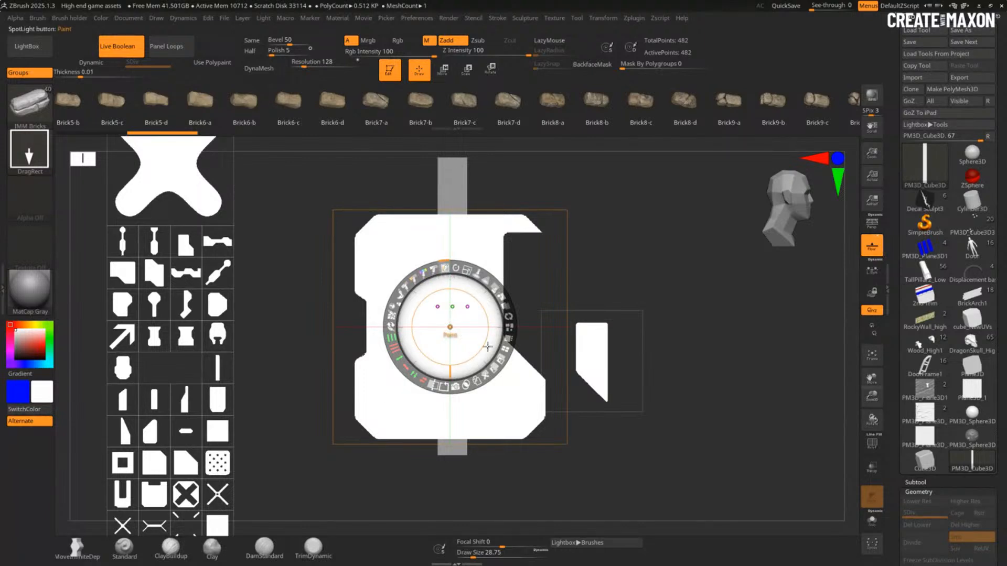
key("b")
key("p")
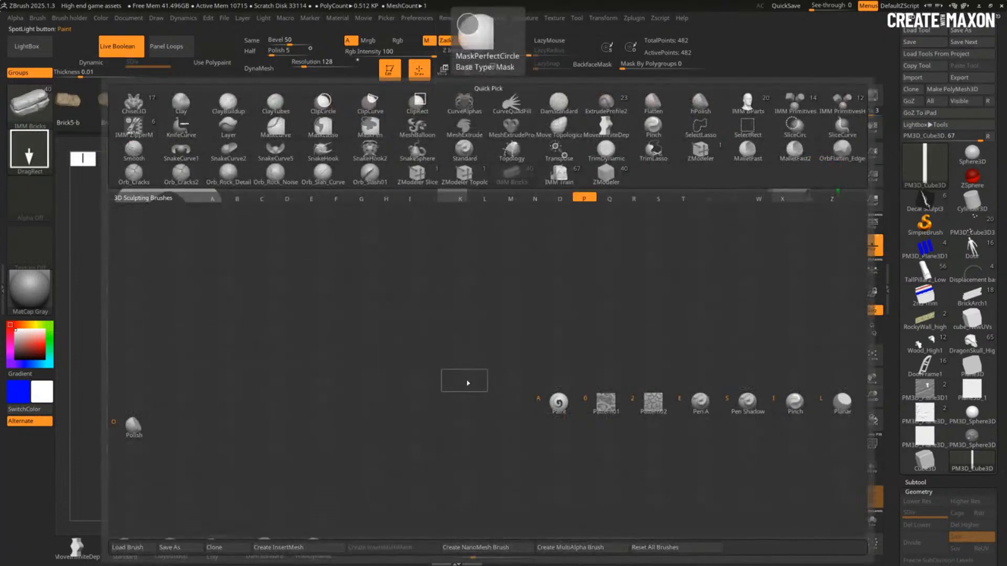
left_click(559, 402)
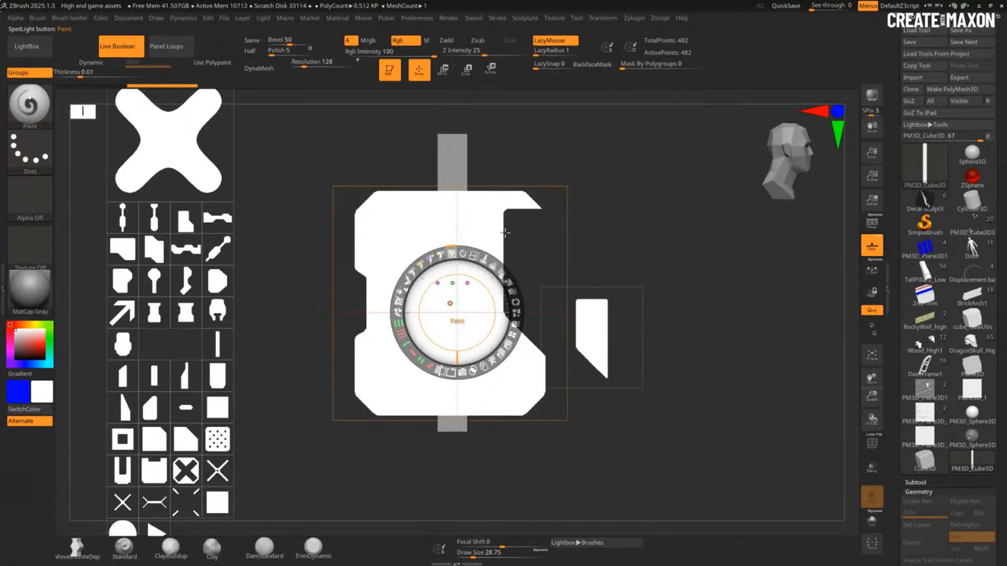
Step: Replace the blue paint colour with black and make black the active colour for painting the plate
mouse_move(505, 232)
left_mouse_down()
mouse_move(520, 206)
mouse_move(529, 211)
mouse_move(510, 245)
mouse_move(533, 206)
mouse_move(506, 263)
mouse_move(506, 254)
left_mouse_up()
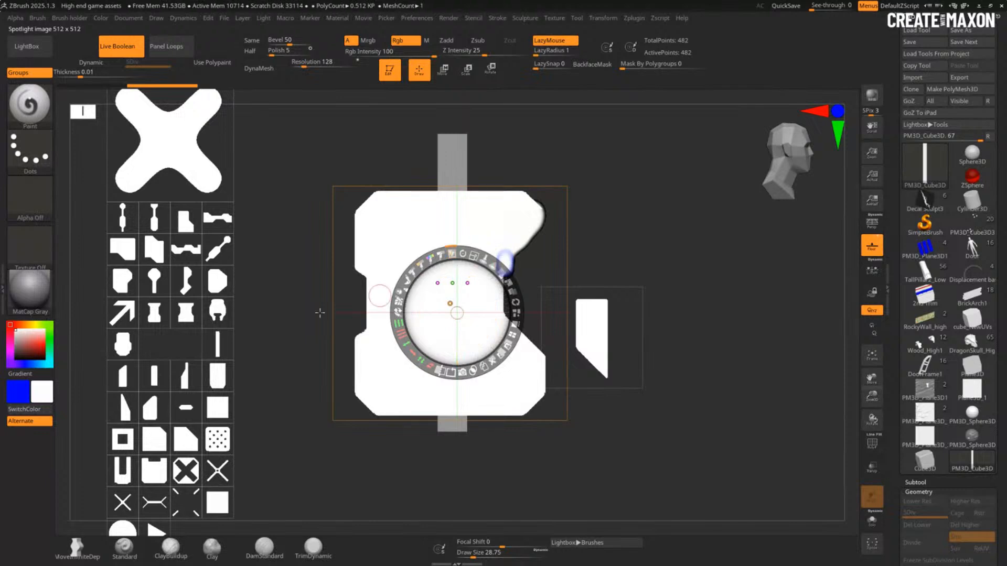
key("b")
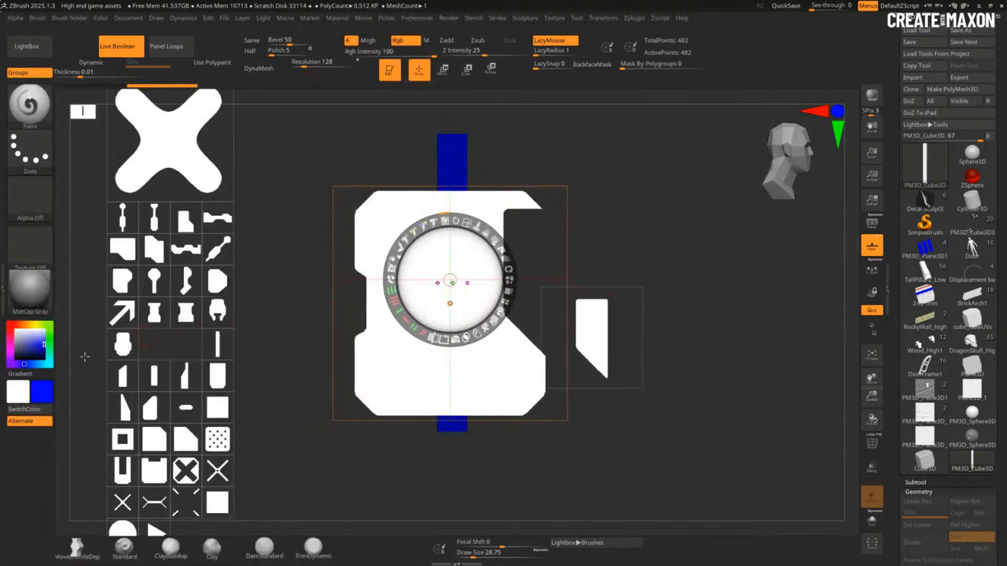
mouse_move(35, 358)
left_mouse_down()
mouse_move(36, 349)
mouse_move(20, 368)
left_mouse_up()
key("v")
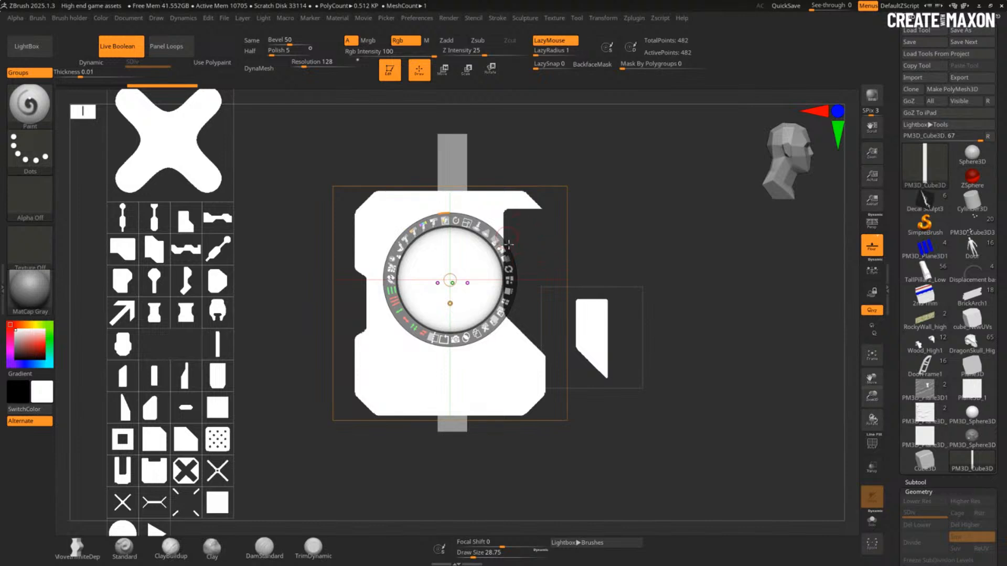
key("v")
Step: Move the chamfered bar clear and paint black over the plate's lower side edge and its upper projecting tip
left_click_drag(542, 342, 719, 276)
left_click(524, 352)
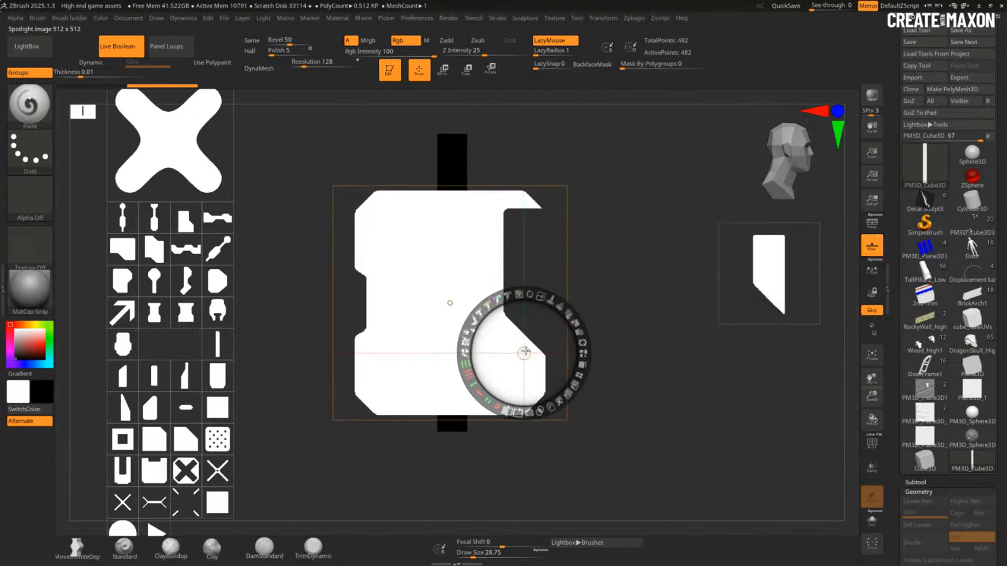
left_click_drag(533, 345, 460, 295)
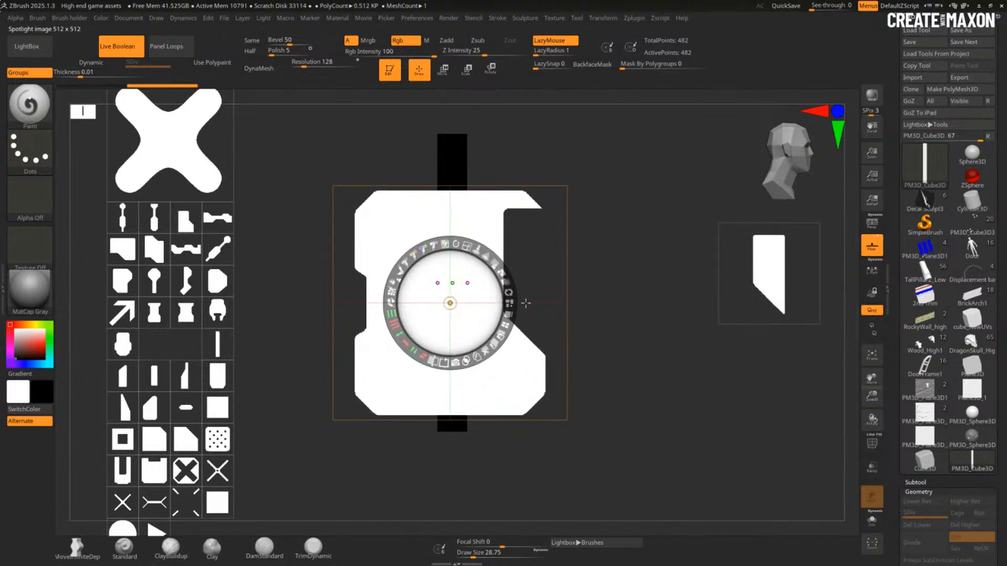
left_click_drag(545, 348, 453, 315)
mouse_move(545, 359)
left_mouse_down()
mouse_move(551, 388)
mouse_move(538, 350)
mouse_move(552, 418)
left_mouse_up()
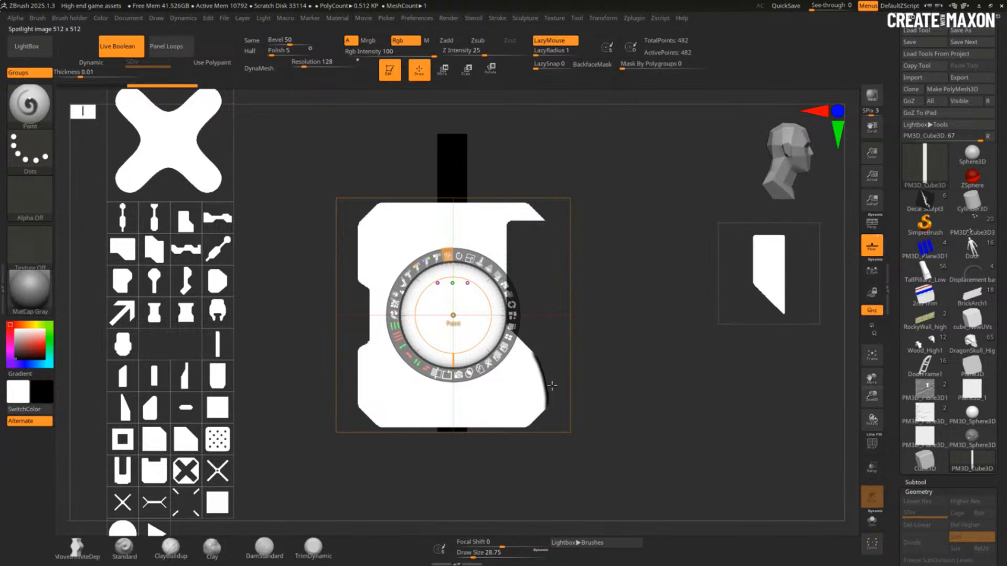
mouse_move(535, 232)
left_mouse_down()
mouse_move(539, 209)
mouse_move(524, 225)
left_mouse_up()
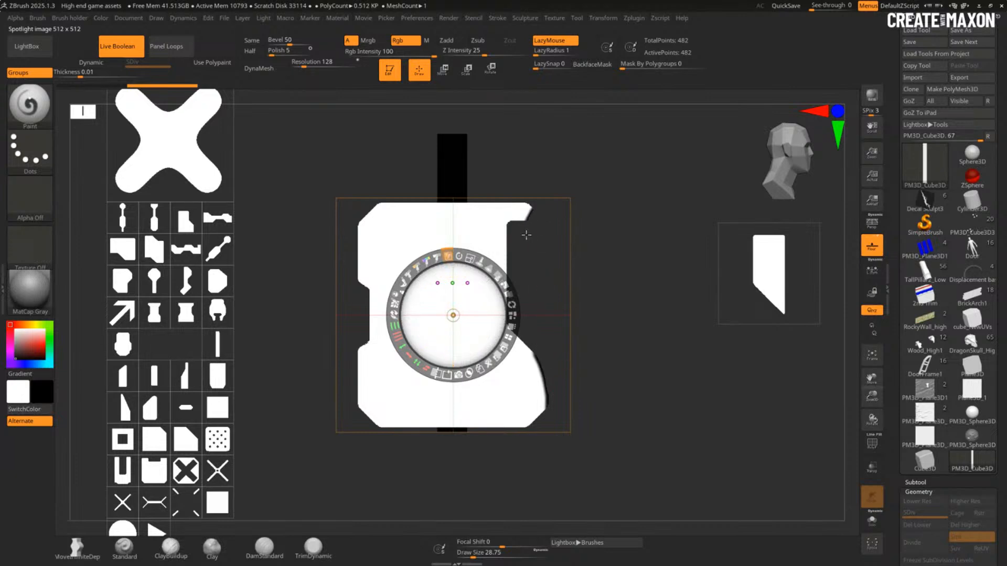
Step: Enlarge the brush to a draw size of about 92 and rework the plate's lower side edge into a clean slant
key("s")
left_click(541, 367)
mouse_move(539, 371)
left_mouse_down()
mouse_move(543, 386)
mouse_move(534, 349)
mouse_move(551, 413)
left_mouse_up()
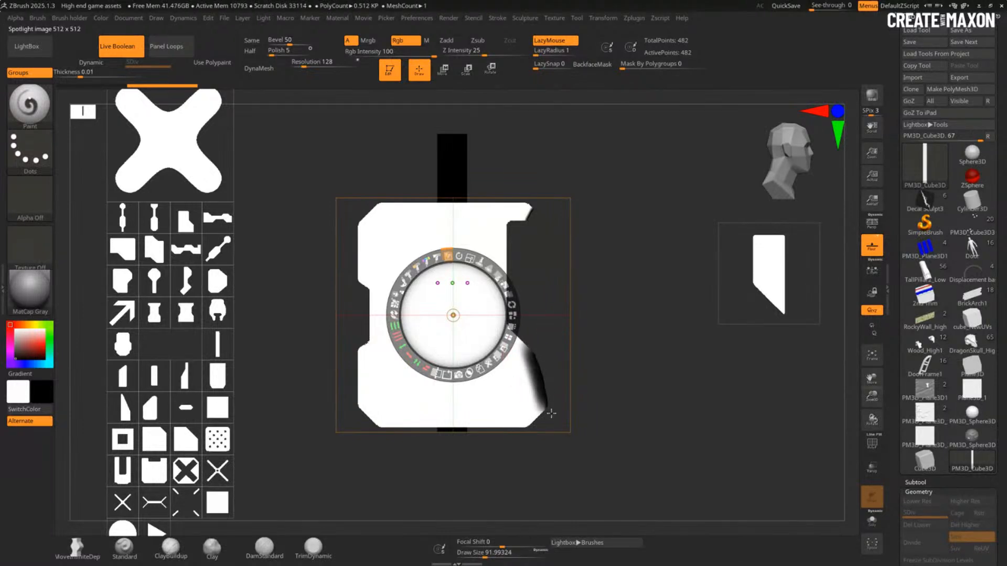
key("ctrl")
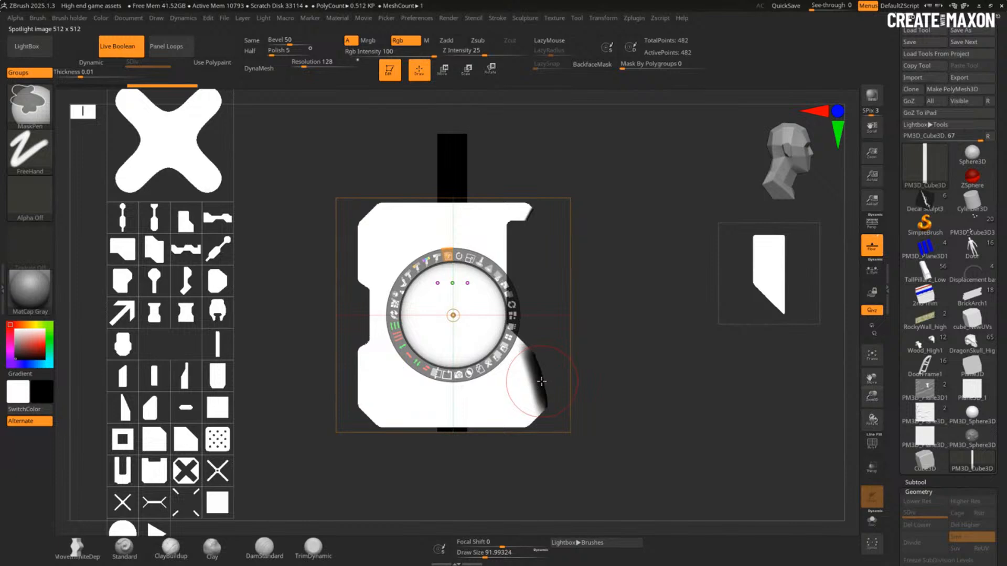
key("ctrl+z")
mouse_move(551, 362)
left_mouse_down("ctrl")
mouse_move(602, 263)
mouse_move(570, 341)
left_mouse_up("ctrl")
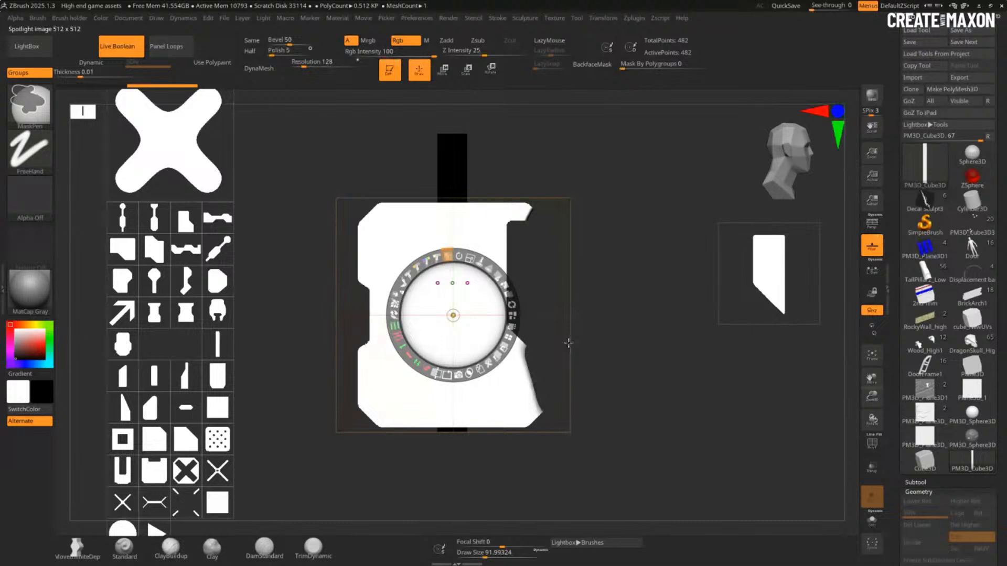
left_click_drag(569, 343, 588, 314, "ctrl")
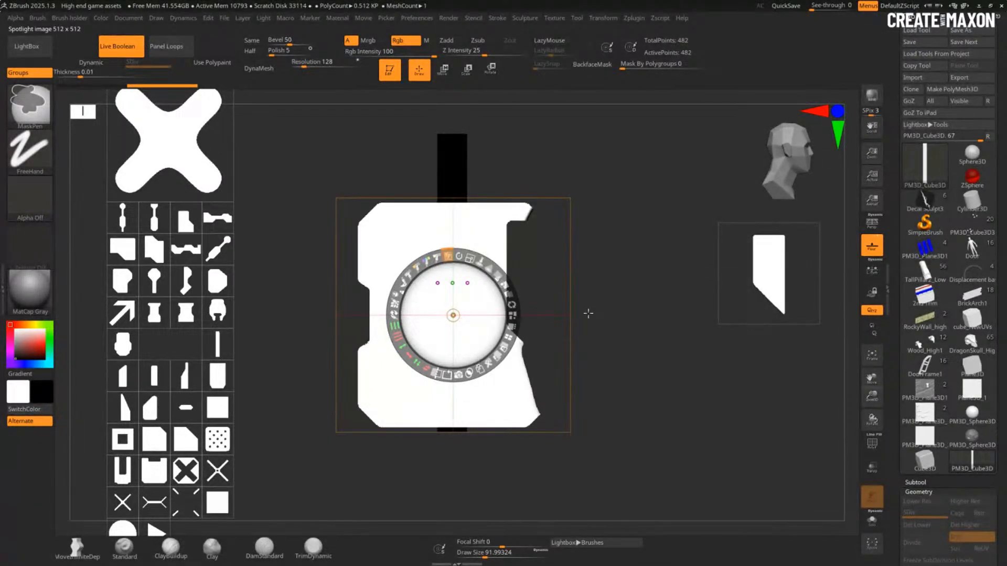
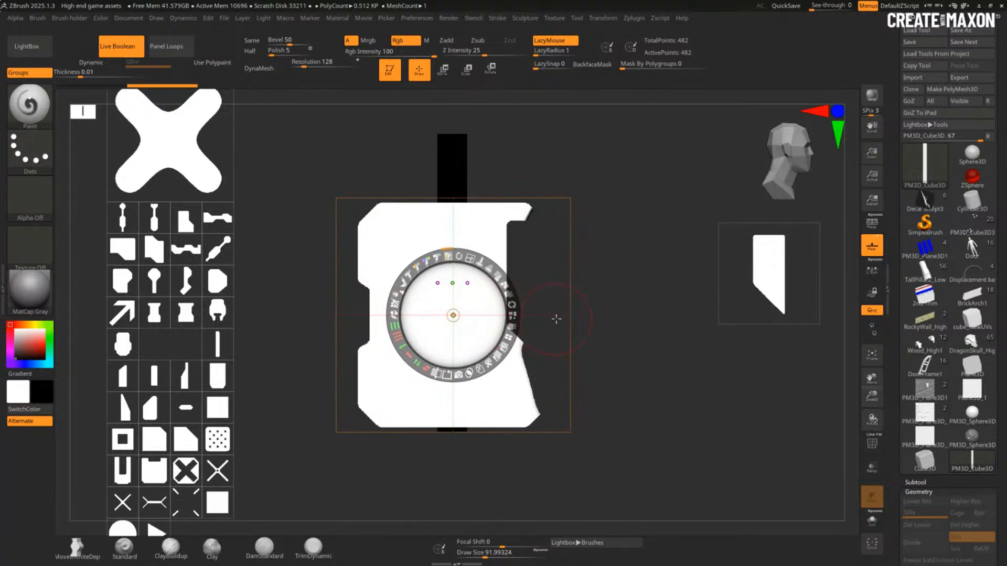
key("ctrl")
left_click(40, 53)
key("comma")
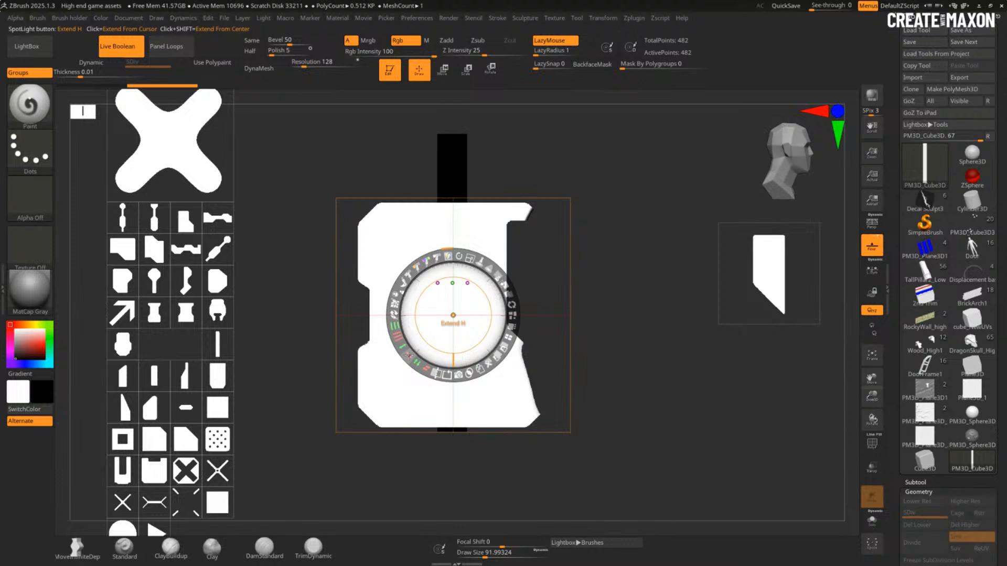
Step: Shrink the trimmed plate and mirror it horizontally into a symmetrical shape, placed beside the slab
left_click_drag(409, 355, 419, 401)
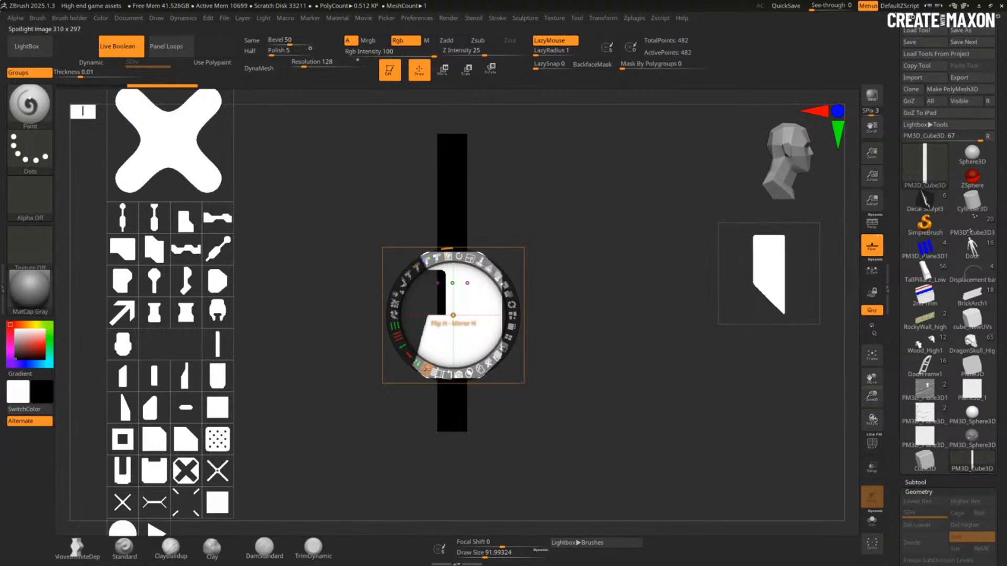
key("shift")
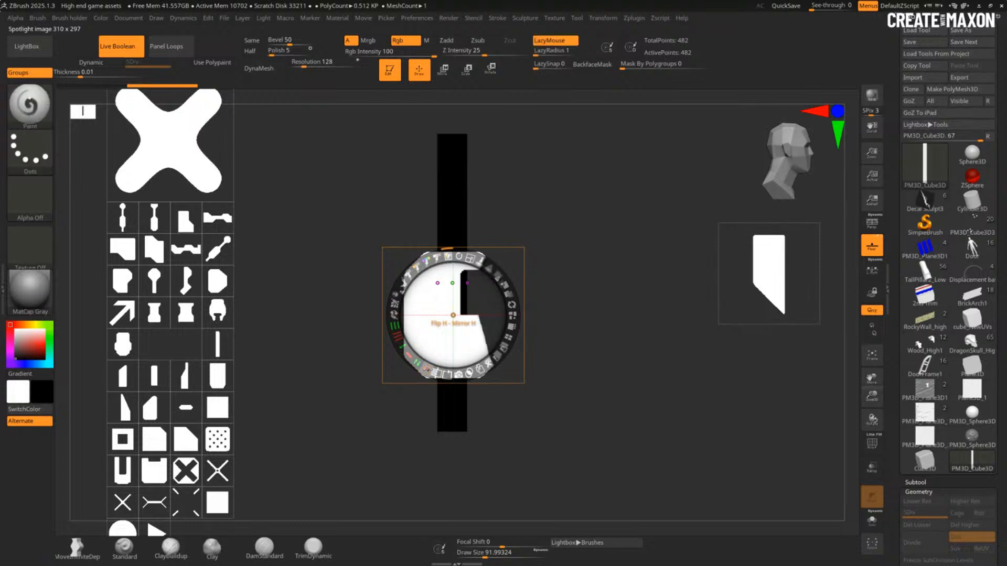
left_click(427, 370, "shift")
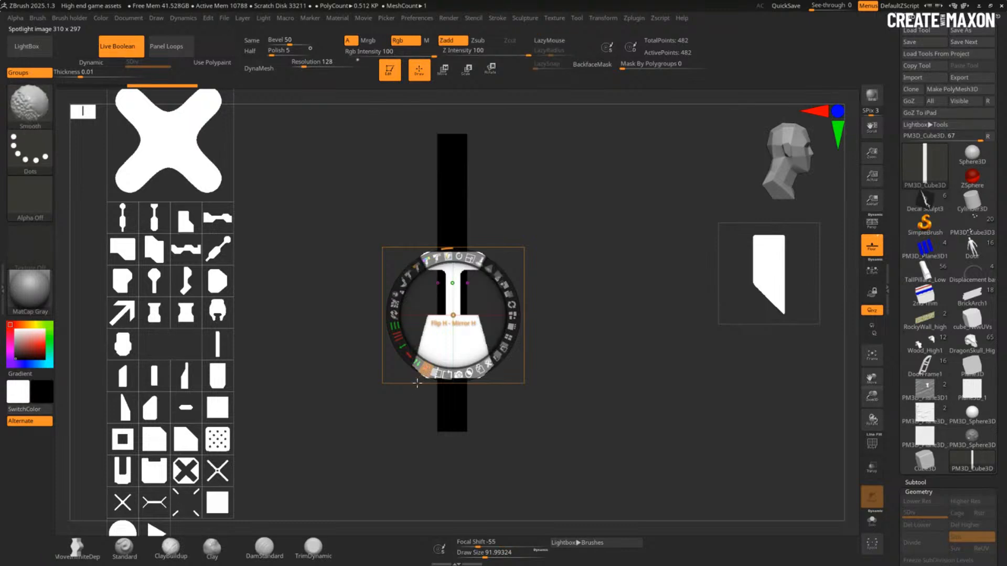
left_click_drag(458, 317, 603, 285)
Step: Rotate the chamfered bar by 90 degrees and place it overlapping the lower corner of the symmetrical shape
left_click(731, 272)
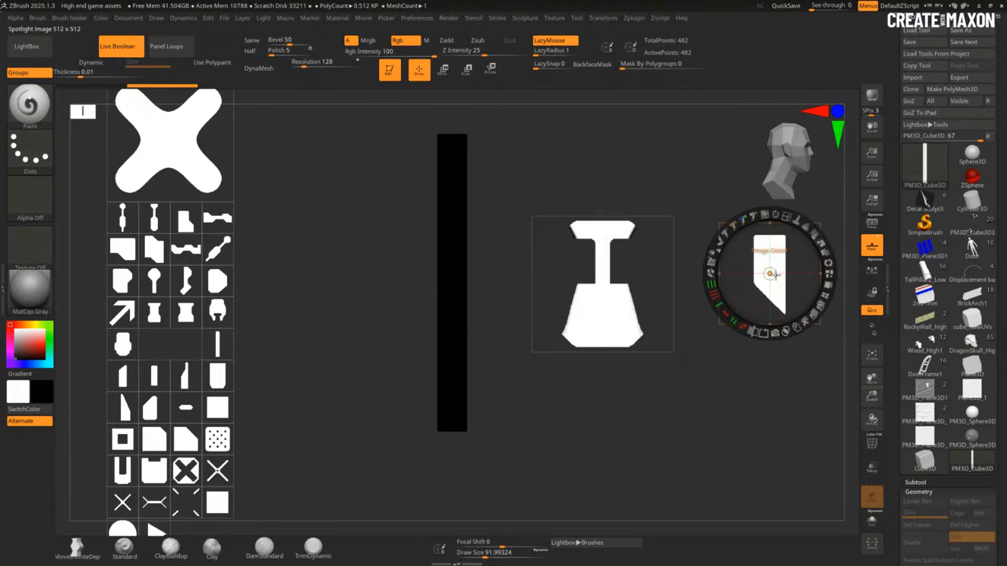
left_click_drag(778, 254, 672, 306)
left_click_drag(680, 270, 694, 334)
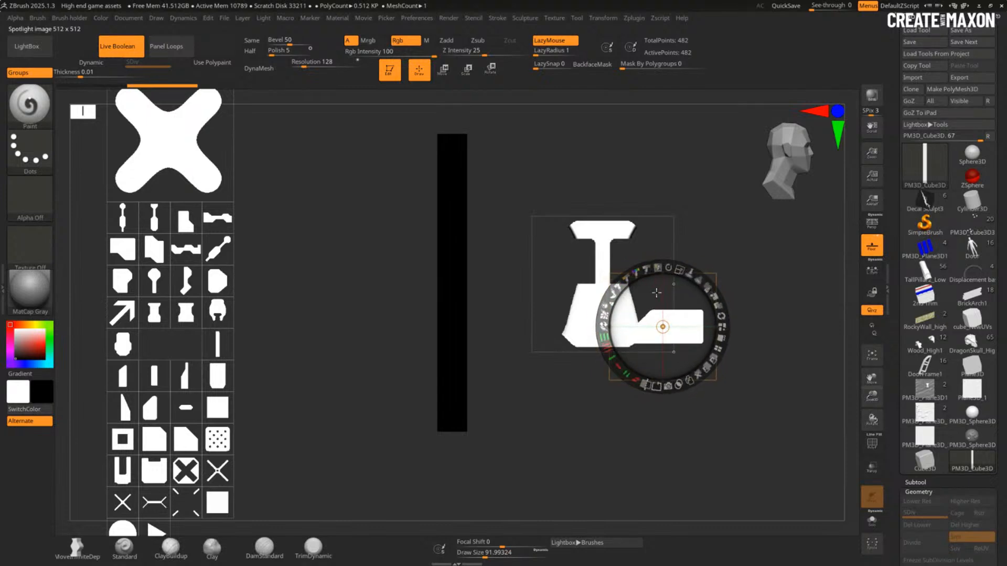
Step: Try tiling the chamfered bar vertically and cutting it out of the symmetrical shape, and undo the changes
left_click_drag(607, 348, 606, 342)
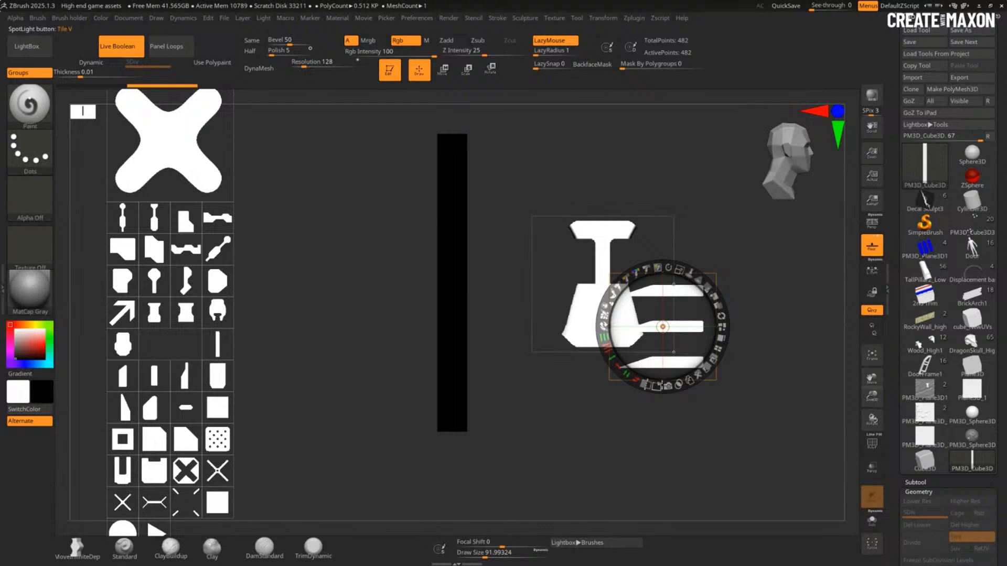
left_click(679, 384)
left_click_drag(668, 327, 730, 344)
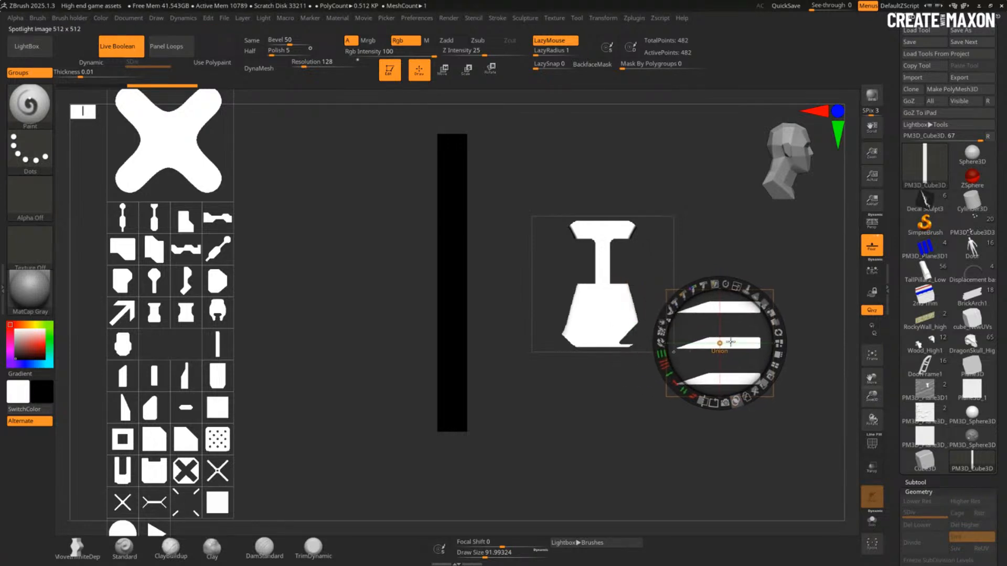
key("ctrl+z")
key("ctrl+z")
Step: Cut the untiled chamfered bar out of the notched shape's lower corner and move the bar clear
left_click_drag(615, 351, 616, 364)
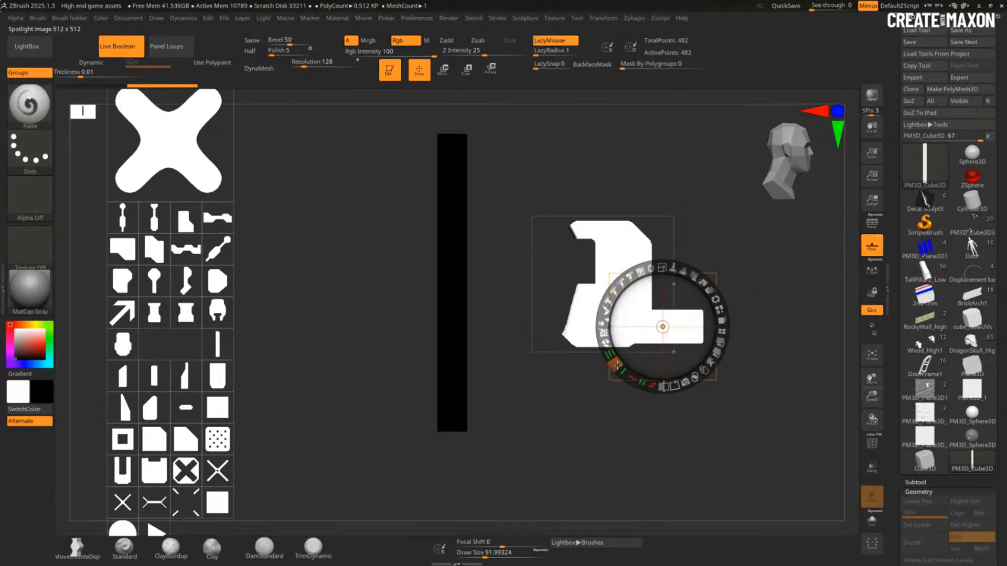
left_click(679, 386)
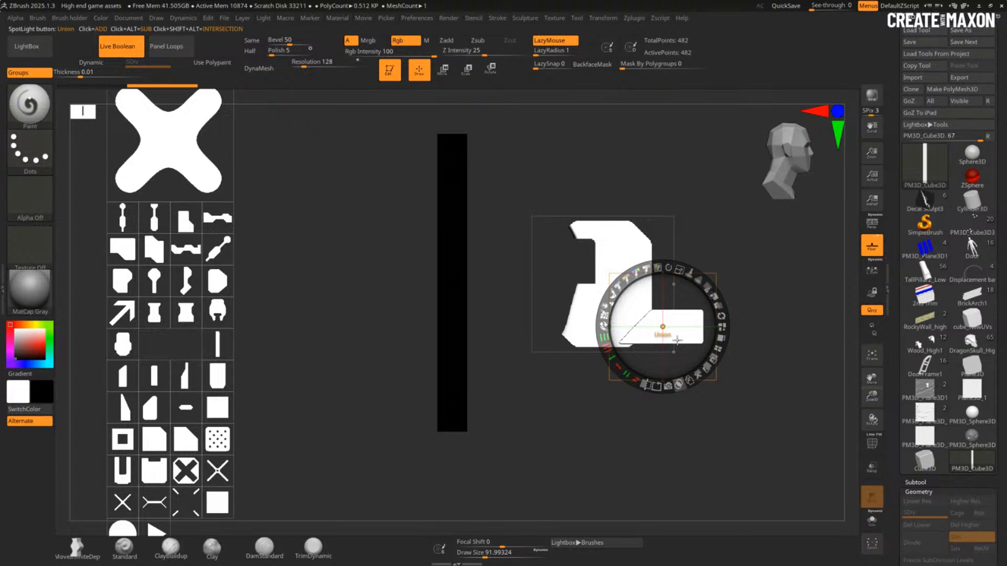
left_click_drag(677, 340, 436, 394)
Step: Bring the narrow stepped bar from the shape set, enlarge it, and place it upside down over the notched shape's cut corner
left_click(183, 380)
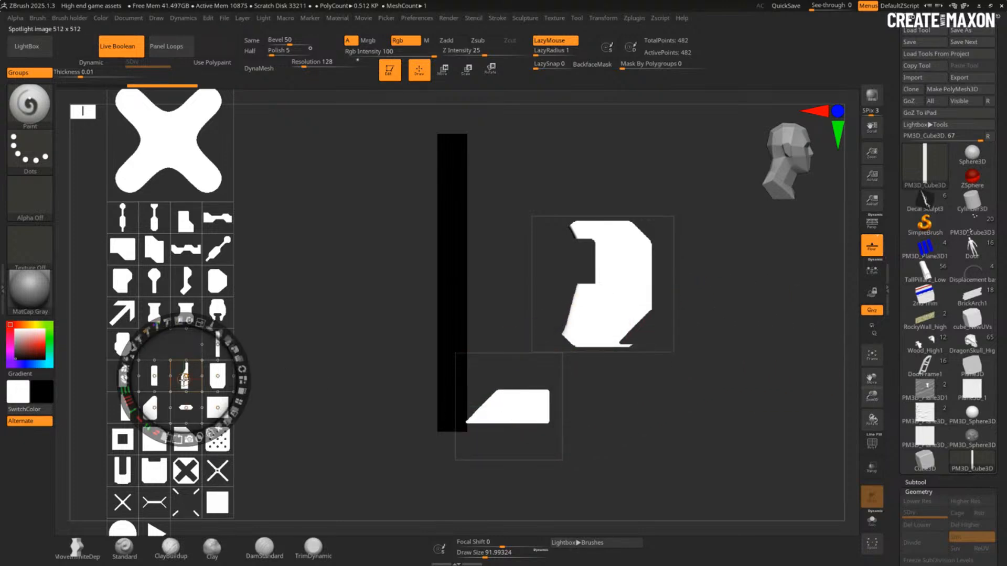
left_click_drag(185, 379, 581, 311)
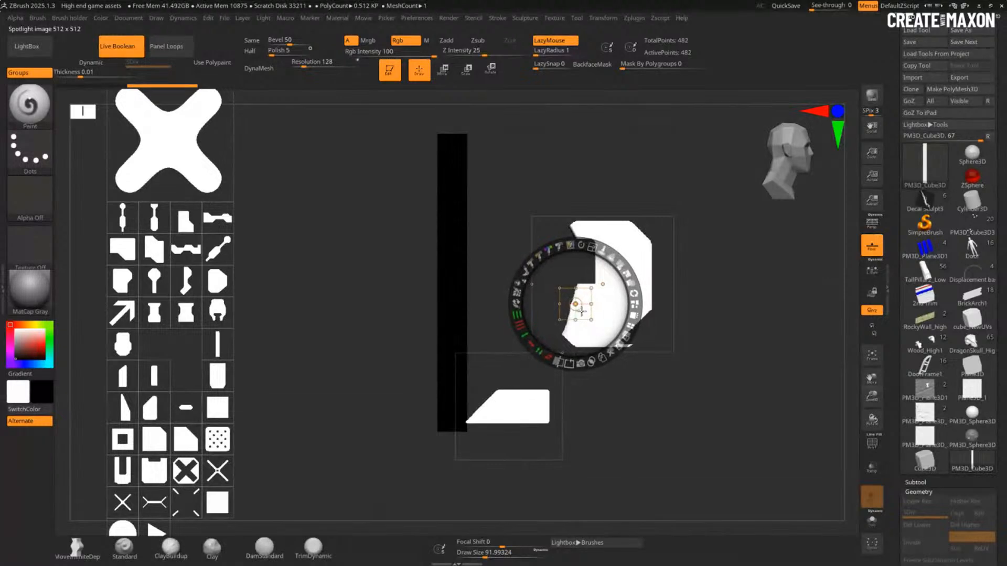
left_click_drag(592, 248, 546, 251)
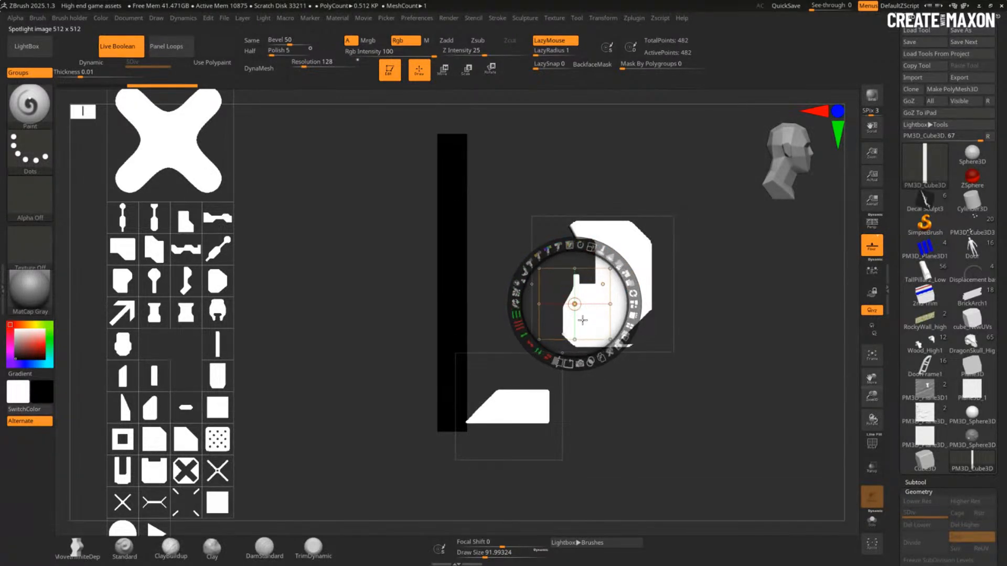
left_click_drag(584, 320, 657, 322)
left_click_drag(665, 249, 640, 369)
left_click_drag(666, 297, 660, 298)
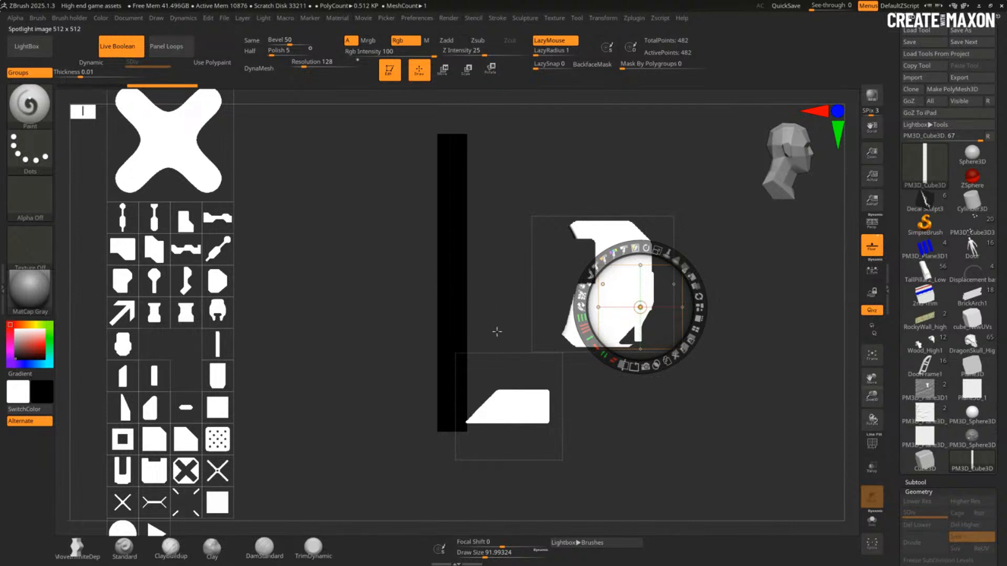
Step: Leave Spotlight editing and try to store the current camera view
key("shift+z")
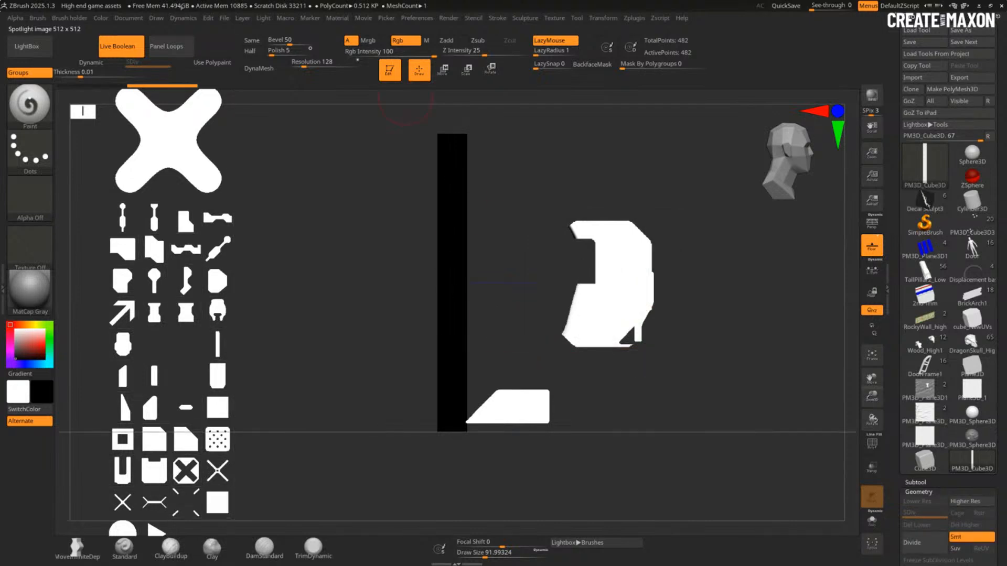
left_click(157, 19)
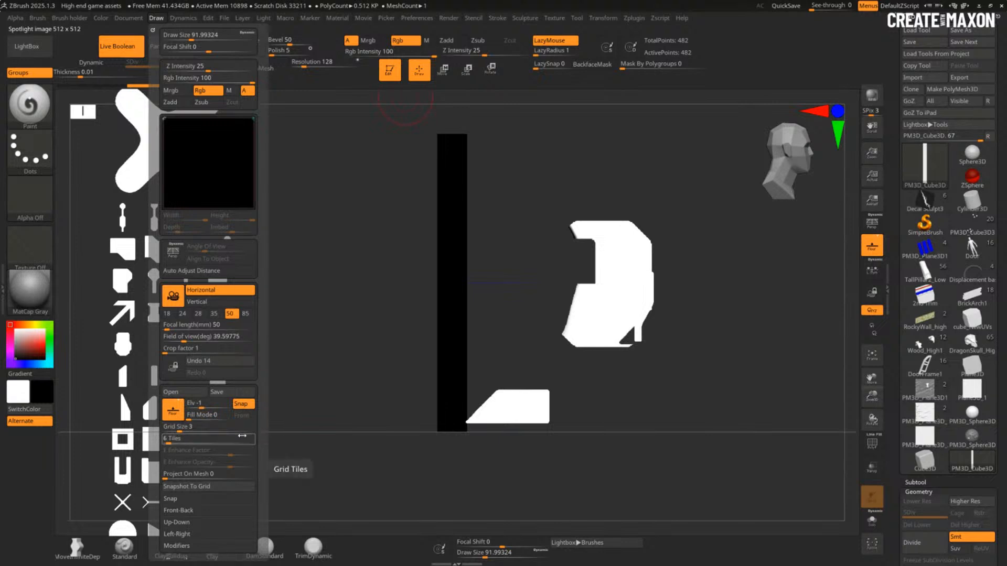
scroll(228, 405, "down", 5)
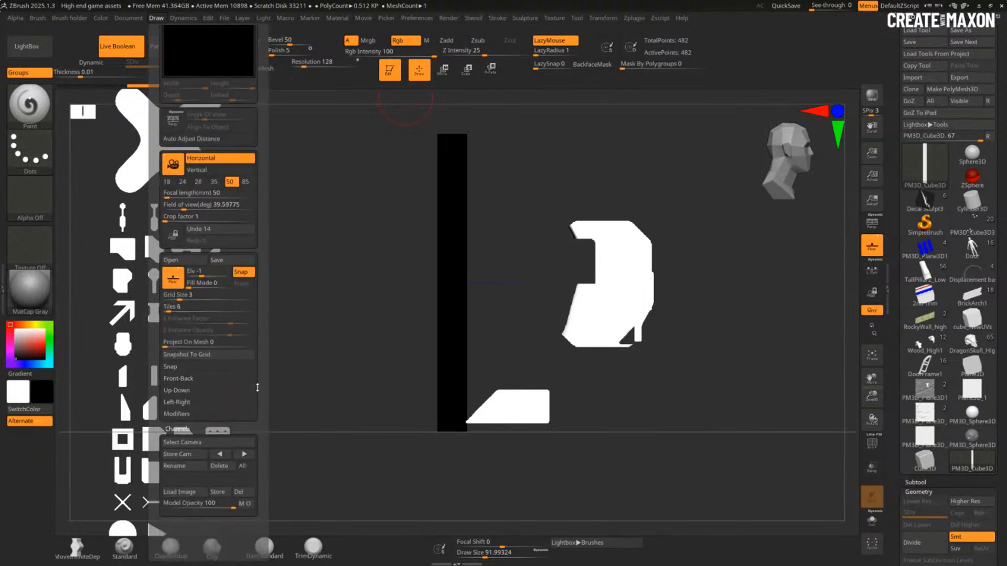
left_click(198, 433)
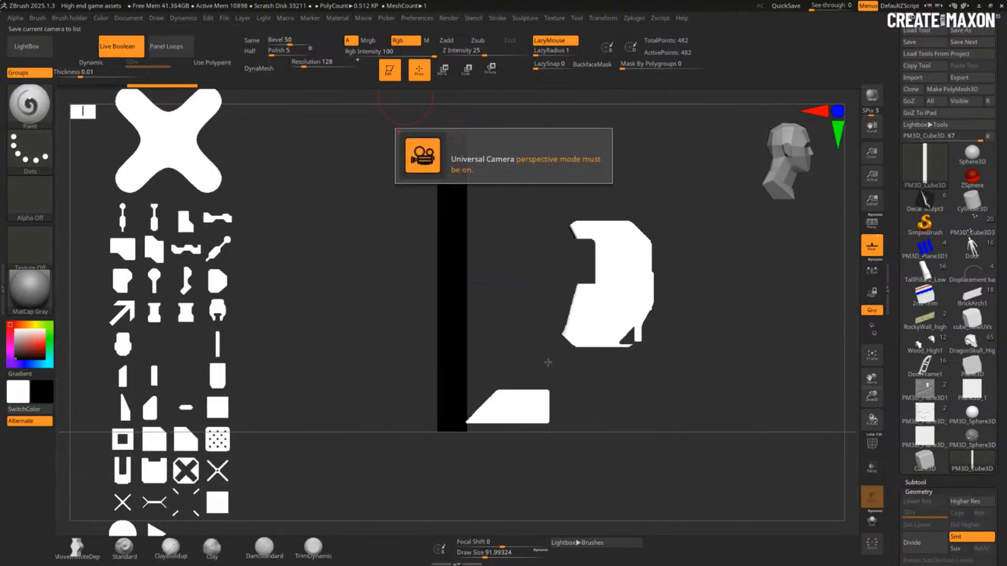
Step: Turn on perspective and store the current camera view, accepting the default name
left_click(872, 225)
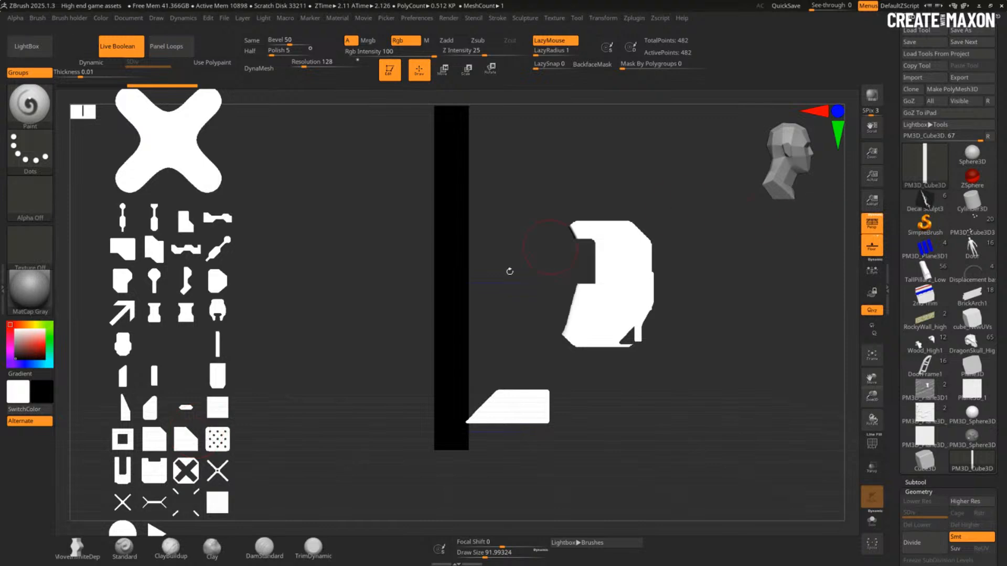
left_click(163, 20)
scroll(209, 262, "down", 2)
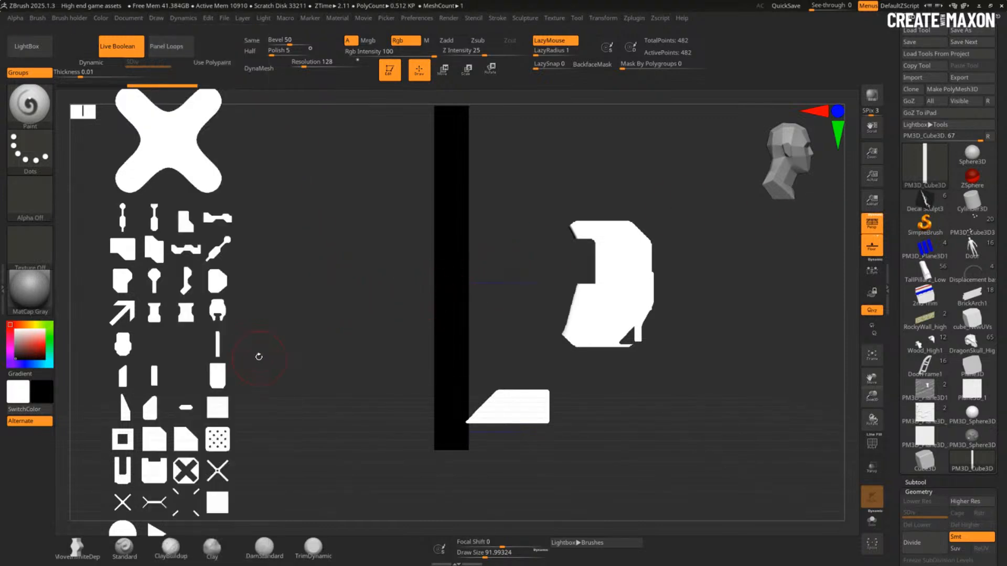
left_click(155, 20)
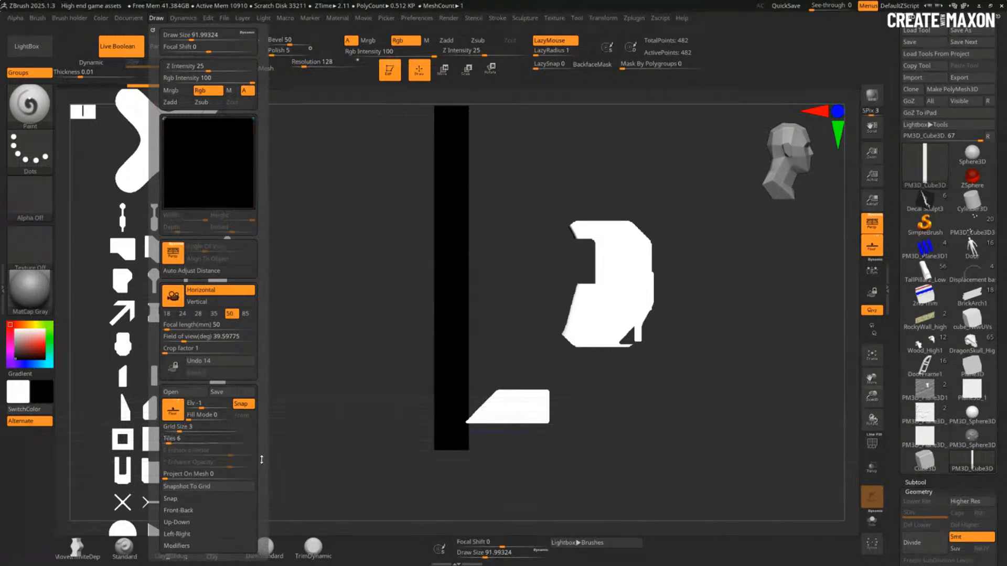
scroll(230, 374, "down", 5)
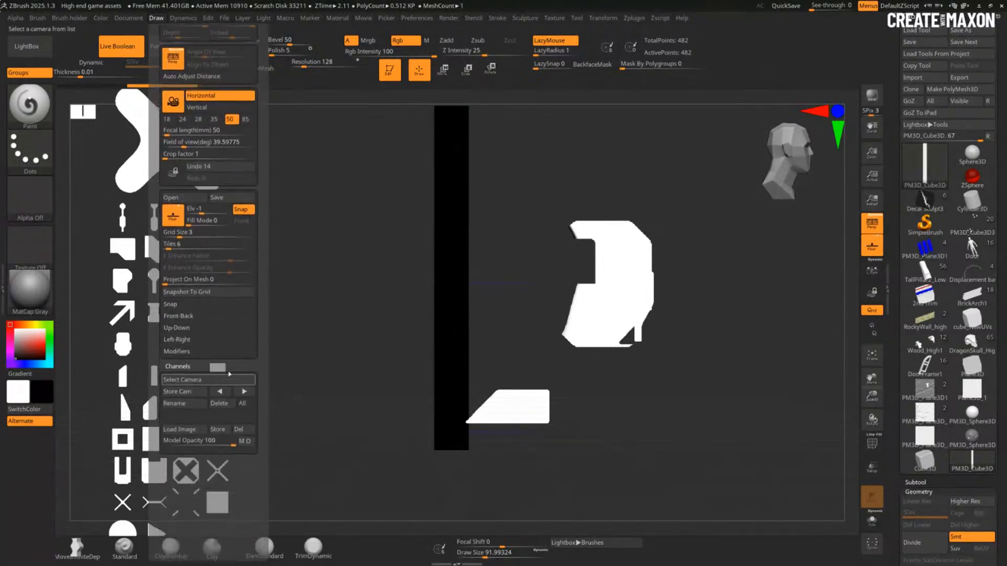
left_click(192, 394)
key("Return")
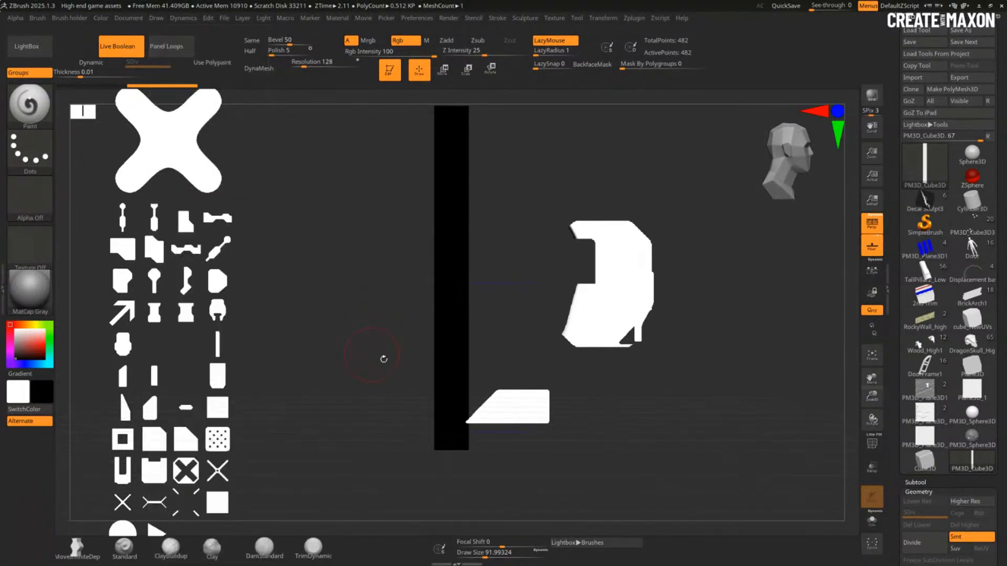
left_click(157, 18)
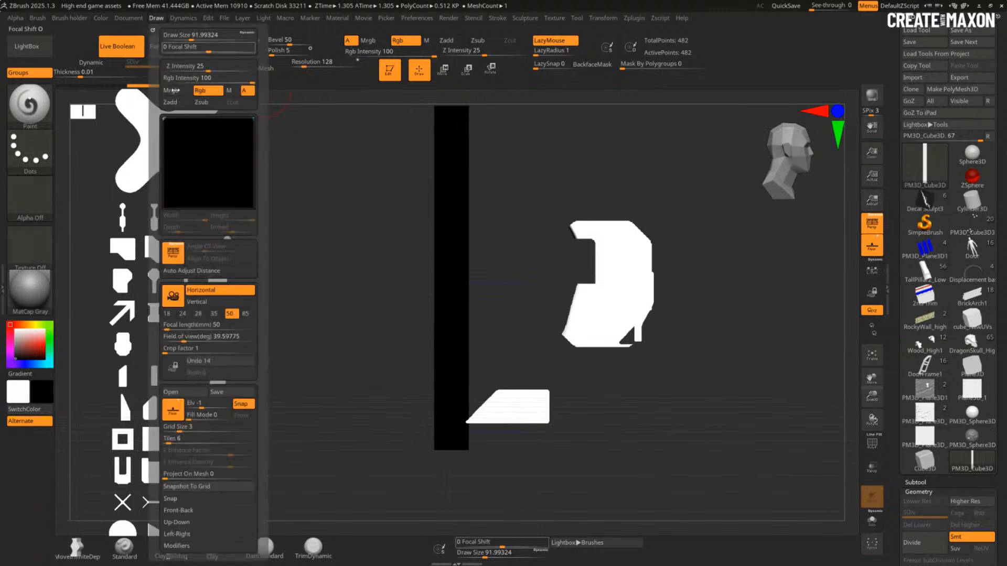
scroll(222, 367, "down", 5)
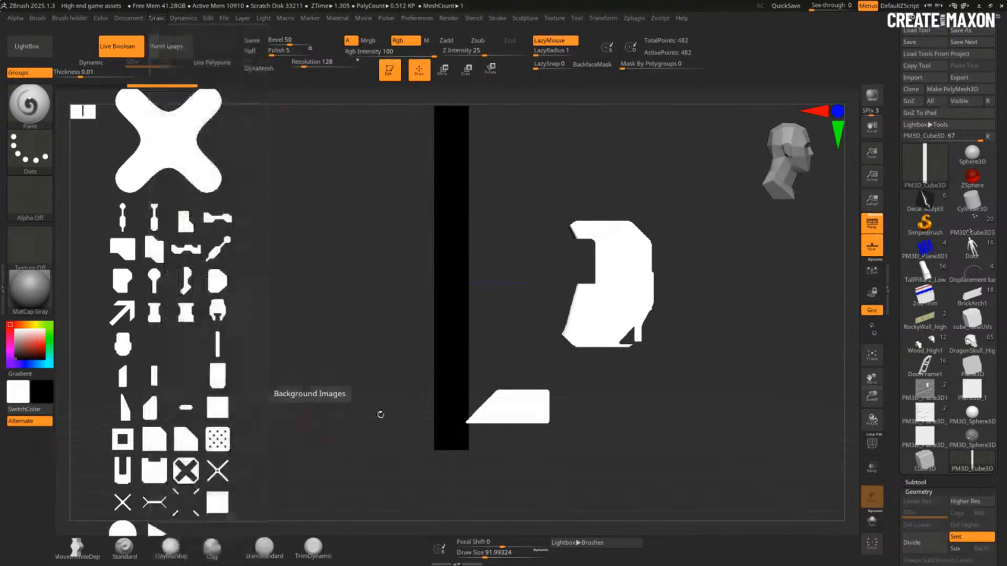
mouse_move(604, 423)
left_mouse_down()
mouse_move(586, 429)
mouse_move(603, 425)
left_mouse_up()
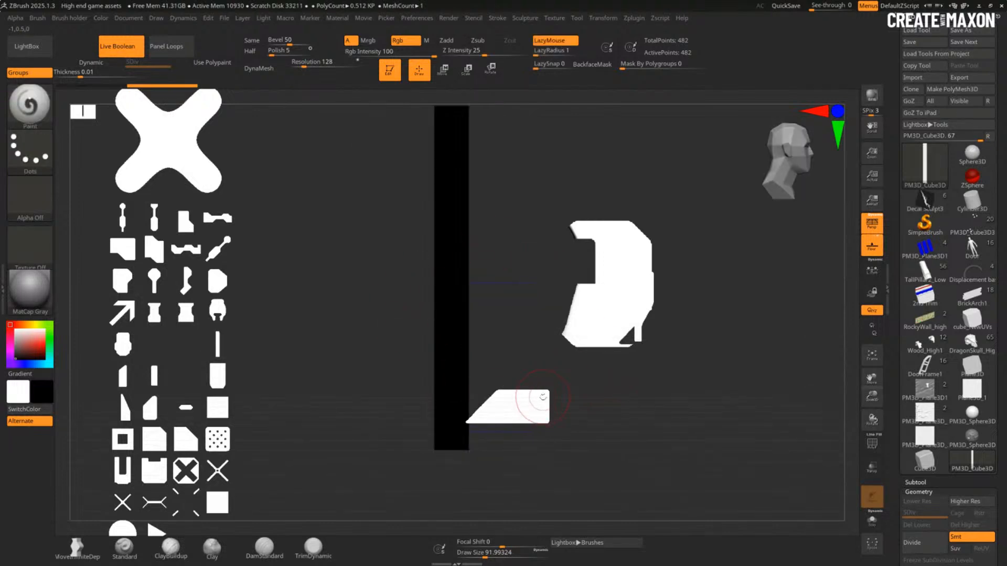
Step: Return to Spotlight editing, swap the main and secondary colours, and move the stepped bar clear of the notched shape
key("shift+z")
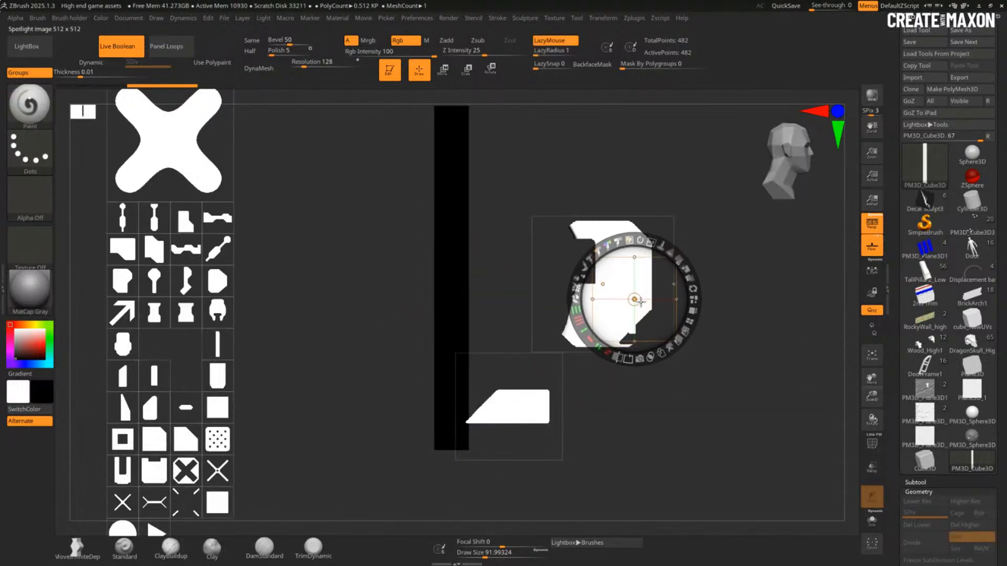
key("v")
left_click_drag(641, 295, 755, 294)
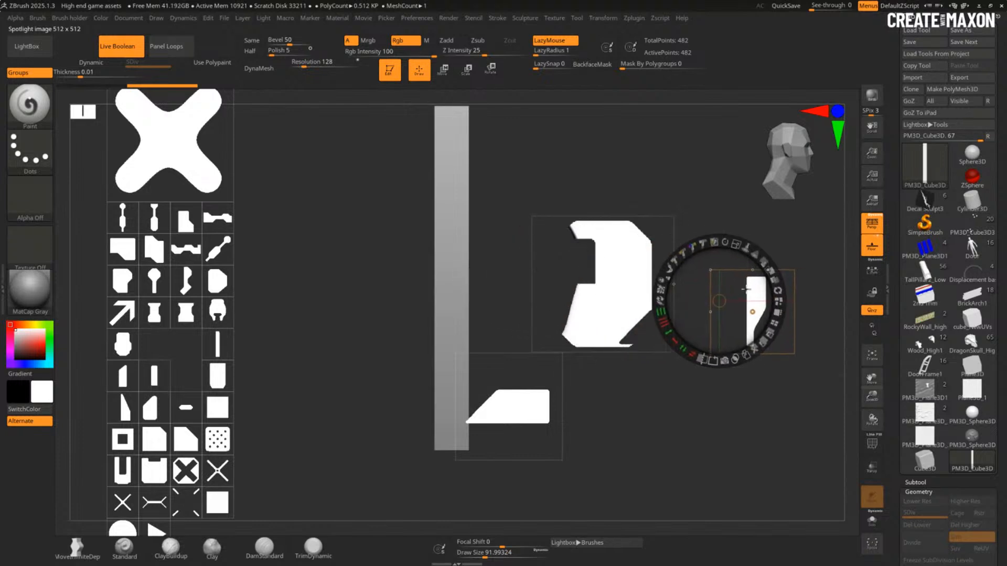
Step: Rotate the notched Spotlight shape half a turn and place it over the upper end of the upright slab
left_click(598, 287)
left_click(603, 285)
left_click_drag(623, 261, 534, 229)
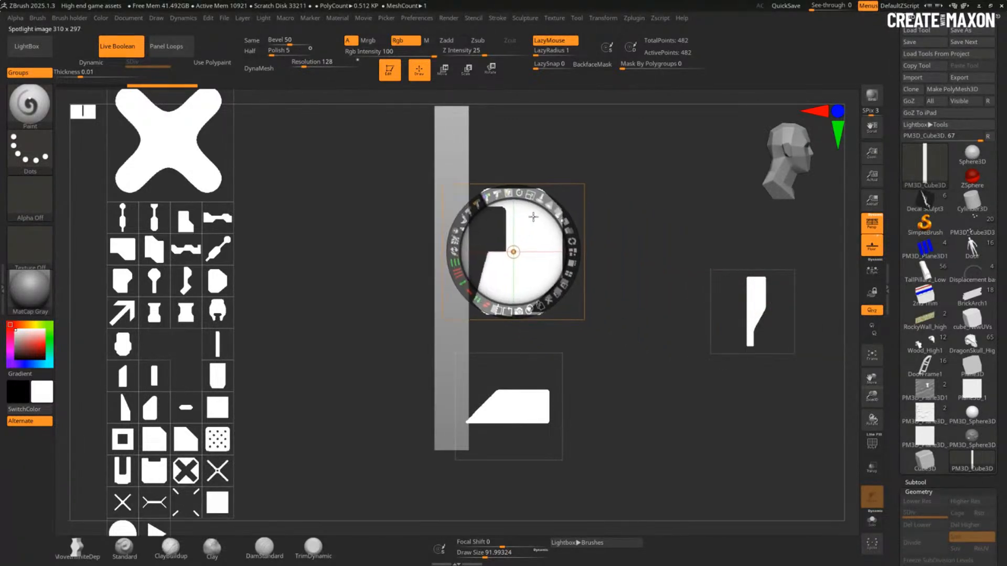
left_click_drag(520, 192, 505, 323)
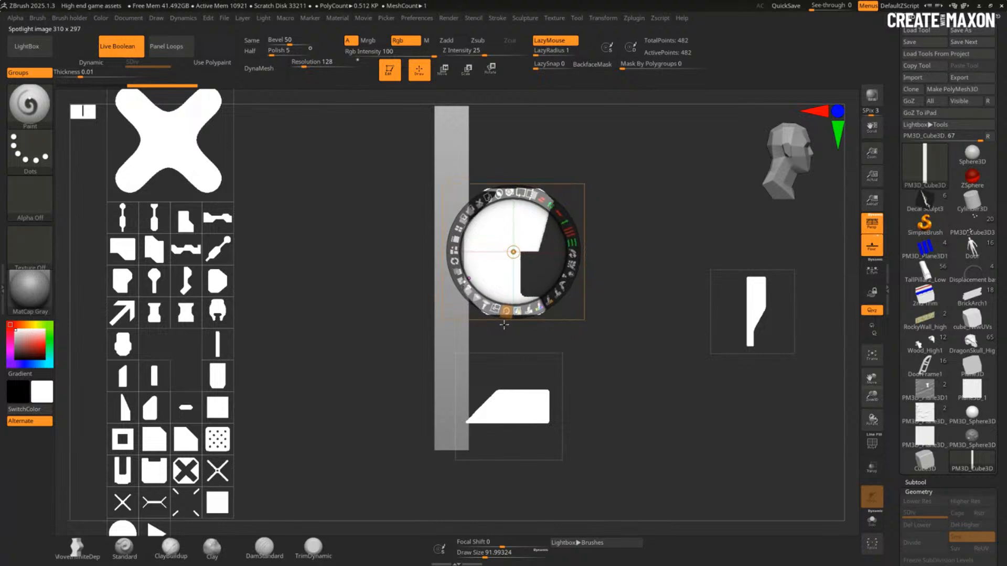
left_click_drag(504, 281, 496, 192)
left_click_drag(507, 119, 476, 119)
left_click_drag(500, 191, 476, 170)
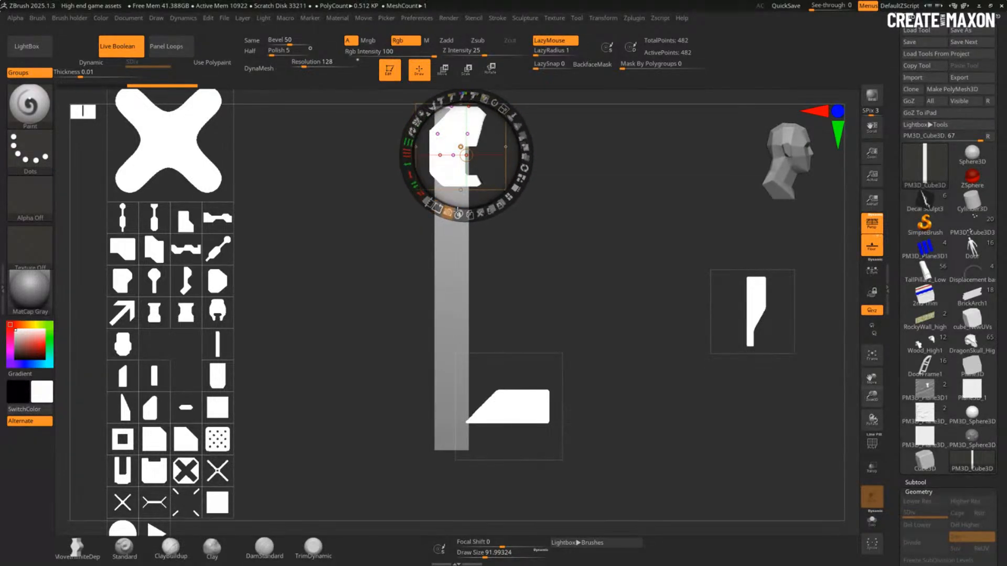
Step: Convert the placed shape into a 3D mesh, leave Spotlight, and show the polygon wireframe on the moulding
left_click(499, 204)
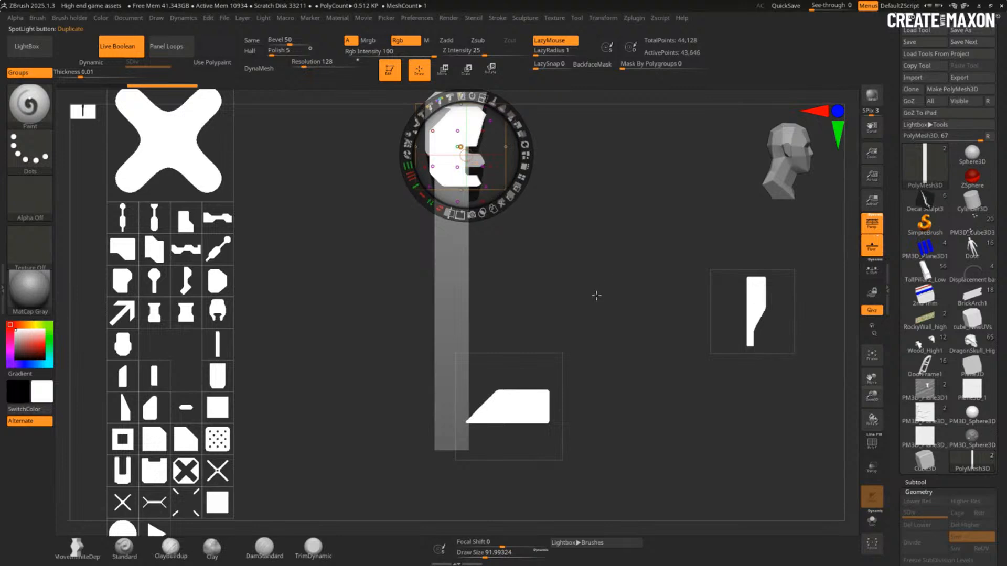
key("shift+z")
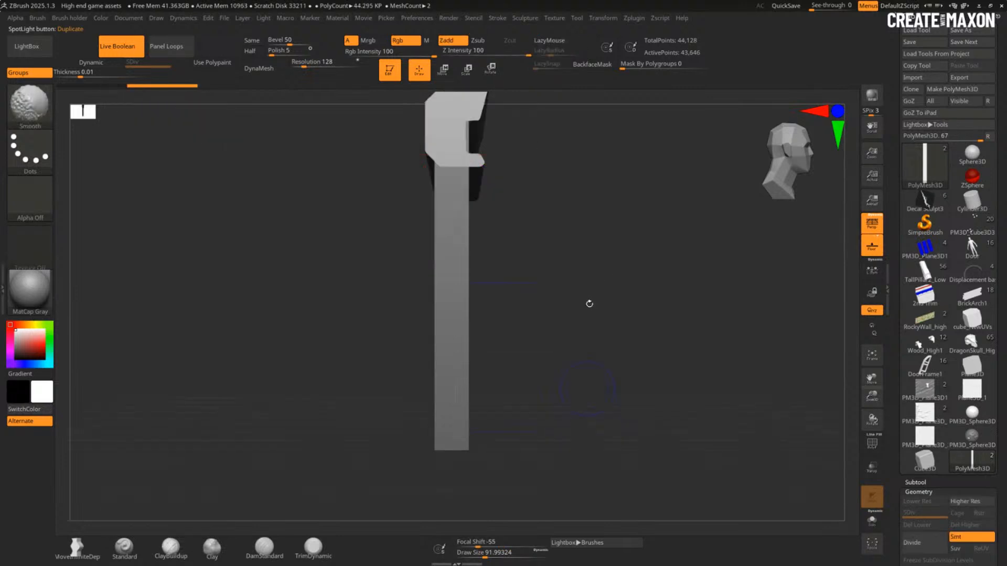
left_click_drag(591, 303, 637, 382)
key("shift+f")
left_click_drag(553, 259, 540, 472, "alt")
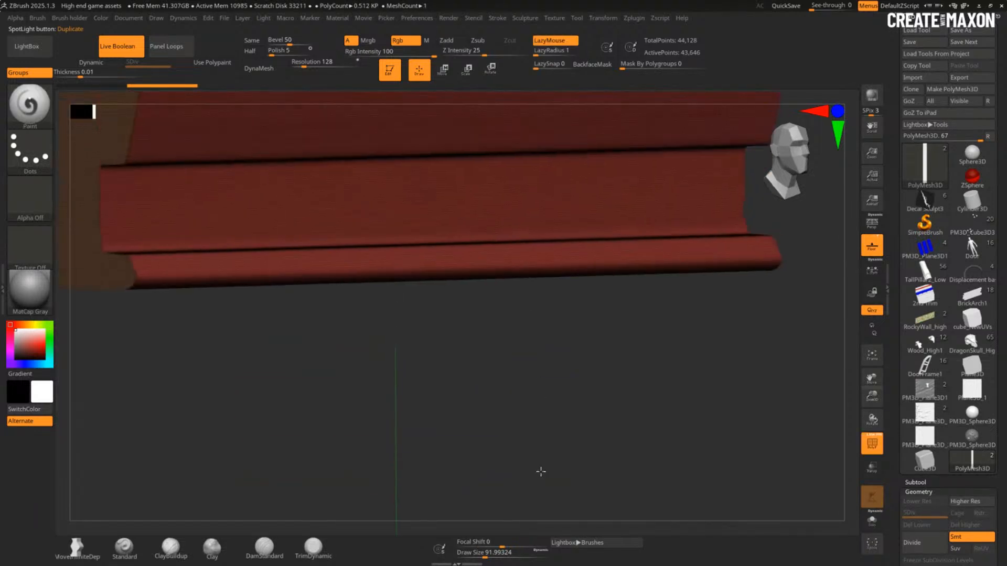
mouse_move(463, 312)
left_mouse_down("alt")
mouse_move(445, 430)
mouse_move(451, 475)
left_mouse_up("alt")
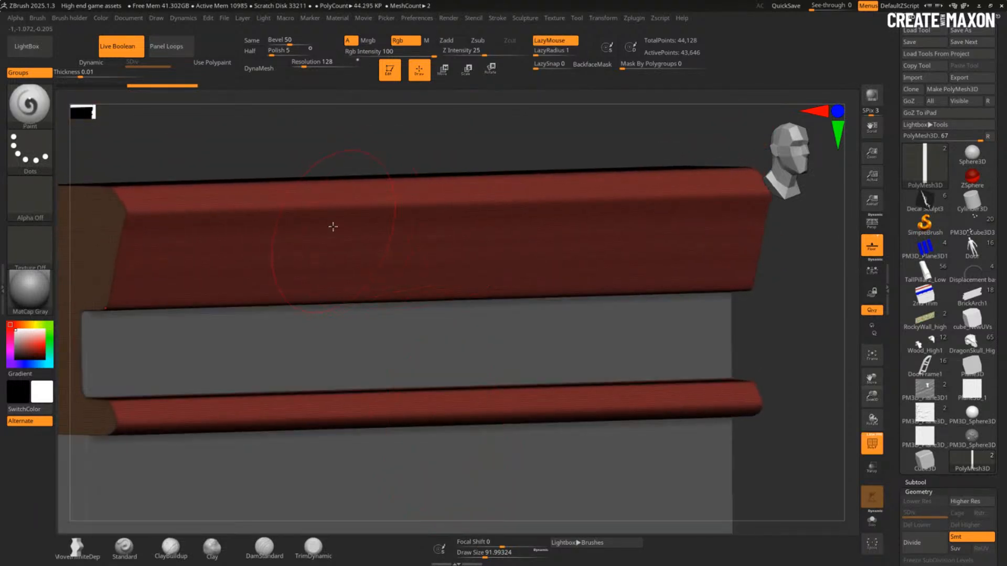
Step: Switch to the ZModeler brush and examine how it targets the moulding's polygons and edge loops
key("b")
key("z")
key("m")
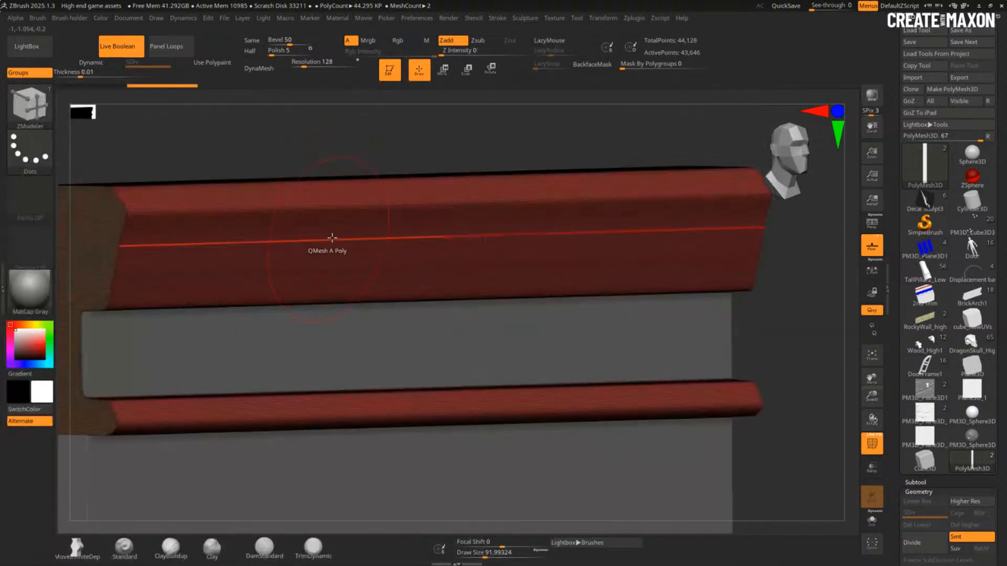
left_click_drag(782, 342, 512, 293, "alt")
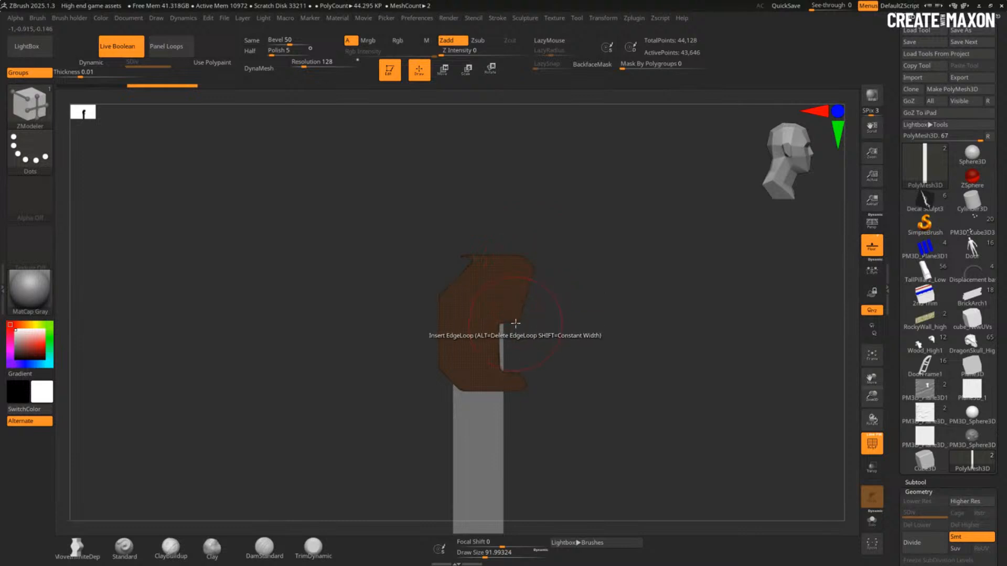
Step: Choose the ClipCurve brush and try clipping the moulding's upper front edge from the side view
left_click(37, 107, "ctrl+shift")
left_click(149, 118)
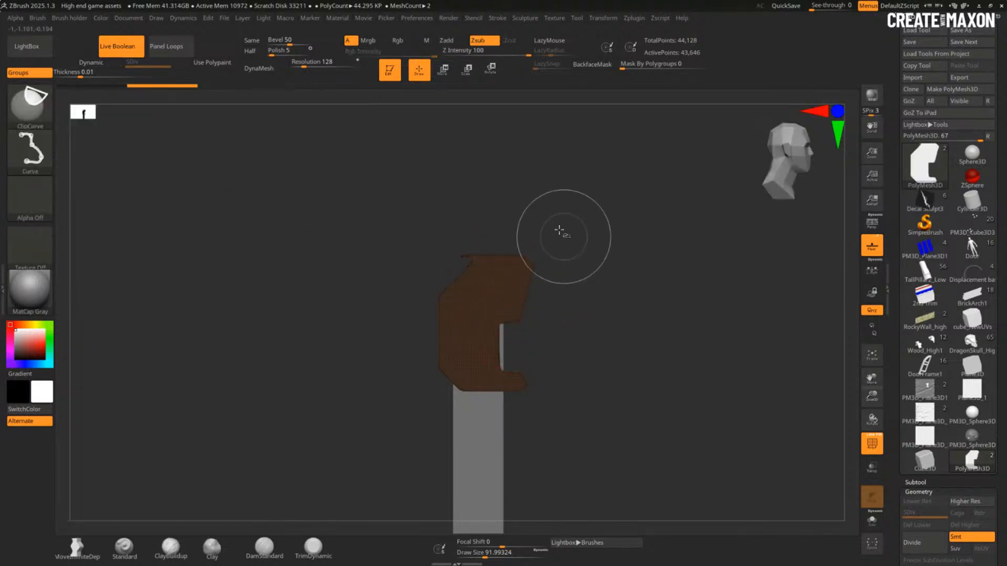
mouse_move(522, 236)
left_mouse_down("ctrl+shift")
mouse_move(515, 348)
mouse_move(506, 347)
left_mouse_up("ctrl+shift")
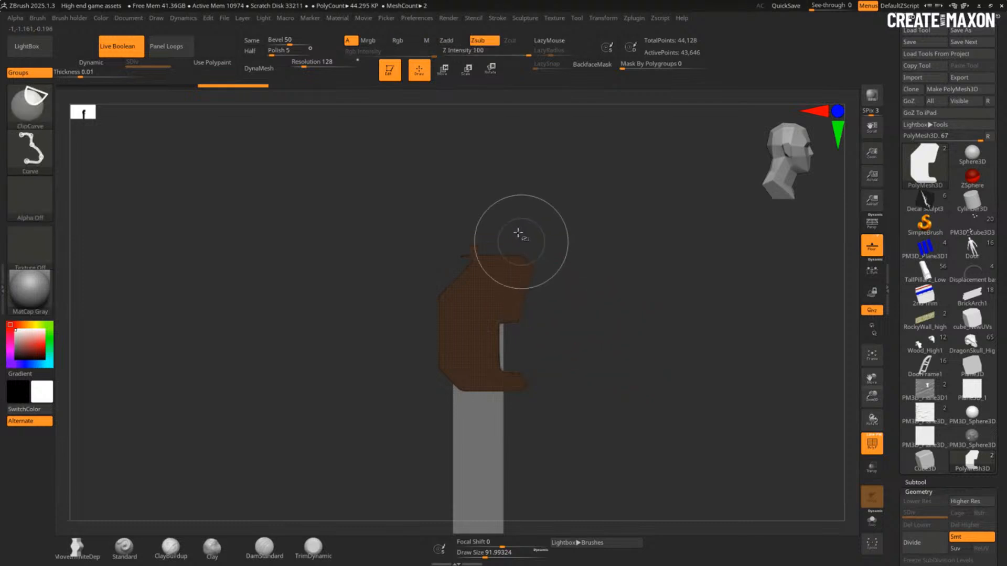
mouse_move(520, 235)
left_mouse_down("ctrl+shift")
mouse_move(560, 298)
mouse_move(546, 299)
mouse_move(585, 297)
left_mouse_up("ctrl+shift")
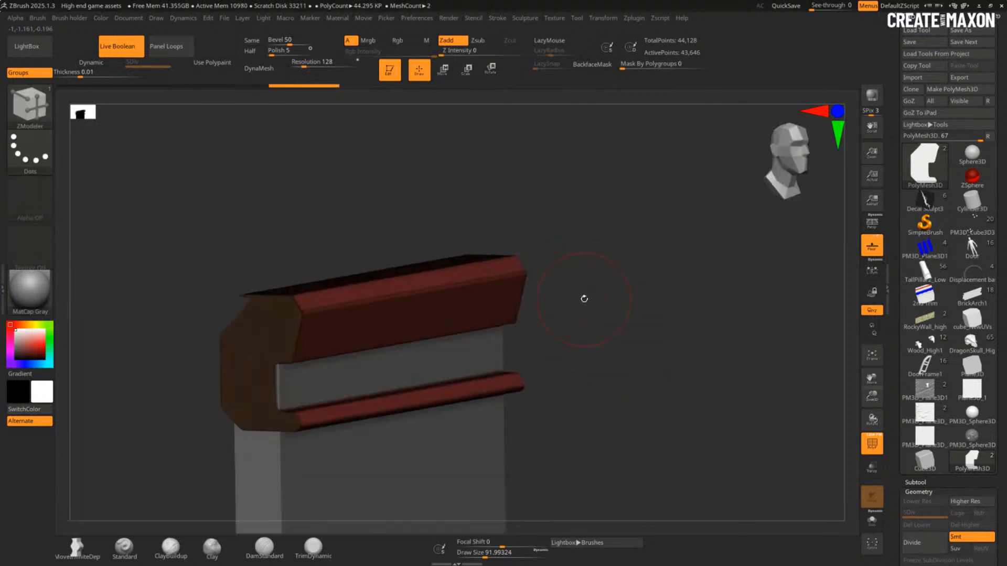
key("ctrl+shift")
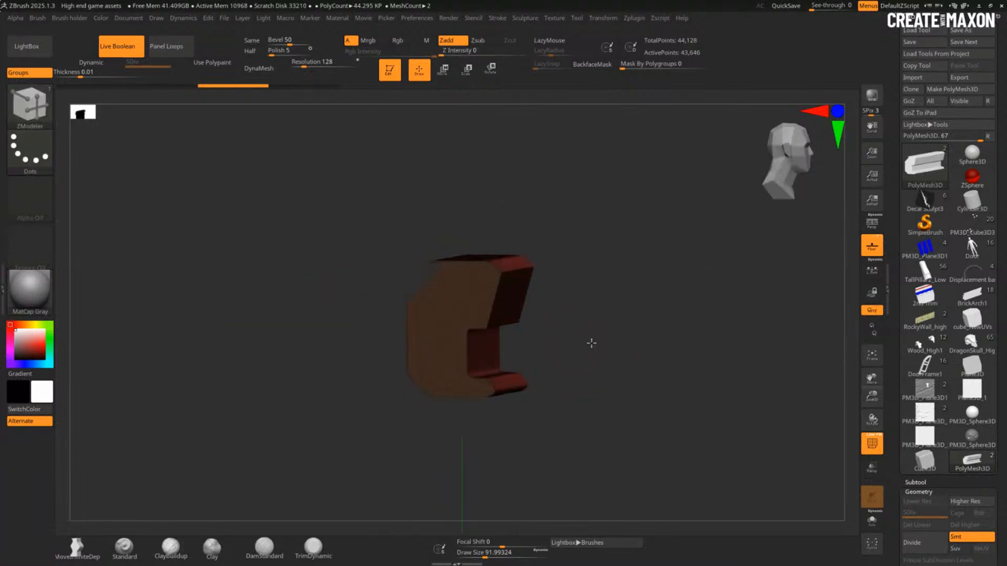
Step: Try clipping the moulding's upper front corner, inner notch and lower lip with ClipCurve, and undo the clips
mouse_move(513, 231)
left_mouse_down("ctrl+shift")
mouse_move(548, 309)
mouse_move(546, 296)
left_mouse_up("ctrl+shift")
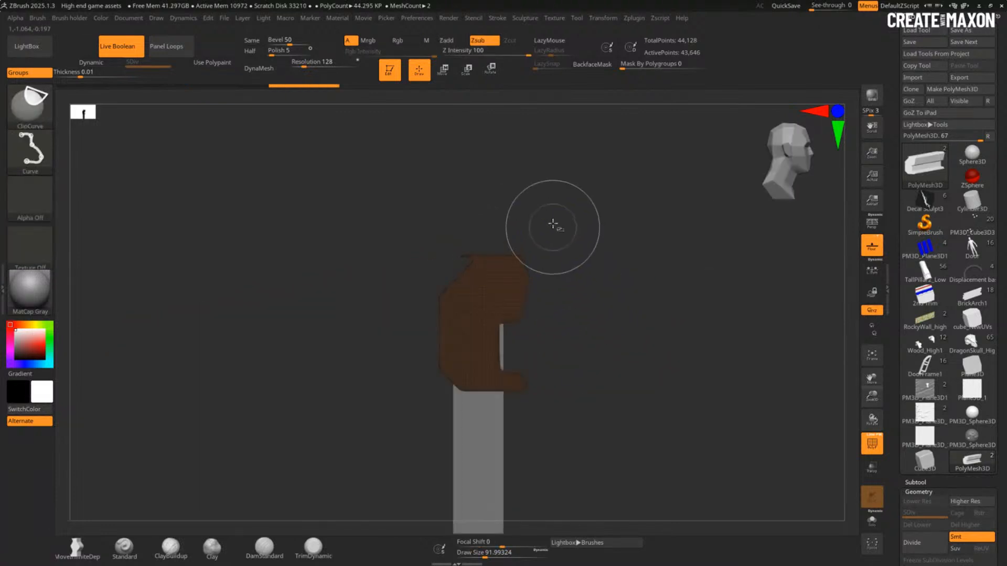
mouse_move(553, 227)
left_mouse_down("ctrl+shift")
mouse_move(518, 373)
mouse_move(511, 350)
left_mouse_up("ctrl+shift")
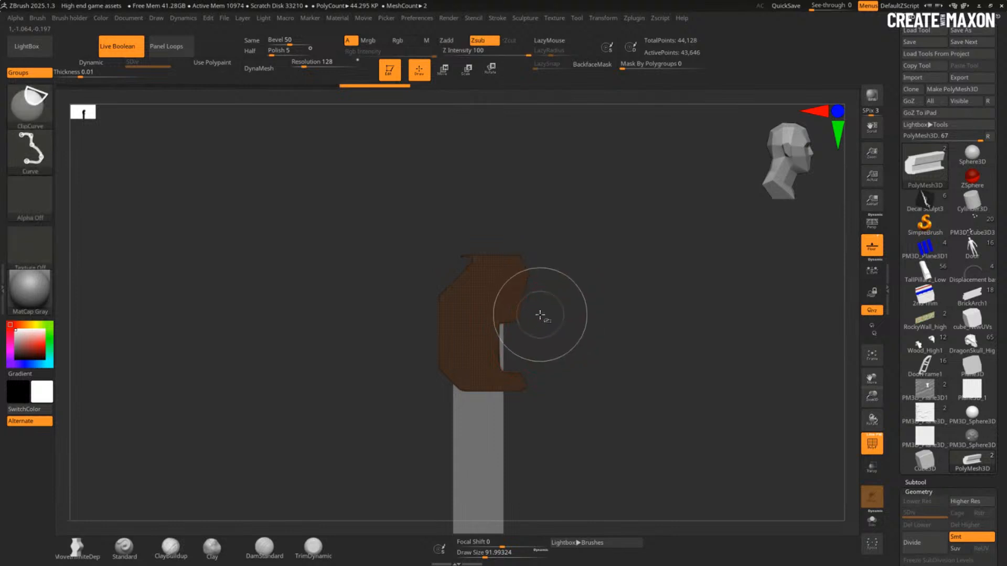
left_click_drag(540, 316, 501, 321, "ctrl+shift")
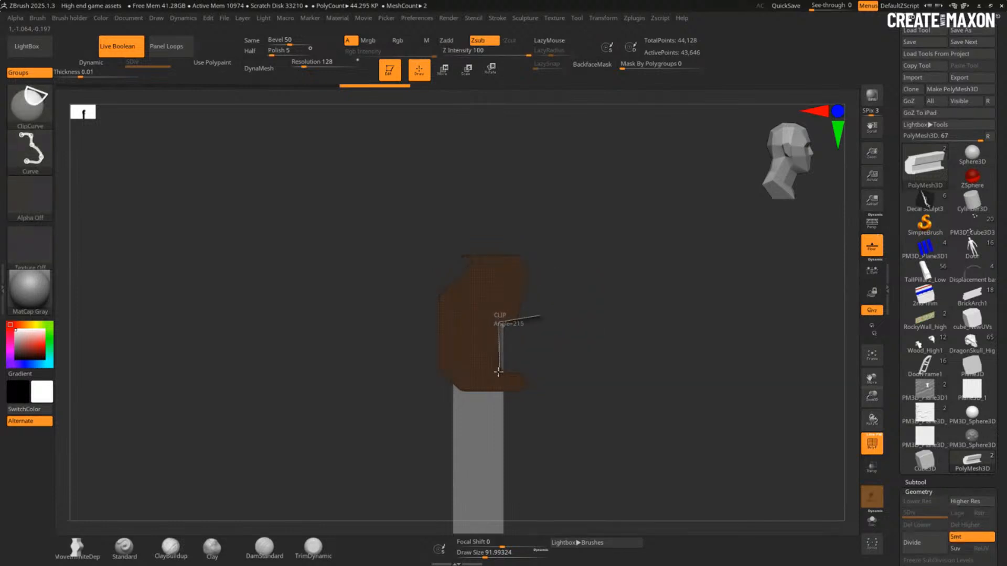
mouse_move(499, 368)
left_mouse_down("ctrl+shift")
mouse_move(522, 362)
mouse_move(520, 431)
left_mouse_up("ctrl+shift")
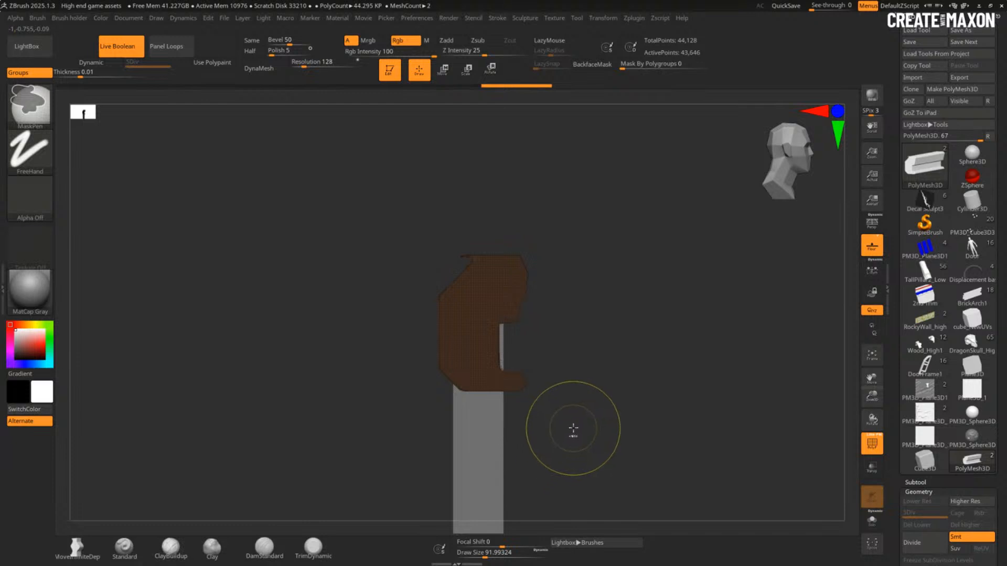
key("ctrl+z")
Step: Bring back Spotlight, move the notched shape beside the moulding's upper front, narrow it slightly, and turn it with its opening facing down
key("shift+z")
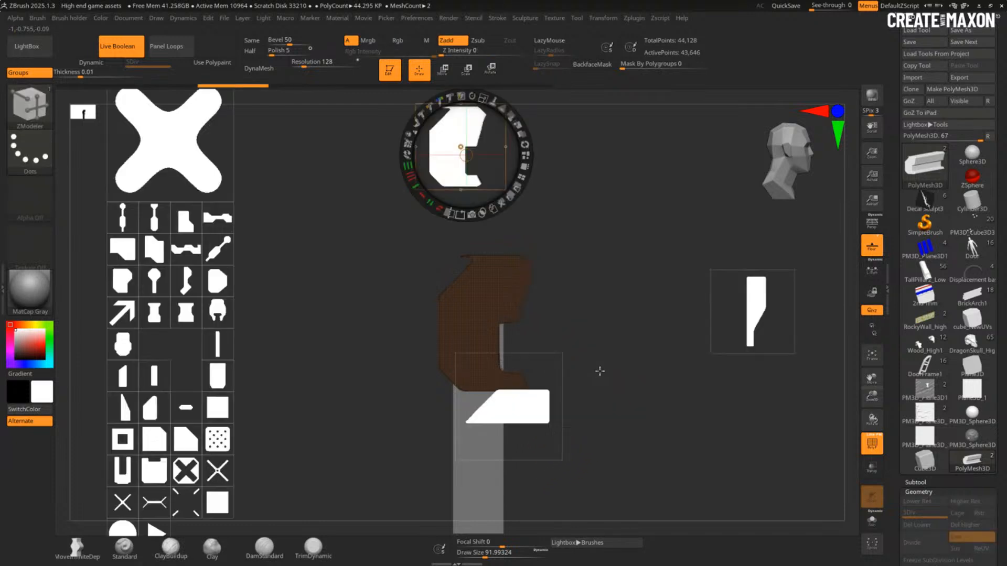
left_click_drag(468, 158, 570, 289)
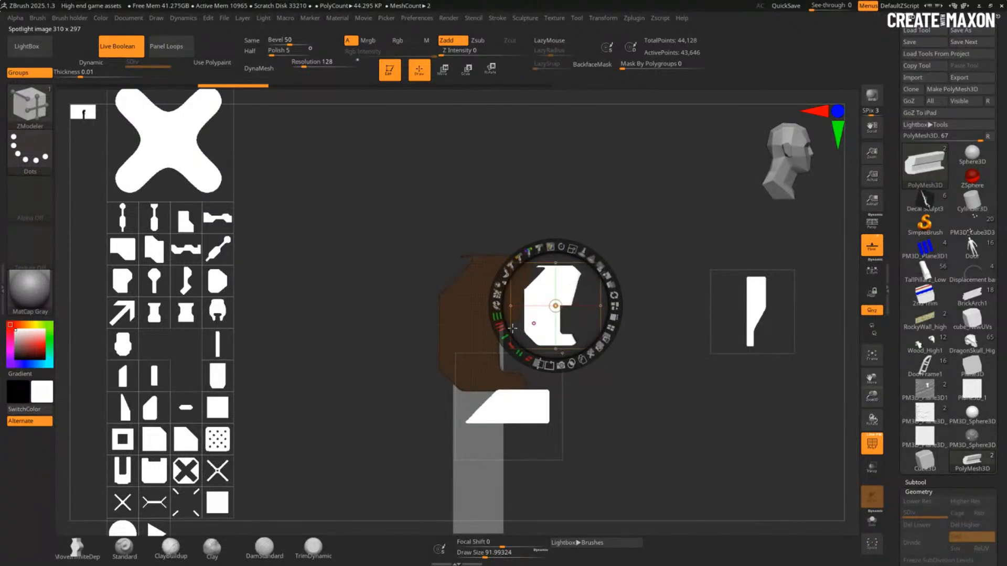
left_click_drag(523, 349, 510, 345)
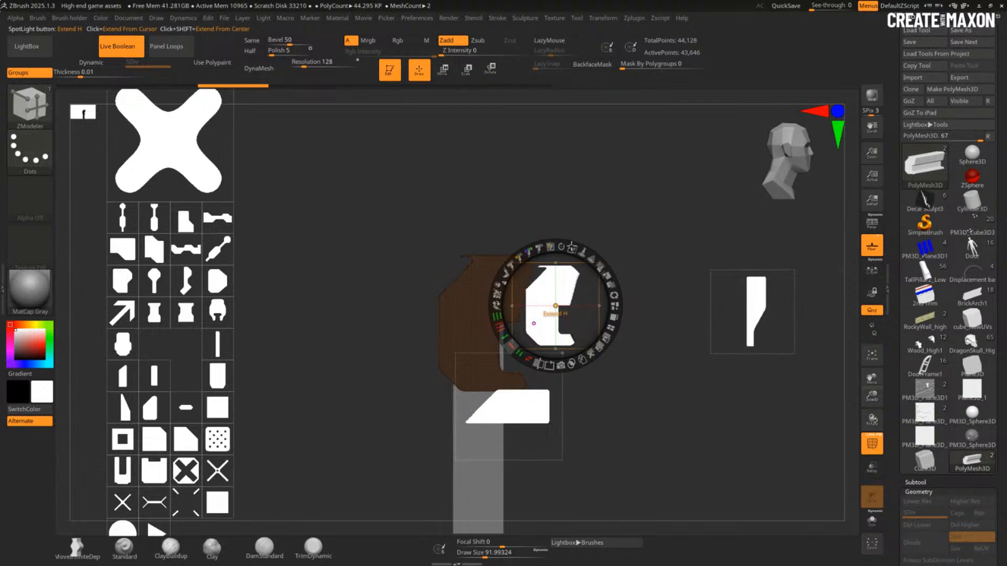
left_click_drag(562, 246, 568, 304)
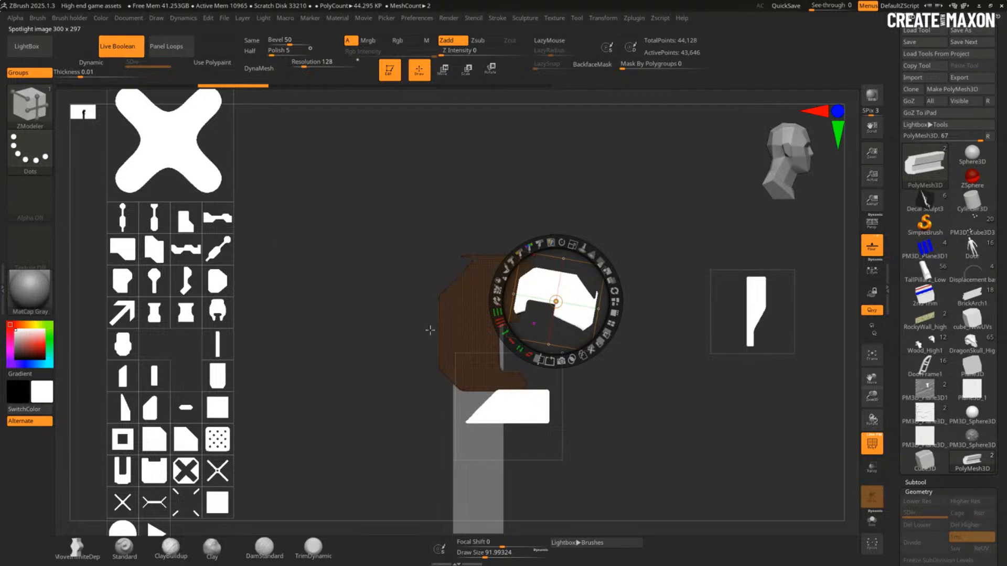
Step: Create a subtractive 3D mesh from the turned shape, then hide Spotlight and the wireframe to inspect the cut groove
left_click(562, 361)
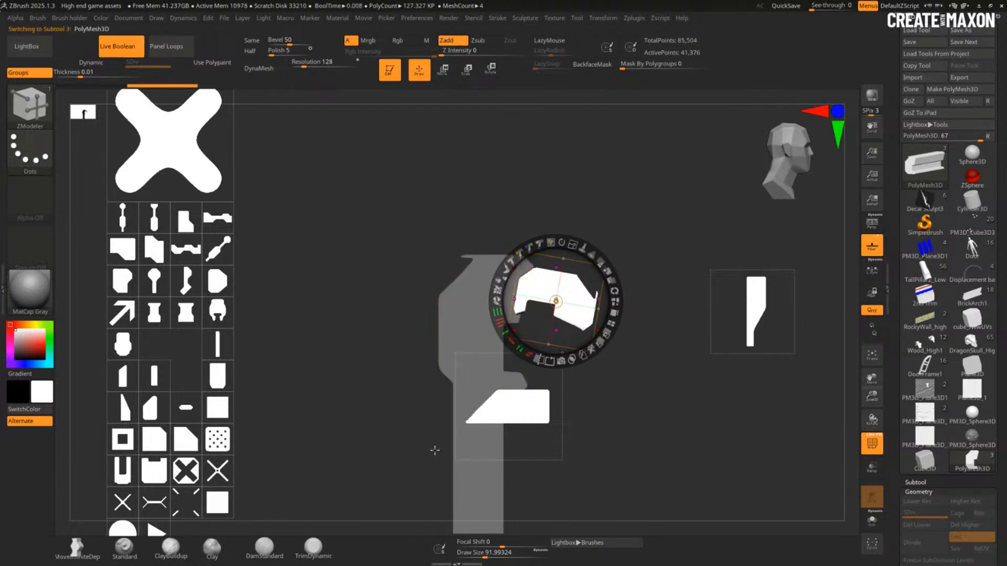
key("shift+z")
key("shift+f")
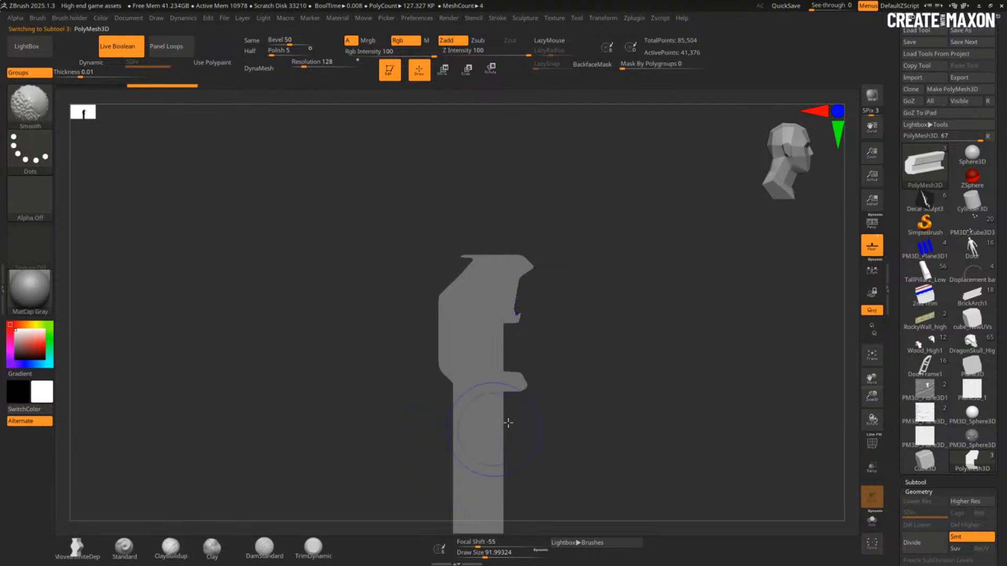
left_click_drag(597, 400, 573, 407)
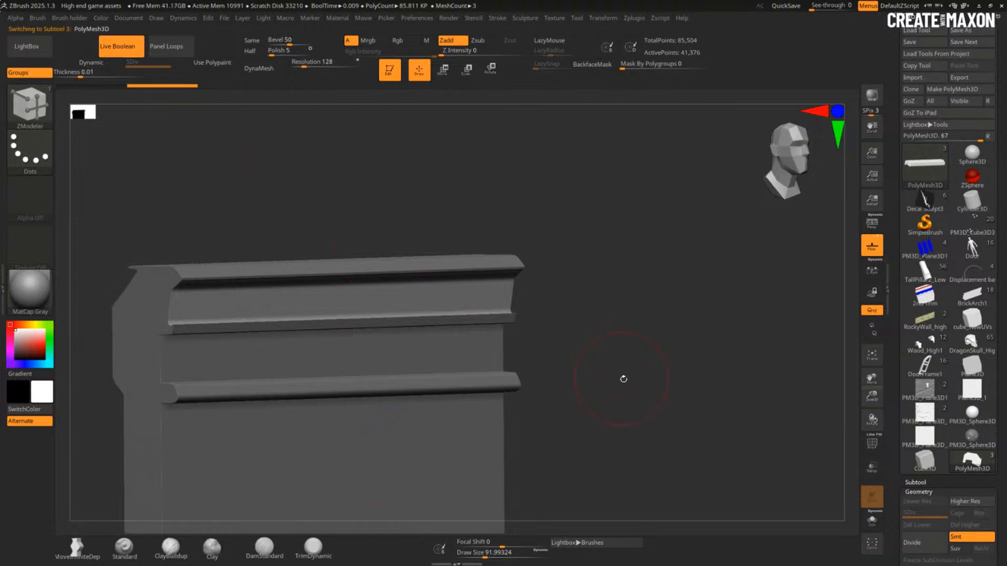
left_click_drag(623, 375, 641, 379)
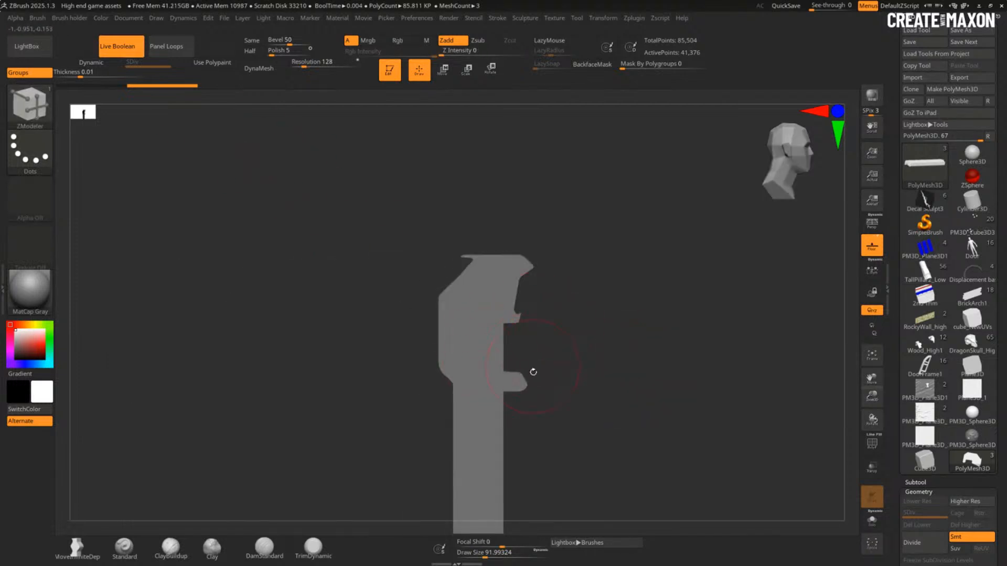
Step: Move the subtractive mesh into the moulding's front face, stretch it slightly, and shift it back outward for a shallower groove
key("w")
left_click_drag(509, 293, 496, 304)
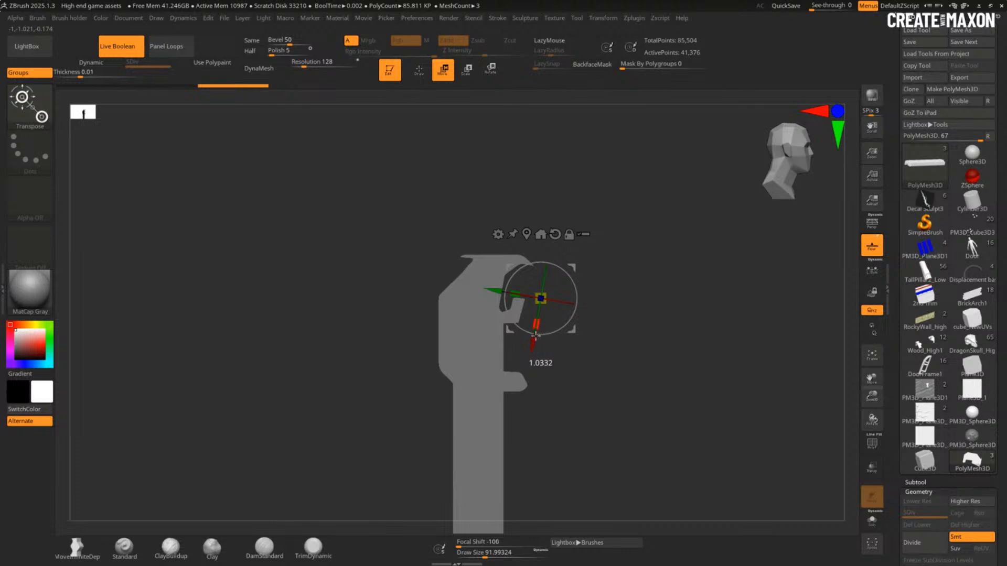
left_click_drag(494, 291, 512, 294)
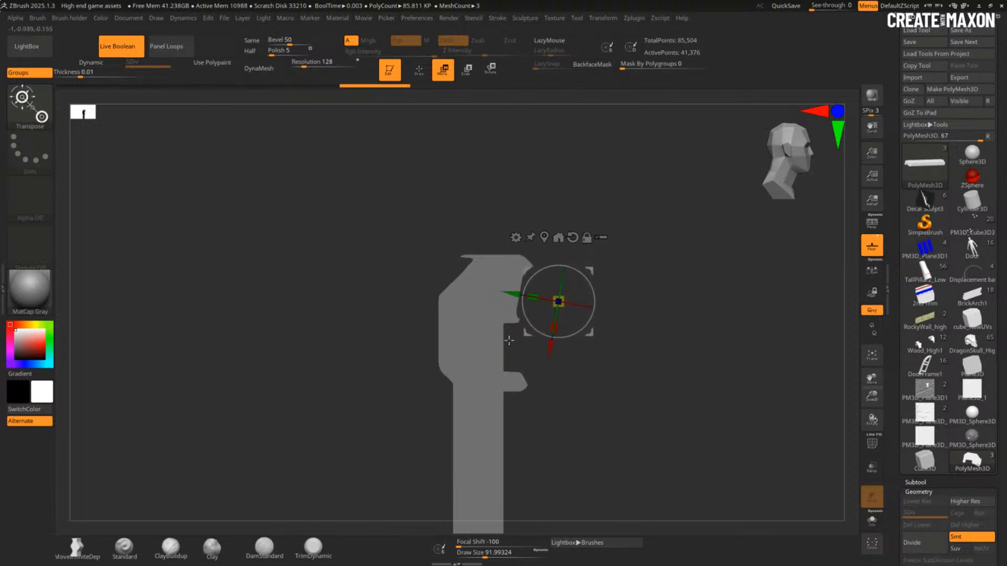
left_click_drag(682, 389, 586, 422)
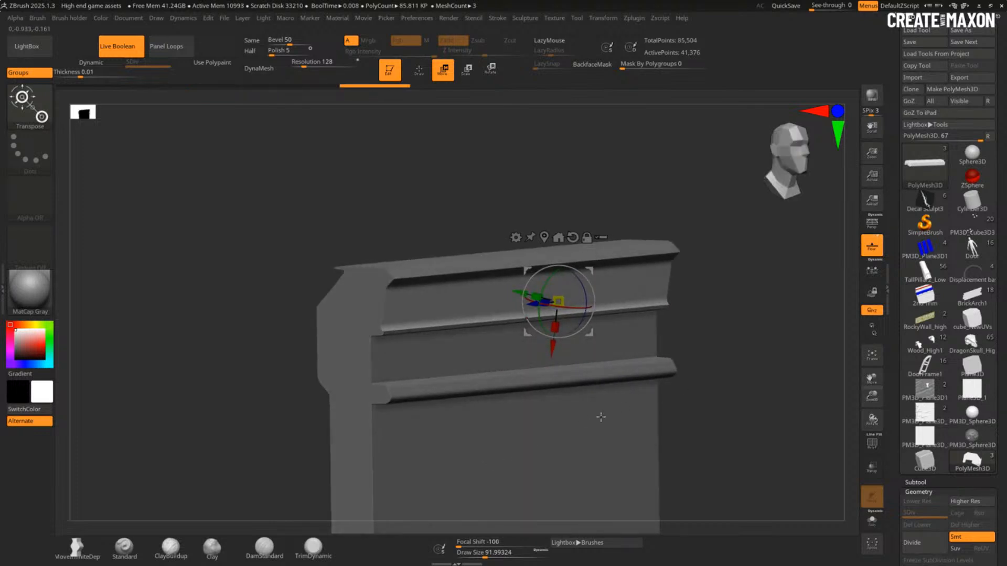
Step: Rotate the subtractive mesh by 10 degrees in side view and shift it about 0.014 units away from the moulding
left_click_drag(731, 381, 738, 382, "shift")
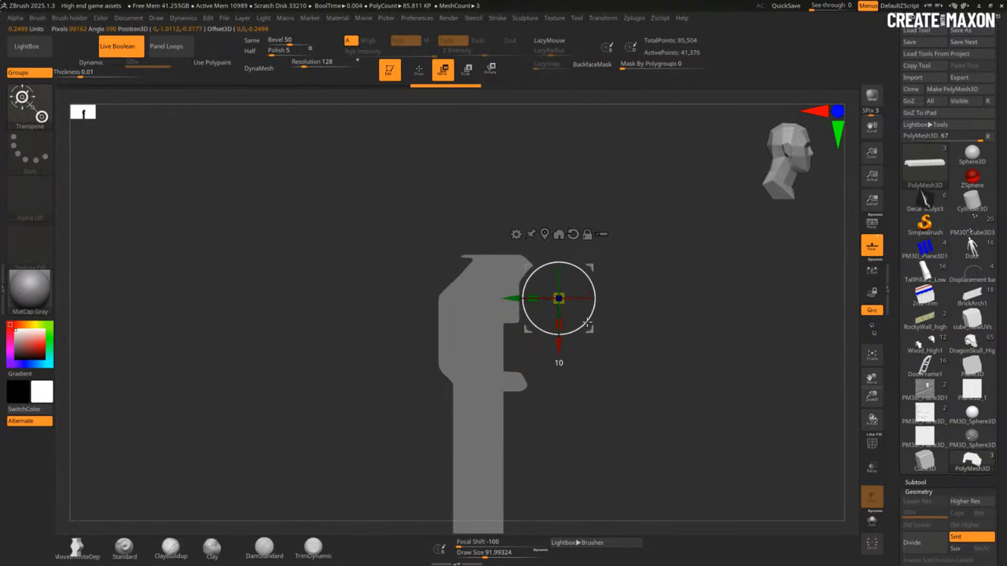
left_click_drag(591, 322, 592, 318)
left_click_drag(511, 299, 514, 299)
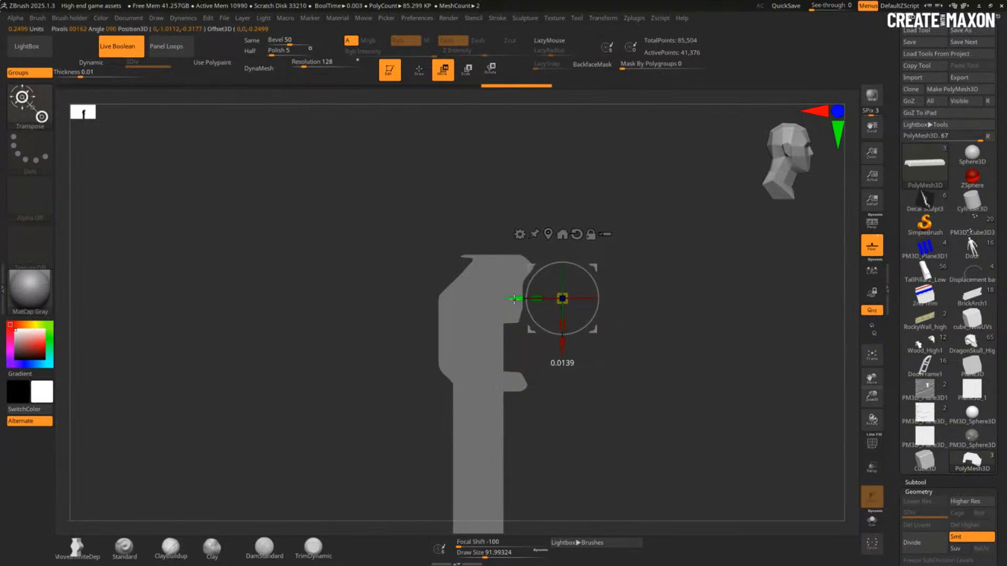
Step: Isolate the wall mesh with its wireframe shown and assign the two upper rows of its front faces to their own polygroup
key("q")
mouse_move(596, 368)
left_mouse_down()
mouse_move(636, 370)
mouse_move(336, 428)
left_mouse_up()
left_click_drag(230, 446, 304, 415)
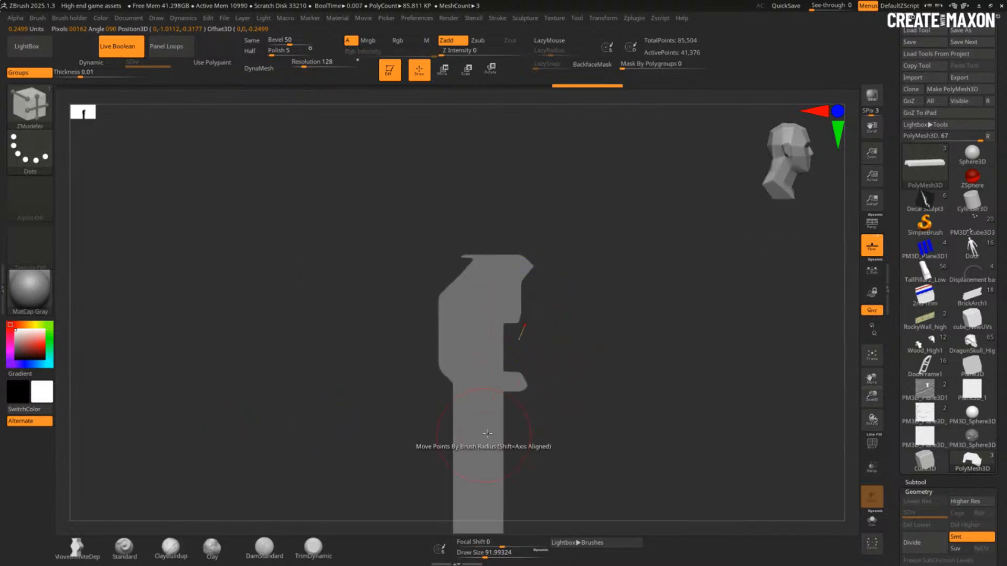
left_click_drag(622, 431, 544, 424)
left_click(379, 429, "alt")
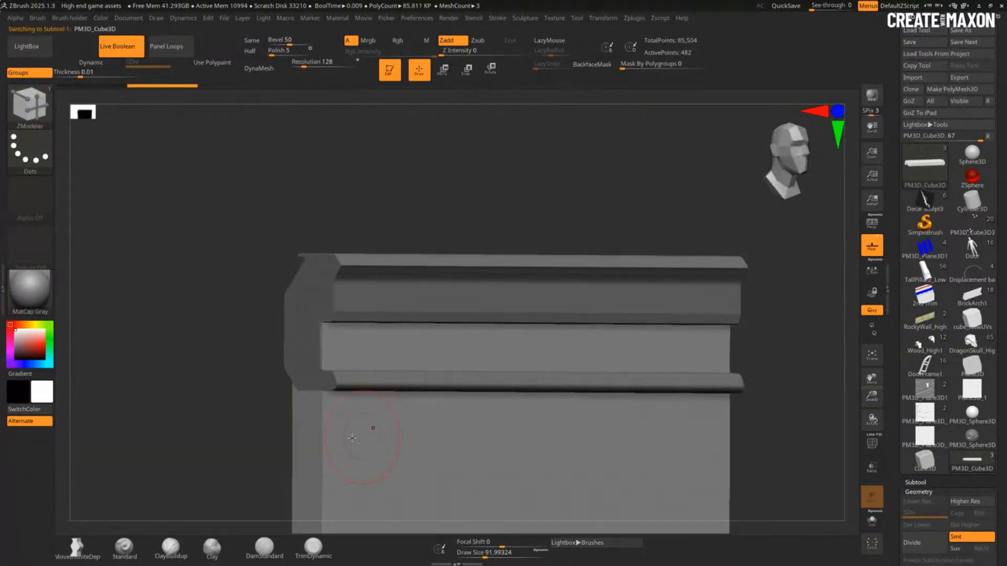
left_click_drag(280, 443, 308, 409)
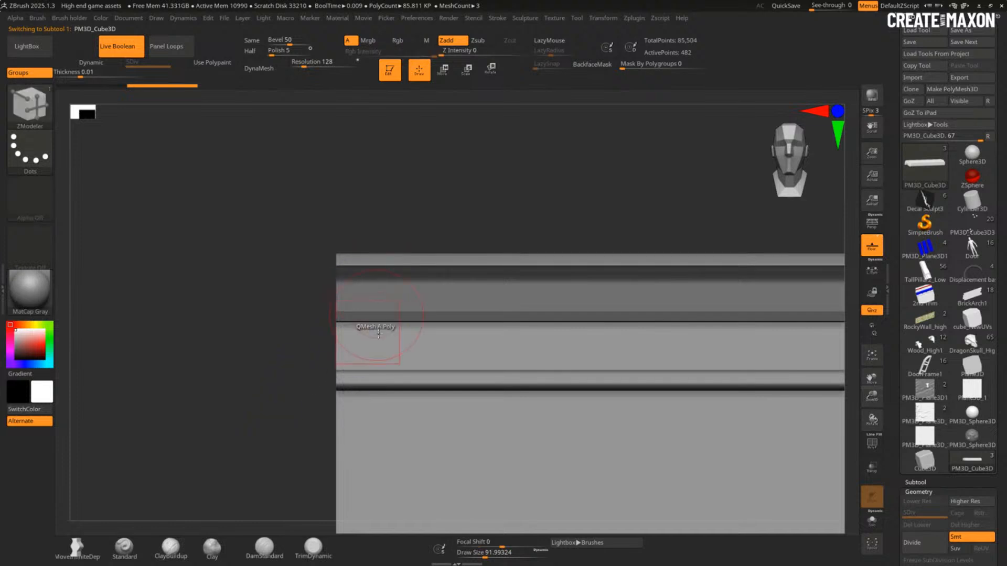
left_click_drag(290, 367, 288, 344, "alt")
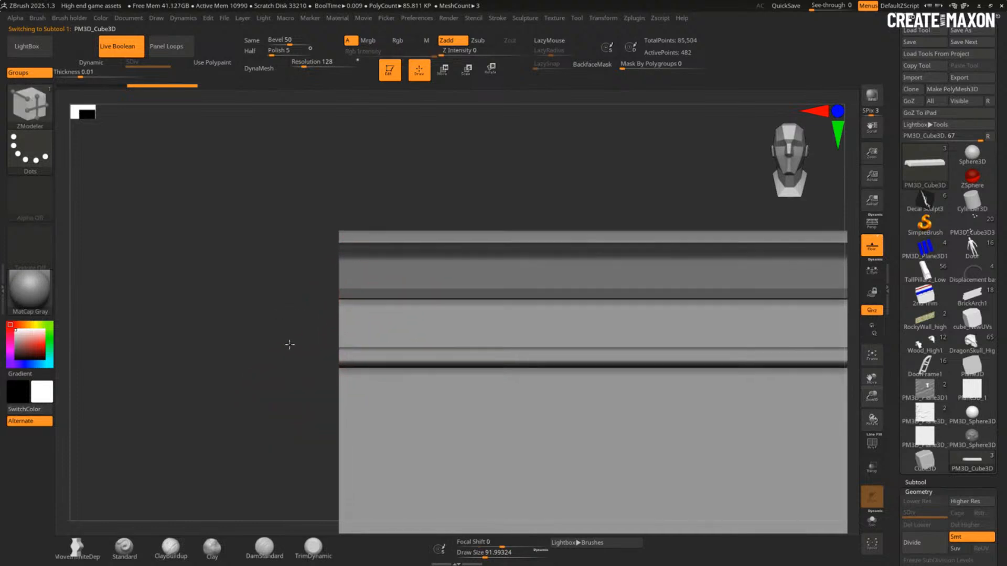
left_click_drag(289, 399, 317, 360, "alt")
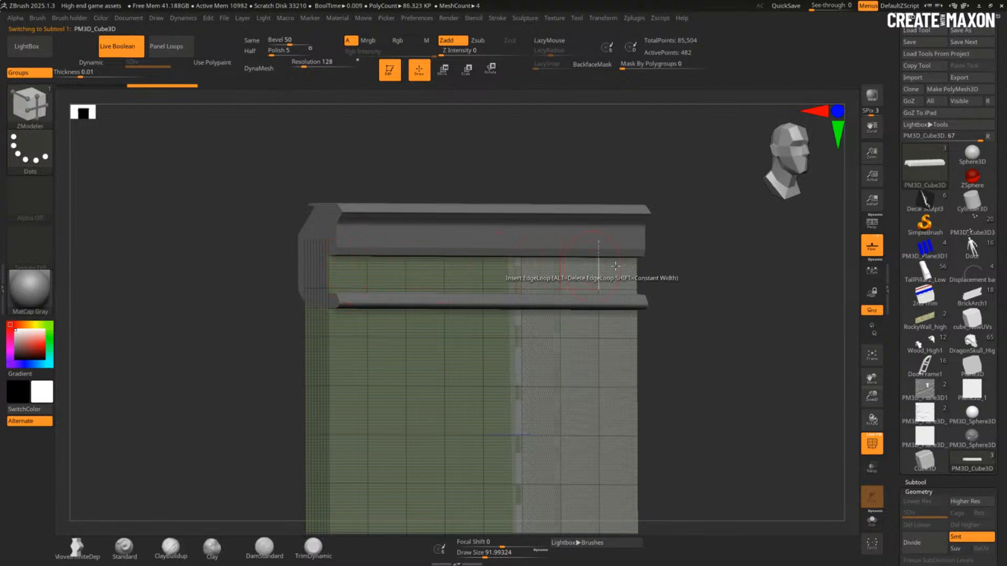
left_click_drag(714, 318, 658, 305)
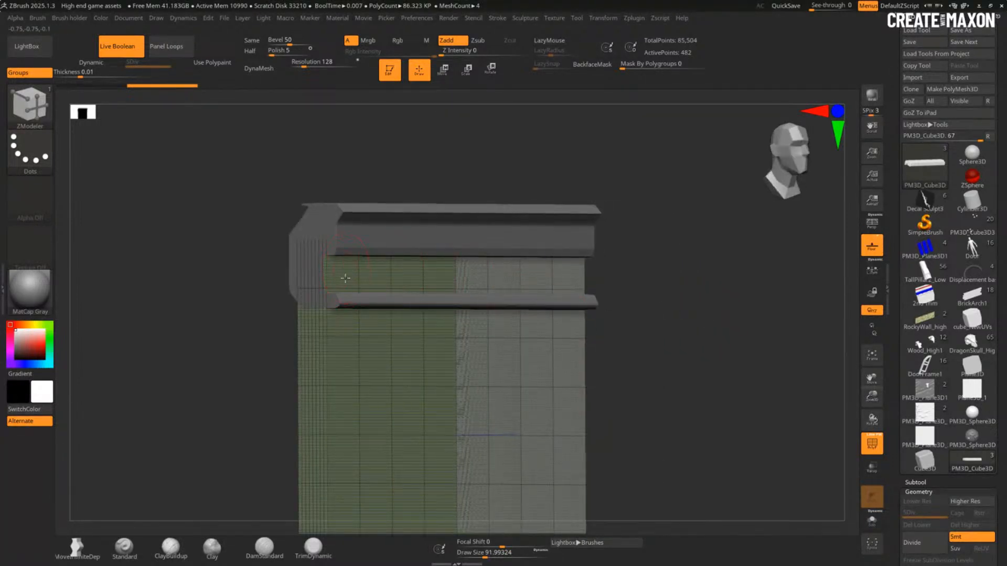
key("alt+s")
mouse_move(344, 252)
left_mouse_down("alt")
mouse_move(357, 312)
mouse_move(562, 288)
mouse_move(396, 265)
mouse_move(373, 273)
left_mouse_up("alt")
Step: Set ZModeler's QMesh target to Polygroup Island and extrude the wall's upper front faces slightly outward
key("space")
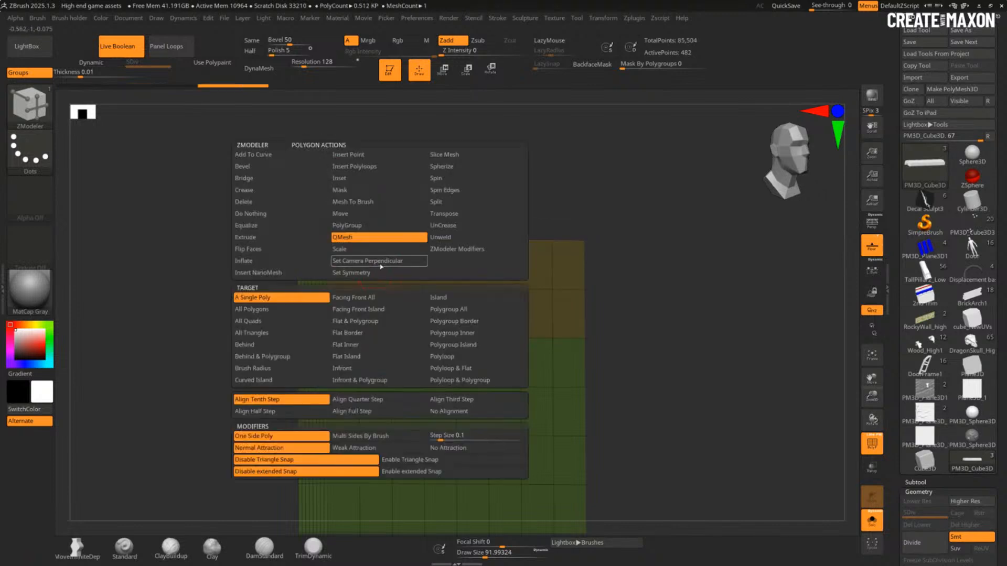
left_click(454, 345)
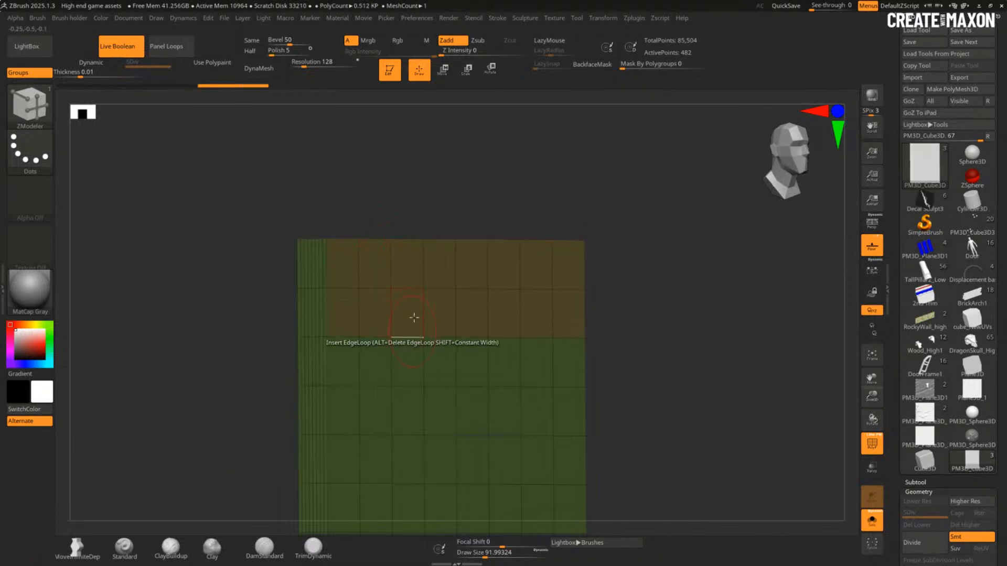
left_click_drag(411, 262, 442, 277)
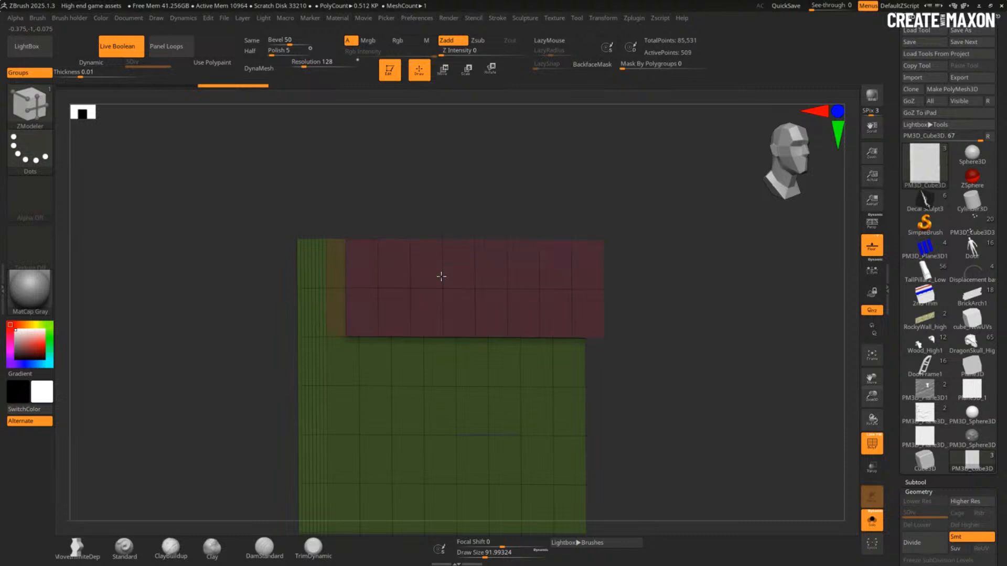
Step: Isolate the extruded front faces, invert the visibility, and split the hidden faces into a separate subtool
key("ctrl+shift")
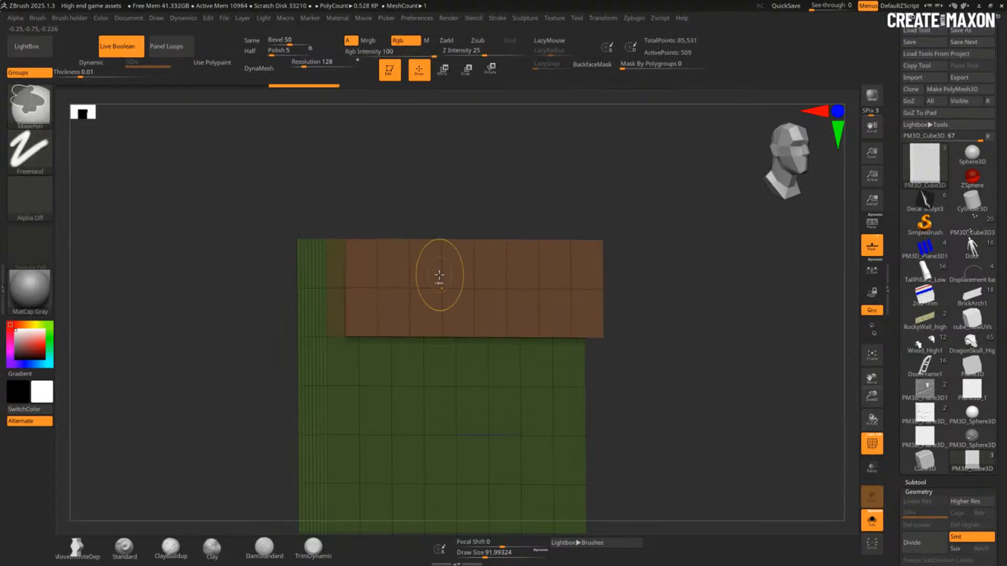
left_click(443, 288, "ctrl+shift")
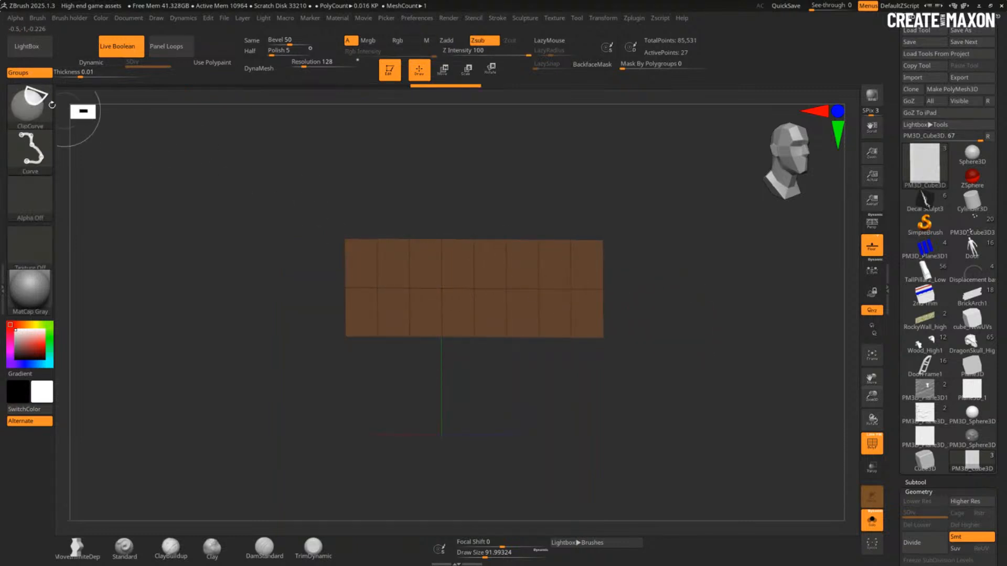
left_click(30, 105, "ctrl+shift")
left_click(329, 113, "ctrl+shift")
left_click_drag(717, 295, 698, 308, "ctrl+shift")
key("2")
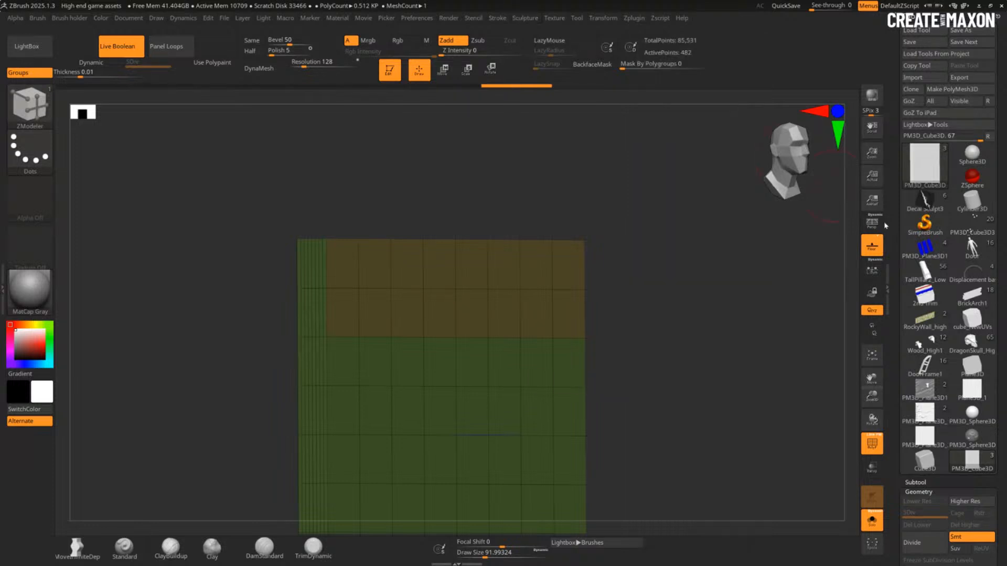
left_click_drag(895, 301, 880, 206)
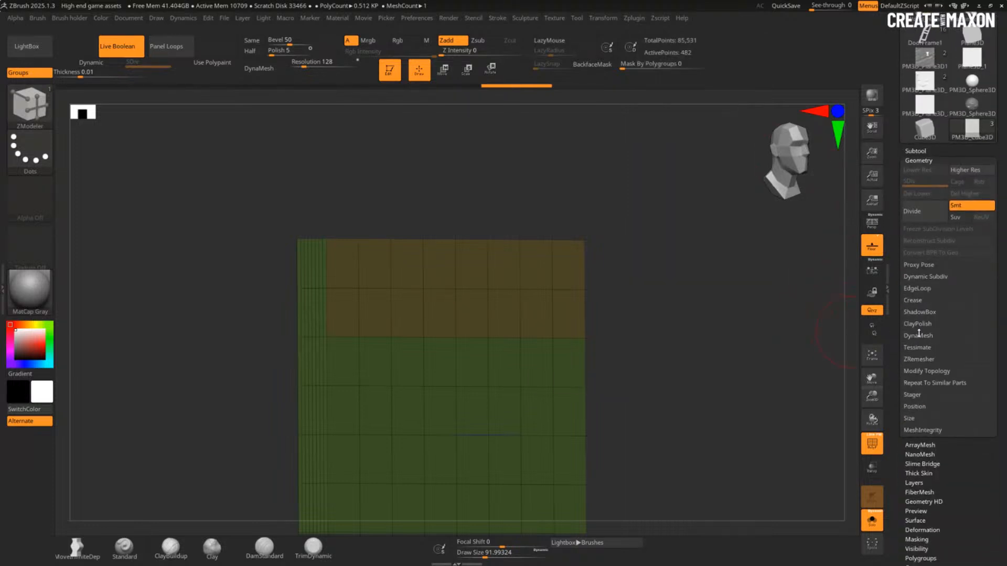
left_click(916, 151)
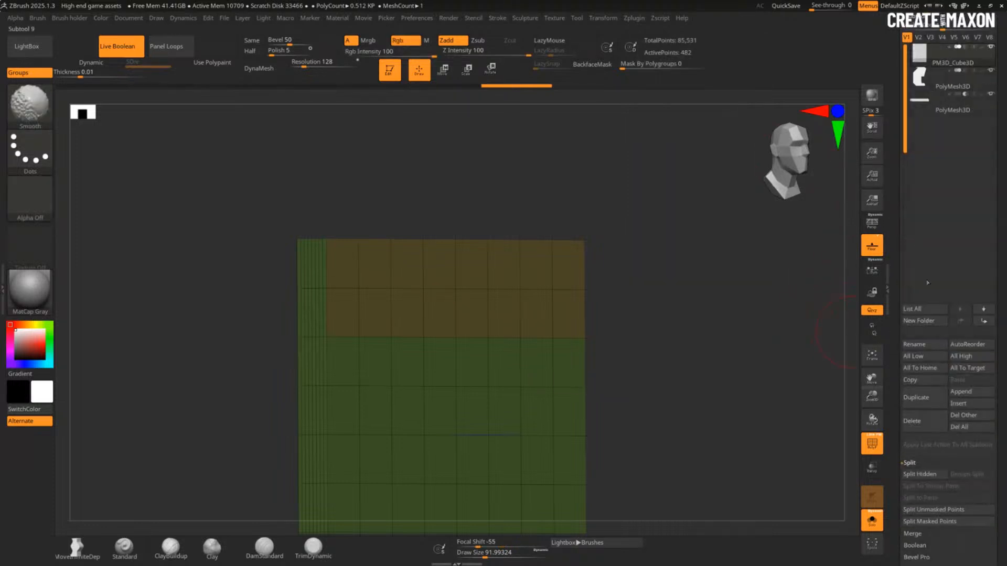
left_click(925, 388)
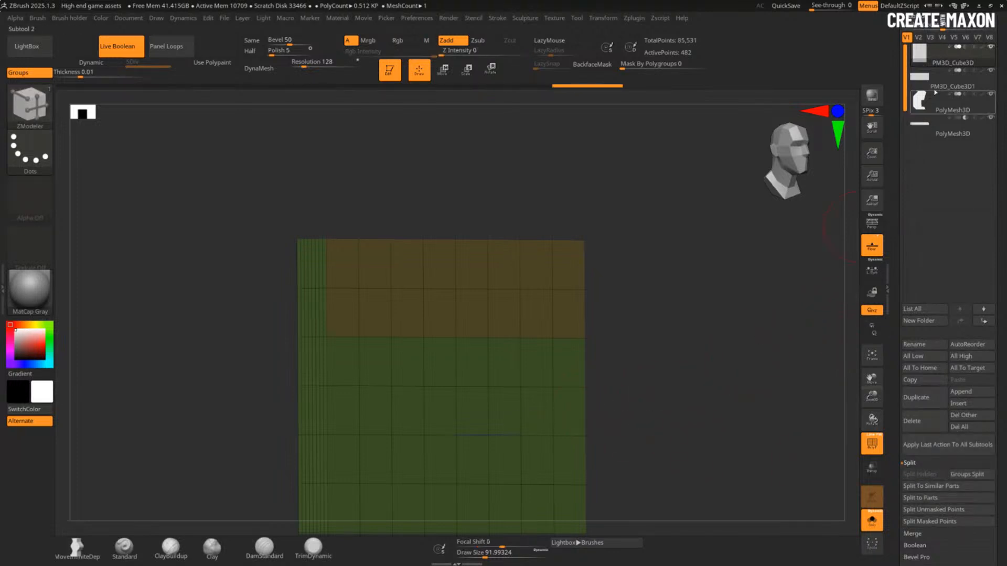
Step: QMesh the split-off faces into a thick block and shift the block slightly back through the wall
left_click(936, 91)
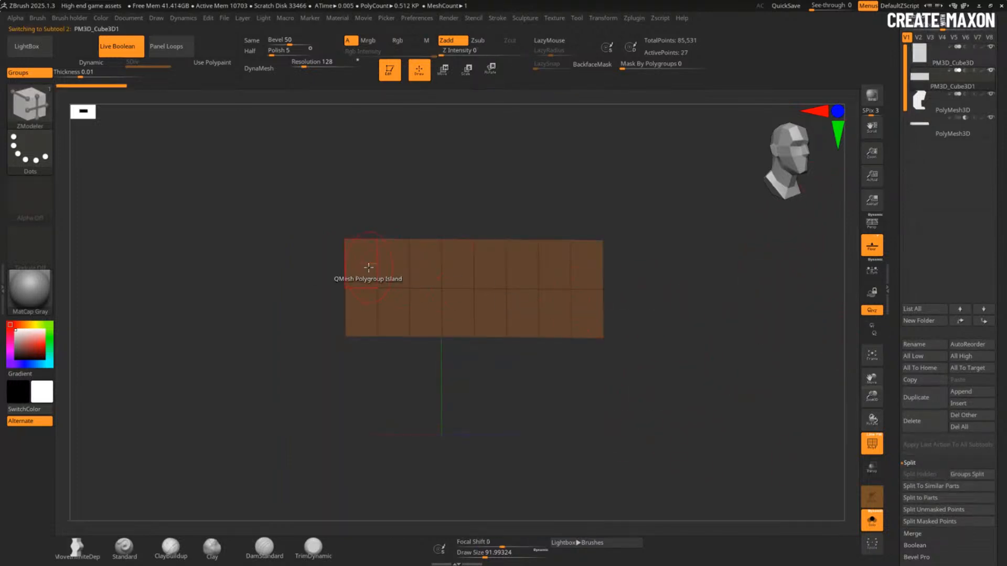
left_click_drag(368, 268, 448, 272)
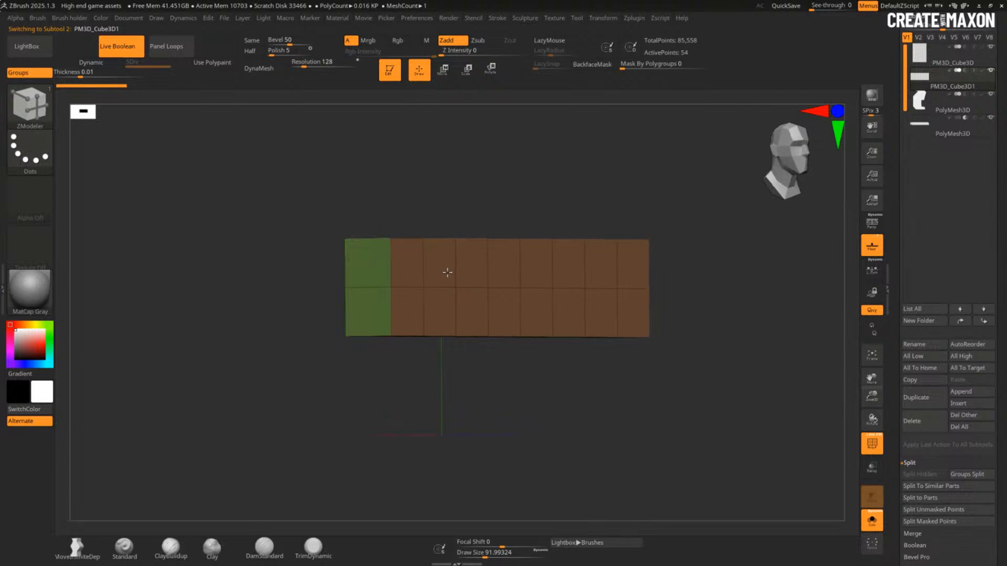
key("w")
left_click_drag(475, 436, 432, 444)
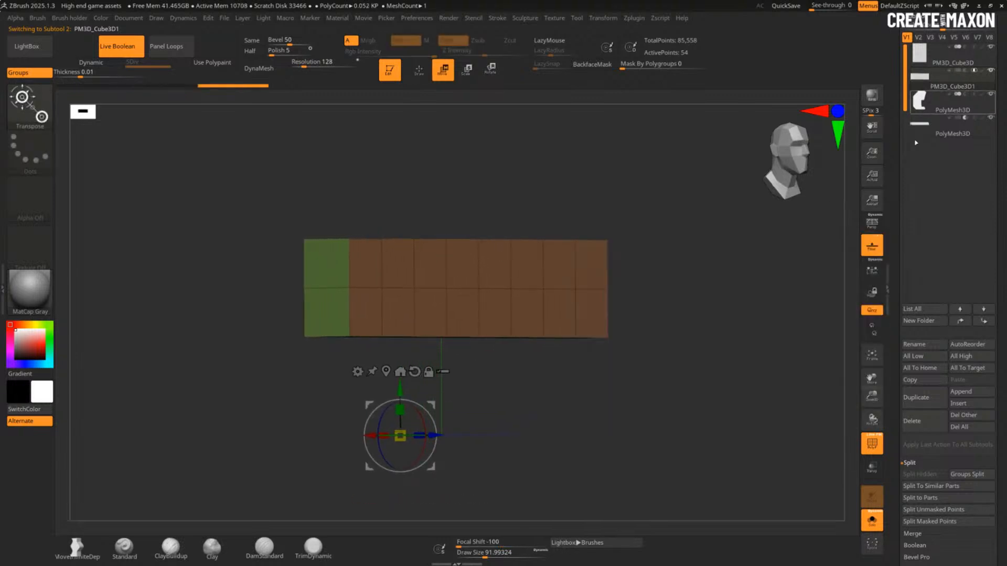
Step: Put the intersecting block last in the subtool list, mark the moulding as the Boolean start, and show all subtools without wireframe
left_click_drag(926, 84, 925, 151)
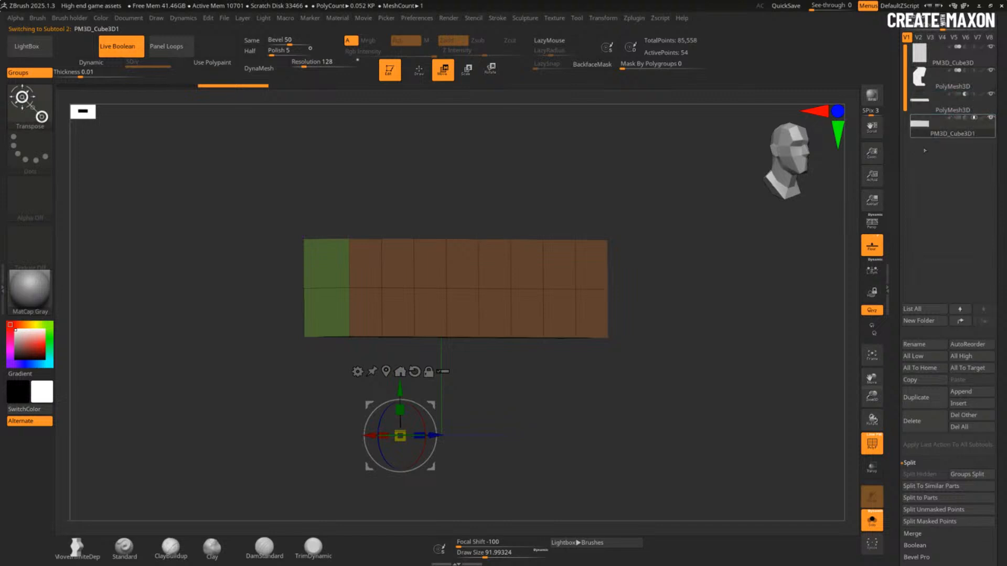
left_click(963, 58)
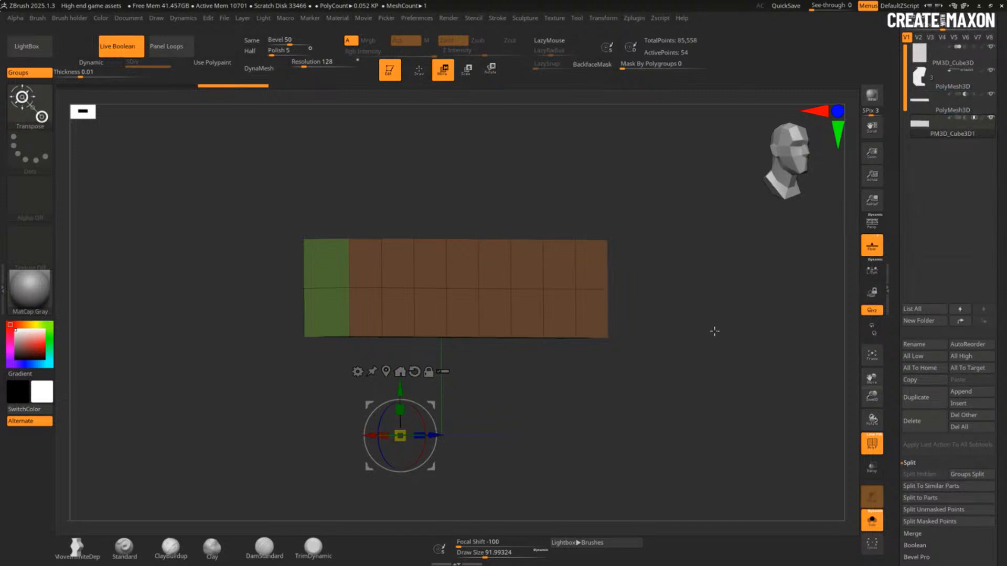
mouse_move(686, 356)
left_mouse_down()
mouse_move(711, 373)
mouse_move(688, 365)
left_mouse_up()
key("shift+f")
left_click(952, 79)
left_click_drag(684, 314, 771, 318)
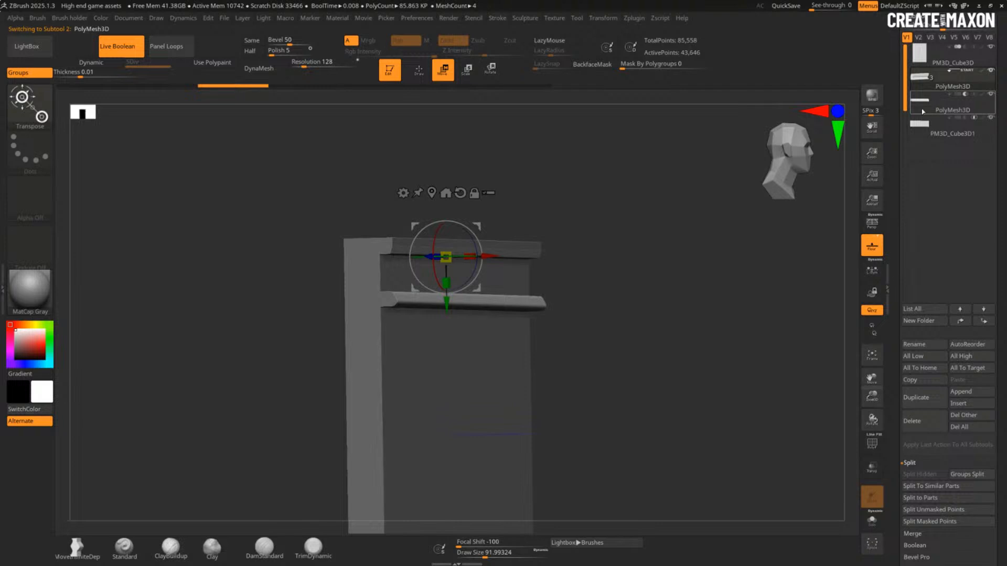
Step: Select only the moulding and its cutter for a joint transform, switching Live Boolean off while choosing and back on
mouse_move(924, 112)
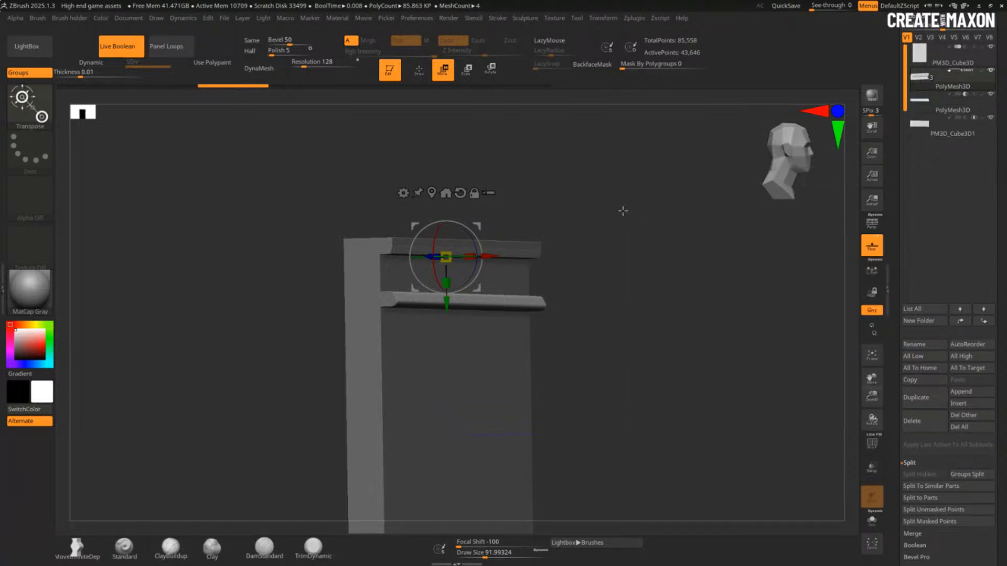
left_click_drag(578, 235, 530, 305, "ctrl+shift")
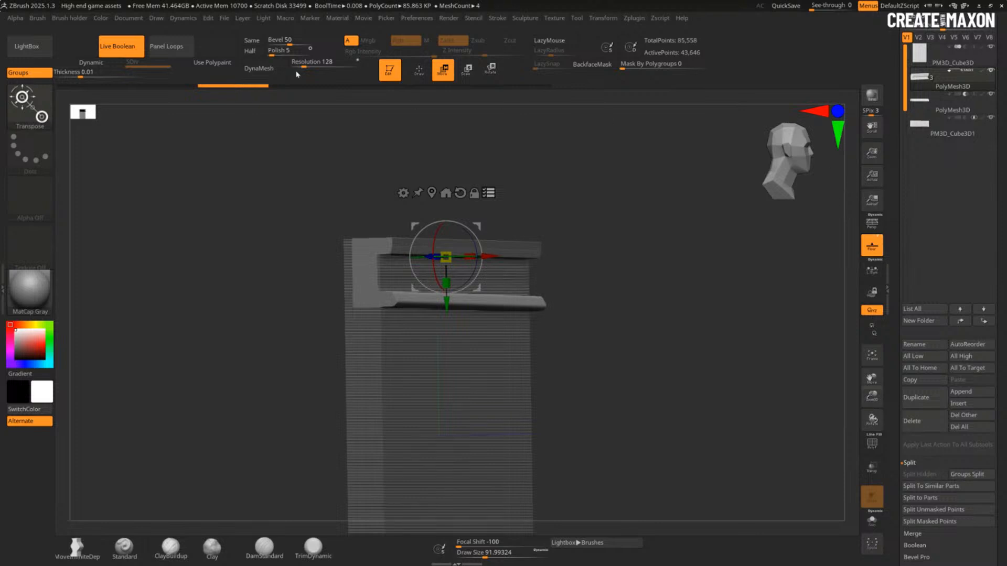
left_click(117, 46)
left_click_drag(620, 217, 562, 284, "ctrl+shift")
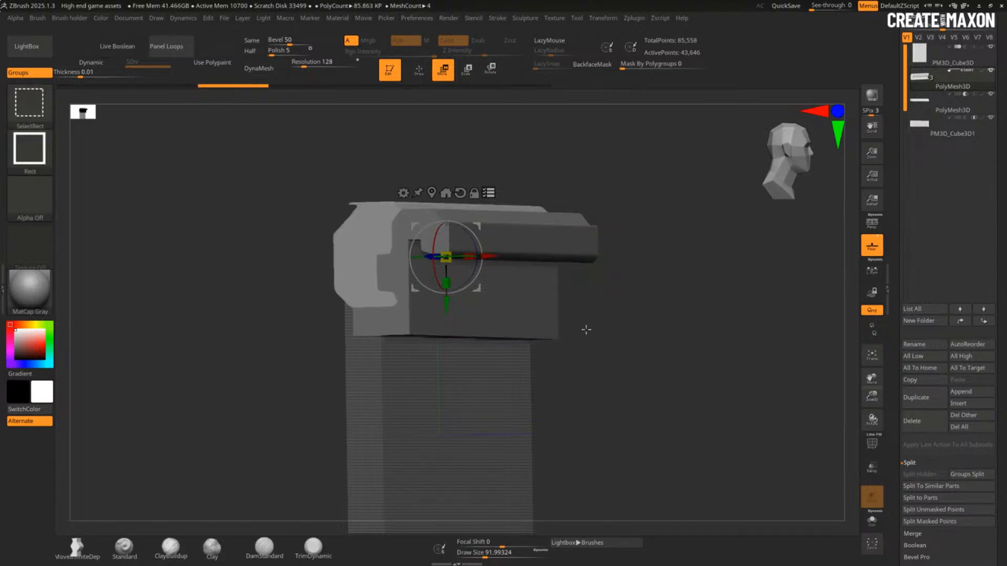
left_click_drag(587, 330, 614, 326, "shift")
left_click_drag(536, 332, 460, 347, "ctrl+alt+shift")
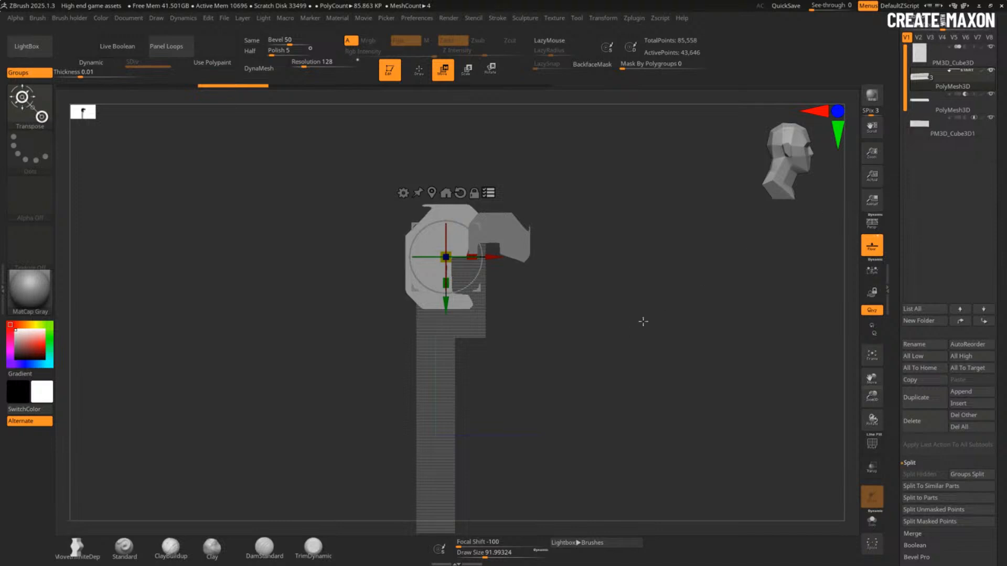
left_click_drag(643, 319, 620, 338)
left_click(119, 47)
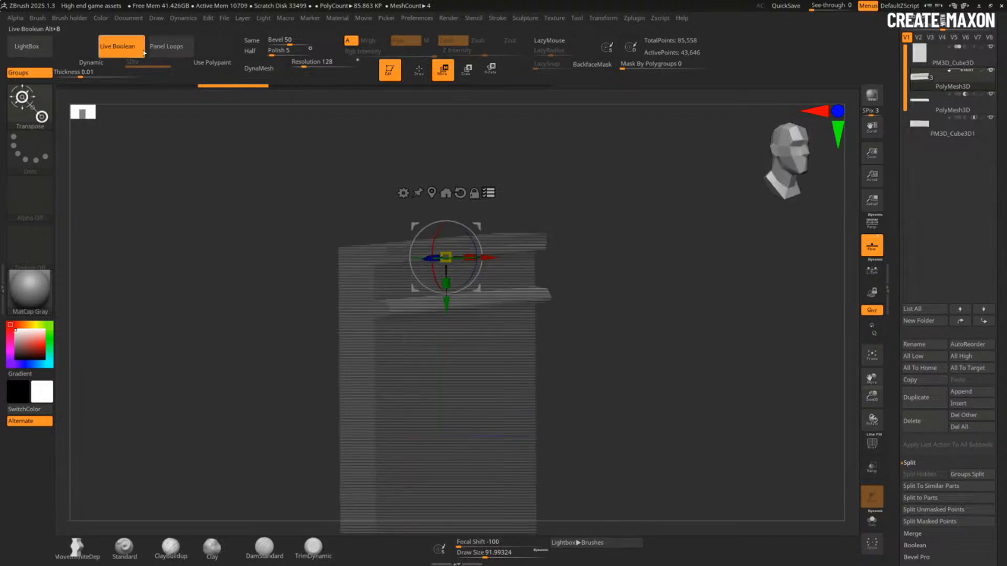
Step: Move the moulding and its cutter together down and slightly outward, then end the joint transform and frame the front
left_click_drag(452, 303, 452, 337)
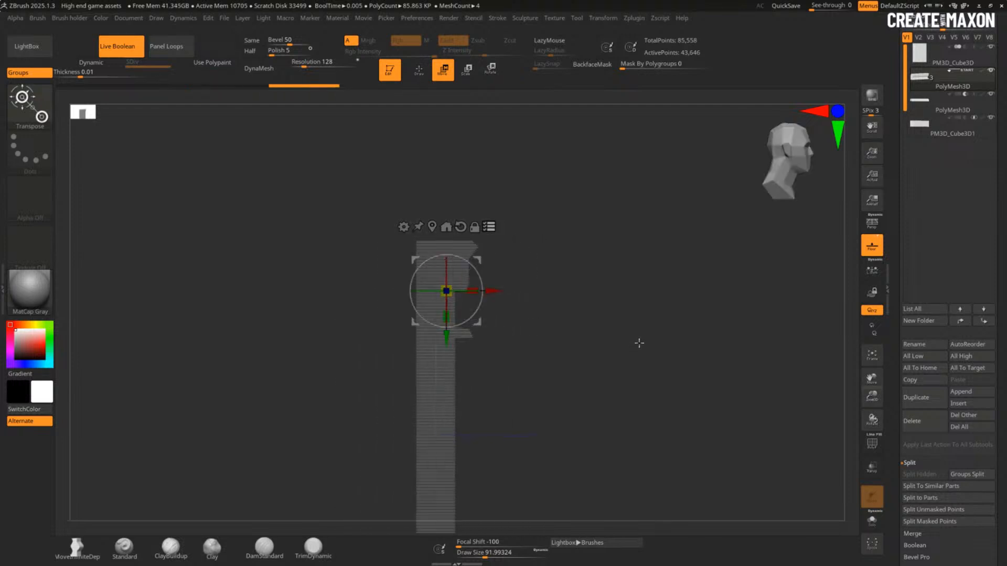
left_click_drag(589, 353, 609, 341, "shift")
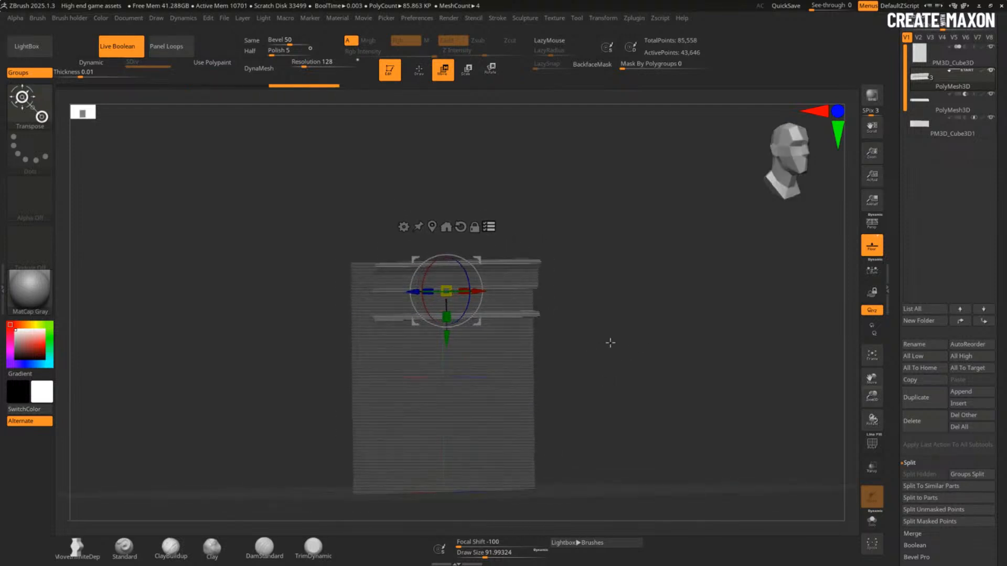
left_click_drag(477, 291, 482, 291)
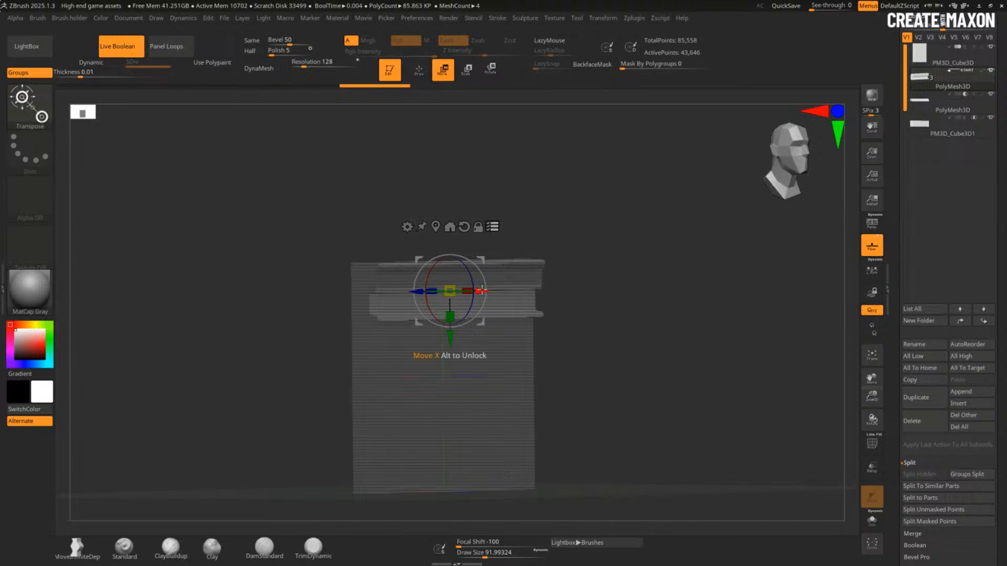
left_click_drag(603, 367, 654, 353)
key("shift+f")
key("shift+f")
left_click(493, 227)
key("f")
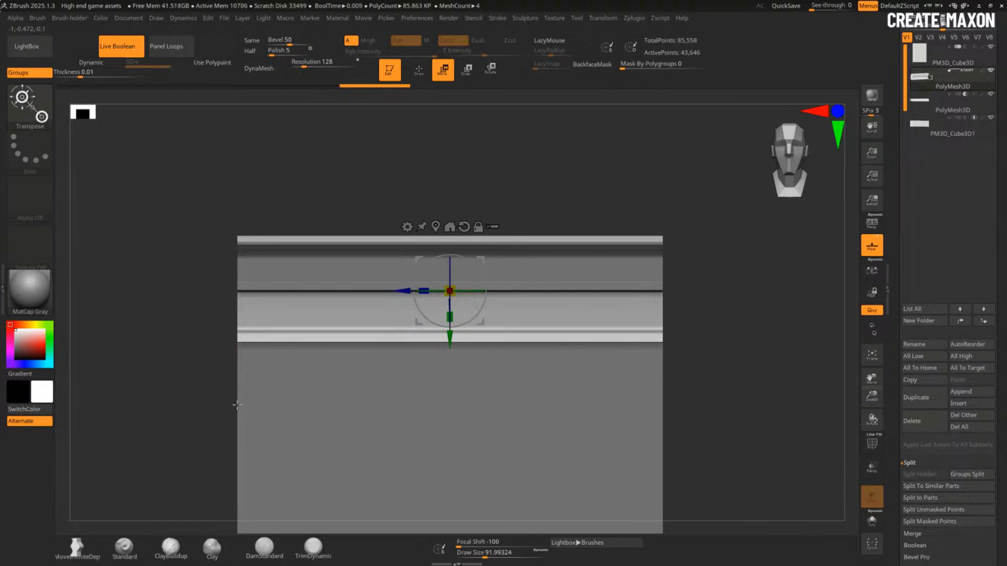
Step: Bring back Spotlight and place the narrow-topped, rounded body shape over the left end of the moulding's recessed band
key("q")
key("shift+z")
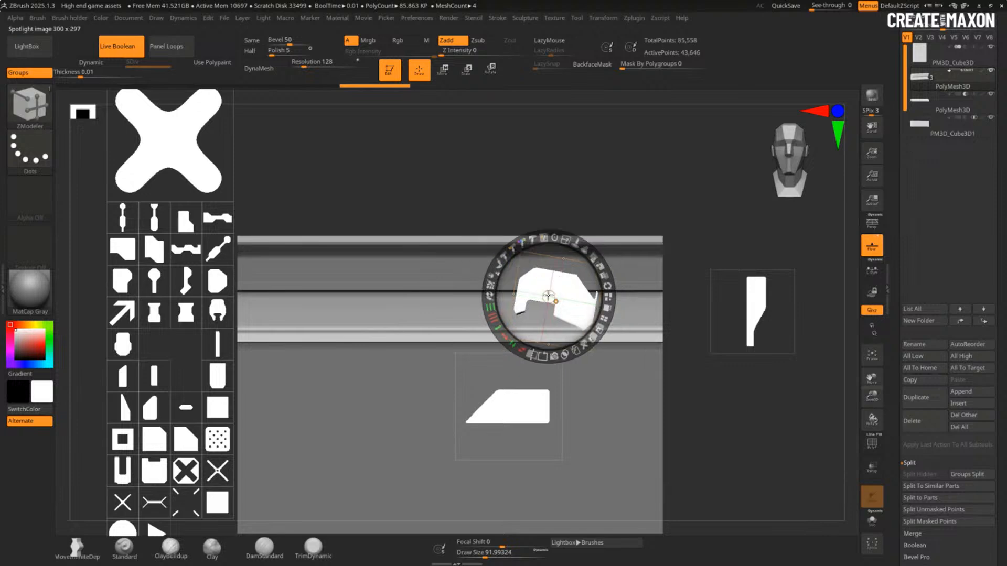
left_click(182, 344)
left_click_drag(182, 344, 123, 344)
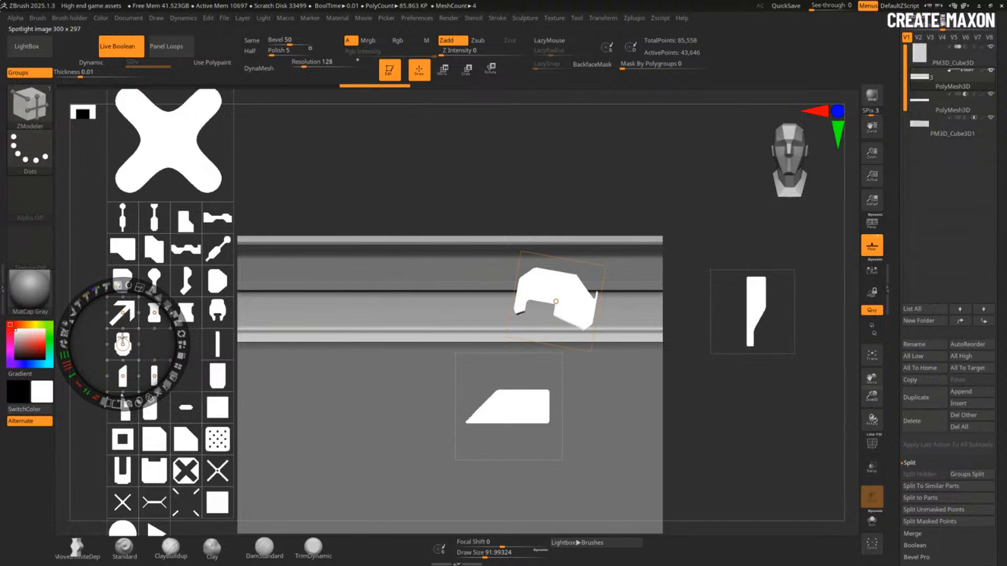
mouse_move(124, 346)
left_mouse_down()
mouse_move(158, 350)
mouse_move(146, 320)
mouse_move(125, 317)
mouse_move(124, 345)
left_mouse_up()
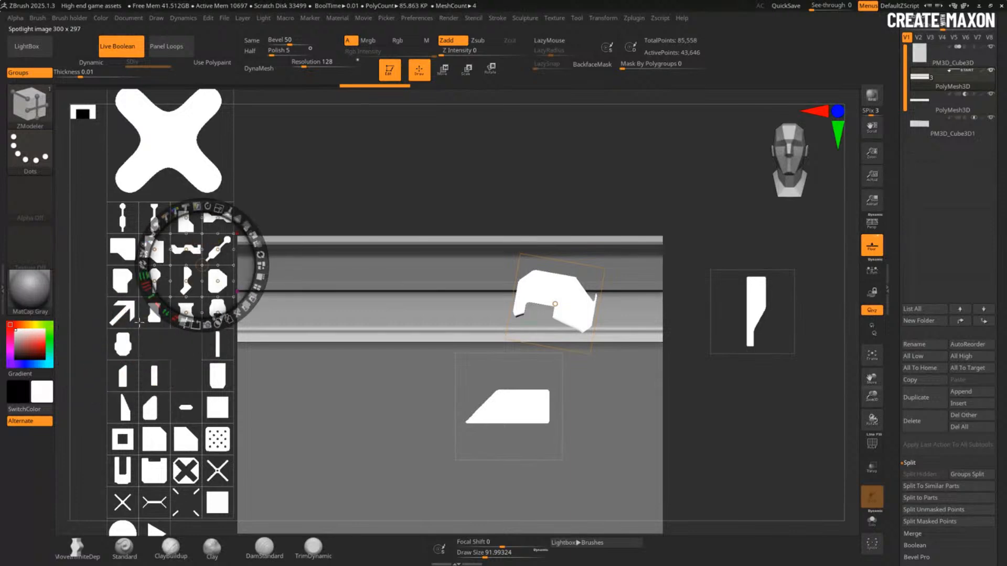
left_click(124, 344)
left_click_drag(130, 336, 267, 305)
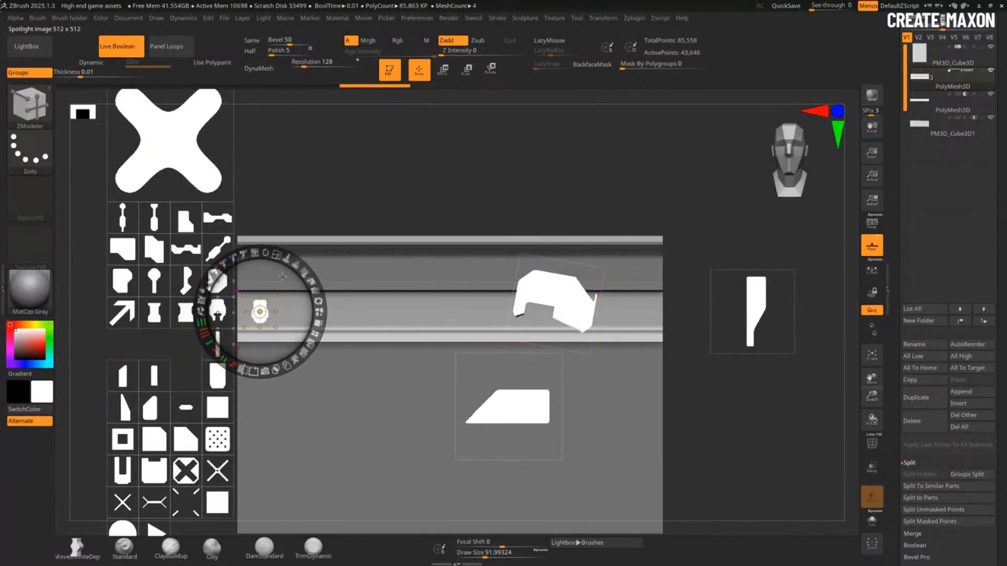
Step: Enlarge the shape to fill the recessed band's height, create a 3D mesh from it, and hide Spotlight
left_click_drag(278, 255, 291, 261)
left_click_drag(267, 320, 270, 325)
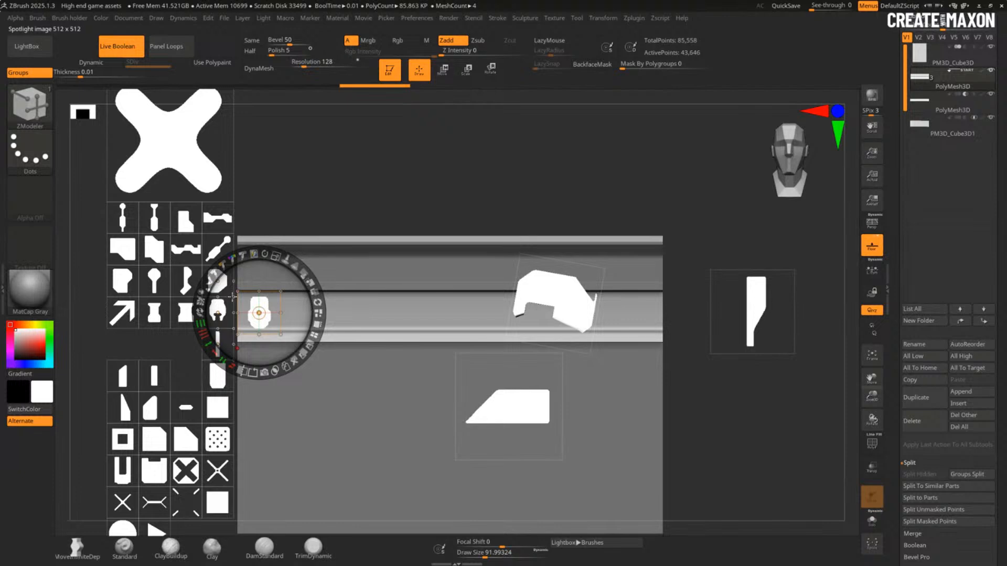
left_click(265, 372)
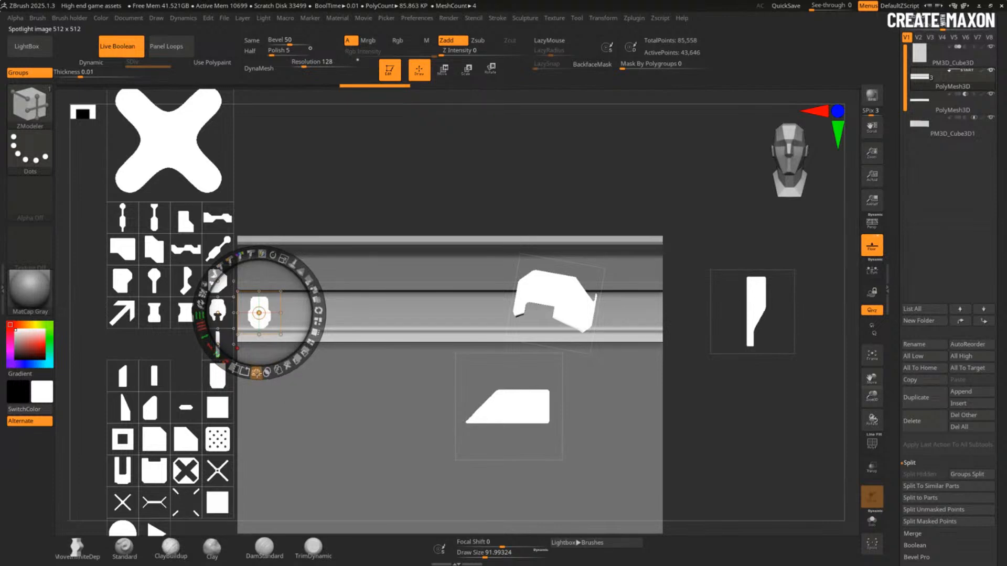
key("shift+z")
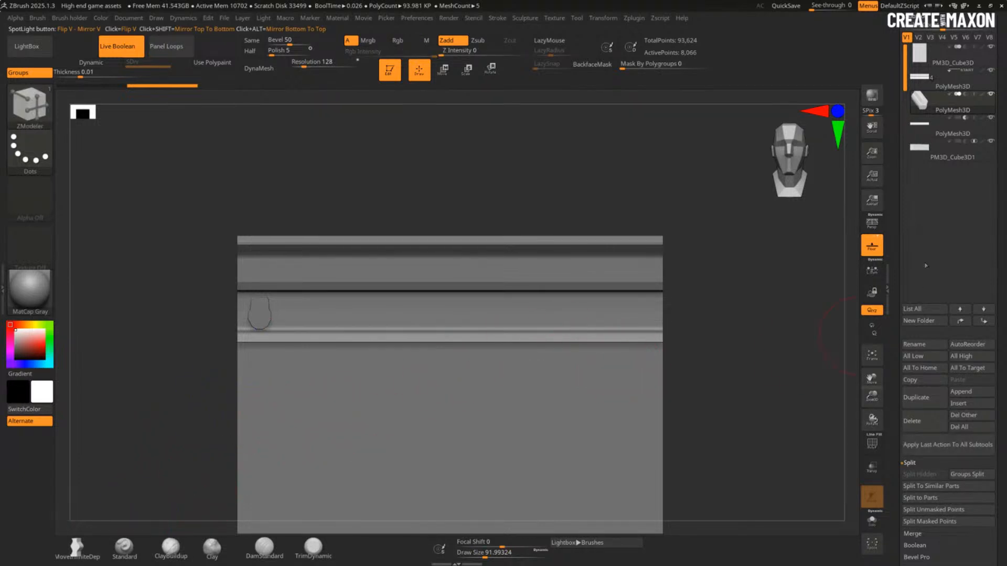
Step: Enable Array Mesh with Transpose on the new ornament mesh
scroll(931, 314, "down", 10)
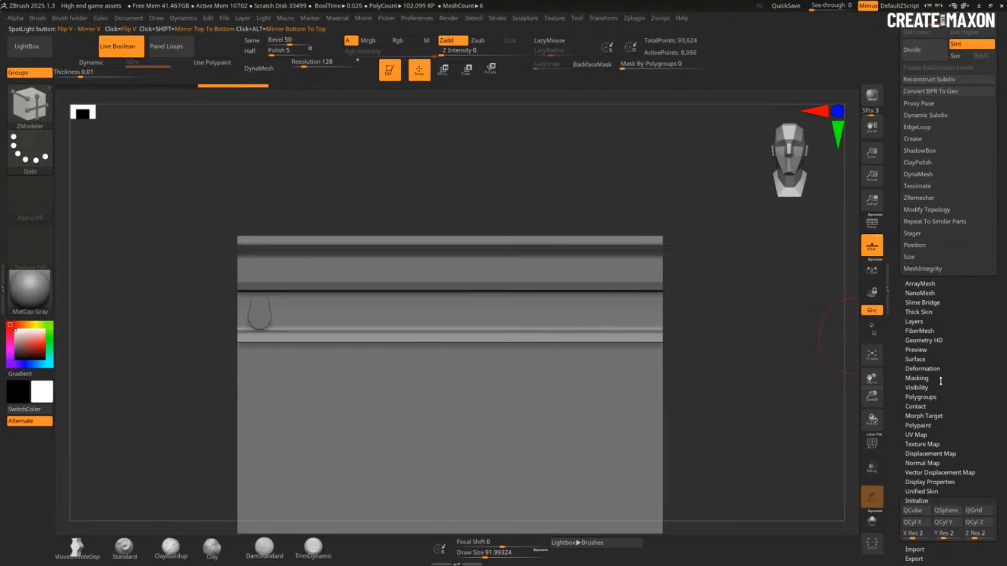
left_click(932, 284)
left_click(970, 261)
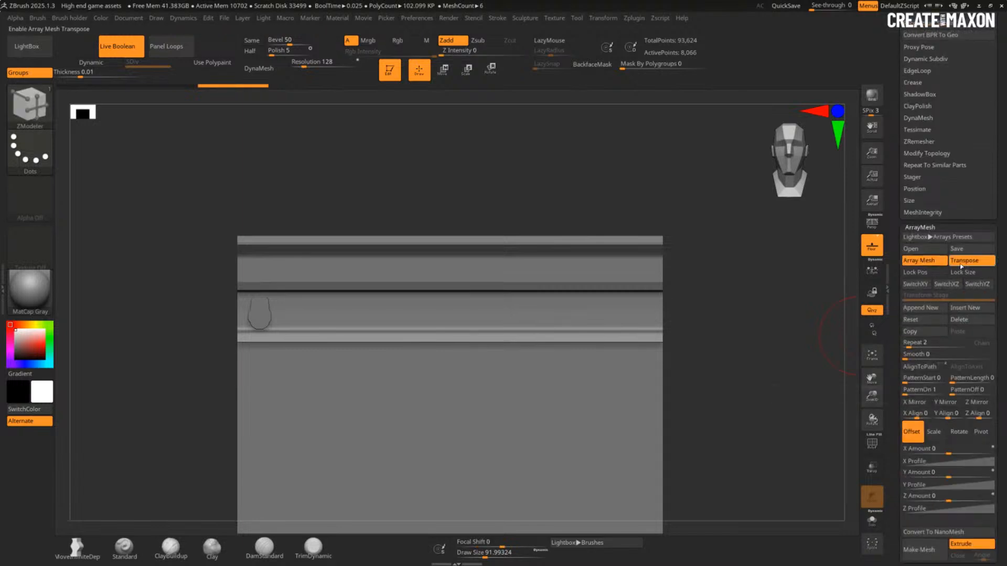
Step: Switch to Move mode and use the array's Transpose line in place of the gizmo on the first ornament
key("w")
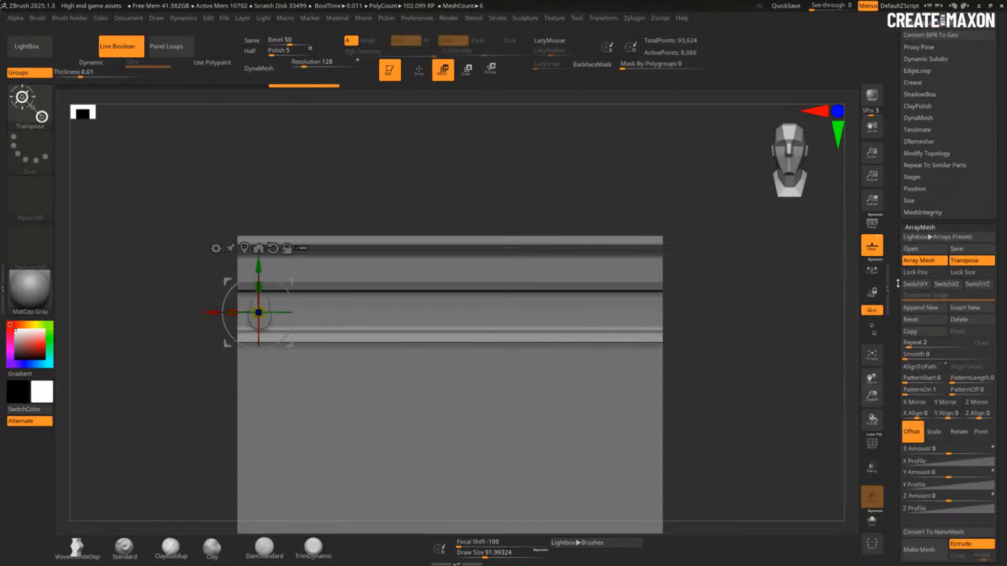
key("y")
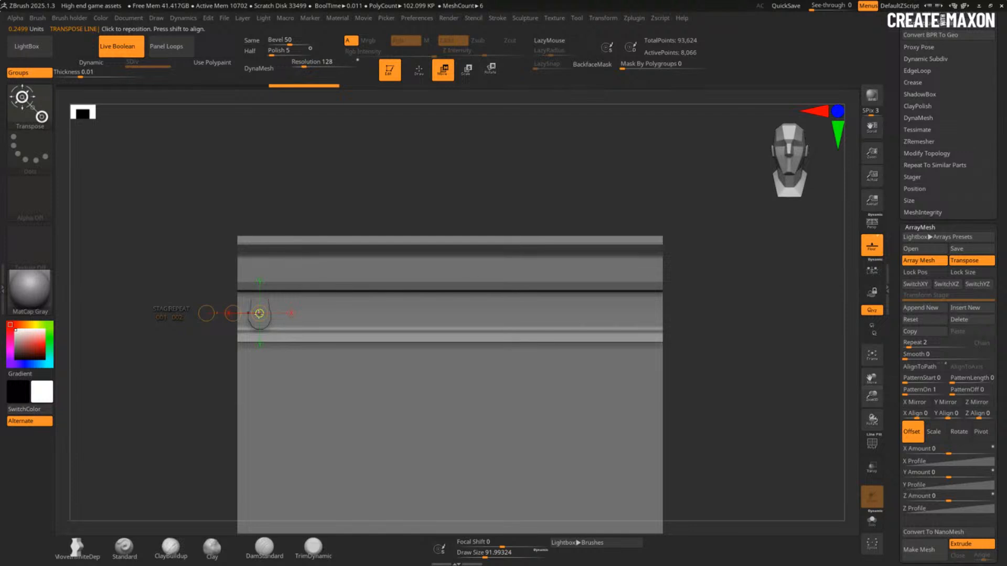
left_click(291, 313)
key("q")
key("w")
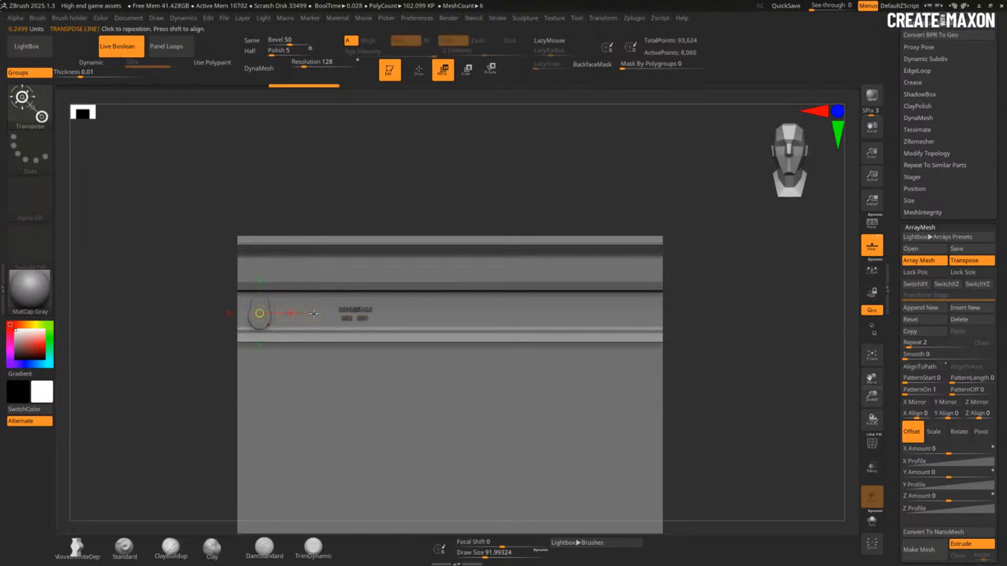
left_click_drag(312, 313, 569, 313)
key("ctrl+z")
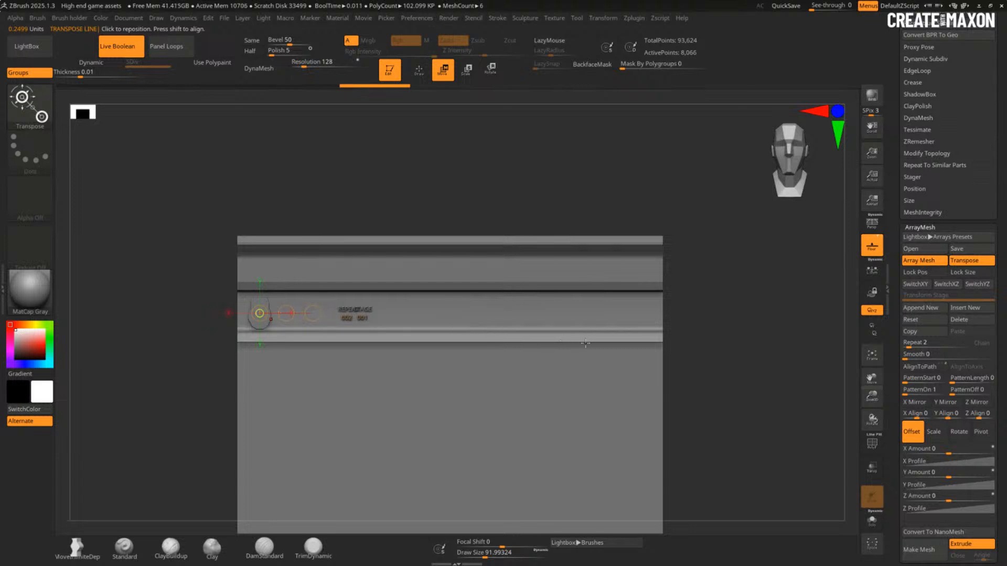
key("ctrl+z")
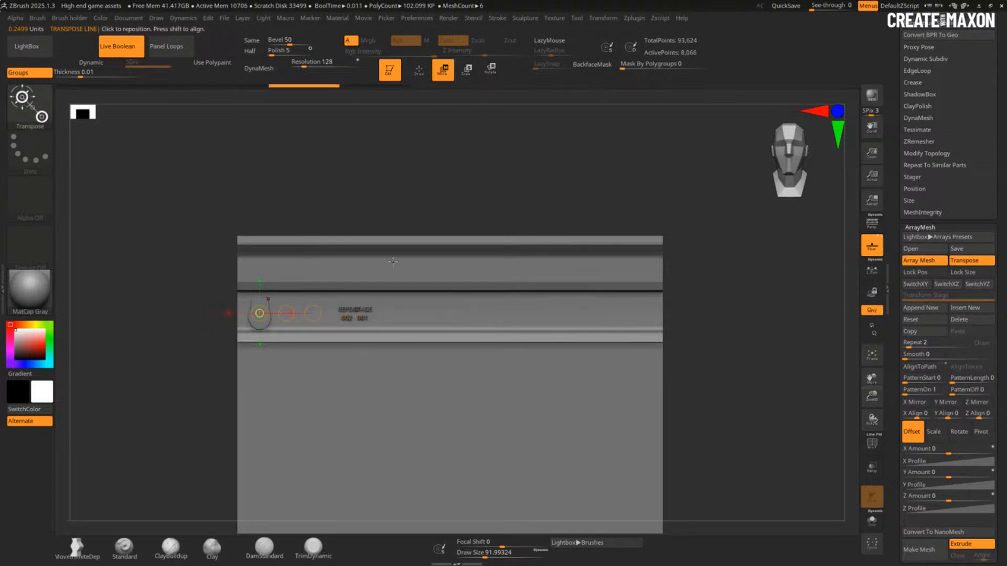
Step: Spread the ornament across the moulding band as an array of 13 repeats with an X offset of 18.16
left_click_drag(286, 313, 977, 346)
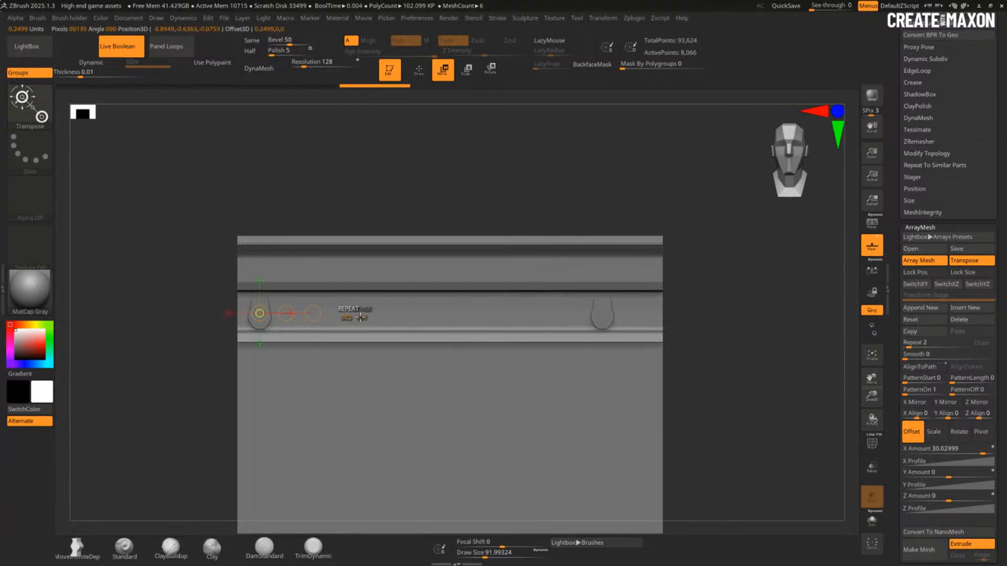
left_click_drag(361, 317, 572, 322)
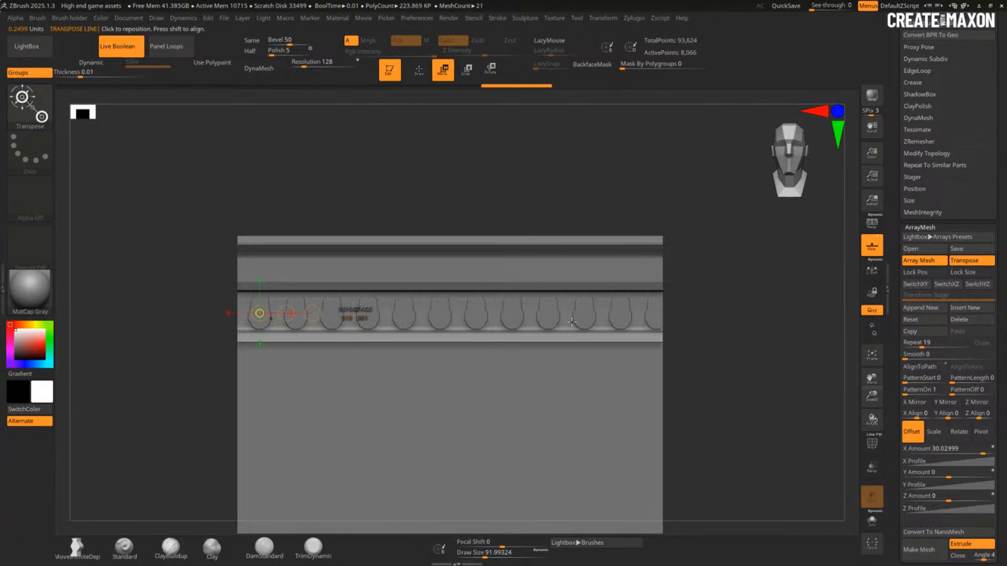
left_click_drag(286, 314, 213, 319)
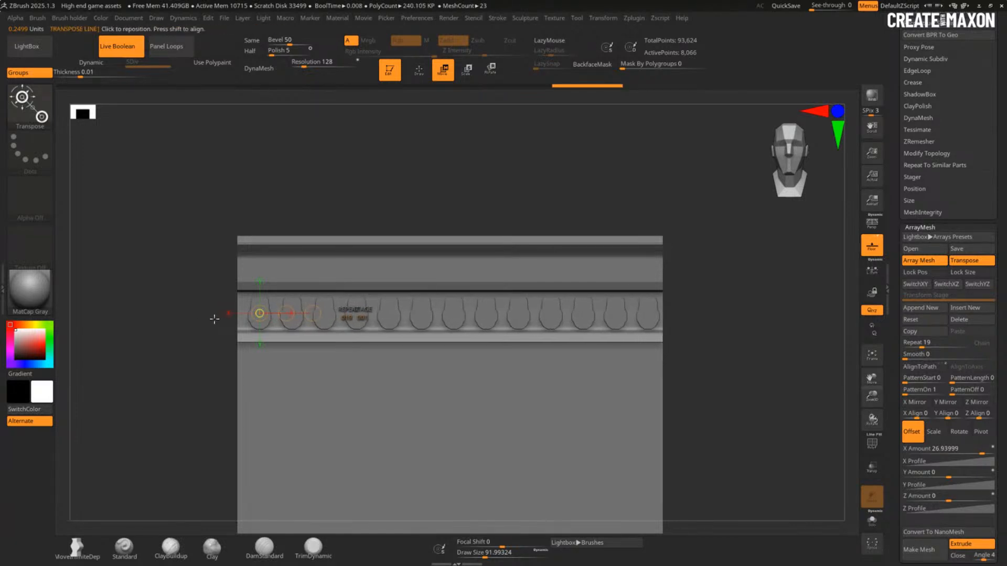
key("shift+f")
left_click_drag(329, 317, 85, 338)
Step: Move the ornament array in depth with the gizmo so it sits into the recess of the moulding band
left_click_drag(726, 398, 651, 393)
key("y")
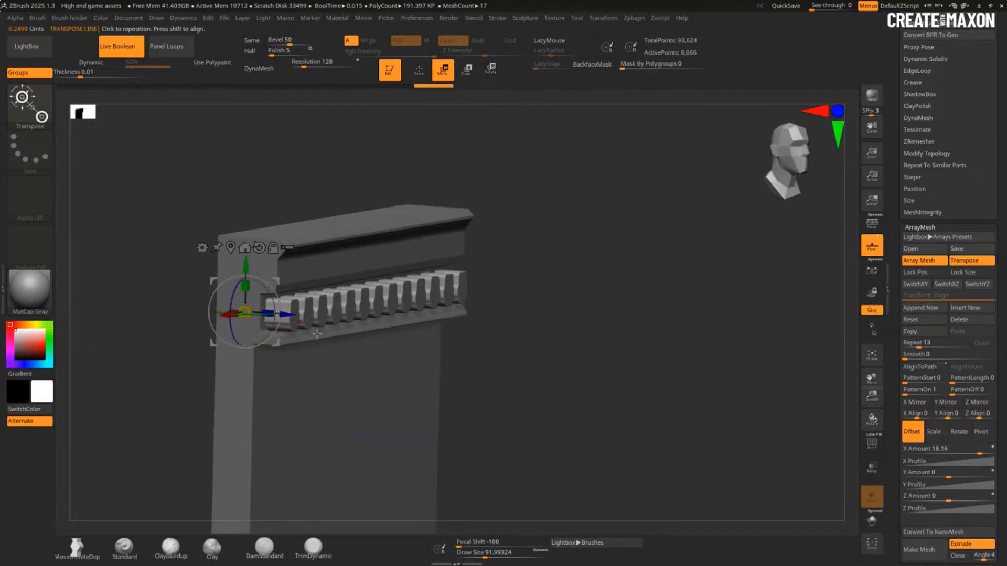
left_click_drag(288, 318, 273, 320)
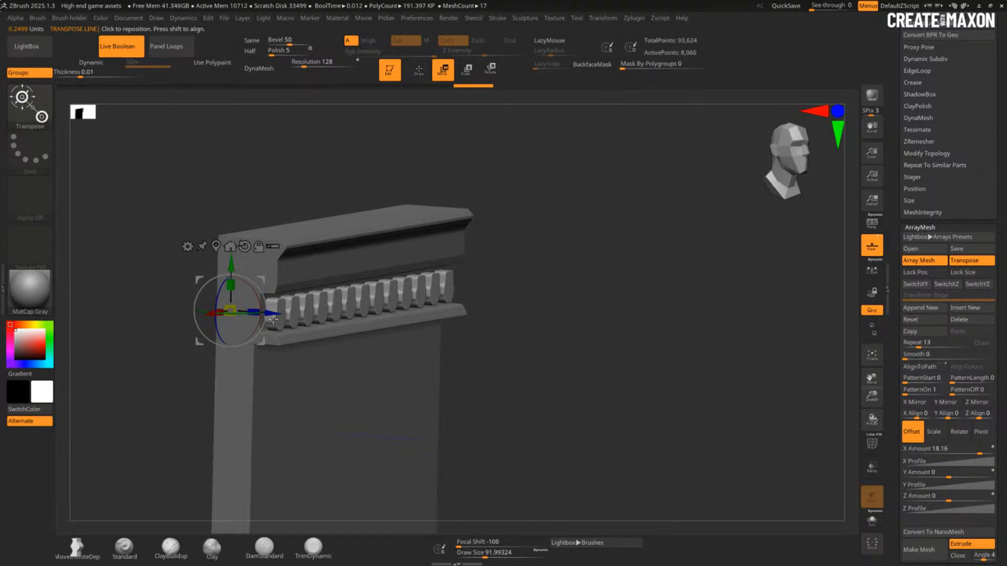
left_click_drag(273, 320, 296, 321)
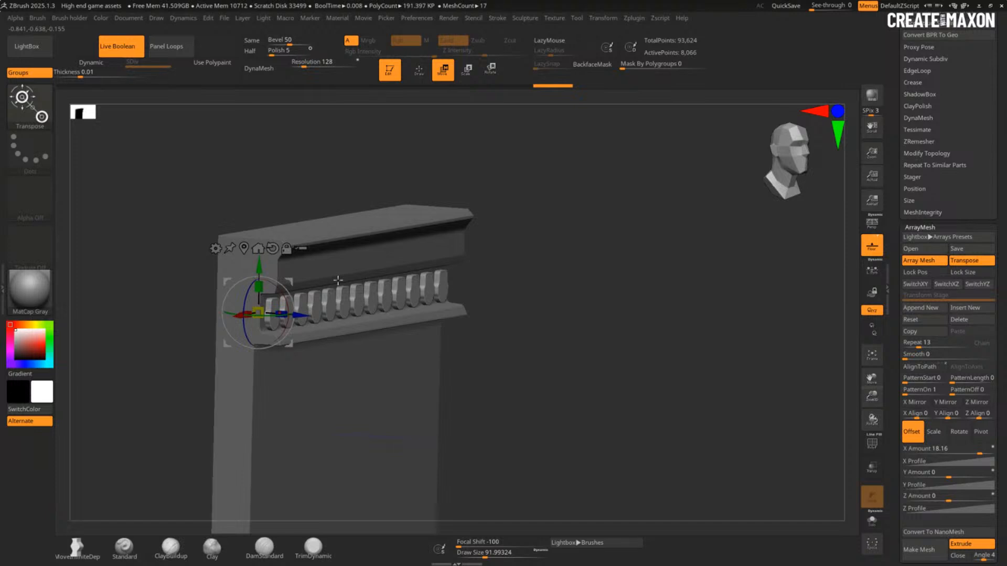
Step: Check from the front how the SpotLight ornament shape lines up with the first ornament of the array
left_click_drag(599, 399, 566, 430)
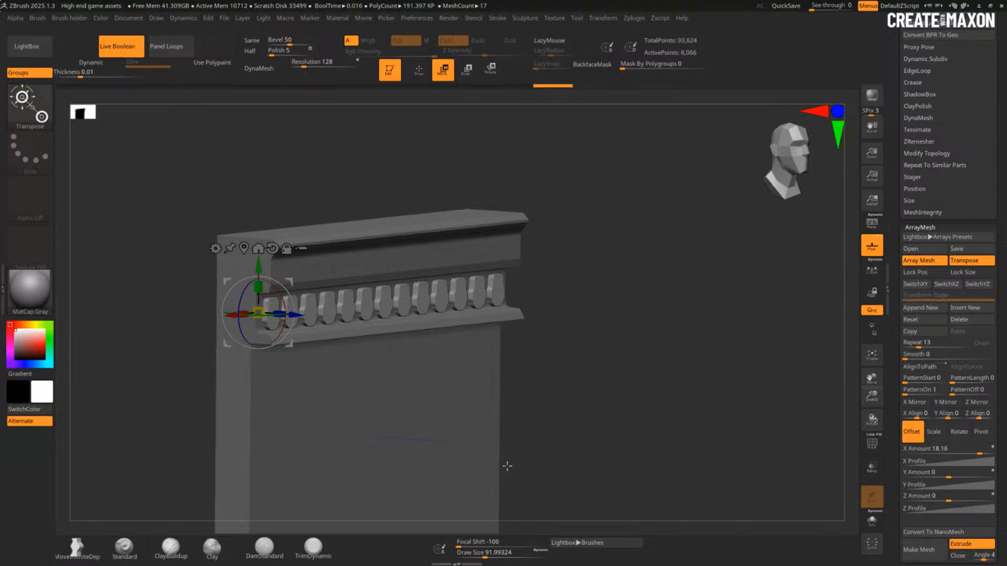
left_click_drag(508, 466, 566, 380)
key("shift+z")
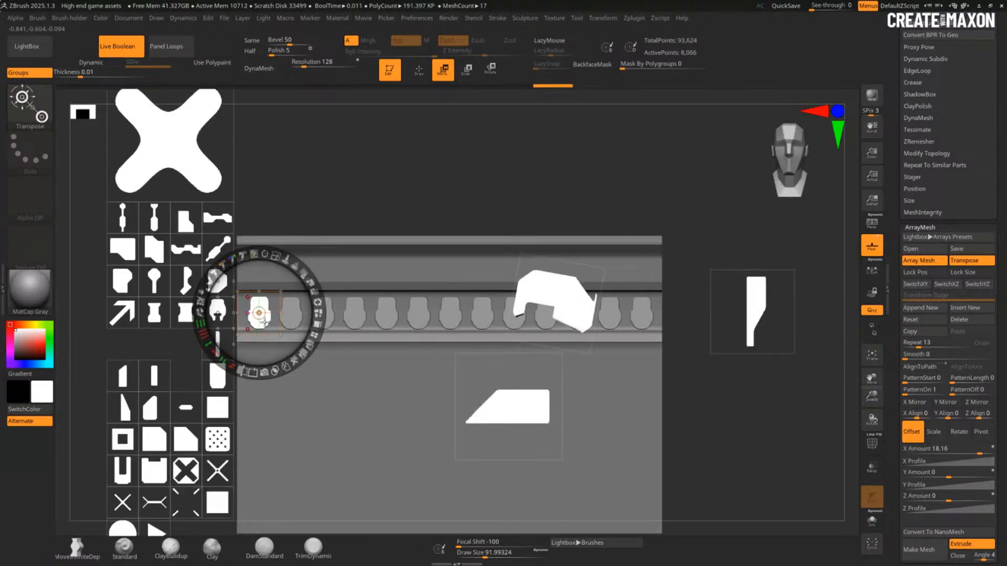
key("z")
key("shift+z")
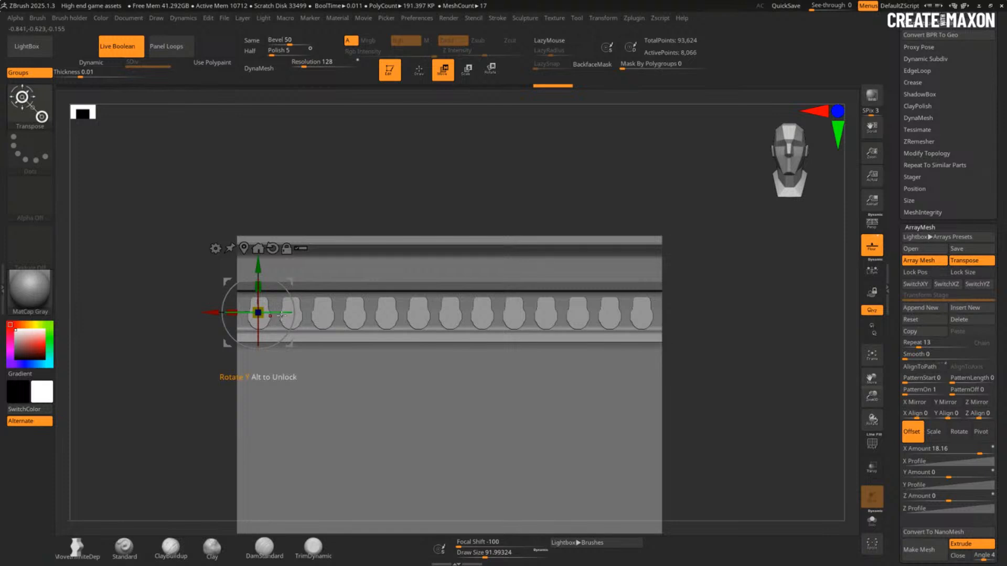
Step: Try to store the current orthographic front view in the camera list
key("q")
left_click(104, 21)
mouse_move(157, 18)
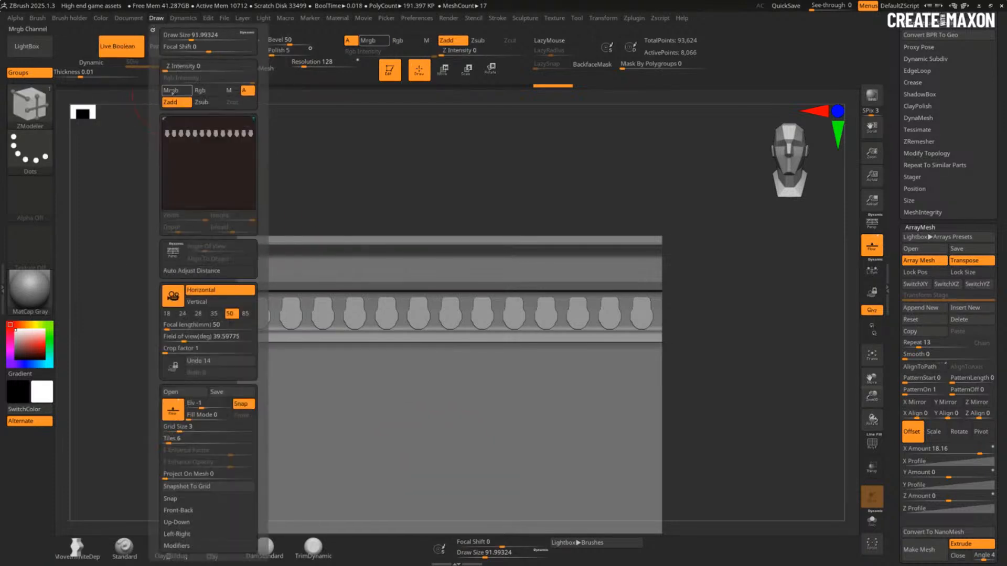
left_click_drag(263, 432, 261, 338)
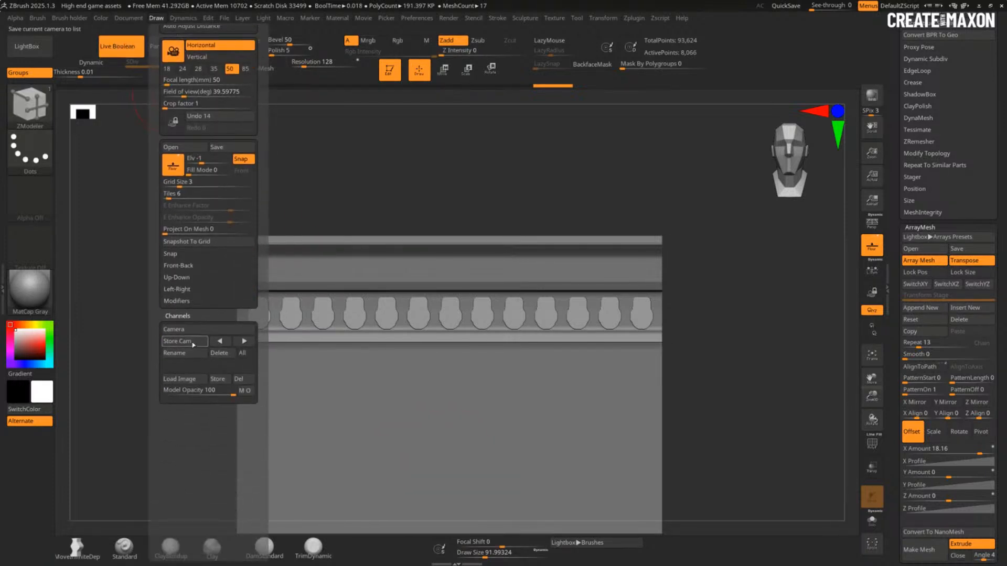
left_click(197, 344)
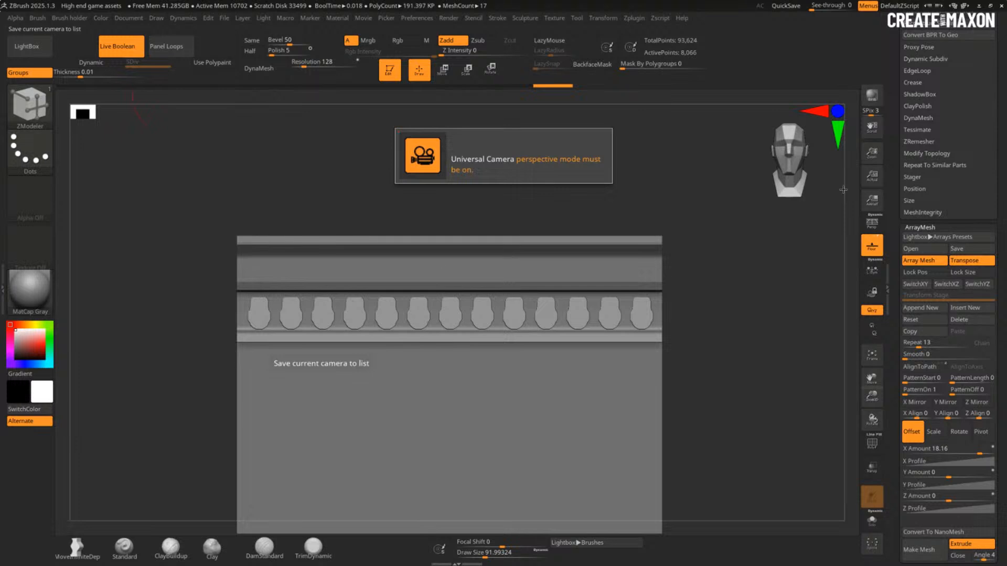
Step: Store the front view in the camera list as Camera with perspective enabled, and return to orthographic display
left_click(873, 220)
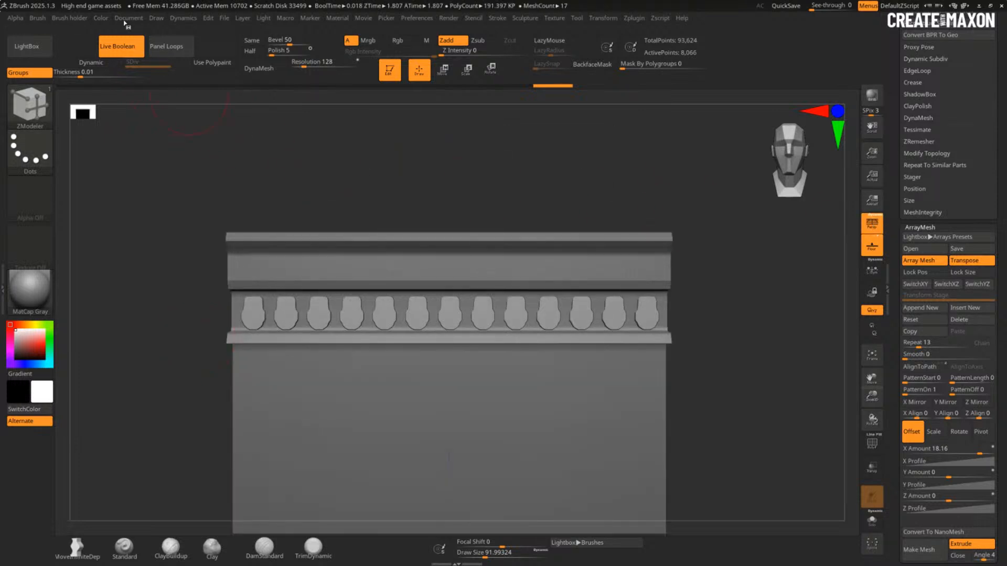
left_click(156, 17)
left_click_drag(157, 412, 162, 293)
left_click(174, 318)
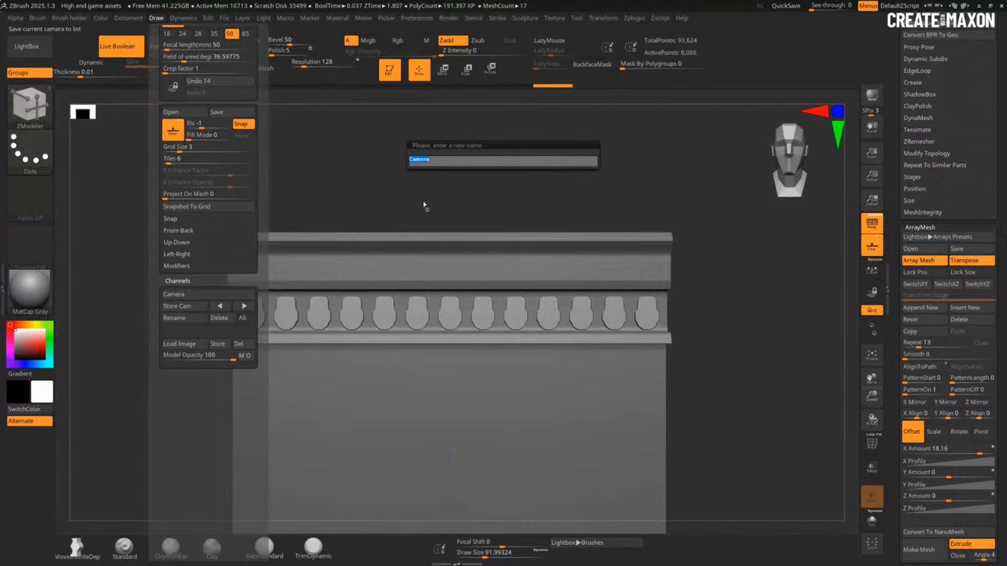
key("Return")
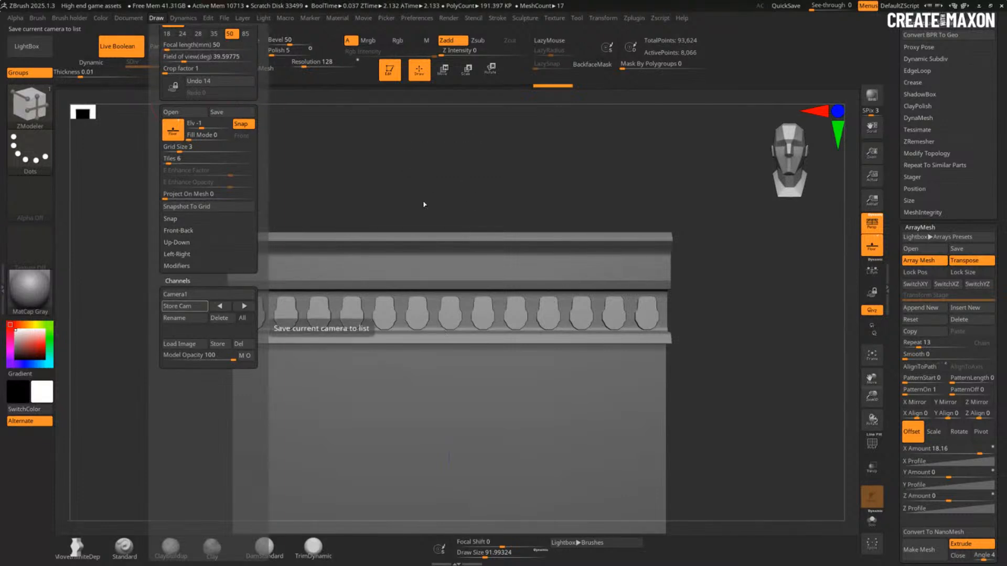
left_click(871, 223)
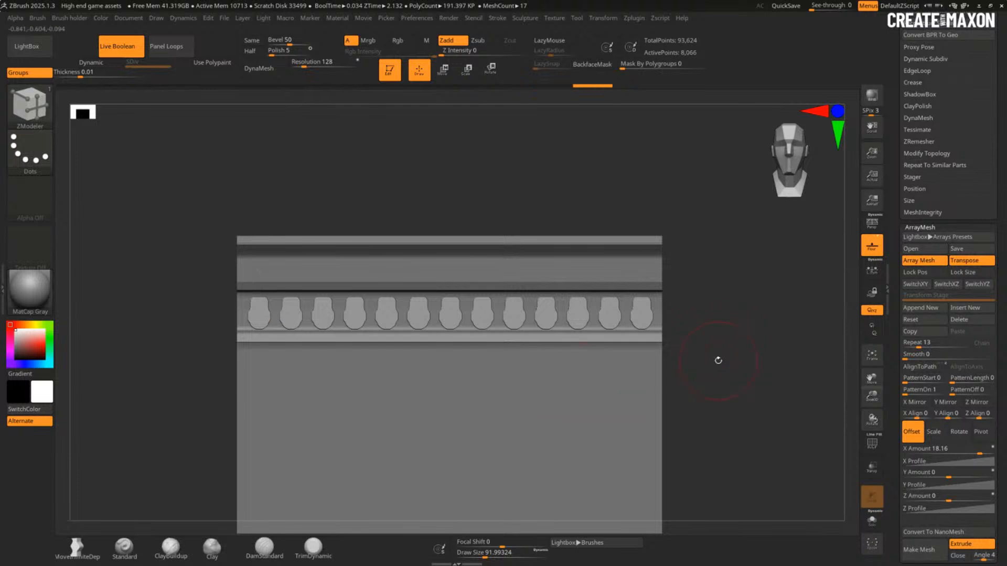
Step: Test the stored cameras by cycling through them to the saved front view and orbiting away from it
key("ctrl+shift+Left")
key("ctrl+shift+Left")
key("ctrl+shift+Left")
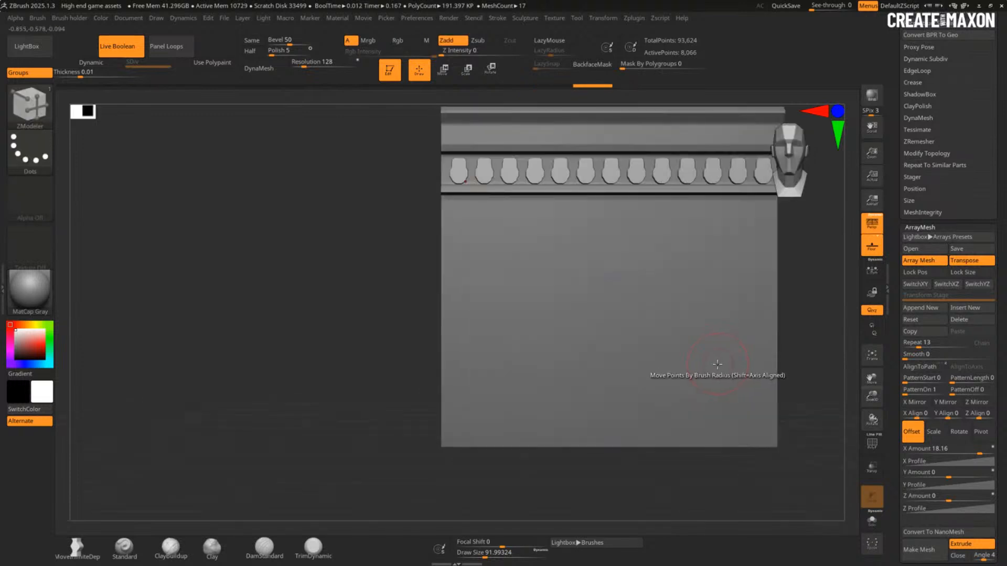
key("ctrl+shift+z")
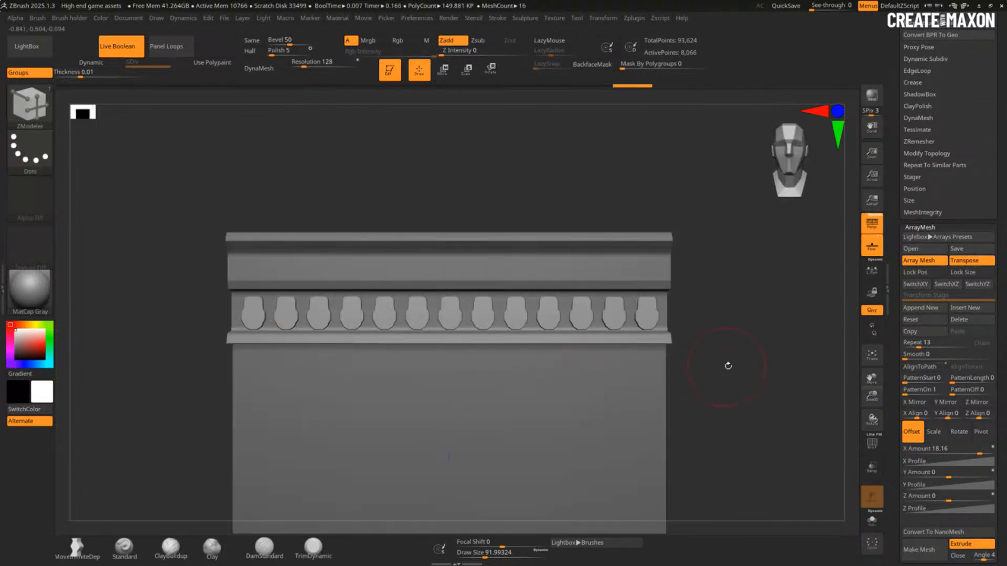
mouse_move(728, 366)
left_mouse_down()
mouse_move(743, 366)
mouse_move(732, 364)
mouse_move(729, 306)
mouse_move(686, 277)
mouse_move(702, 297)
mouse_move(711, 290)
left_mouse_up()
Step: Show the SpotLight shapes and realign the model with them by recalling the stored front camera with perspective off
key("shift+z")
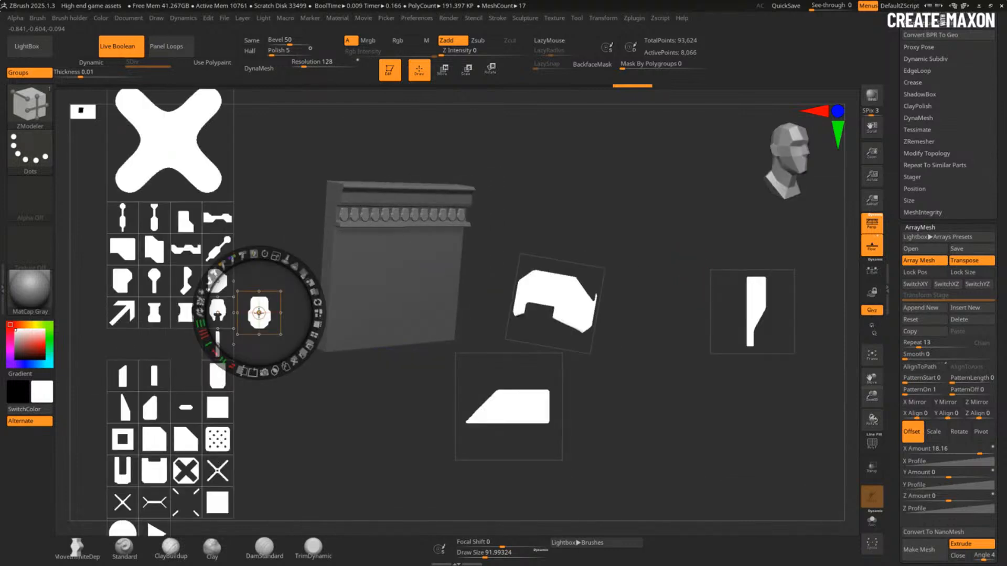
key("z")
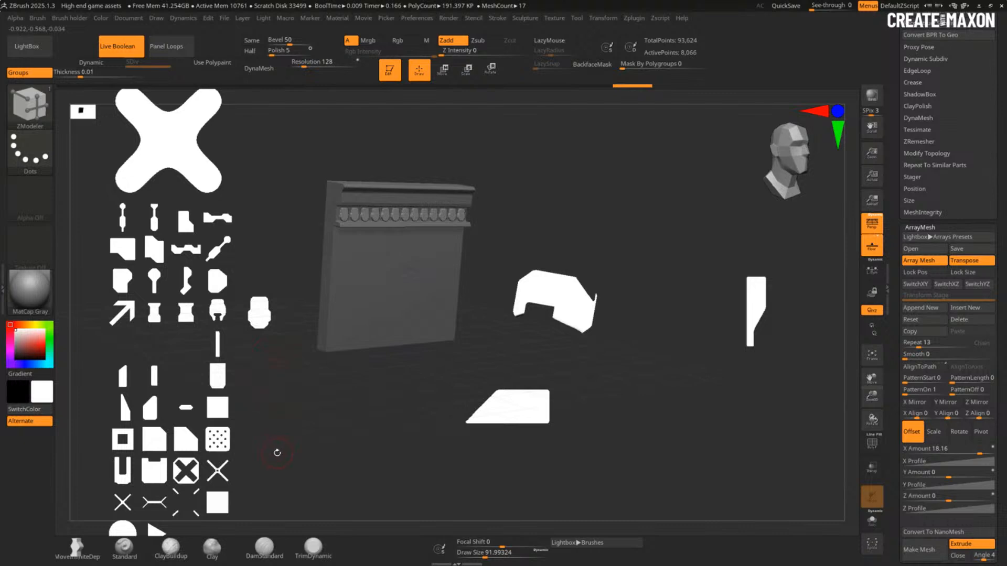
key("ctrl")
left_click_drag(277, 460, 715, 297, "shift")
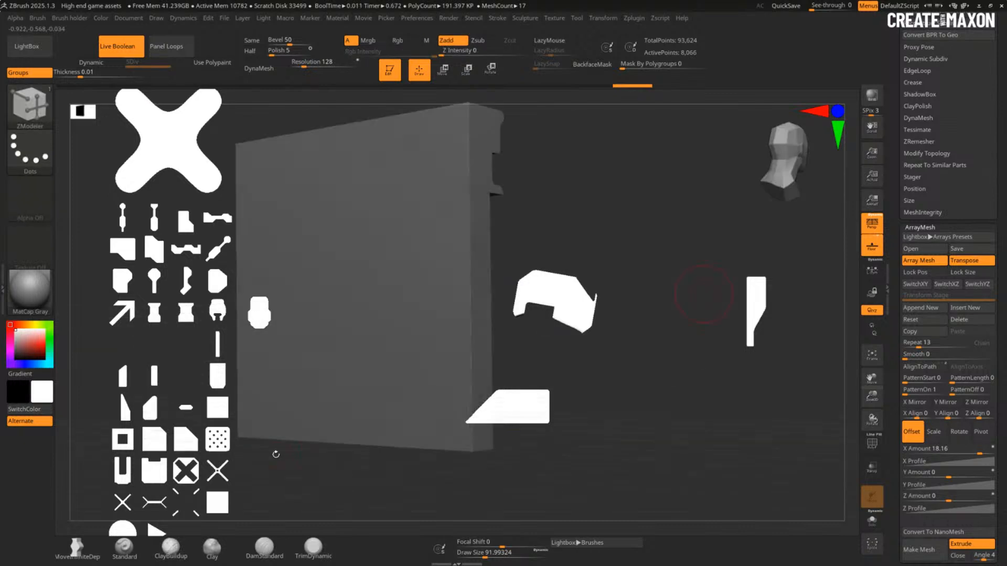
left_click_drag(277, 459, 276, 455, "shift")
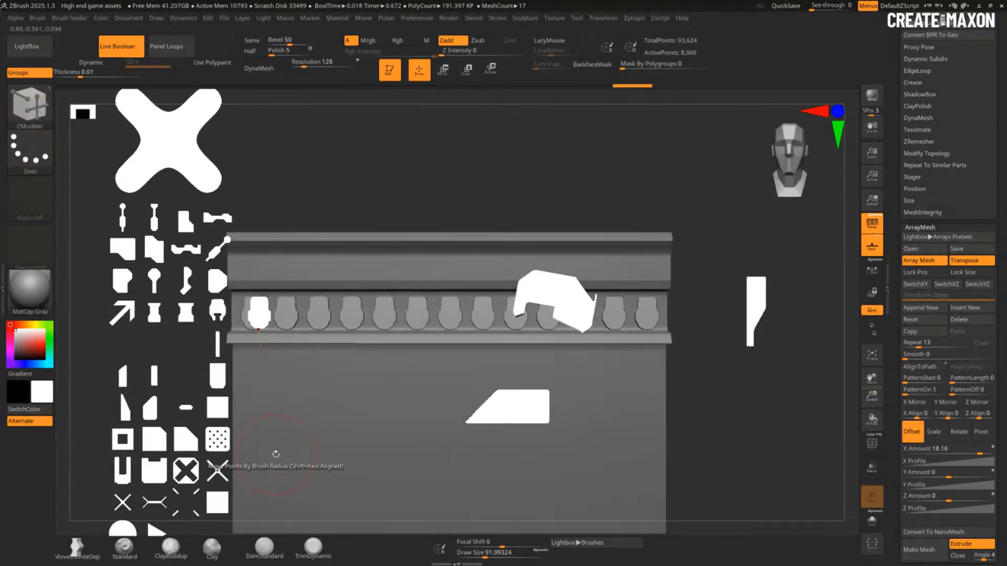
key("p")
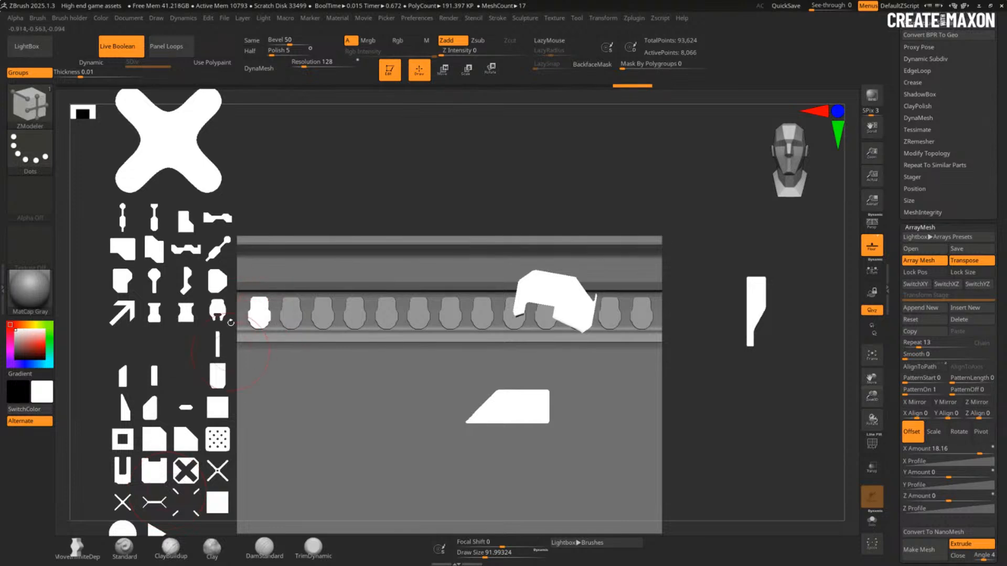
Step: Try the tapered bar SpotLight shape over the first ornament and park it above the moulding
key("z")
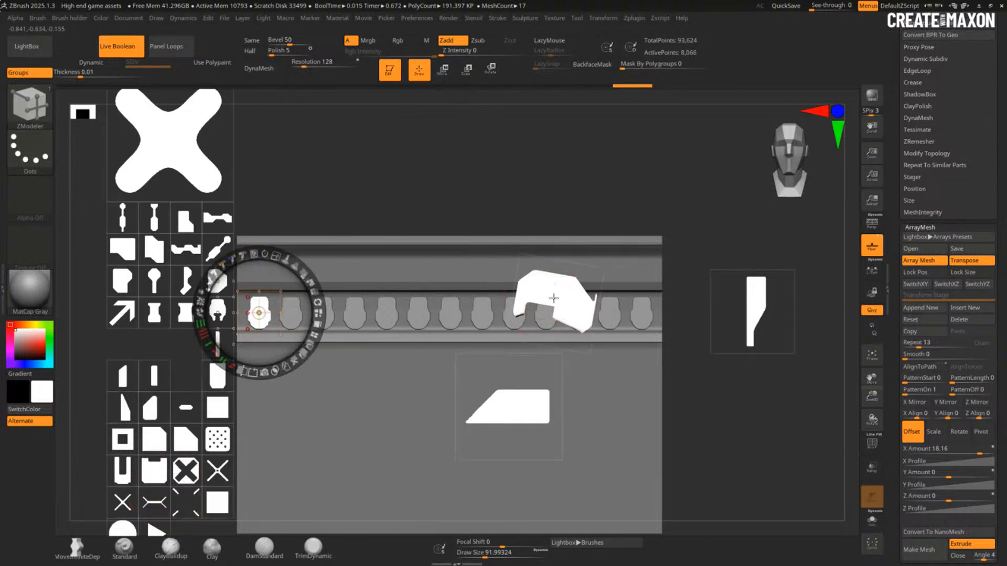
left_click_drag(567, 296, 323, 306)
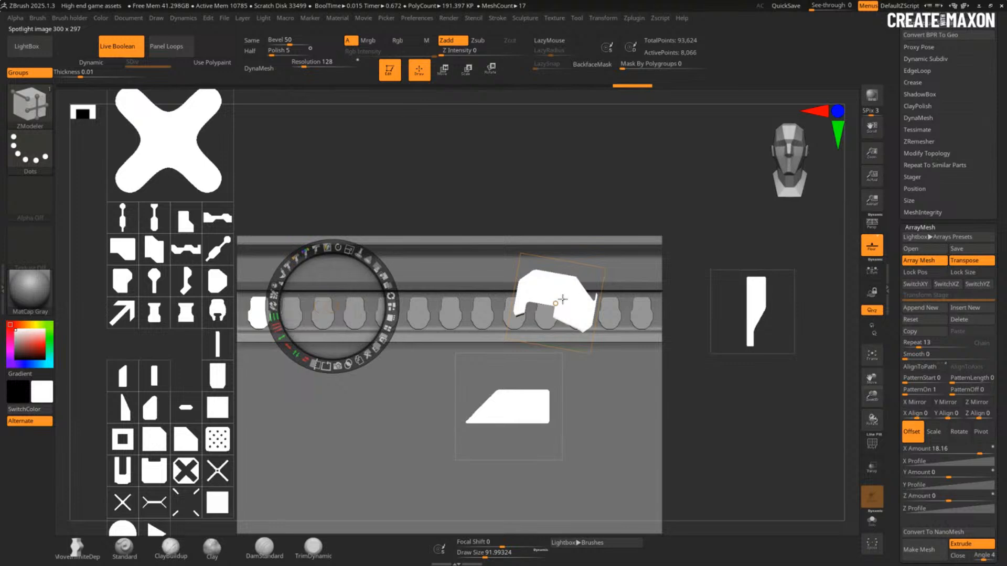
left_click(744, 297)
left_click_drag(768, 301, 294, 253)
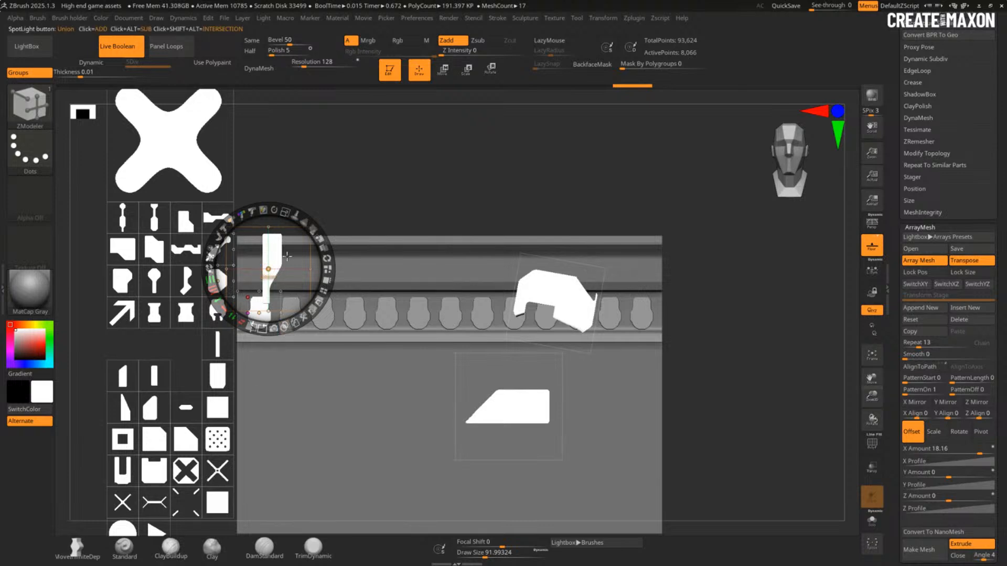
left_click_drag(287, 256, 599, 194)
Step: Reduce the first ornament's SpotLight shape to an outline and generate a new 3D subtool from it
left_click(260, 315)
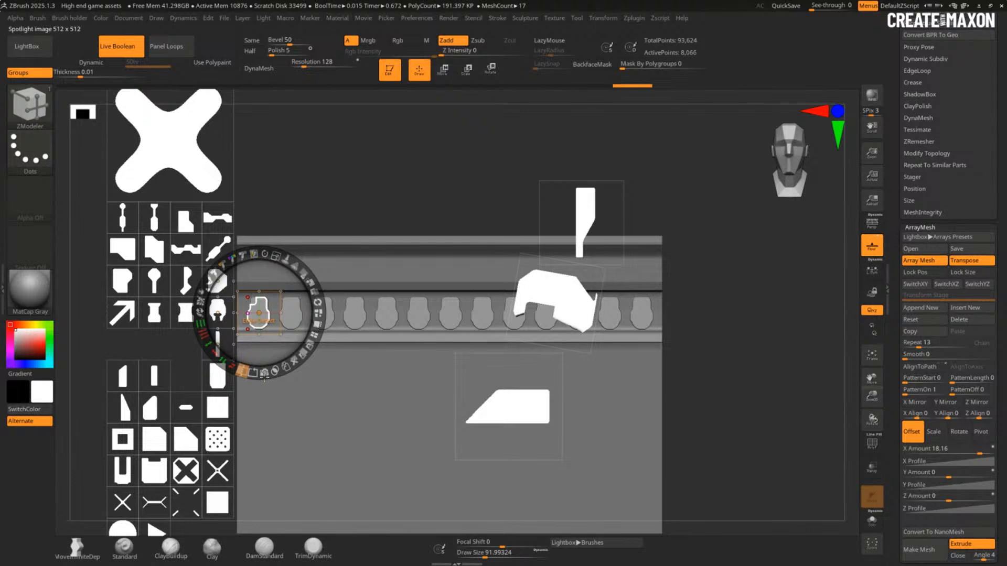
left_click(263, 372)
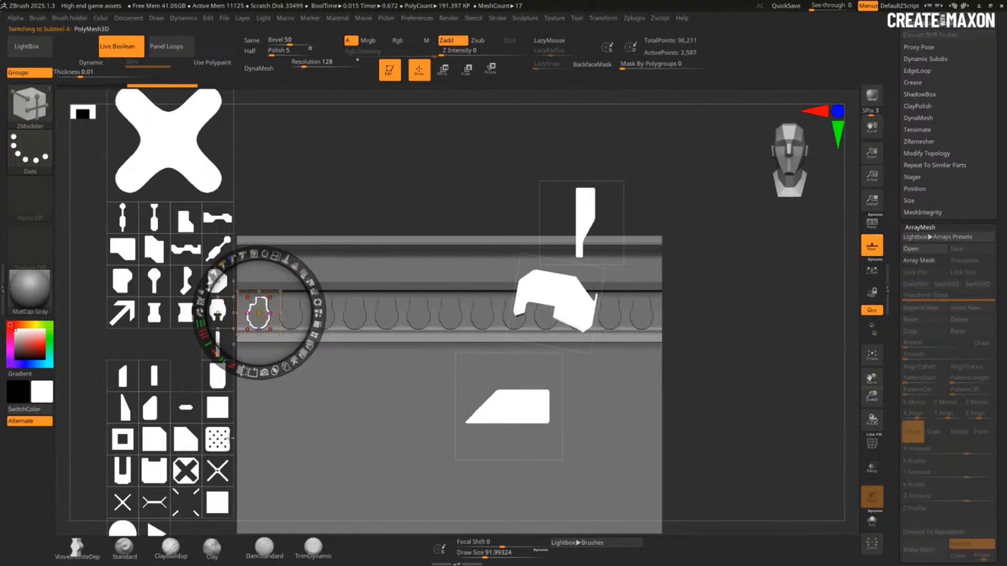
key("shift+z")
Step: Move the new outline subtool in depth so it sits as a raised rim on the first ornament's front face
left_click_drag(200, 418, 241, 415)
key("w")
left_click_drag(287, 314, 287, 313)
left_click_drag(645, 370, 630, 420)
left_click_drag(283, 319, 286, 321)
key("q")
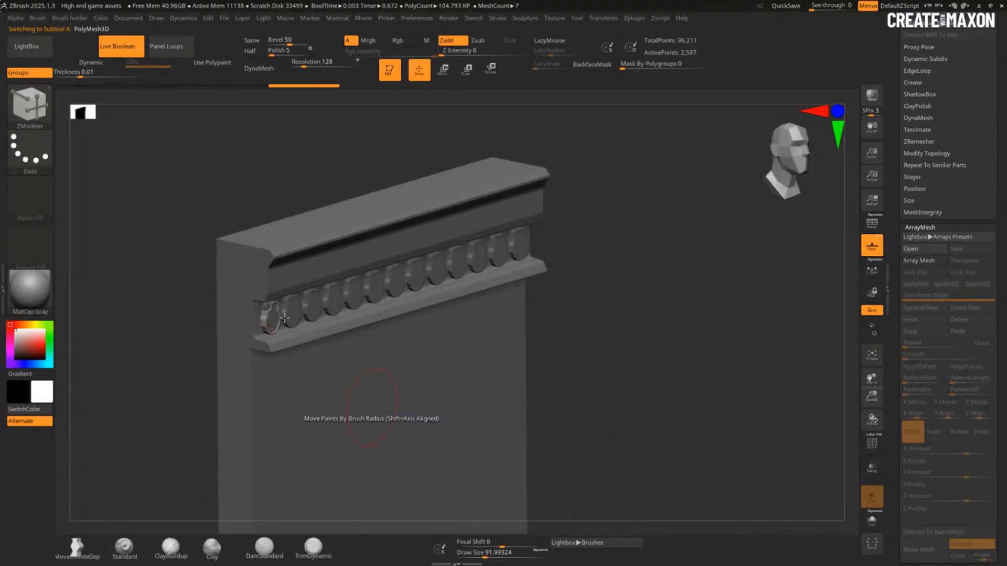
left_click_drag(650, 424, 554, 409)
left_click_drag(167, 471, 197, 474)
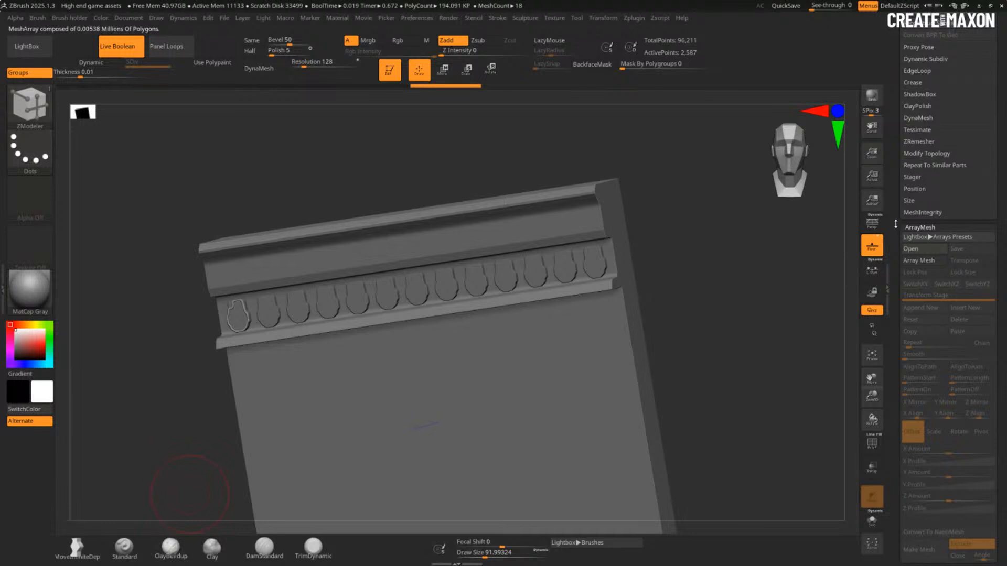
Step: Set the rim outline subtool to Boolean subtraction and examine the groove it cuts around the first ornament
scroll(905, 367, "up", 10)
scroll(905, 367, "down", 2)
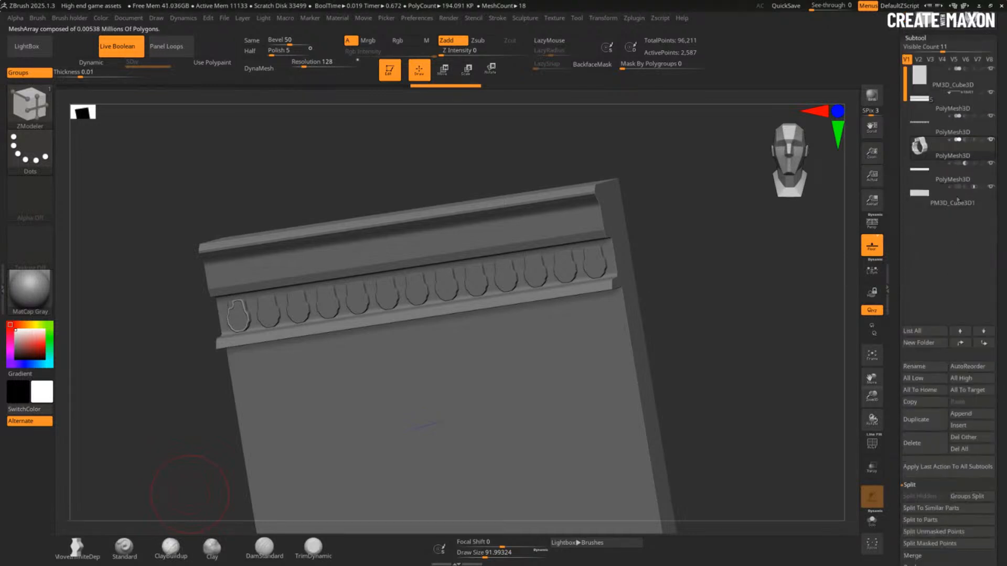
left_click_drag(757, 344, 784, 453)
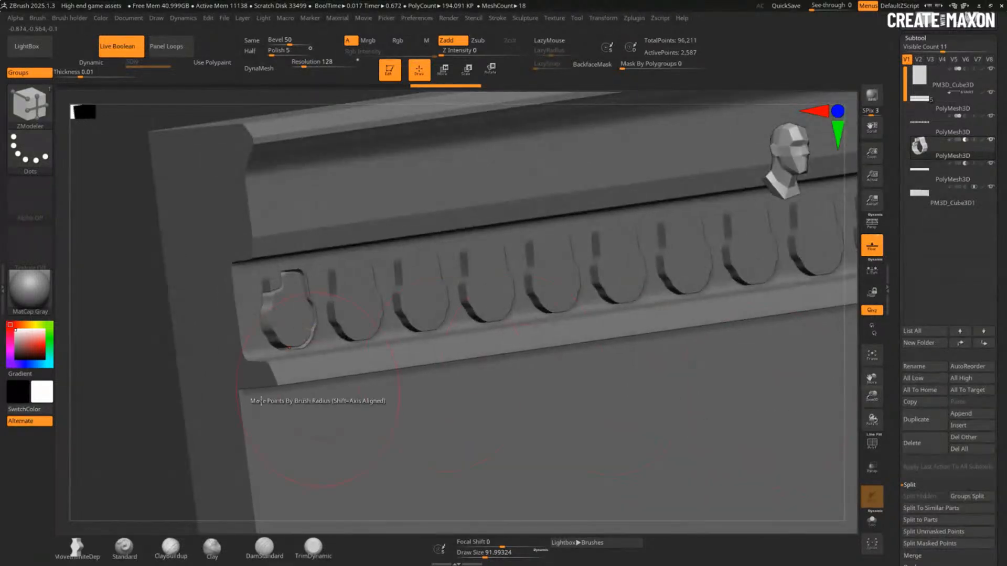
left_click_drag(176, 404, 128, 412)
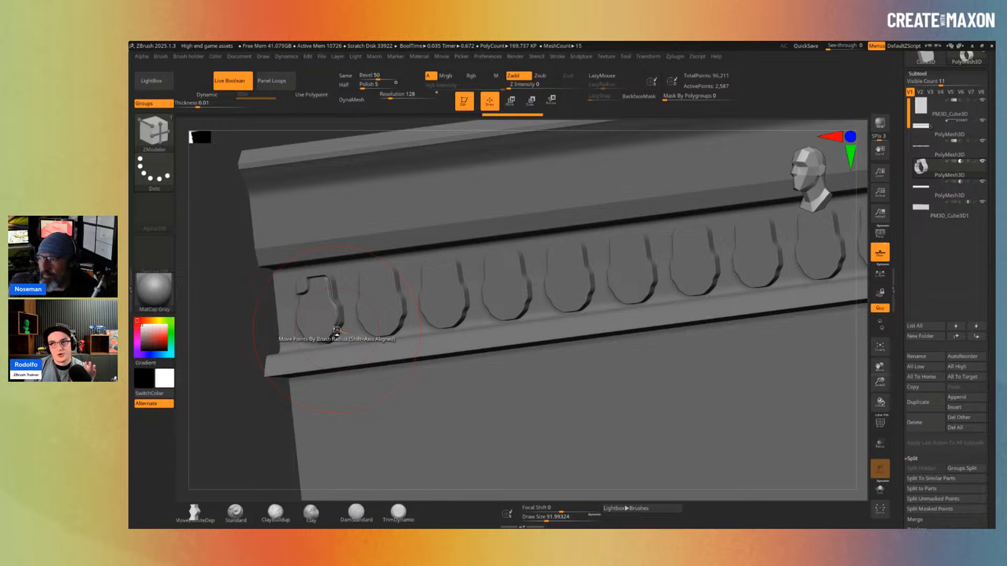
Step: Switch to the Sphere3D primitive, convert it to a PolyMesh3D and frame it in the front view
left_click_drag(898, 105, 905, 236)
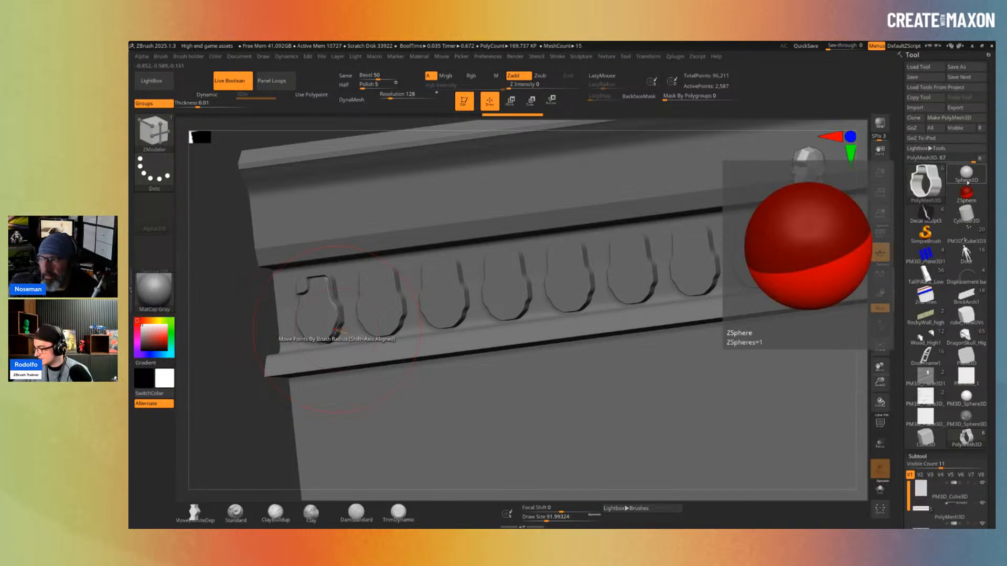
left_click(967, 176)
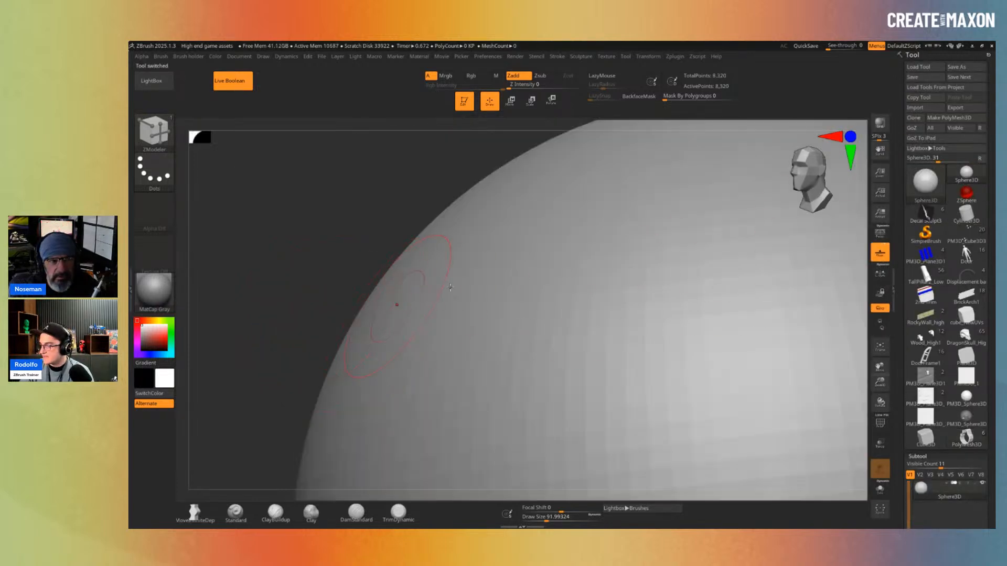
left_click(949, 118)
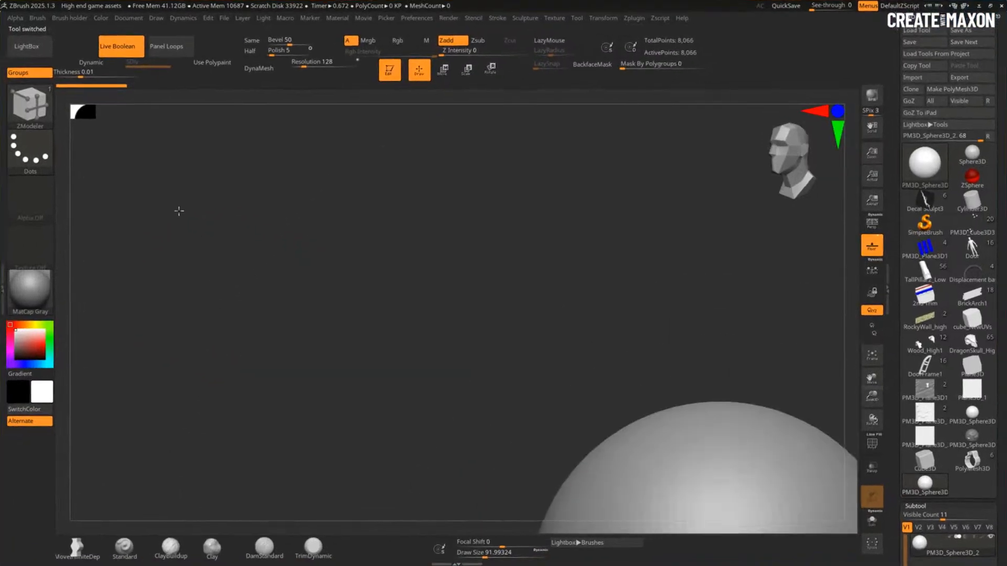
left_click_drag(179, 211, 144, 175, "alt")
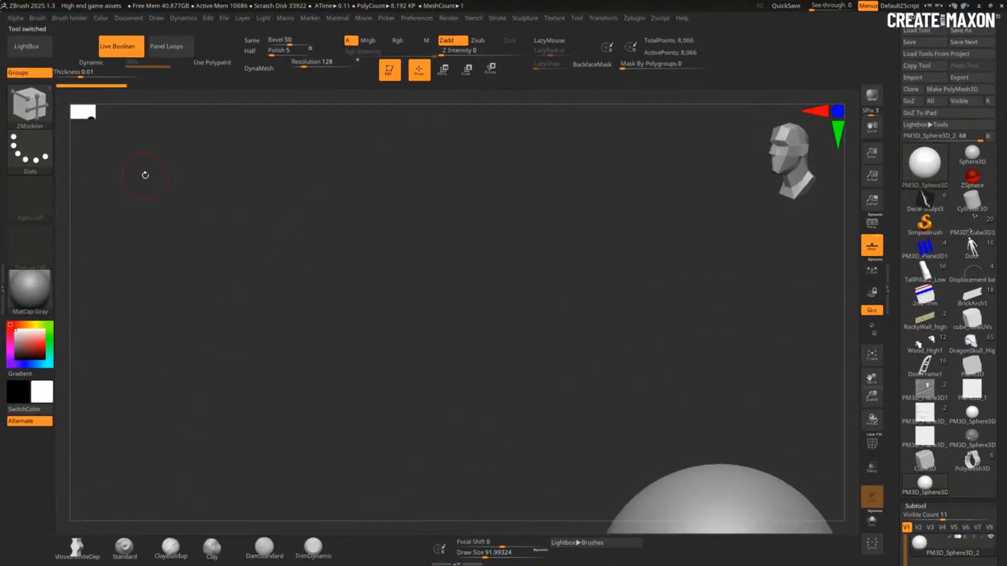
left_click_drag(511, 324, 277, 119, "alt")
left_click_drag(641, 284, 542, 238, "alt")
left_click_drag(580, 288, 599, 288, "shift")
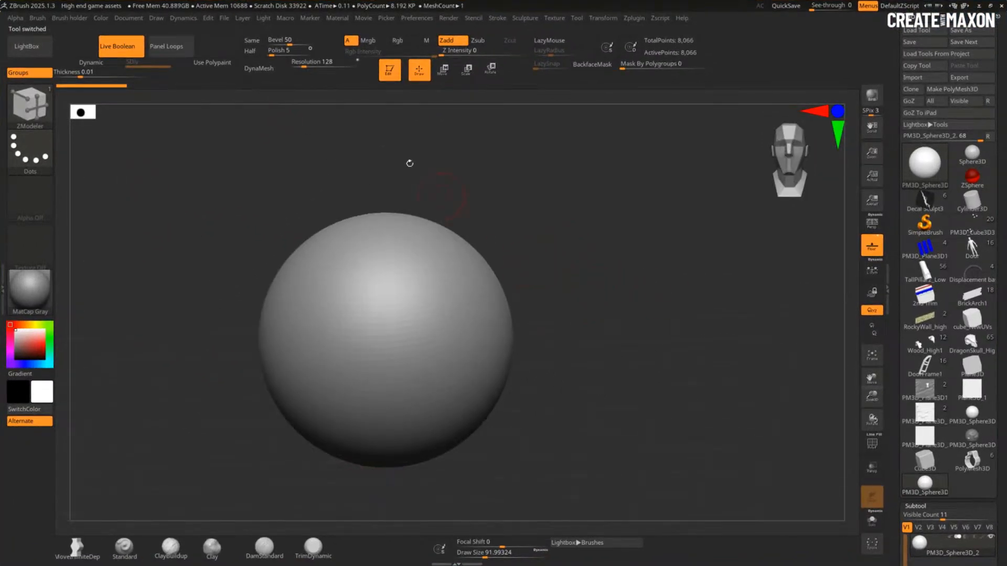
Step: Convert the sphere to a DynaMesh at resolution 664 and check its surface with the polyframe display
left_click(307, 63)
type("664")
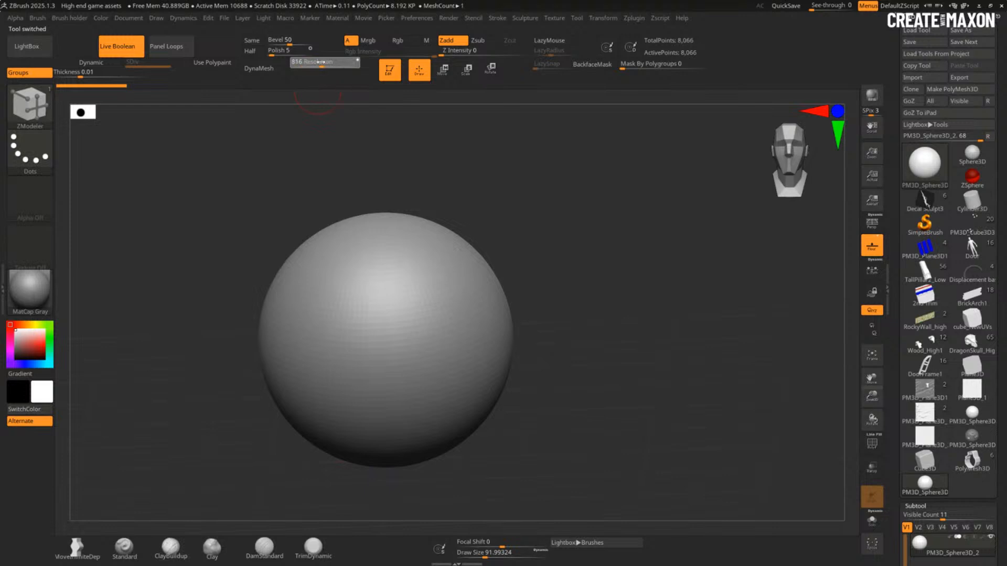
key("Return")
key("shift+f")
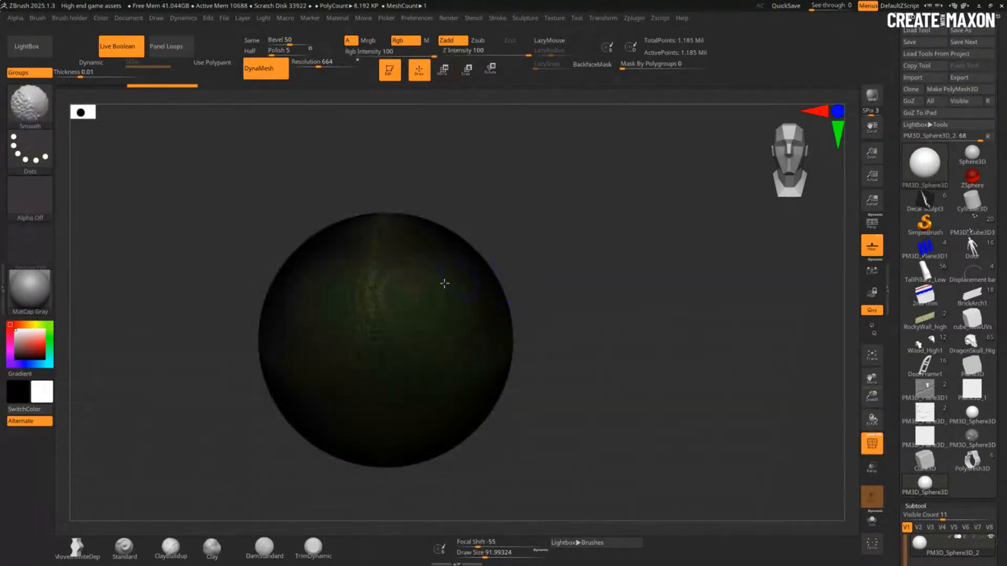
key("shift+f")
mouse_move(409, 301)
left_mouse_down("shift")
mouse_move(312, 312)
mouse_move(364, 295)
mouse_move(355, 302)
left_mouse_up("shift")
Step: Sculpt overlapping ClayBuildup strokes across the front of the sphere, adjusting the draw size for them
key("s")
left_click_drag(423, 324, 452, 324)
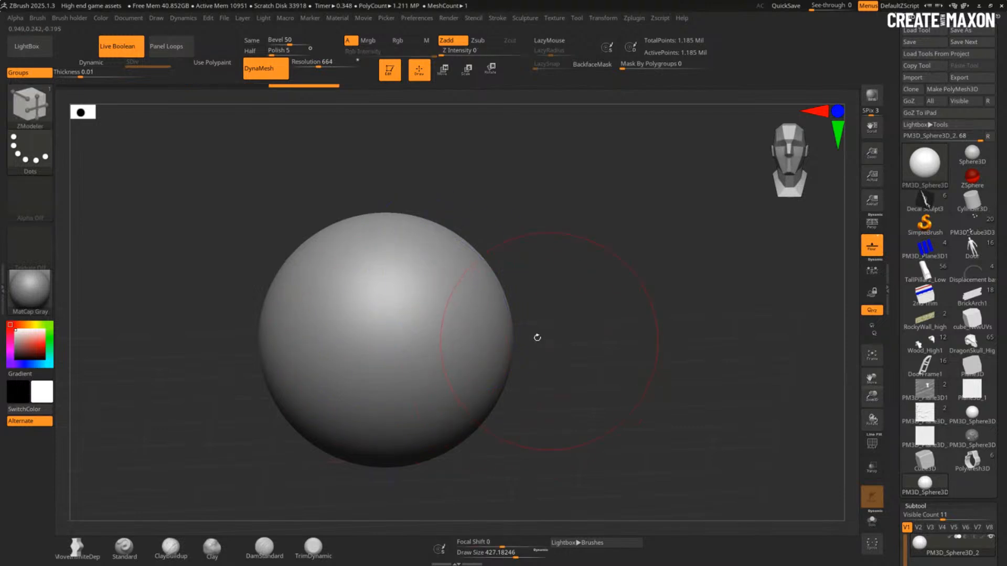
key("b")
key("c")
key("b")
mouse_move(361, 391)
left_mouse_down()
mouse_move(429, 323)
mouse_move(373, 331)
left_mouse_up()
key("s")
mouse_move(367, 364)
left_mouse_down()
mouse_move(440, 322)
mouse_move(401, 408)
left_mouse_up()
Step: Carve fine DamStandard creases across the clay strokes with a draw size of about 40
key("b")
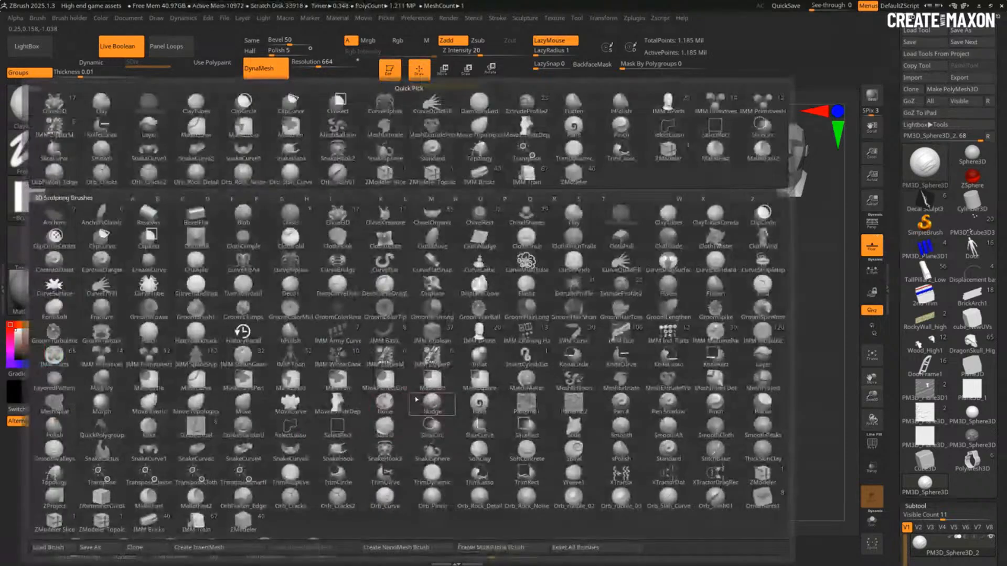
key("d")
key("s")
key("s")
mouse_move(439, 363)
left_mouse_down()
mouse_move(422, 364)
mouse_move(426, 383)
left_mouse_up()
mouse_move(425, 383)
left_mouse_down()
mouse_move(406, 377)
mouse_move(422, 363)
mouse_move(420, 342)
left_mouse_up()
key("s")
left_click(423, 372)
left_click_drag(371, 367, 417, 341)
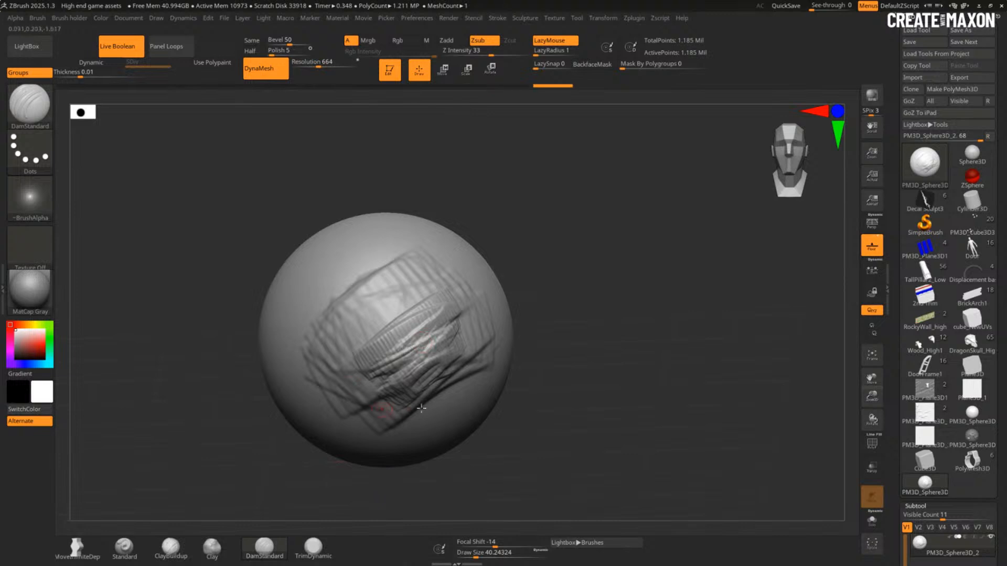
Step: Undo the remesh at resolution 664 and re-DynaMesh the sculpted sphere at resolution 480
mouse_move(519, 407)
left_mouse_down()
mouse_move(577, 432)
mouse_move(662, 406)
left_mouse_up()
left_click_drag(635, 346, 561, 420, "ctrl")
key("ctrl+z")
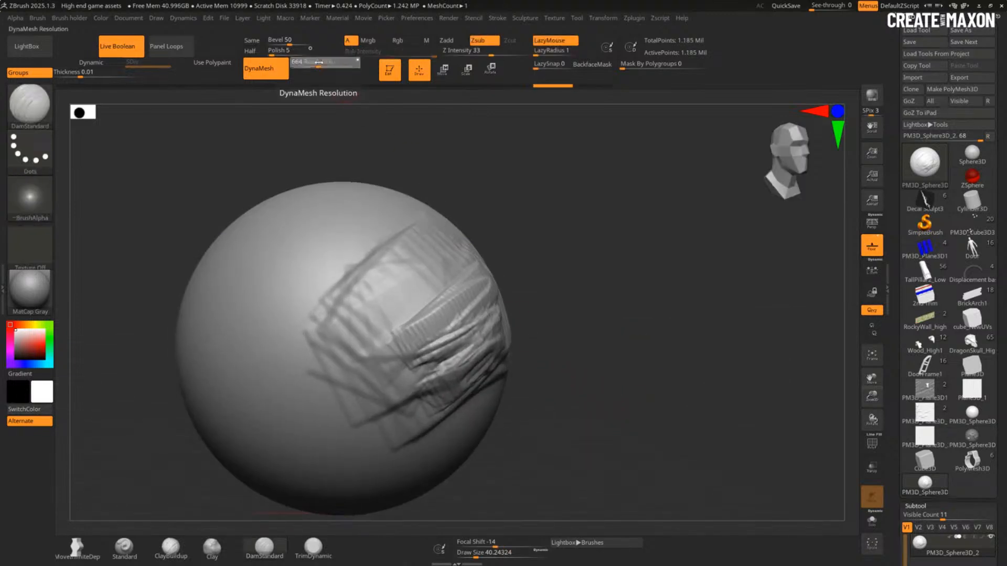
left_click(314, 65)
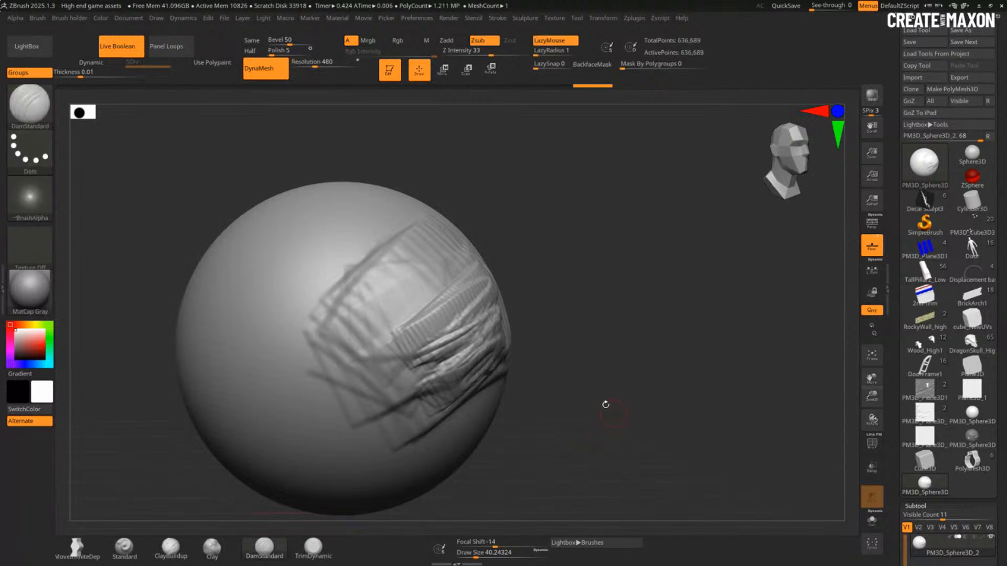
Step: Try another DamStandard stroke on the creases with a DynaMesh update, and undo both
left_click_drag(559, 357, 604, 411, "alt")
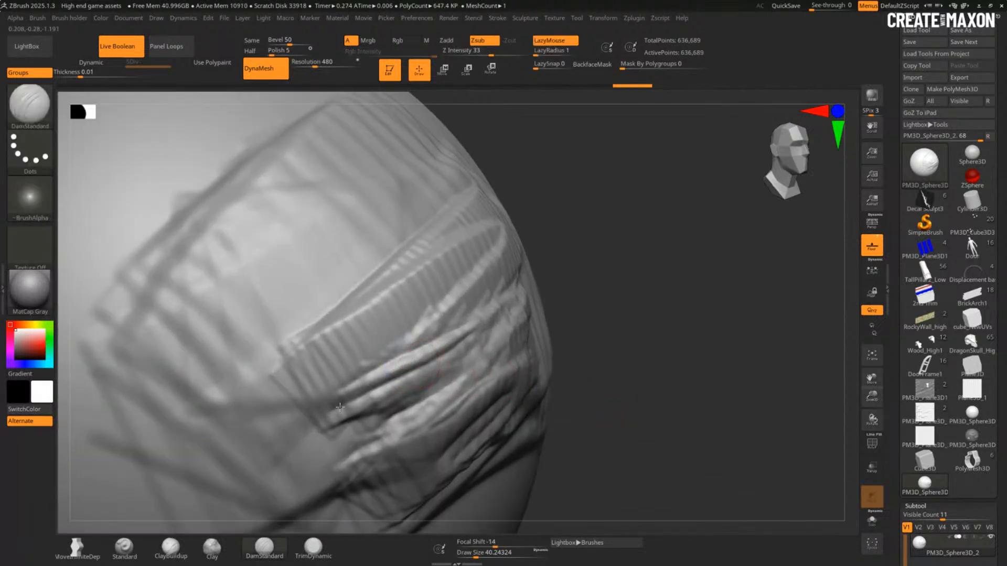
left_click_drag(364, 388, 430, 353)
left_click_drag(730, 329, 664, 422, "ctrl")
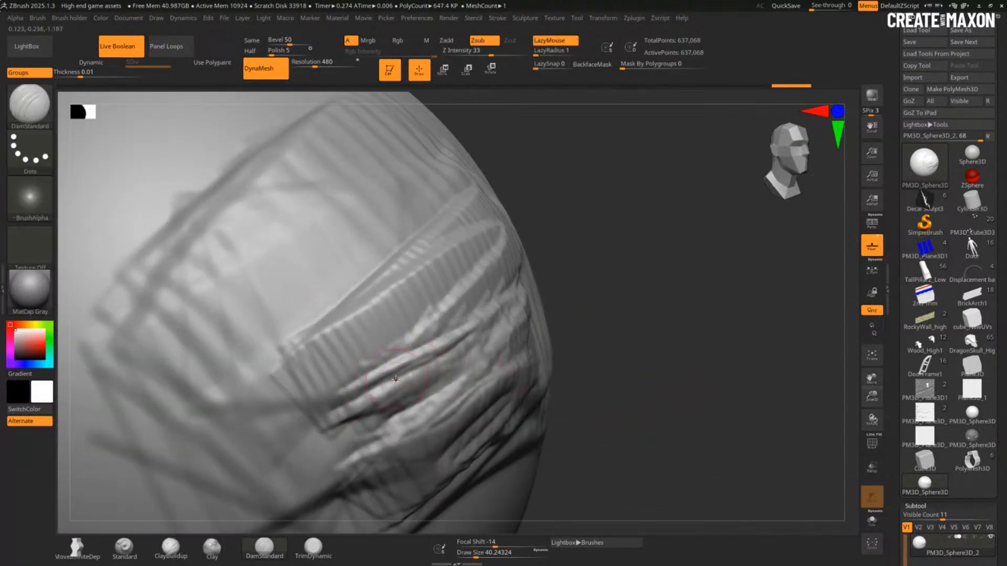
left_click_drag(649, 376, 596, 299, "alt")
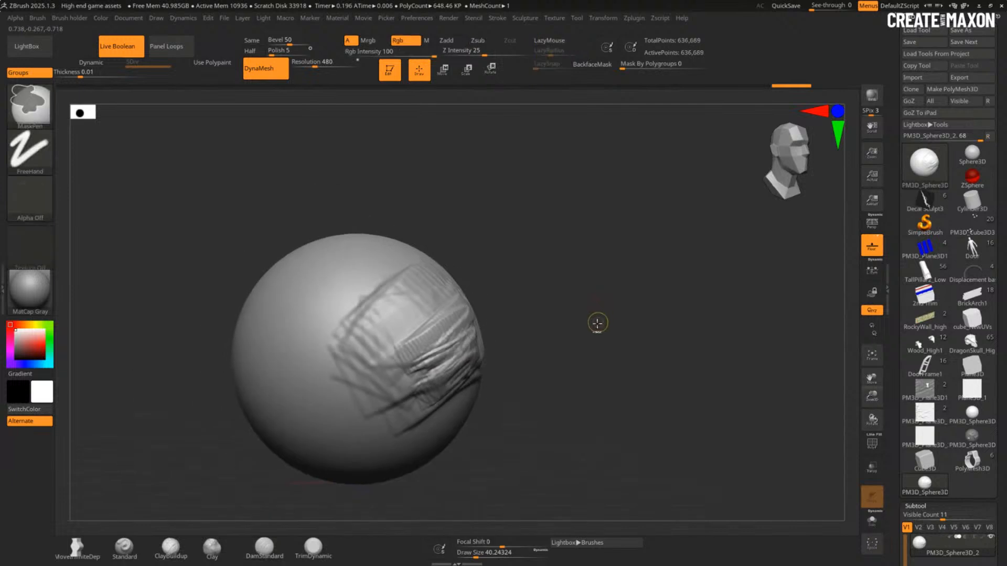
key("ctrl+z")
key("ctrl+z")
Step: Set the DynaMesh resolution to 472, enable Project and re-DynaMesh the sphere
scroll(917, 303, "down", 8)
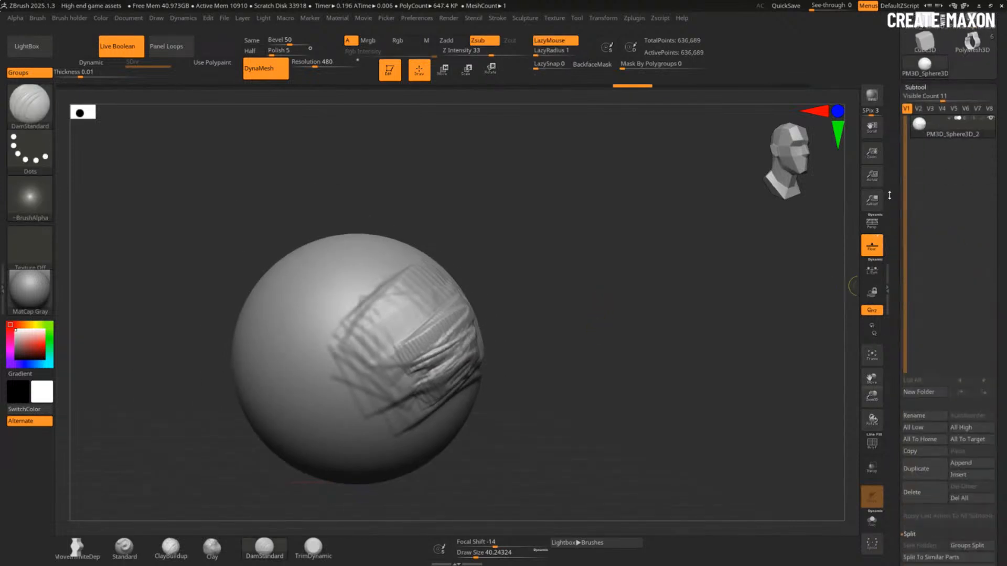
scroll(919, 323, "down", 8)
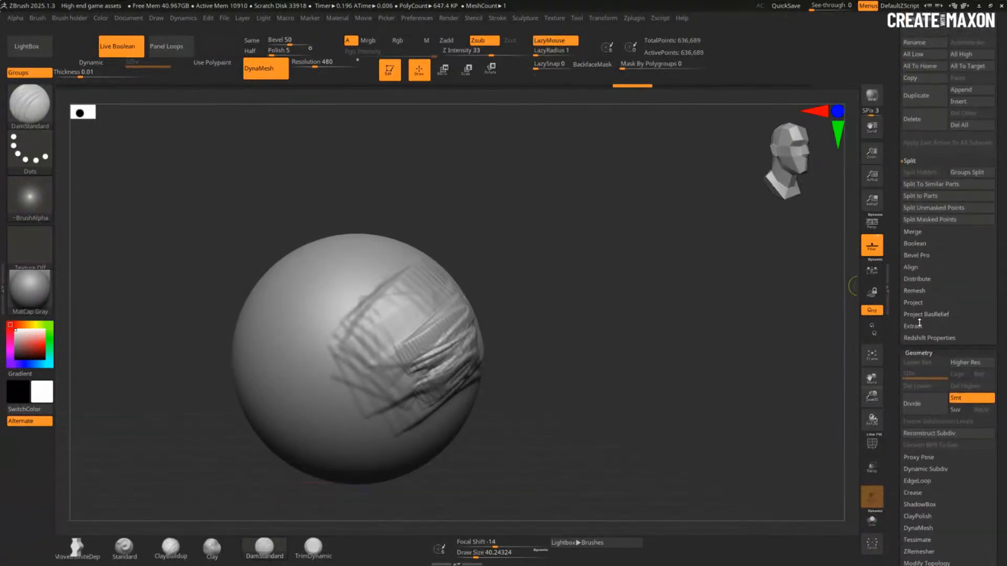
scroll(928, 353, "down", 5)
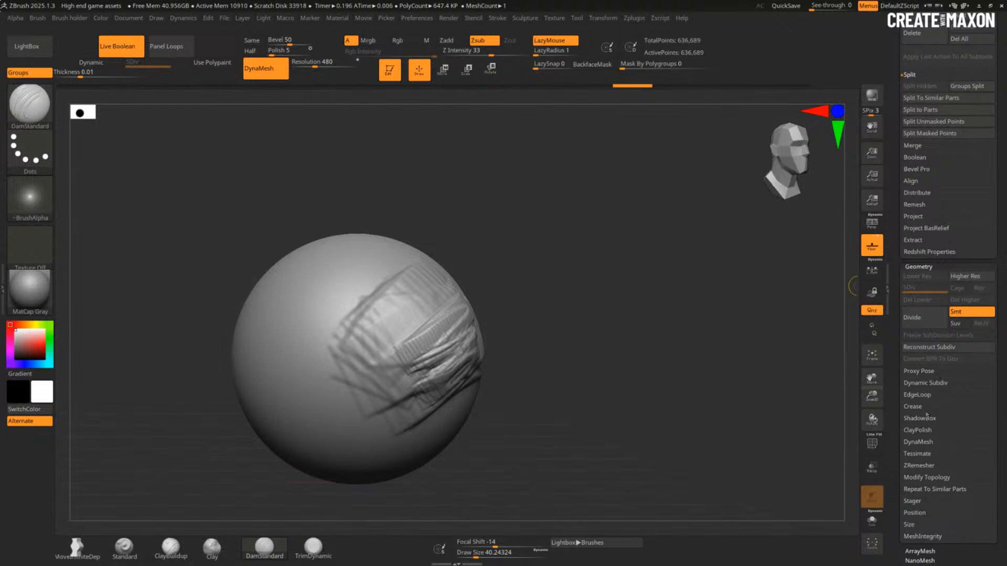
left_click(923, 442)
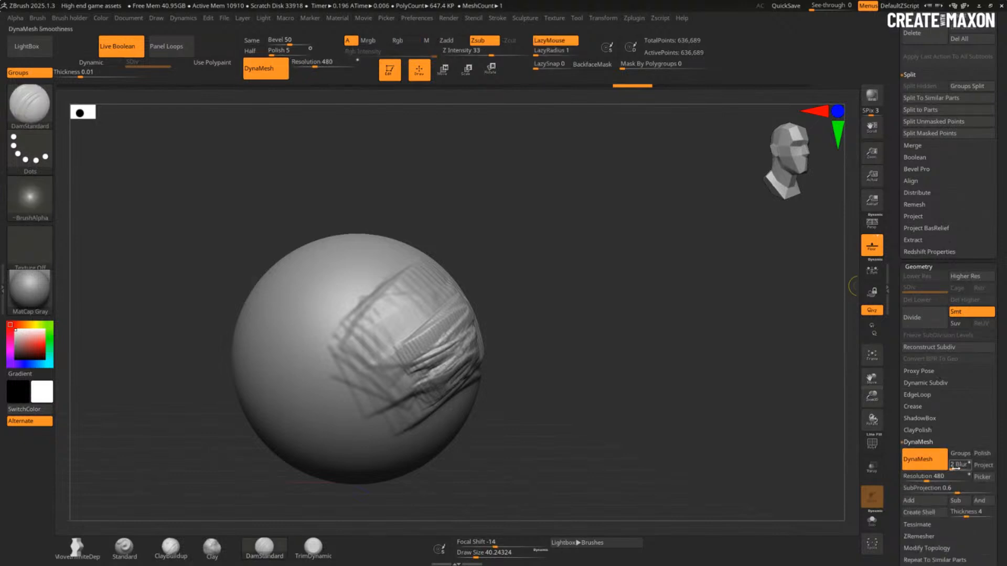
left_click_drag(922, 475, 947, 470)
left_click(926, 477)
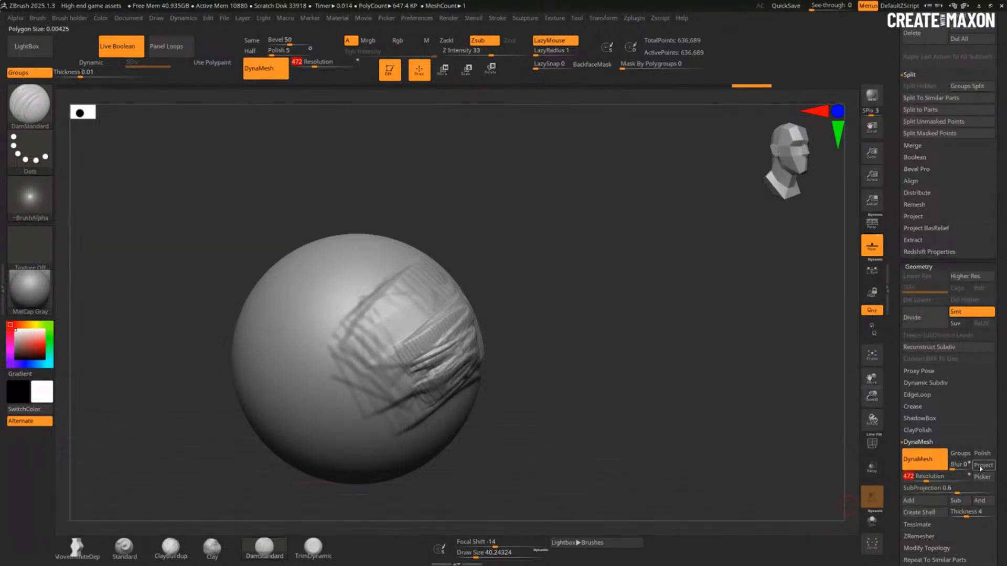
left_click(983, 466)
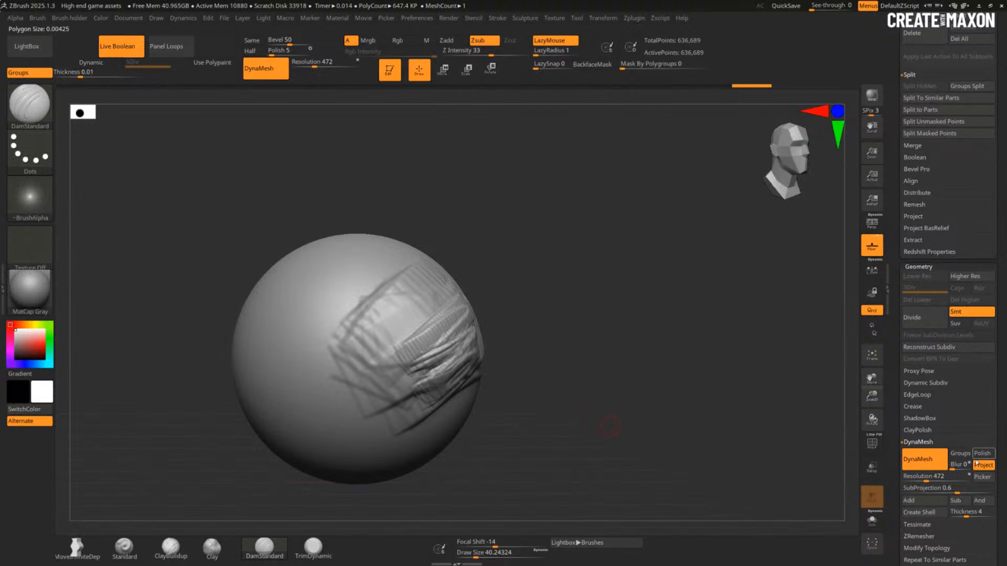
key("ctrl")
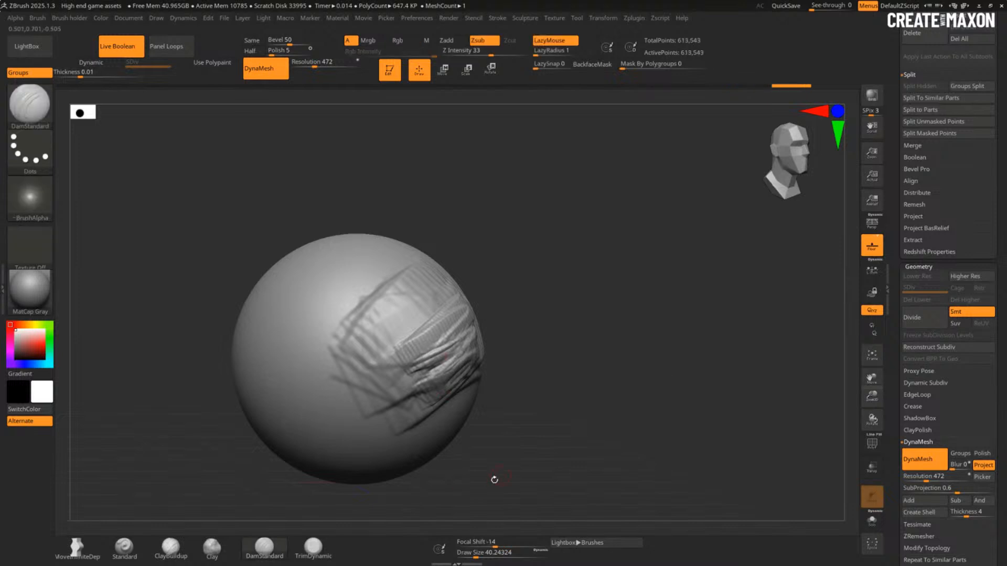
Step: Compare the creases up close with the projected remesh undone, and re-DynaMesh the sphere
left_click_drag(525, 431, 602, 491, "alt")
left_click_drag(465, 355, 530, 367, "shift")
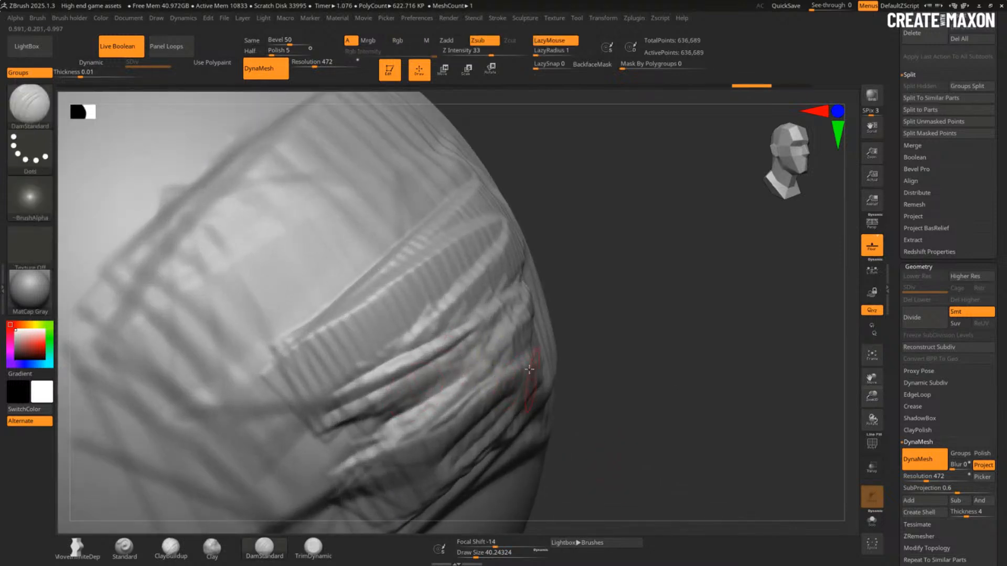
left_click_drag(722, 330, 690, 372, "ctrl")
left_click_drag(675, 386, 612, 271, "alt")
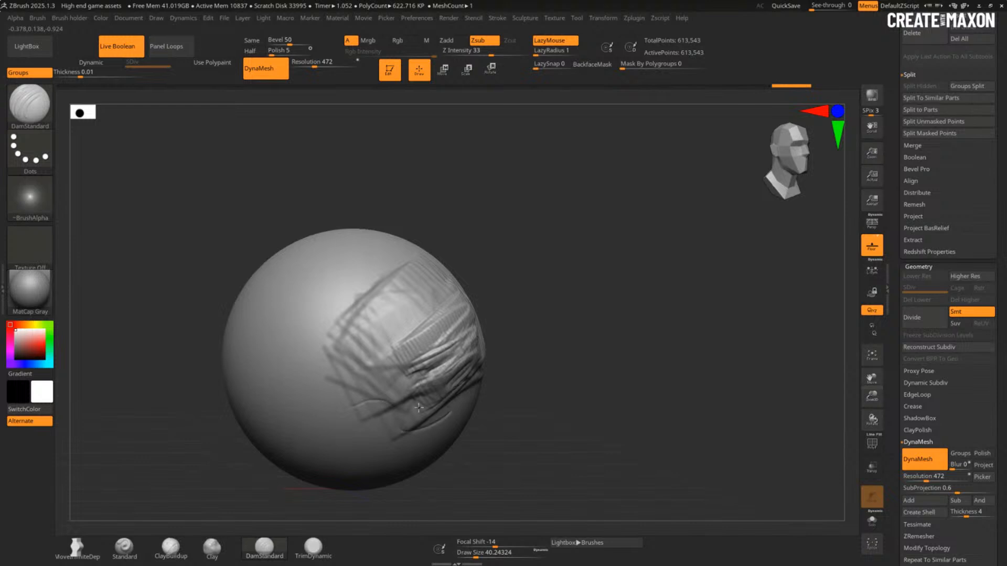
Step: Carve looping DamStandard lines below the creases and try re-DynaMeshing the sphere at resolution 352
mouse_move(418, 407)
left_mouse_down()
mouse_move(385, 346)
mouse_move(440, 414)
left_mouse_up()
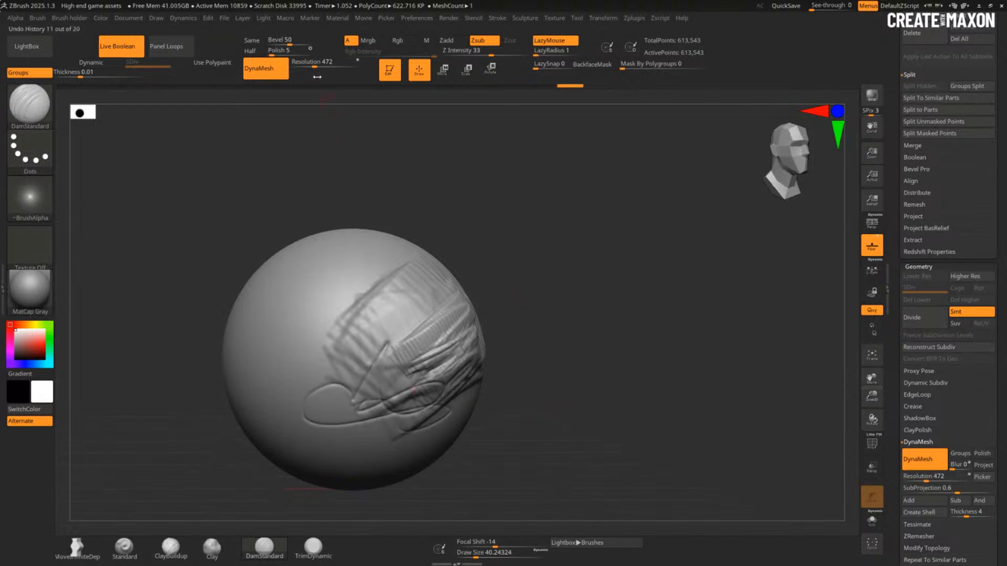
left_click_drag(314, 66, 311, 66)
left_click_drag(603, 308, 633, 353, "ctrl")
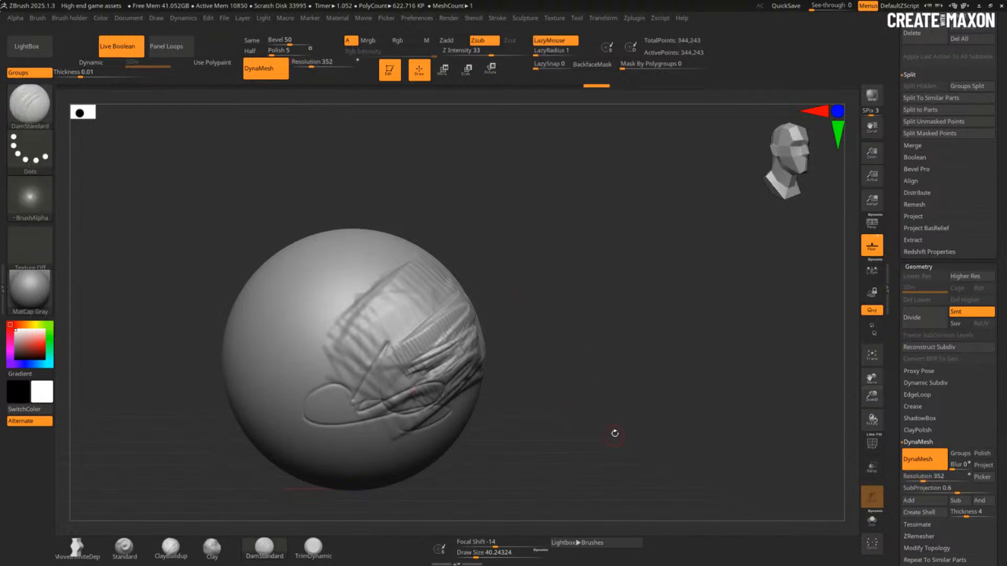
key("ctrl+shift+z")
mouse_move(614, 433)
left_mouse_down()
mouse_move(607, 396)
mouse_move(630, 405)
left_mouse_up()
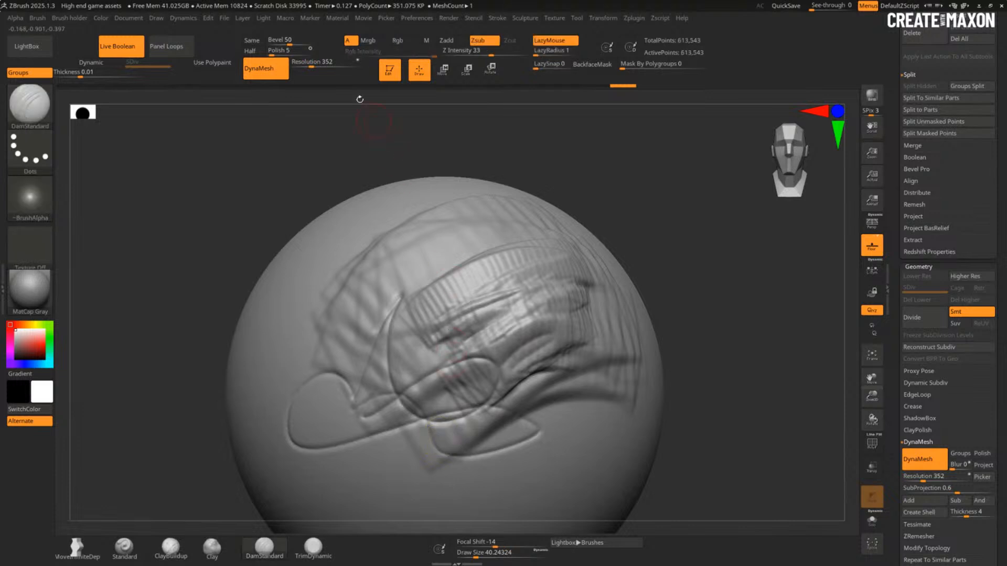
Step: Re-DynaMesh the sculpted sphere at resolution 256
left_click(311, 64)
type("256")
key("Return")
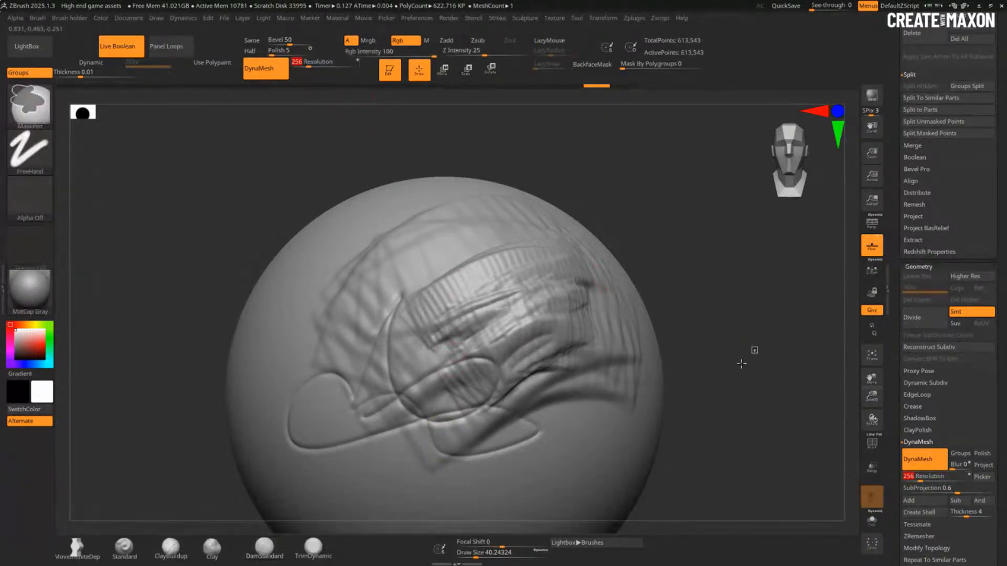
mouse_move(741, 364)
left_mouse_down("ctrl")
mouse_move(747, 423)
mouse_move(760, 407)
mouse_move(687, 391)
mouse_move(692, 353)
left_mouse_up("ctrl")
Step: Carve DamStandard strokes below the looping lines, enlarging the brush to a draw size of about 212
mouse_move(635, 399)
left_mouse_down("alt")
mouse_move(622, 436)
mouse_move(583, 436)
mouse_move(567, 453)
left_mouse_up("alt")
mouse_move(338, 450)
left_mouse_down()
mouse_move(368, 424)
mouse_move(392, 427)
mouse_move(356, 462)
left_mouse_up()
key("s")
left_click_drag(419, 438, 388, 477)
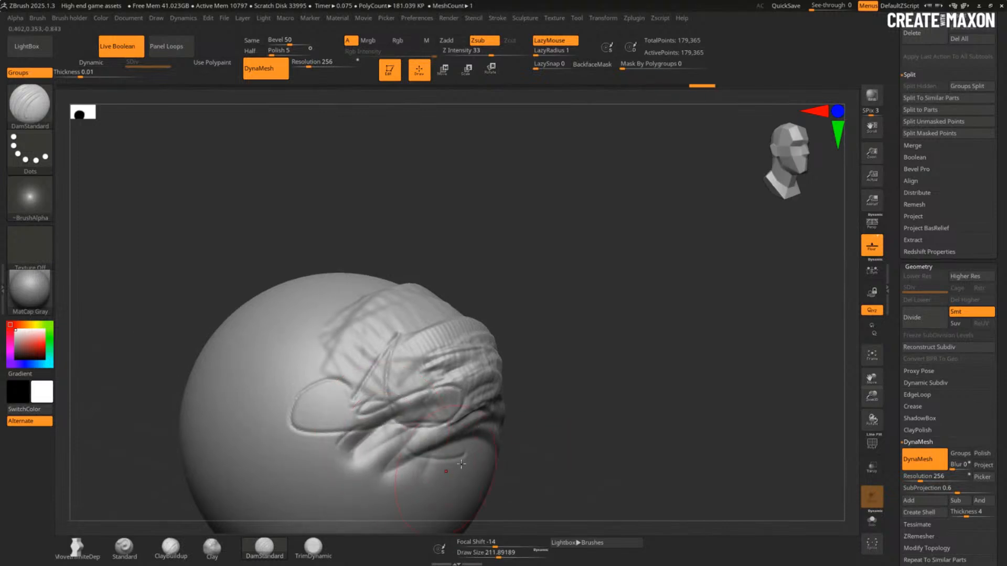
Step: Build up a patch of ClayBuildup strokes on the lower part of the sphere
key("b")
key("c")
key("b")
mouse_move(328, 480)
left_mouse_down()
mouse_move(344, 522)
mouse_move(387, 474)
left_mouse_up()
left_click_drag(600, 448, 610, 362, "alt")
left_click_drag(637, 370, 627, 399)
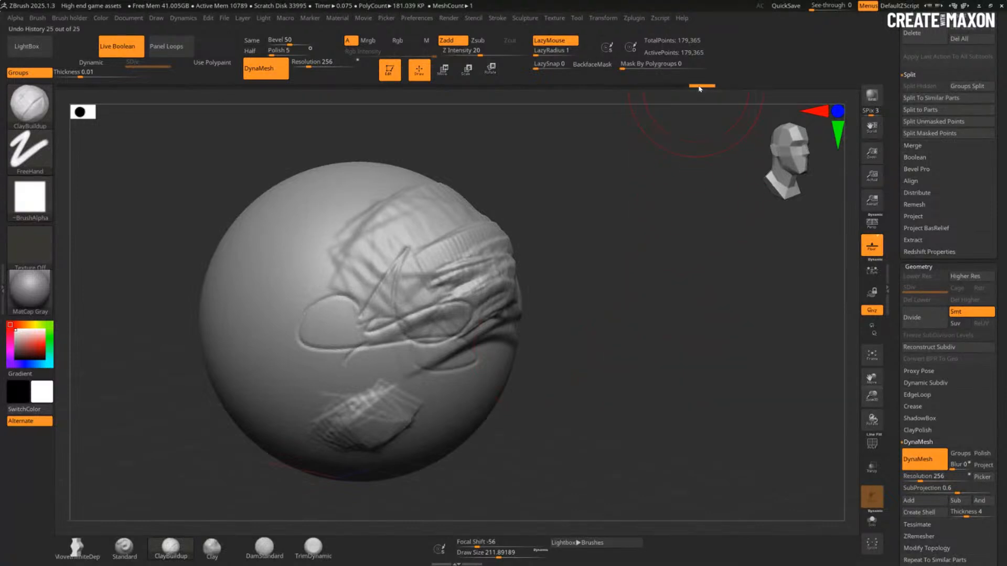
Step: Mark an earlier undo history state and try the Morph brush on the sphere's sculpted area
mouse_move(702, 86)
left_mouse_down()
mouse_move(624, 87)
mouse_move(702, 86)
left_mouse_up()
key("ctrl")
key("b")
key("m")
key("o")
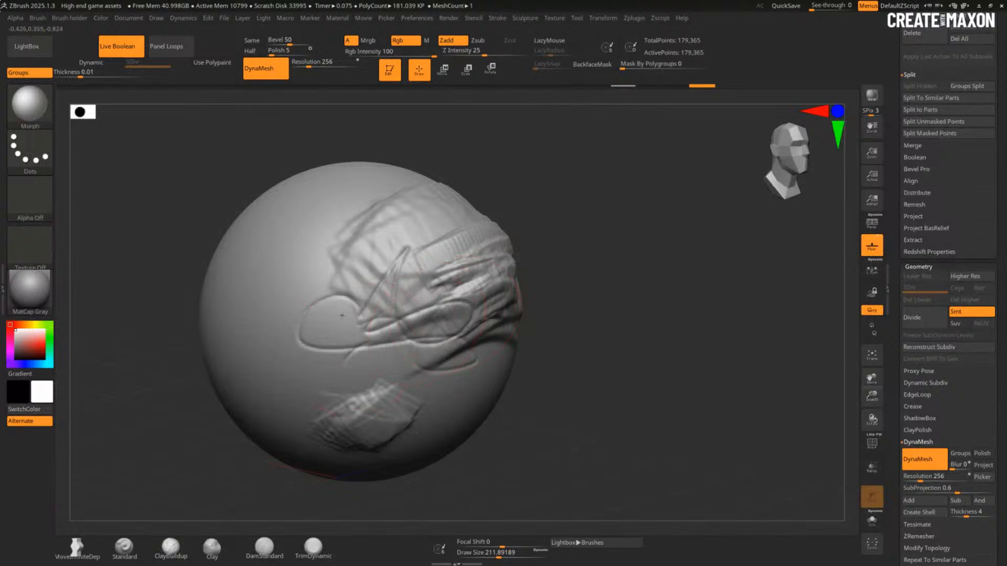
left_click(306, 312)
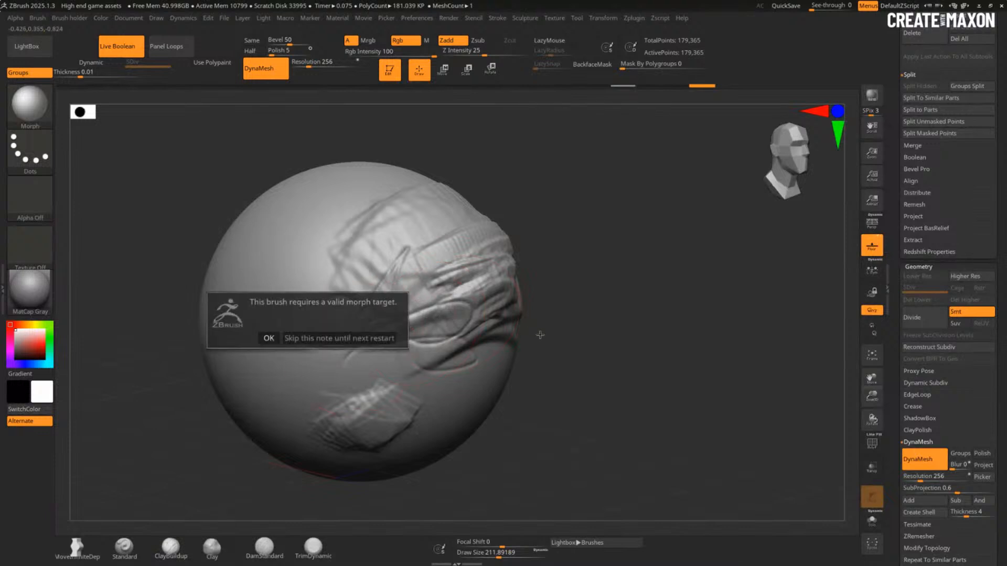
Step: Project the marked undo history state onto the sphere's geometry, with colour projection turned off
left_click(269, 338)
scroll(899, 166, "up", 10)
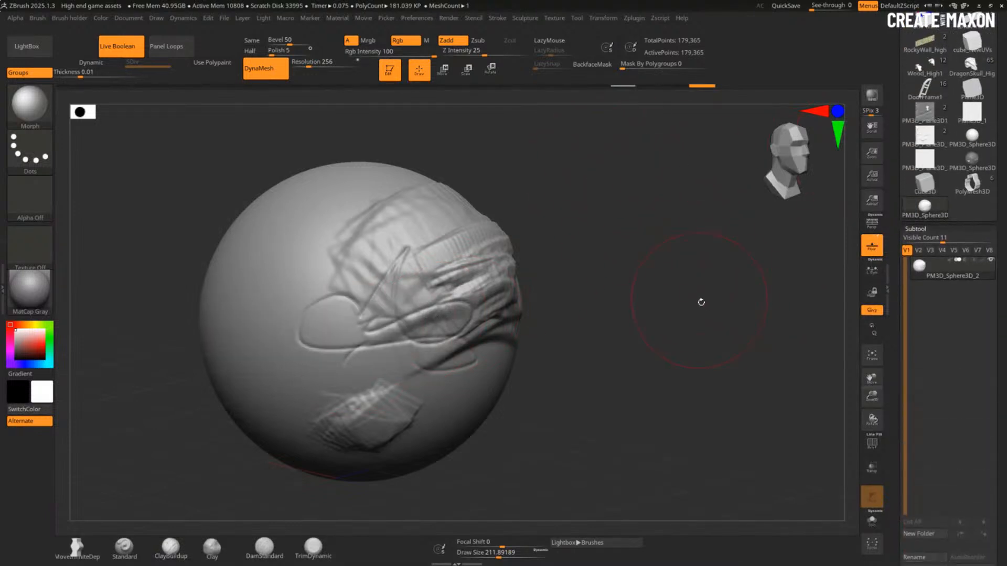
left_click(926, 229, "shift")
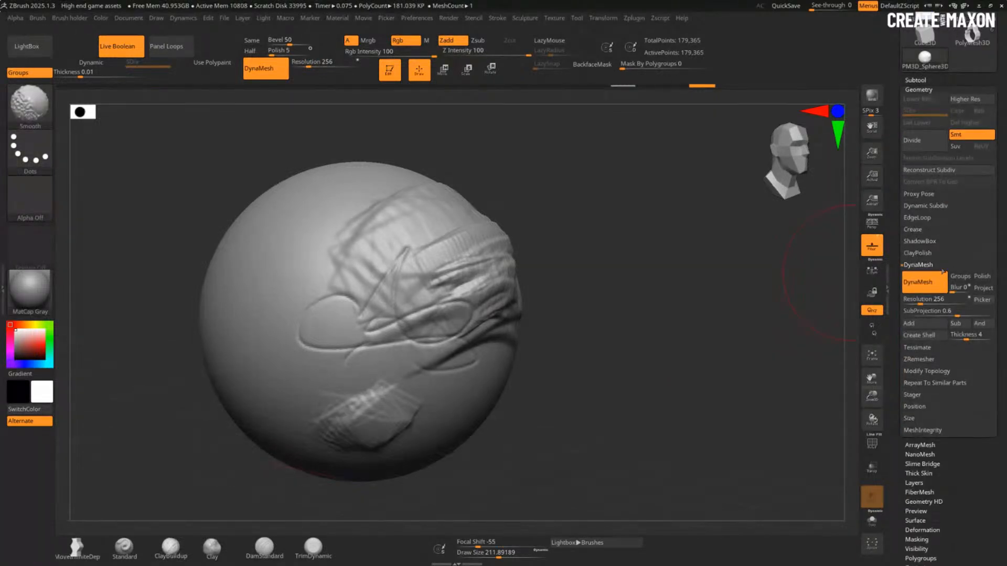
left_click(919, 80)
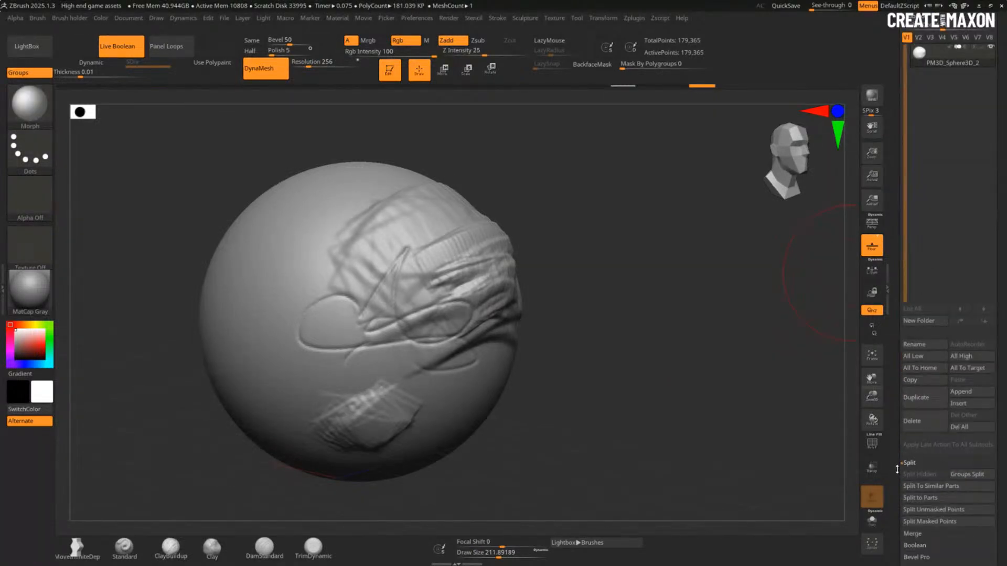
scroll(918, 401, "down", 5)
left_click(913, 400)
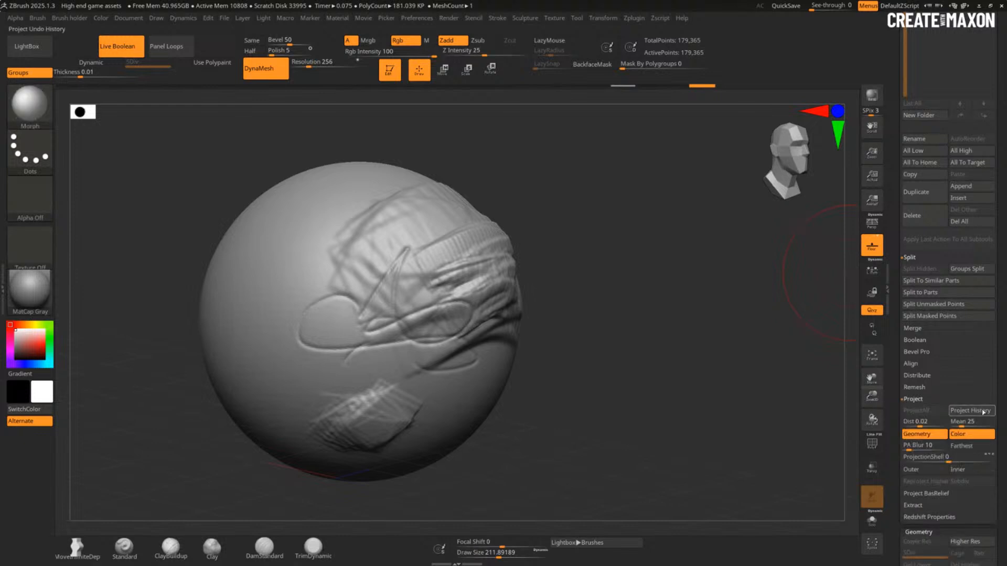
left_click(977, 413)
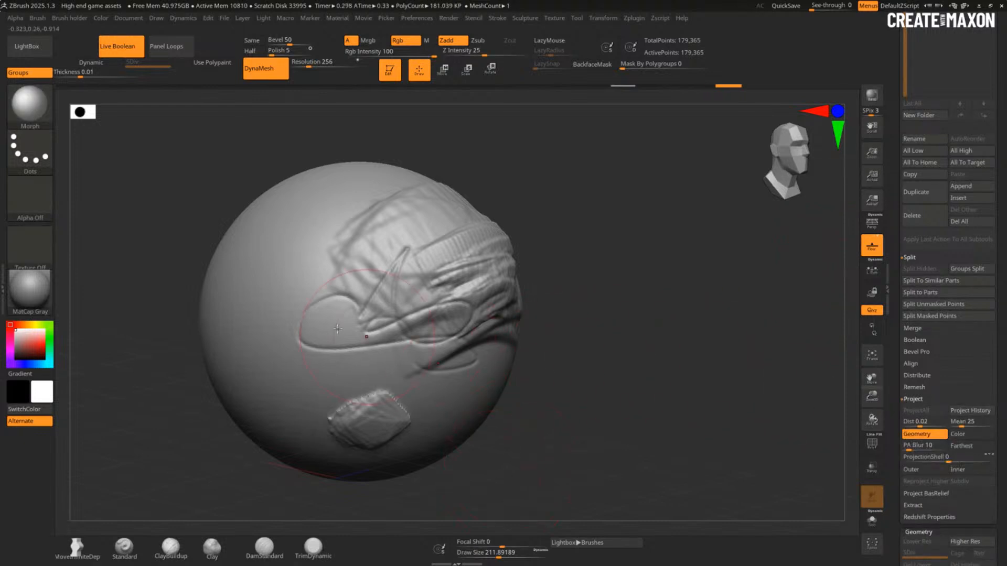
Step: Raise the projection distance to 0.12791 and project the marked history state onto the sphere again
left_click_drag(921, 421, 929, 422)
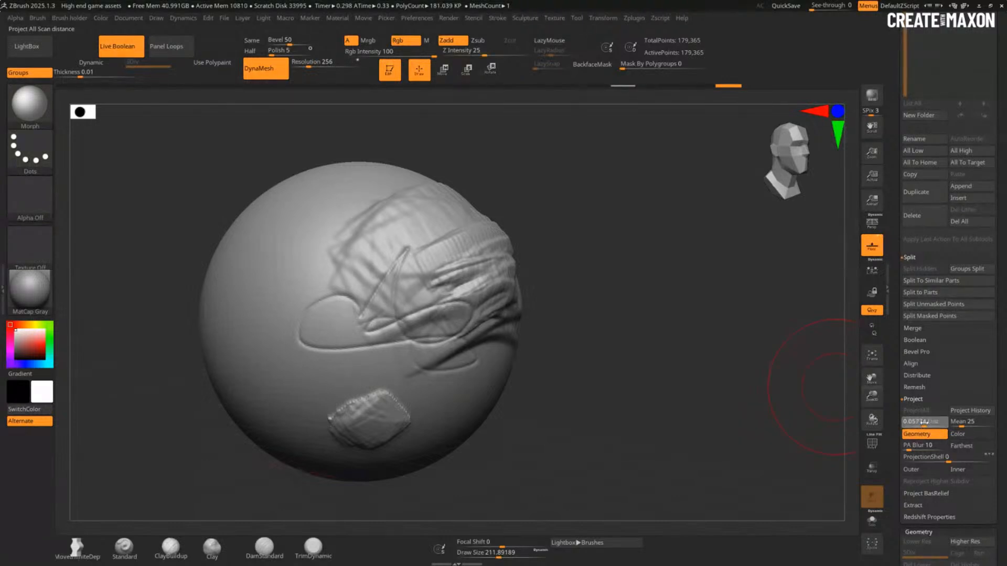
left_click(970, 410)
left_click(635, 396)
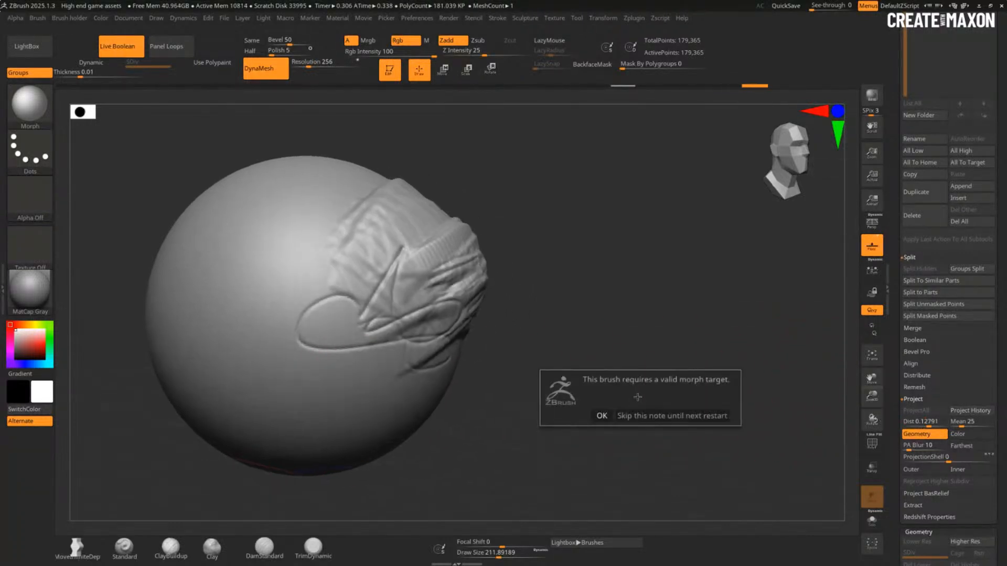
left_click(608, 416)
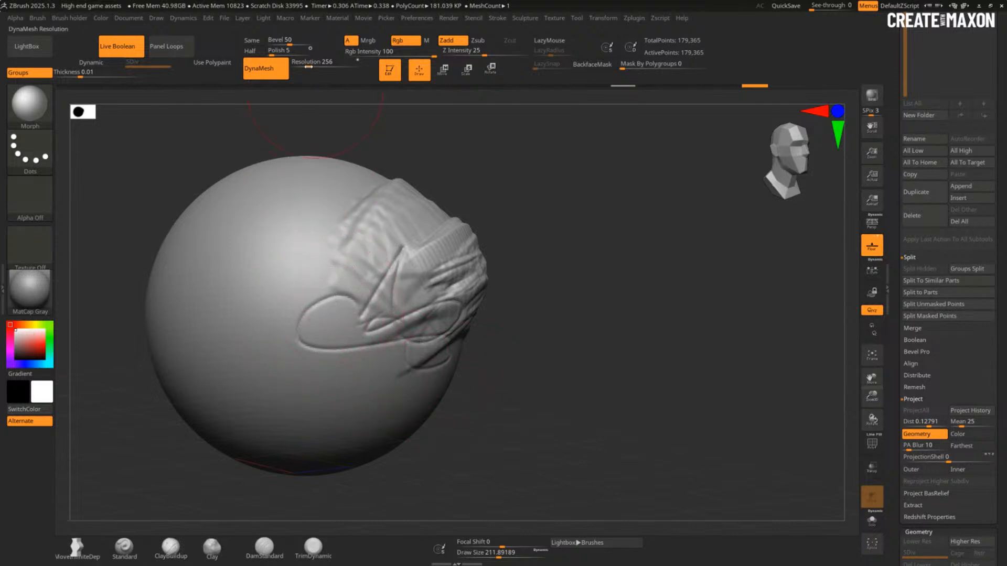
Step: Re-DynaMesh the sphere at resolution 496 and project the marked history state onto the denser mesh
left_click(310, 65)
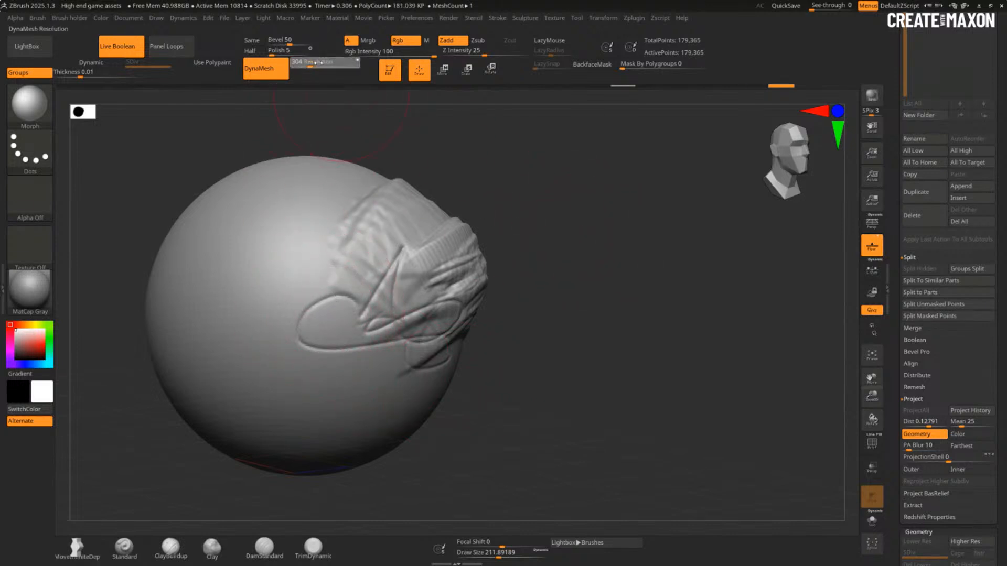
left_click(310, 63)
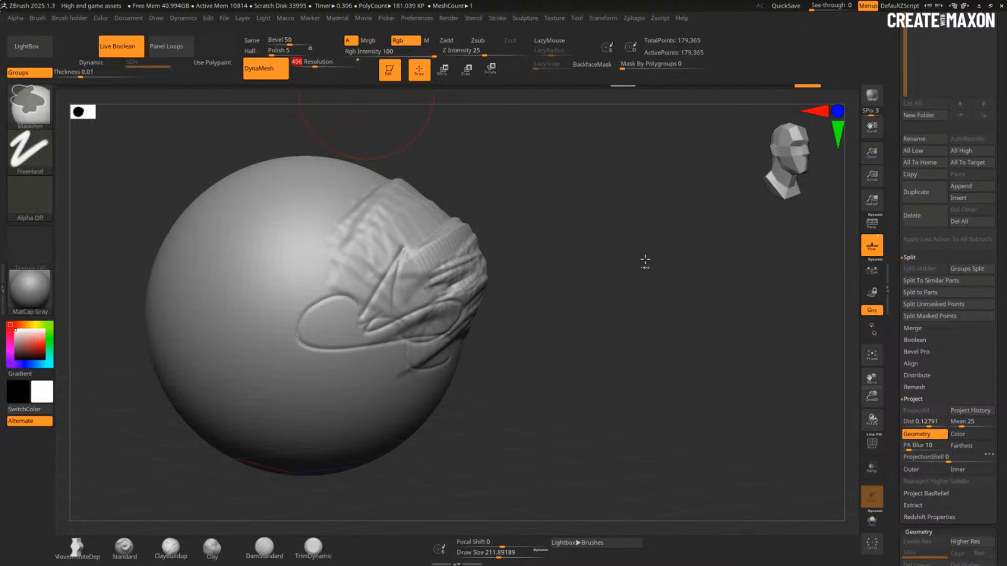
left_click_drag(645, 262, 619, 364, "ctrl")
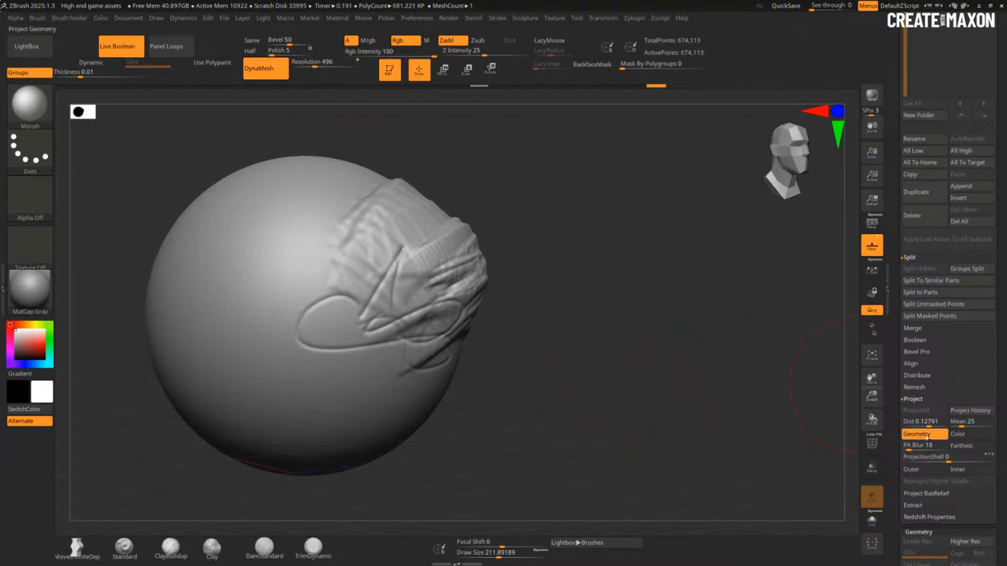
left_click(974, 411)
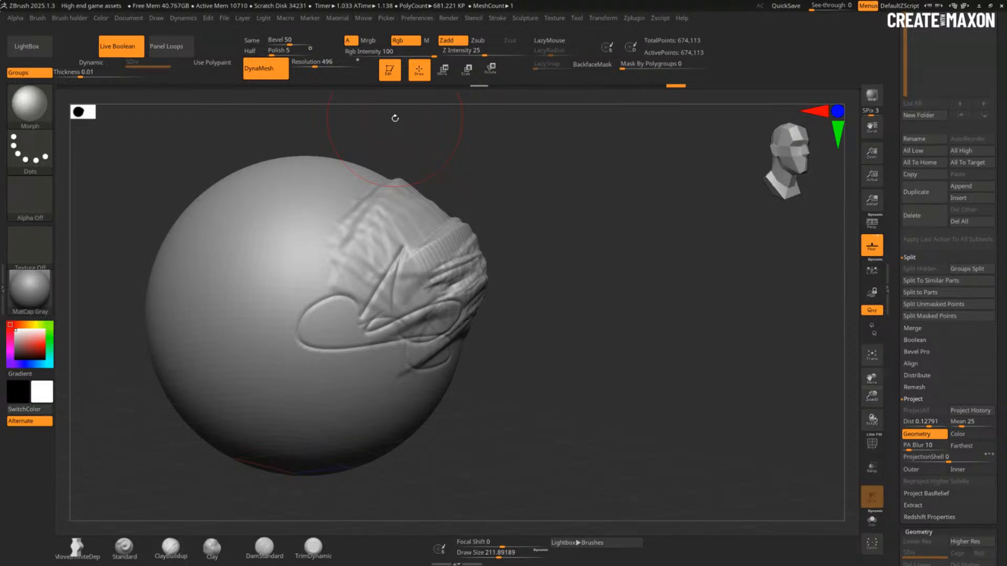
left_click_drag(522, 392, 515, 387)
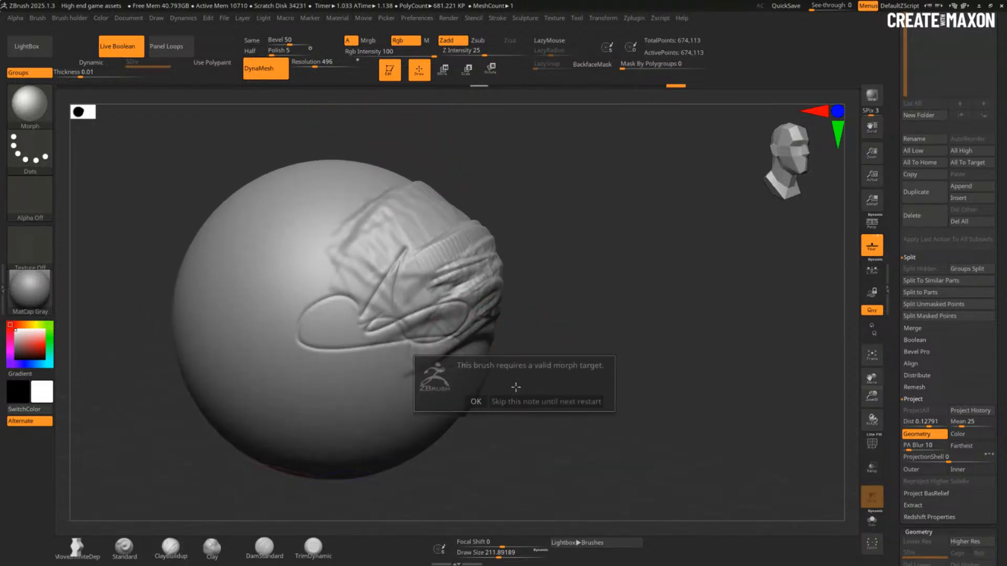
left_click(476, 400)
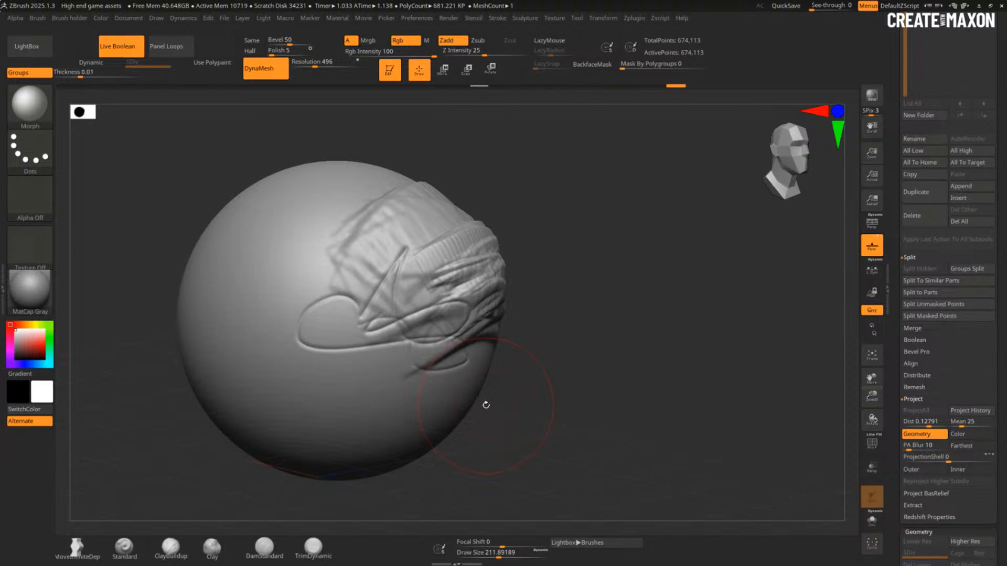
Step: Switch to the HistoryRecall brush and undo the resolution 496 remesh and the history projections on the sphere
key("b")
key("h")
left_click(320, 332)
key("ctrl")
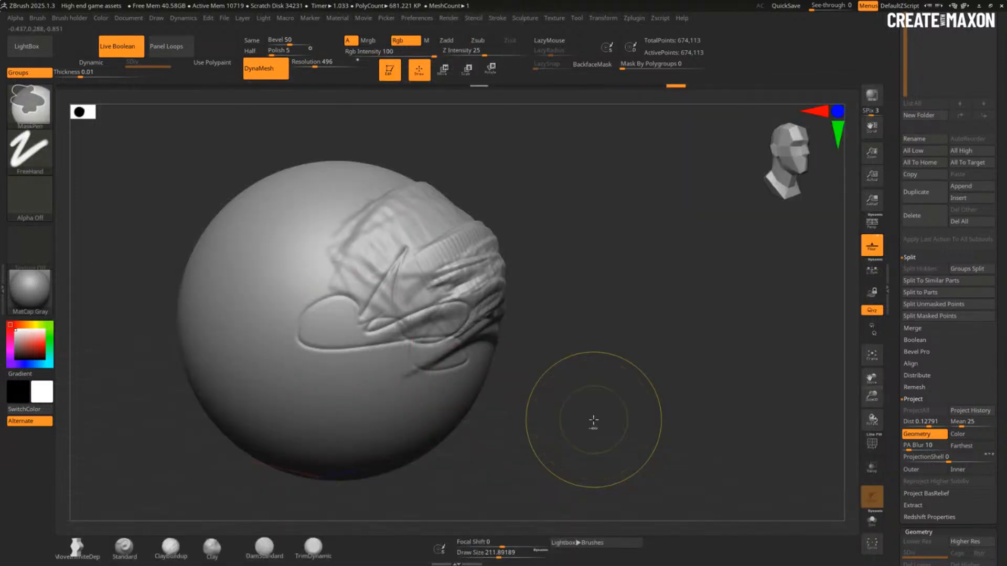
key("ctrl+z")
key("ctrl+z")
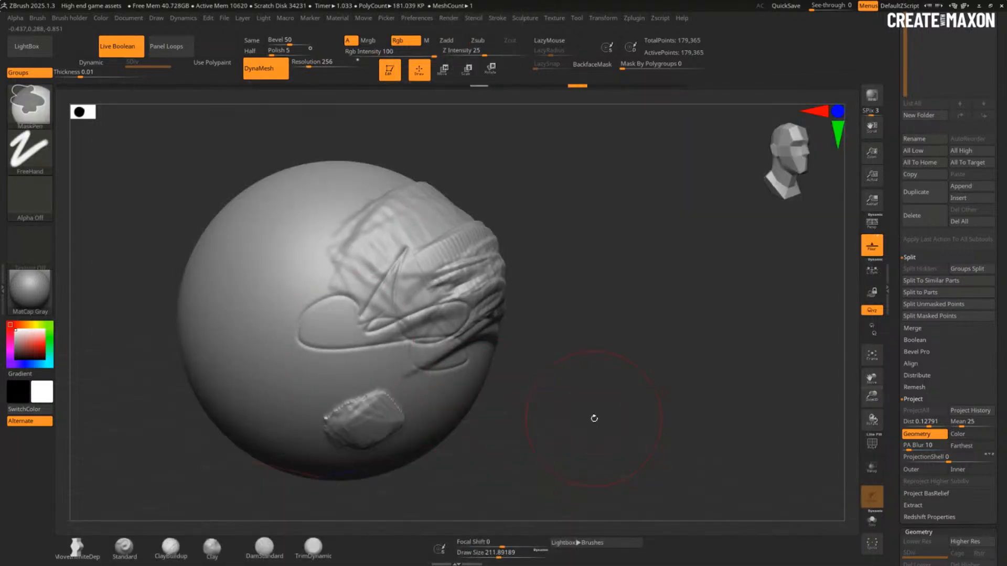
left_click_drag(591, 411, 594, 400)
key("ctrl+z")
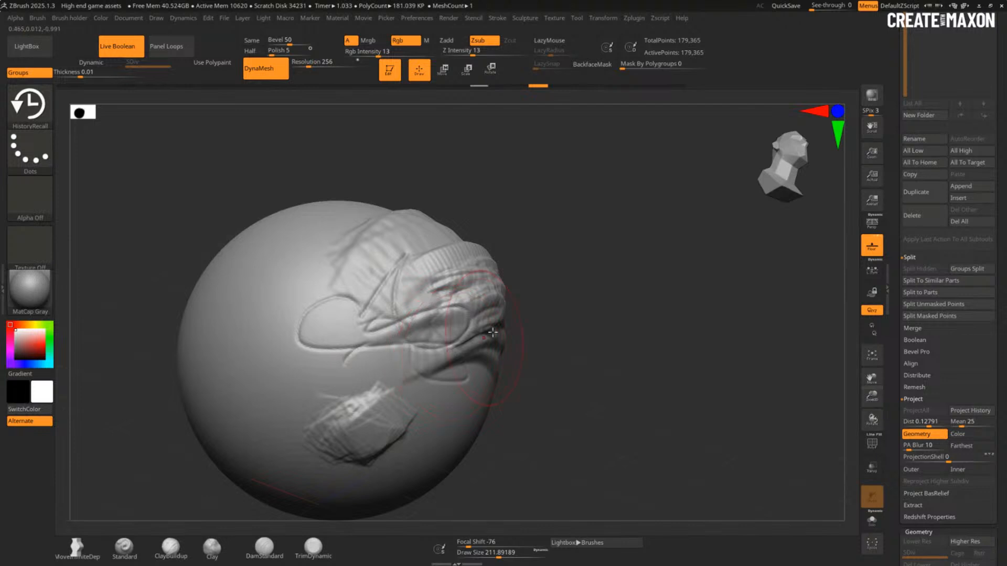
Step: Re-DynaMesh the sphere with its ClayBuildup patch at resolution 496, lightly smoothing the surface between remeshes
left_click_drag(309, 65, 312, 64)
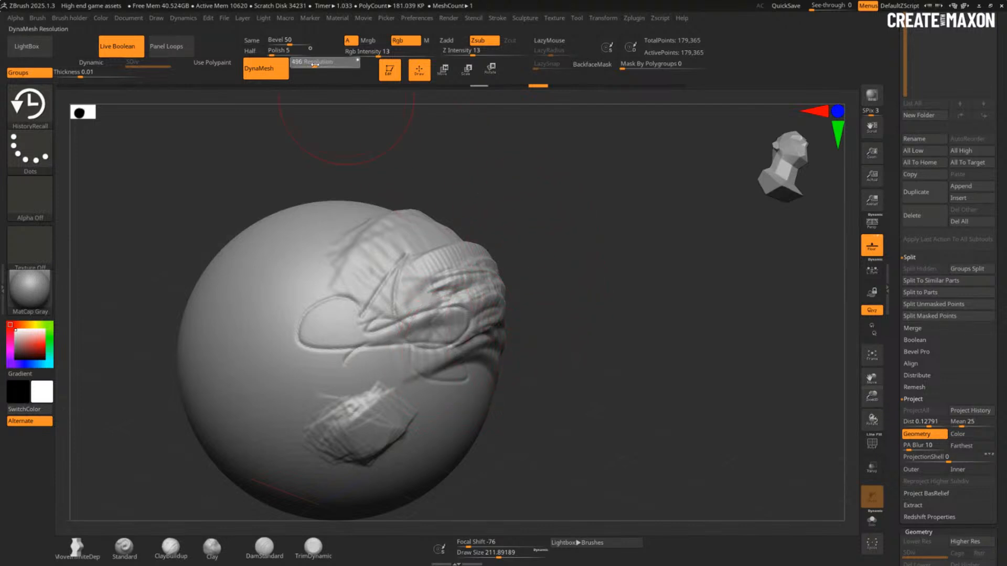
left_click_drag(616, 293, 646, 322, "ctrl")
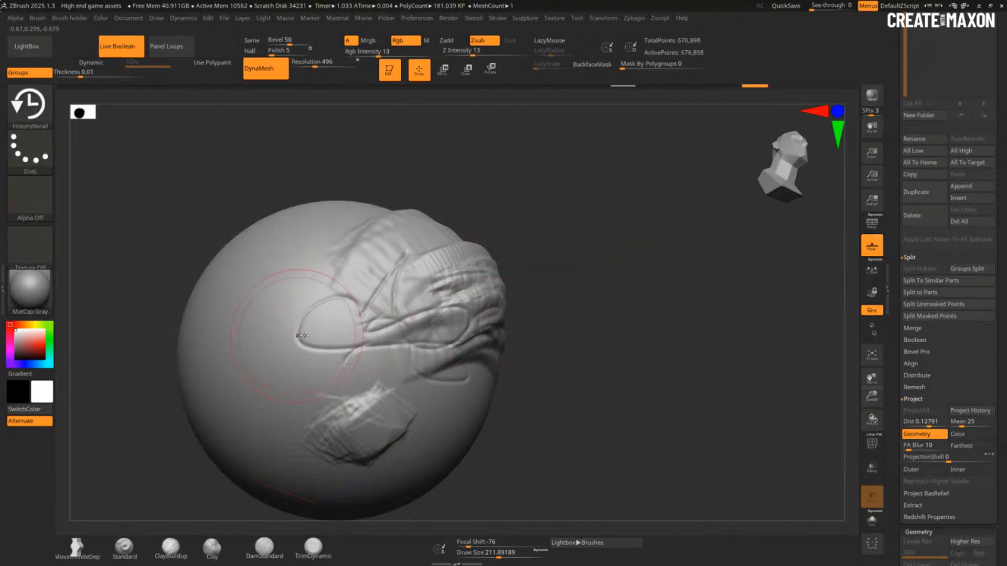
key("shift")
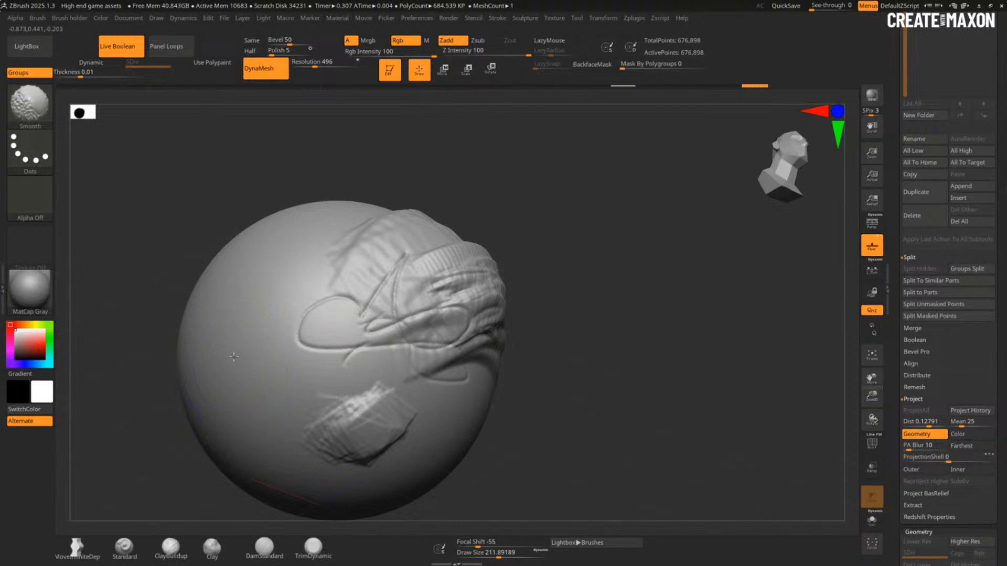
left_click_drag(566, 393, 596, 423, "ctrl")
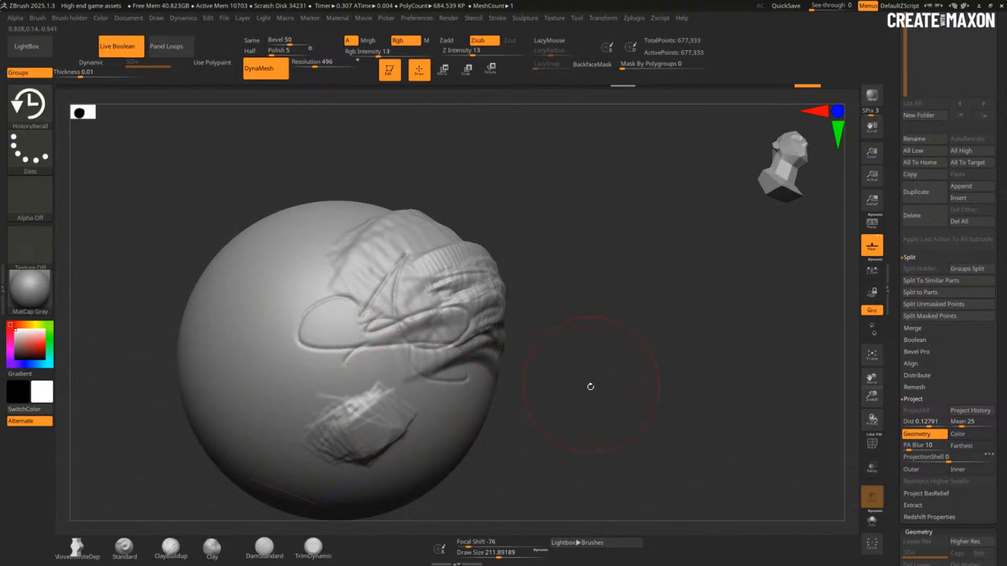
Step: Reduce the HistoryRecall brush to a draw size of about 72 and stroke along the outline of the looping line
left_click_drag(591, 386, 564, 395)
key("s")
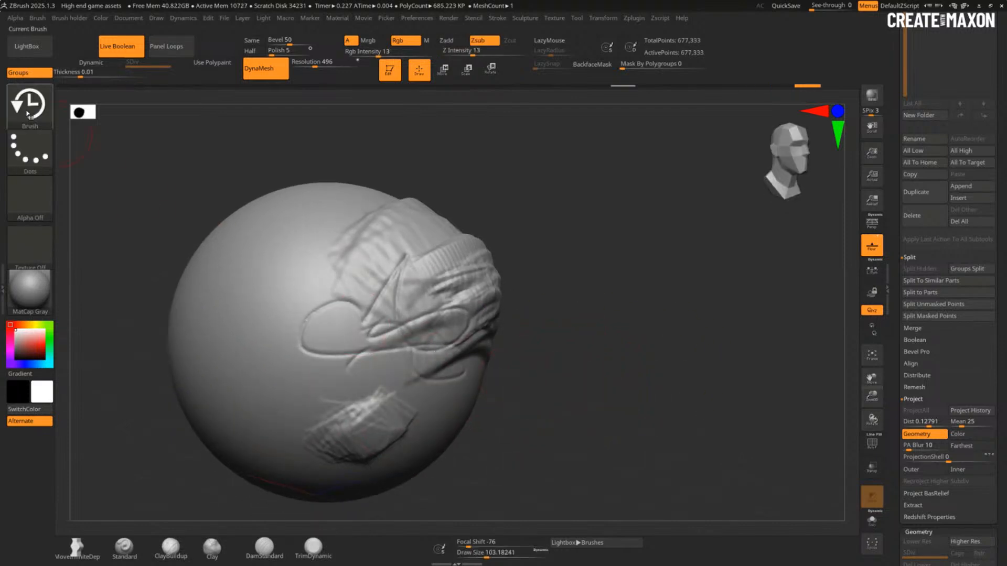
key("s")
left_click_drag(322, 336, 318, 337)
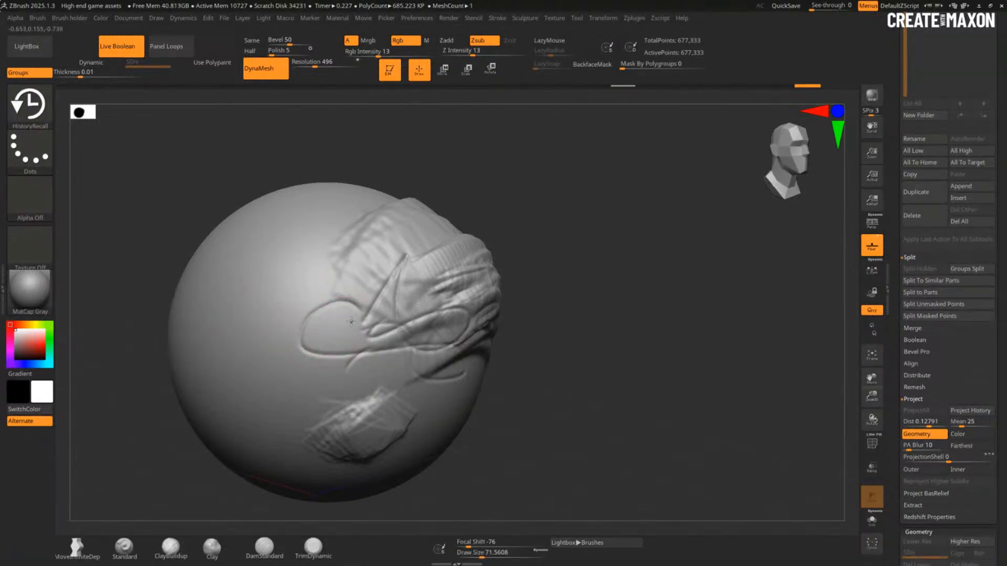
mouse_move(306, 354)
left_mouse_down()
mouse_move(377, 352)
mouse_move(347, 372)
left_mouse_up()
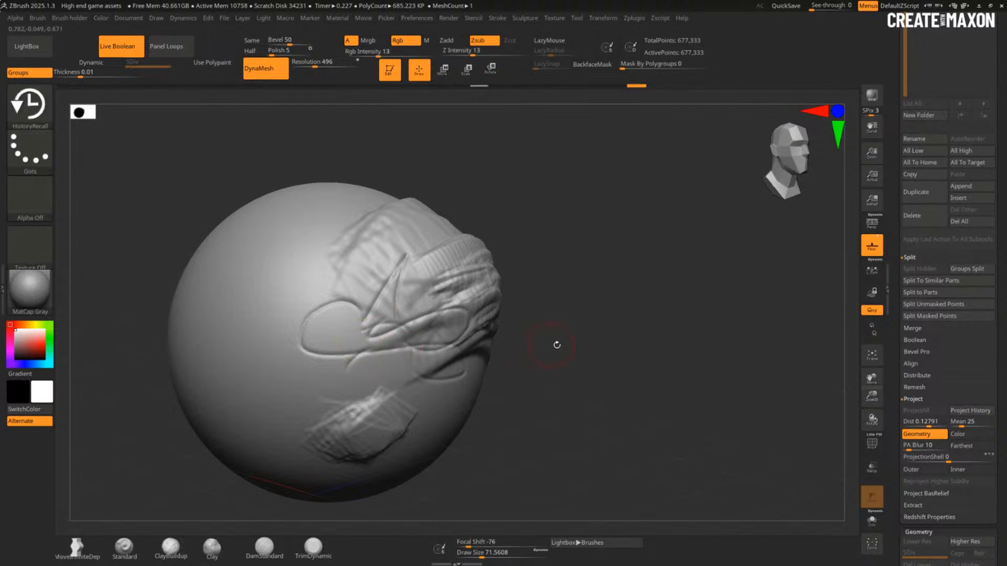
Step: Step through the undo history and brush away the ClayBuildup patch on the sphere's lower part with HistoryRecall
left_click_drag(556, 344, 557, 374, "alt")
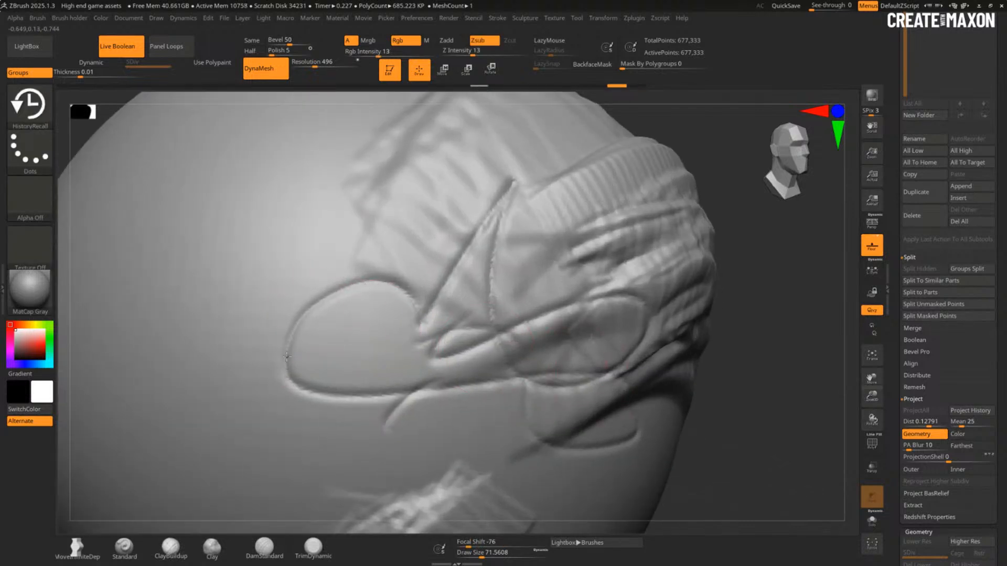
left_click(479, 86)
left_click_drag(480, 87, 644, 90)
mouse_move(755, 267)
left_mouse_down("alt")
mouse_move(700, 313)
mouse_move(641, 342)
mouse_move(377, 361)
left_mouse_up("alt")
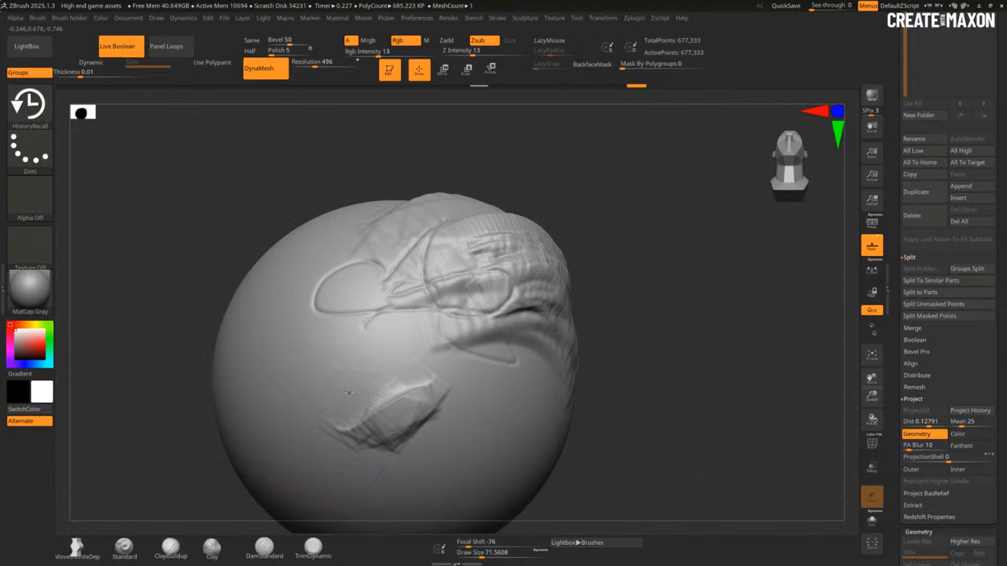
mouse_move(348, 393)
left_mouse_down("shift")
mouse_move(398, 420)
mouse_move(419, 416)
left_mouse_up("shift")
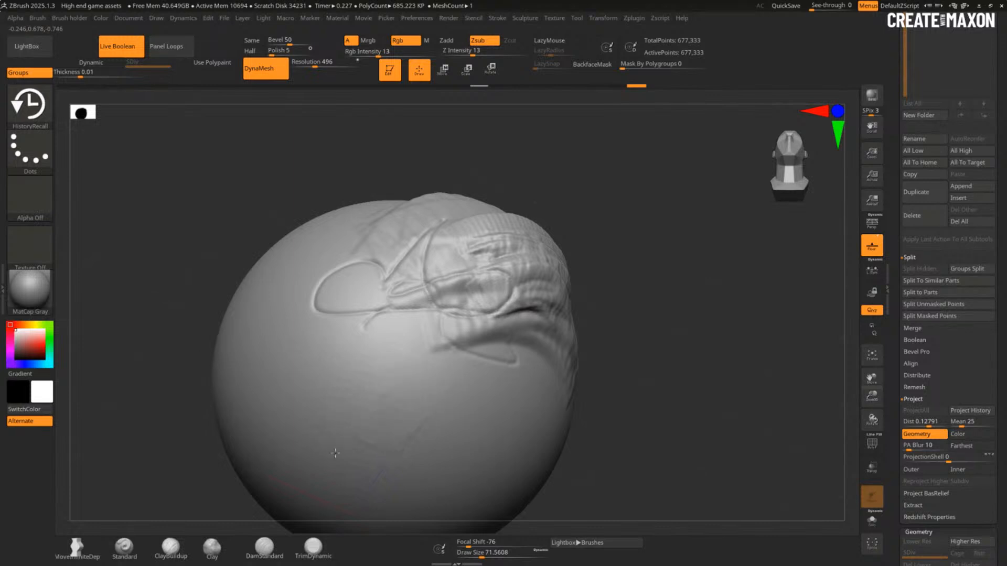
left_click_drag(573, 466, 542, 273)
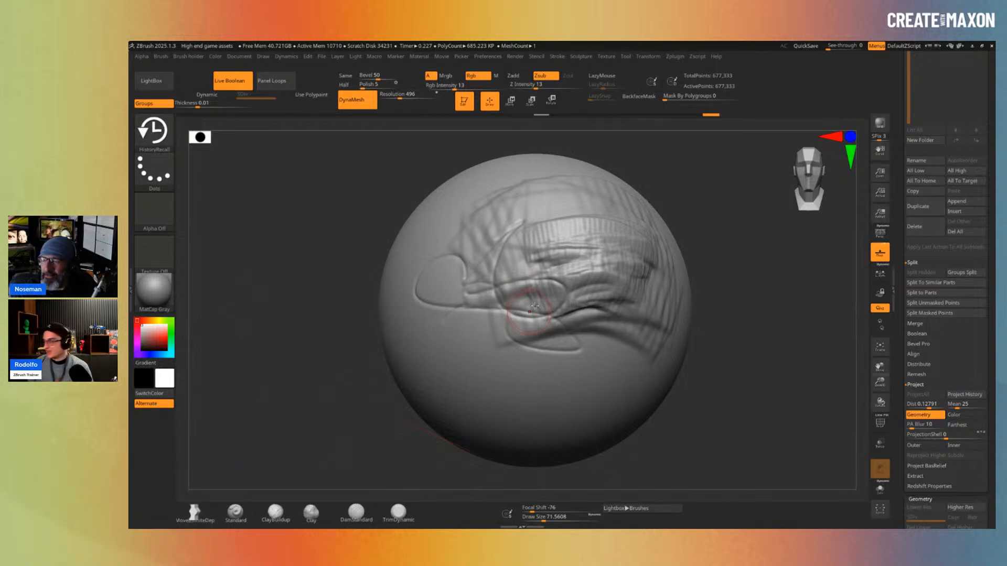
Step: Switch back to the PolyMesh3D tool that holds the wall panel and its ornamented moulding
left_click_drag(899, 86, 898, 527)
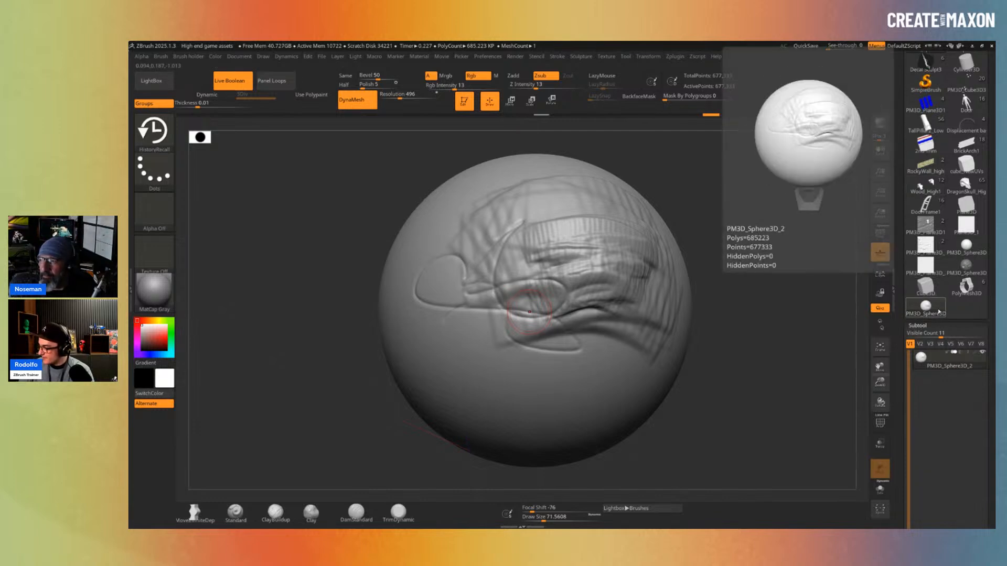
left_click(973, 290)
left_click_drag(760, 371, 573, 292)
left_click_drag(426, 266, 712, 193)
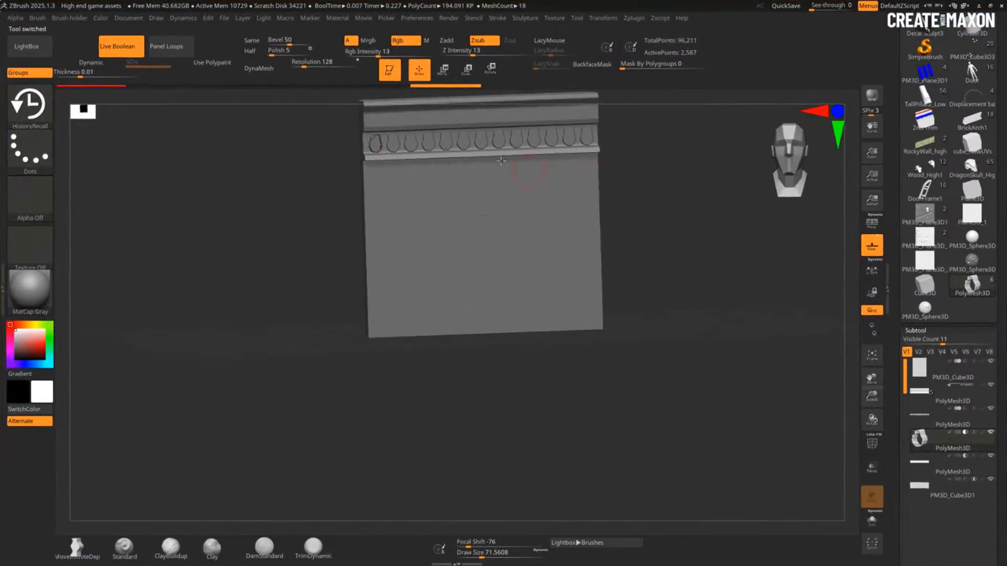
Step: Select the moulding subtool for transforming and show its PolyFrame in a straight front view
left_click(468, 152, "alt")
key("w")
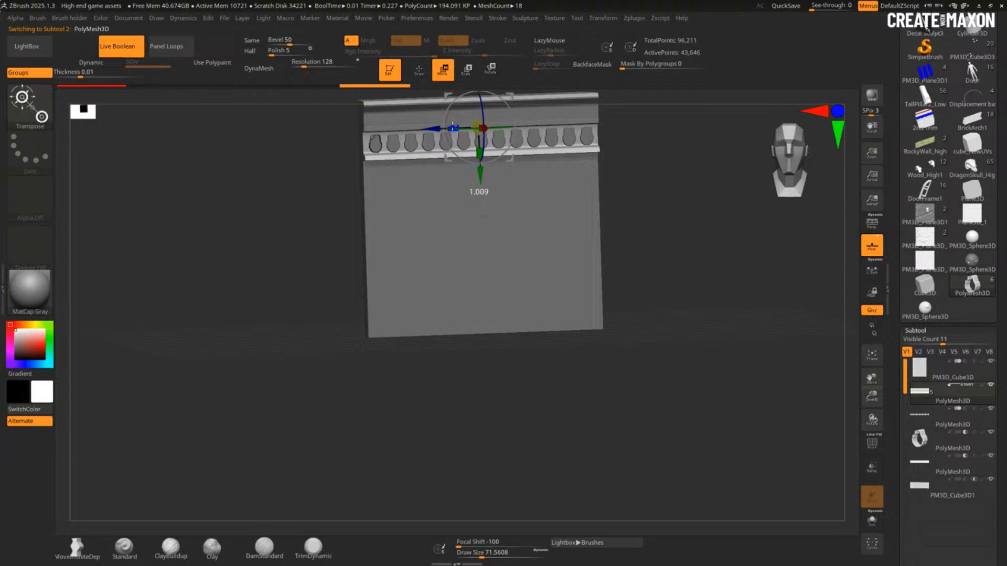
key("shift+f")
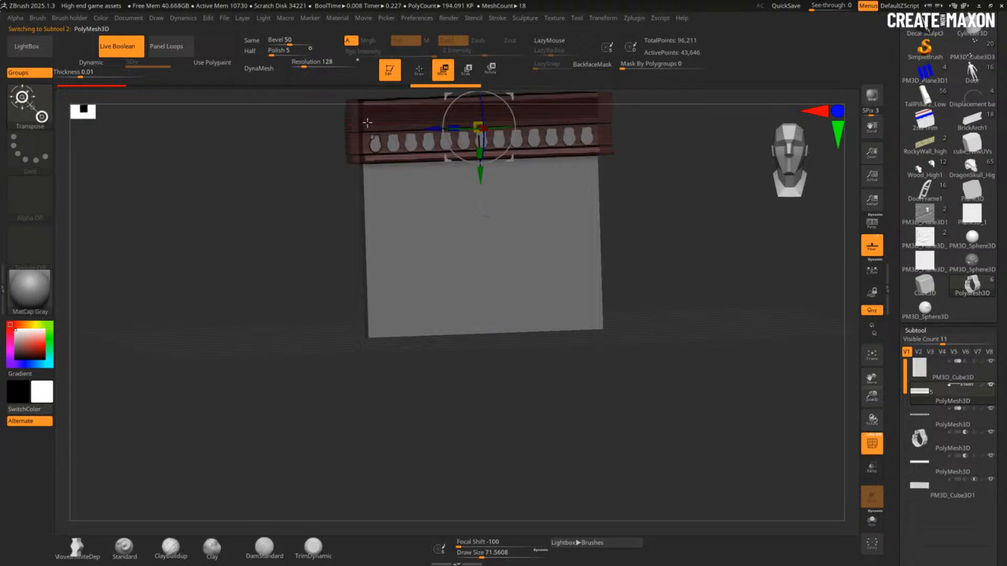
left_click_drag(653, 245, 644, 328, "alt")
left_click_drag(645, 328, 637, 299)
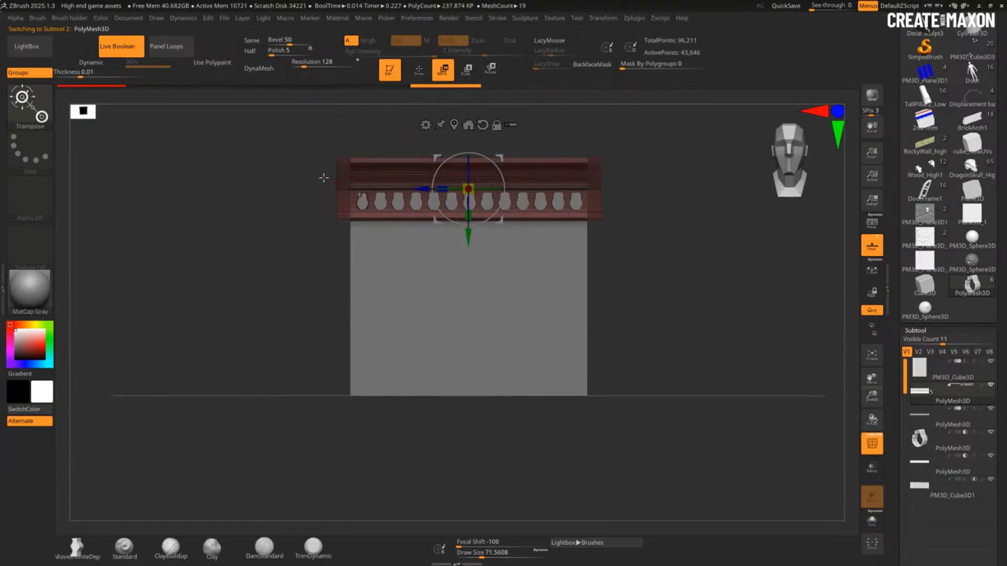
key("q")
left_click_drag(297, 247, 341, 310, "alt")
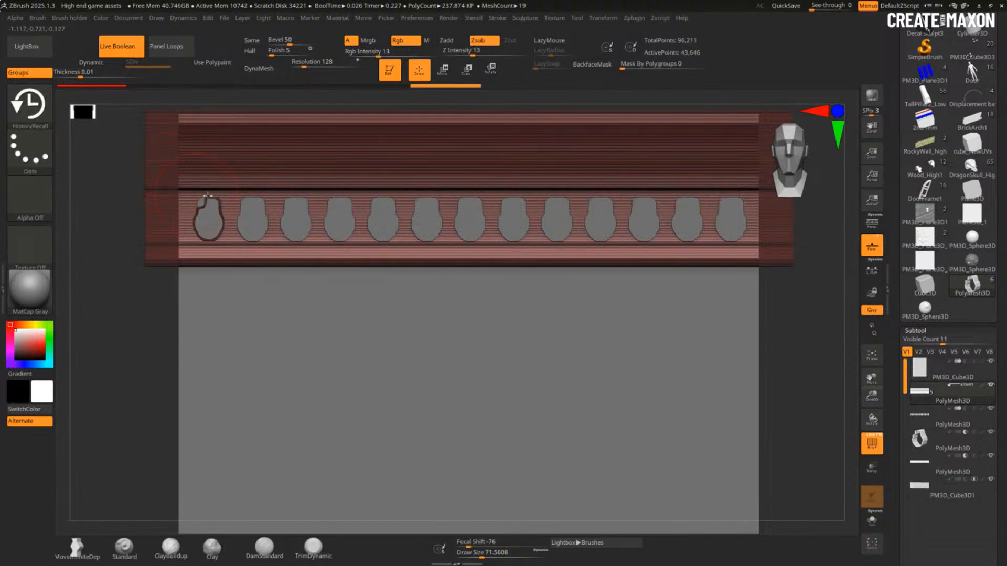
key("w")
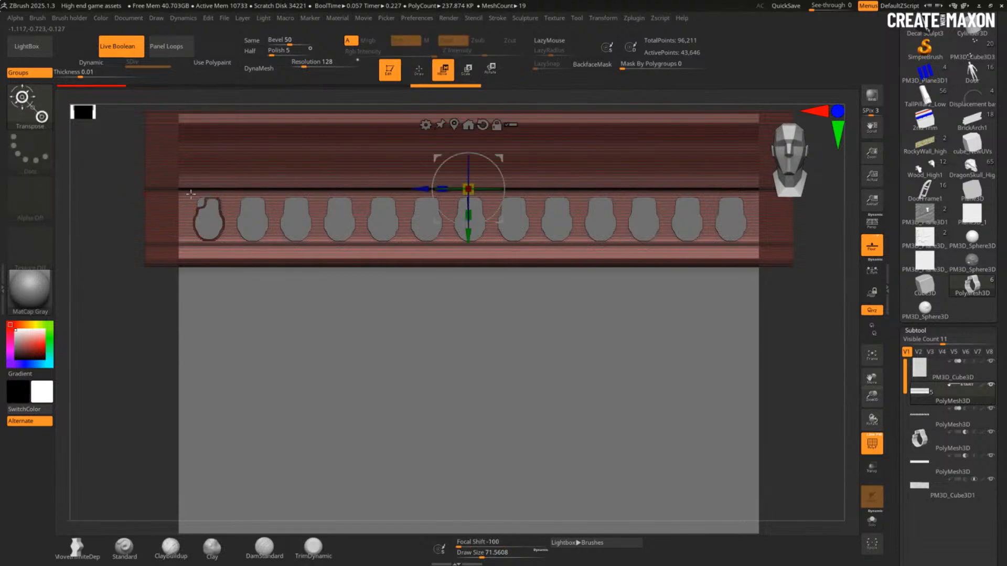
Step: From a straight front view, create a 3D subtool from the angular hook-shaped Spotlight image using Snapshot3D
left_click_drag(140, 329, 207, 301)
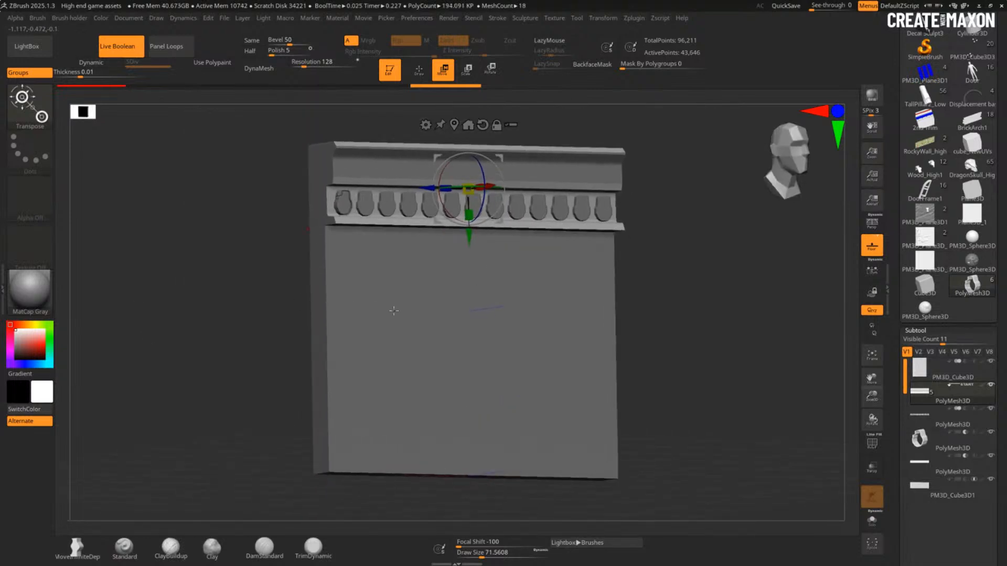
left_click_drag(666, 333, 654, 339)
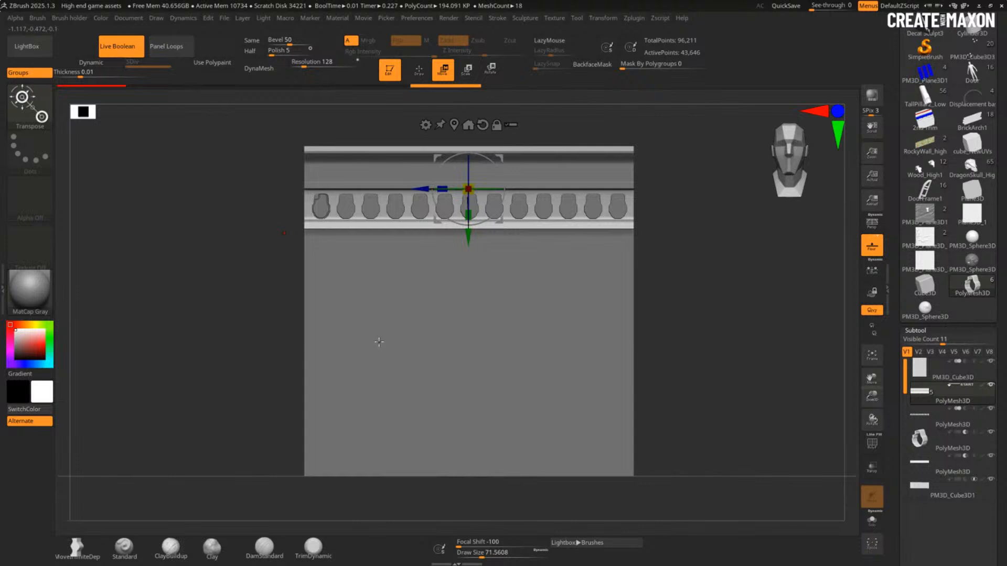
left_click_drag(666, 310, 687, 310)
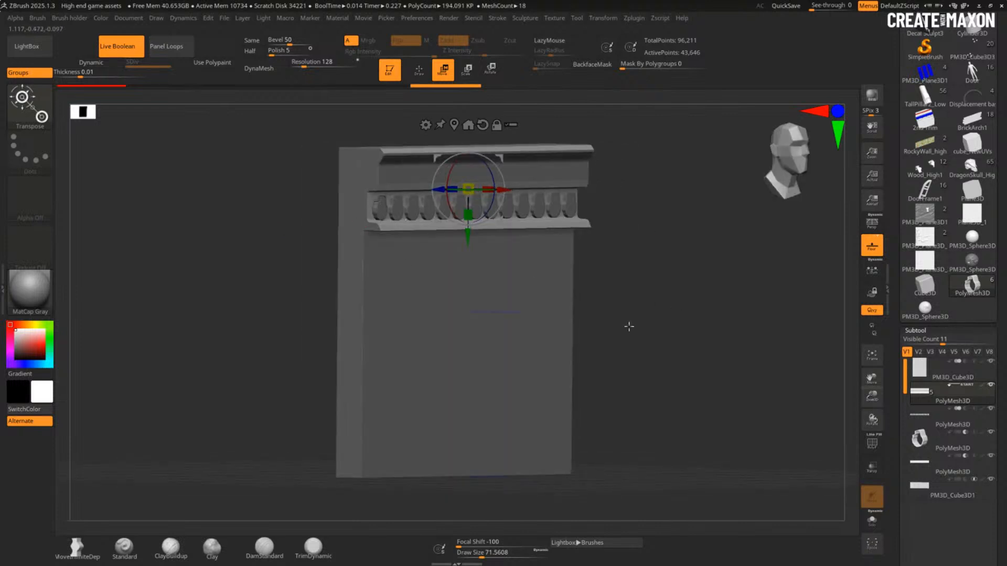
left_click_drag(629, 327, 553, 314, "shift")
key("shift+z")
key("q")
left_click(567, 311)
left_click_drag(558, 372, 609, 334)
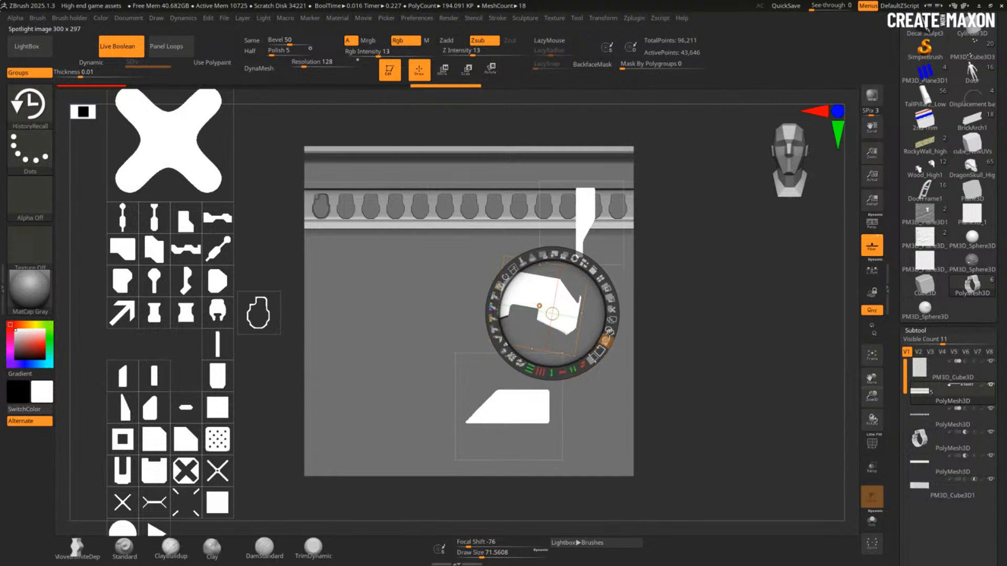
left_click(607, 337)
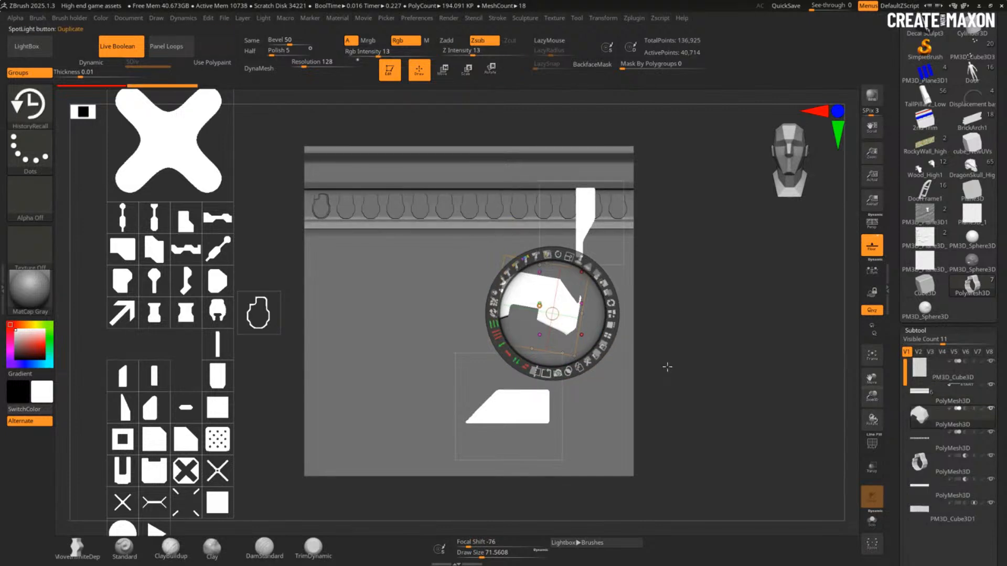
key("shift+z")
Step: Inspect the new hook-shaped subtool with PolyFrame from the side and front, checking its depth against the wall panel
left_click_drag(672, 366, 716, 368)
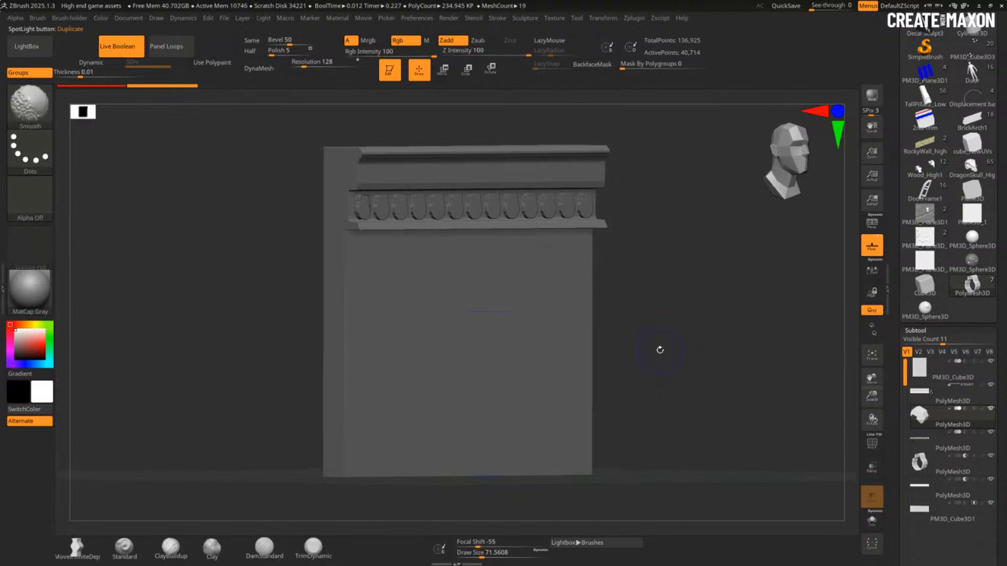
key("shift+f")
left_click_drag(665, 351, 587, 315)
left_click_drag(512, 286, 542, 260, "shift")
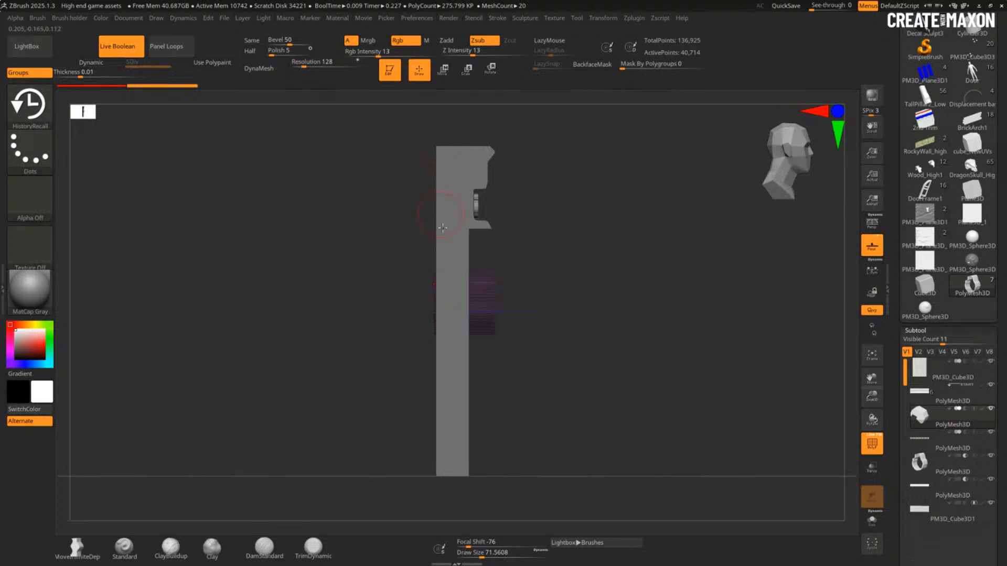
left_click_drag(569, 316, 546, 298)
key("w")
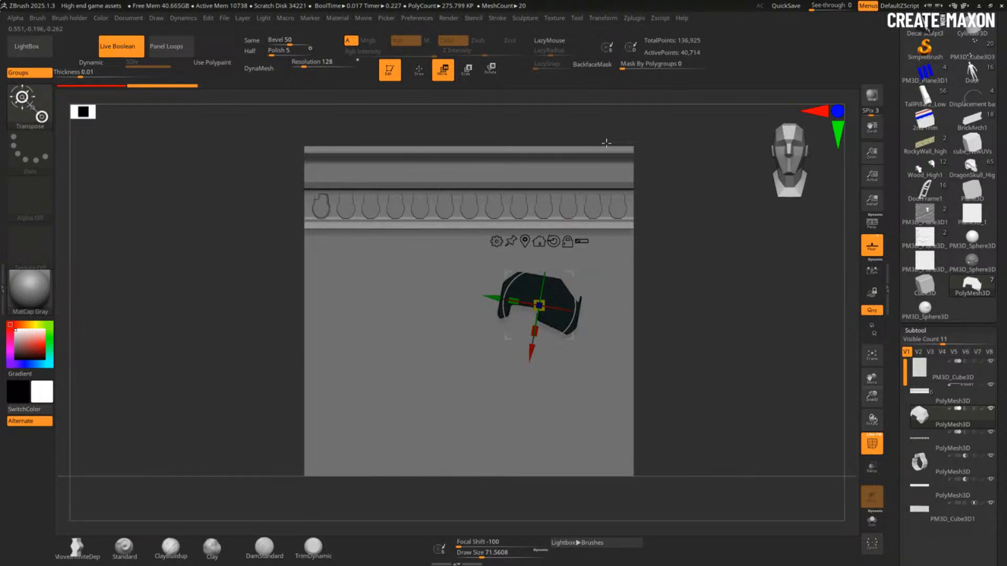
Step: With the hook-shaped subtool active, create another Snapshot3D subtool of the same Spotlight shape from the side view
key("q")
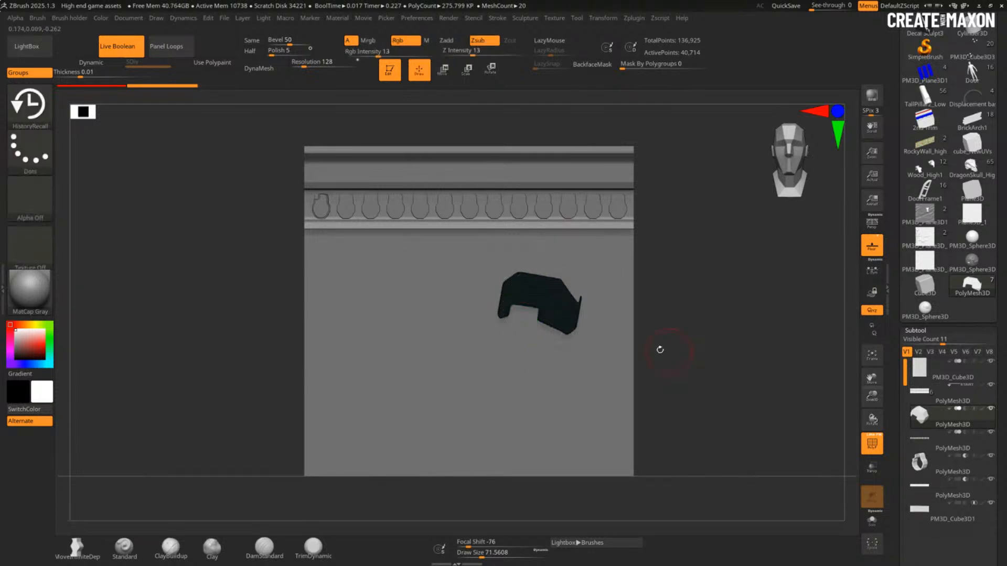
left_click_drag(665, 344, 711, 353)
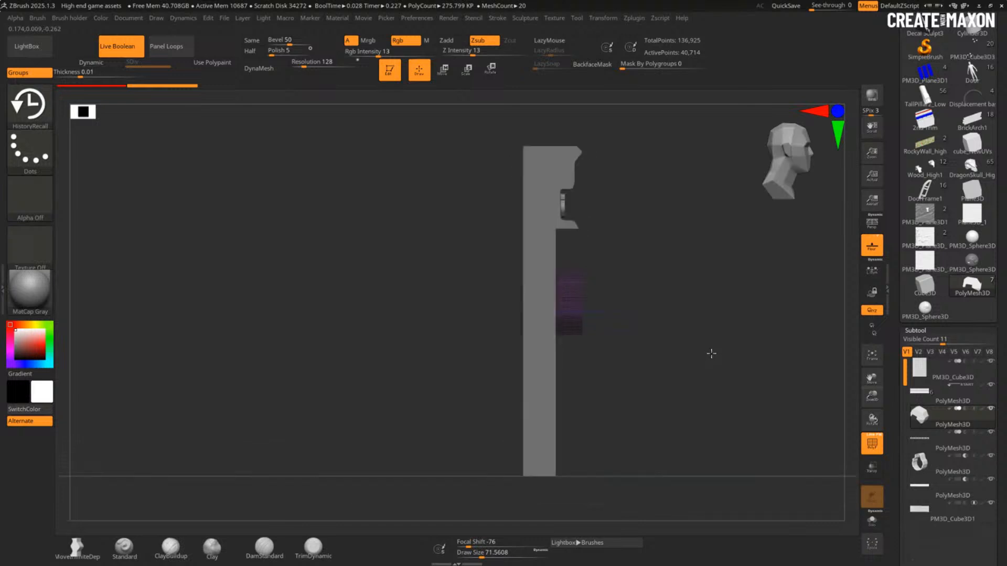
key("shift+z")
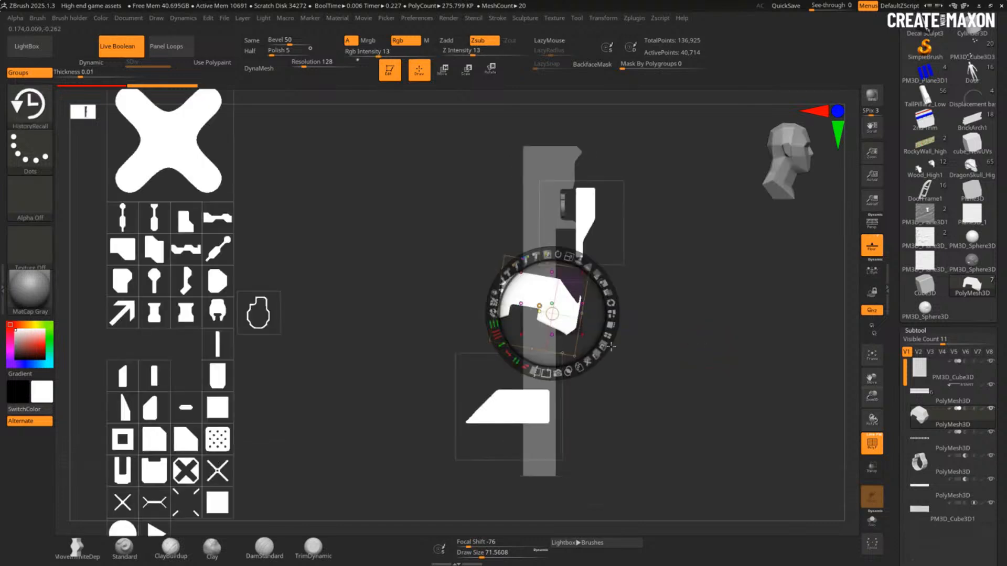
left_click(560, 374)
key("shift+z")
Step: Select the wall panel and create a Snapshot3D of the hook shape from the side, spanning the panel's full width
left_click_drag(669, 400, 541, 311)
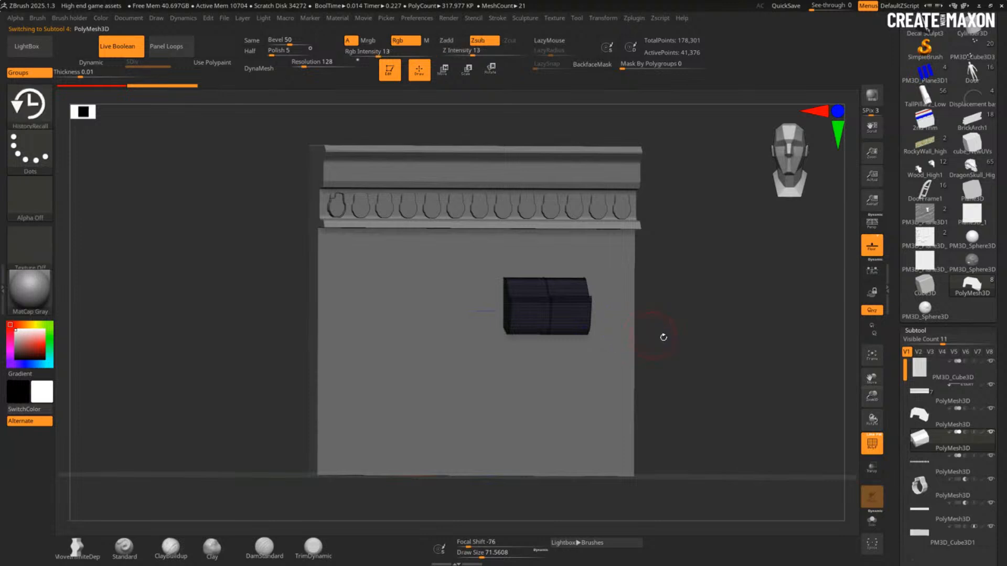
mouse_move(663, 336)
left_mouse_down("shift")
mouse_move(703, 347)
mouse_move(647, 357)
left_mouse_up("shift")
key("shift+f")
left_click(438, 324, "alt")
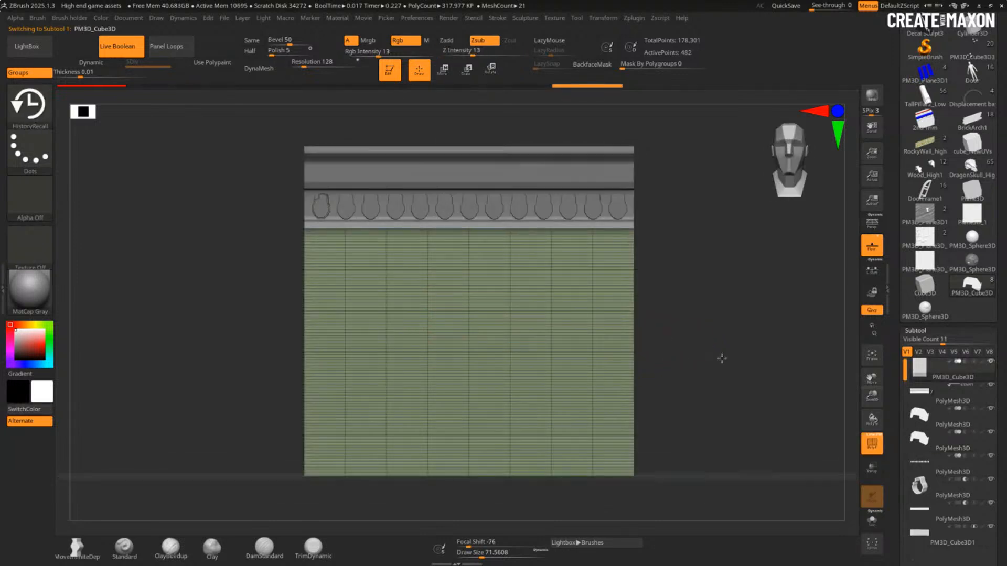
left_click_drag(721, 358, 754, 355, "shift")
key("shift+z")
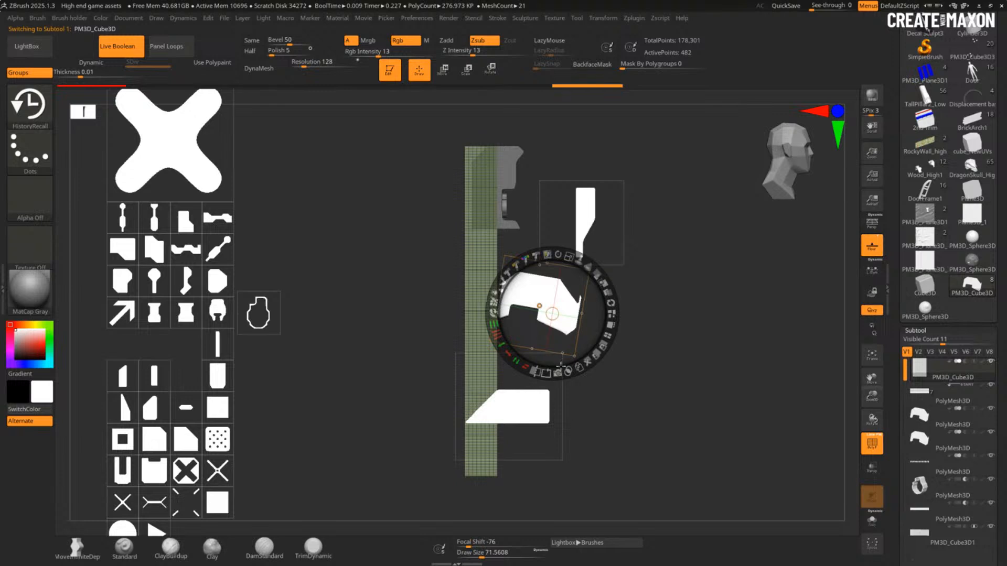
left_click_drag(560, 365, 669, 395)
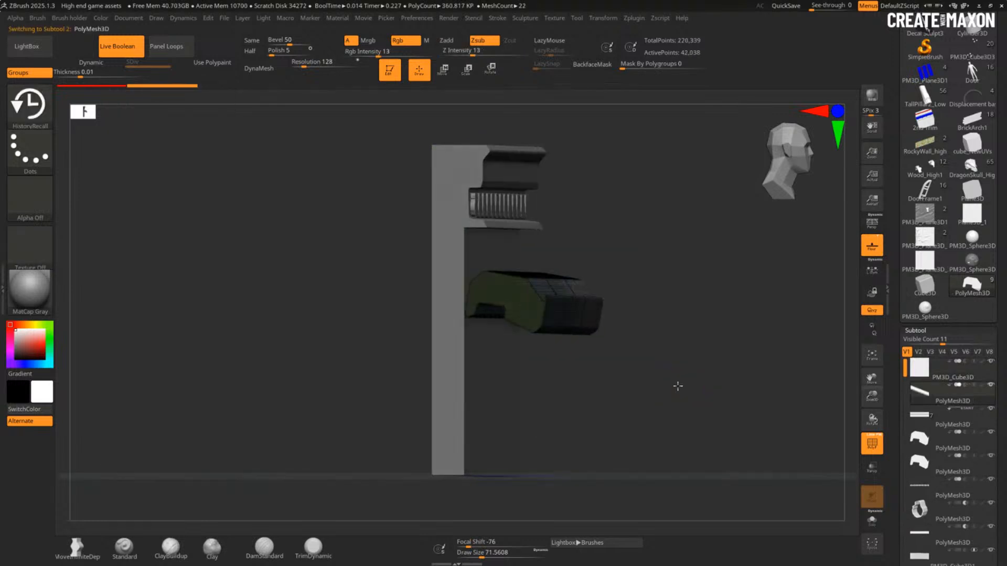
Step: Select the wall panel, move the hook-shaped Spotlight image over its lower left edge in front view, and create a Snapshot3D subtool
left_click_drag(670, 387, 608, 388)
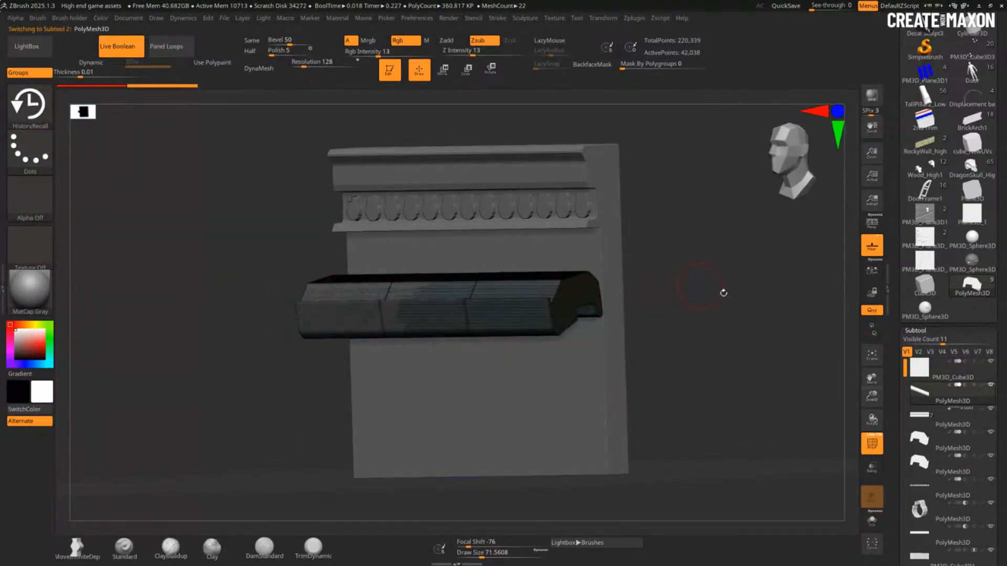
left_click_drag(690, 367, 713, 366)
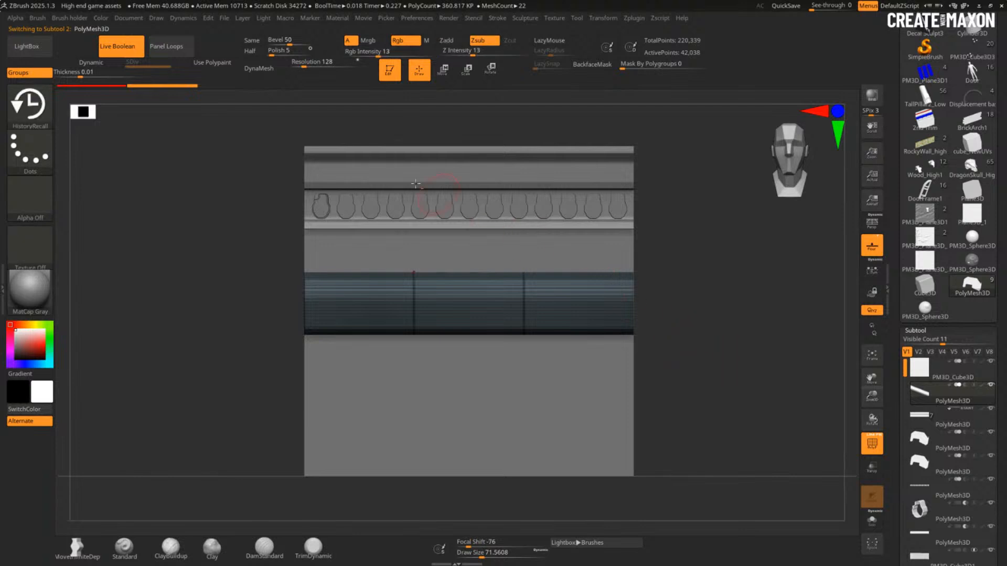
left_click_drag(264, 265, 304, 267)
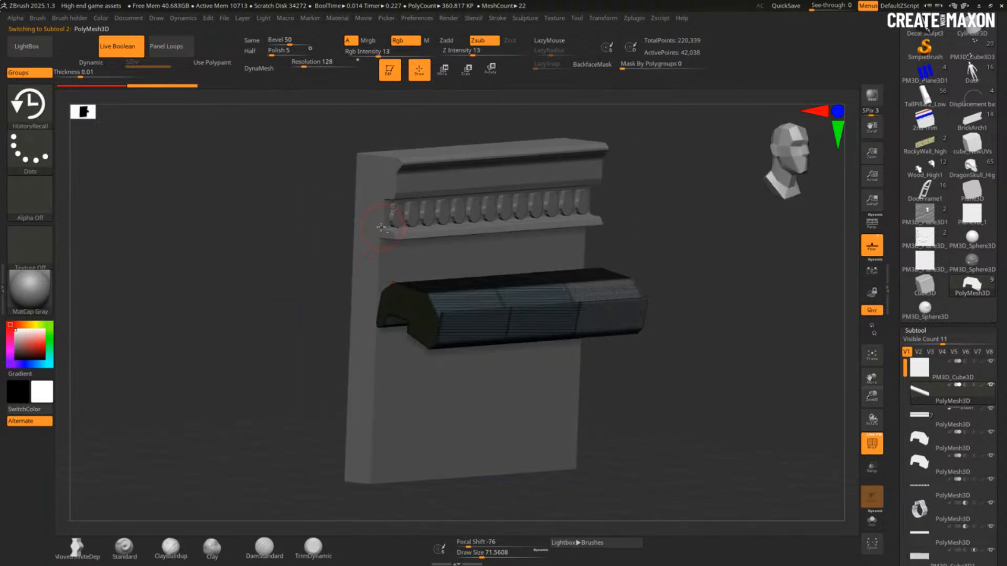
left_click(366, 257, "alt")
left_click_drag(717, 334, 676, 320)
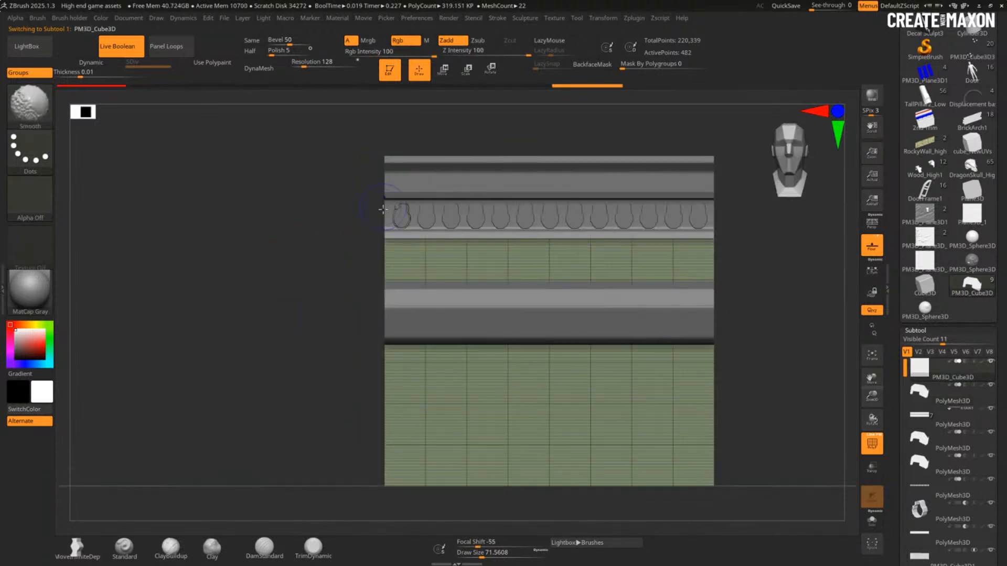
key("shift+z")
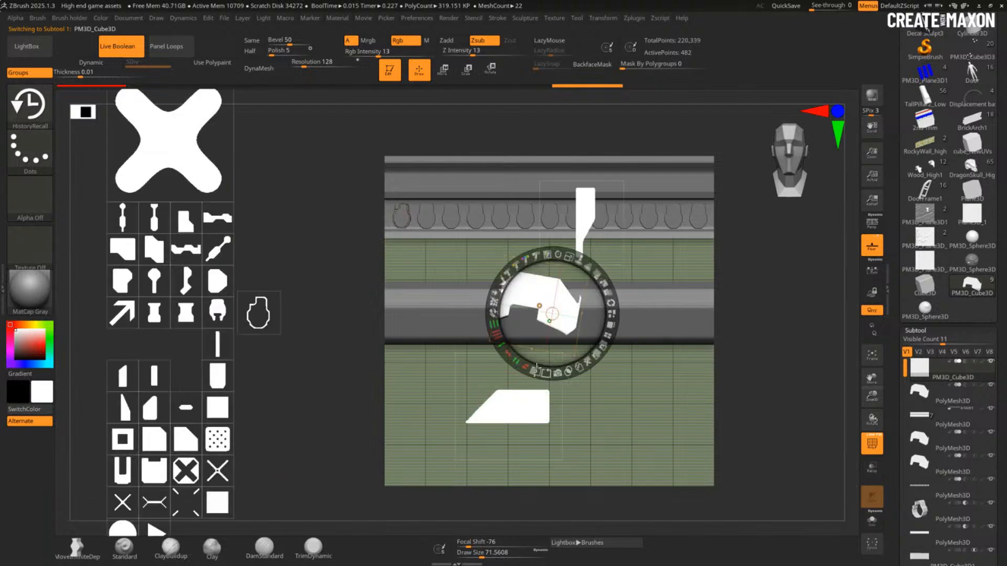
mouse_move(556, 316)
left_mouse_down()
mouse_move(543, 383)
mouse_move(413, 454)
left_mouse_up()
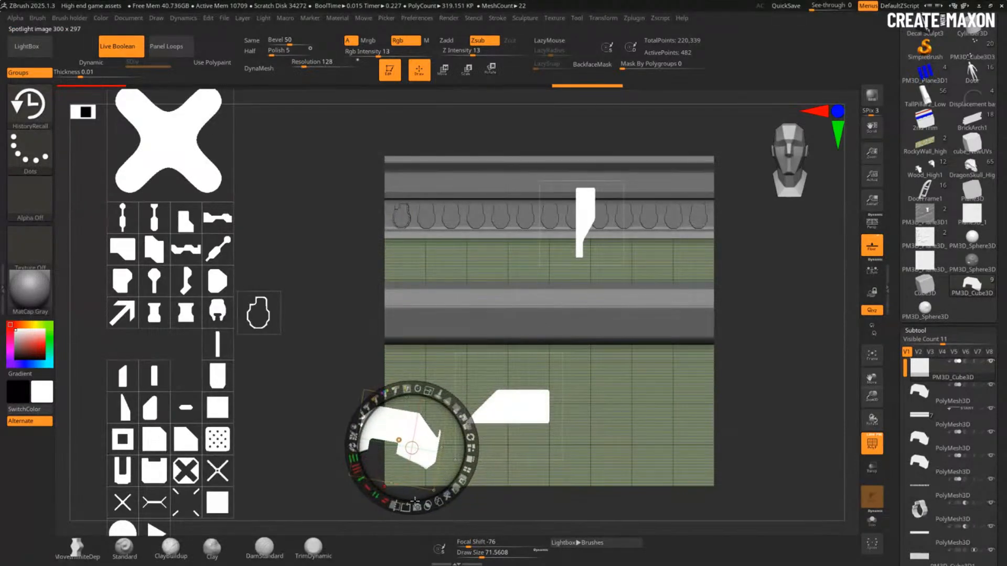
left_click(415, 507)
key("shift+z")
Step: Frame the new piece closely from the side and create another Snapshot3D of the hook shape matched to its depth
mouse_move(264, 485)
left_mouse_down()
mouse_move(351, 481)
mouse_move(375, 430)
left_mouse_up()
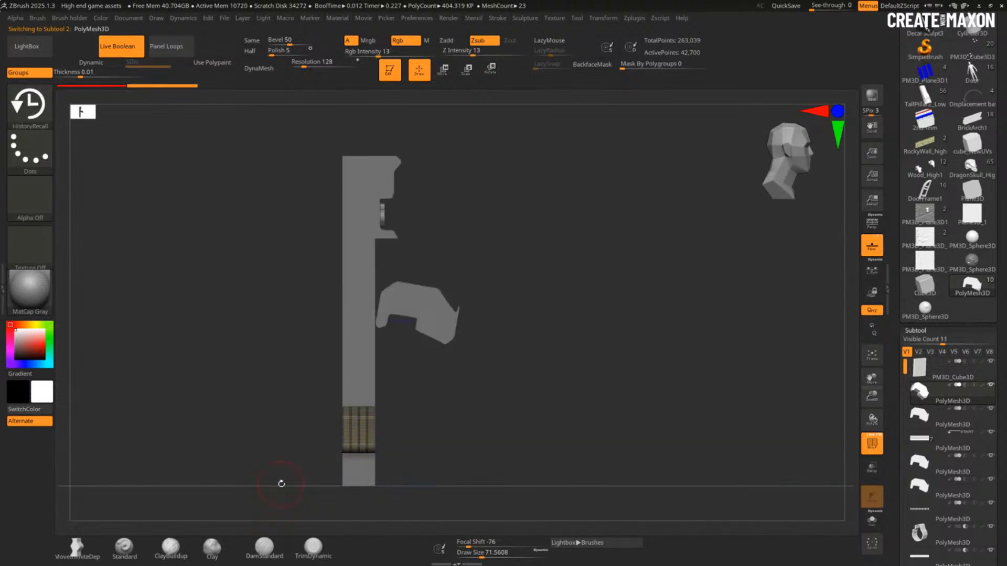
left_click_drag(426, 435, 539, 486, "alt")
left_click_drag(448, 398, 496, 182, "alt")
left_click_drag(429, 378, 436, 336, "alt")
key("shift+z")
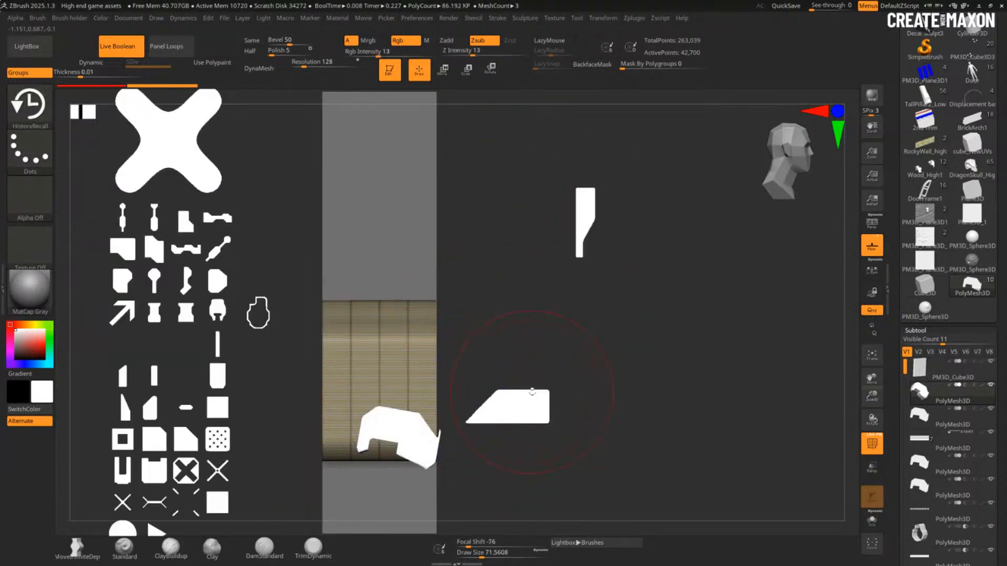
left_click_drag(413, 448, 399, 440)
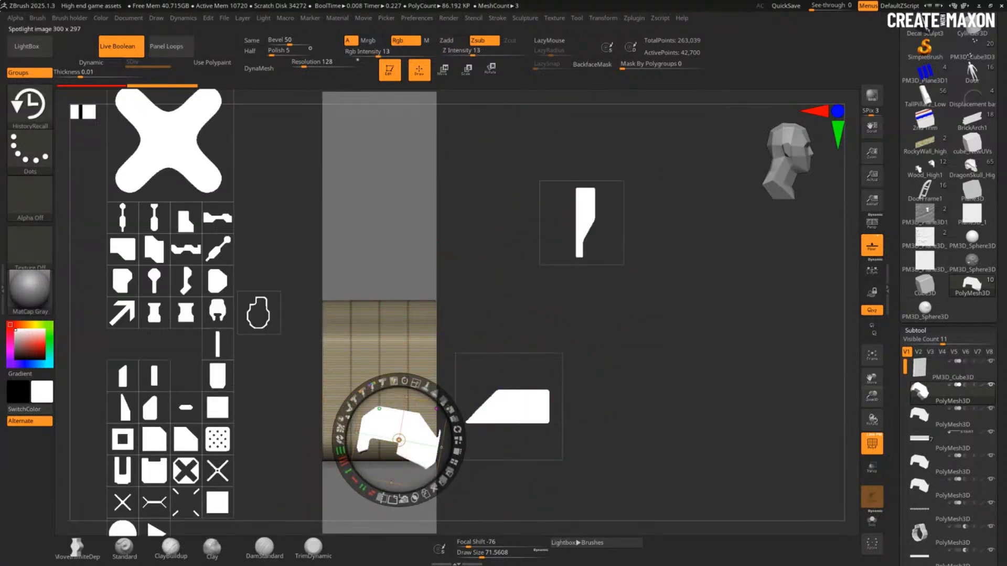
left_click_drag(403, 498, 494, 442)
key("ctrl+z")
key("ctrl+z")
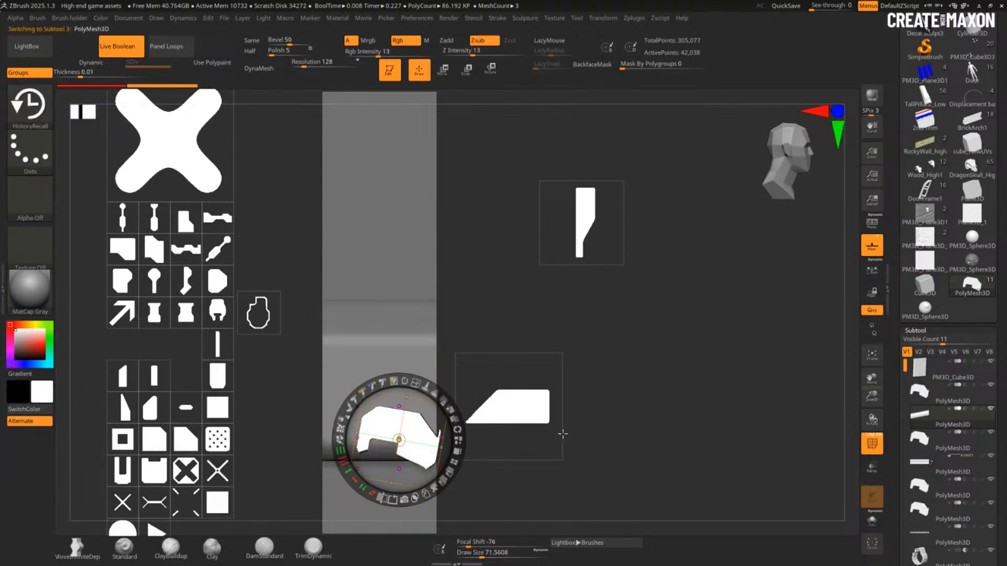
Step: Select the wall panel, move the hook-shaped Spotlight image onto its front face, and create a Snapshot3D subtool there
key("z")
left_click(419, 272, "alt")
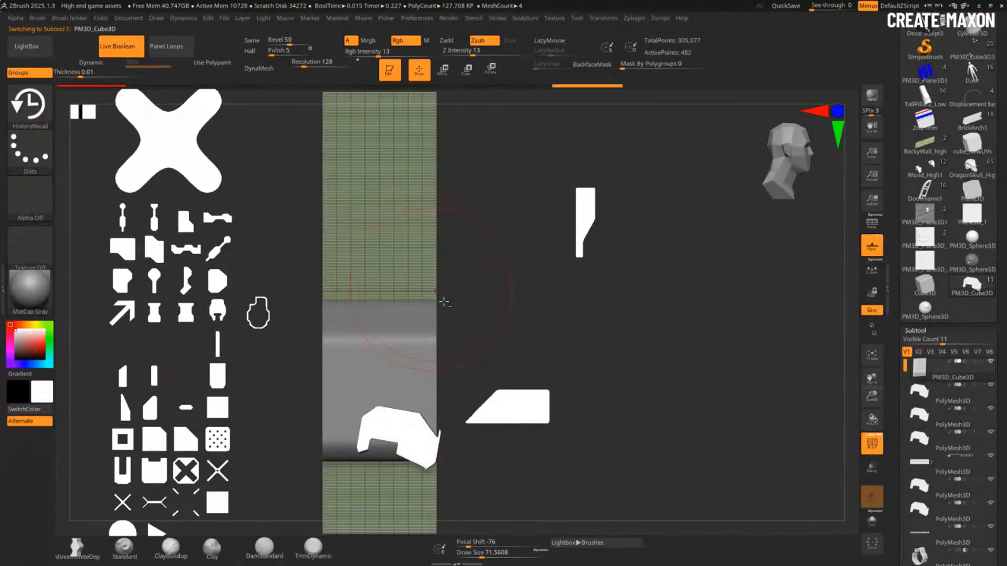
left_click_drag(616, 394, 581, 400, "shift")
key("z")
left_click_drag(286, 525, 317, 405)
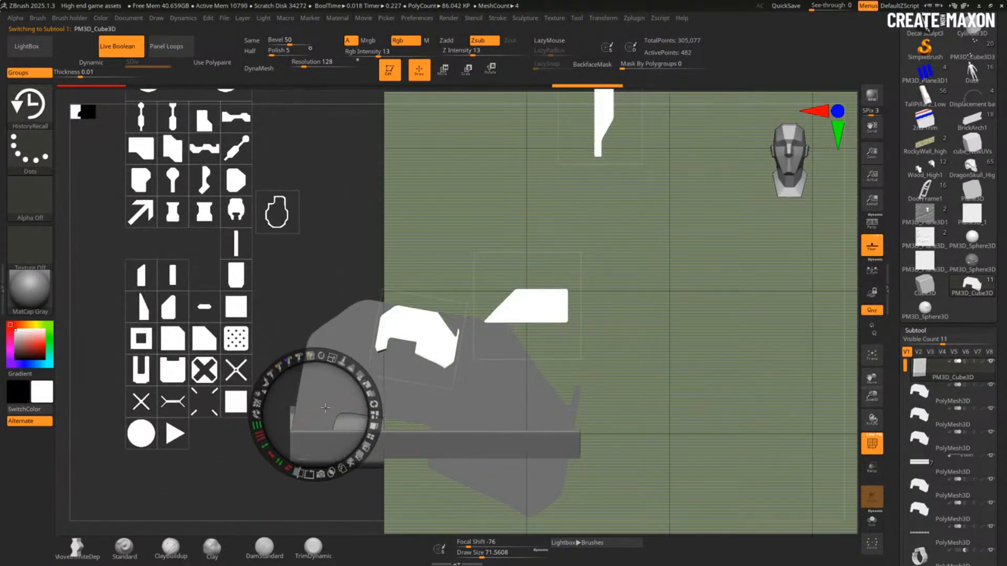
left_click(420, 334)
left_click_drag(447, 327, 645, 401)
left_click(536, 309)
left_click(428, 343)
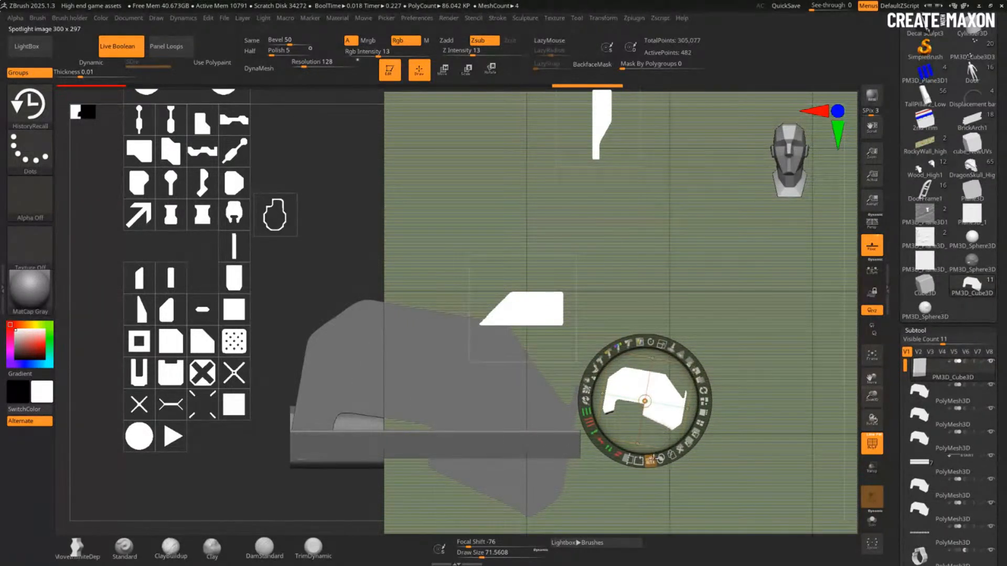
left_click(650, 460)
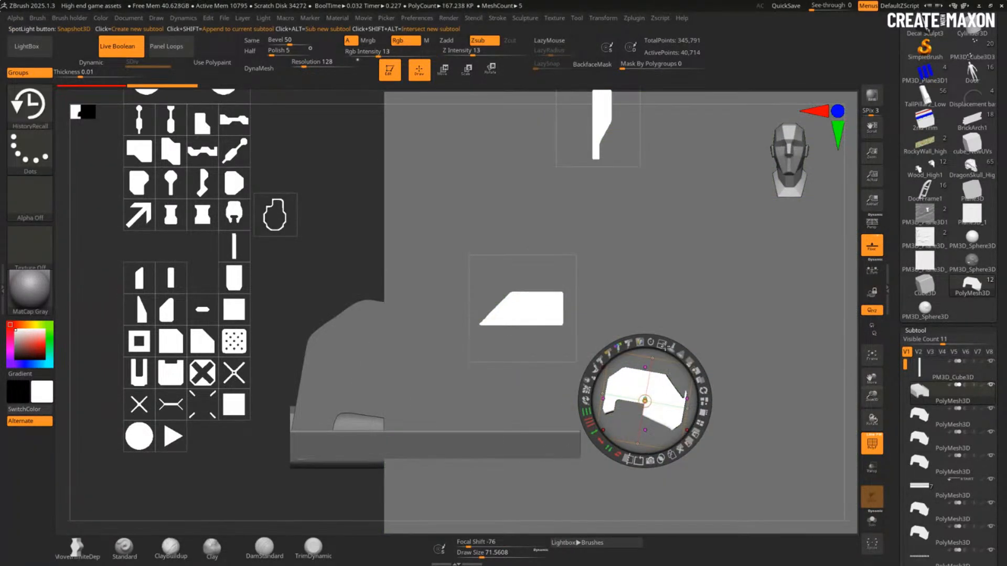
Step: Enlarge the hook-shaped Spotlight image to about twice its size and create another Snapshot3D subtool from it
key("z")
key("z")
left_click_drag(665, 344, 696, 369)
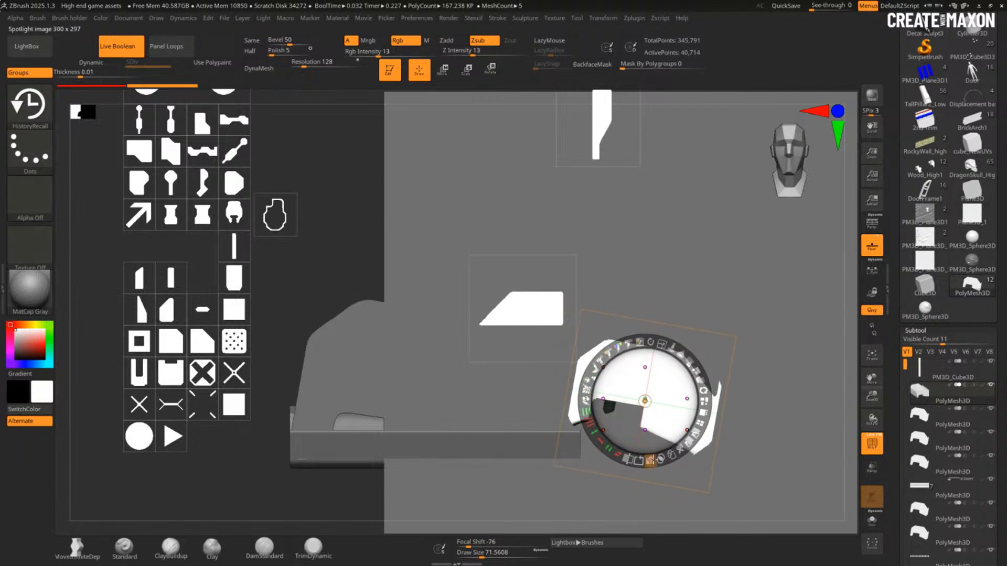
left_click_drag(650, 460, 590, 427)
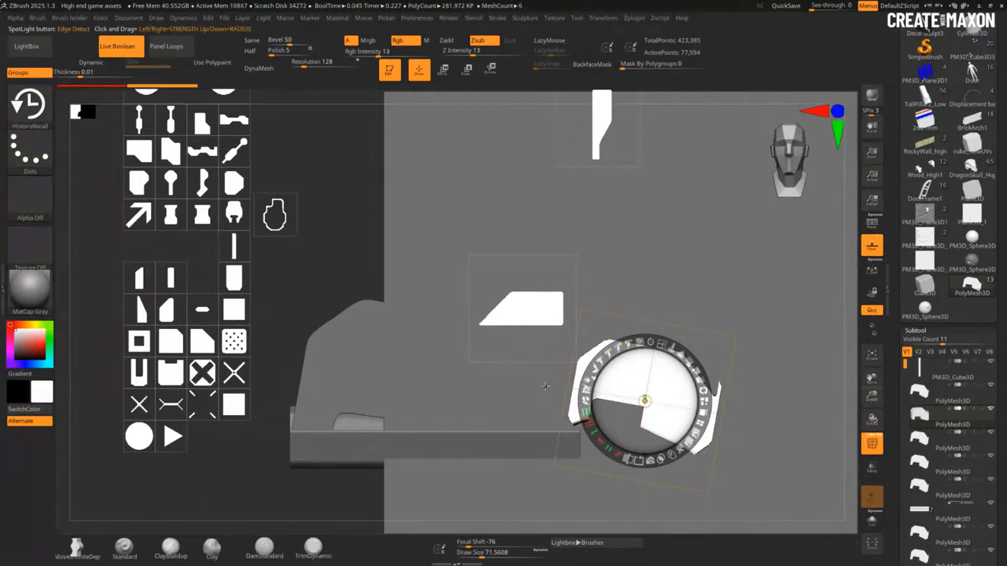
Step: Select the extruded piece at the panel's lower edge and delete two of its dividing edge loops with the ZModeler brush
key("shift+z")
left_click_drag(284, 507, 398, 399)
left_click(410, 375, "alt")
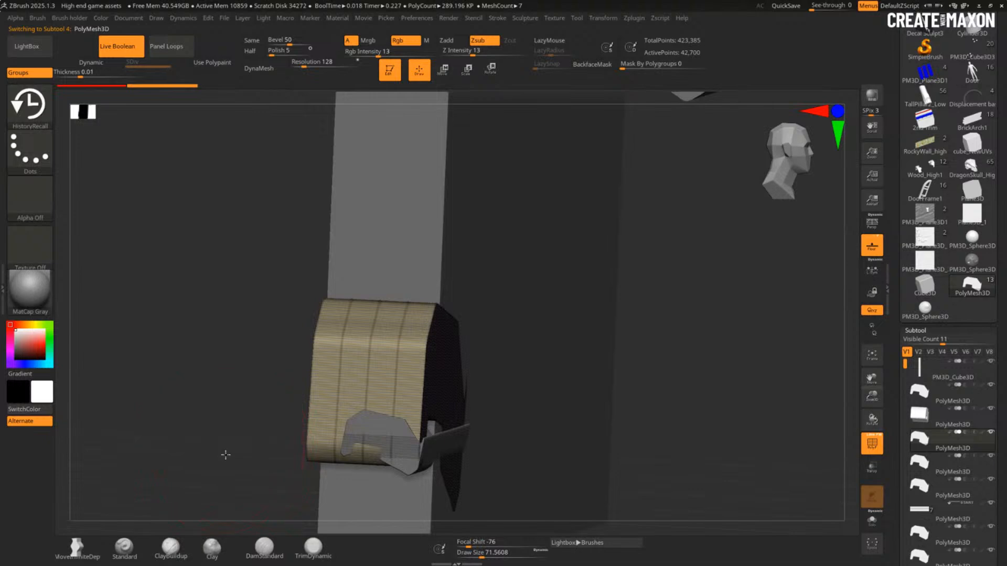
key("b")
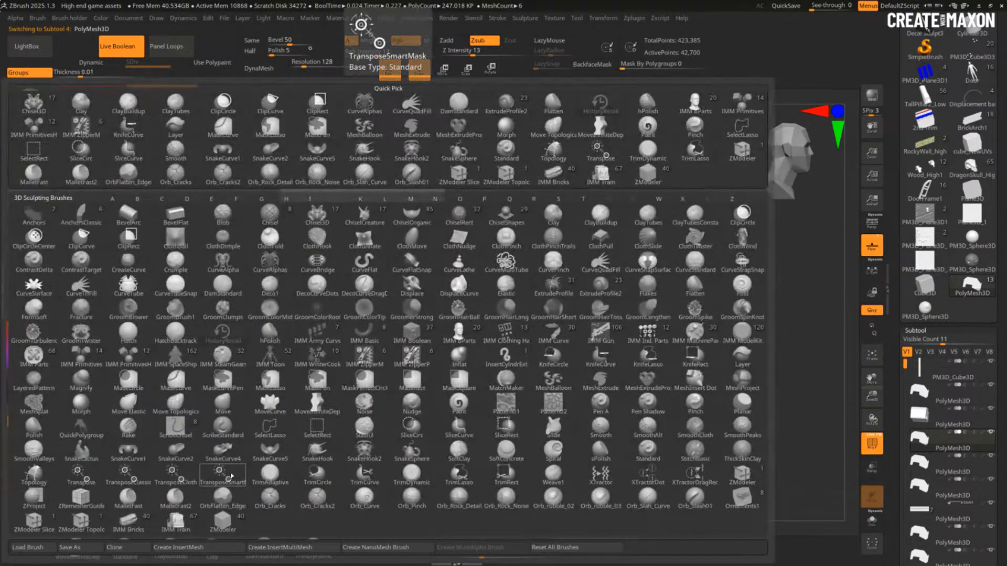
key("z")
key("m")
mouse_move(297, 359)
right_mouse_down("alt")
mouse_move(300, 374)
mouse_move(469, 407)
right_mouse_up("alt")
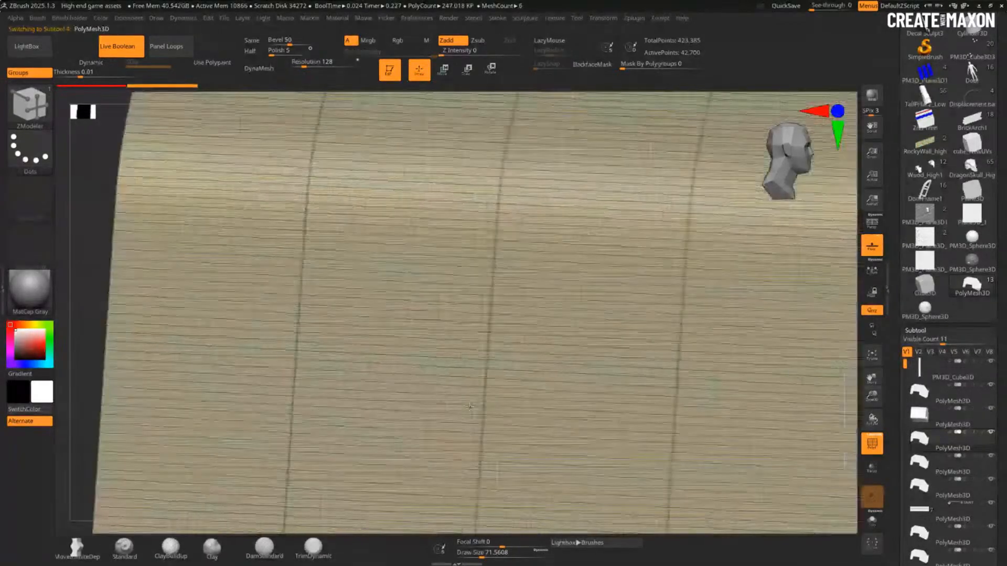
left_click(297, 334)
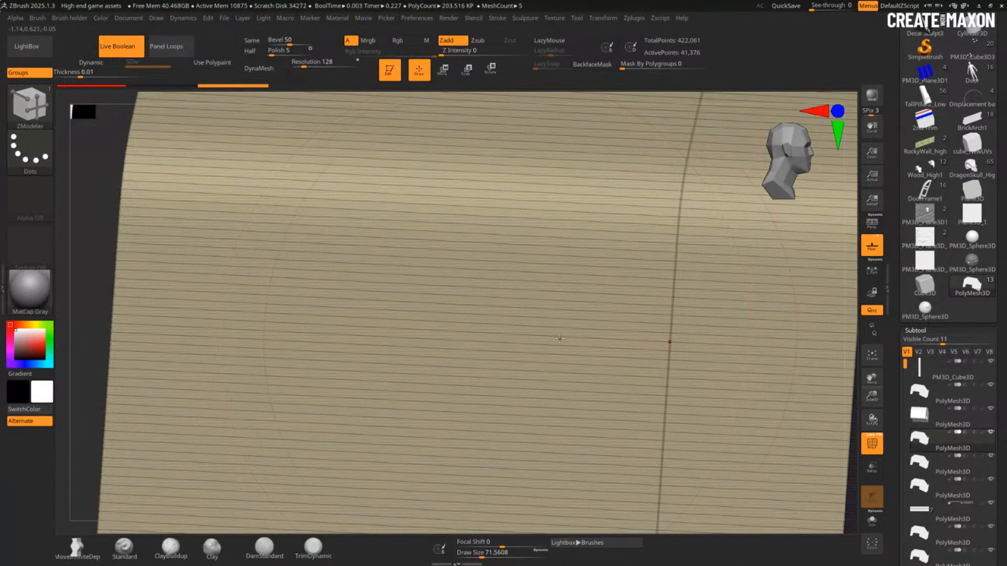
Step: Isolate the extruded piece and delete its last crosswise dividing edge loop with the ZModeler brush
left_click(670, 346)
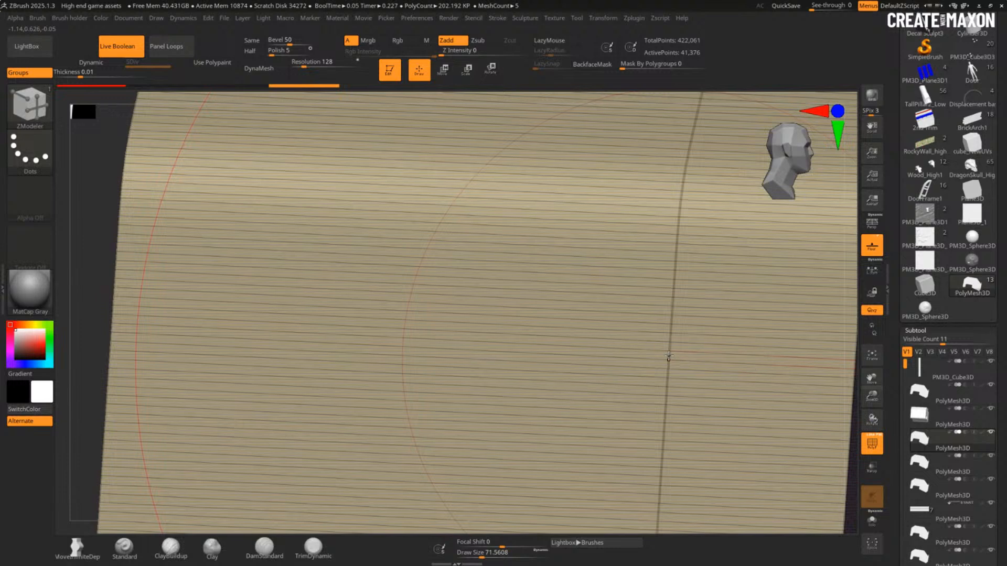
key("shift+s")
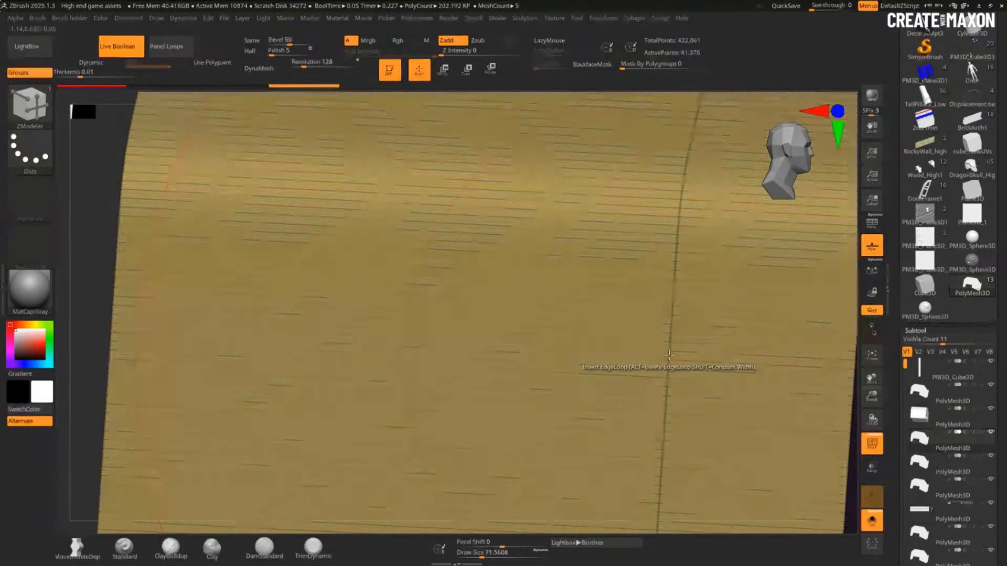
left_click(670, 354, "alt")
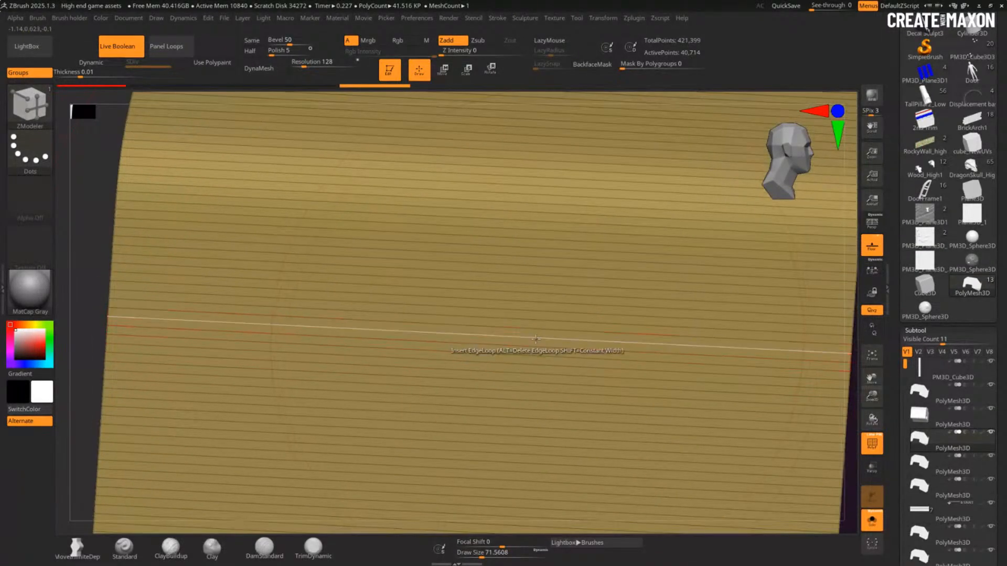
Step: Insert evenly spaced multiple edge loops across the extruded piece, using interactive resolution and alternate polygroups, and inspect the whole shape
key("space")
left_click(450, 381)
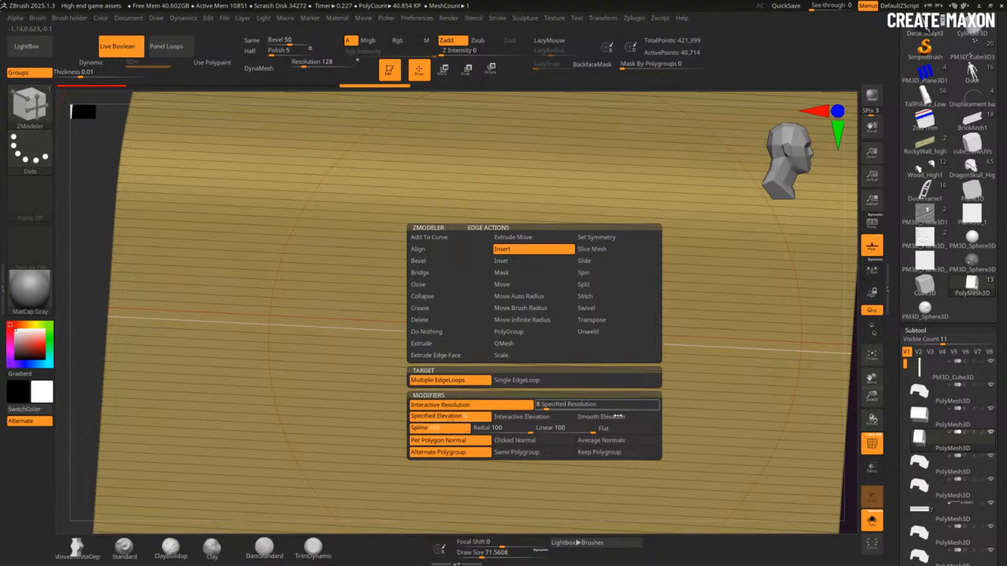
left_click(610, 452)
left_click(457, 452)
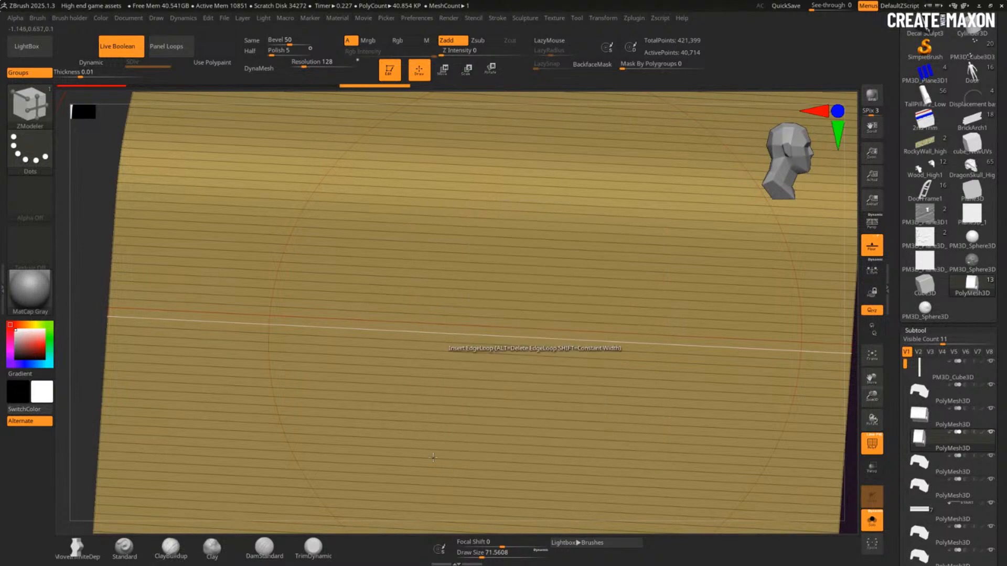
left_click_drag(455, 342, 461, 276)
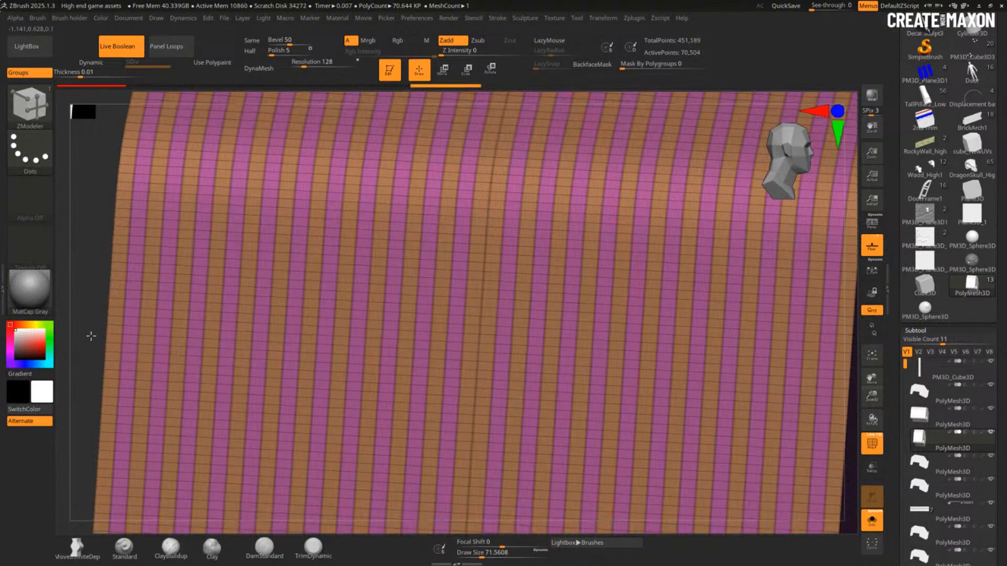
left_click_drag(89, 335, 41, 190, "alt")
left_click_drag(544, 344, 436, 356)
left_click_drag(591, 301, 612, 373)
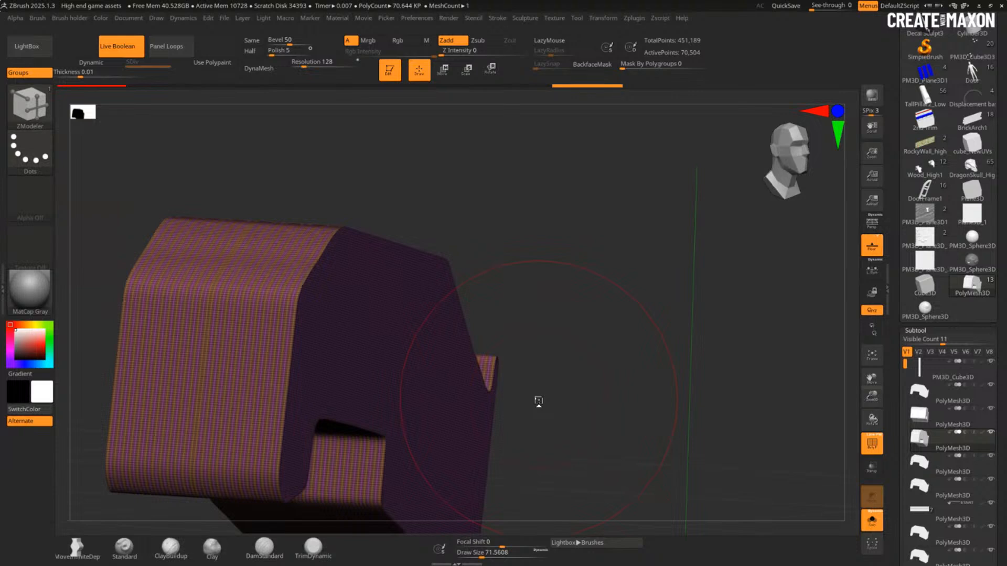
left_click_drag(596, 315, 719, 234)
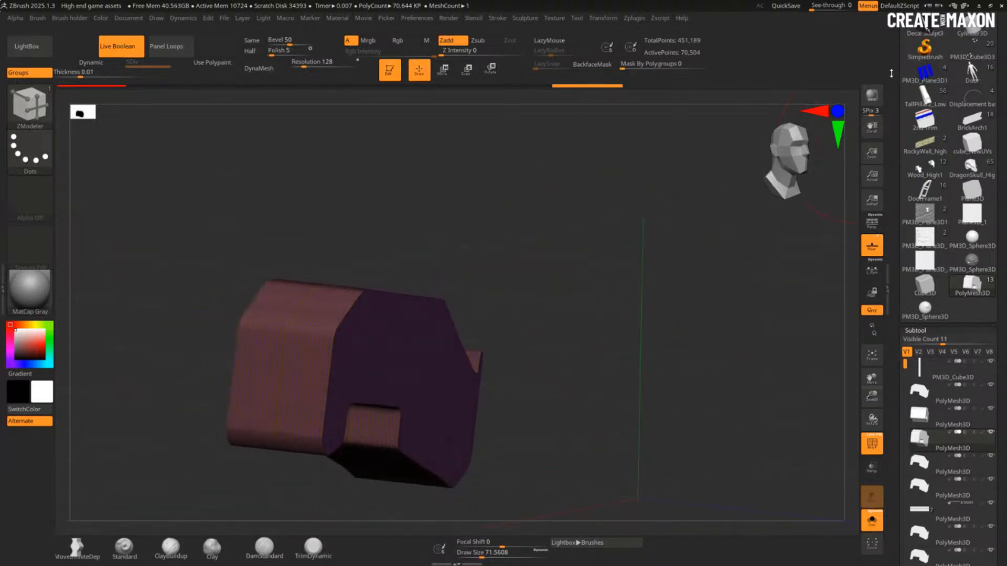
Step: Load the DemoHead.ZTL tool from the LightBox tool library and close the library
scroll(965, 246, "up", 5)
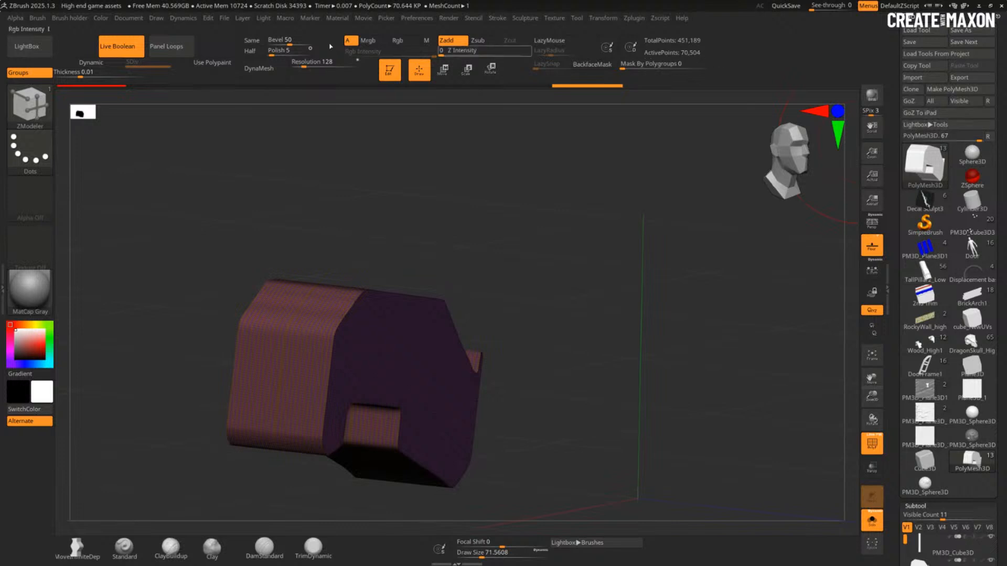
left_click(26, 46)
left_click(195, 97)
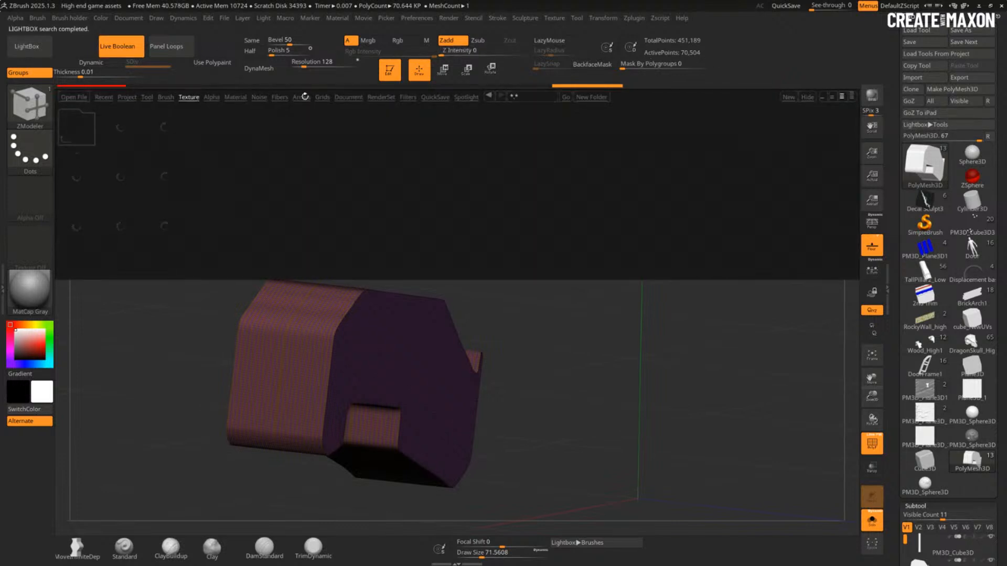
left_click(280, 96)
left_click(146, 97)
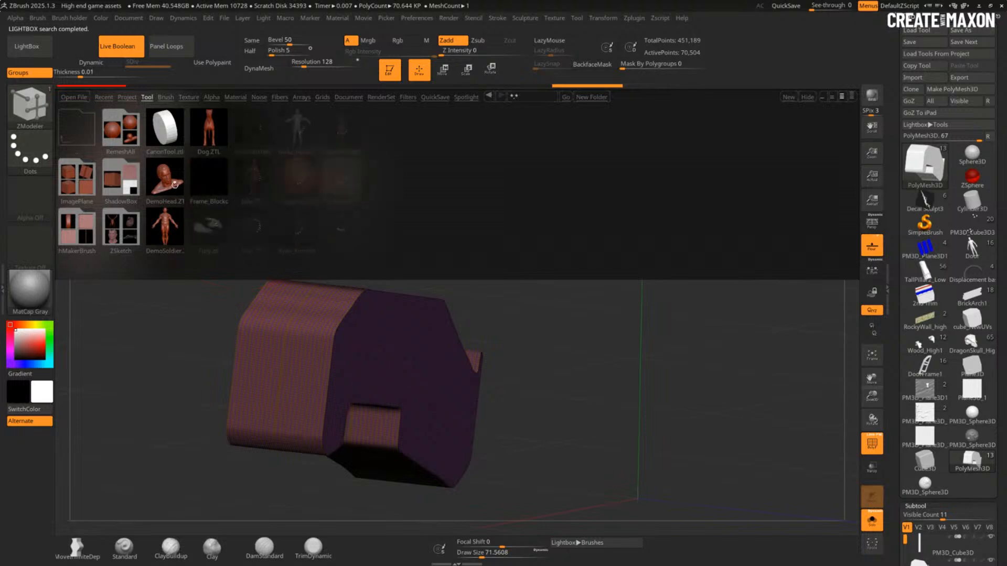
double_click(172, 187)
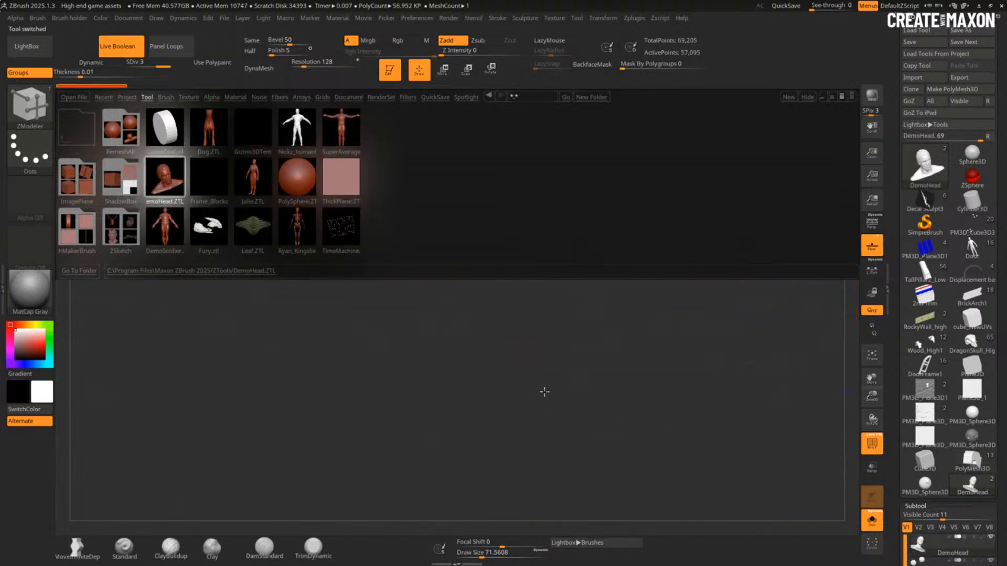
left_click(46, 52)
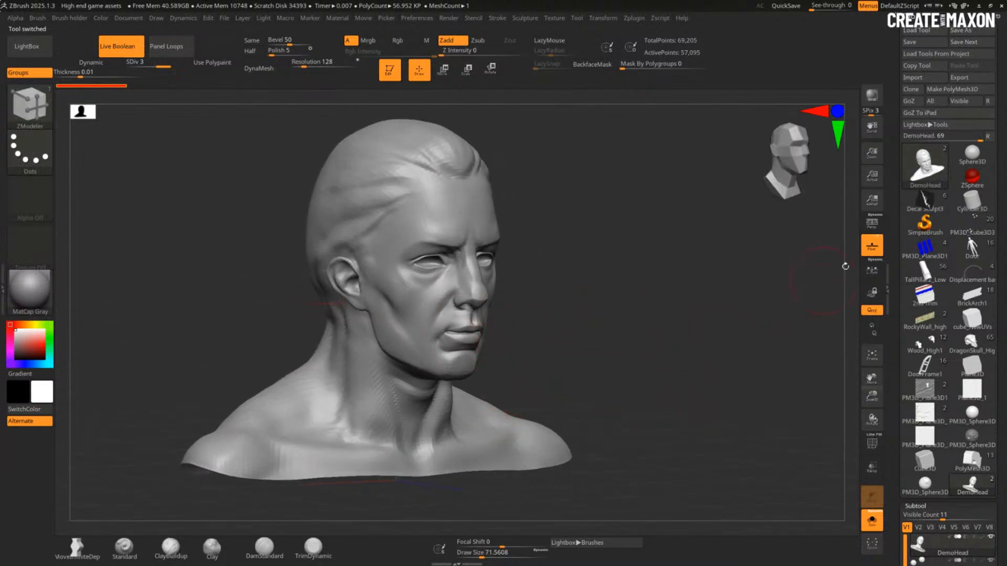
Step: Compare the bust with perspective distortion off and on, and leave perspective enabled
key("p")
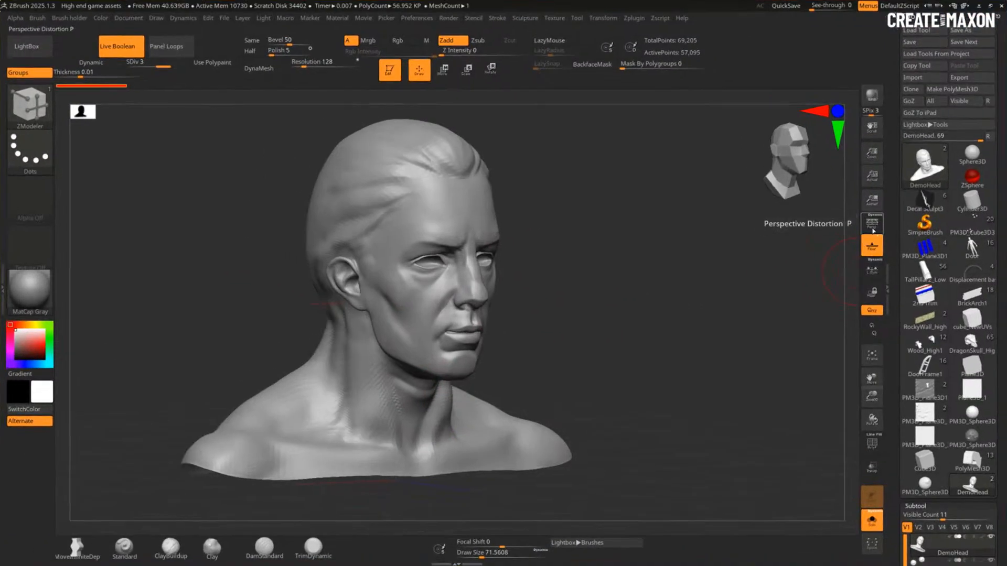
mouse_move(659, 386)
right_mouse_down("ctrl")
mouse_move(645, 379)
mouse_move(663, 373)
right_mouse_up("ctrl")
left_click(868, 226)
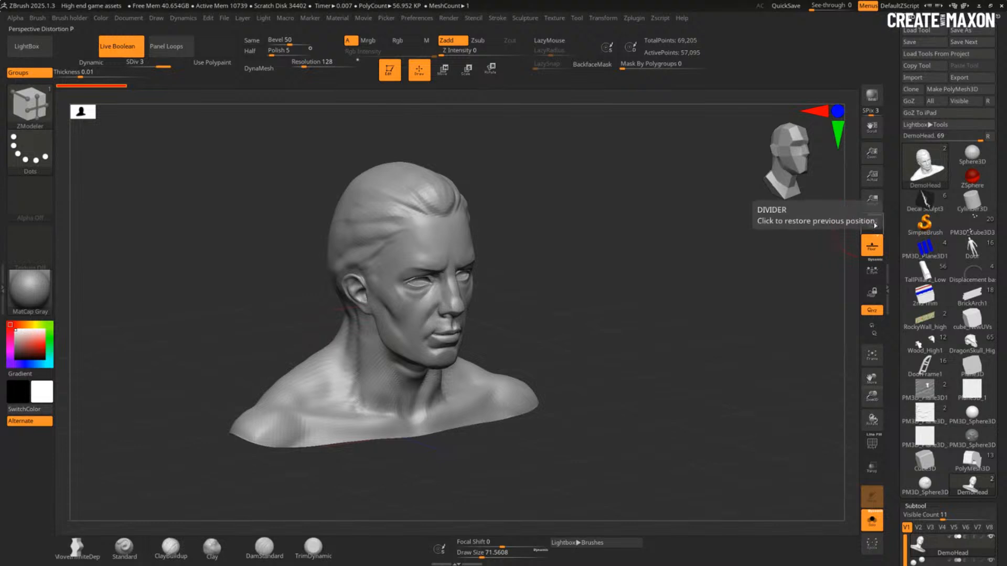
left_click(875, 229)
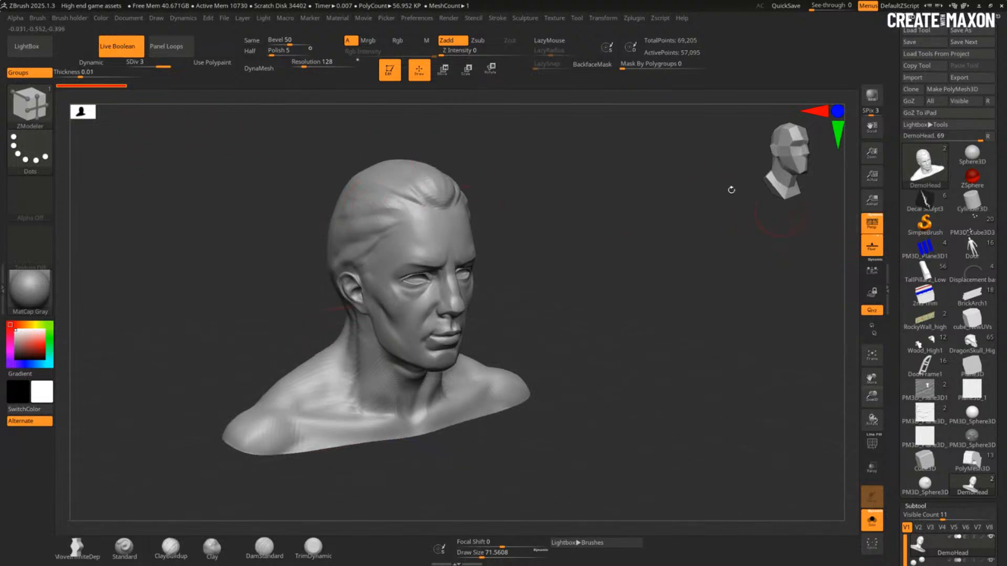
Step: Try out different field of view values for the camera in the draw settings
left_click(101, 18)
left_click(156, 18)
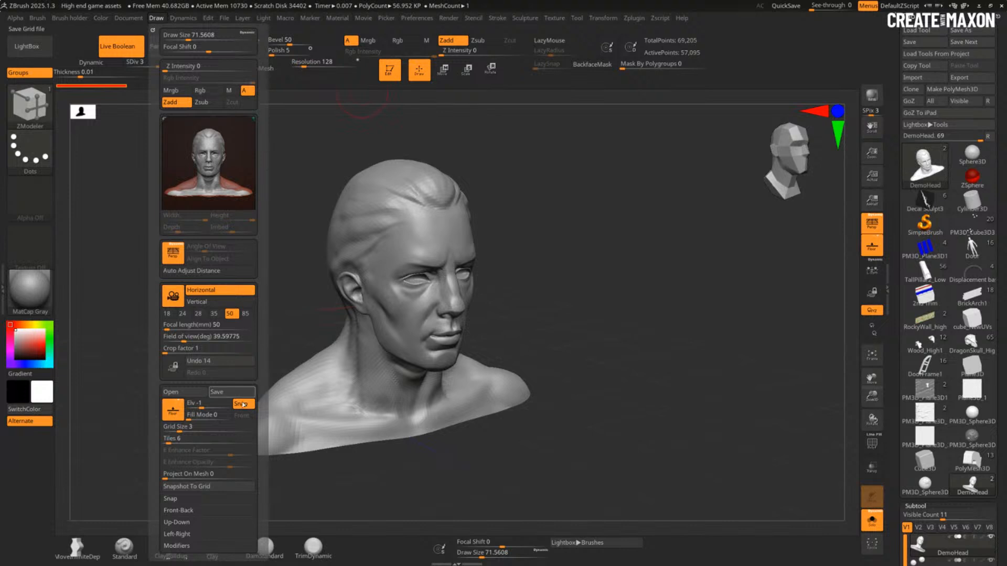
scroll(265, 420, "down", 2)
scroll(265, 420, "down", 1)
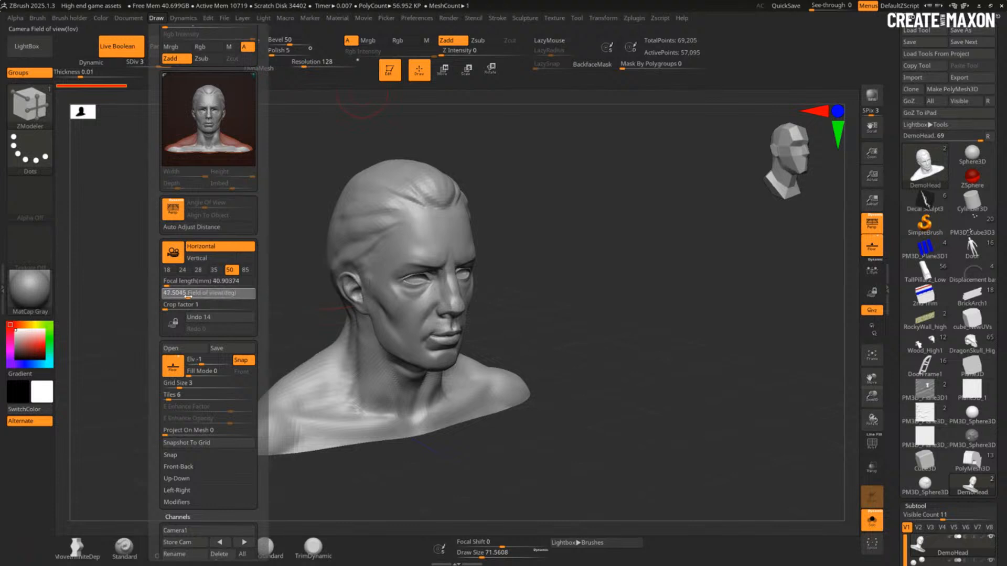
left_click(194, 297)
left_click_drag(195, 296, 209, 297)
Step: Cycle the camera through the 35, 50, 85 and 28 mm focal length presets, ending on 24 mm
left_click(214, 270)
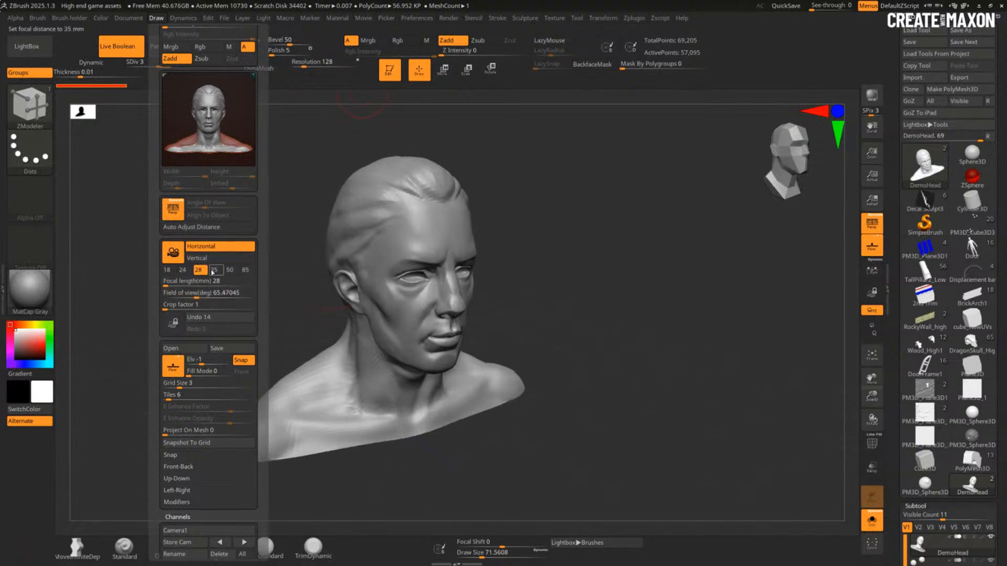
left_click(229, 269)
left_click(247, 270)
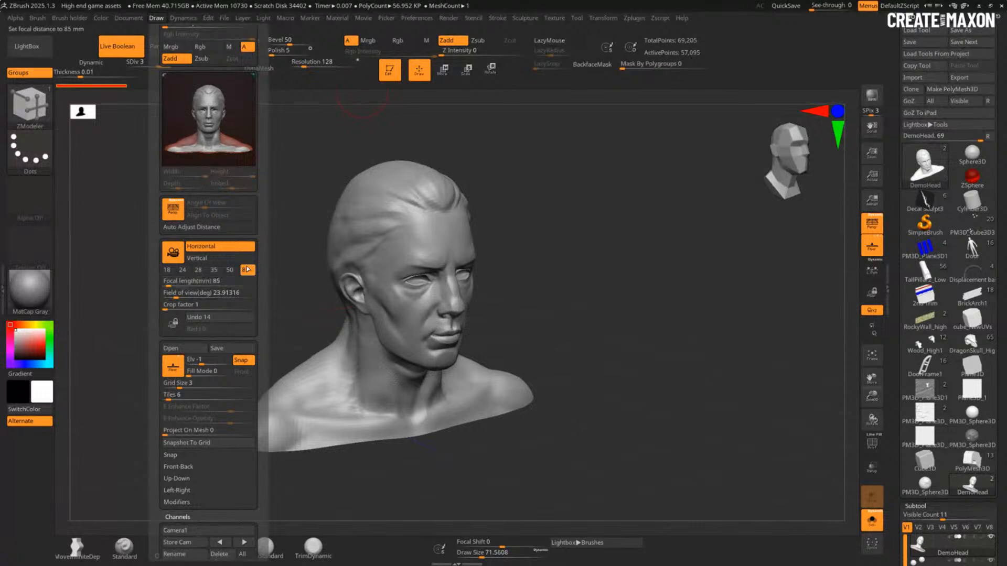
left_click(230, 270)
left_click(214, 270)
left_click(199, 269)
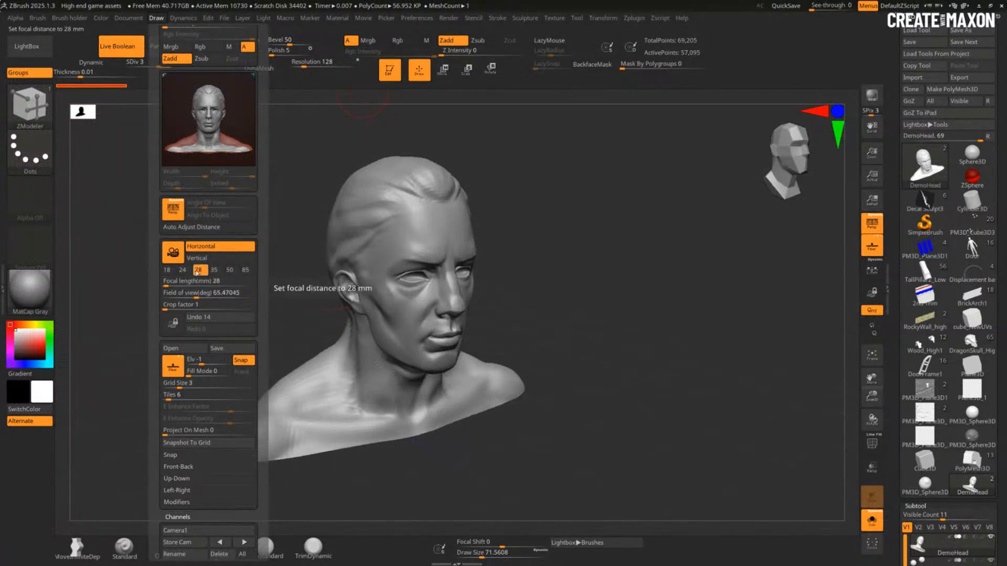
left_click(183, 269)
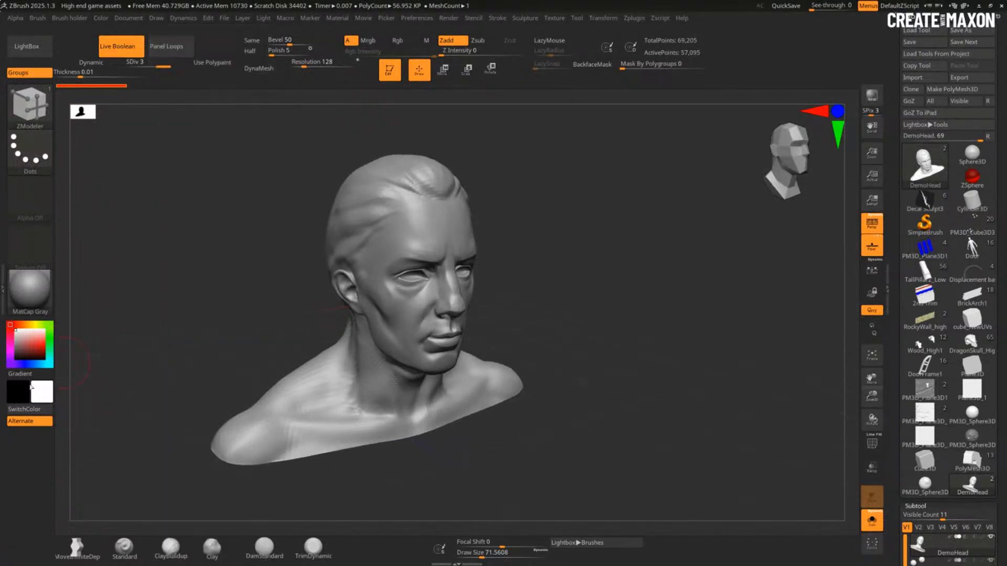
Step: Try a focal length of about 594.7 mm, and set the camera's field of view to about 56.3 degrees
left_click(156, 19)
left_click(158, 18)
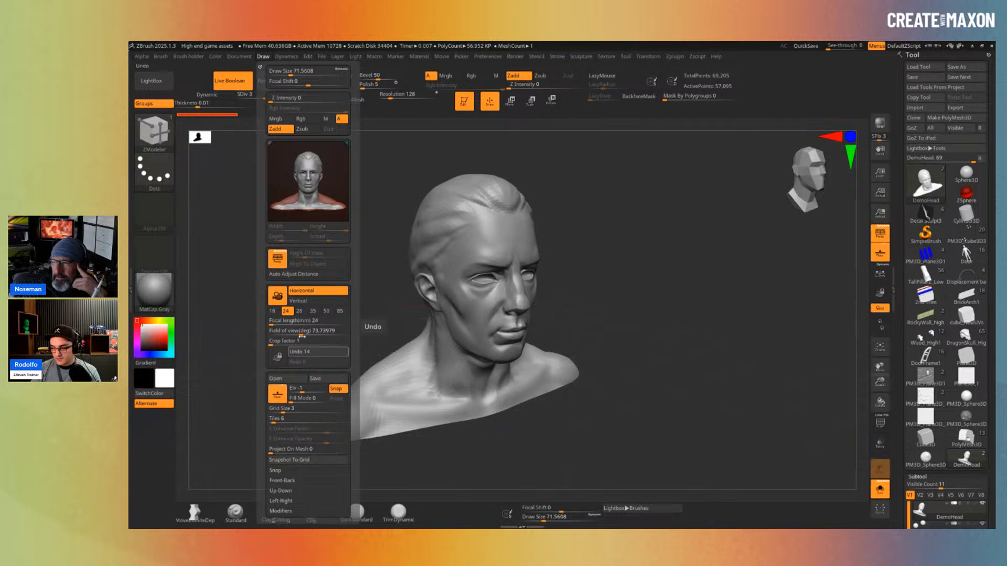
left_click(291, 321)
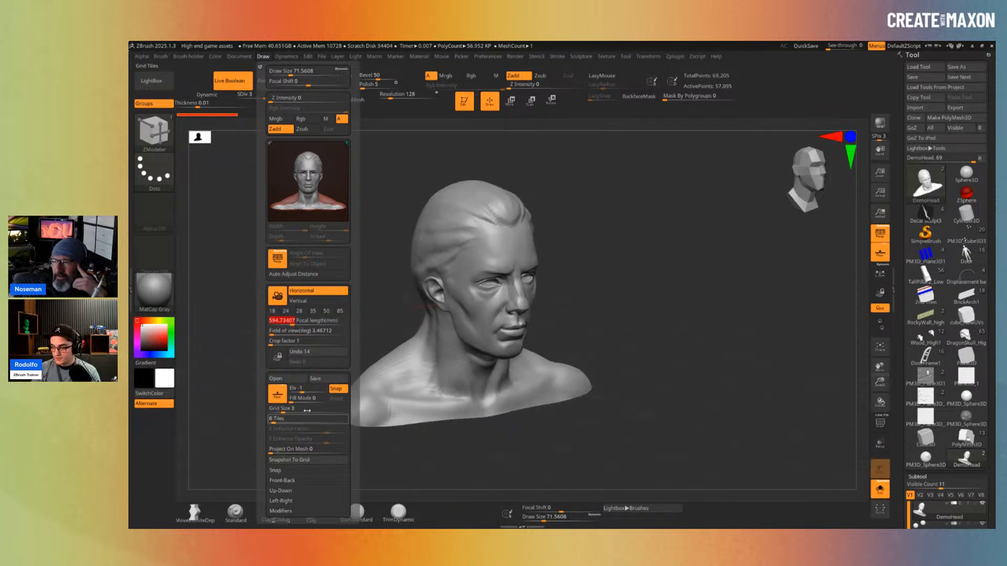
left_click(294, 331)
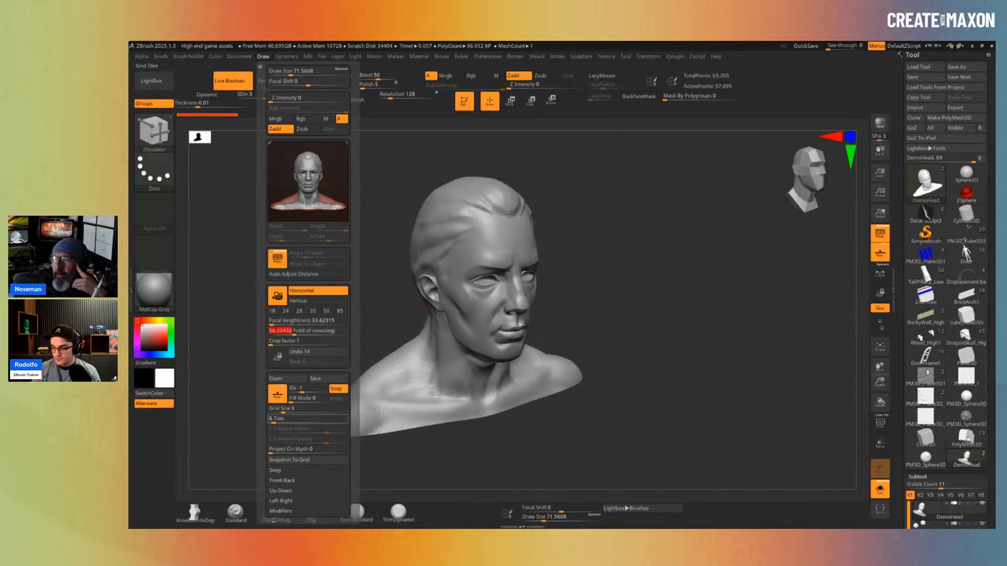
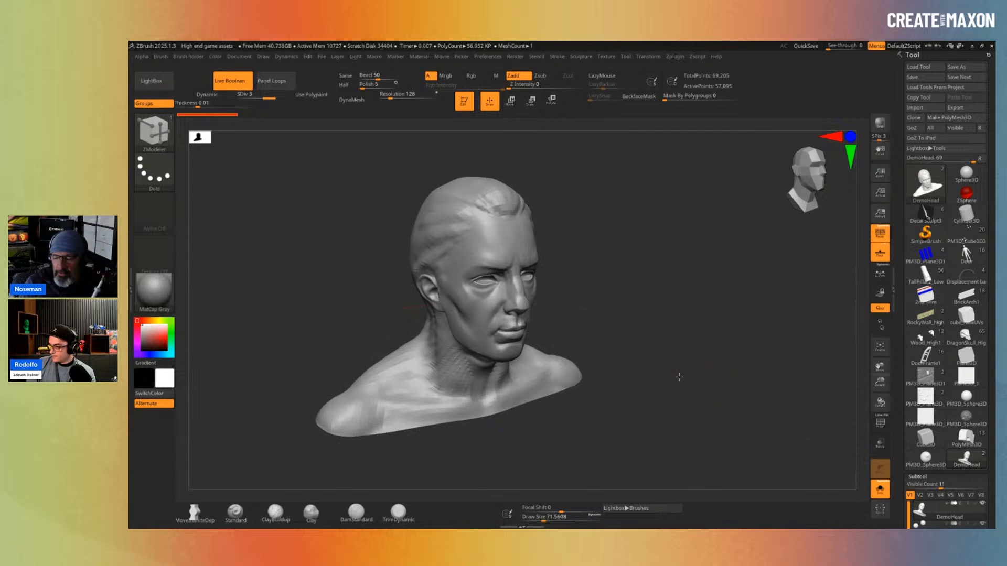
Step: Switch the bust to Move mode with the gizmo and duplicate the head as a second subtool
right_click_drag(678, 378, 663, 360, "ctrl")
key("w")
key("shift+f")
key("shift+f")
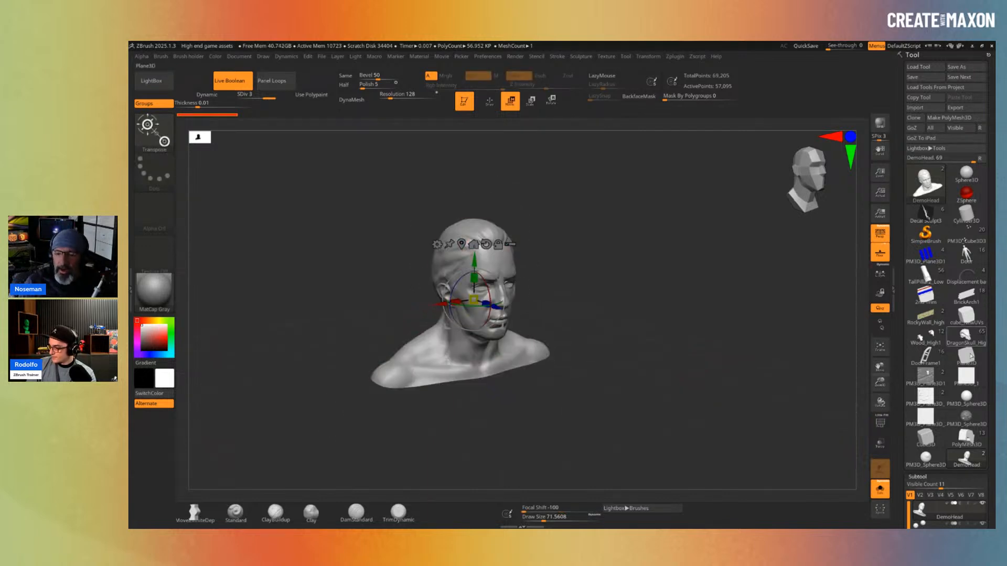
scroll(901, 320, "down", 5)
scroll(901, 320, "down", 5)
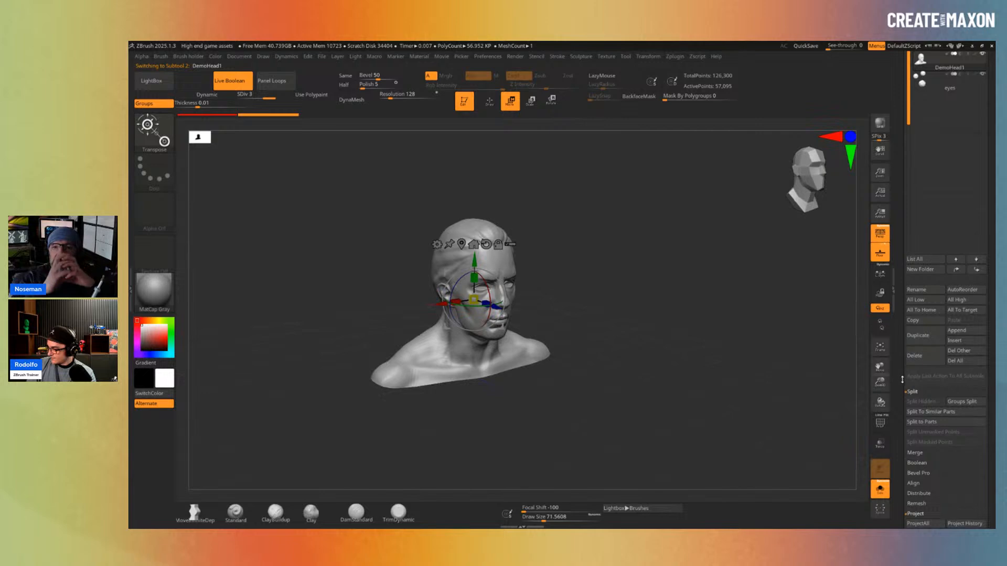
Step: Assign Texture 19 as the duplicated head's texture map and dismiss the UV mapping note
scroll(931, 379, "down", 5)
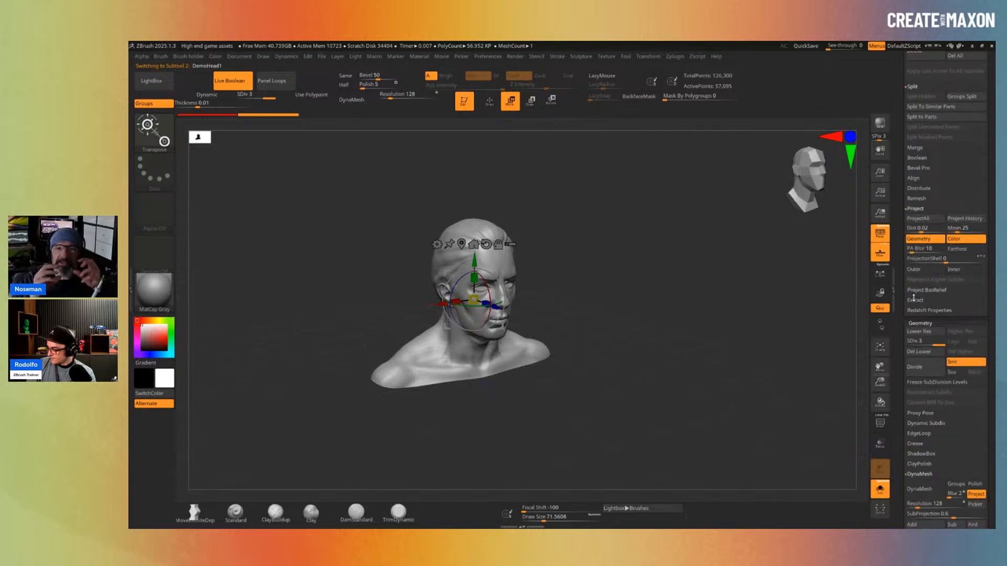
scroll(914, 298, "down", 10)
left_click(926, 417)
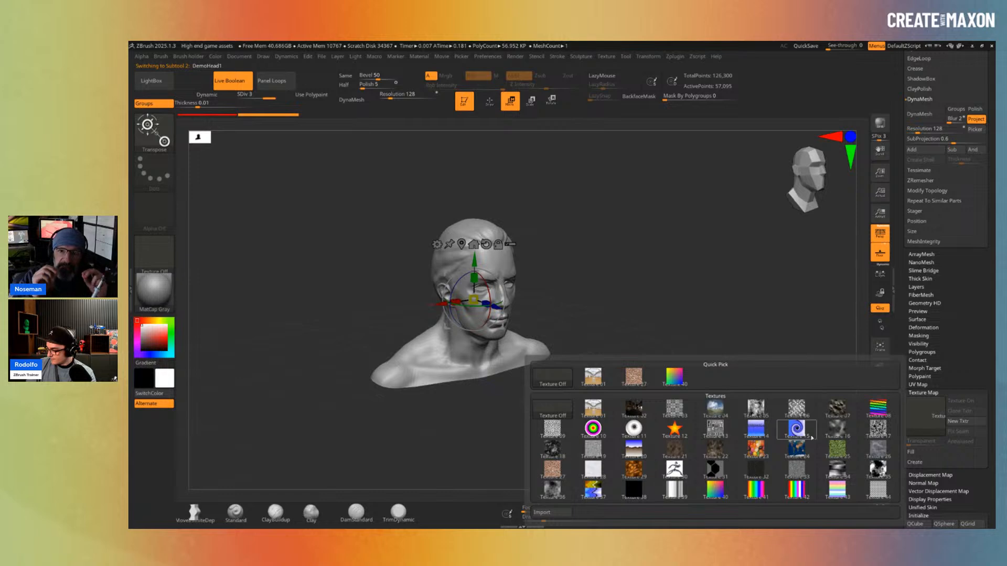
mouse_move(767, 419)
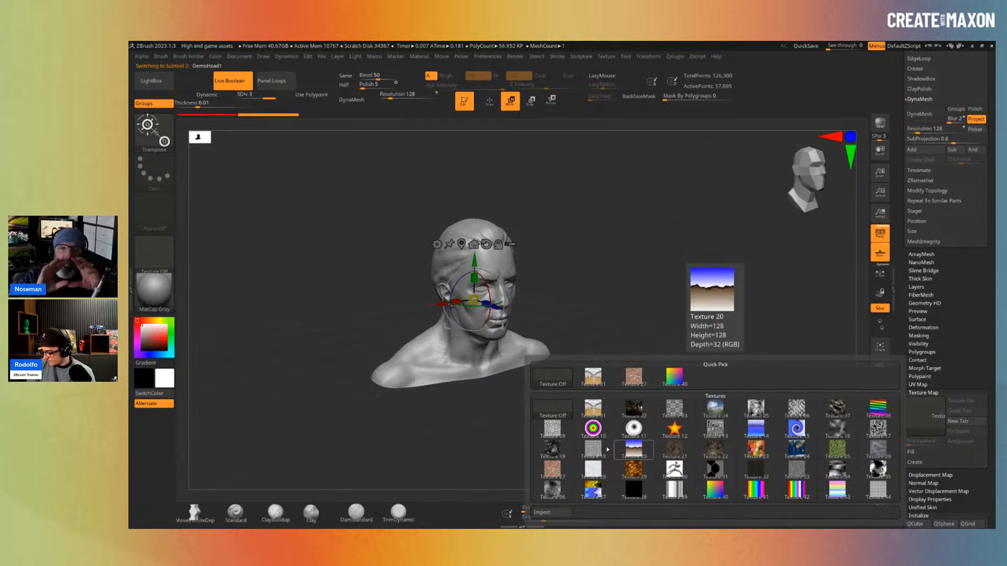
left_click(594, 449)
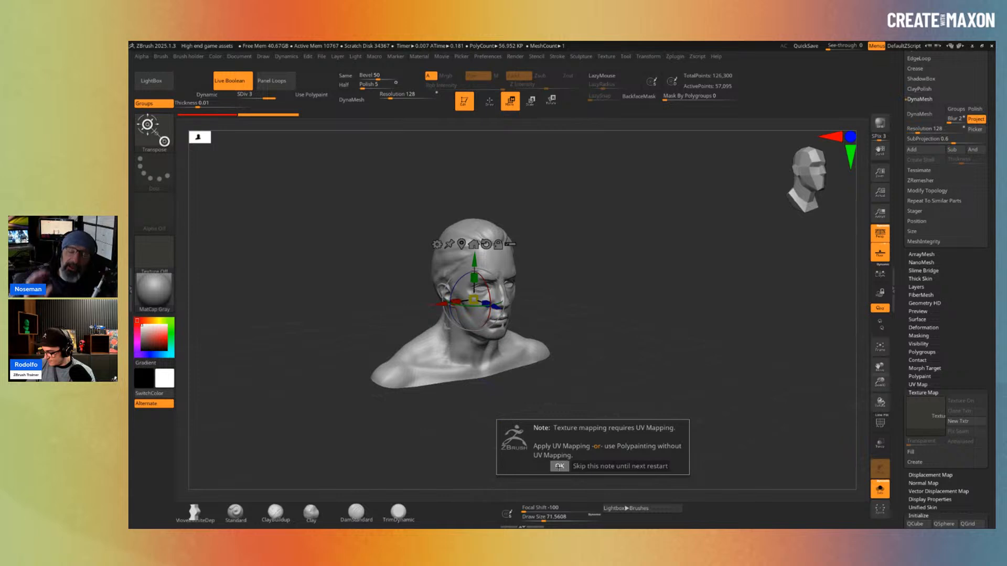
left_click(559, 466)
Step: Try to turn on the duplicated head's texture, dismiss the UV mapping note, expand its UV Map settings and show the polyframe
left_click(978, 404)
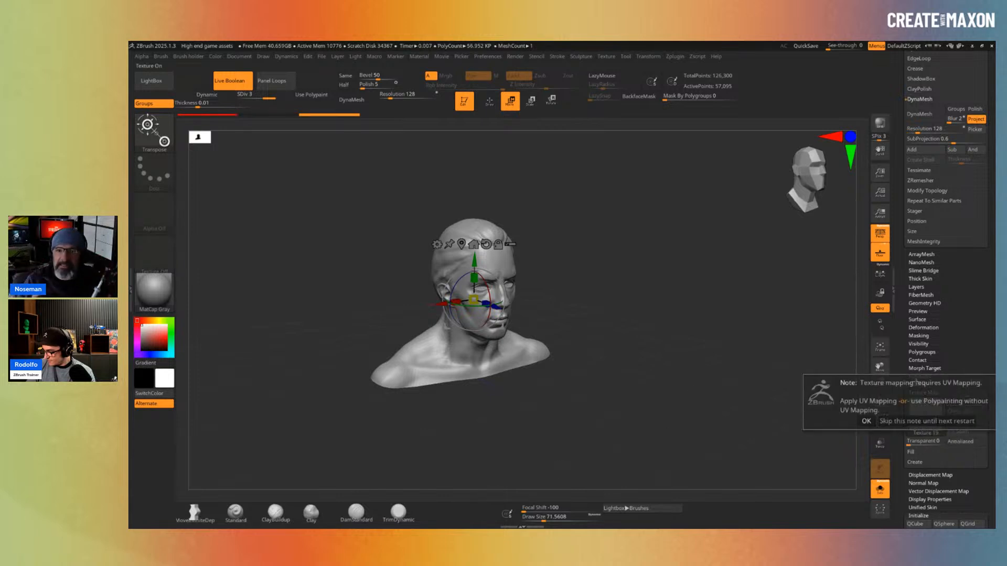
left_click(866, 421)
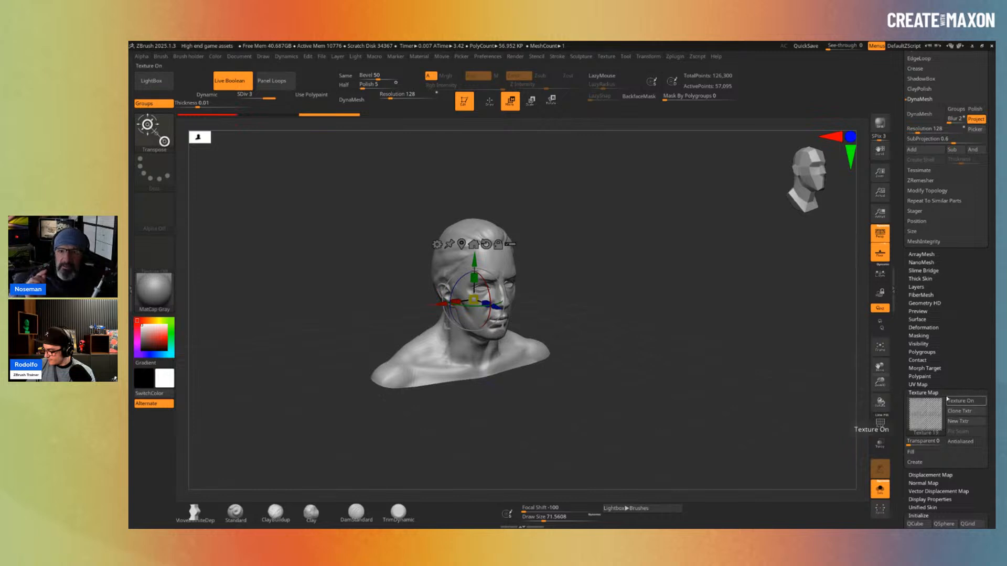
left_click(928, 384)
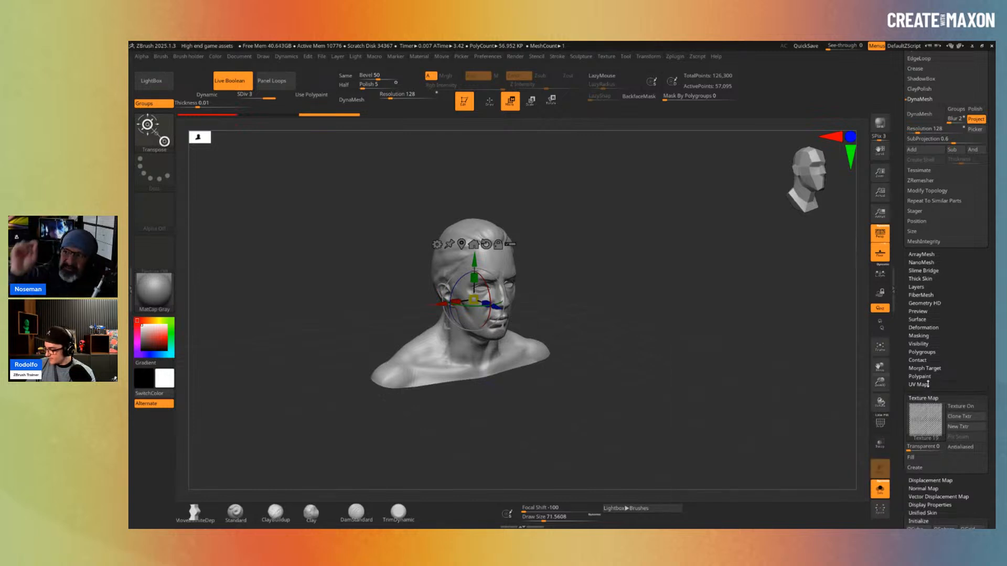
left_click(675, 56)
key("shift+f")
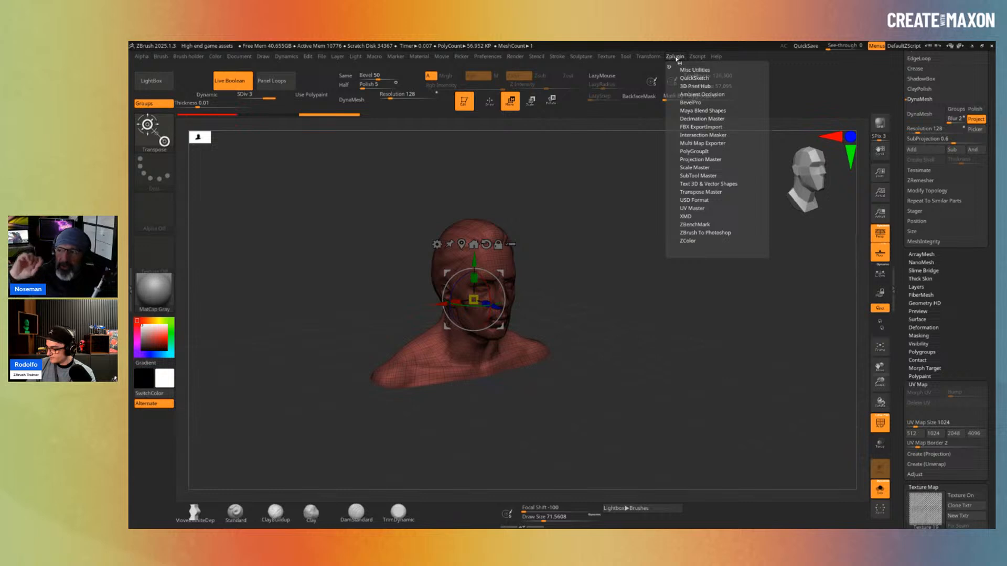
Step: Load the DemoSoldier sample tool from LightBox, then replace it on the canvas with Dog.ZTL and close LightBox
left_click(151, 80)
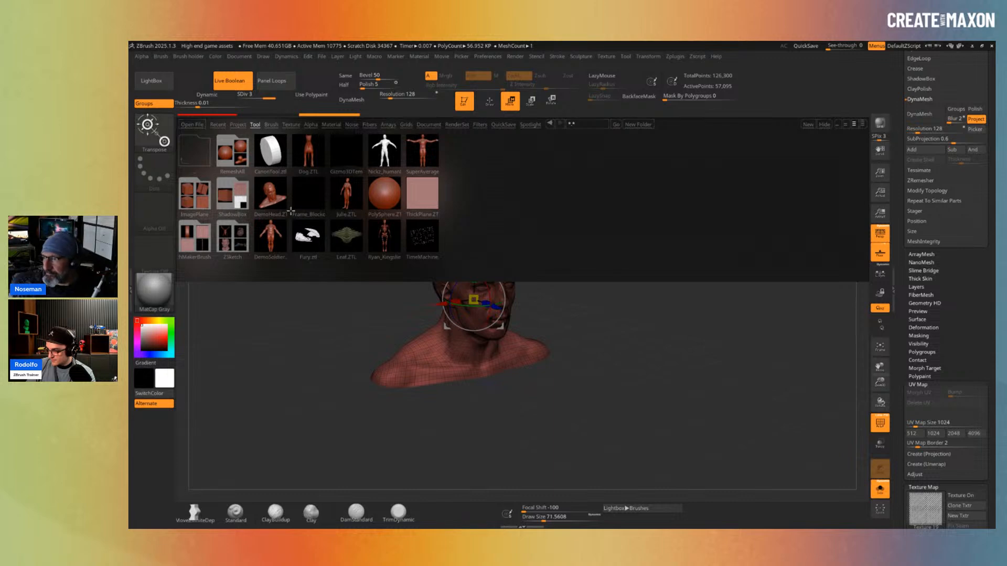
double_click(275, 235)
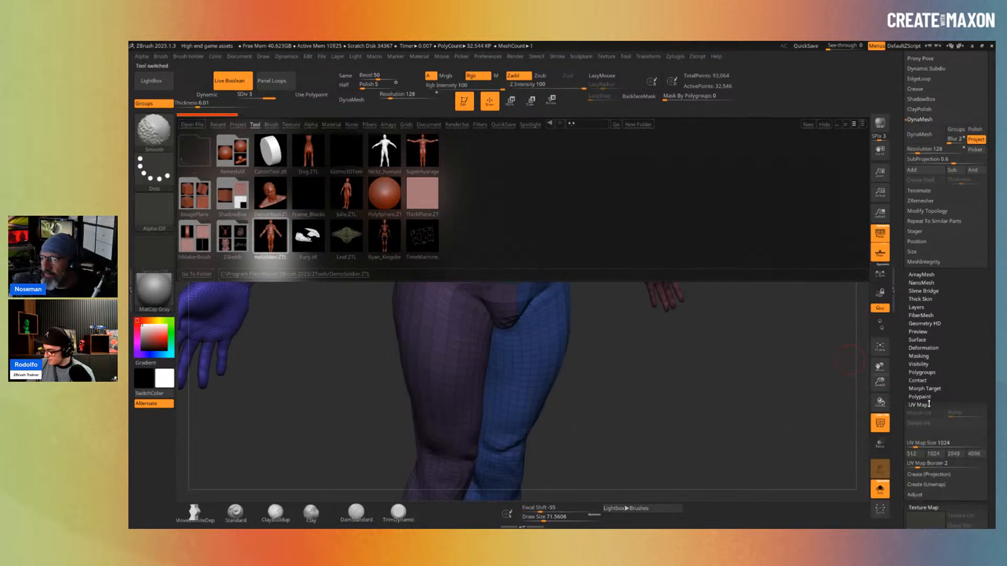
left_click(270, 190)
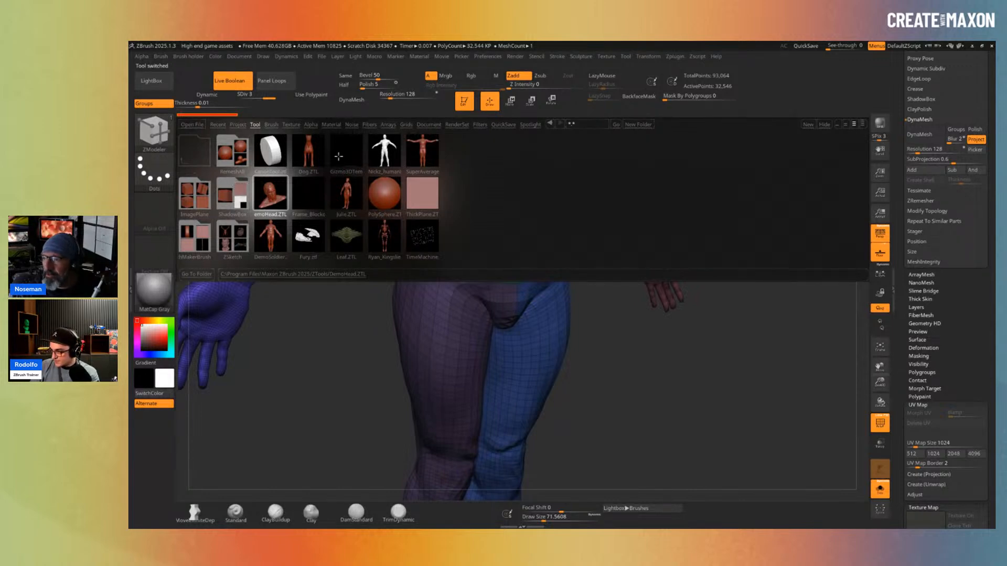
double_click(308, 150)
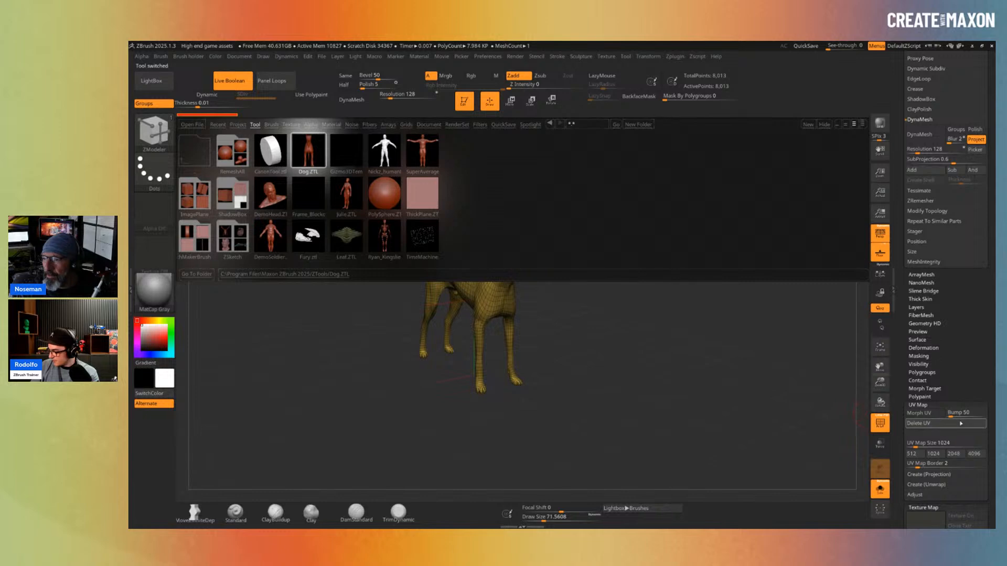
left_click(158, 79)
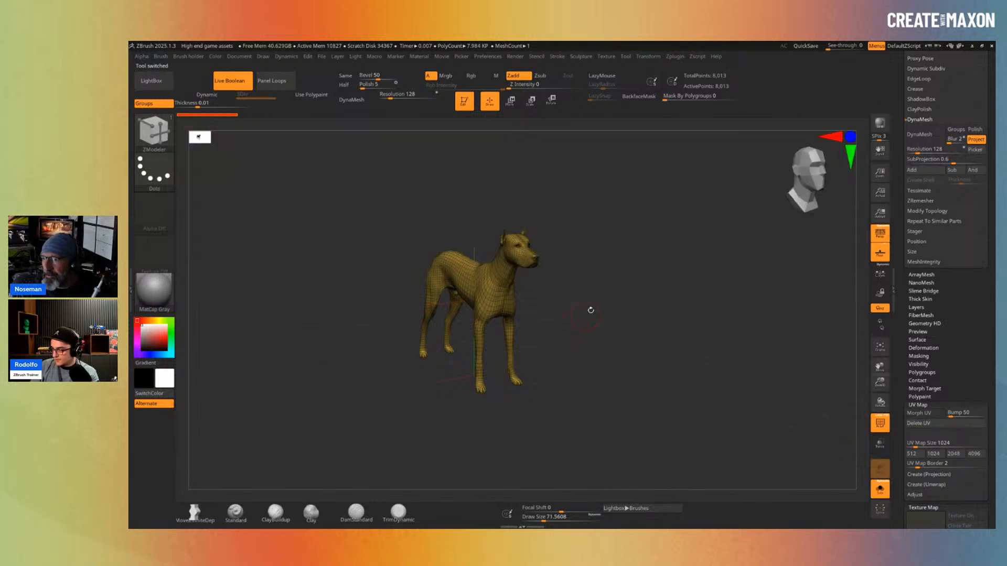
Step: Hide the polyframe and assign Texture 19 as the dog's texture map
left_click_drag(589, 310, 596, 344)
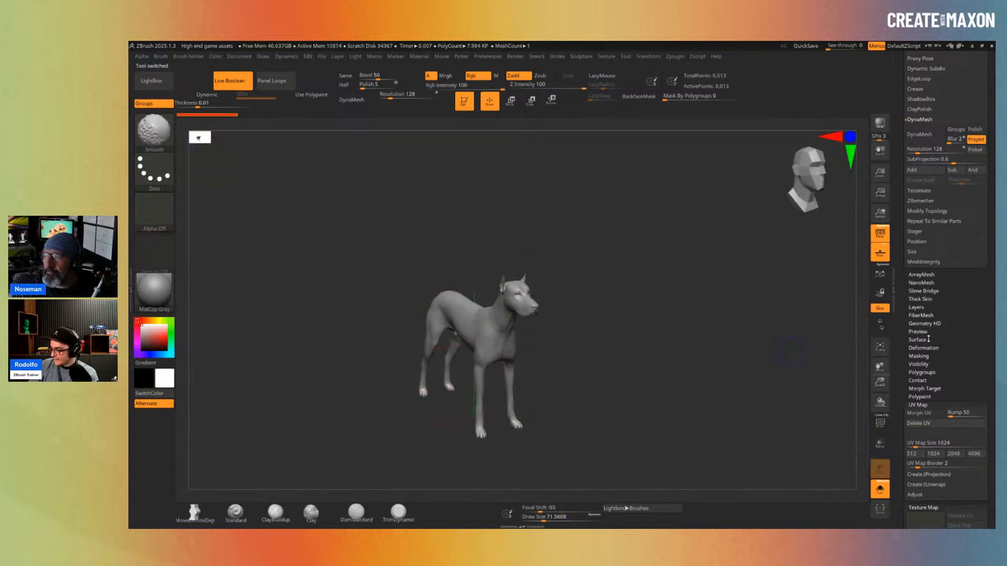
left_click(924, 404)
left_click(923, 414)
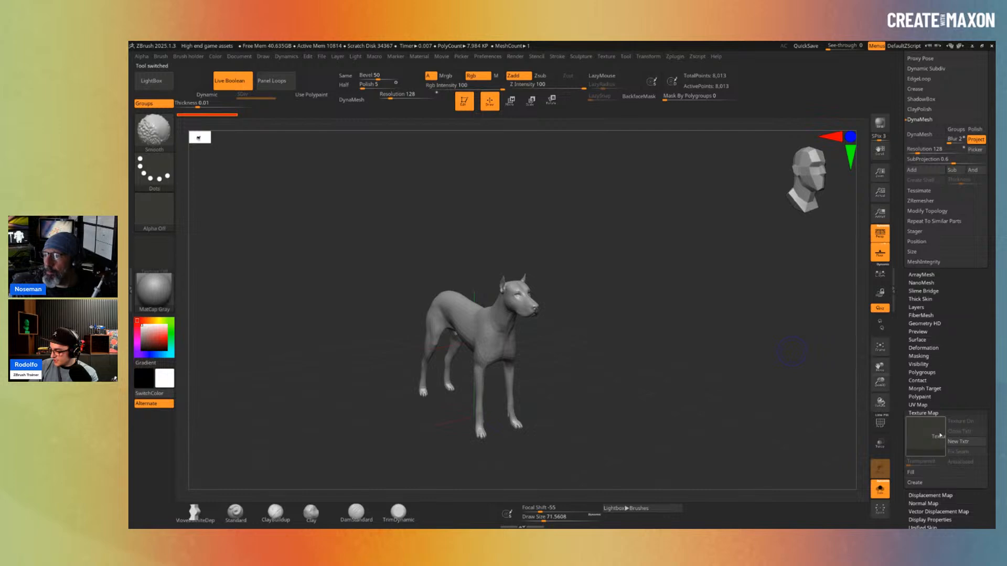
left_click(924, 433)
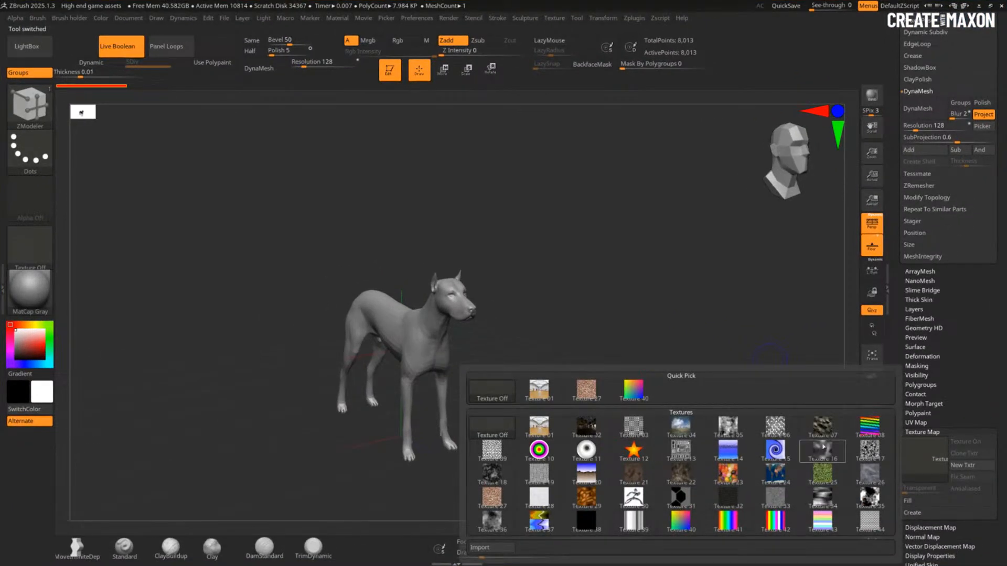
mouse_move(779, 433)
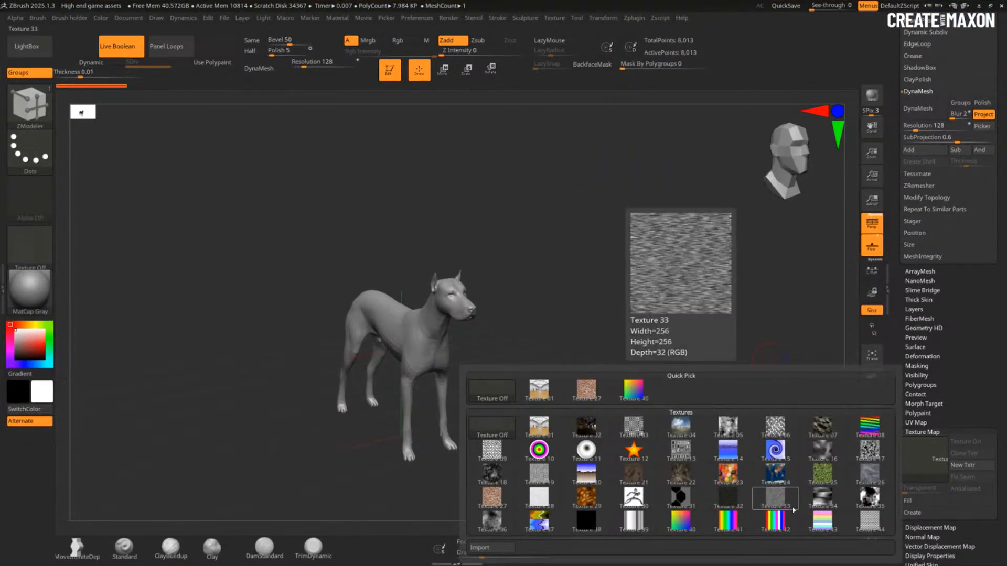
mouse_move(617, 493)
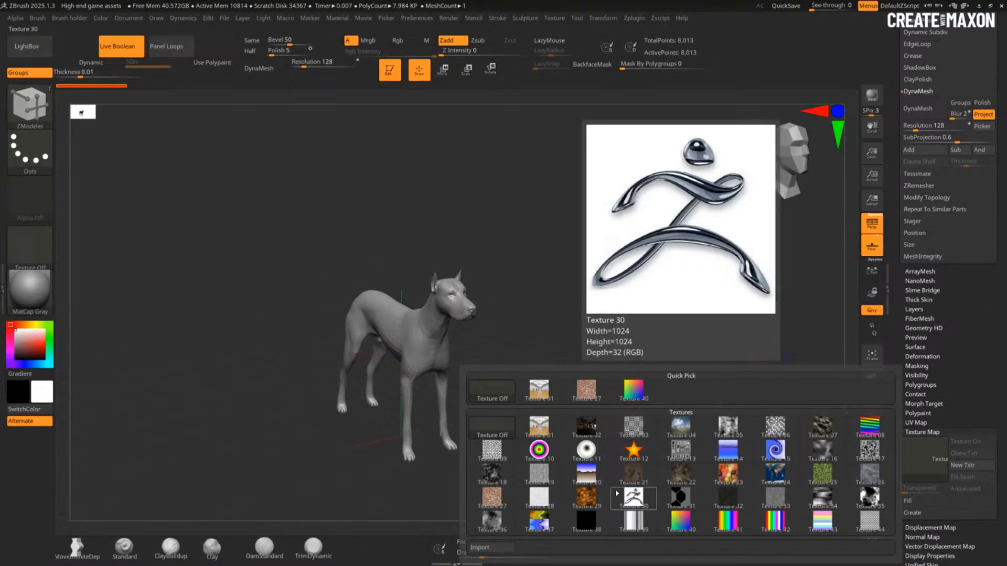
left_click(537, 476)
right_click_drag(532, 423, 686, 371, "ctrl")
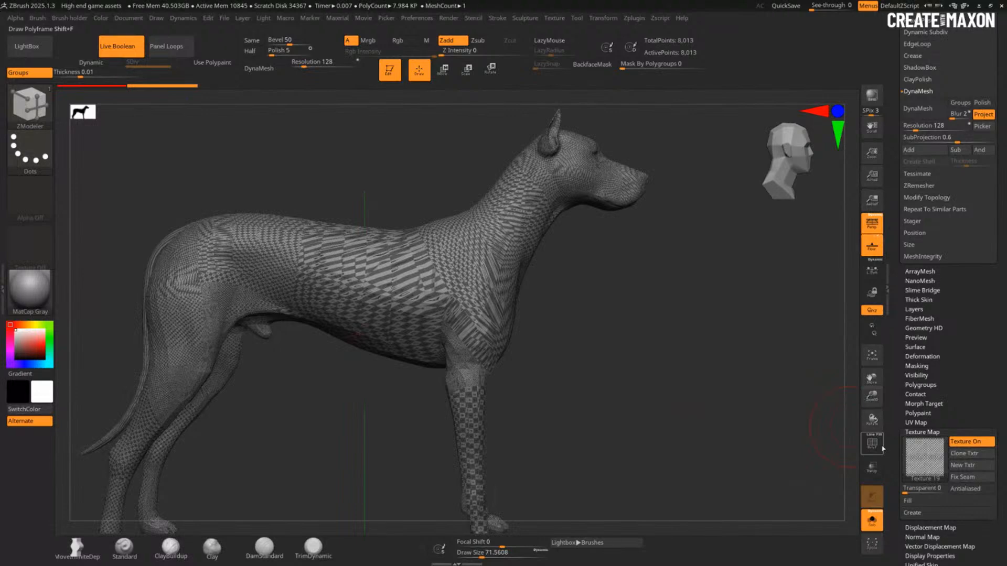
Step: Show the dog's polyframe, toggle its texture off and on, and examine the checker pattern's scale and stretching across the body
left_click(875, 446)
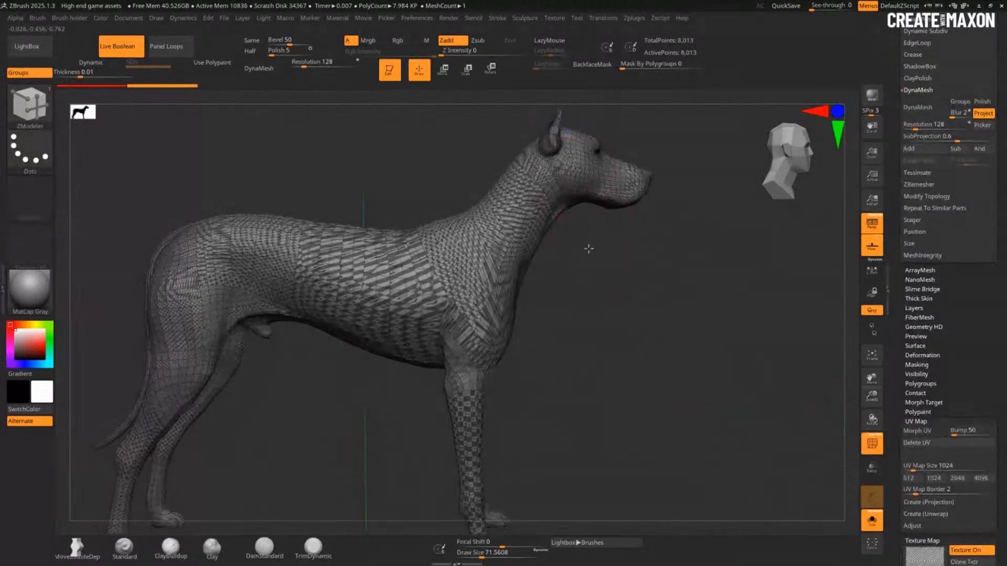
right_click_drag(589, 250, 574, 273)
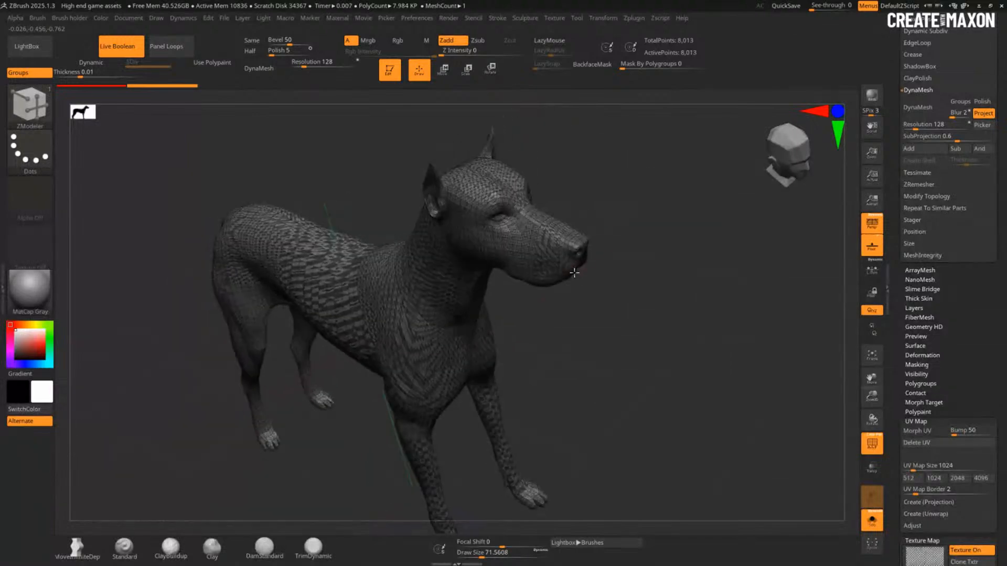
left_click(965, 551)
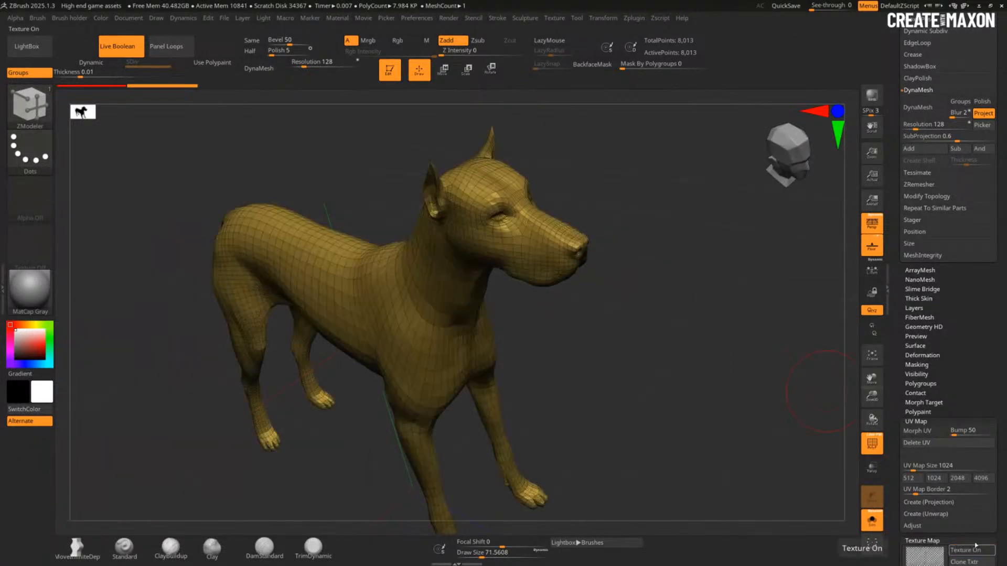
right_click_drag(676, 439, 731, 409)
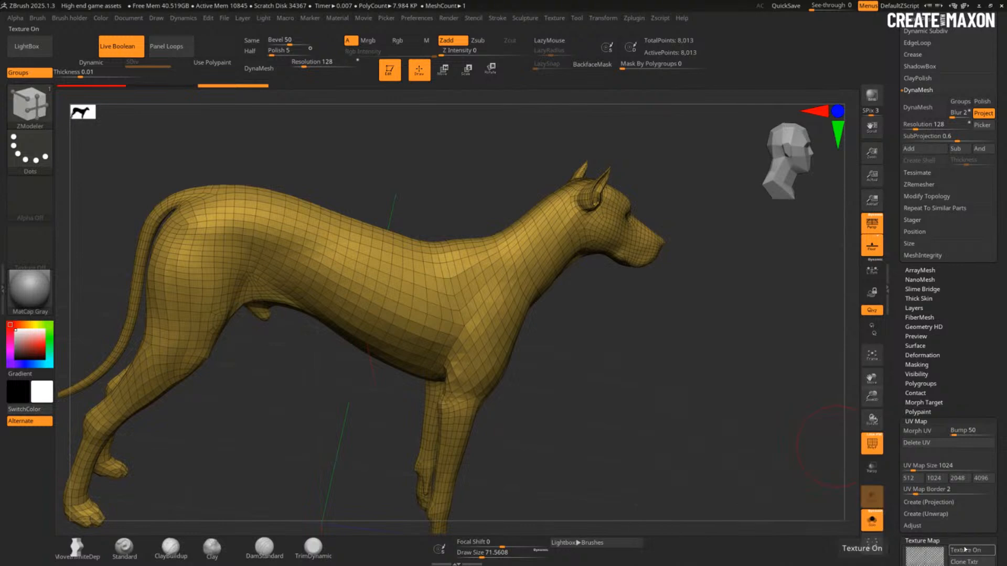
left_click(965, 550)
right_click_drag(697, 404, 488, 342)
right_click_drag(431, 305, 623, 488, "ctrl")
right_click_drag(424, 426, 332, 242, "alt")
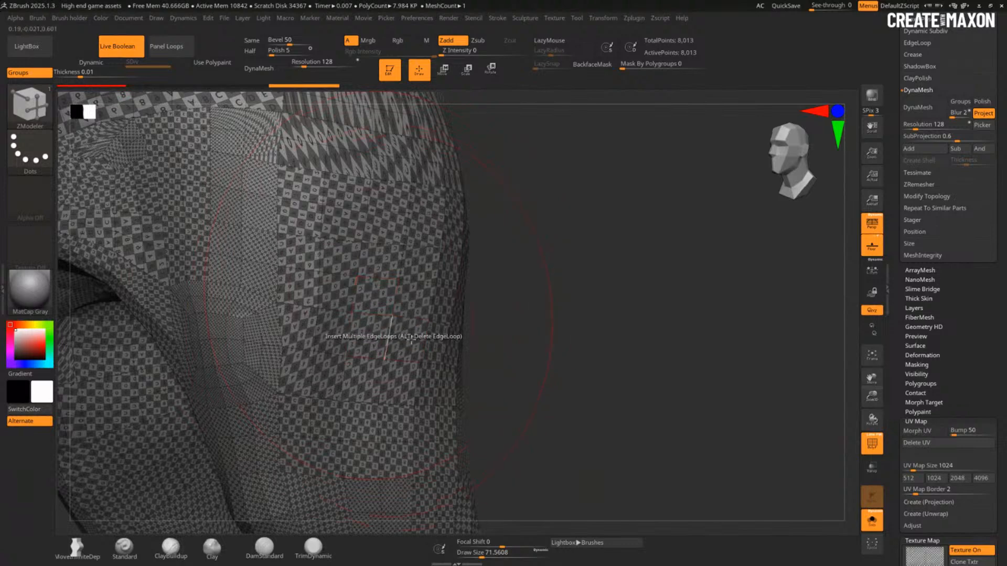
right_click_drag(399, 363, 400, 336, "ctrl")
mouse_move(499, 398)
right_mouse_down("alt")
mouse_move(509, 392)
mouse_move(479, 290)
right_mouse_up("alt")
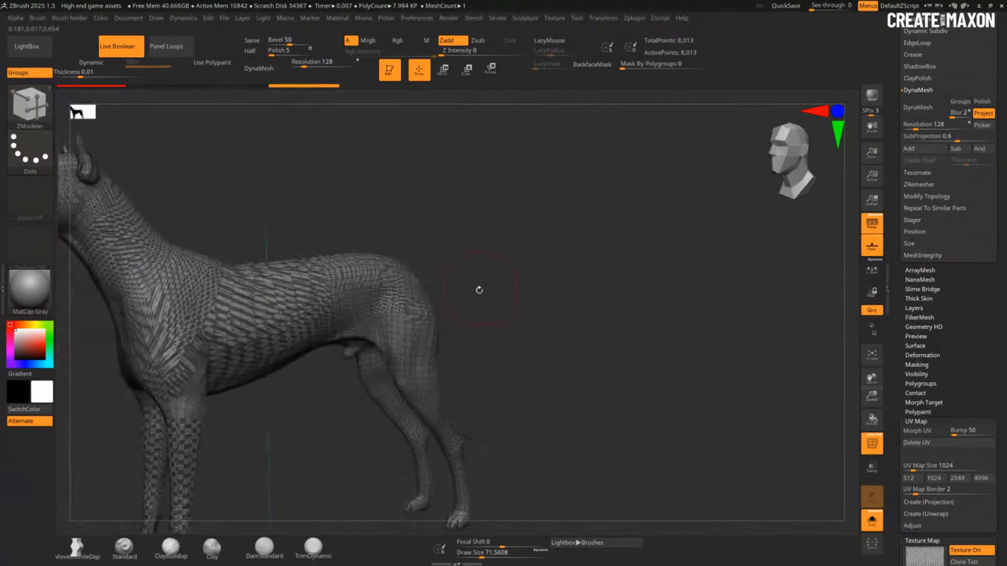
Step: Duplicate the dog as a second subtool in Move mode and shift the duplicate away from the original
key("w")
right_click_drag(305, 371, 373, 419)
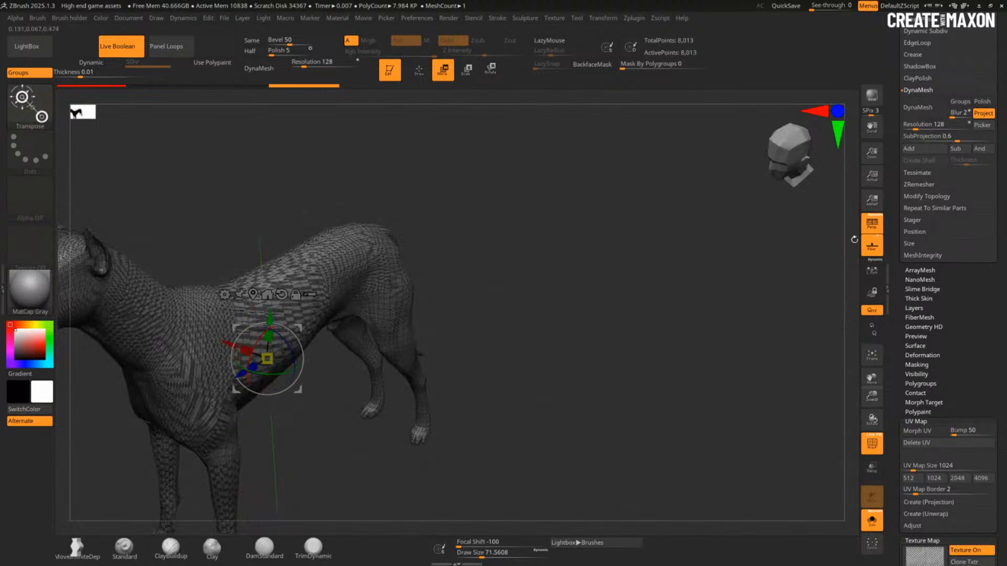
left_click_drag(896, 59, 902, 177)
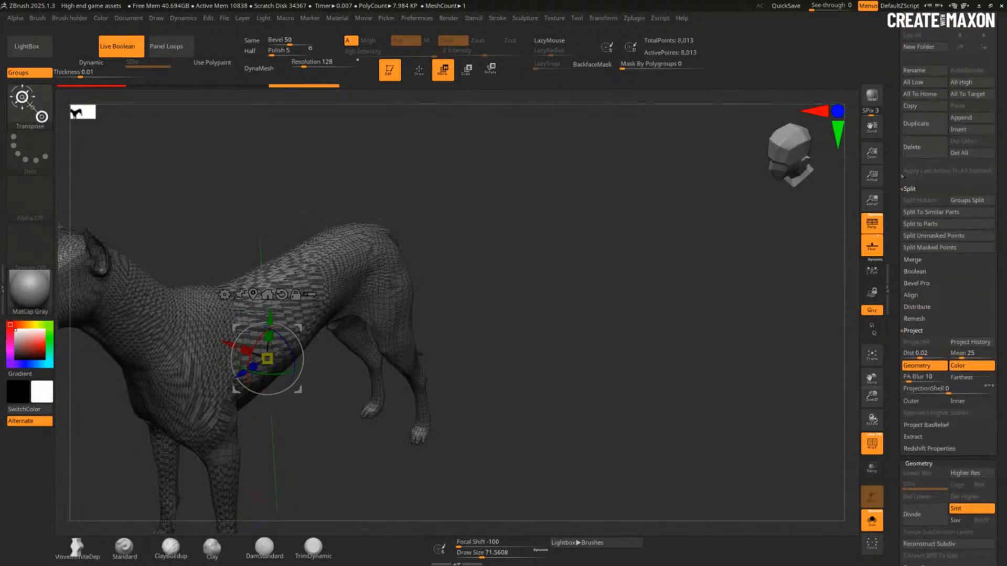
left_click(922, 127)
left_click_drag(232, 344, 326, 392)
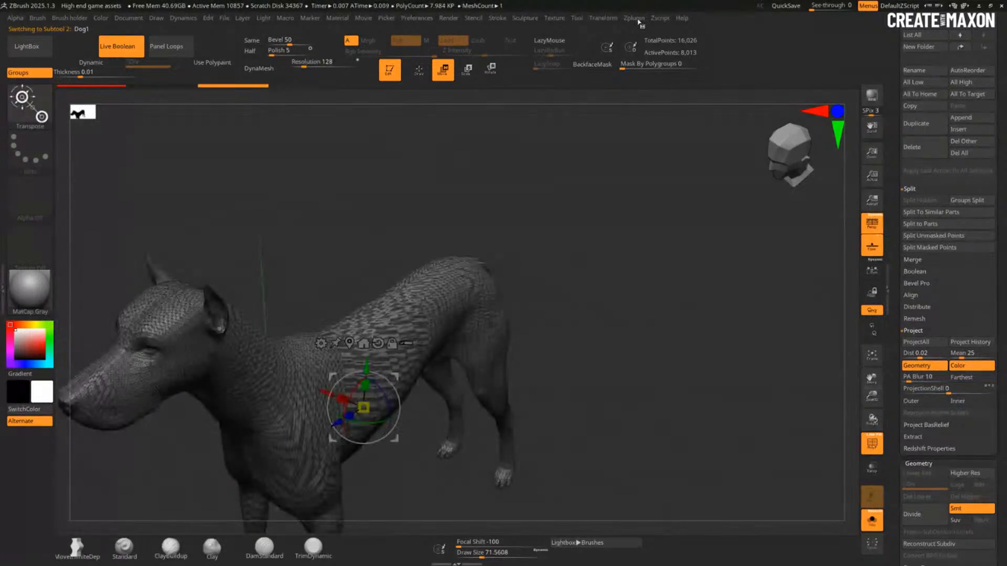
Step: Unwrap the duplicated dog with UV Master, using Symmetry and Polygroups
left_click(638, 20)
left_click(659, 193)
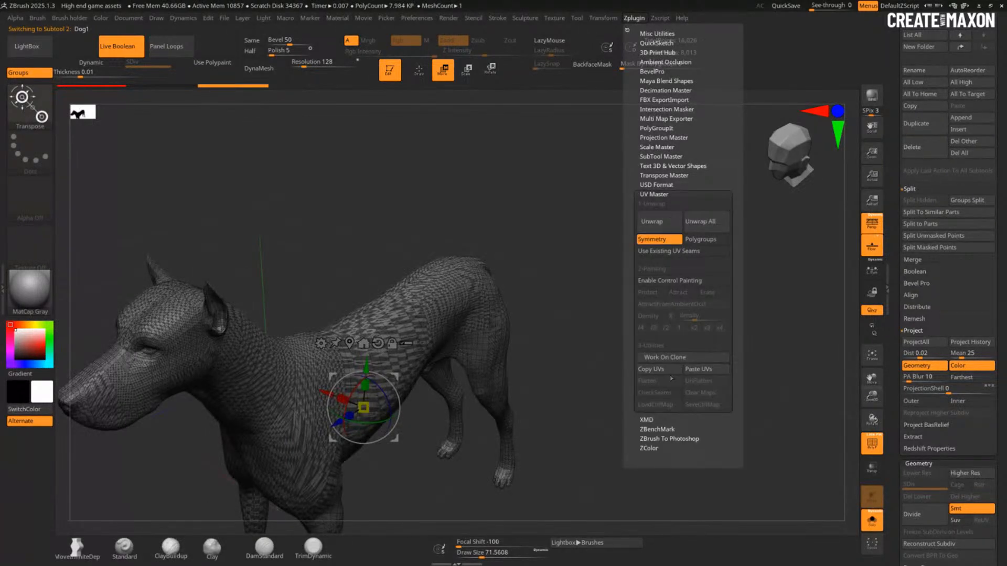
left_click_drag(895, 117, 893, 214)
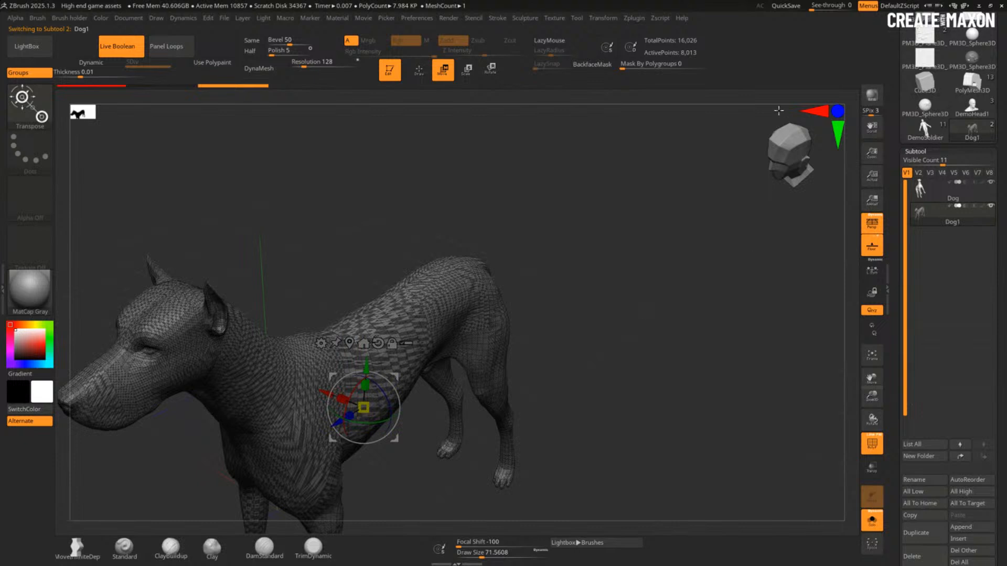
left_click_drag(779, 110, 644, 87)
left_click(634, 18)
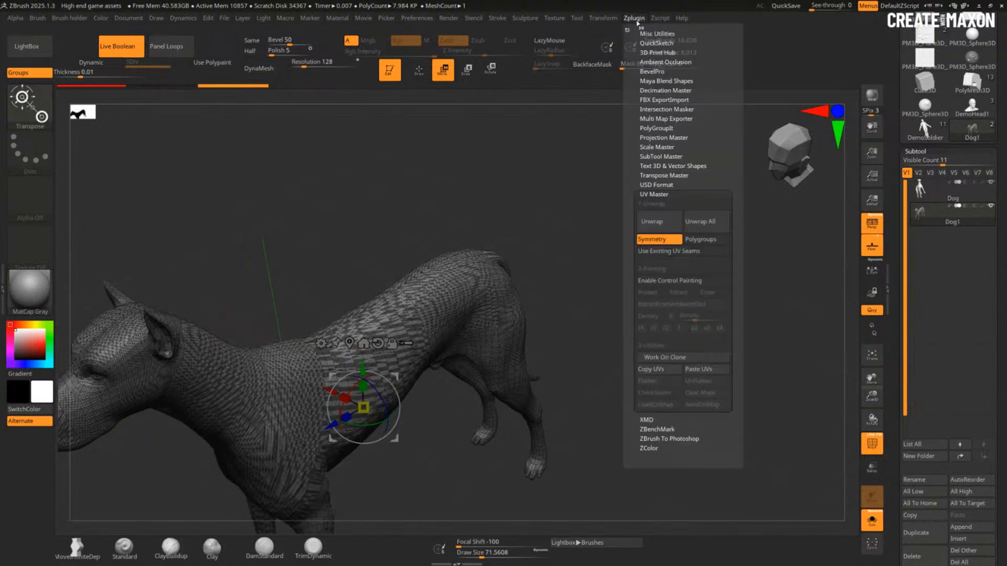
left_click(691, 240)
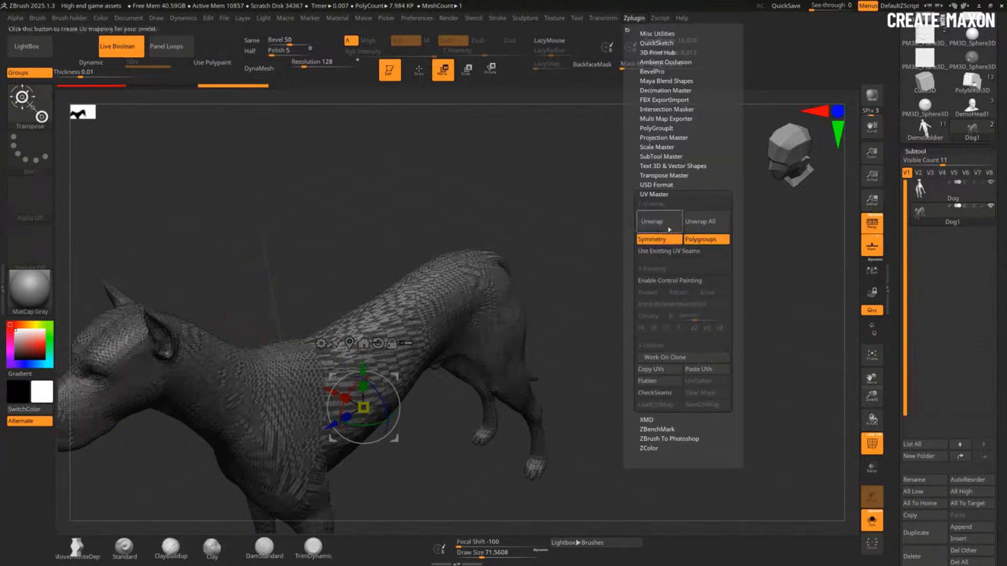
left_click(652, 222)
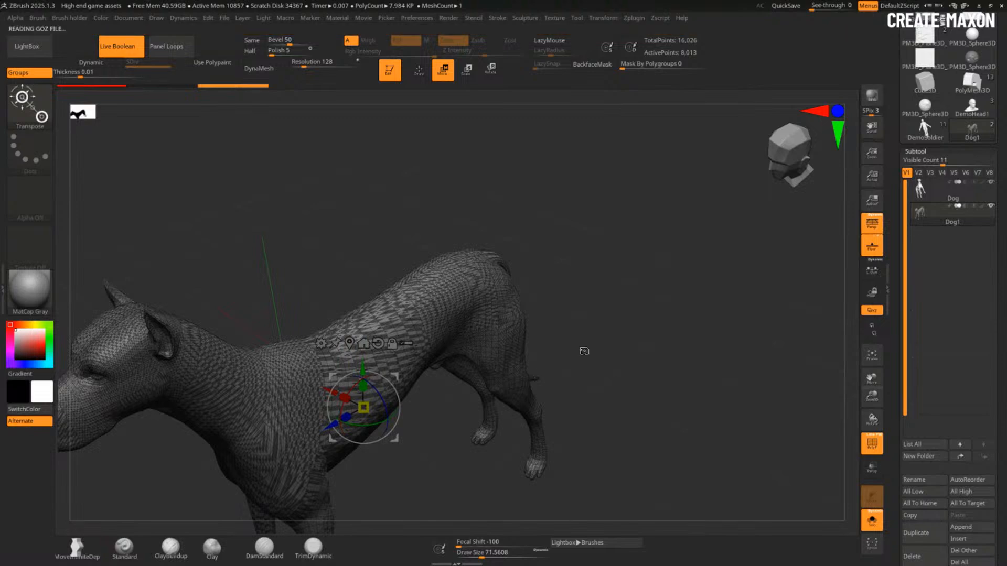
Step: Select the original Dog subtool and delete it, accepting the non-undoable operation
left_click_drag(605, 333, 667, 260)
key("Up")
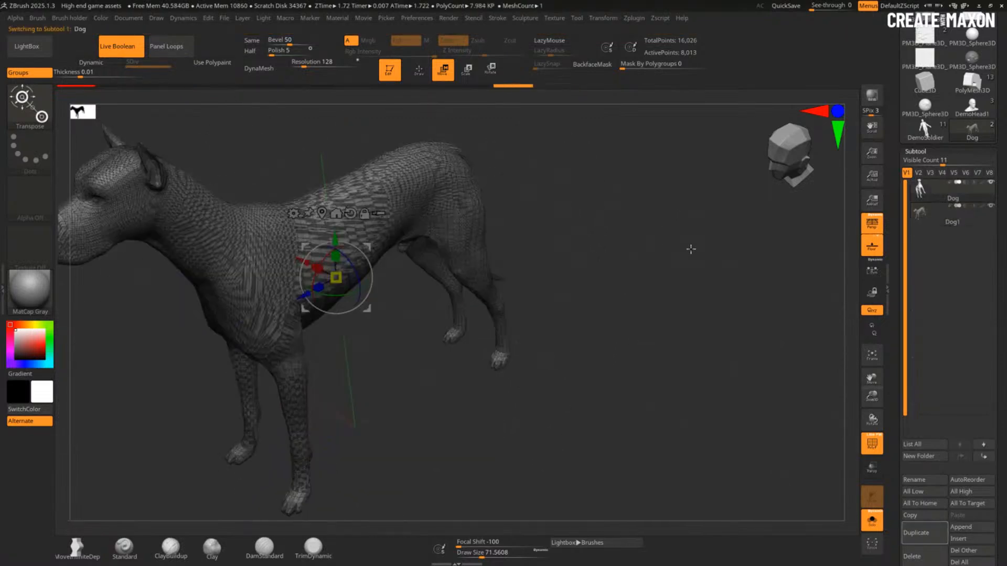
left_click(633, 19)
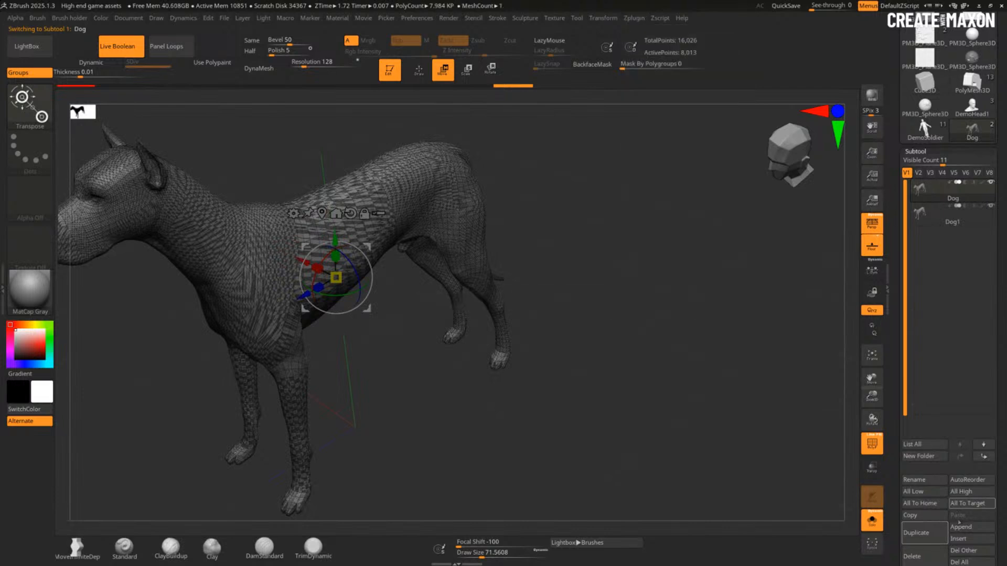
left_click(925, 556)
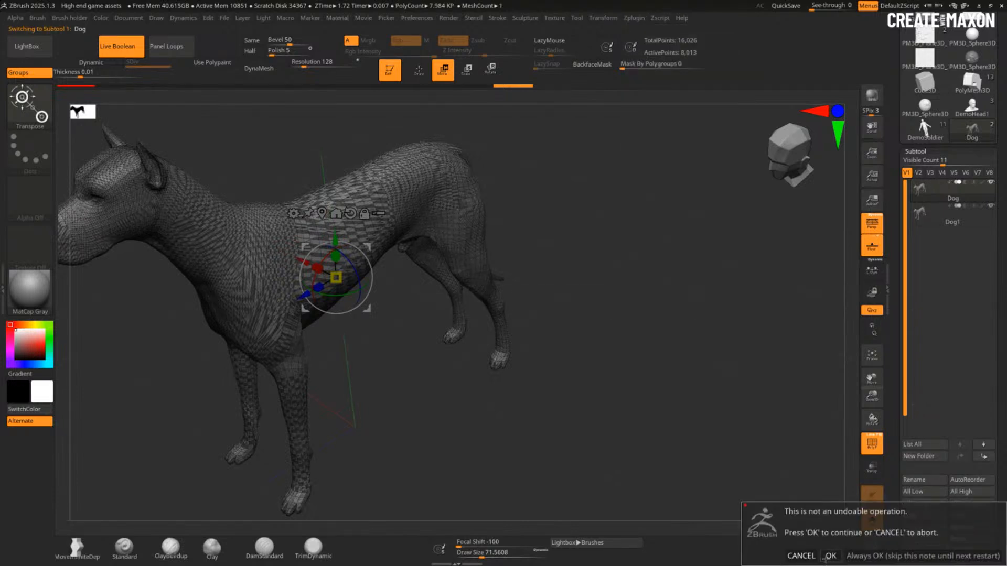
left_click(831, 556)
Step: Duplicate the unwrapped dog and move the copy beside it
key("w")
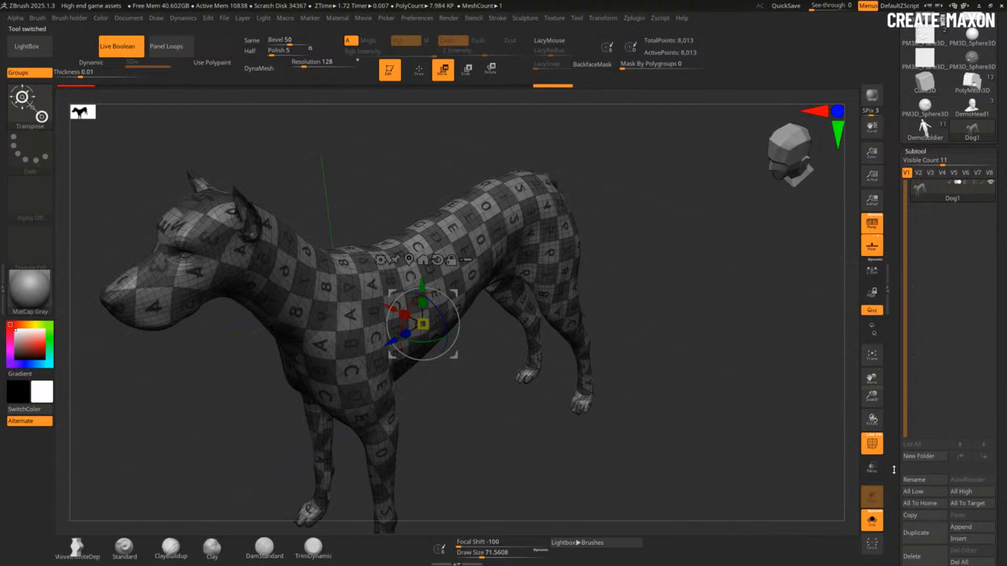
left_click(916, 533)
left_click_drag(379, 305, 336, 278)
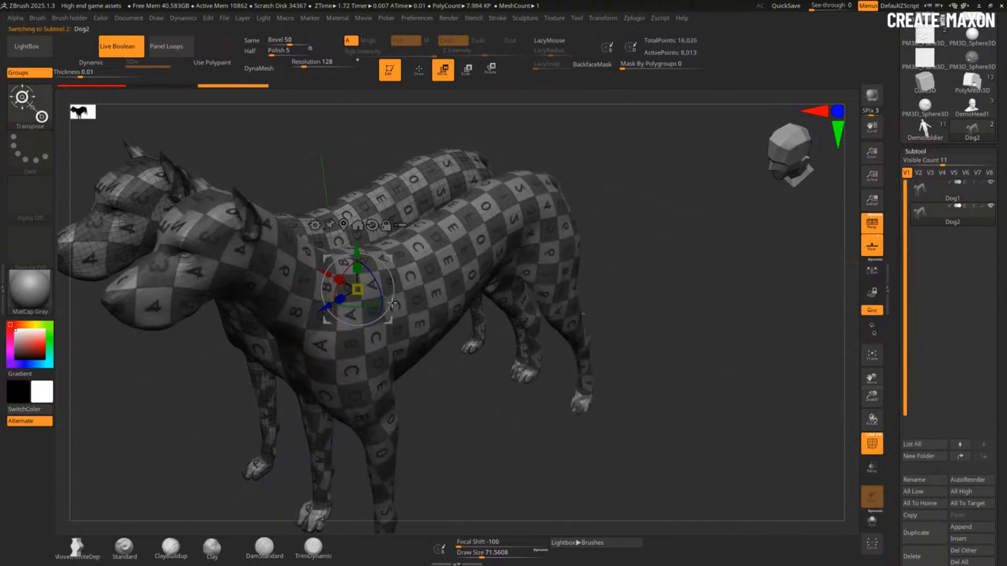
left_click_drag(619, 341, 585, 303)
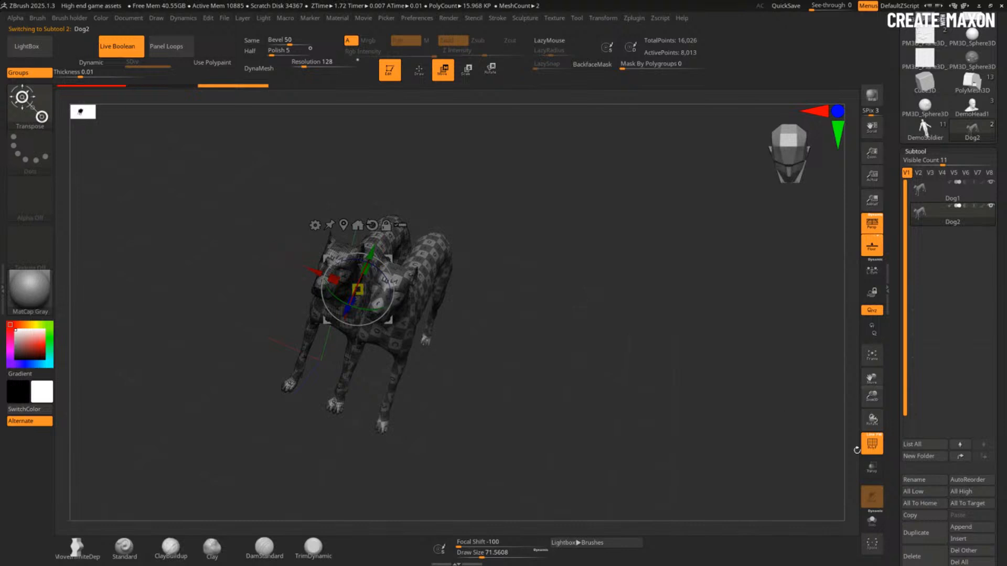
Step: Flatten the UVs of the Dog2 subtool with UV Master
left_click_drag(698, 461, 510, 317)
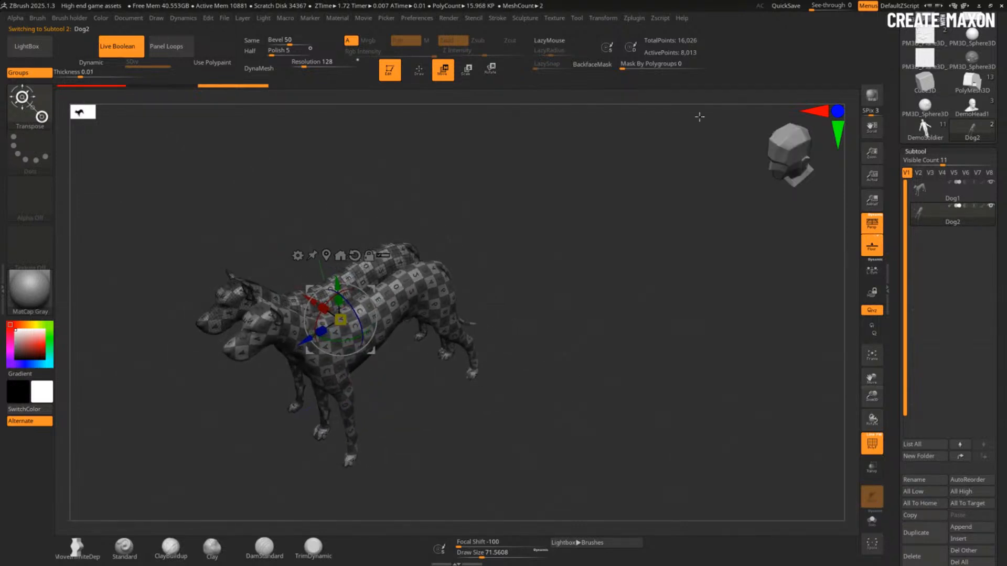
left_click(635, 20)
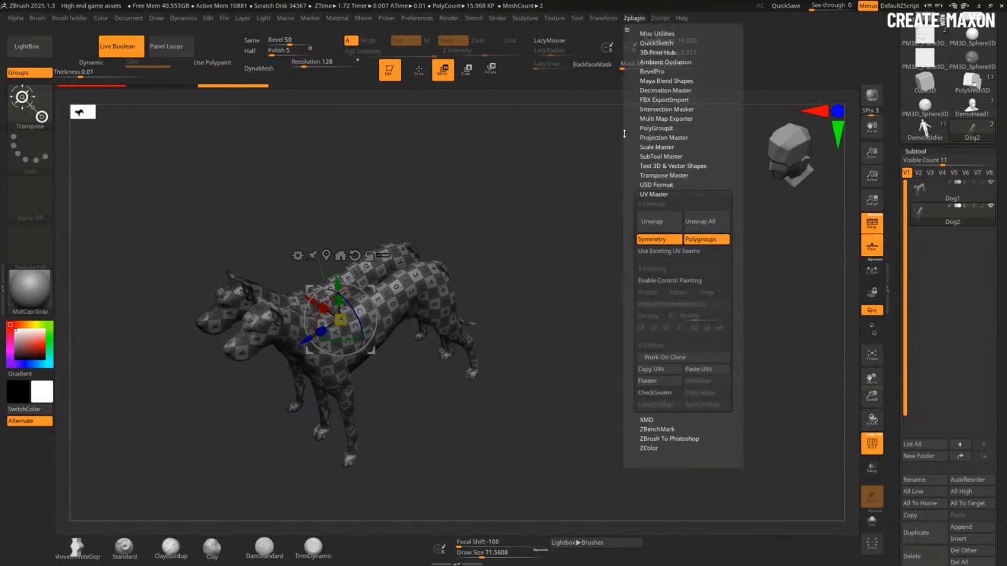
left_click(659, 381)
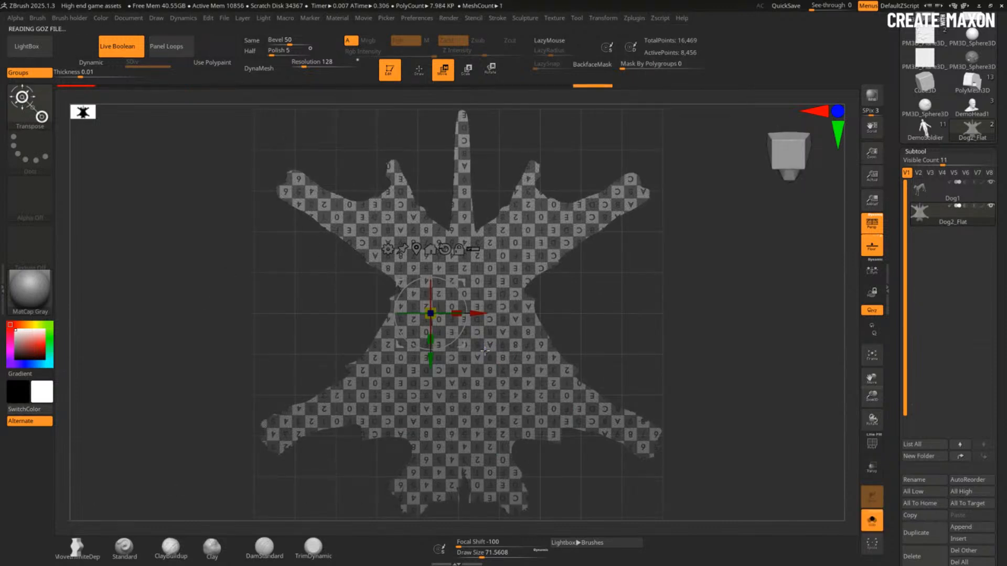
Step: Shrink Dog2's flattened UV layout uniformly on the UV grid and unflatten it back to the 3D dog
left_click(485, 350)
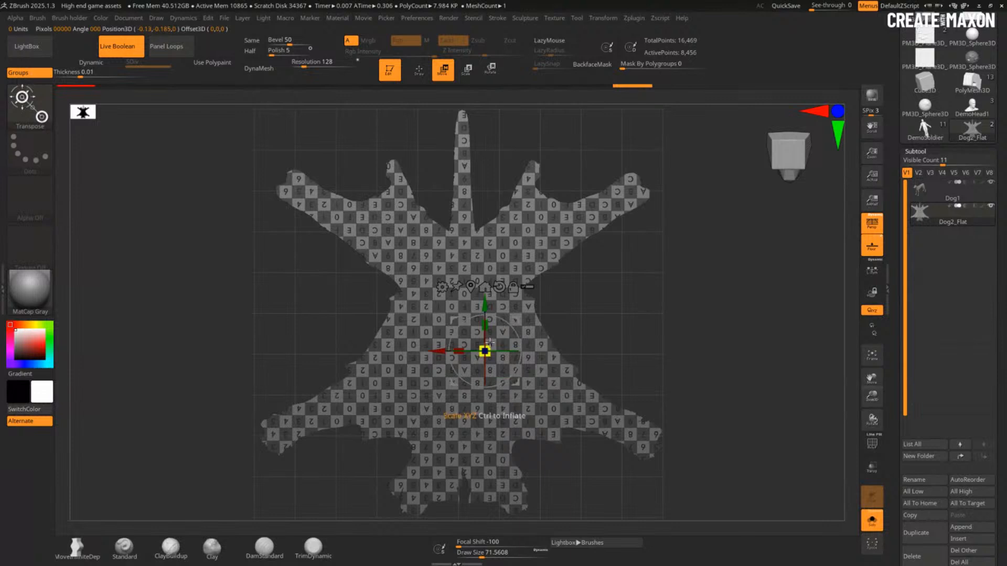
left_click_drag(488, 344, 340, 385)
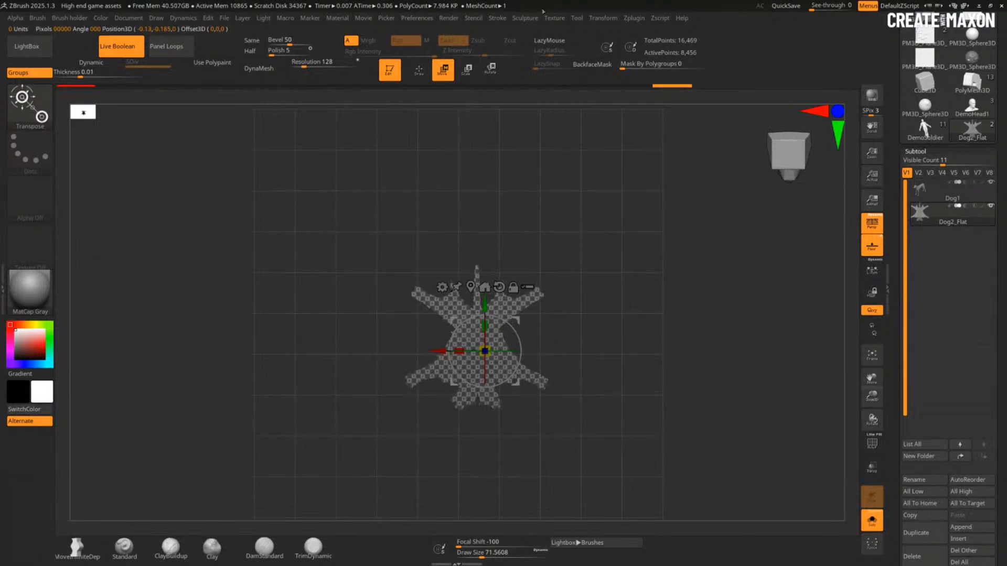
left_click(637, 20)
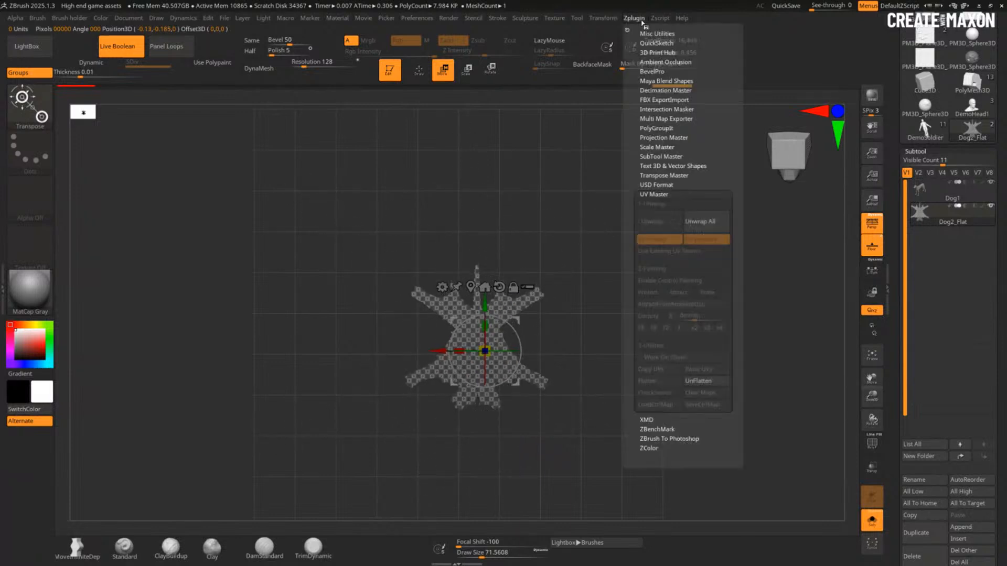
left_click(700, 381)
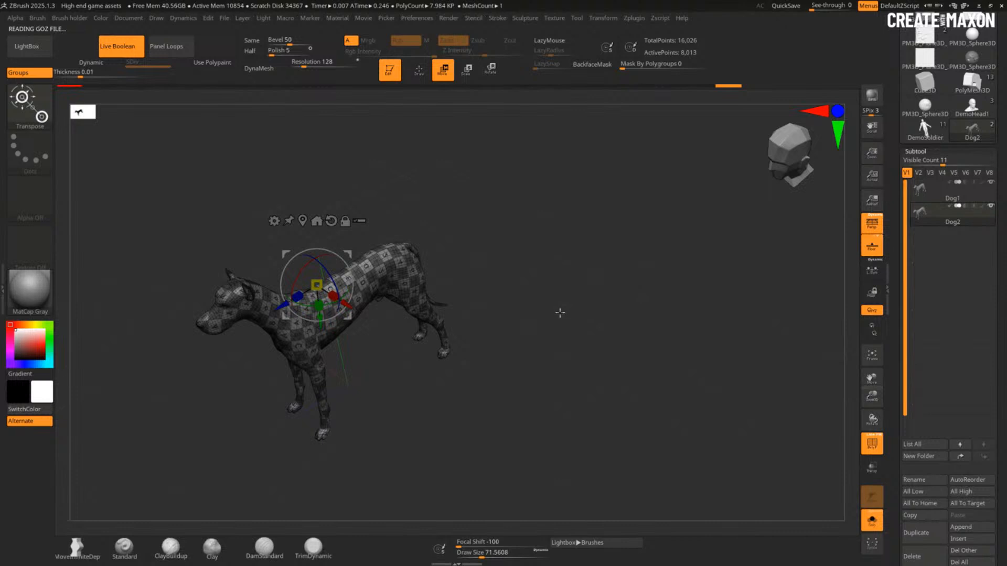
Step: Examine the checker pattern on both dogs up close and review the UV Master options
left_click_drag(560, 312, 581, 306)
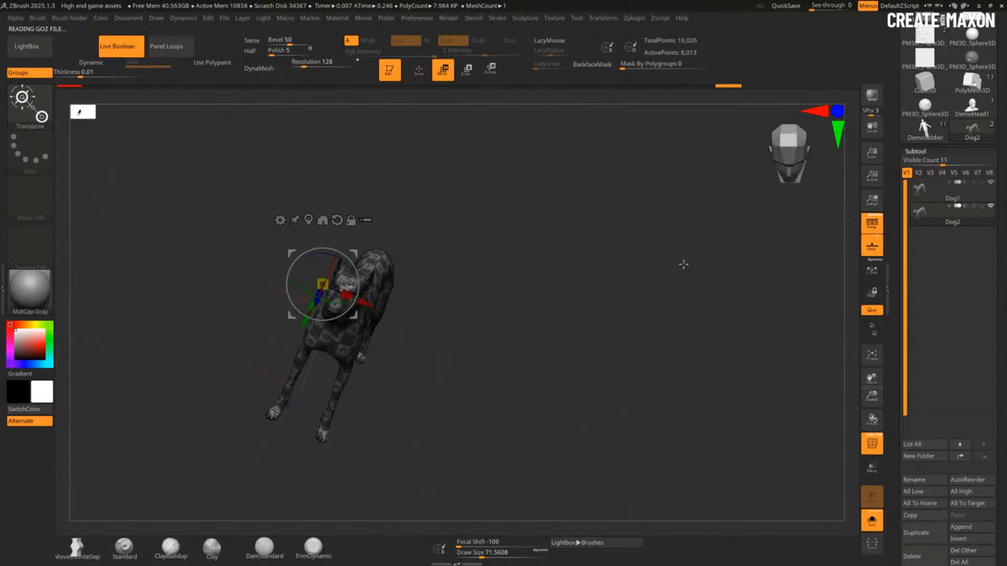
key("shift+s")
mouse_move(681, 256)
left_mouse_down()
mouse_move(638, 265)
mouse_move(519, 357)
left_mouse_up()
key("q")
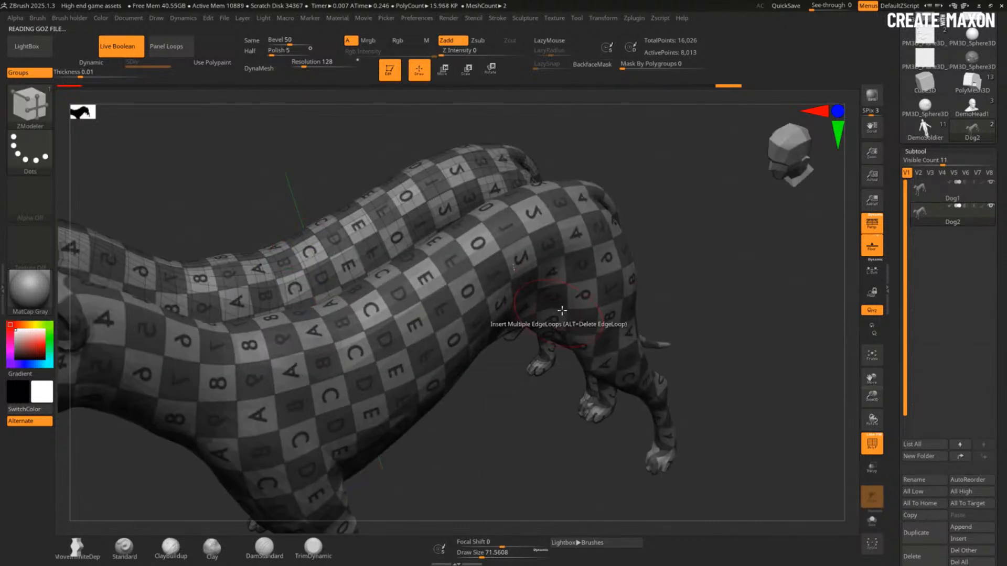
left_click(631, 20)
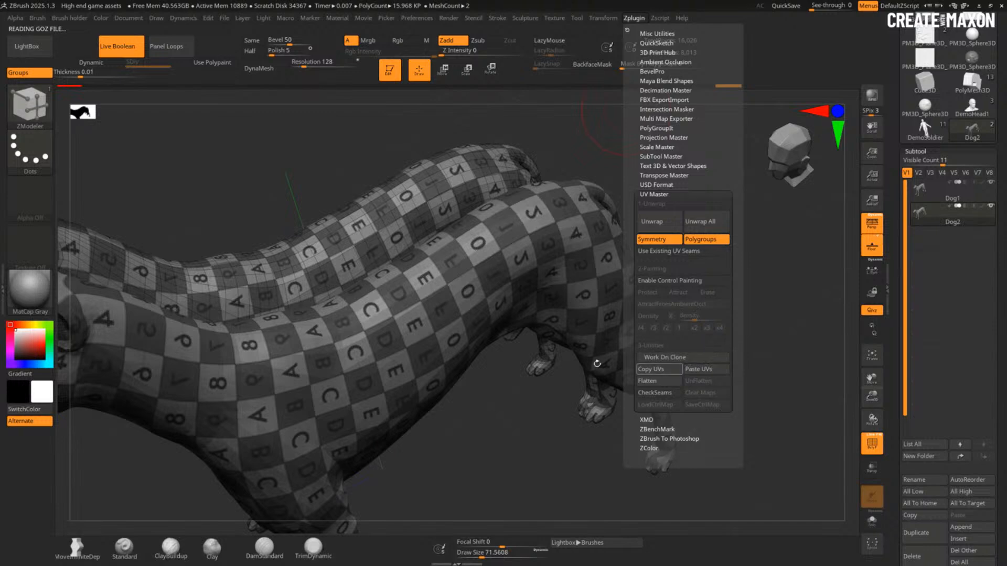
Step: Scale Dog2 up uniformly by about 3.36 and move it sideways away from the smaller dog
left_click_drag(499, 370, 435, 274, "alt")
key("w")
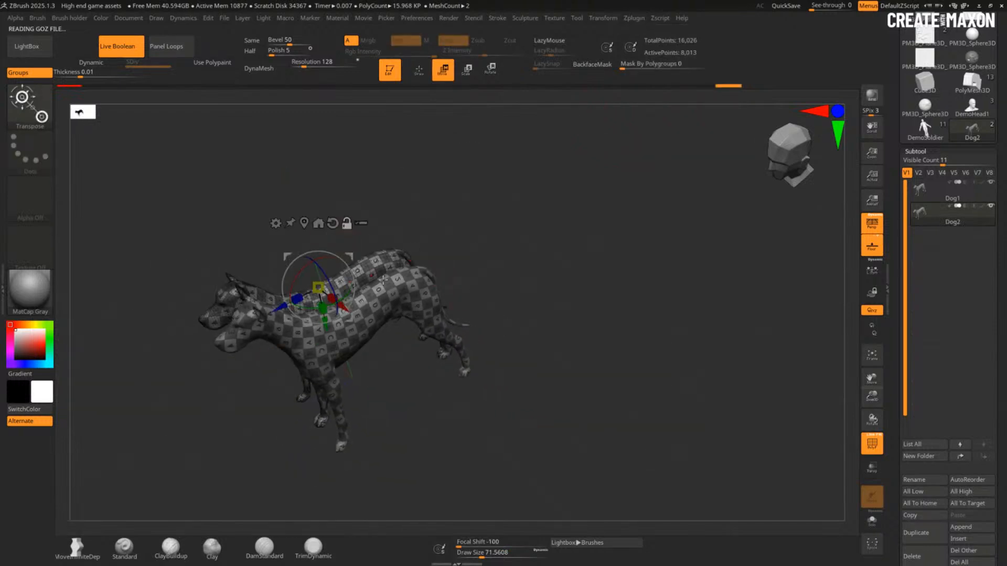
left_click_drag(317, 287, 747, 112)
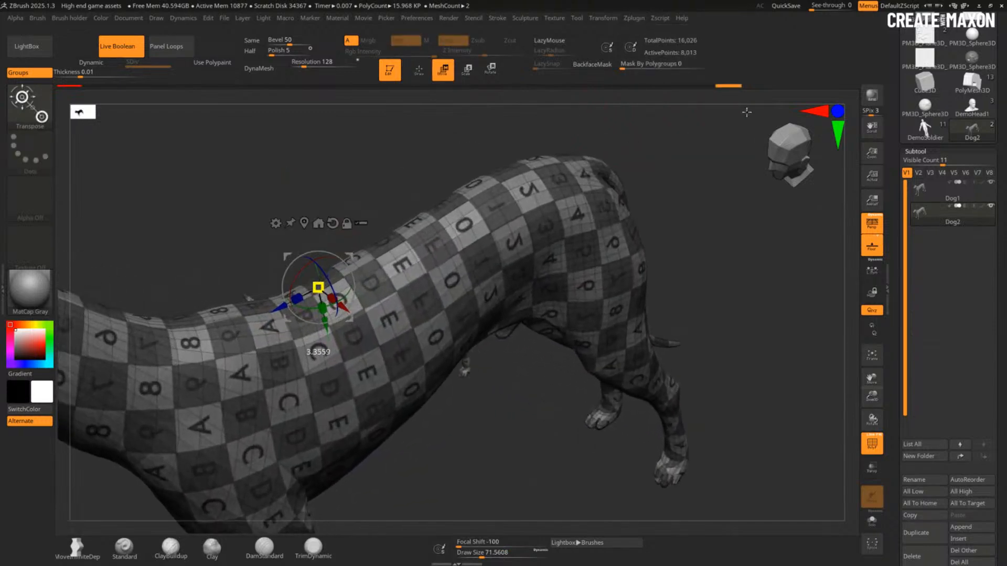
left_click(333, 223, "alt")
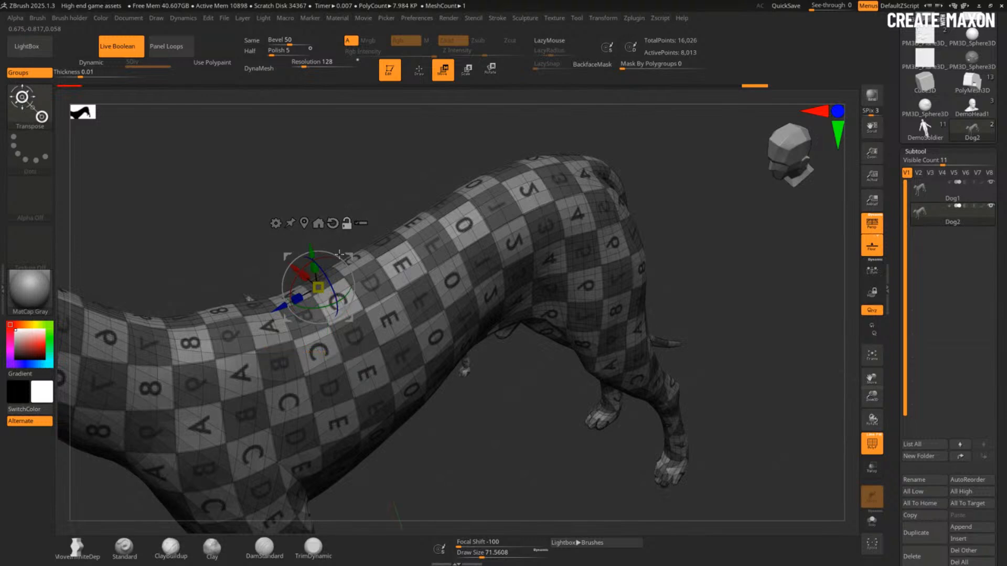
left_click_drag(300, 273, 172, 229)
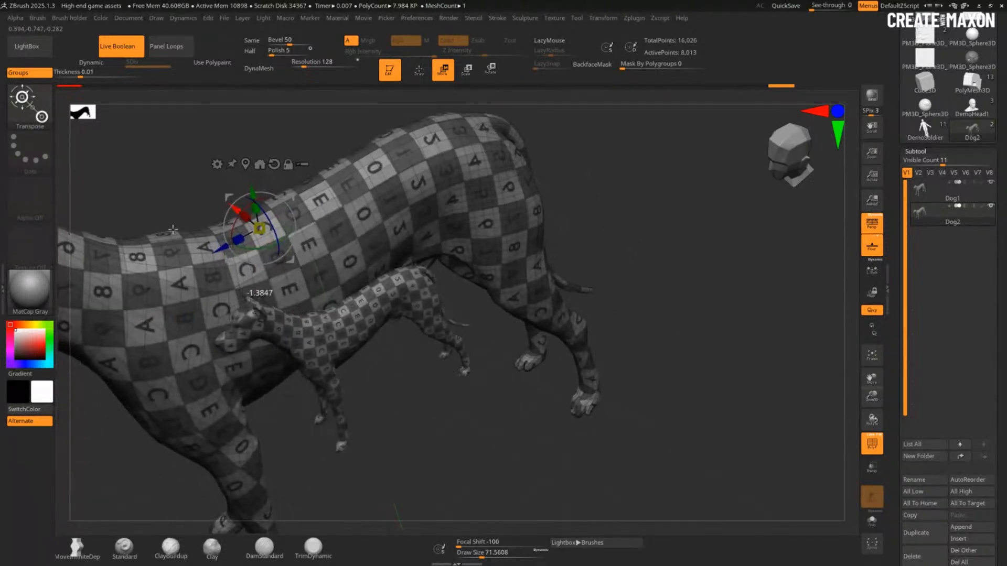
right_click_drag(173, 229, 416, 281)
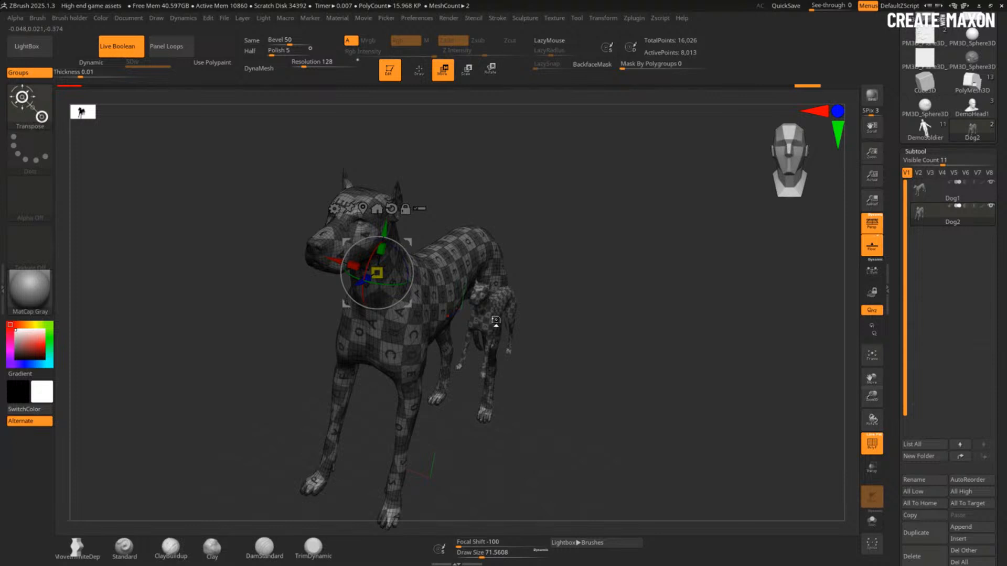
Step: Switch to Draw mode, select the smaller Dog1 subtool, and compare the checker size on both dogs from the side
key("q")
right_click_drag(430, 278, 367, 286)
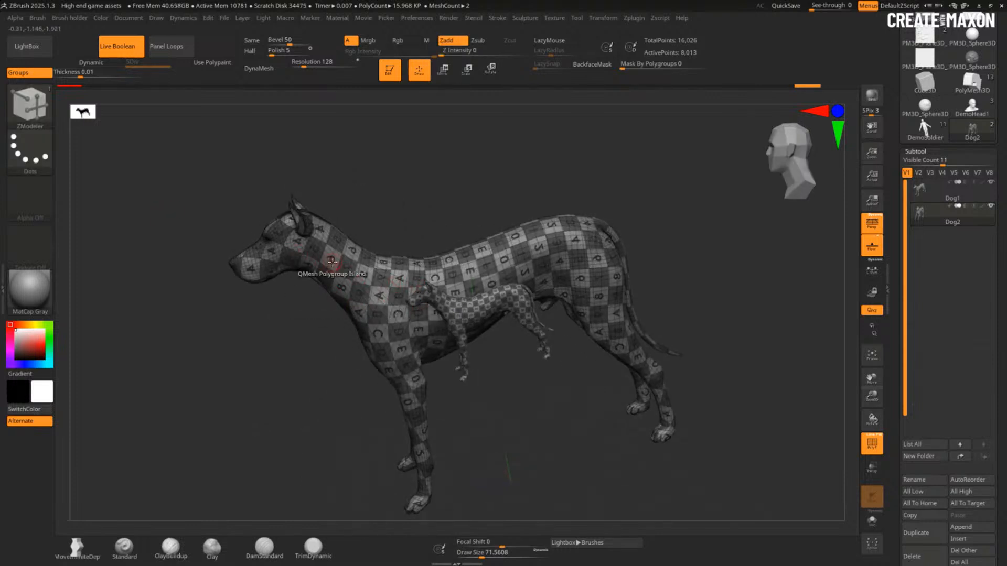
left_click(420, 320, "alt")
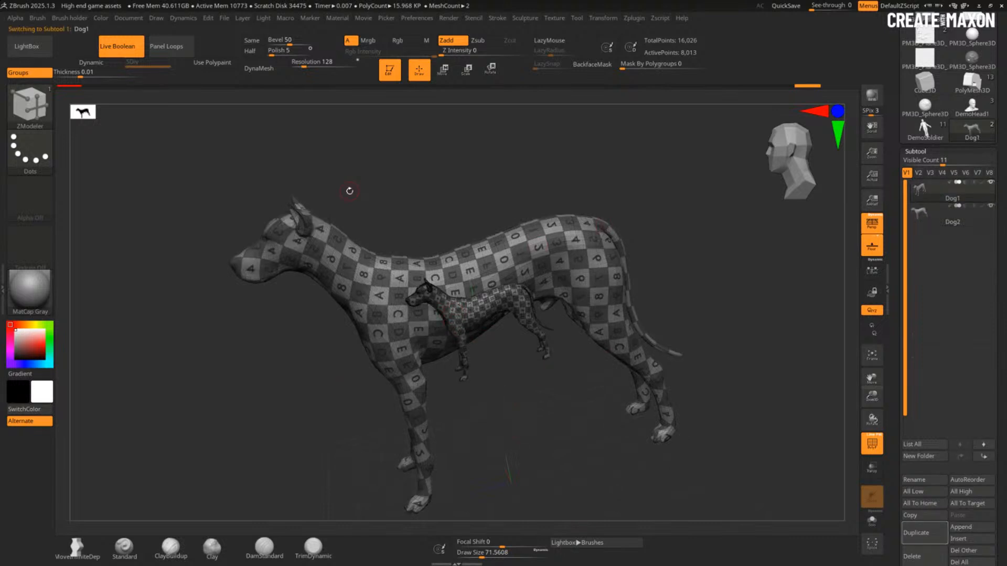
left_click_drag(349, 191, 386, 183)
mouse_move(518, 311)
left_mouse_down()
mouse_move(472, 349)
mouse_move(504, 325)
left_mouse_up()
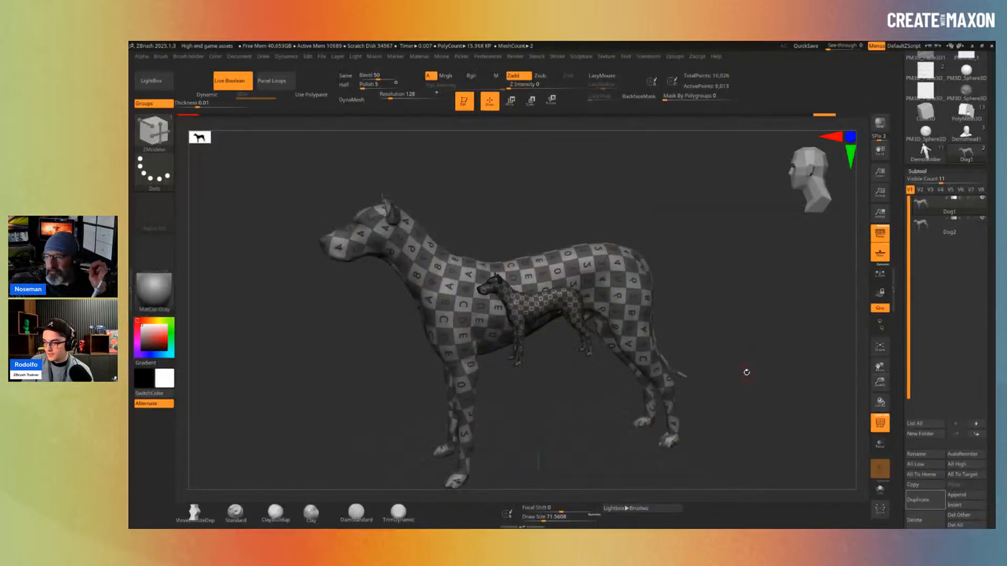
Step: Hide the interface palettes and collapse the Tool tray to enlarge the canvas around the dogs
key("Tab")
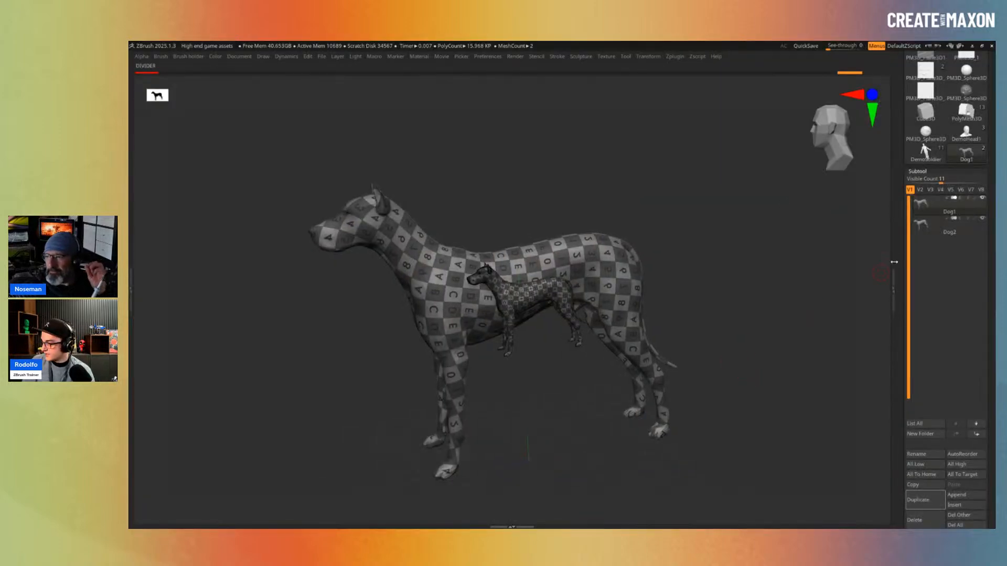
double_click(895, 265)
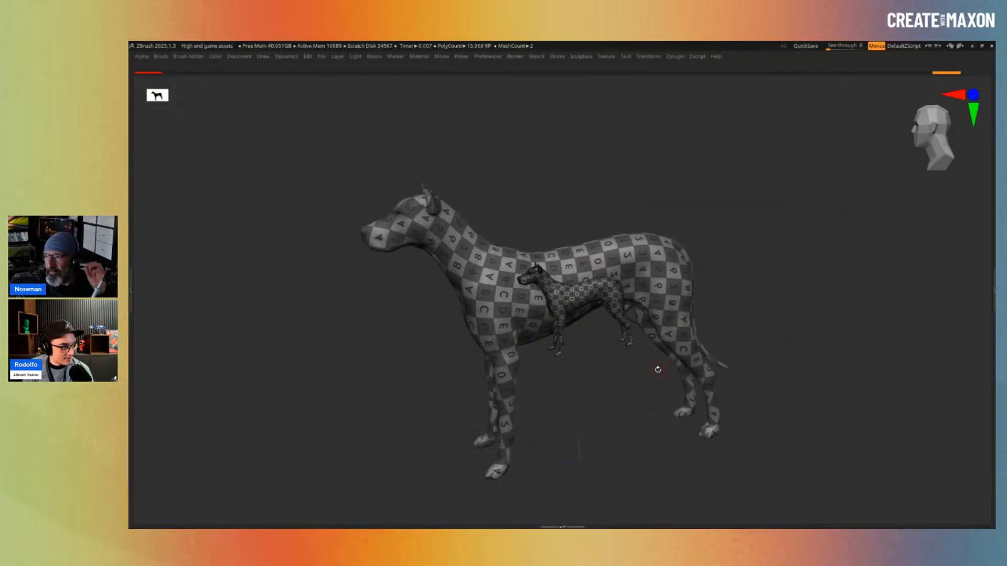
left_click_drag(658, 370, 661, 363)
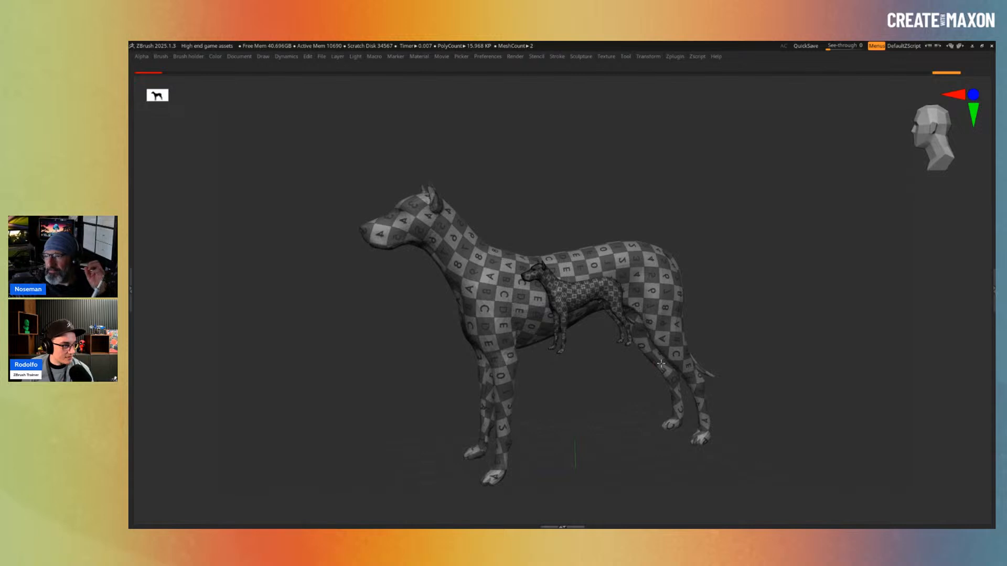
Step: Bring up the custom Sculpture and Brush holder menus over the canvas, collapsing the highPolySculpt brush group
key("2")
key("2")
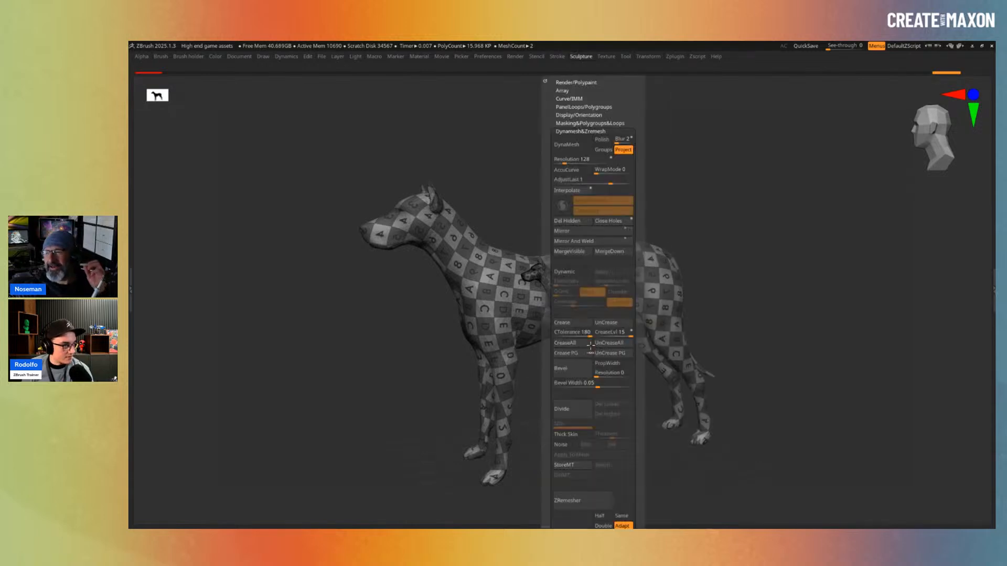
key("1")
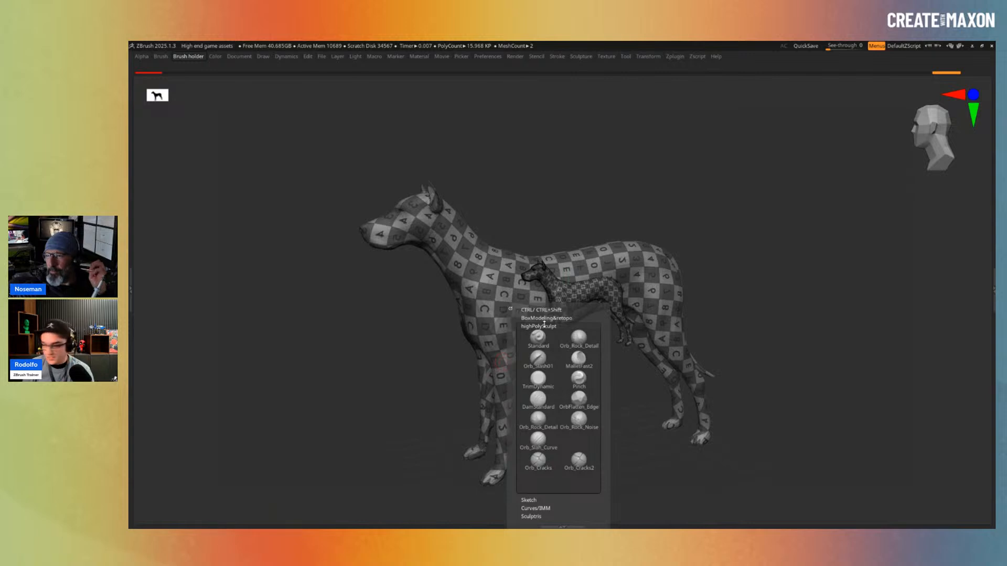
left_click(541, 326)
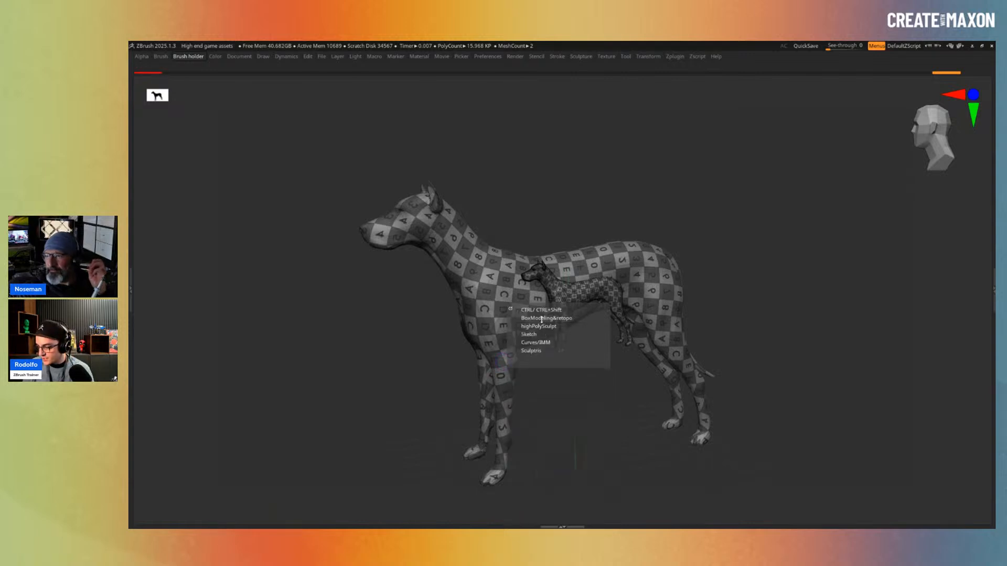
key("space")
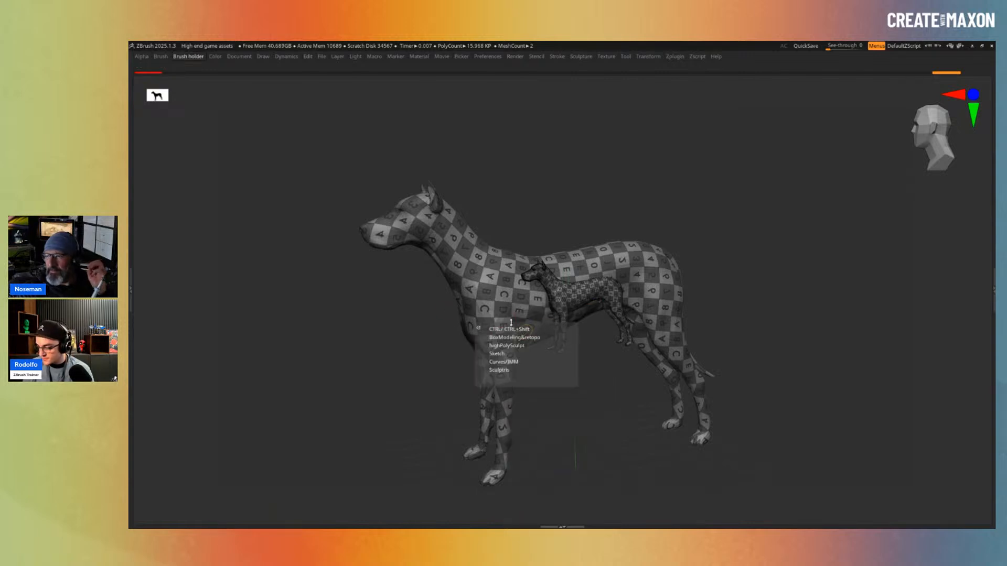
key("space")
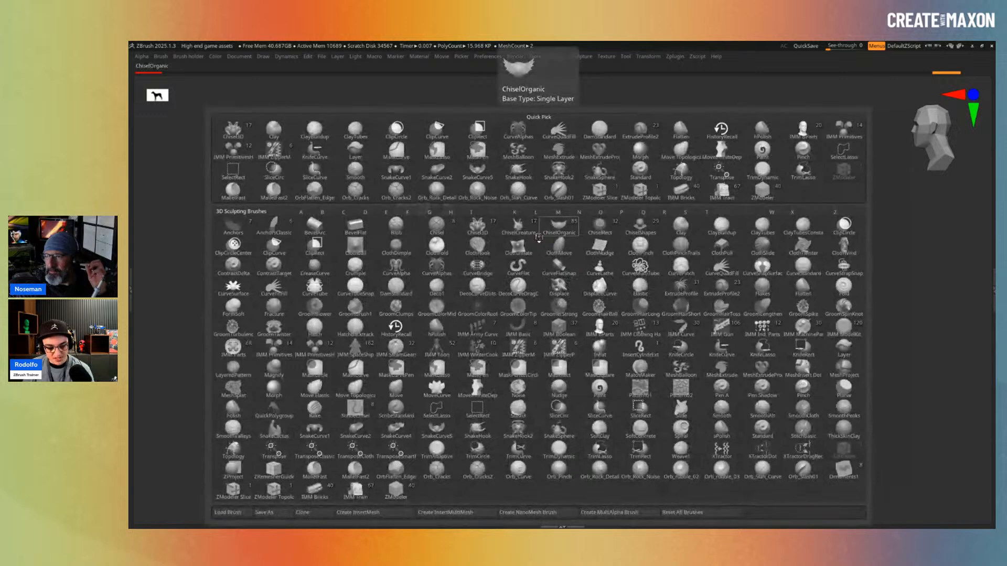
Step: Filter the brush library to brushes starting with T, choose the Topology brush, and restore the interface palettes
key("b")
key("b")
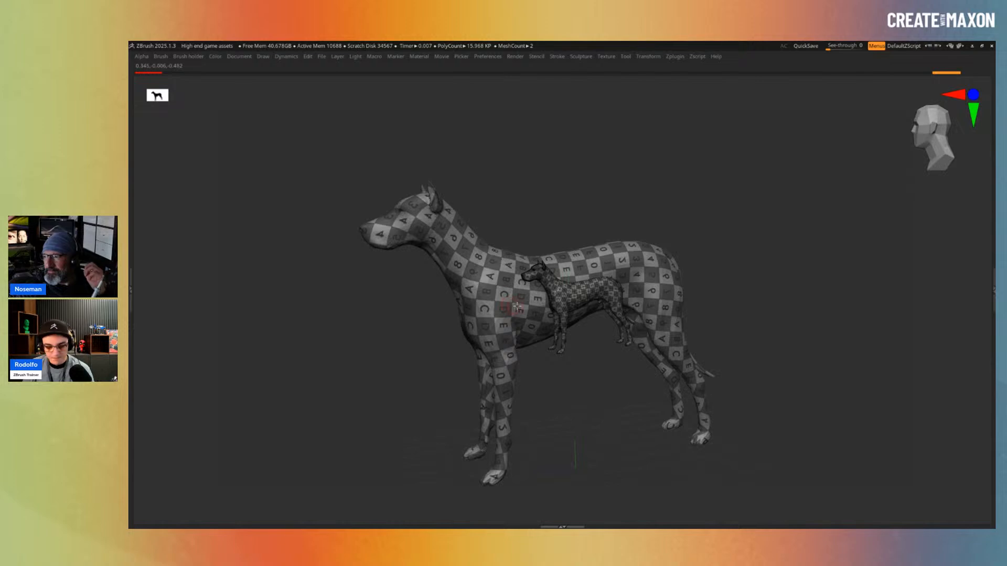
key("b")
key("b")
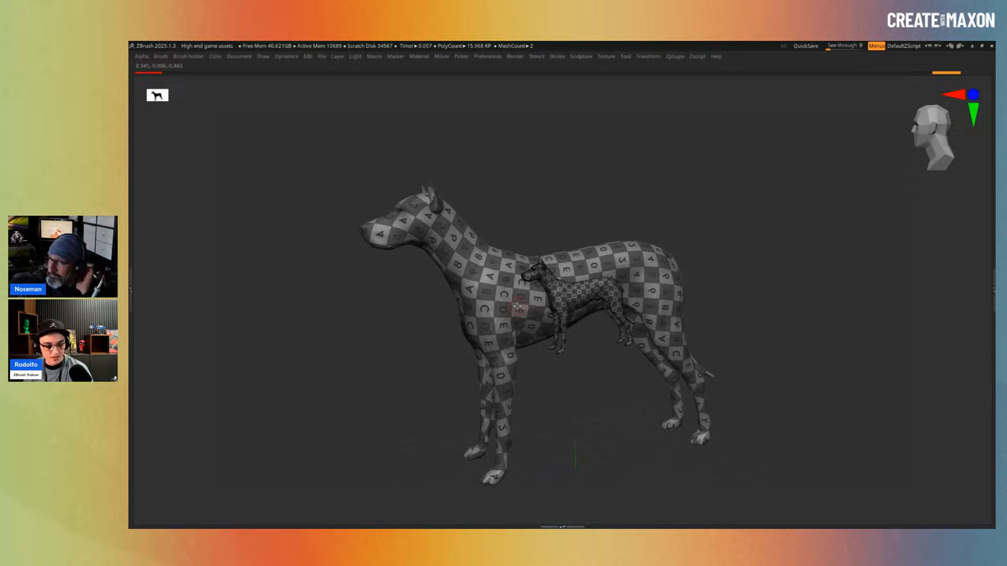
key("b")
key("Escape")
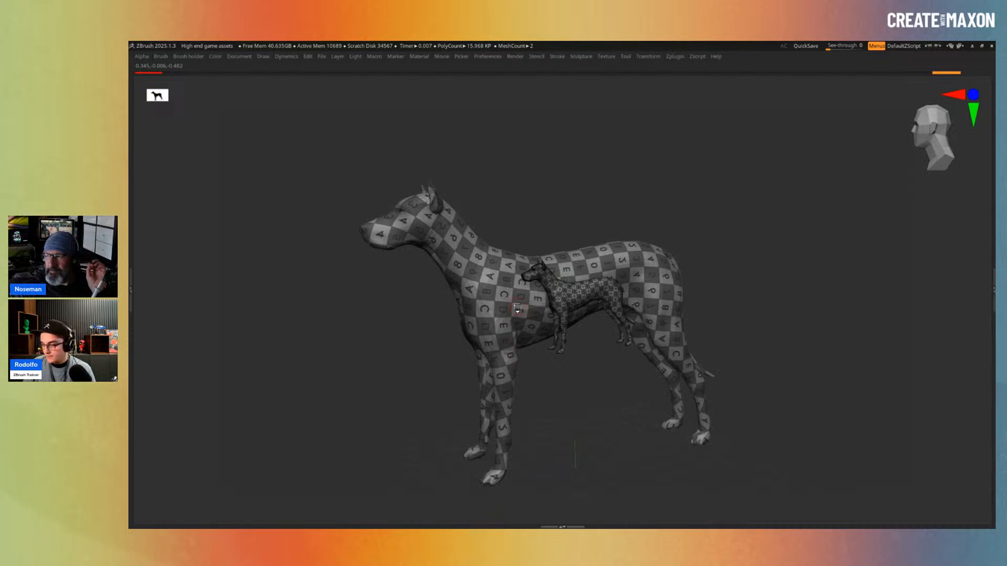
key("b")
key("t")
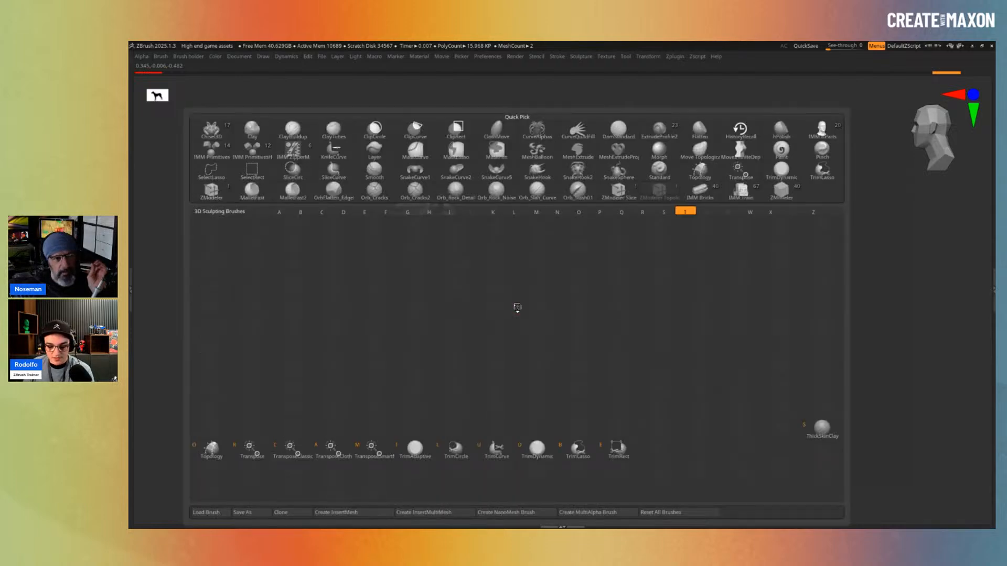
key("Escape")
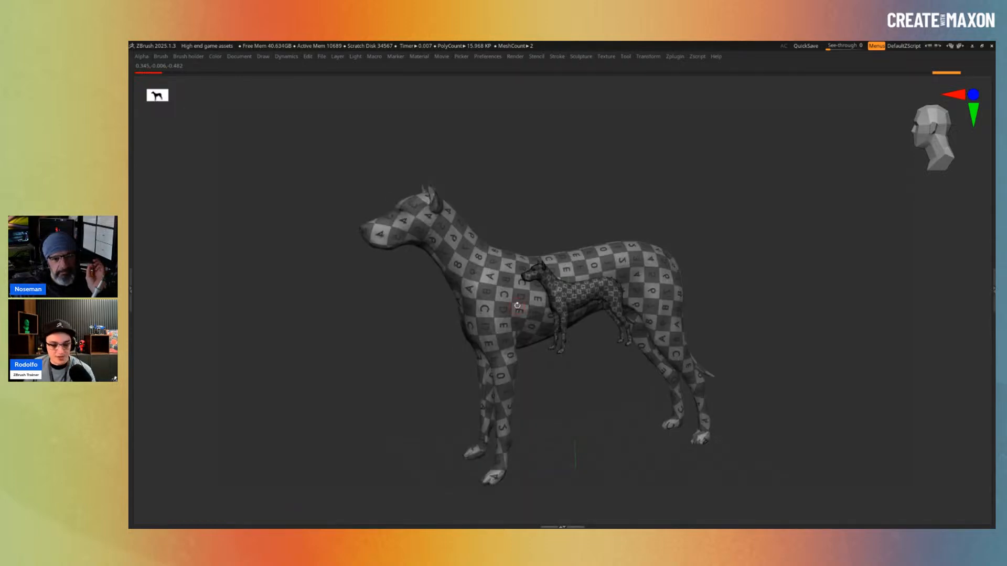
key("Tab")
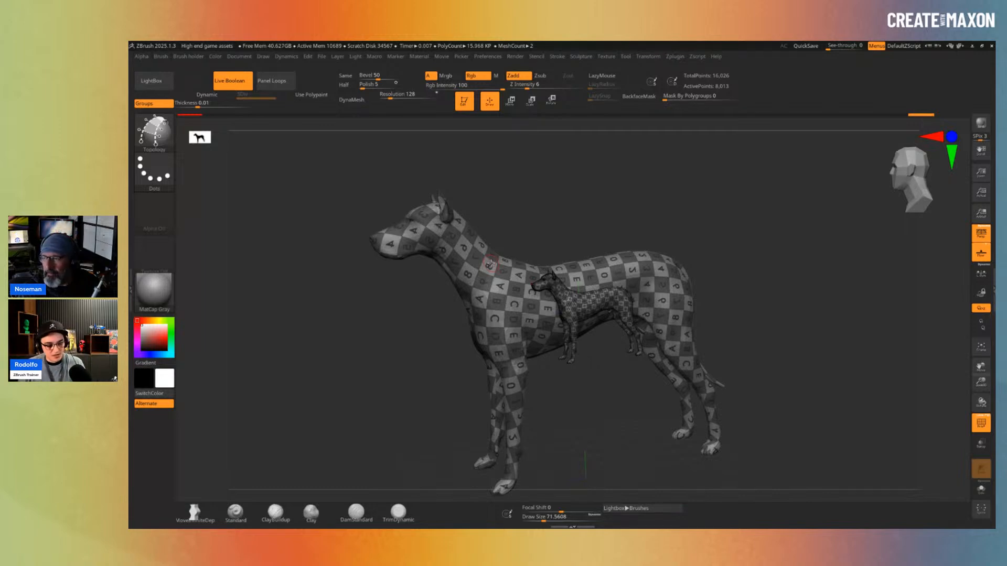
Step: Show the Spotlight images and dial over the dogs, and hide them again
key("b")
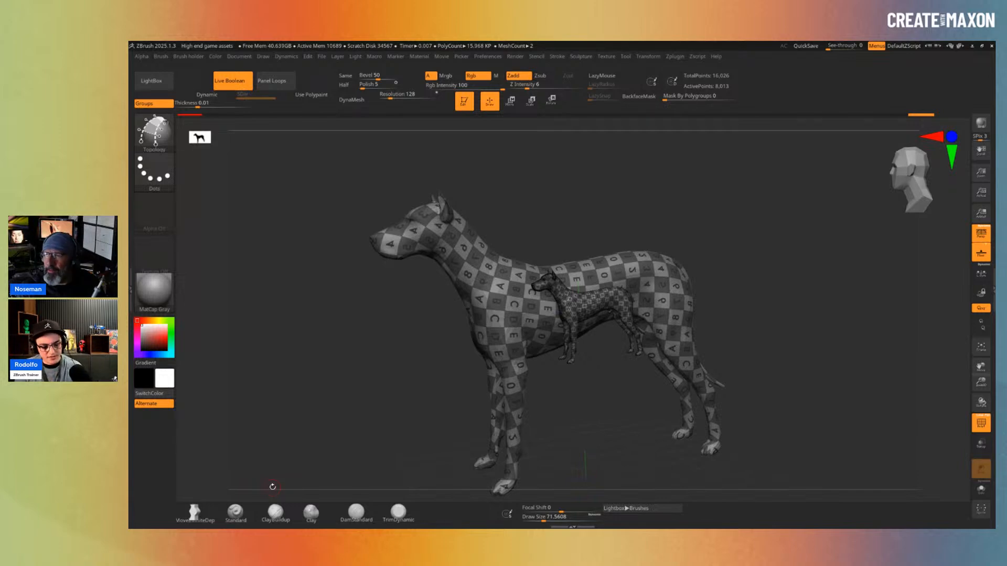
key("shift+z")
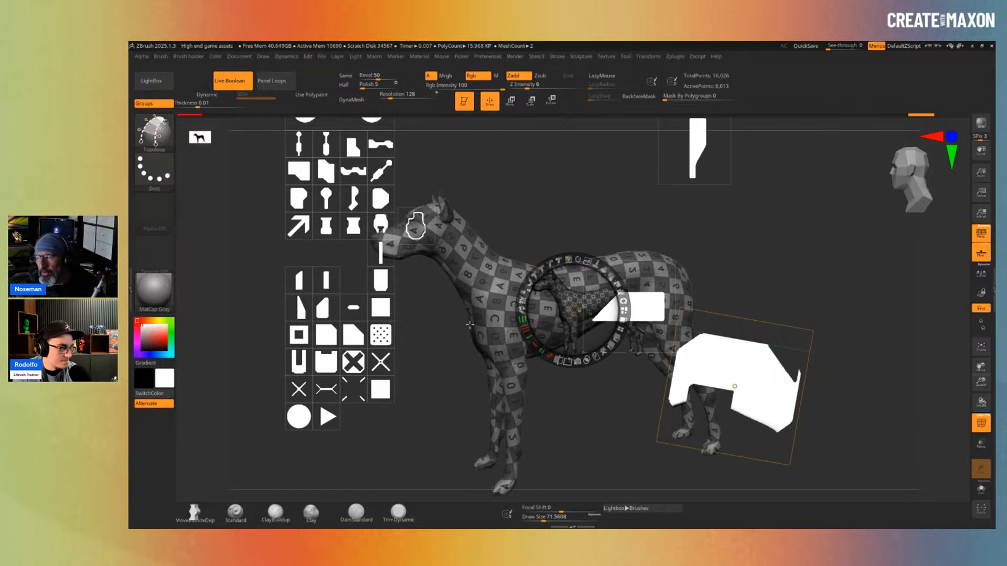
key("shift+z")
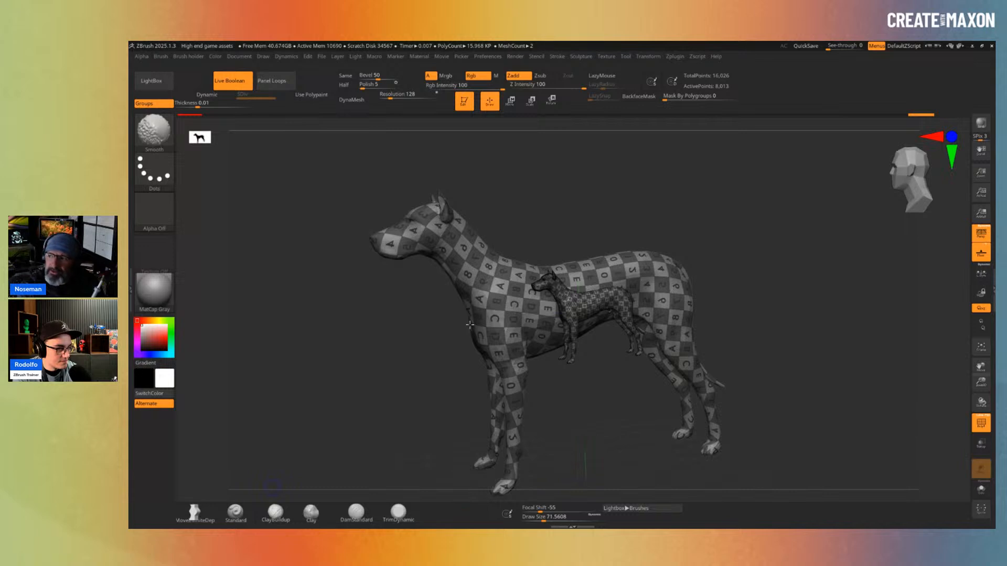
Step: Toggle the Spotlight image overlay on and off repeatedly over the dogs, leaving it hidden
key("shift+z")
key("shift+z")
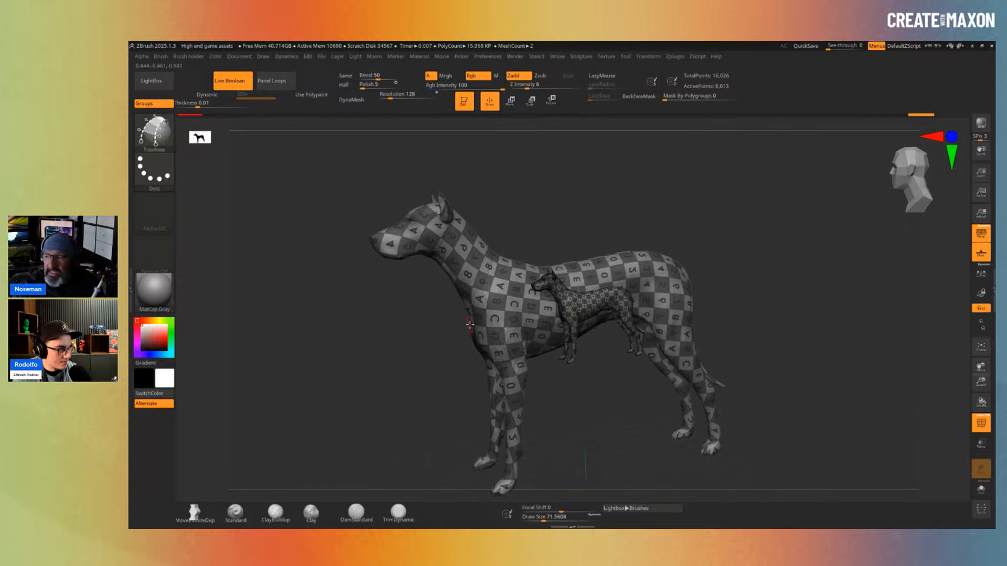
key("shift+z")
key("shift+z")
key("shift+z")
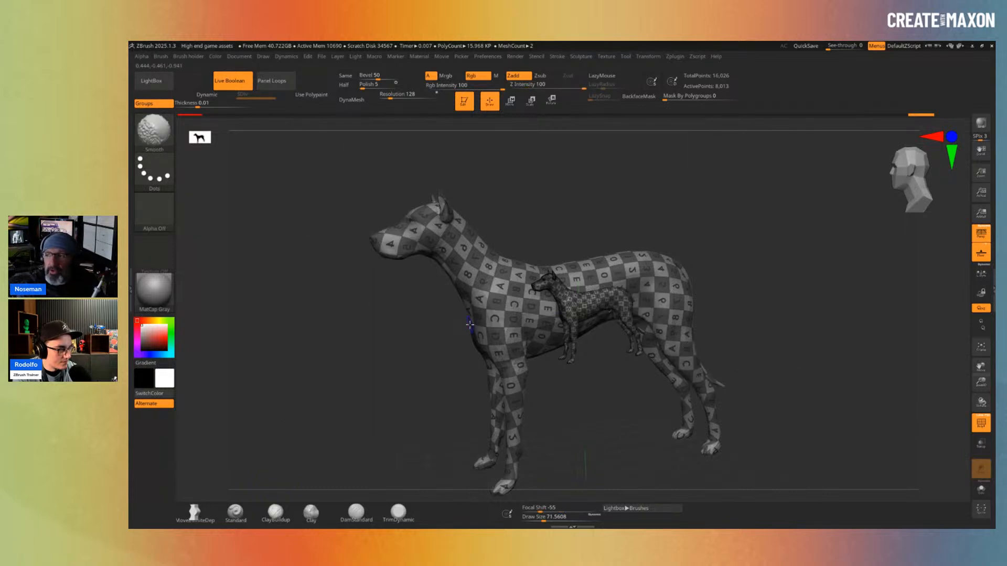
key("shift+z")
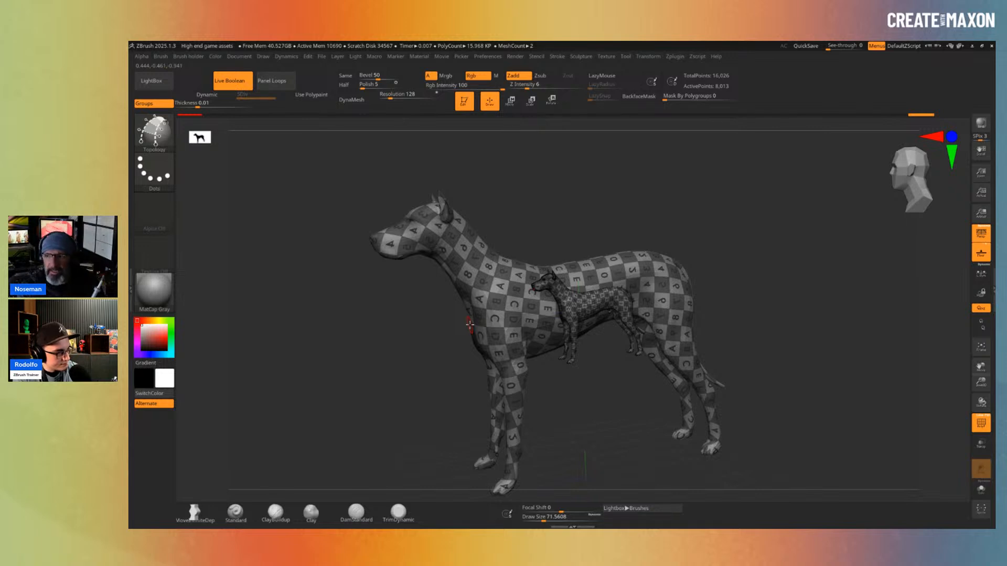
key("shift+z")
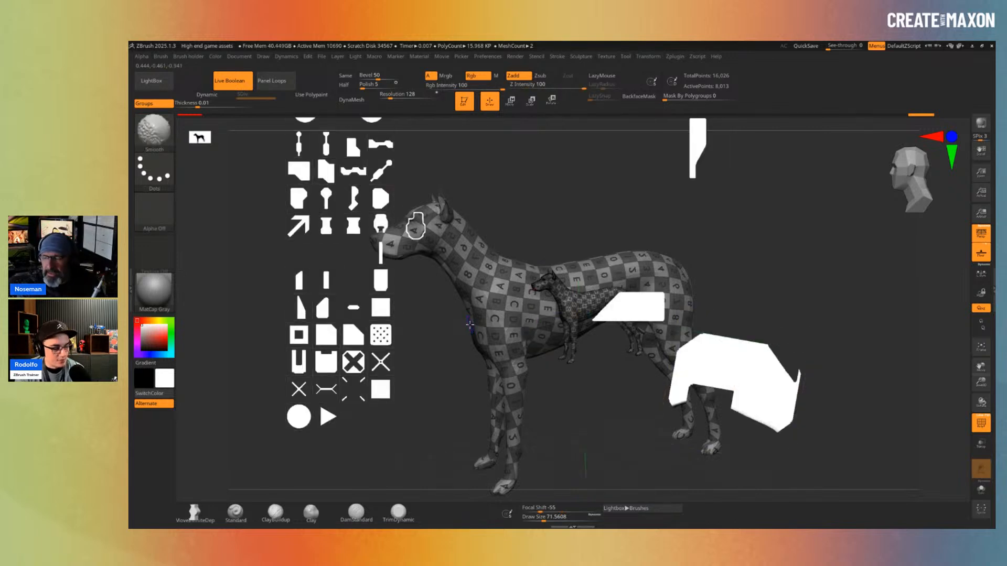
key("shift+z")
key("shift")
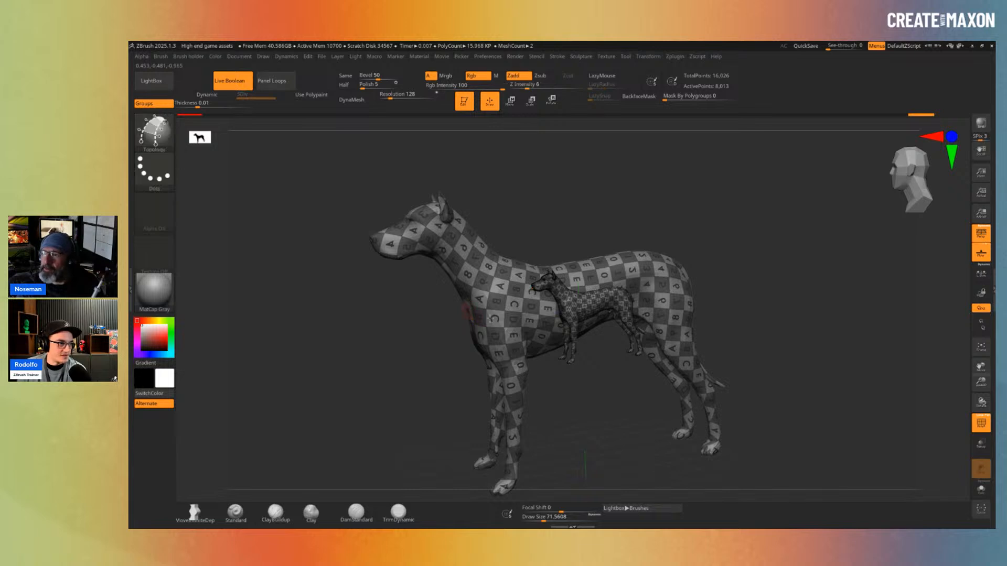
key("shift")
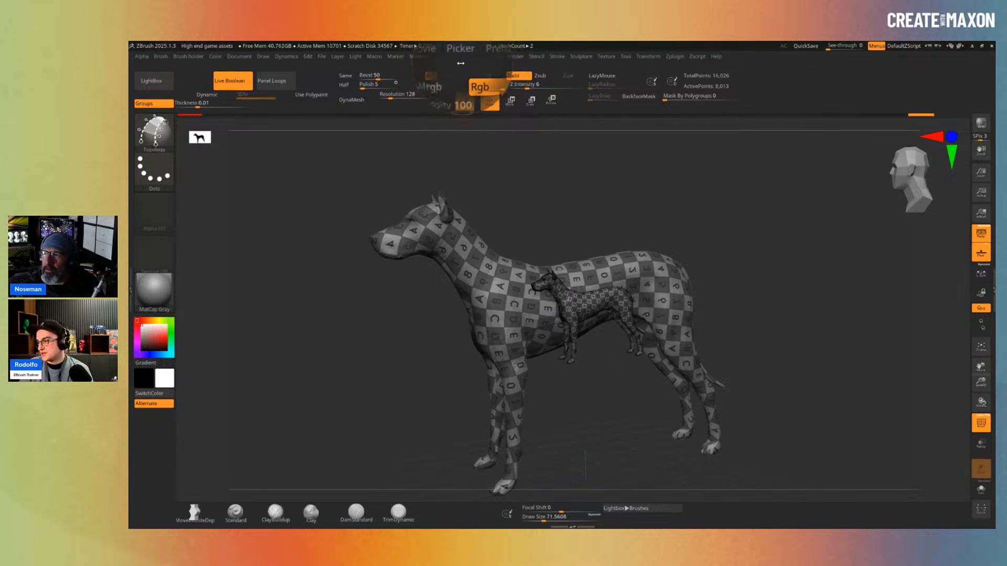
Step: Expand the Magnify Glass preferences and toggle the magnify glass on and off, leaving it active
left_click(491, 57)
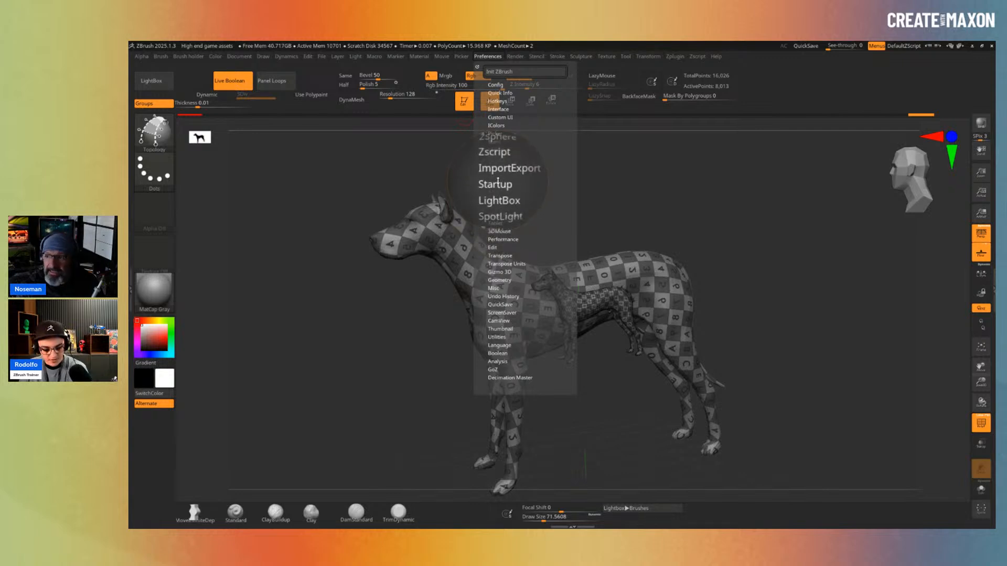
key("shift")
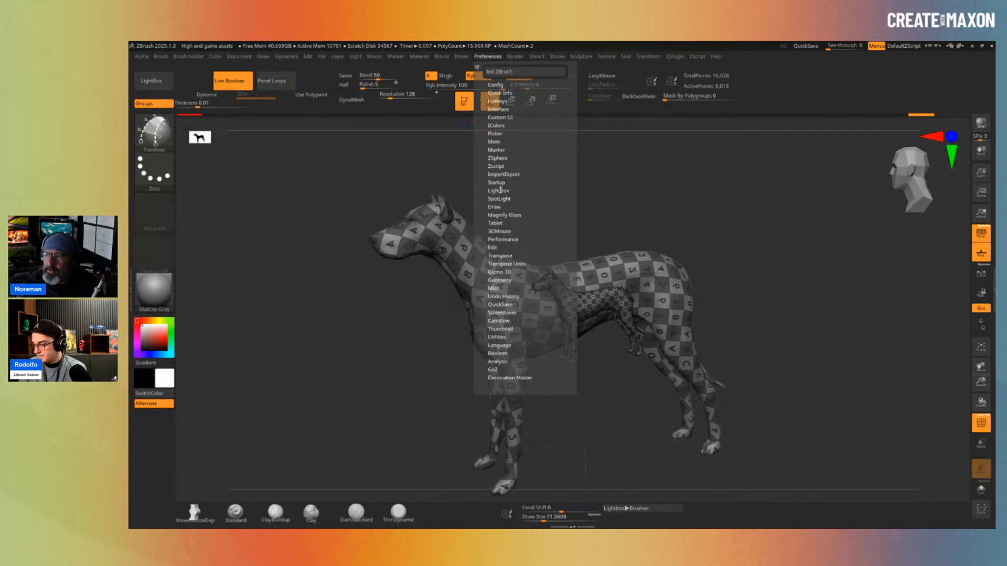
key("shift")
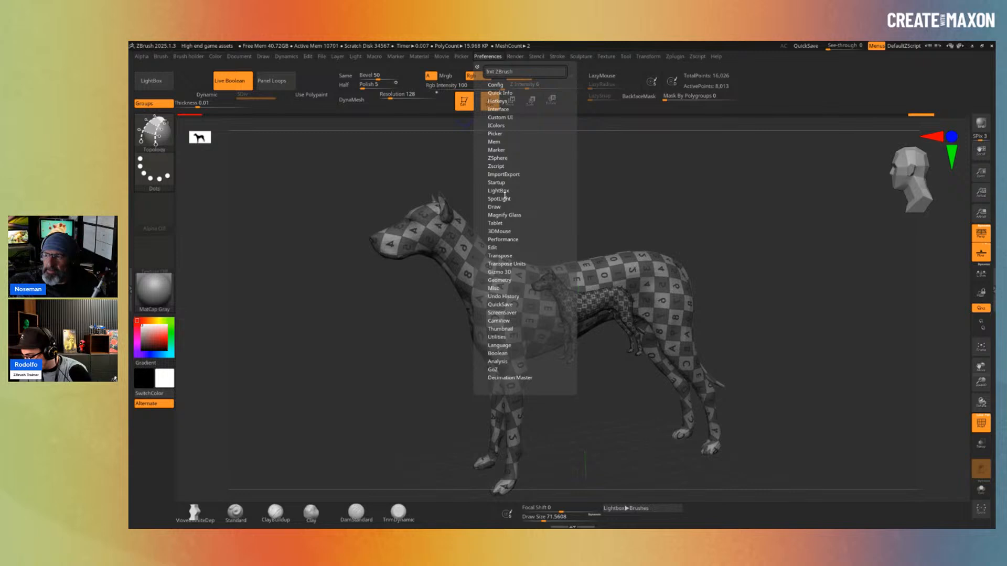
left_click(505, 212)
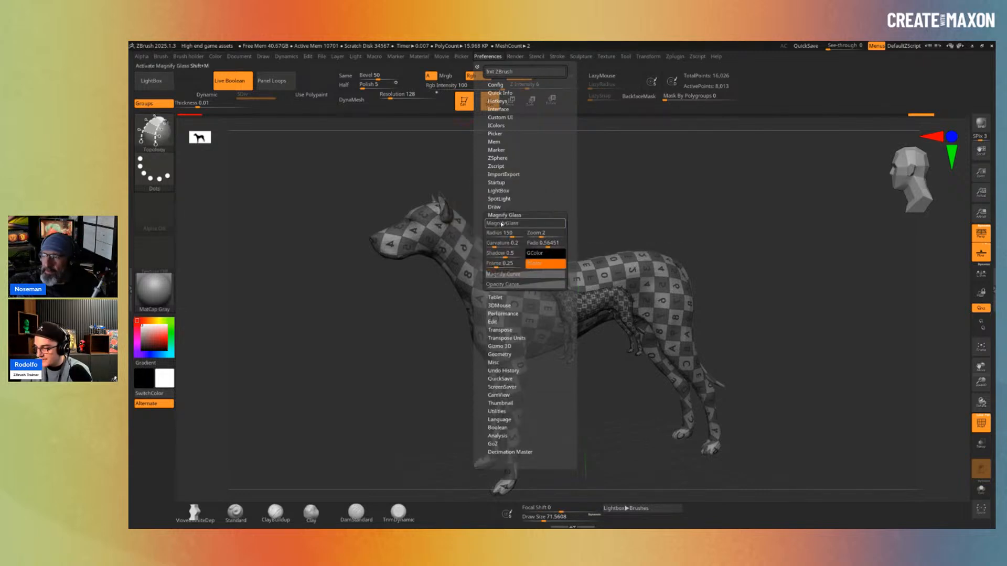
left_click(502, 223)
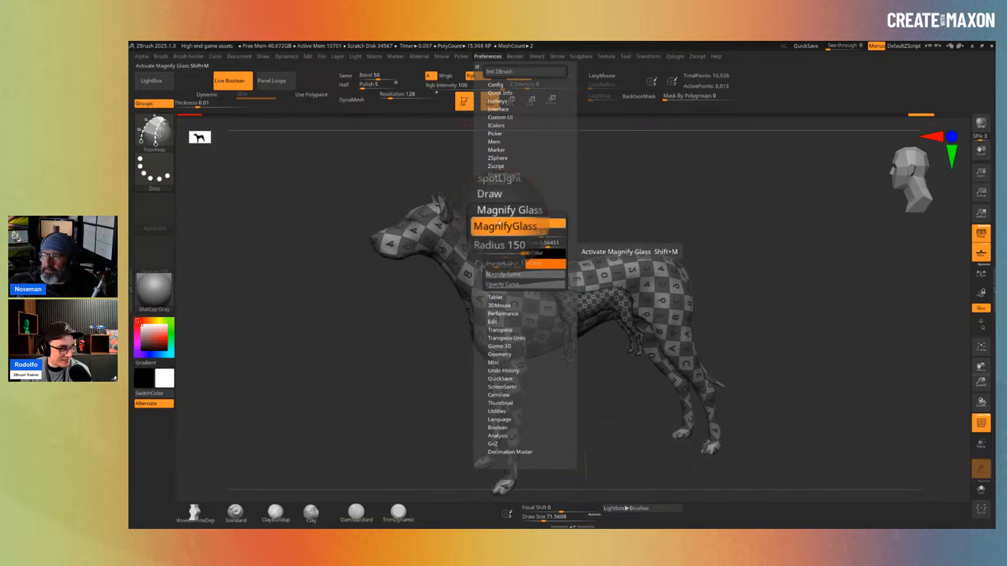
left_click(496, 223)
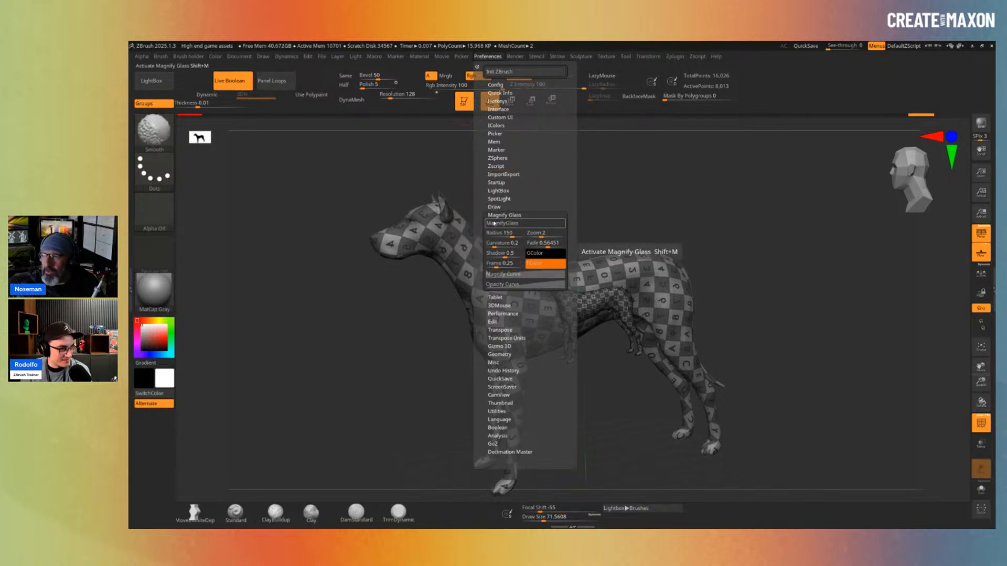
left_click(495, 223)
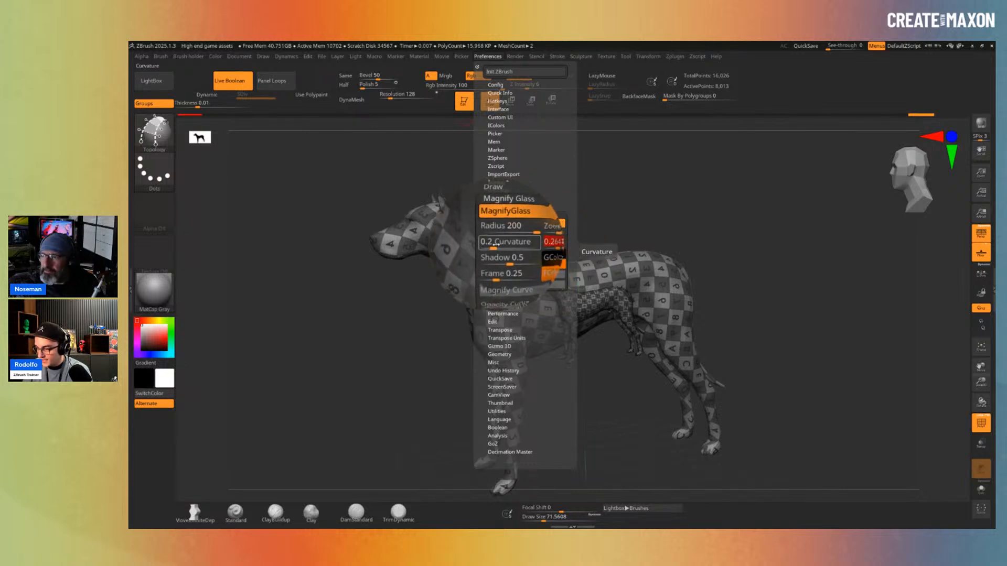
Step: Adjust the magnify glass's curvature to about 0.107 and set both its shadow opacity and frame to 1
left_click_drag(503, 245, 516, 245)
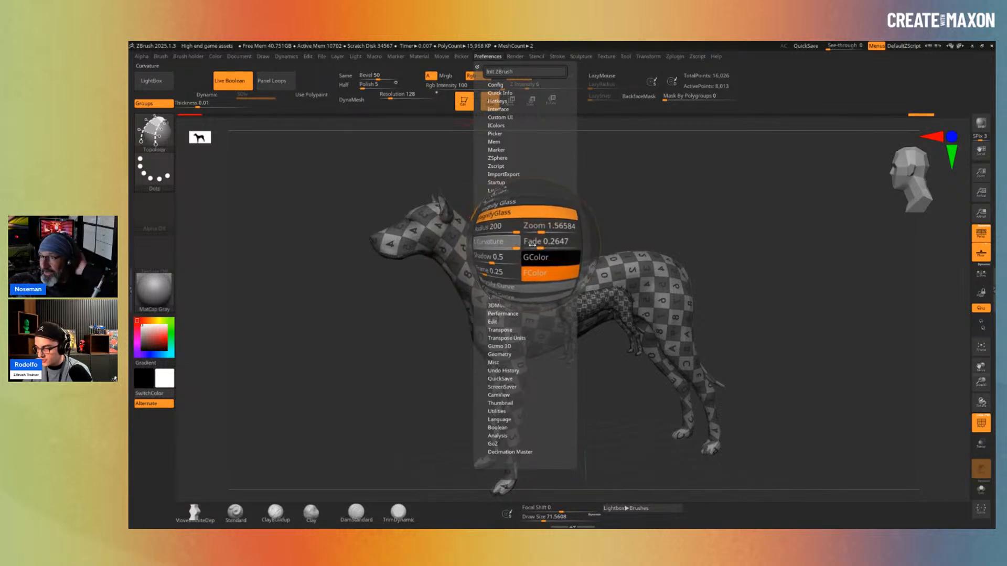
left_click(501, 243)
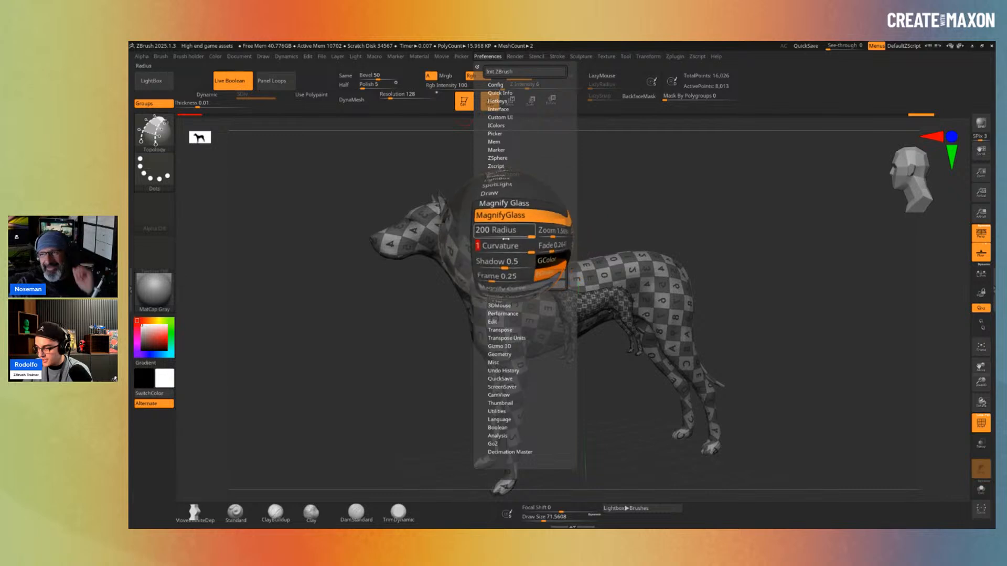
mouse_move(518, 244)
left_mouse_down()
mouse_move(490, 244)
mouse_move(524, 258)
left_mouse_up()
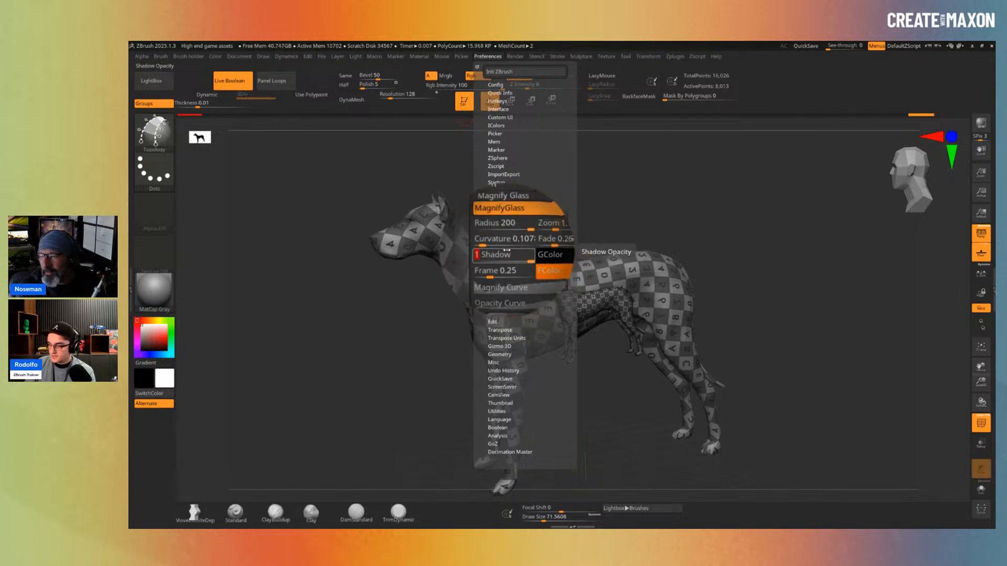
left_click_drag(505, 267, 526, 266)
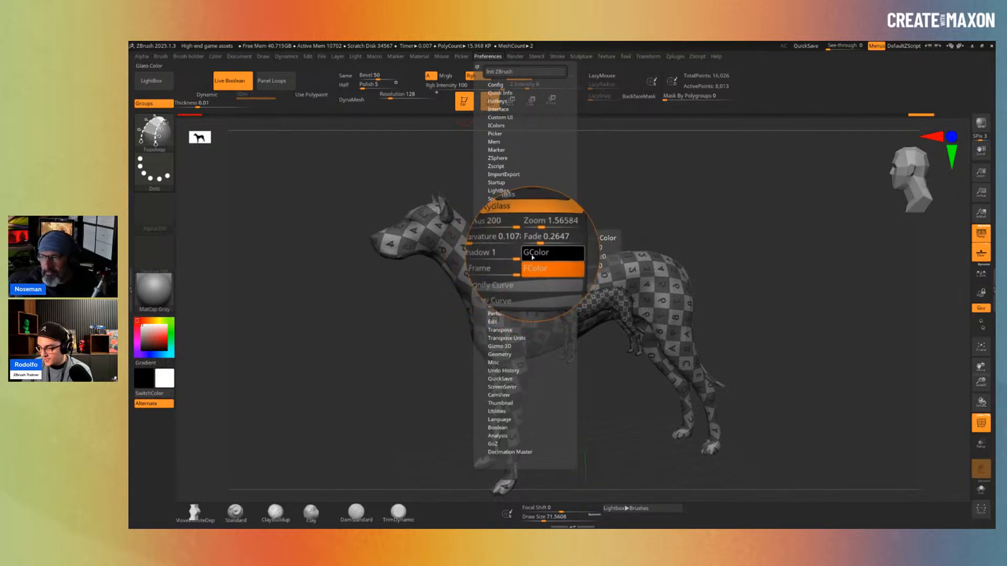
Step: Reshape the Magnify Curve into a wave with a peak and a dip, and set the magnifier's curvature to 1
left_click(513, 276)
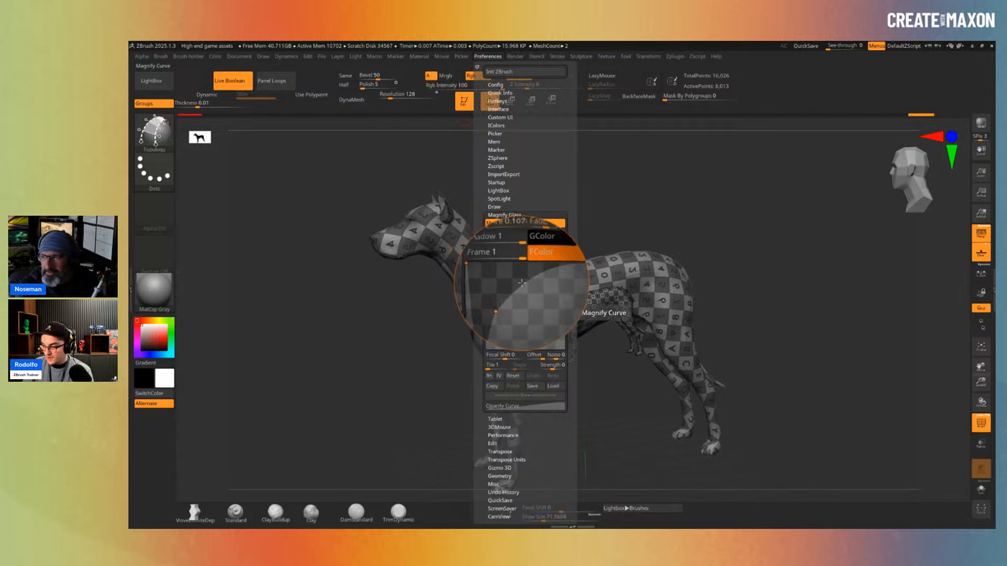
left_click_drag(536, 285, 543, 319)
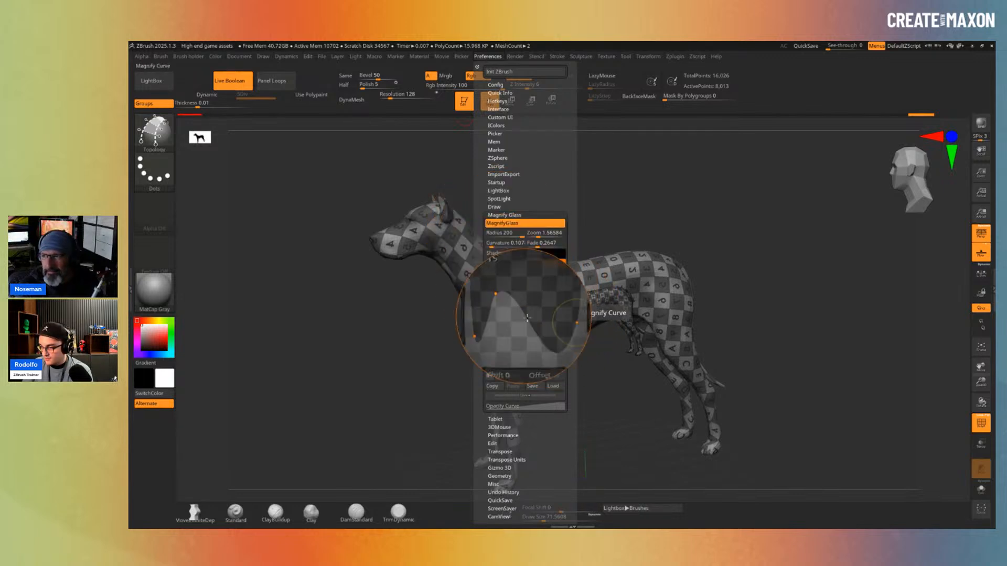
left_click_drag(495, 243, 521, 242)
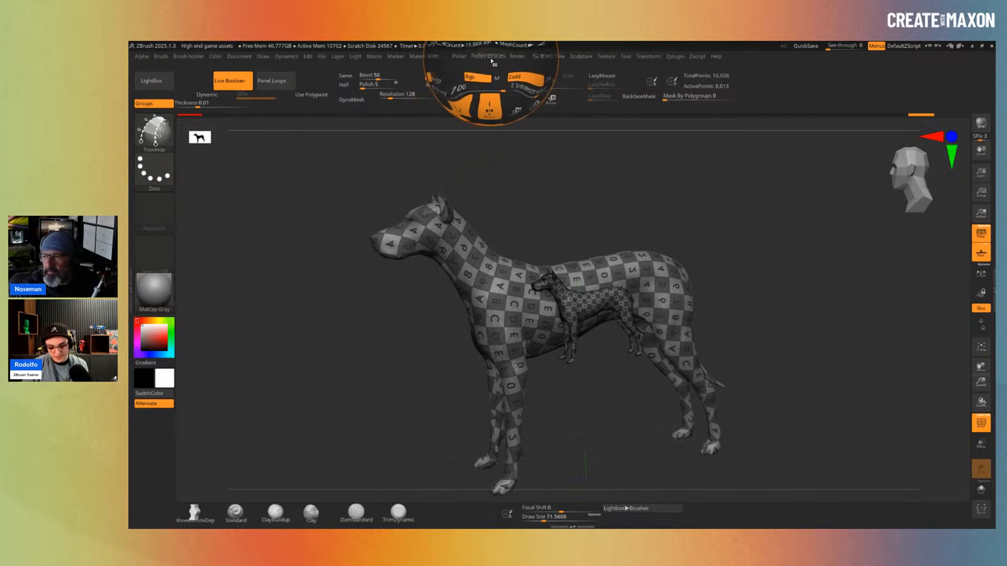
Step: Look at the IColors interface color preferences, and briefly hide and restore the interface palettes
left_click(490, 58)
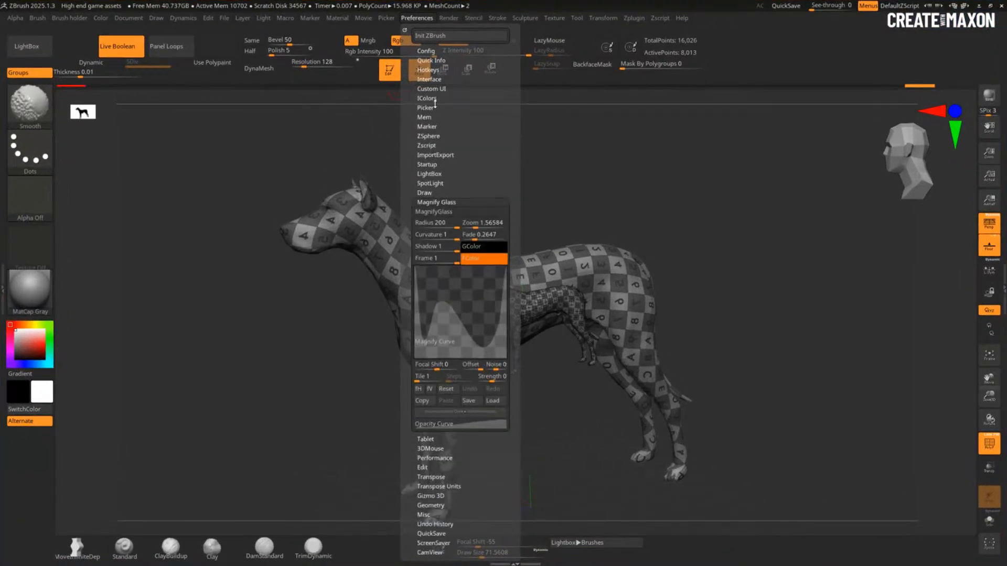
left_click(427, 98)
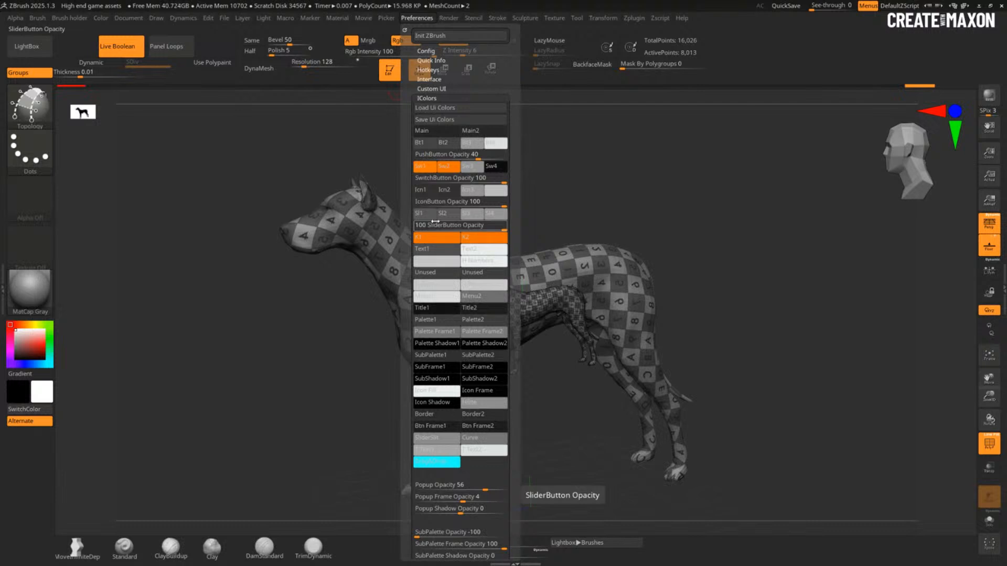
key("Tab")
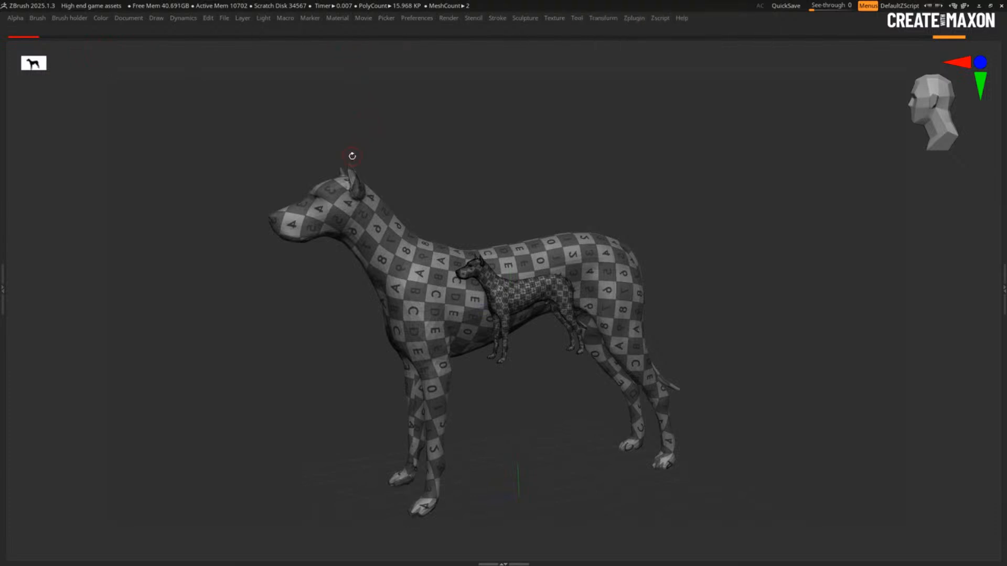
key("Tab")
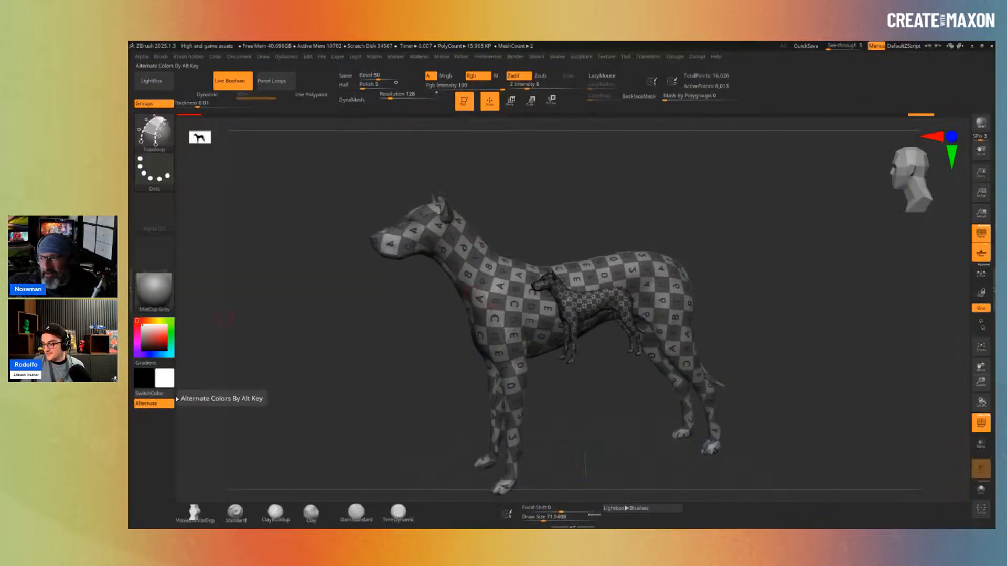
Step: Turn the dogs to a rear three-quarter view and expand the Tool tray to reach the list of loaded tools
left_click_drag(362, 389, 312, 392)
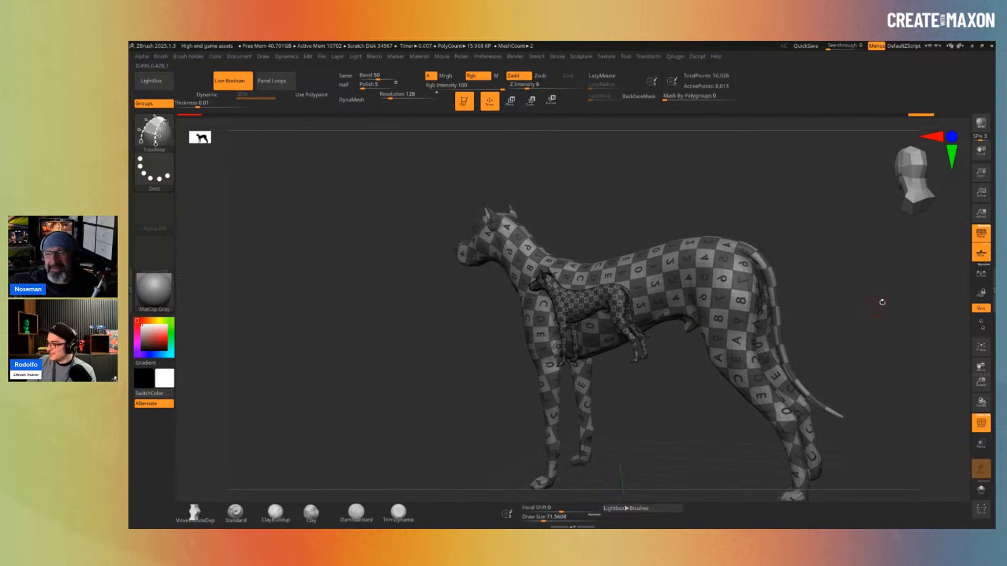
key("Tab")
key("Tab")
left_click(992, 233)
double_click(992, 233)
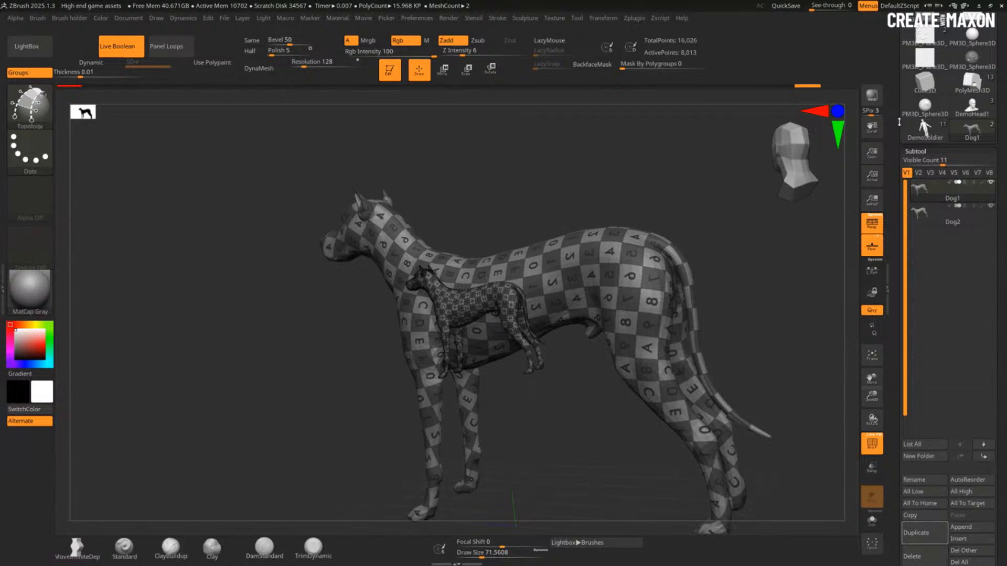
left_click_drag(897, 128, 897, 195)
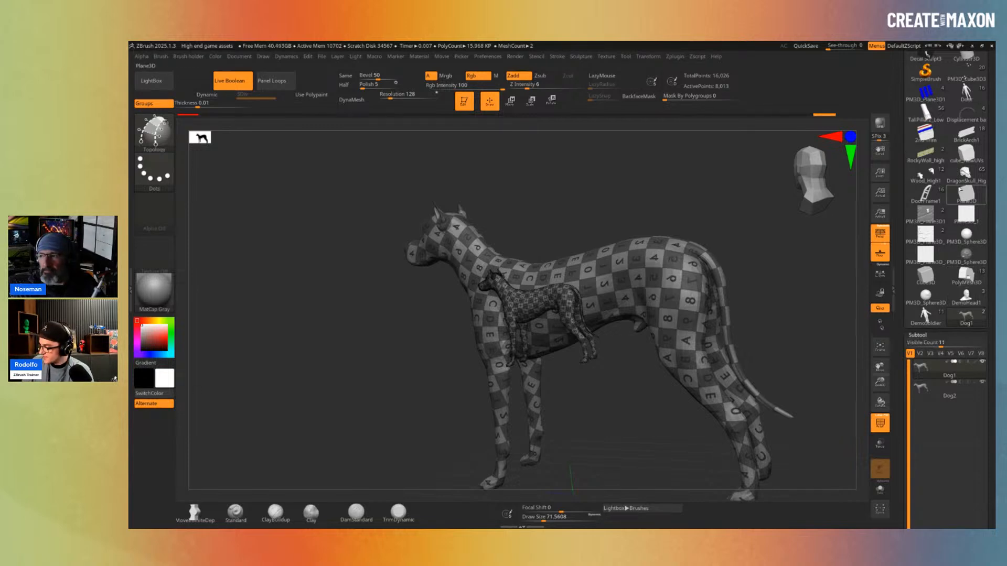
Step: Load the 2nd Trim tool, face it from the front and turn off its PolyFrame display
left_click(932, 138)
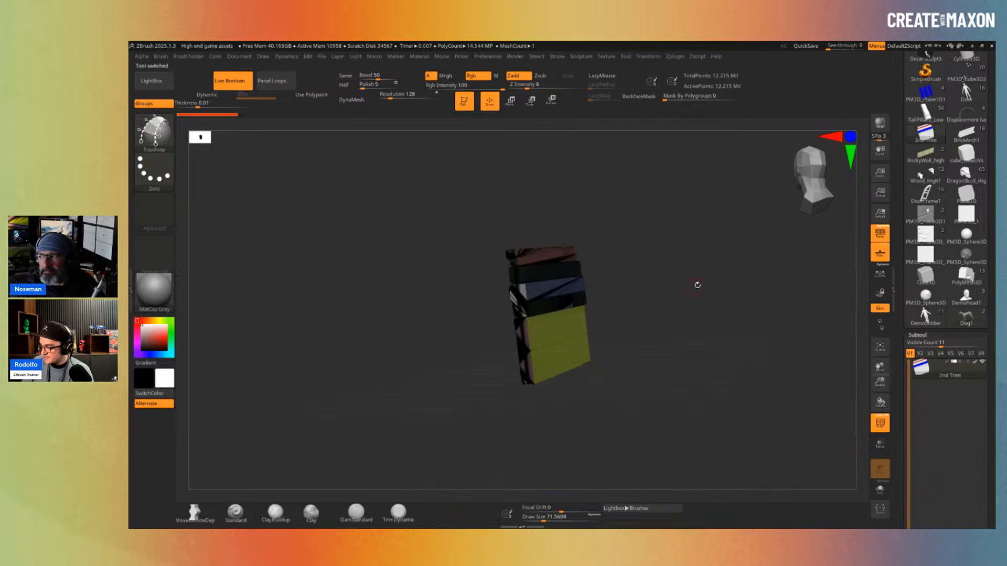
mouse_move(666, 291)
left_mouse_down()
mouse_move(685, 290)
mouse_move(679, 313)
mouse_move(669, 308)
left_mouse_up()
key("shift+f")
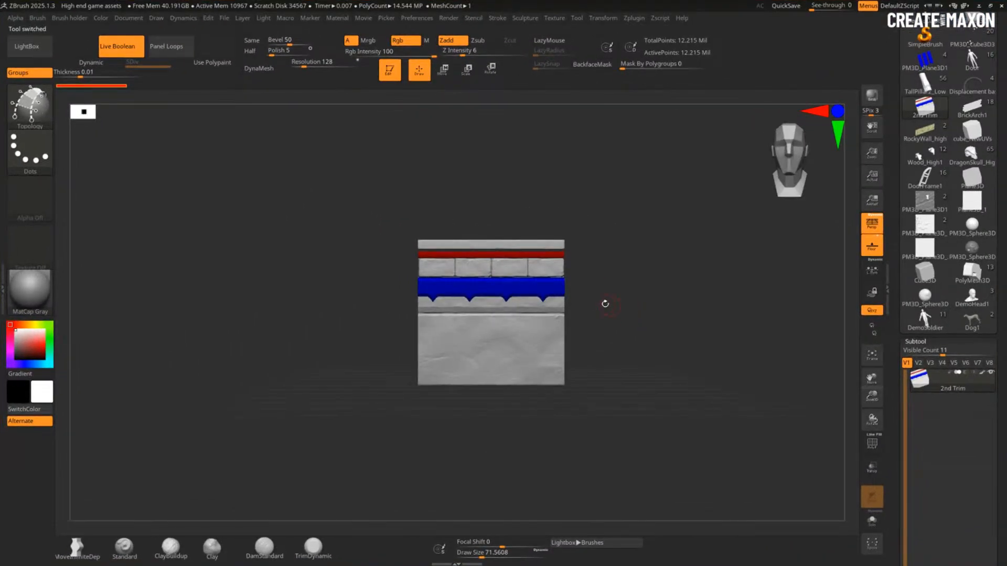
left_click_drag(593, 306, 604, 310)
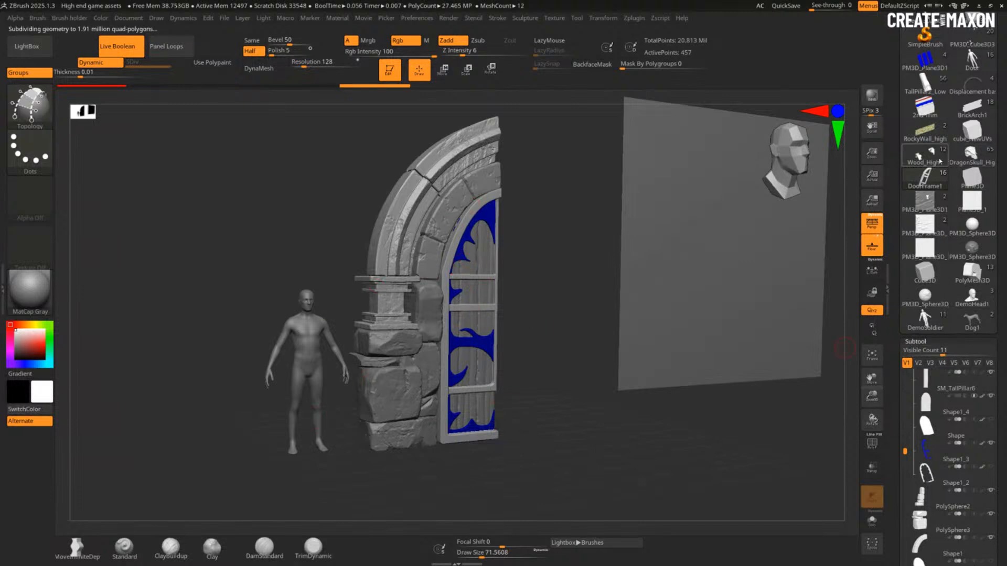
Step: Switch from the door frame back to the 2nd Trim tool and examine its brick and painted trim bands up close
mouse_move(940, 290)
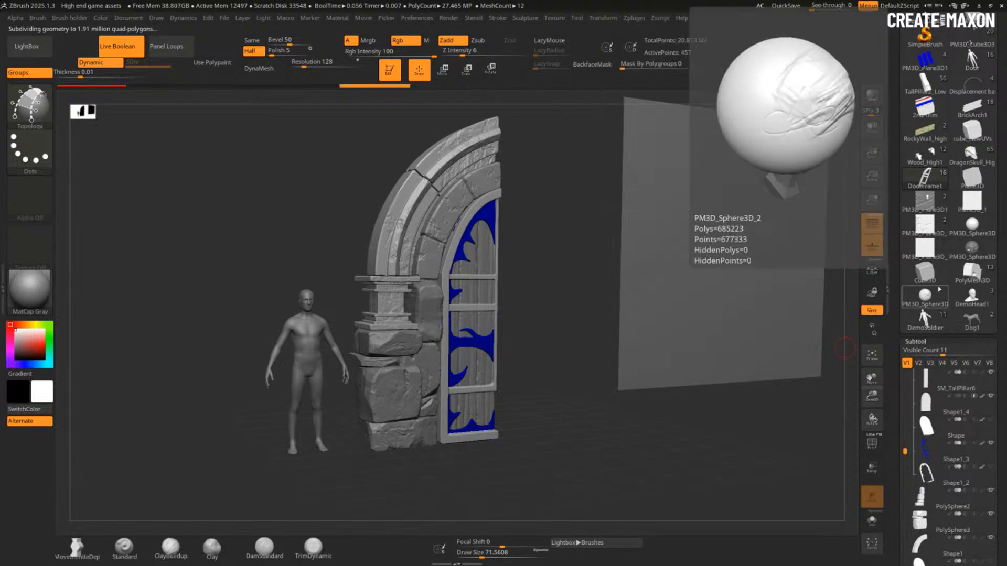
mouse_move(956, 271)
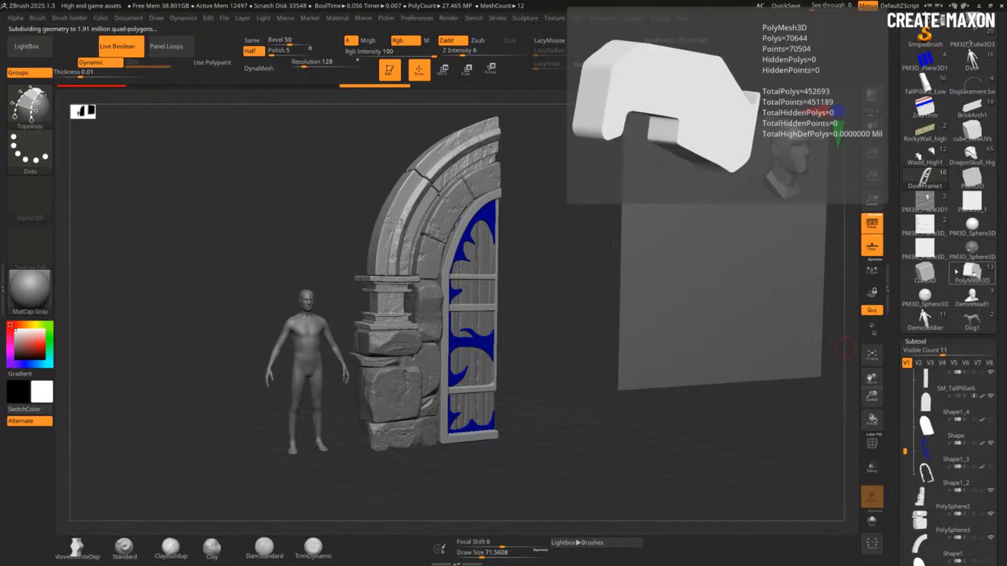
left_click(924, 107)
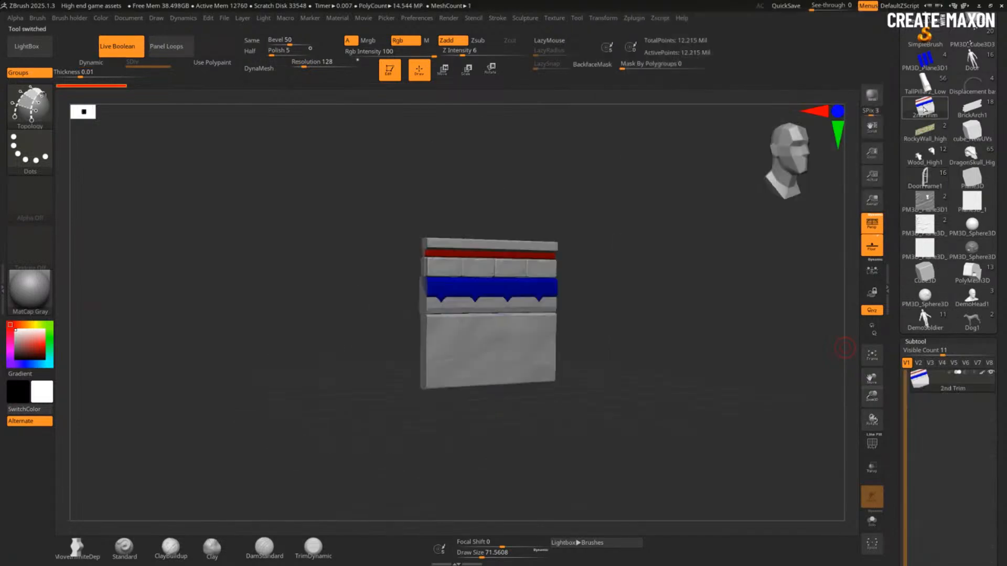
left_click_drag(572, 336, 582, 362, "shift")
key("f")
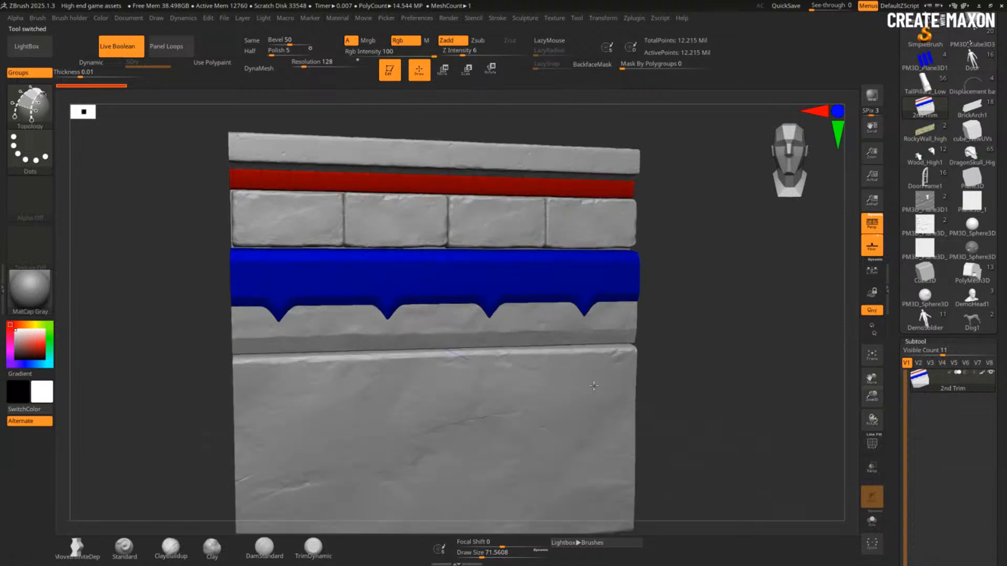
right_click_drag(594, 386, 613, 397, "ctrl")
right_click_drag(553, 379, 573, 315)
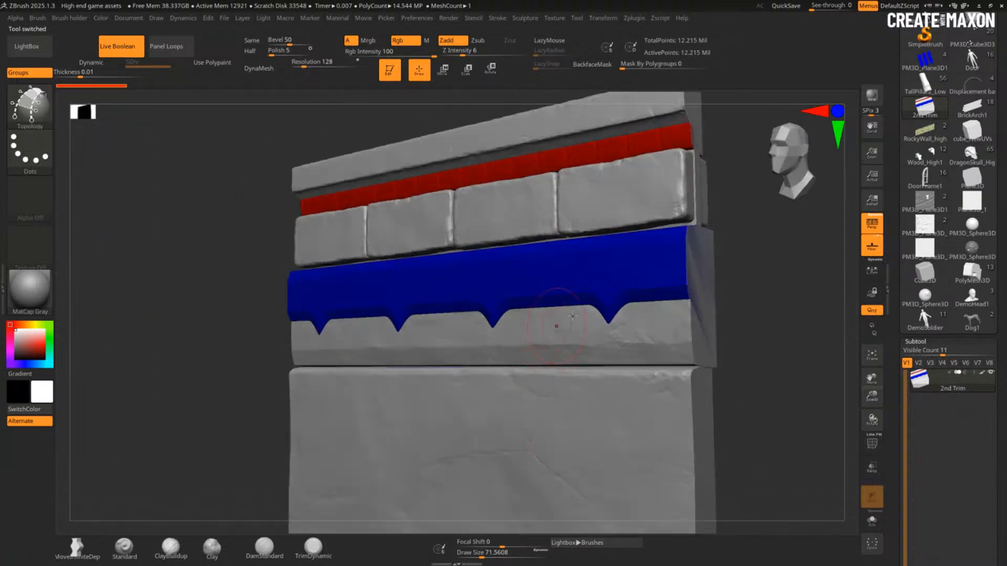
Step: Load the BrickArch1 tool and view its brick wall and ornamental trims from the front and at an angle
key("shift+f")
key("shift+f")
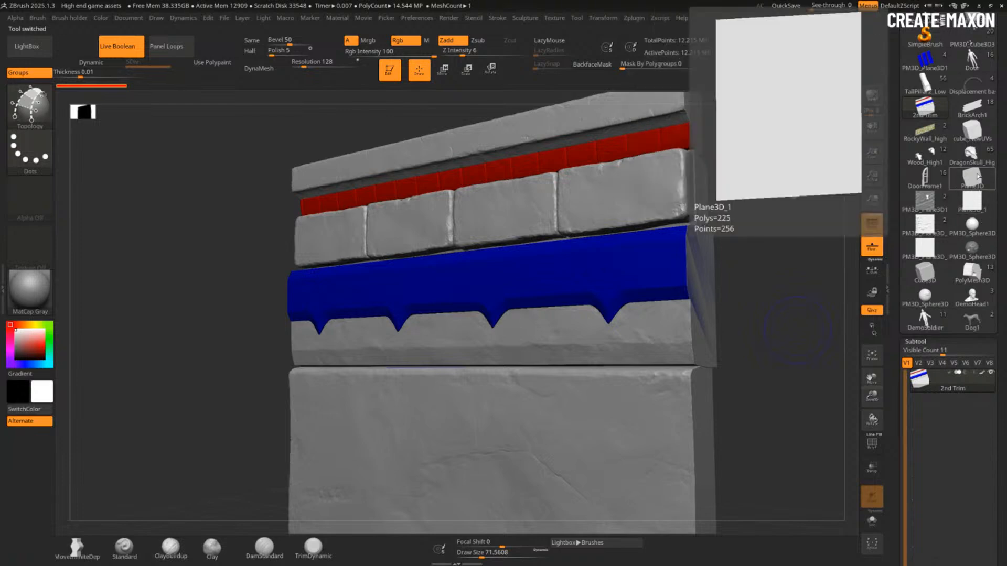
left_click(981, 115)
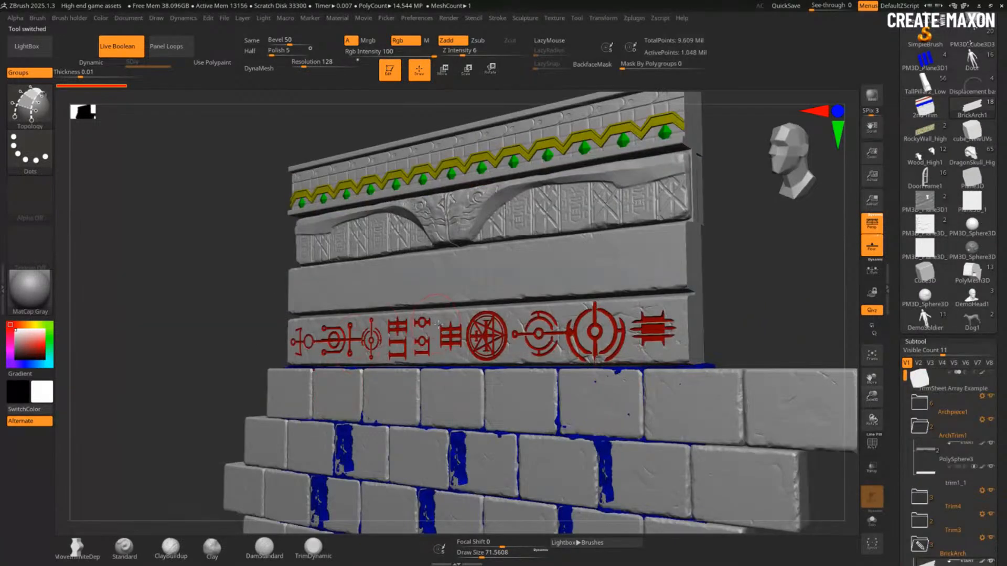
right_click_drag(438, 325, 469, 331)
right_click_drag(596, 389, 414, 420)
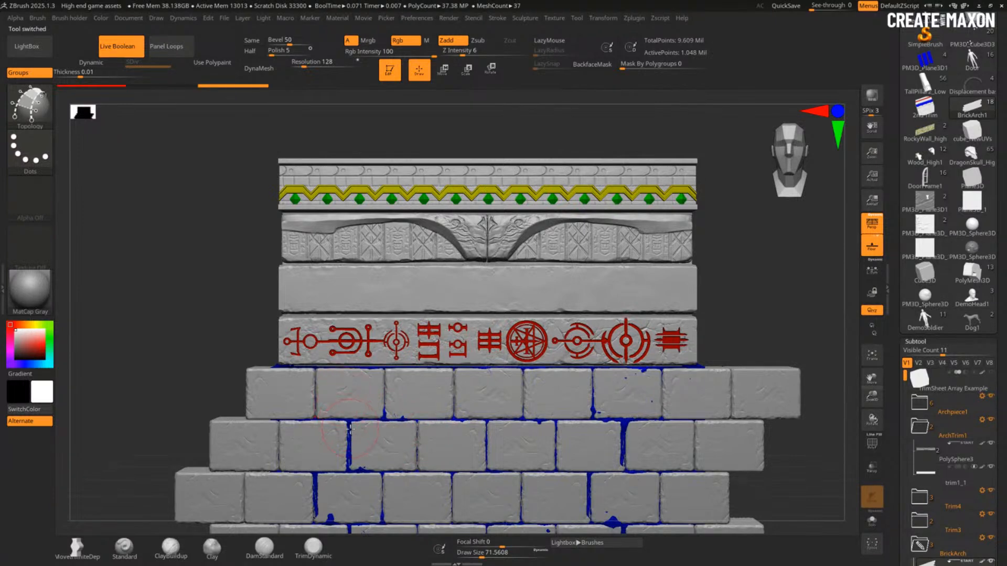
right_click_drag(366, 423, 368, 423)
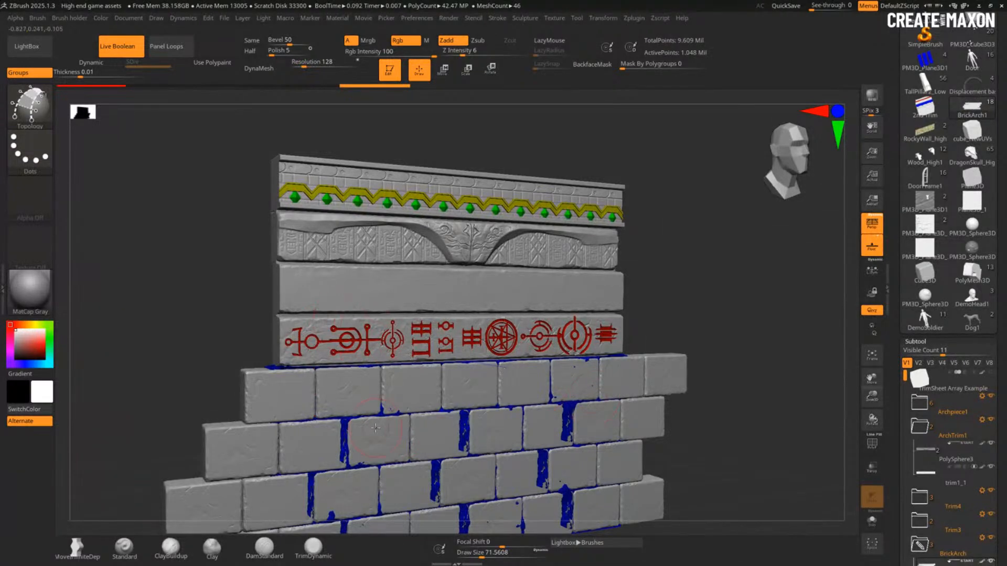
right_click_drag(464, 444, 471, 398, "shift")
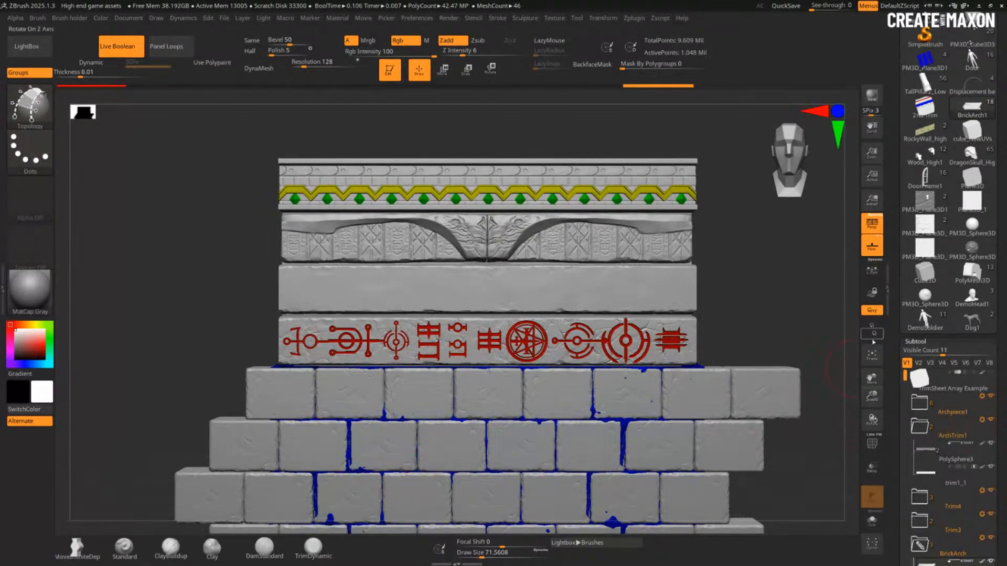
Step: Step the brick subtool back through its undo history to the single brick and bring up its ArrayMesh settings
scroll(903, 235, "down", 15)
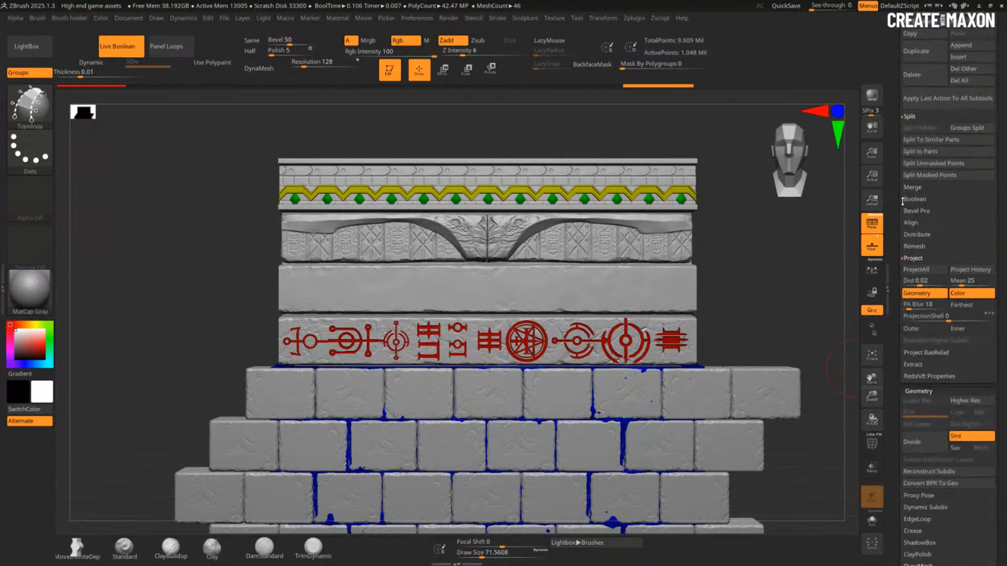
scroll(903, 304, "up", 10)
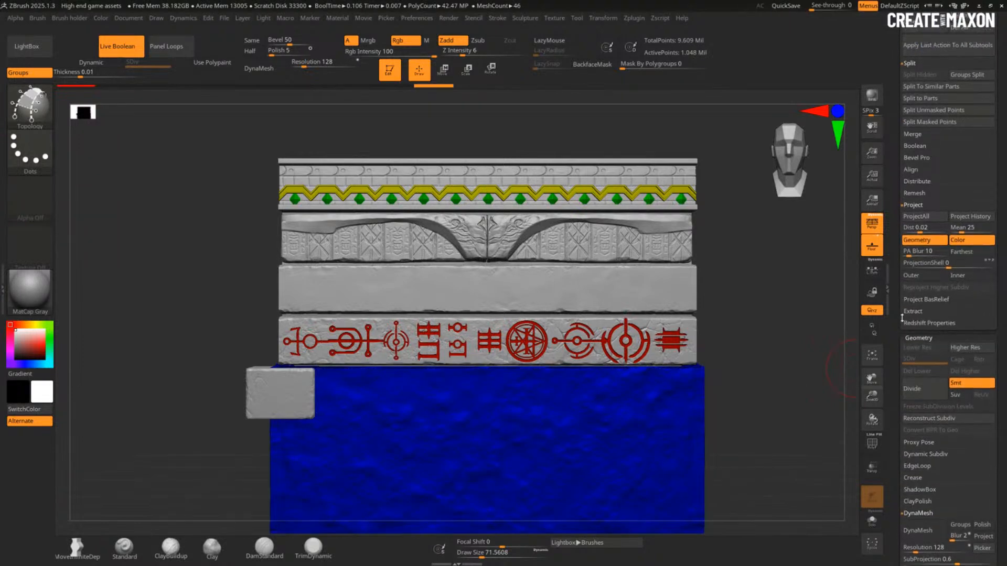
left_click_drag(903, 371, 903, 373)
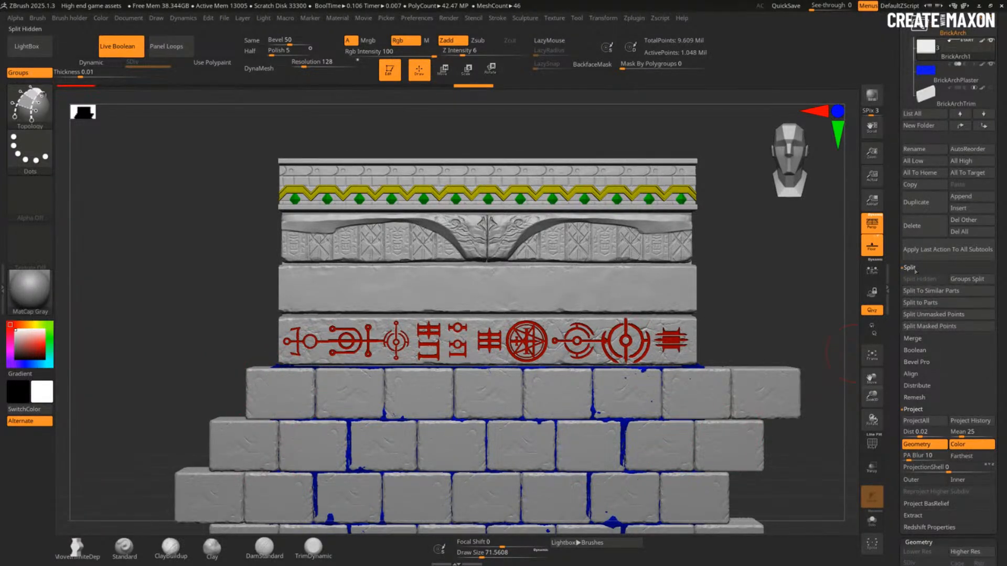
left_click_drag(896, 273, 895, 122)
left_click(920, 296)
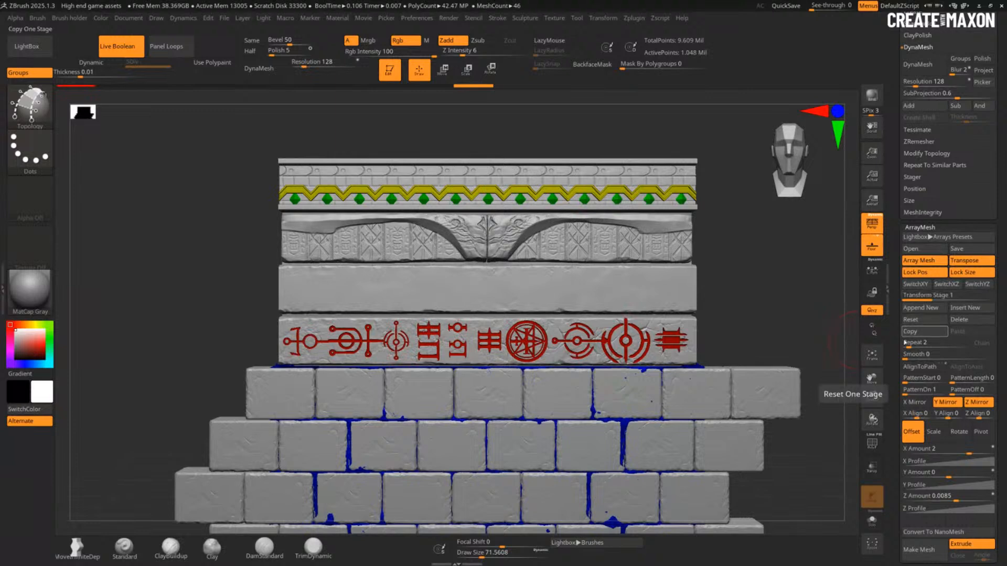
Step: Step forward through the brick's undo history to the array stage with Repeat 4 and X Mirror on
left_click(928, 550)
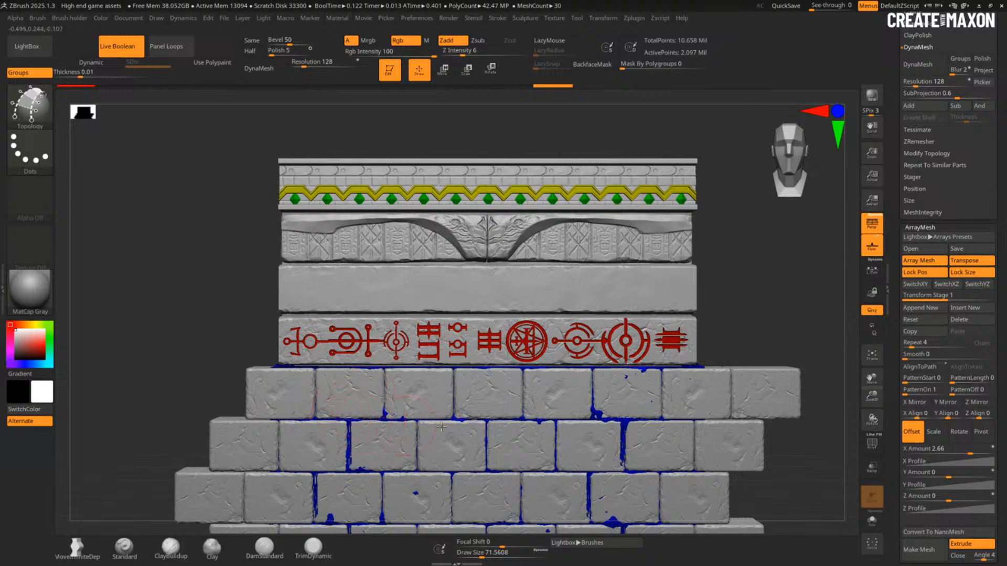
left_click(924, 550)
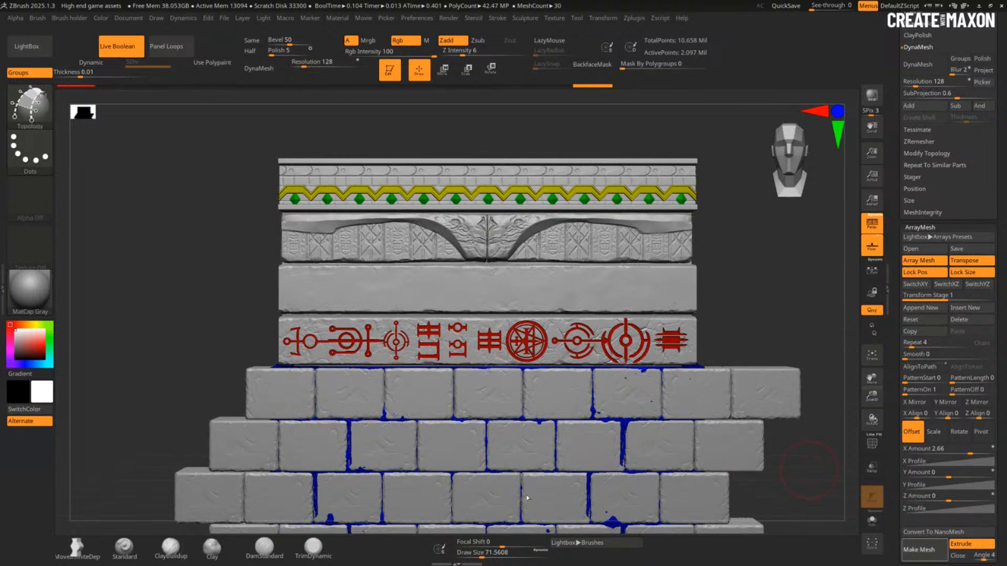
key("ctrl+shift+z")
key("ctrl+shift+z")
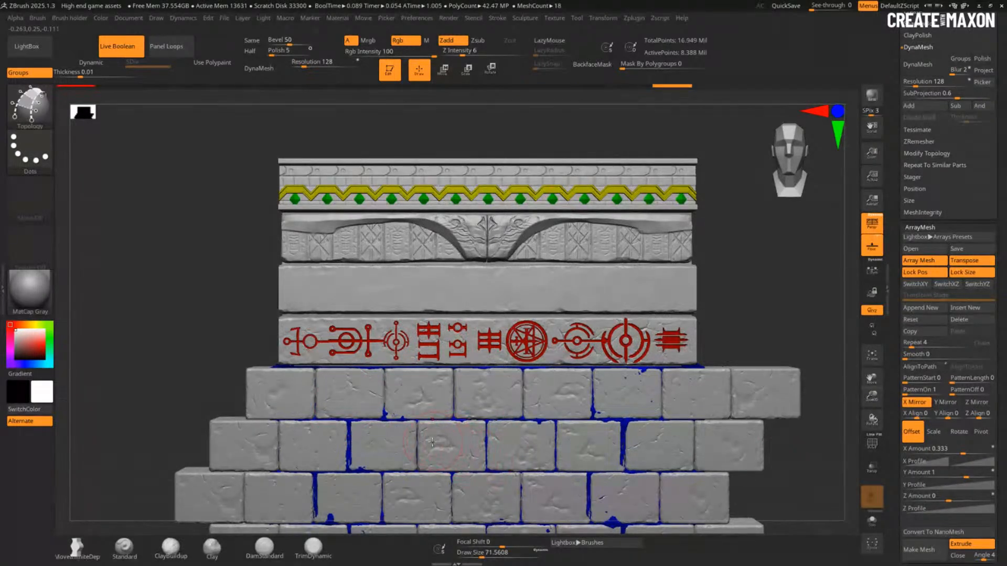
Step: Examine the arrayed brick wall from the front and at an angle, and advance its history past the ArrayMesh conversion
left_click_drag(760, 299, 785, 243, "alt")
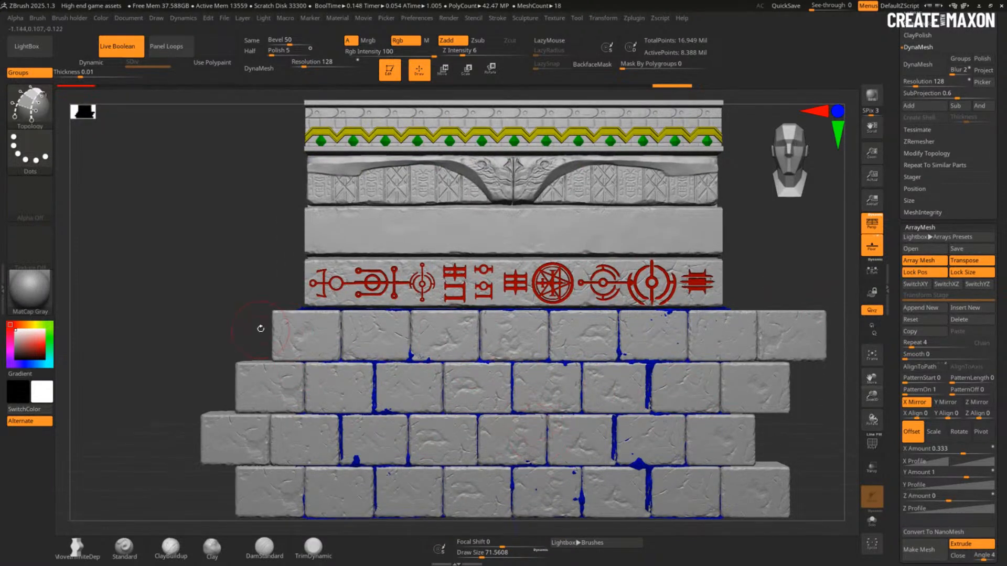
left_click_drag(231, 338, 316, 281)
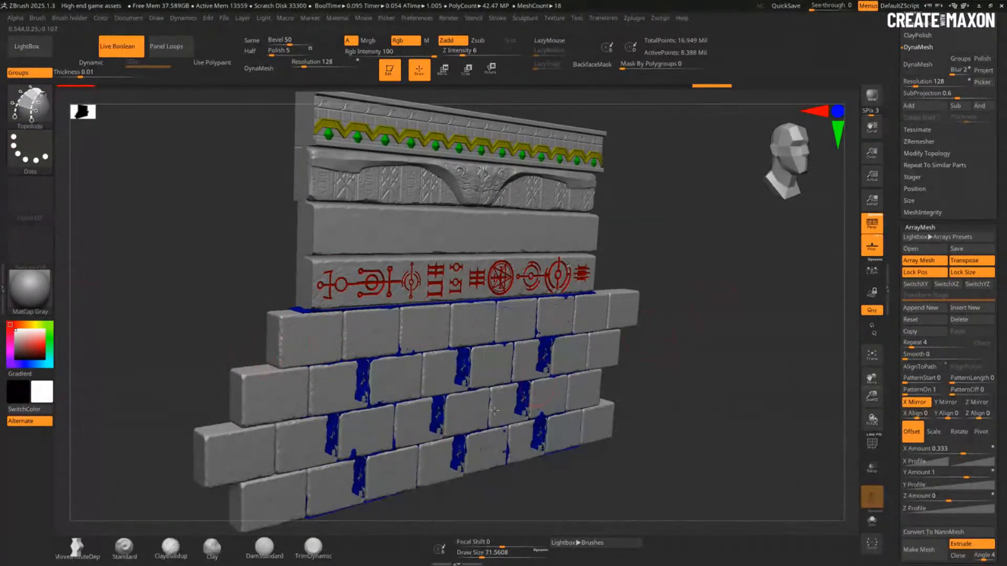
left_click_drag(722, 409, 629, 354)
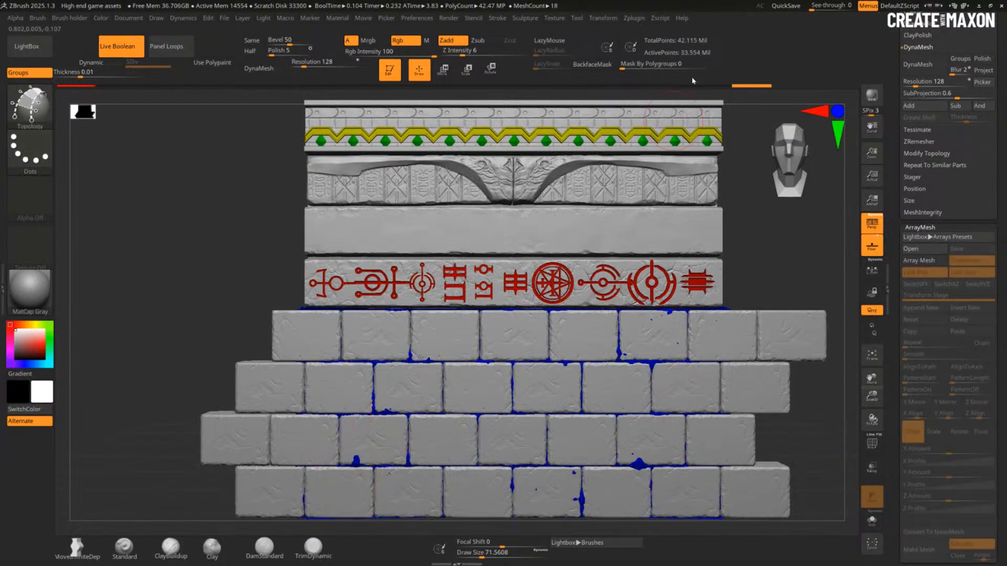
left_click_drag(182, 425, 180, 467)
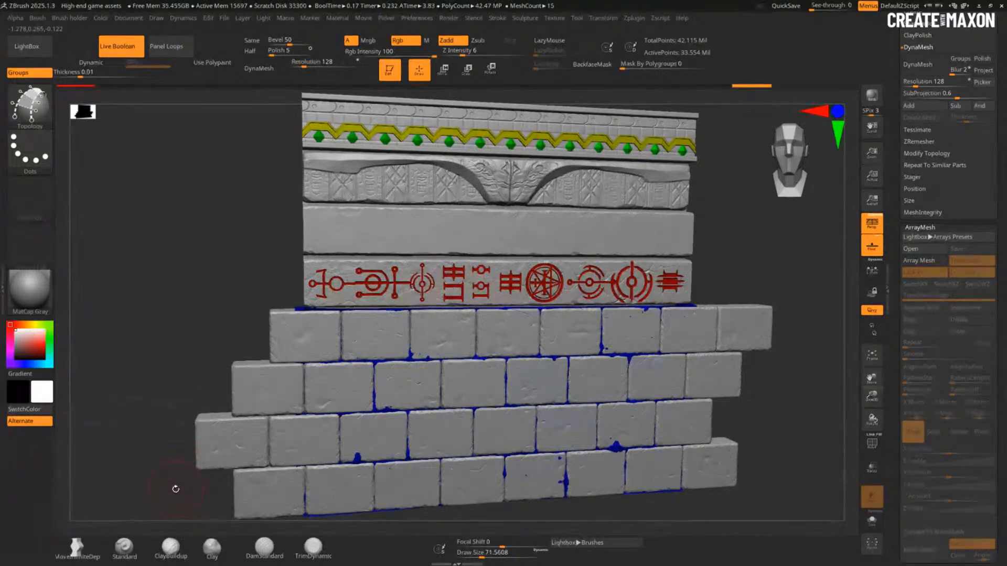
key("ctrl+shift+z")
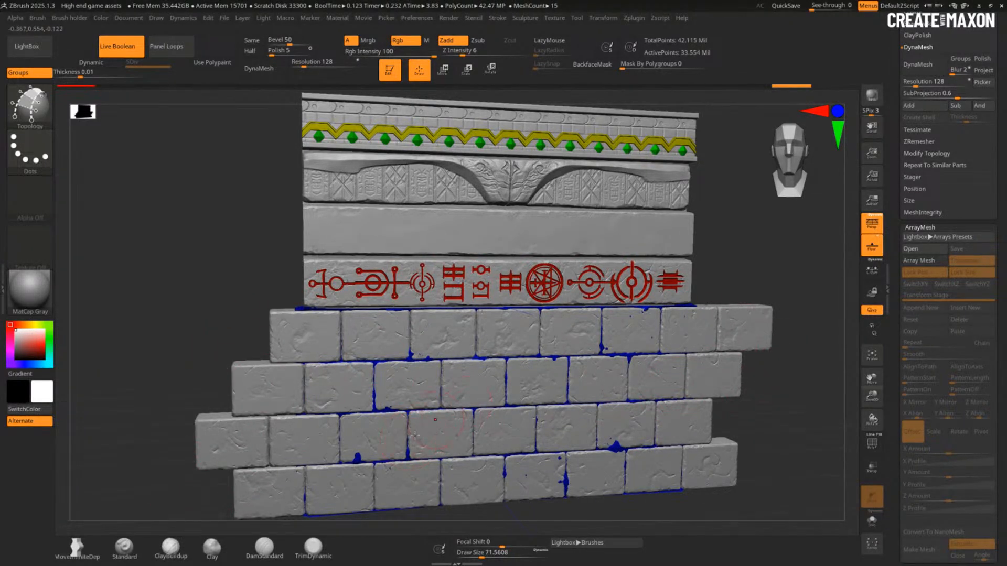
Step: Try a ClayBuildup dab at a joint in the second row of bricks, and undo it
key("b")
key("c")
key("b")
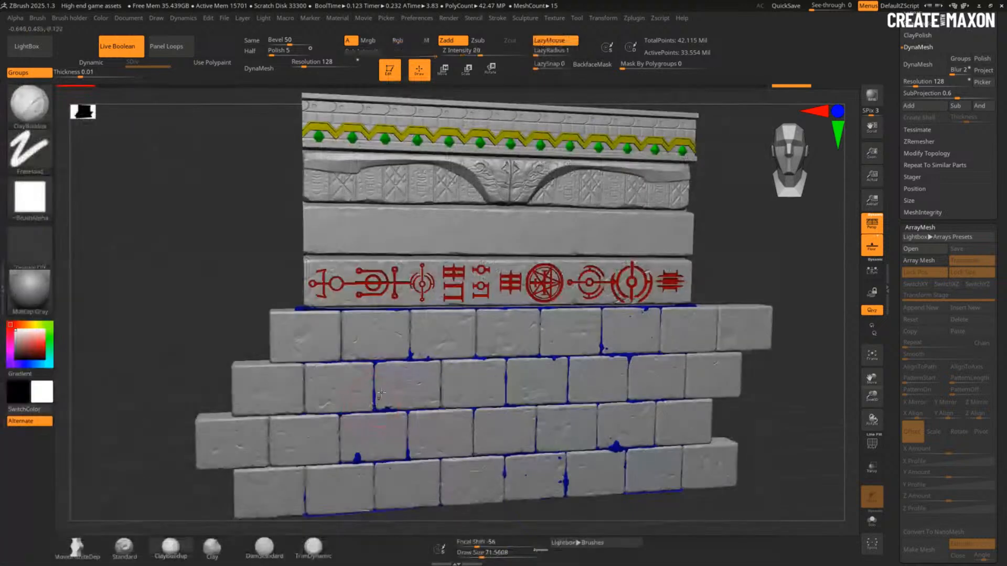
left_click(371, 367)
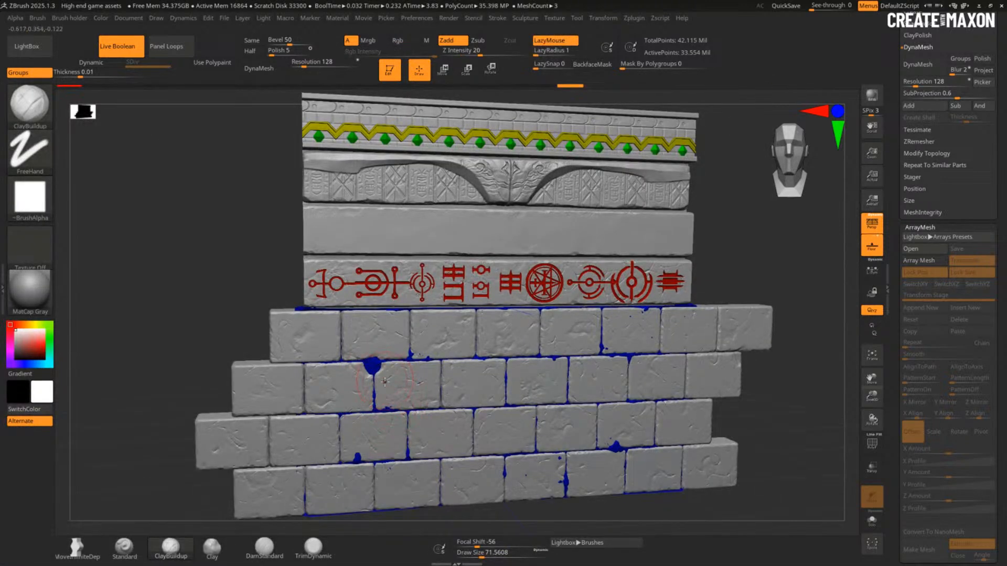
key("ctrl")
Step: Select the MalletFast2 brush, set the draw size to about 30 and try a chipping stroke on the second brick row
key("b")
key("m")
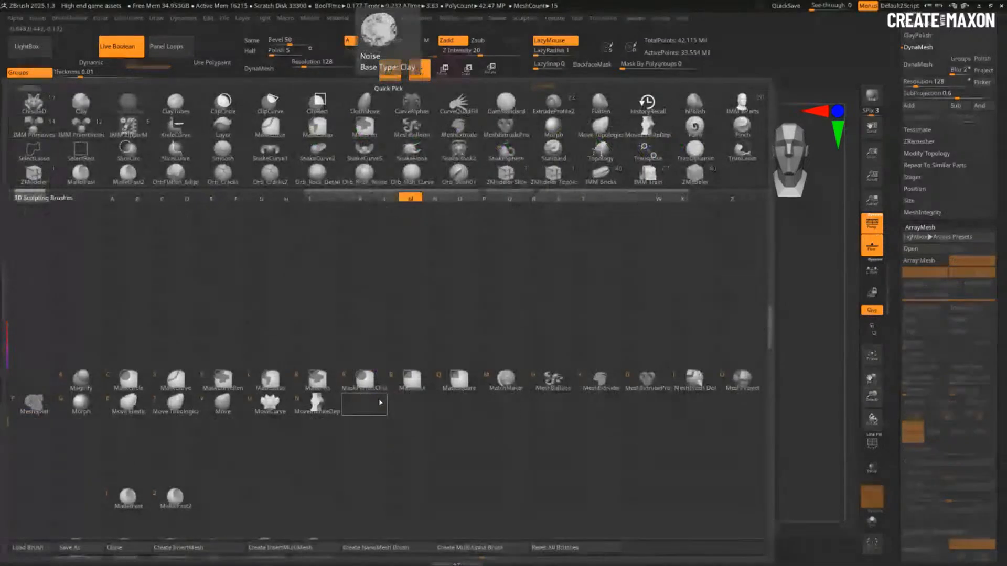
left_click(396, 366)
key("s")
left_click_drag(388, 367, 375, 366)
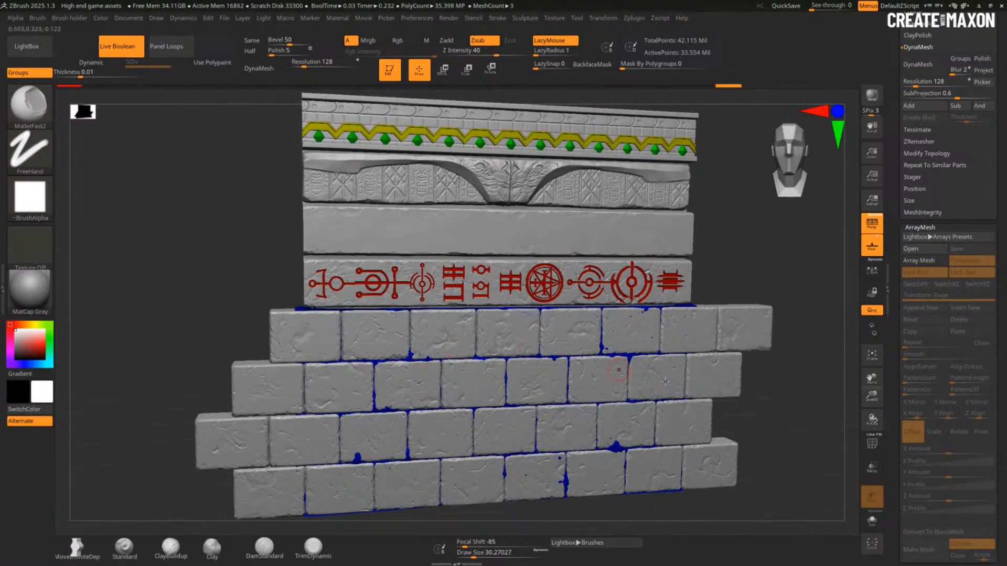
Step: Switch to the BrickArchPlaster subtool, face the wall from the front, turn off perspective and check the current material preview
key("Down")
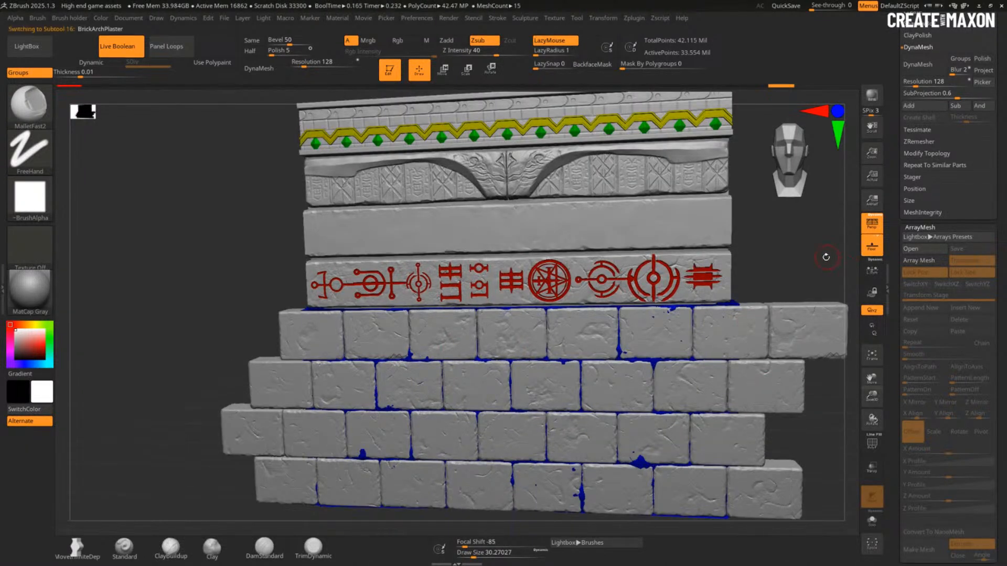
key("shift+s")
mouse_move(762, 364)
left_mouse_down()
mouse_move(774, 351)
mouse_move(770, 369)
left_mouse_up()
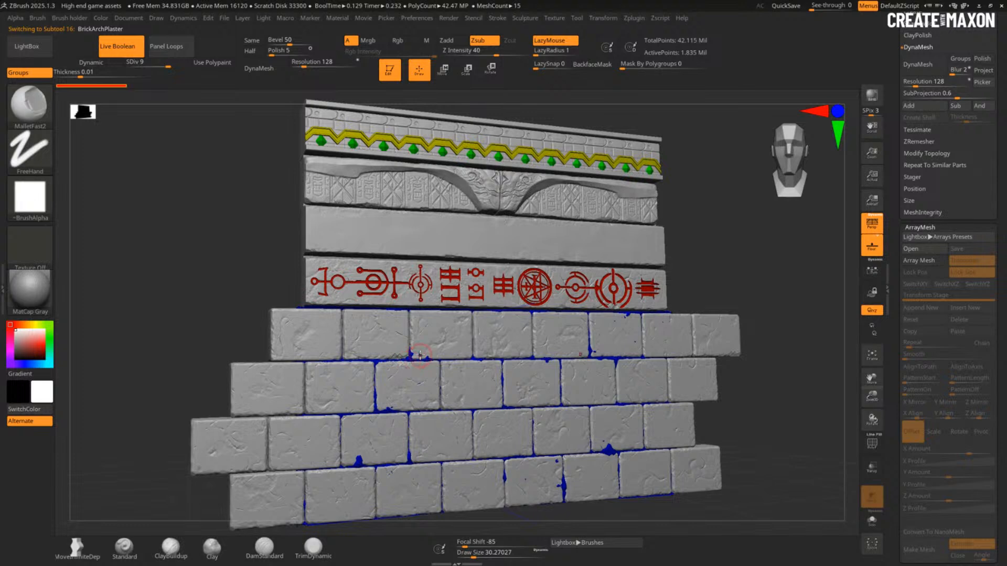
left_click_drag(726, 263, 723, 261, "shift")
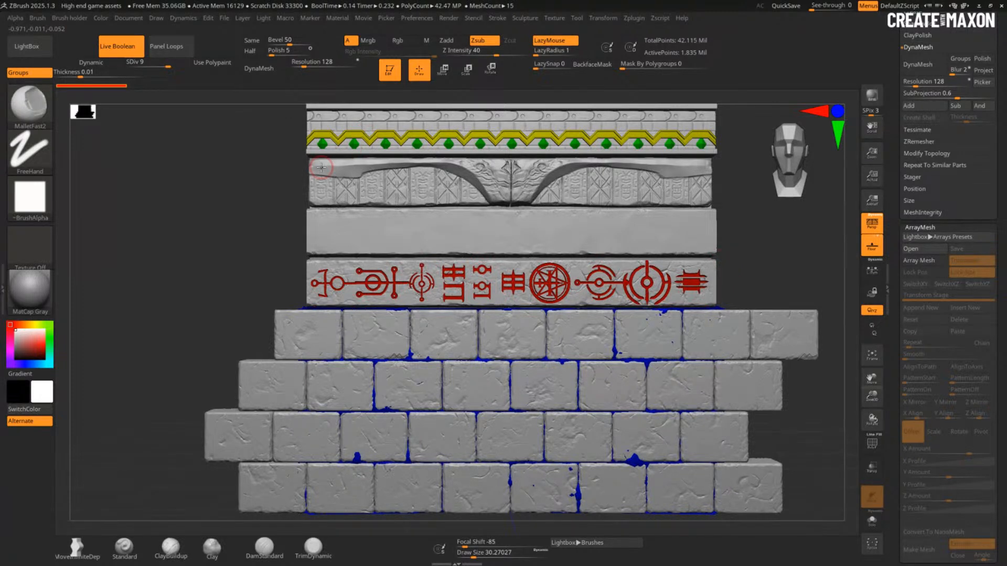
key("p")
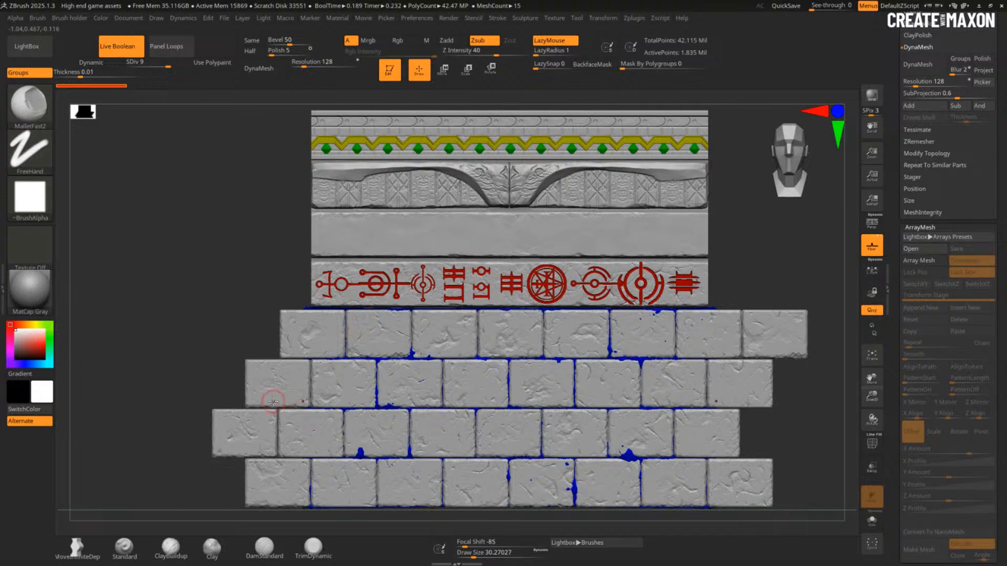
mouse_move(30, 291)
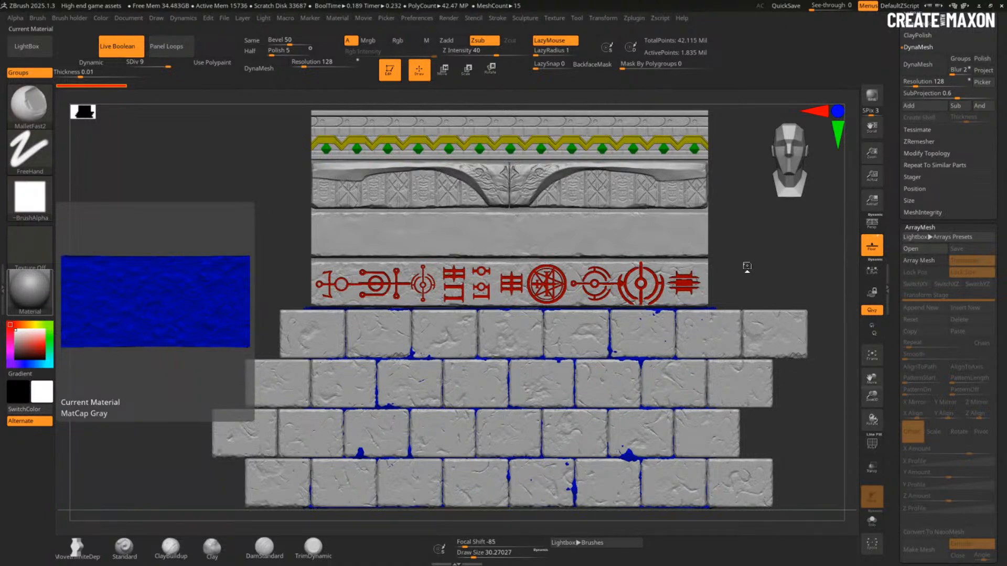
left_click_drag(761, 266, 760, 281)
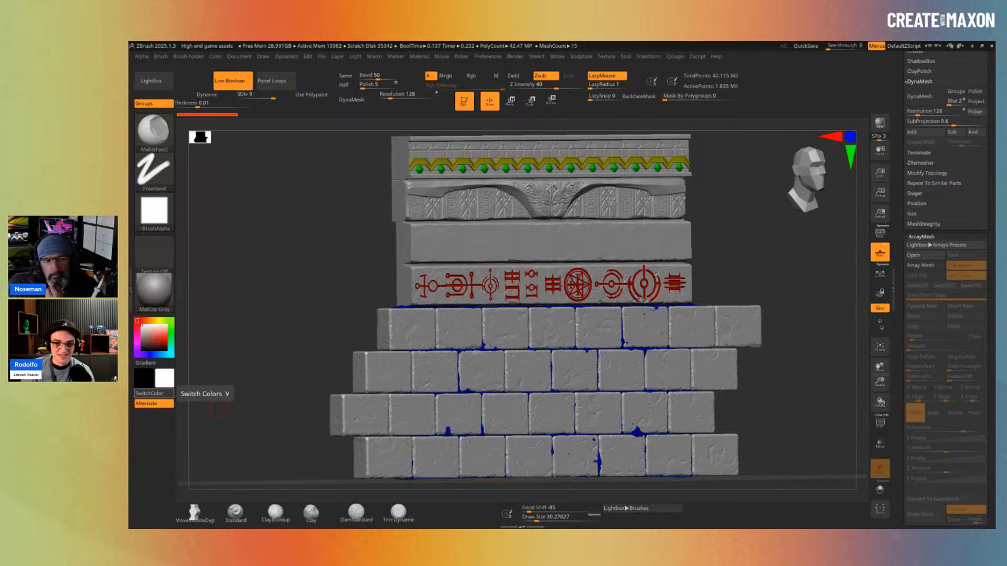
Step: Switch to Substance 3D Painter and frame the textured cobblestone and trim panels around the middle trim
mouse_move(131, 257)
left_mouse_down()
mouse_move(400, 223)
mouse_move(450, 174)
mouse_move(464, 43)
left_mouse_up()
scroll(463, 185, "down", 3)
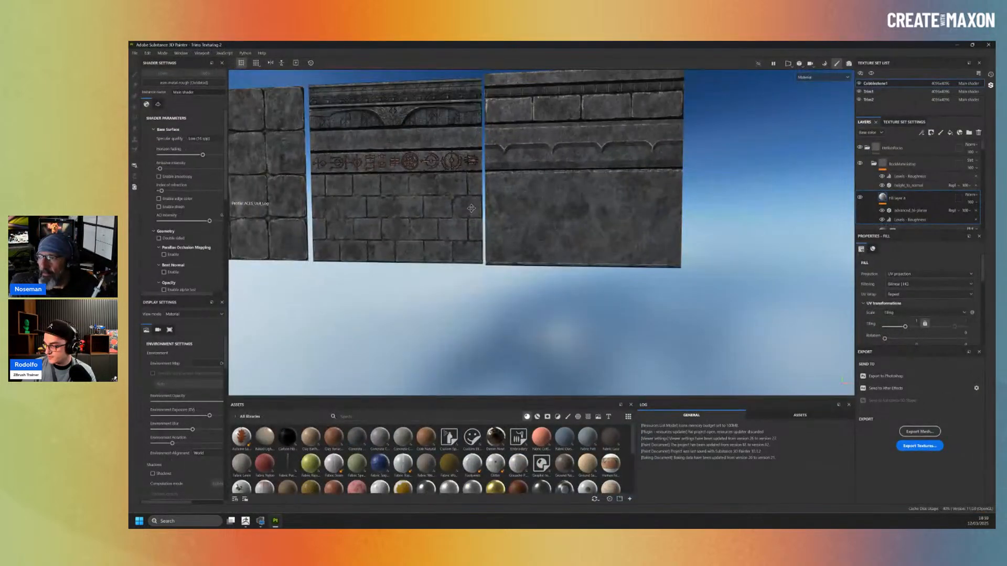
middle_click_drag(462, 186, 556, 278, "alt")
left_click_drag(392, 294, 468, 266, "alt")
right_click_drag(469, 266, 493, 309, "alt")
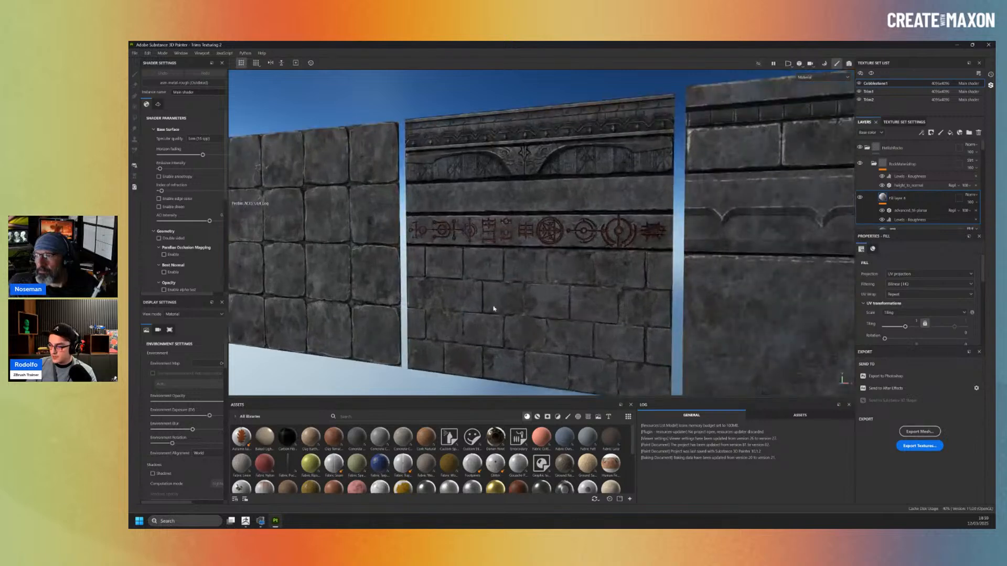
Step: Select the Trim1 texture set and hide Cobblestone1 and Trim2 to isolate its panel
left_click(858, 99)
left_click(868, 92)
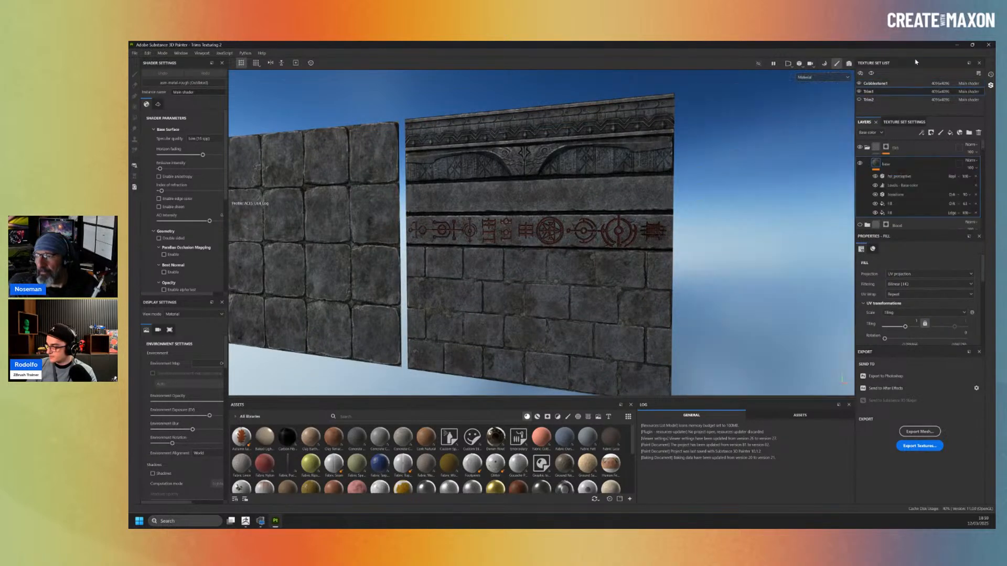
left_click(859, 83)
left_click_drag(485, 253, 447, 240, "alt")
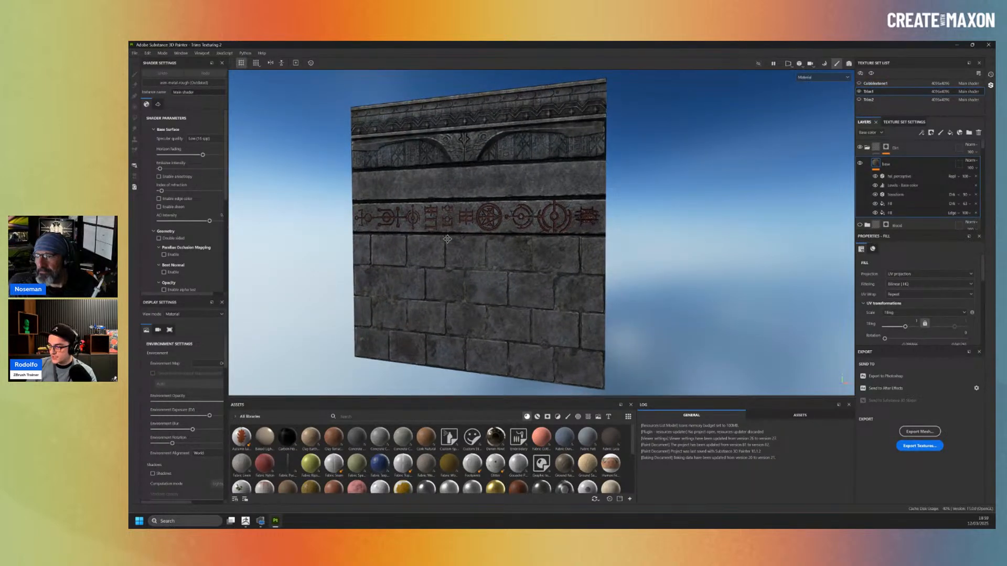
Step: Examine the Trim1 panel's red symbols, carved arch and brick textures up close and from several angles
scroll(395, 233, "up", 5)
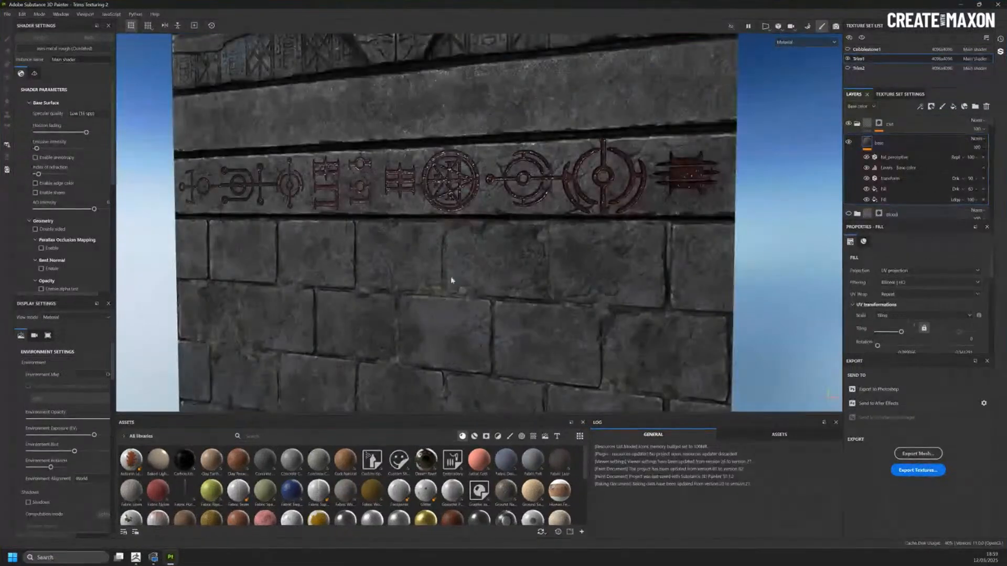
scroll(443, 301, "down", 3)
scroll(470, 266, "up", 1)
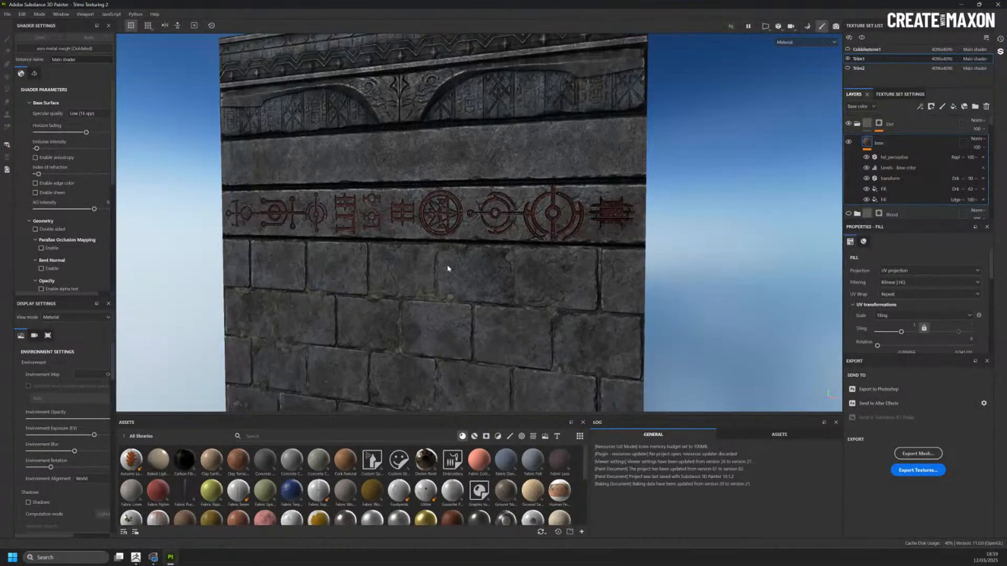
scroll(447, 264, "up", 4)
left_click_drag(447, 264, 359, 250, "alt")
scroll(363, 254, "down", 3)
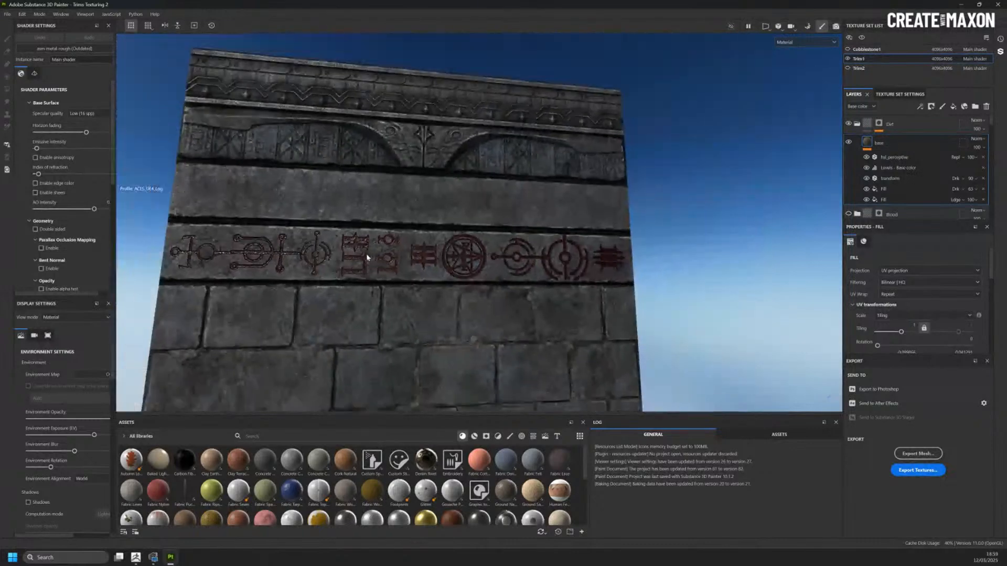
scroll(367, 258, "down", 3)
middle_click_drag(417, 265, 487, 305, "alt")
left_click_drag(487, 305, 401, 277, "alt")
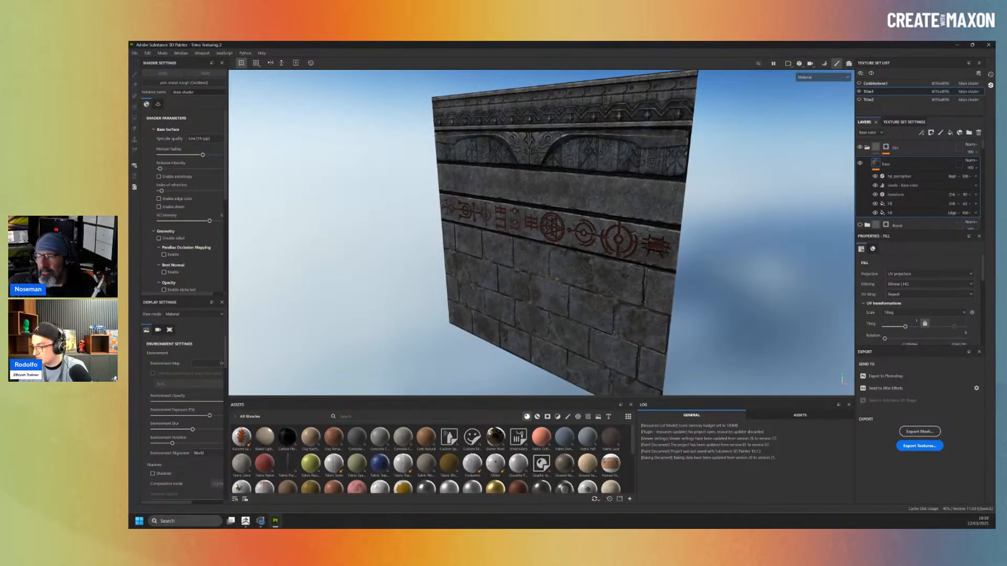
Step: Enlarge the layer stack area and examine Trim1's layers from the Dirt folder down to Base1
right_click(710, 297)
left_click(699, 250)
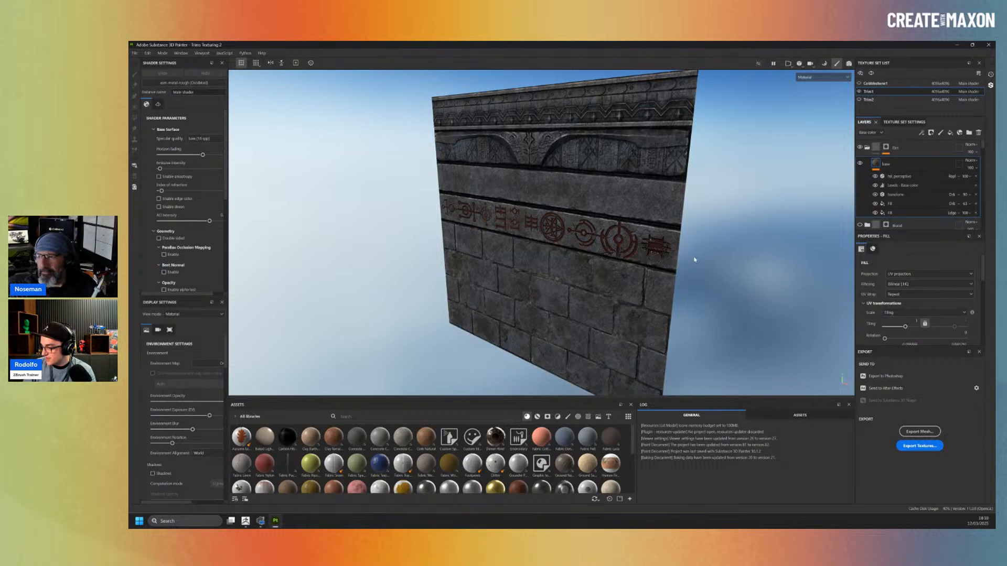
left_click_drag(723, 226, 618, 250, "alt")
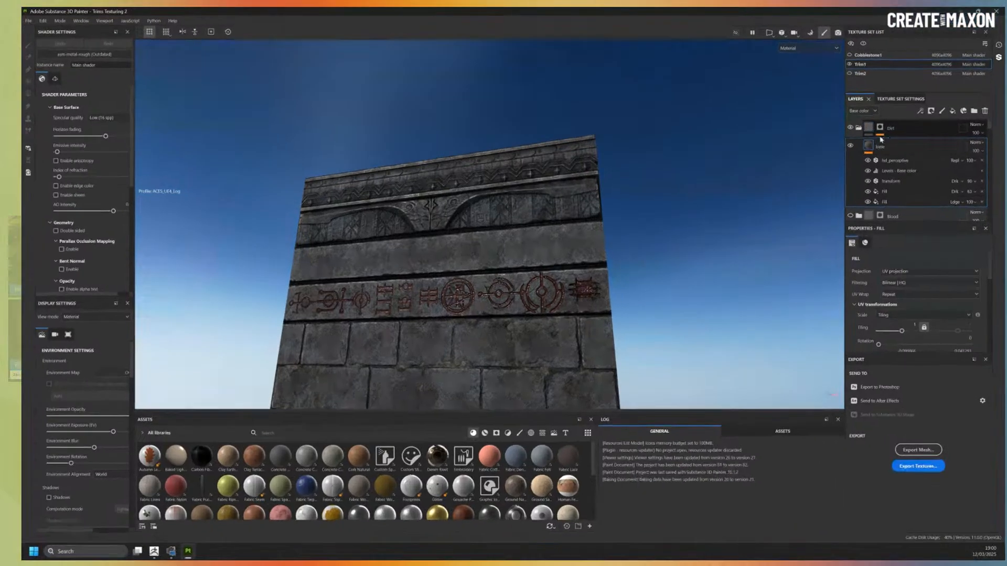
scroll(887, 171, "down", 4)
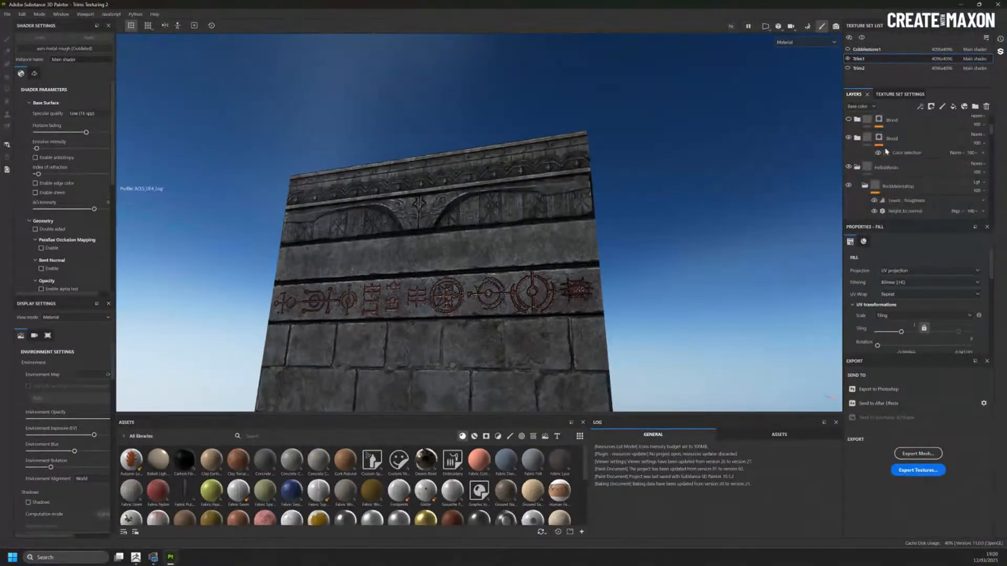
scroll(899, 139, "down", 5)
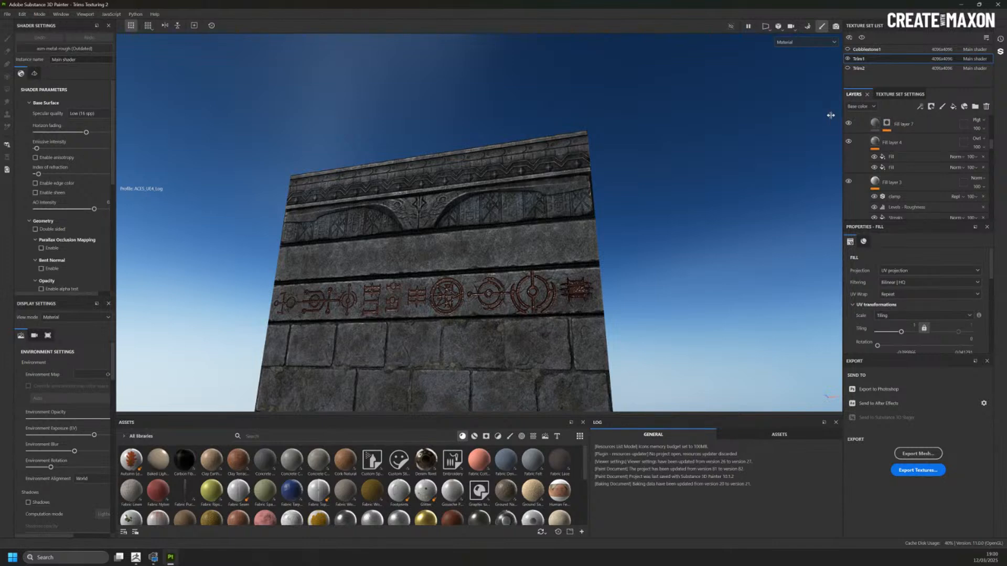
left_click_drag(843, 119, 639, 126)
scroll(724, 160, "down", 5)
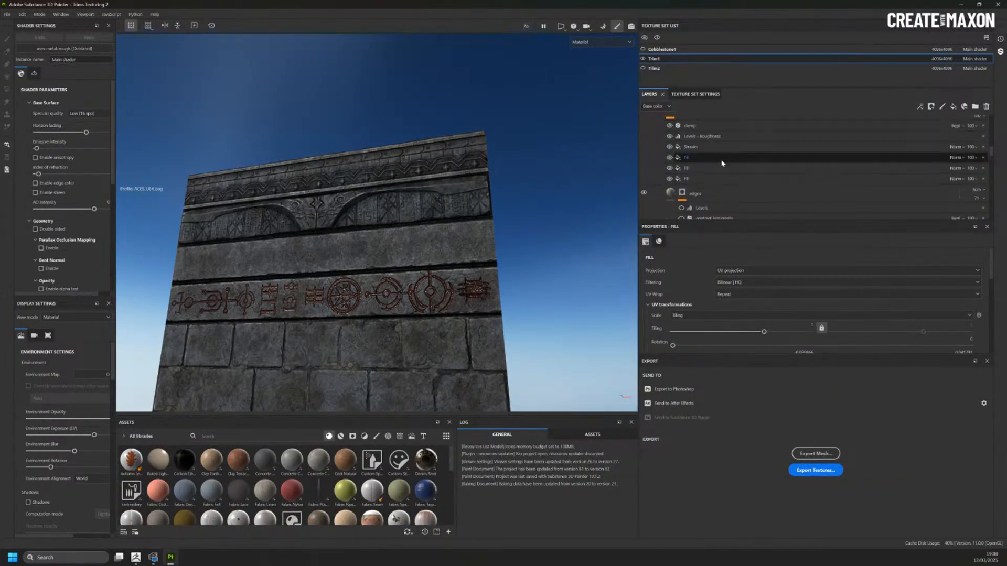
scroll(723, 163, "down", 6)
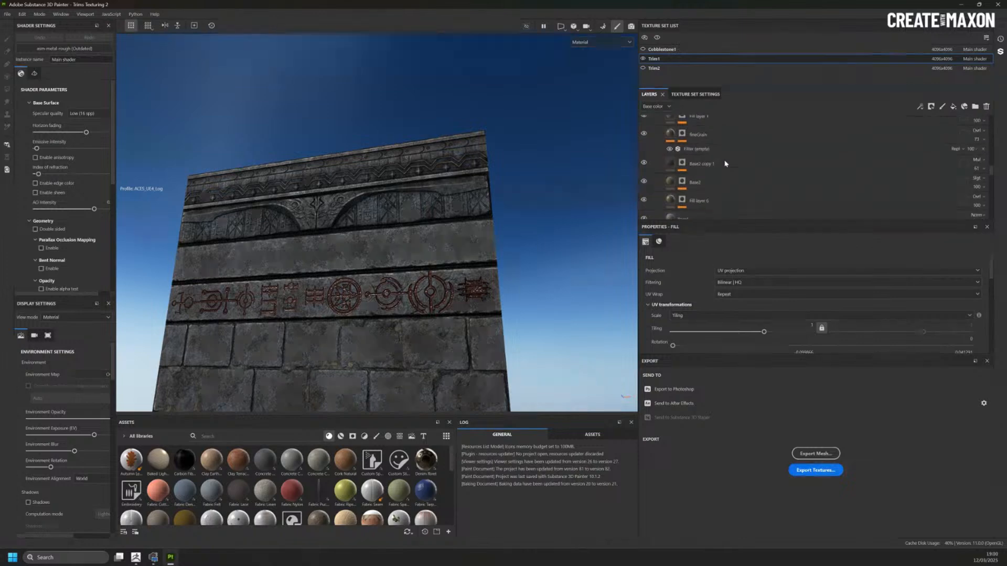
scroll(708, 161, "down", 3)
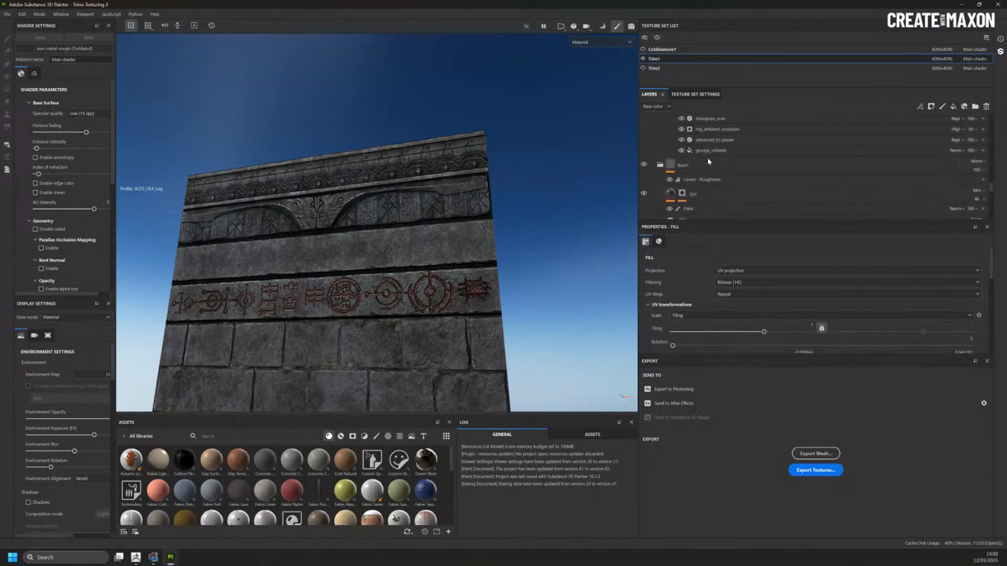
left_click(644, 165)
scroll(650, 168, "up", 5)
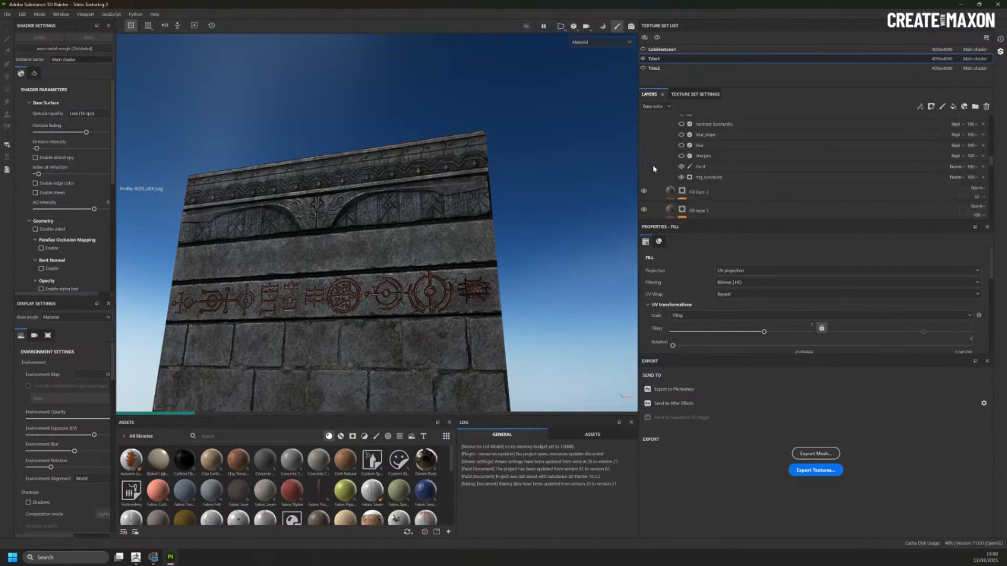
scroll(655, 158, "down", 5)
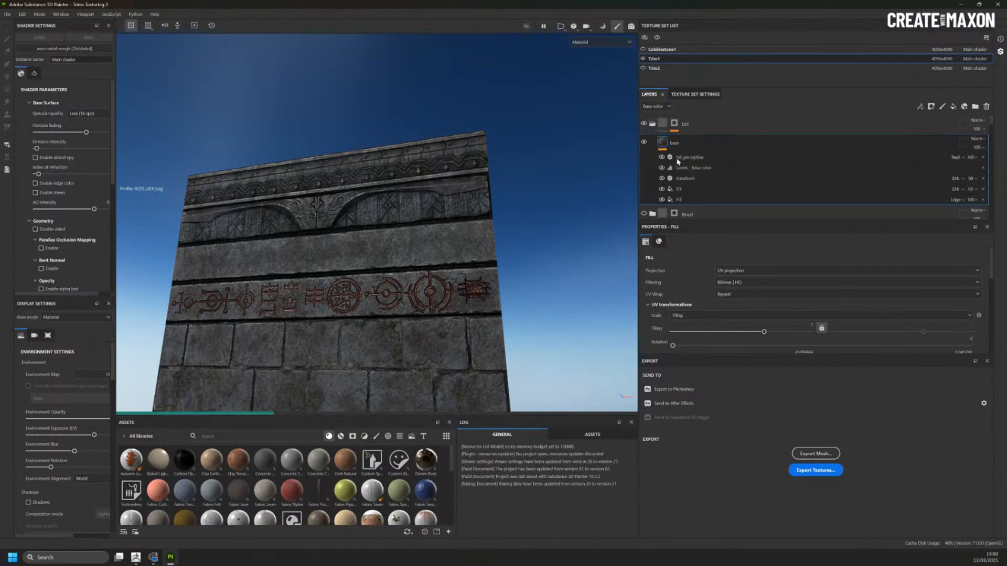
Step: Collapse the Dirt folder, open the visible Blood folder's color selection and view the ID map colors on the panel
left_click(651, 124)
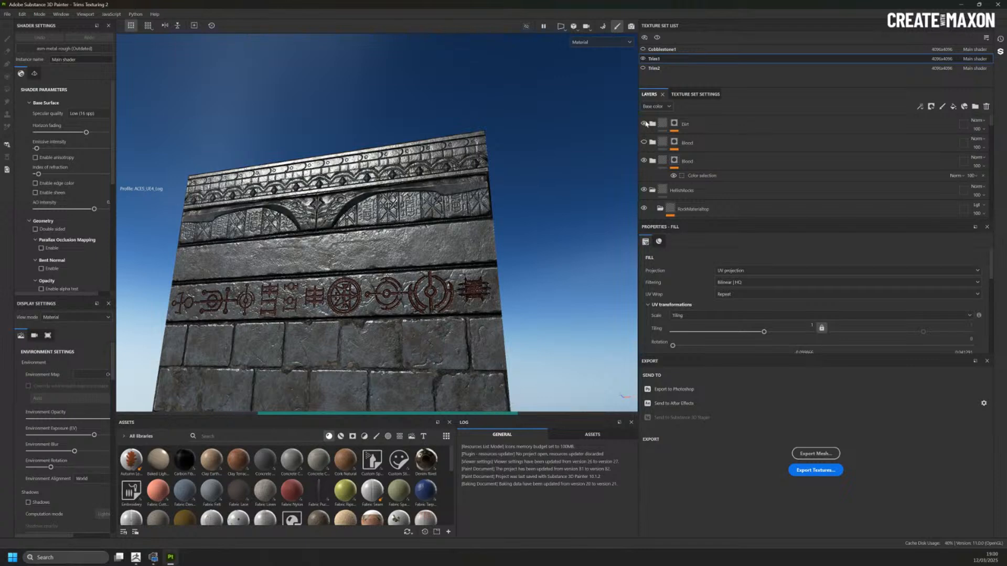
left_click(659, 163)
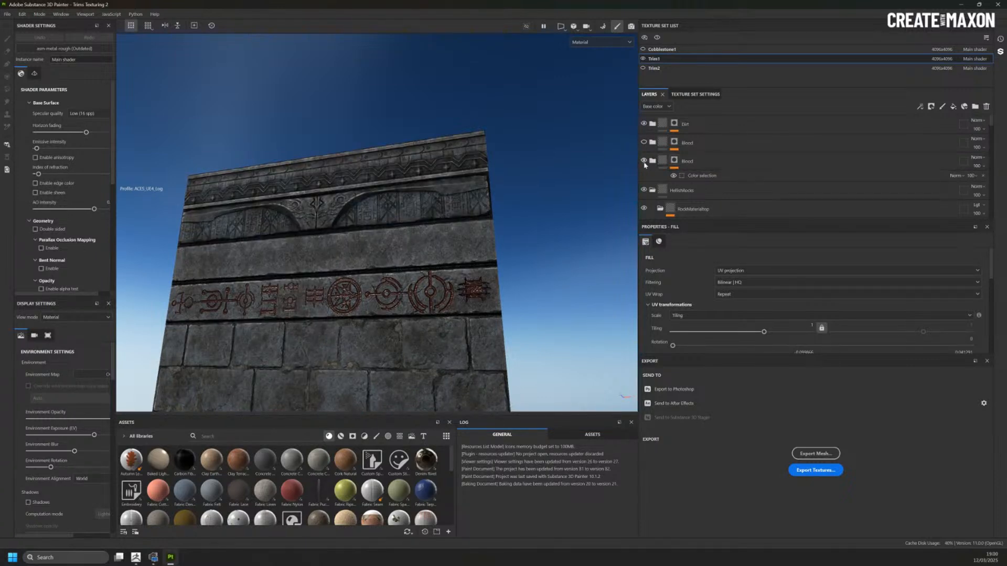
left_click(674, 161)
left_click(678, 173)
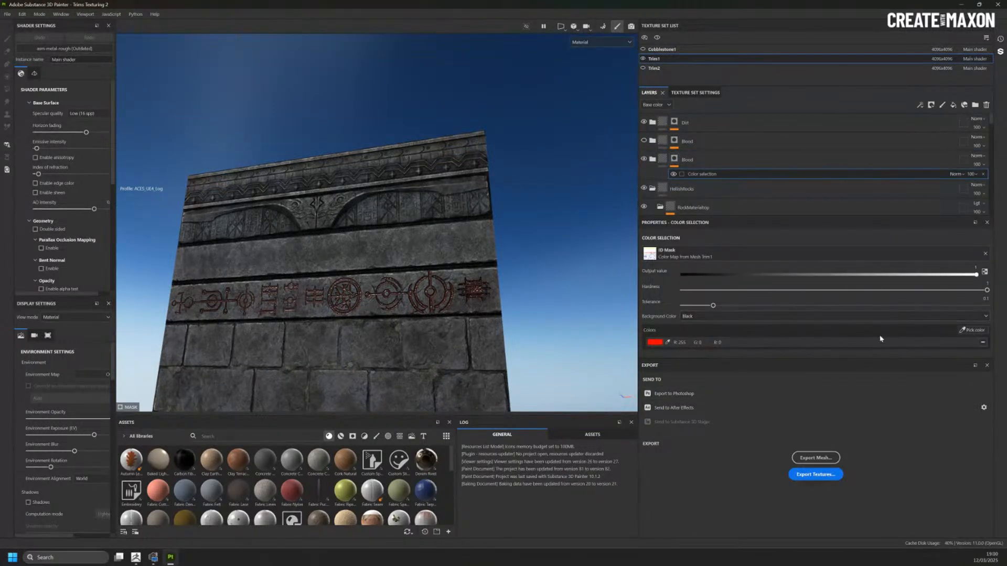
left_click(981, 330)
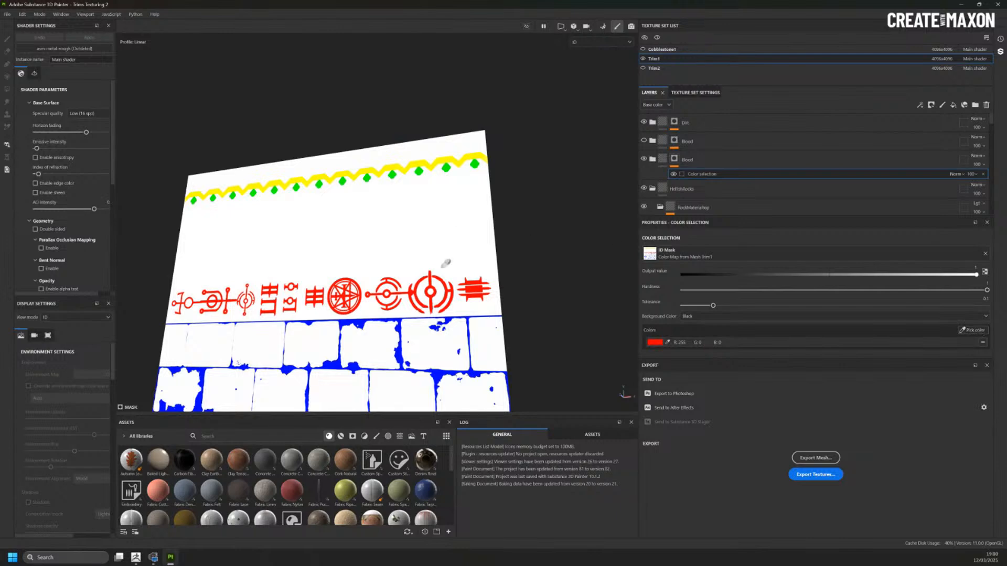
scroll(474, 278, "down", 3)
key("Escape")
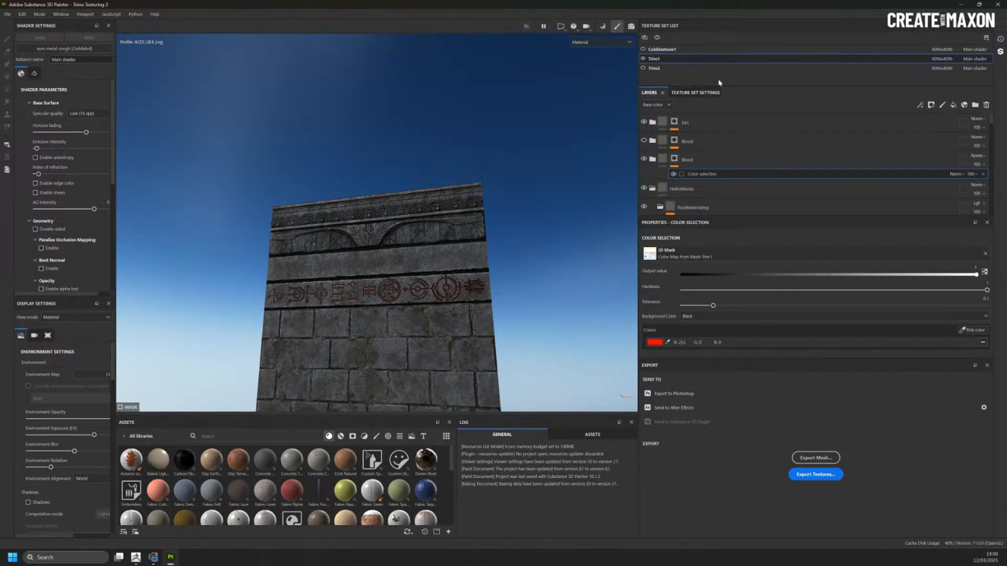
Step: Display Trim1's texture set settings with more room and enter mesh map baking mode
left_click(695, 92)
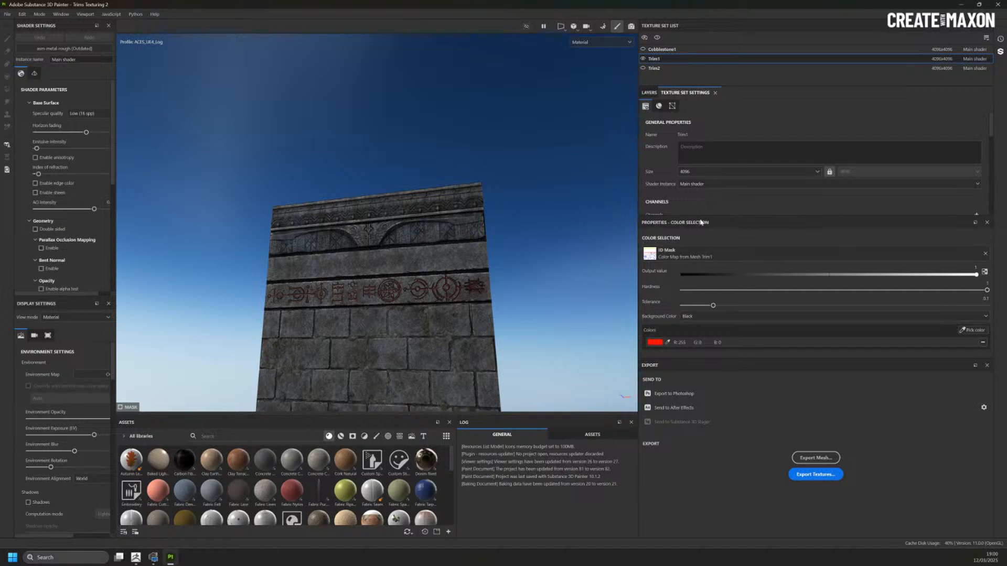
left_click_drag(703, 215, 725, 376)
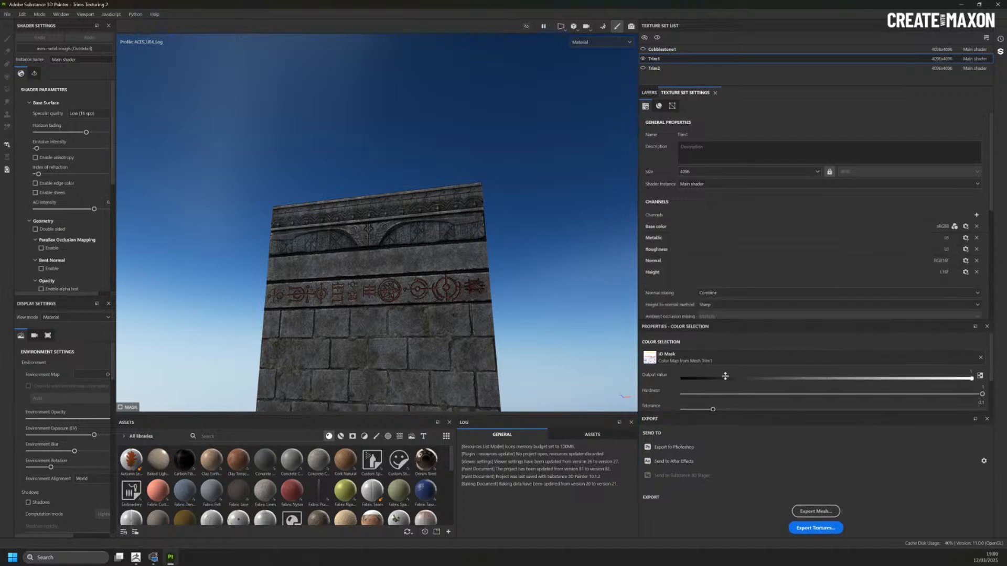
scroll(907, 230, "down", 3)
left_click(951, 217)
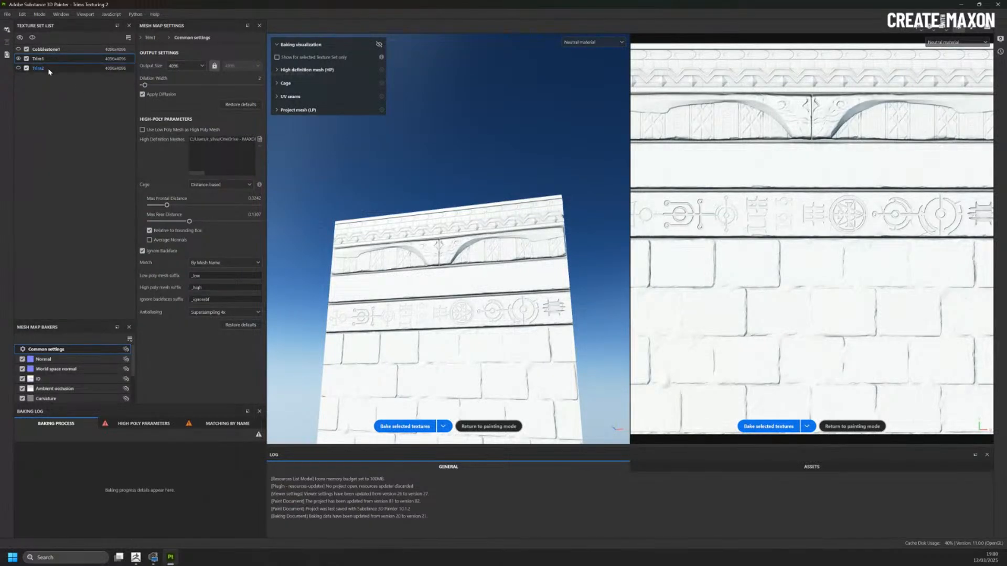
Step: Check the ID baker's color source options, keep Vertex Color and return to painting mode
left_click(59, 389)
scroll(75, 339, "down", 2)
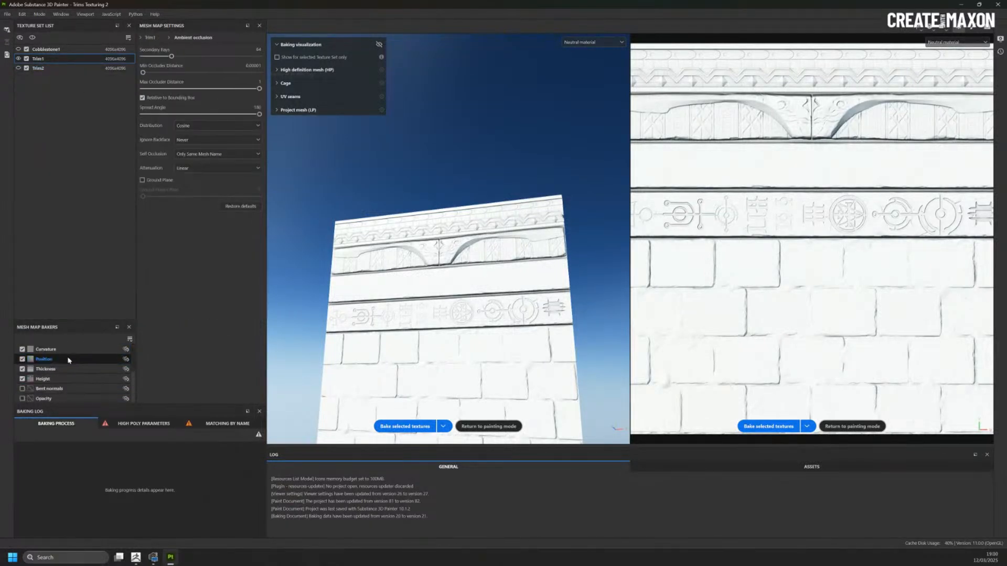
left_click(48, 360)
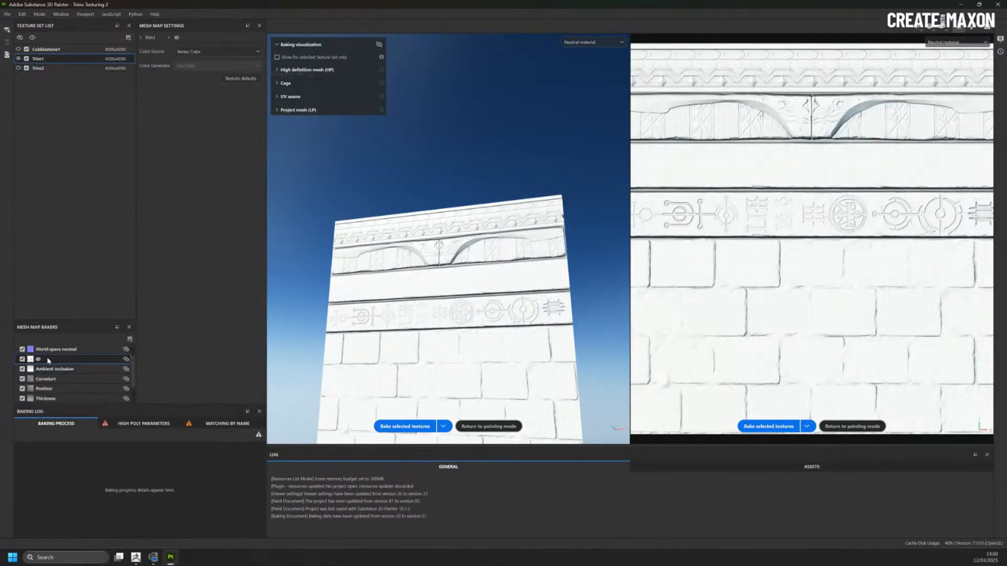
left_click(231, 52)
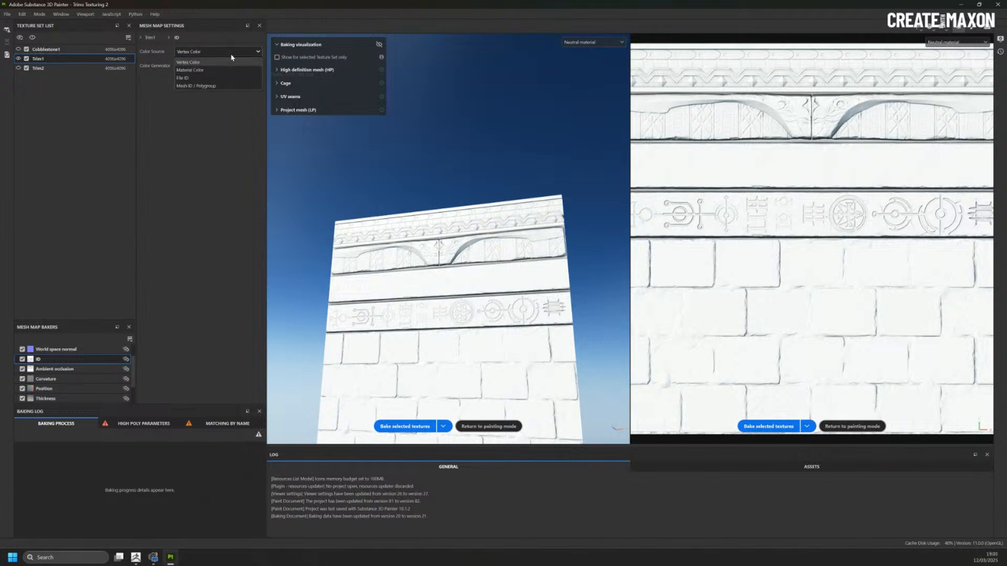
left_click(192, 64)
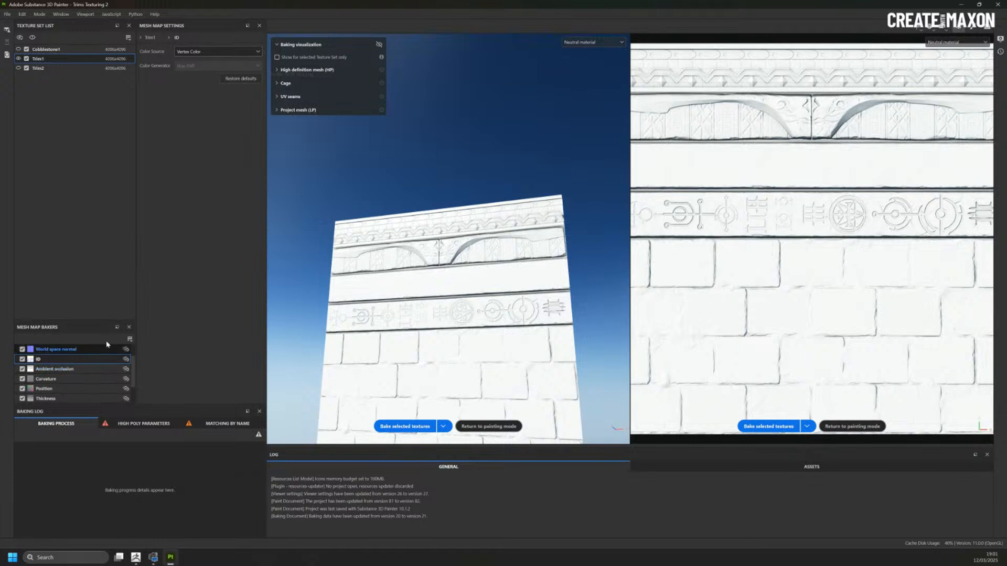
left_click(489, 426)
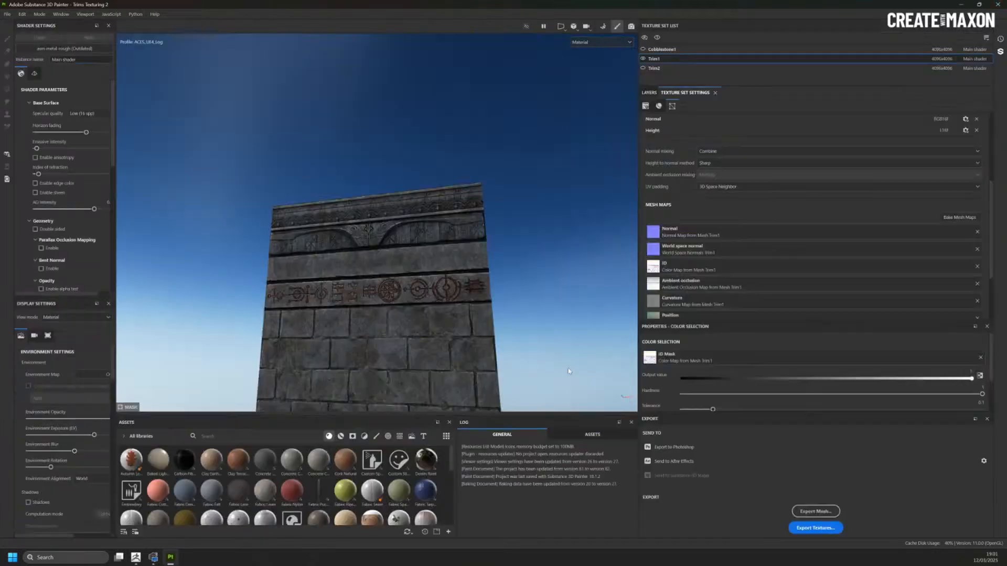
Step: Replace the visible Blood folder's mask with a new mask with color selection
left_click(650, 93)
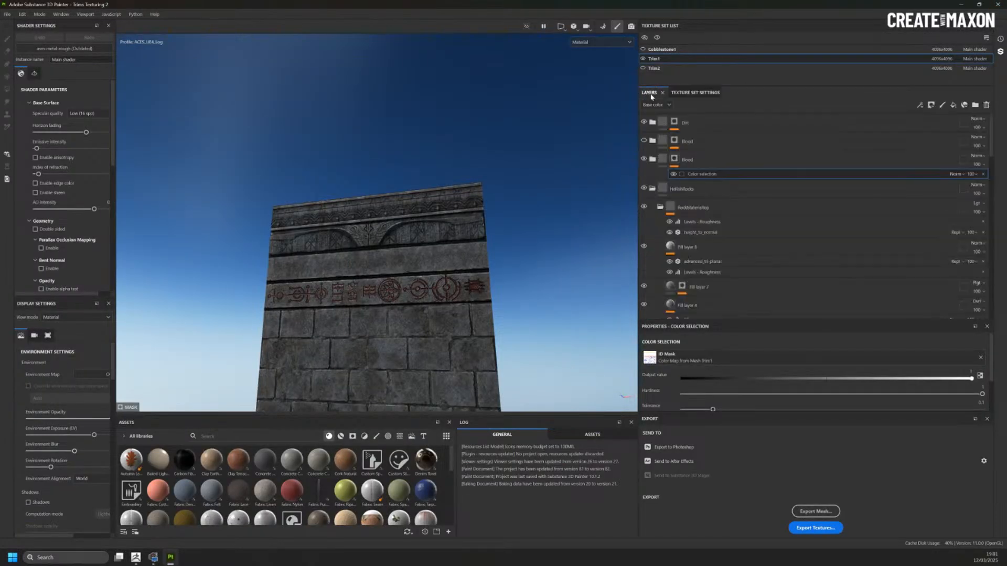
right_click(678, 162)
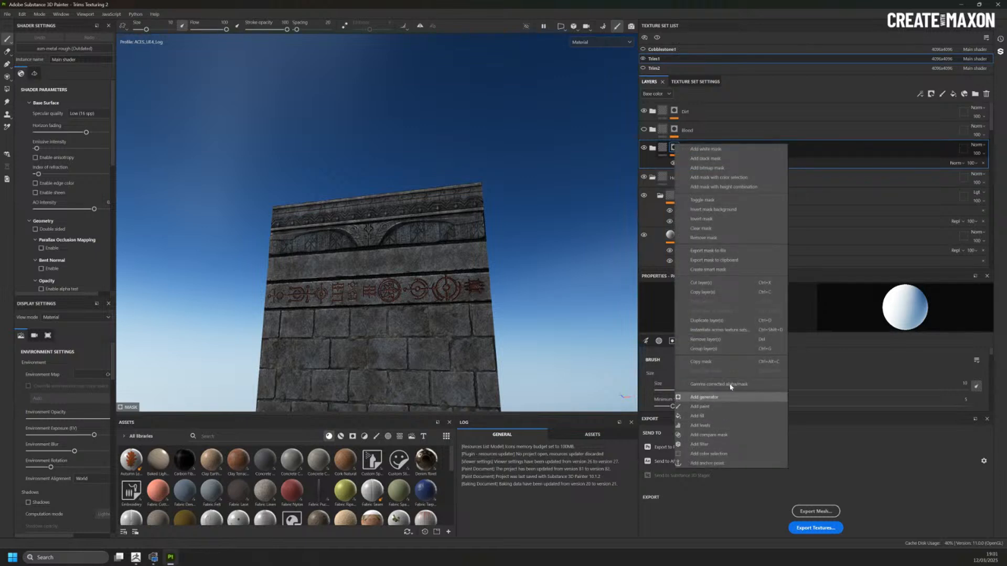
left_click(744, 178)
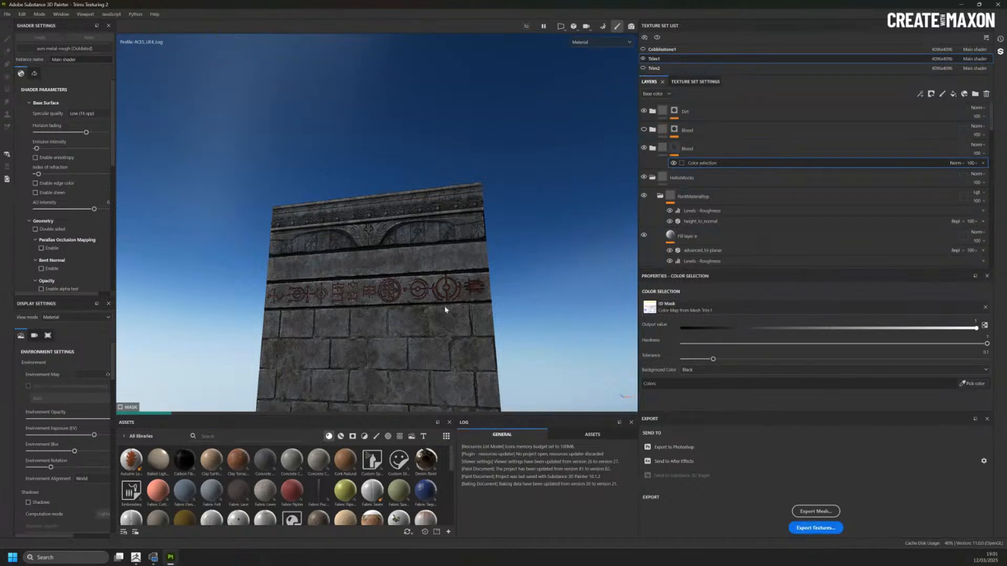
scroll(445, 306, "up", 5)
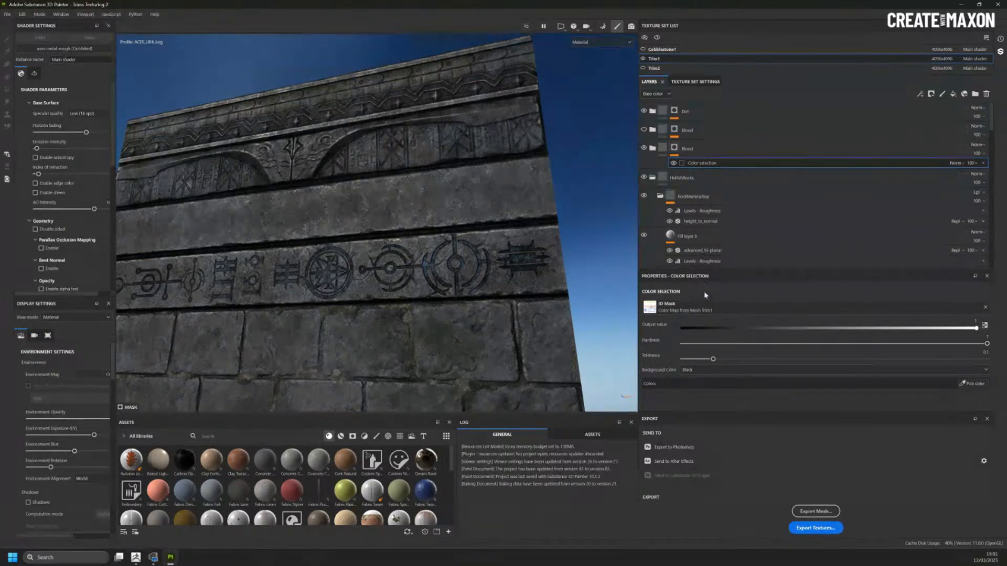
Step: Pick the red of the carved symbols from the ID map as the Blood mask's selected color
left_click_drag(677, 418, 685, 443)
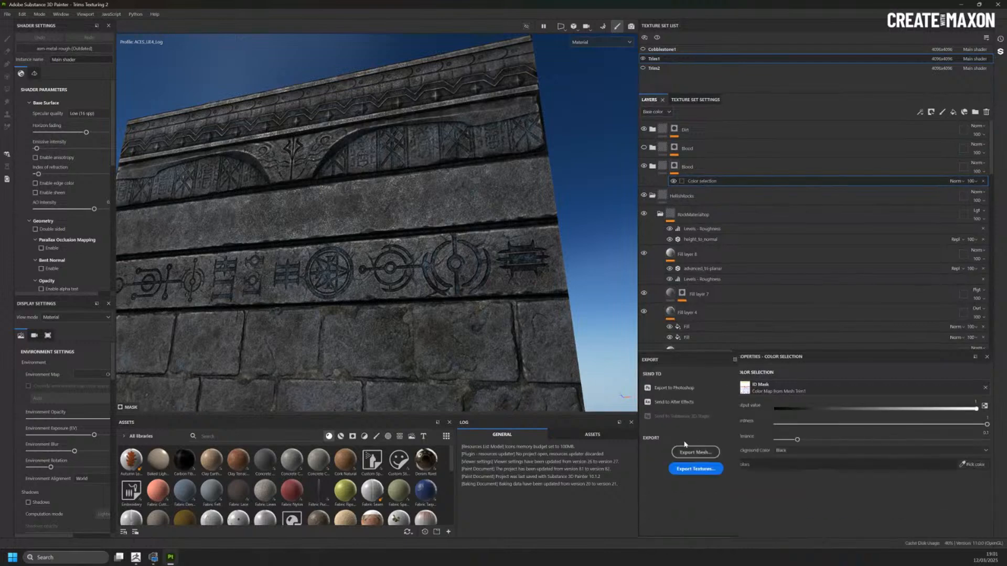
left_click(974, 465)
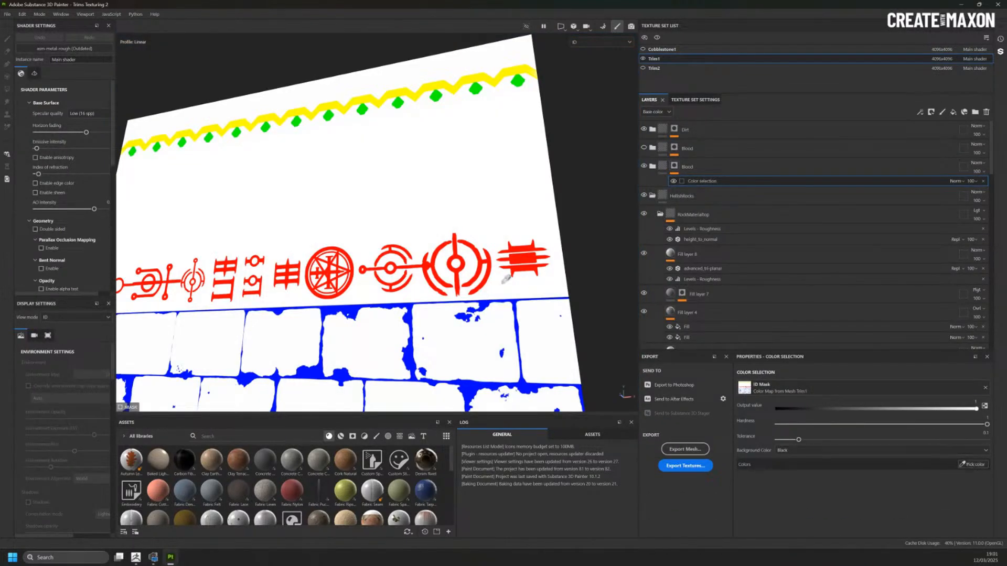
scroll(464, 253, "up", 5)
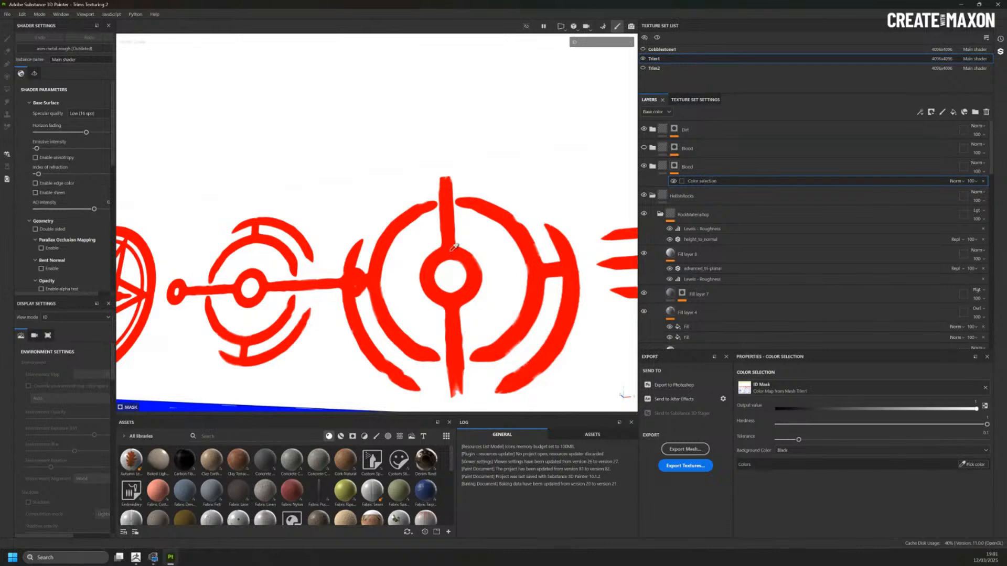
left_click(452, 248)
scroll(454, 257, "down", 5)
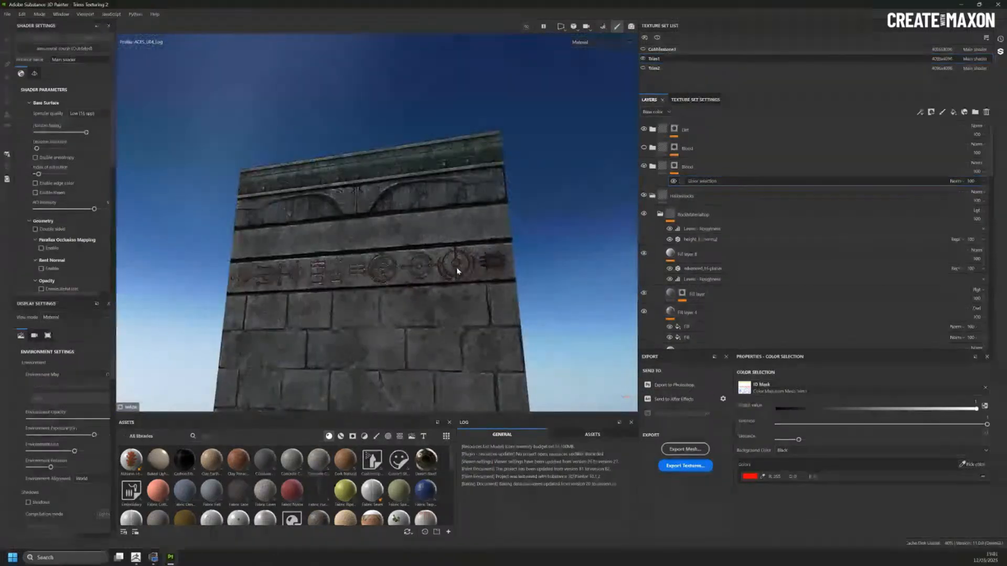
left_click_drag(457, 268, 507, 299, "alt")
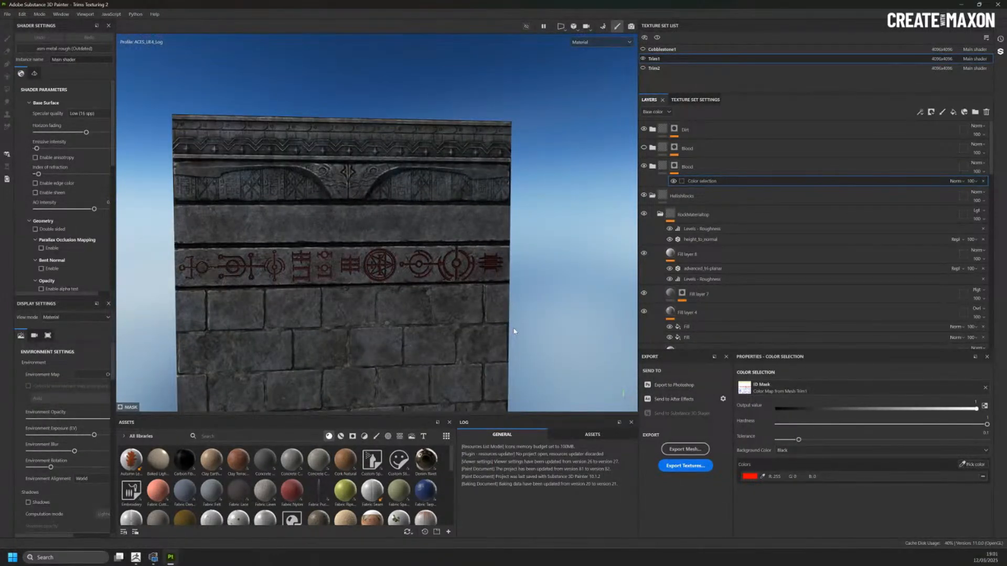
Step: Add the Bronze Corroded smart material directly above the hidden Blood folder in Trim1's layer stack
scroll(315, 158, "up", 6)
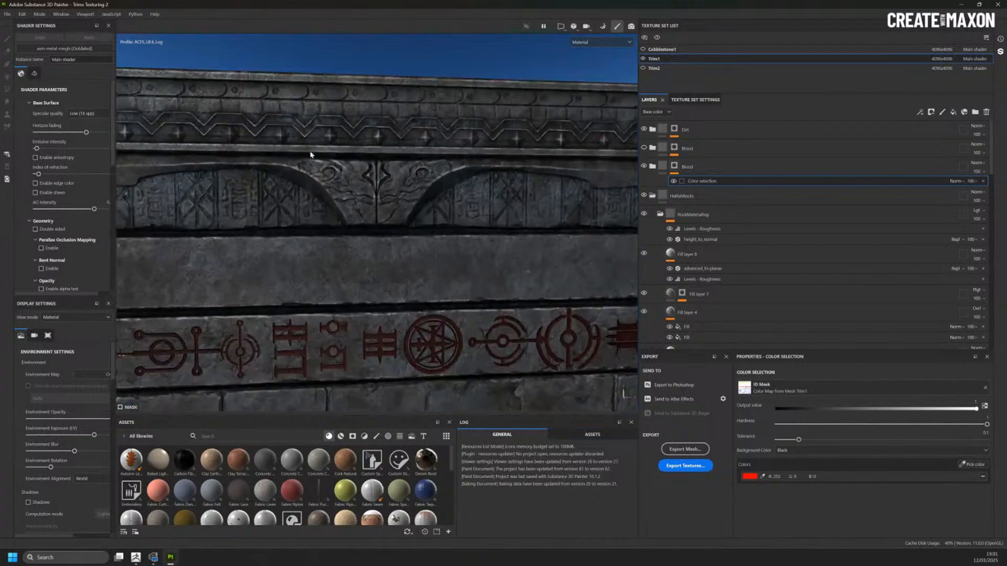
scroll(340, 121, "up", 1)
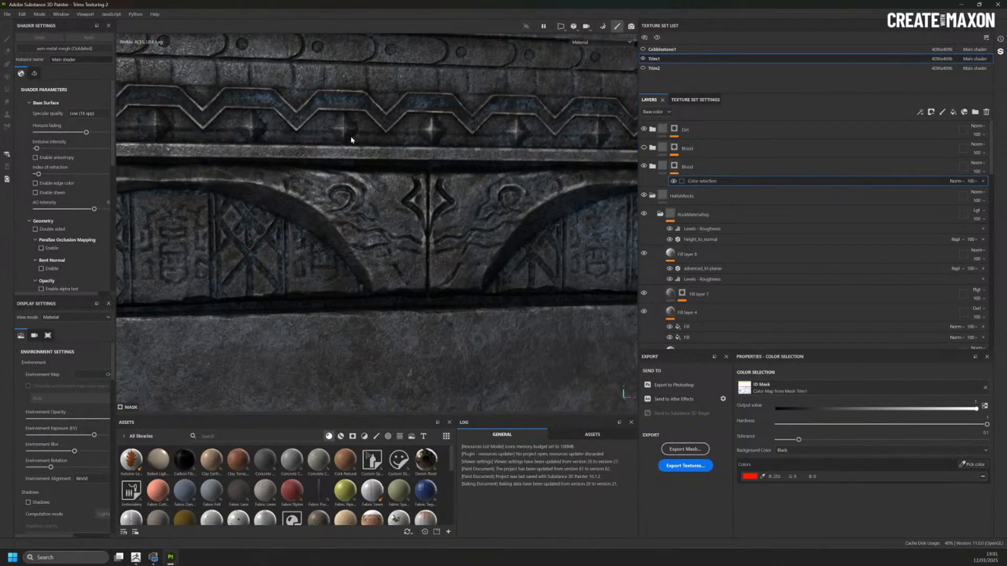
left_click(686, 149)
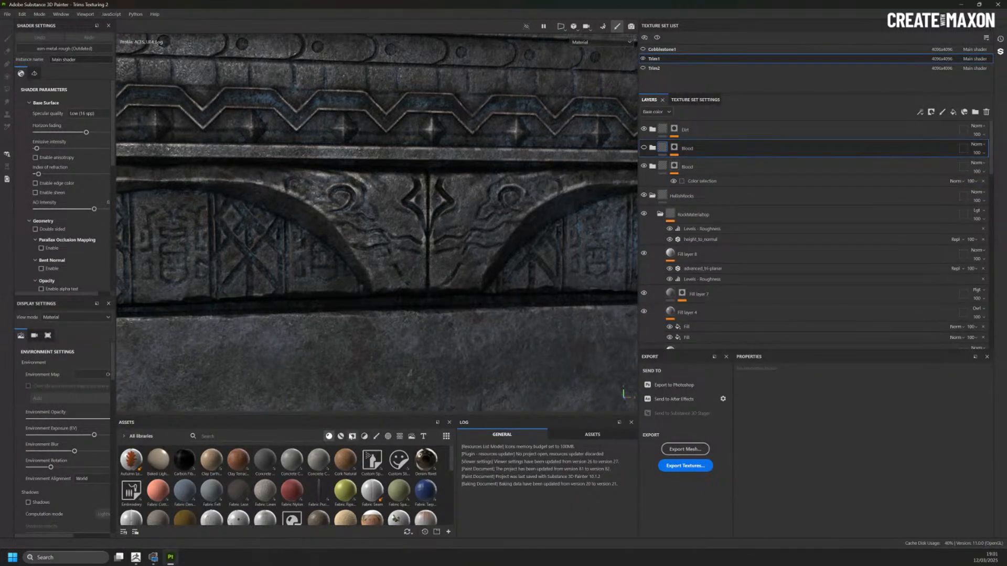
left_click(341, 435)
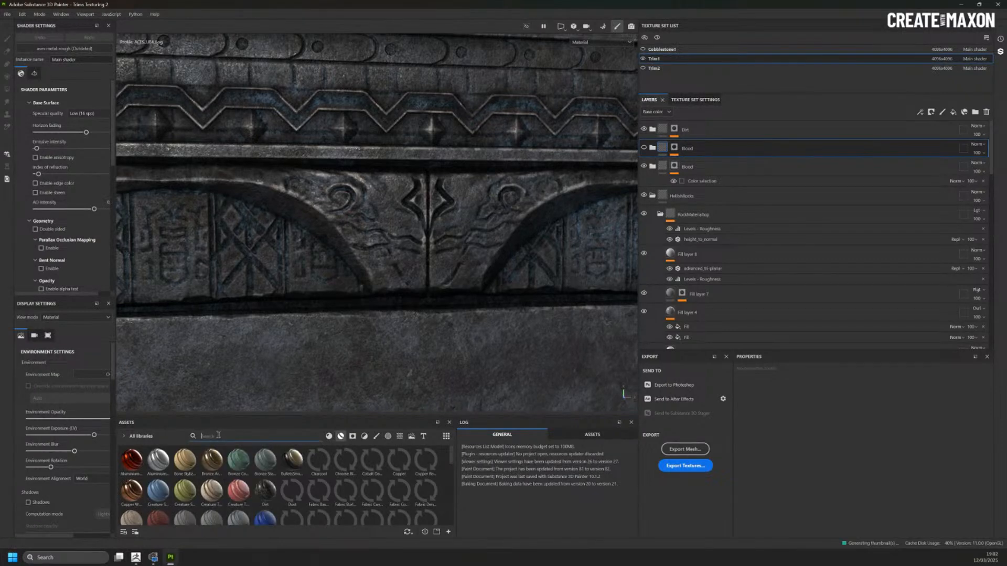
mouse_move(243, 461)
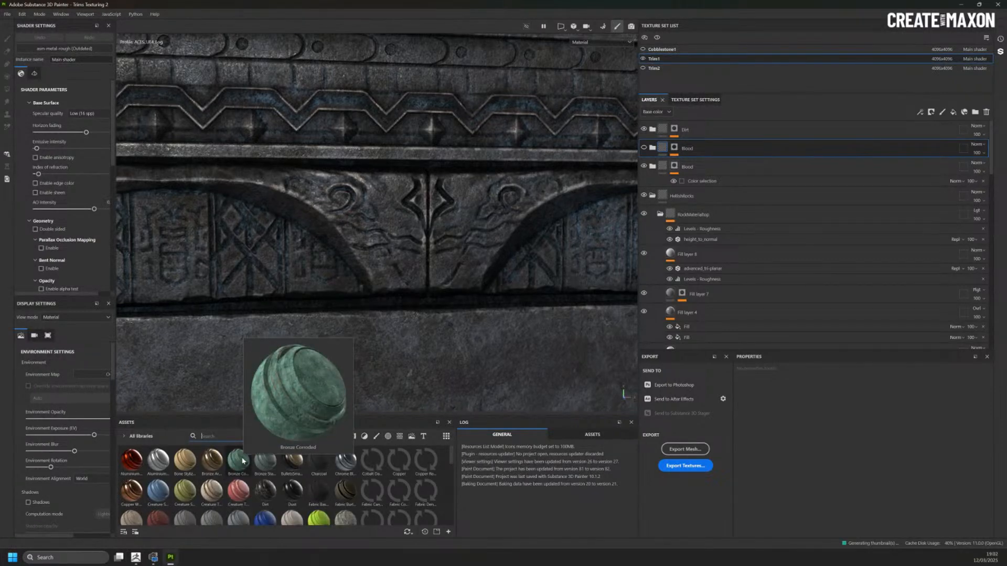
left_click_drag(243, 461, 716, 140)
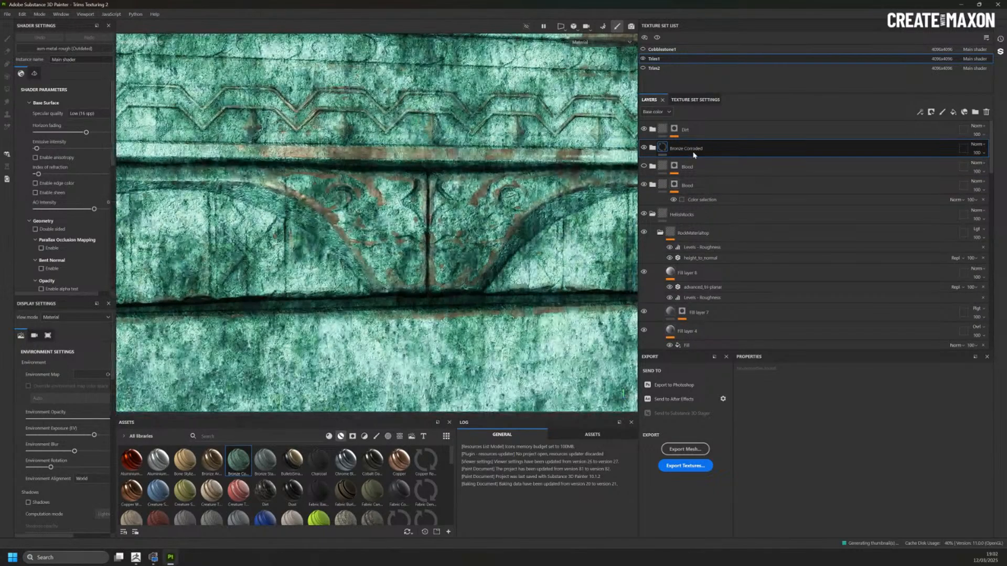
Step: Give the Bronze Corroded folder a mask with color selection
scroll(251, 218, "down", 3)
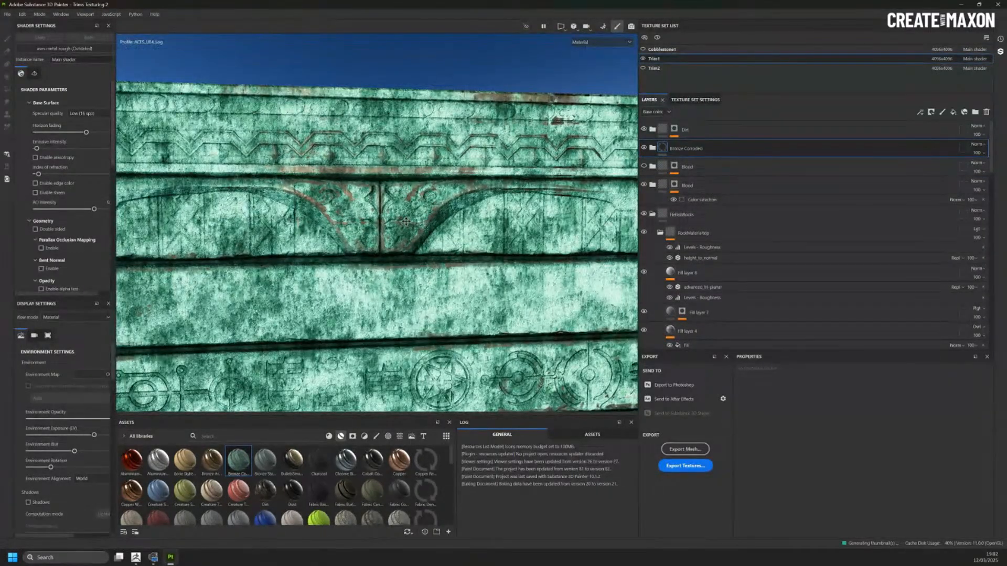
left_click_drag(405, 222, 377, 253, "alt")
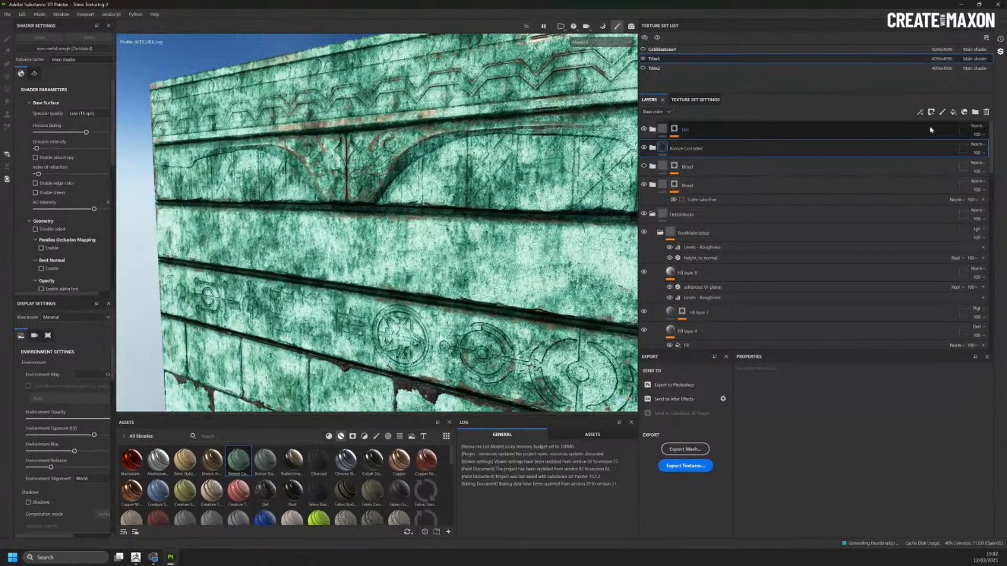
right_click(841, 152)
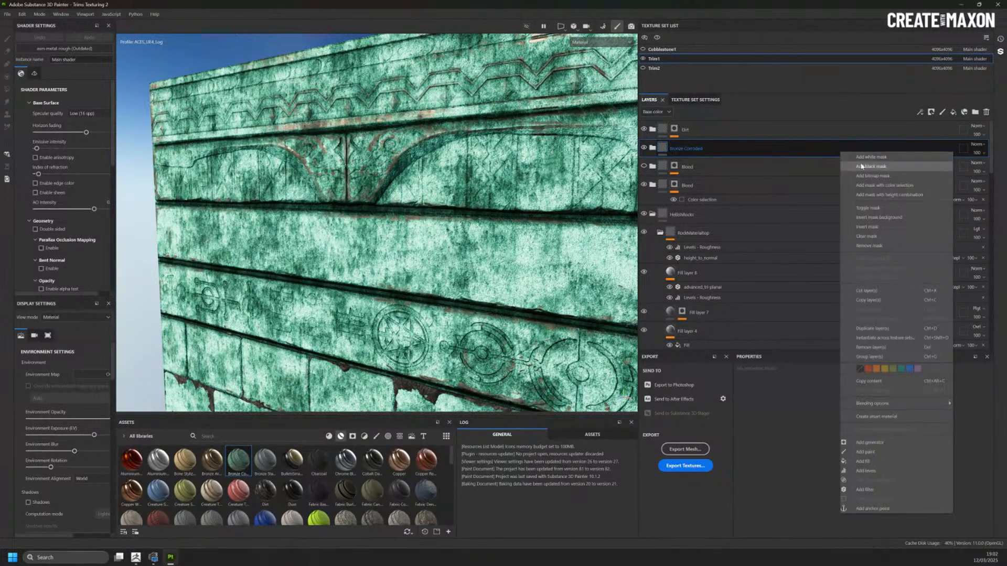
left_click(884, 185)
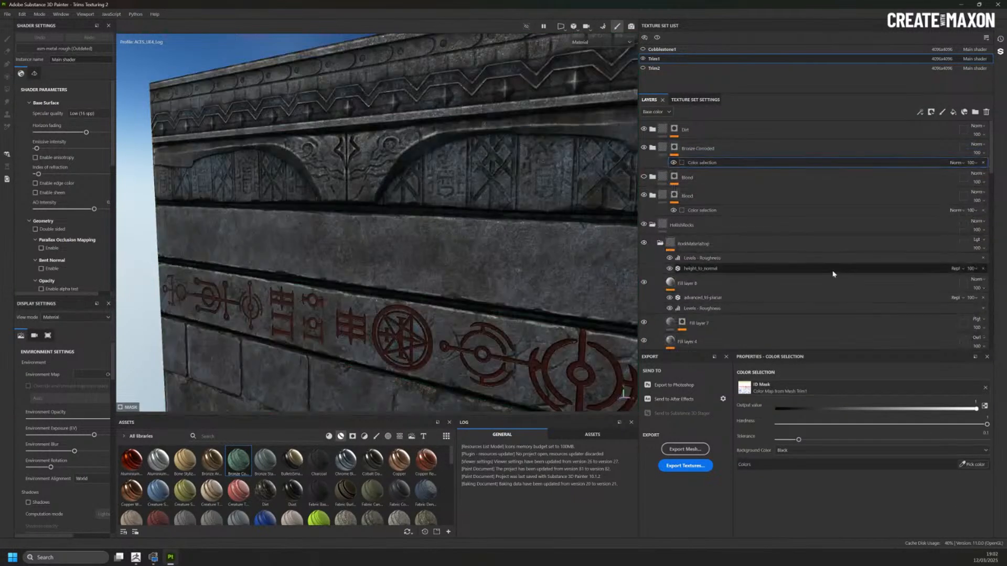
left_click(974, 464)
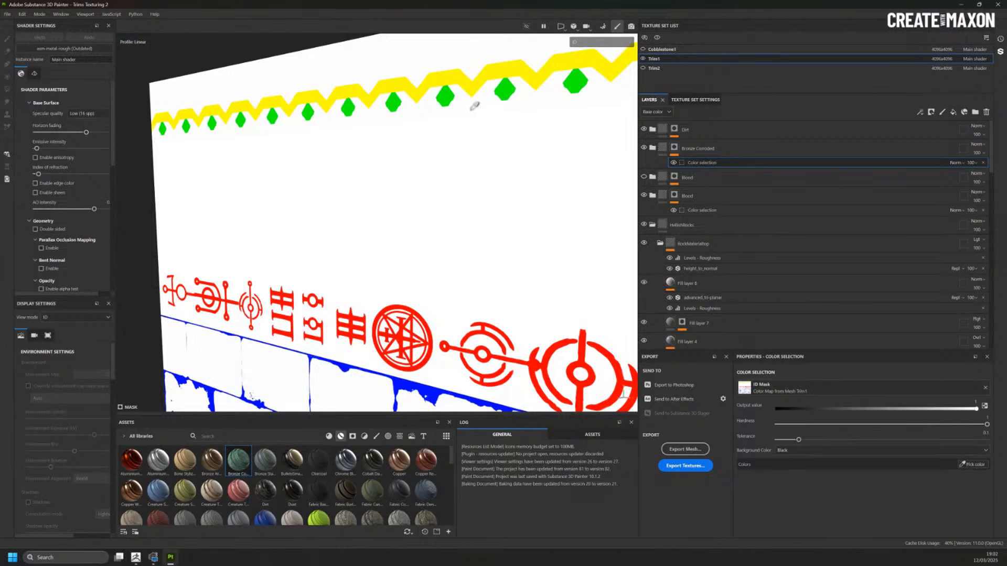
scroll(472, 101, "up", 3)
left_click(431, 222)
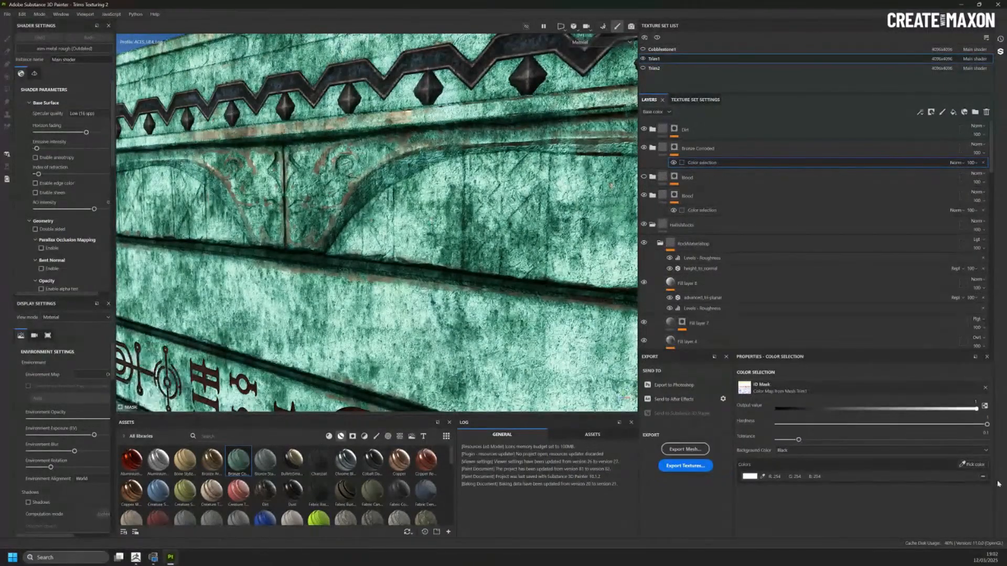
left_click(982, 477)
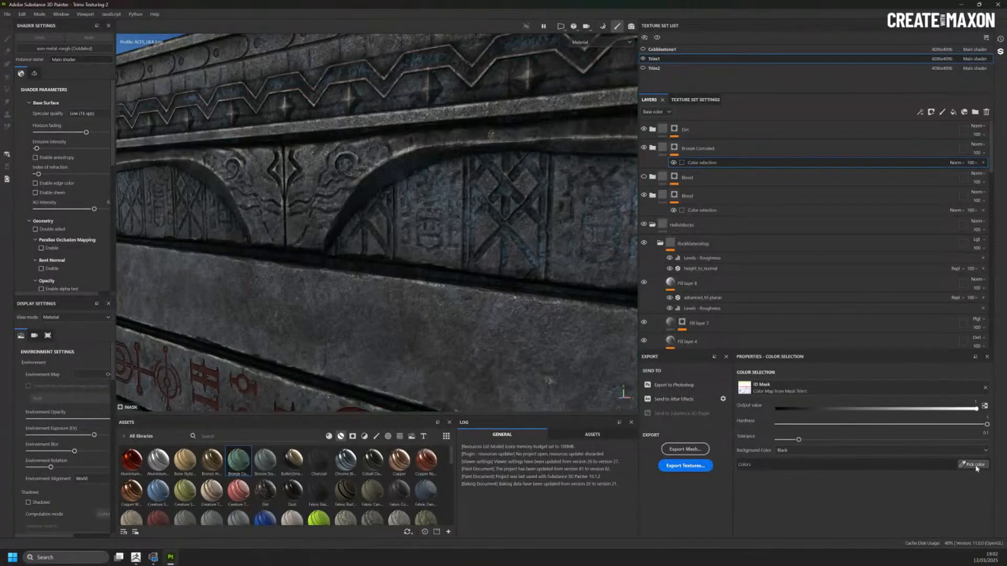
Step: Pick the green of the diamond studs from the ID map as the Bronze Corroded mask's selected color
left_click(974, 464)
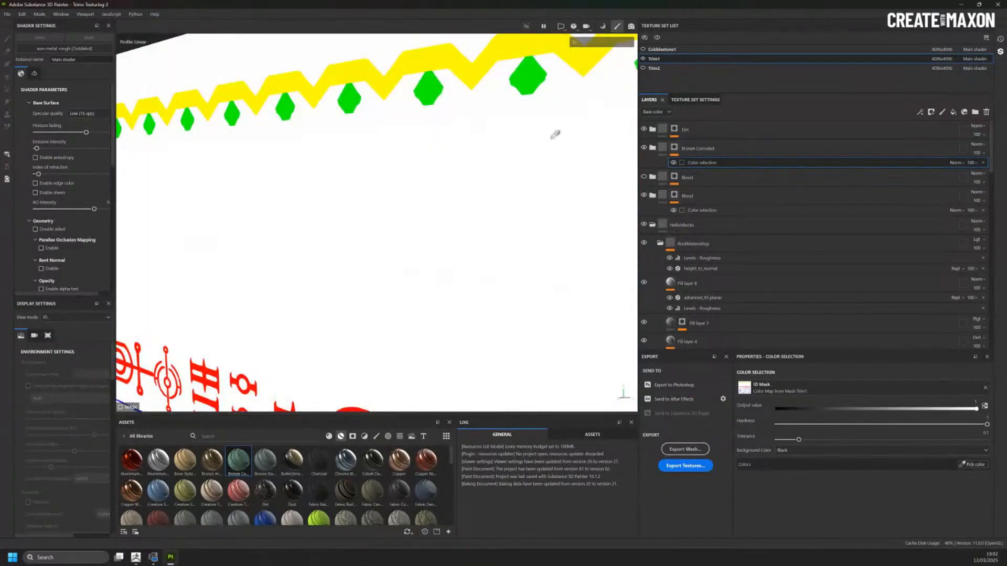
left_click(432, 95)
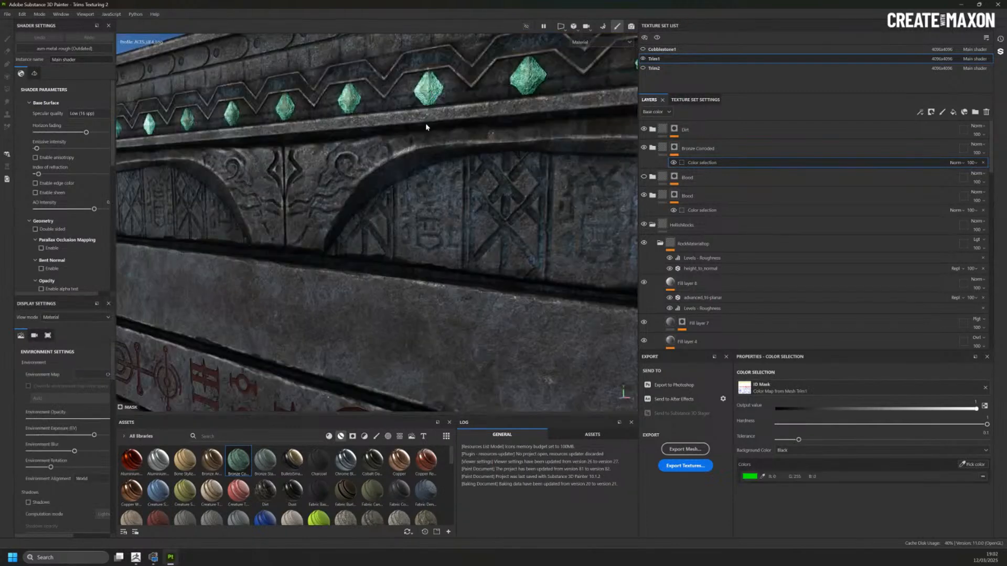
Step: Examine the corroded bronze on the diamond studs from different angles and up close
right_click_drag(426, 123, 374, 142, "alt")
left_click_drag(374, 141, 515, 168, "alt")
right_click_drag(515, 169, 262, 184, "alt")
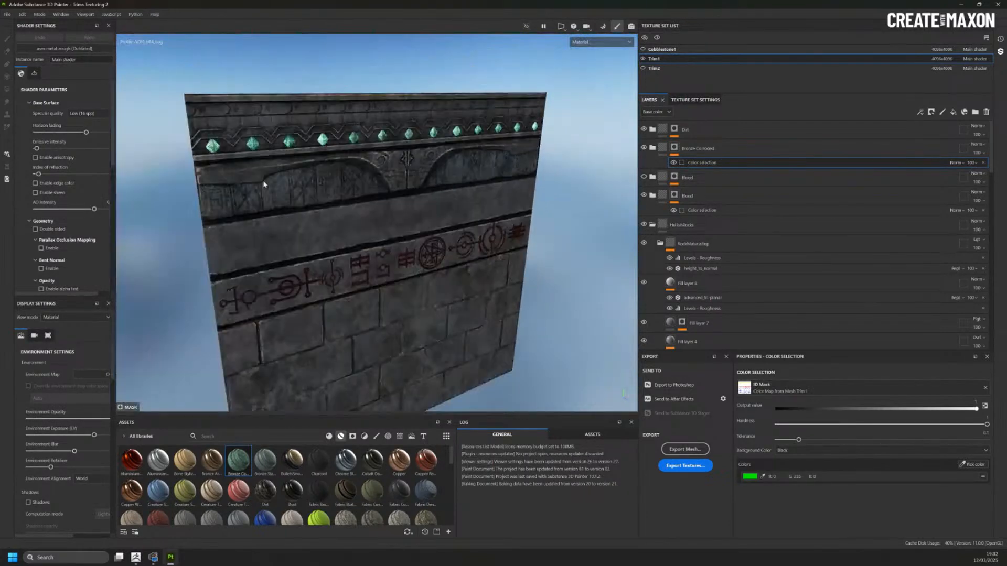
middle_click_drag(263, 184, 309, 203, "alt")
scroll(301, 153, "up", 4)
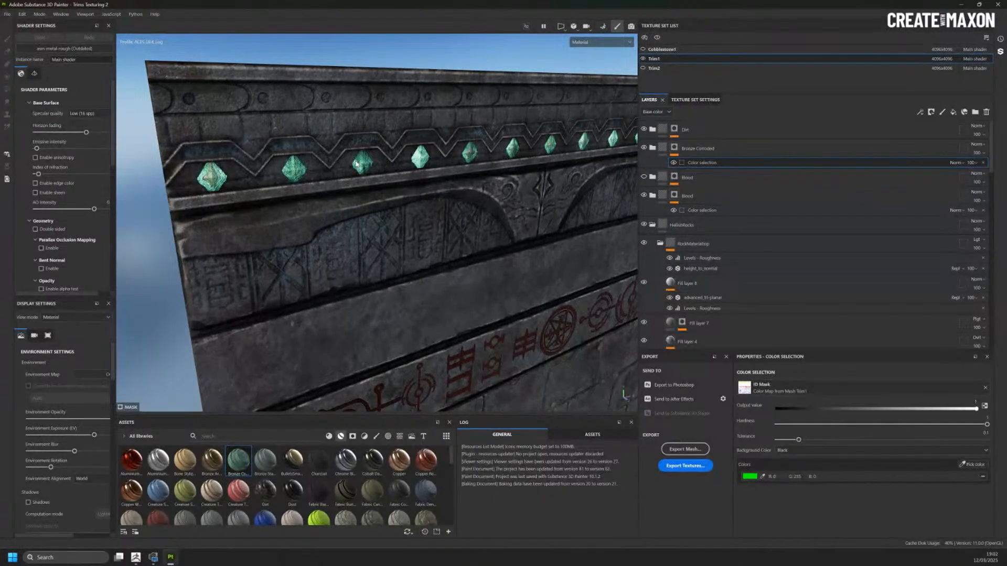
scroll(263, 189, "up", 5)
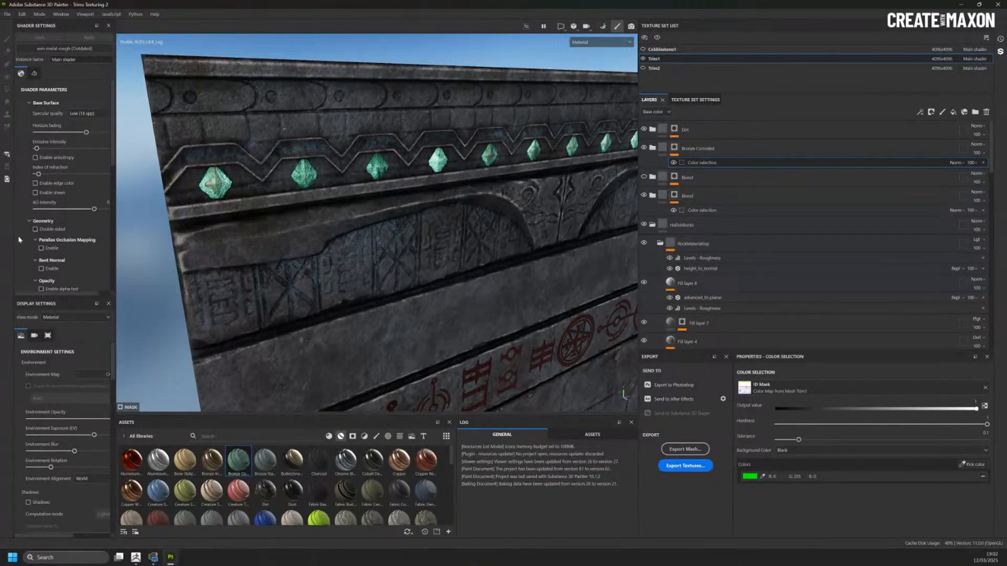
scroll(239, 188, "up", 4)
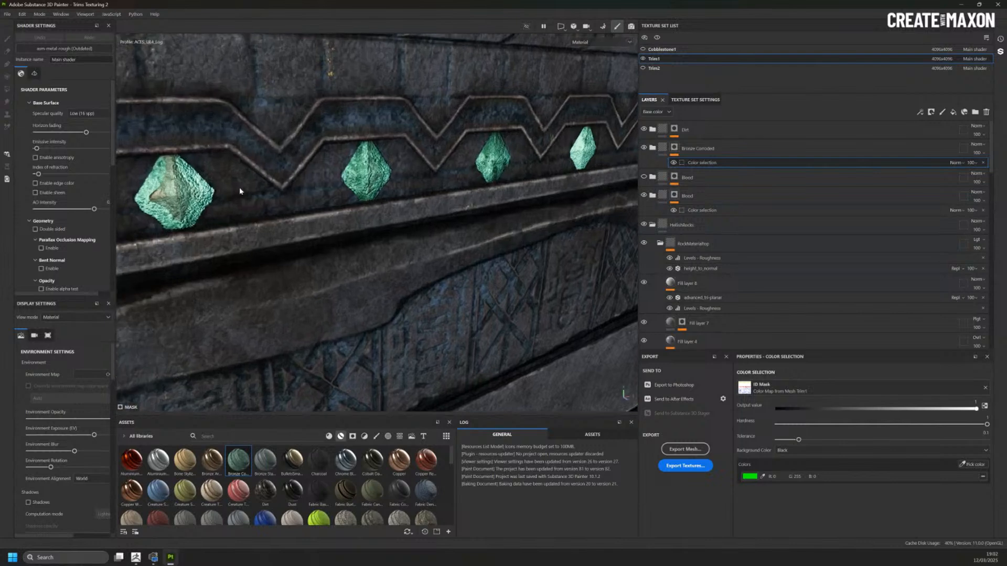
scroll(232, 186, "down", 5)
Step: Hide Bronze Corroded and add the Bronze Statue smart material above it, masked by color selection to the diamond studs' green
left_click_drag(682, 196, 672, 148)
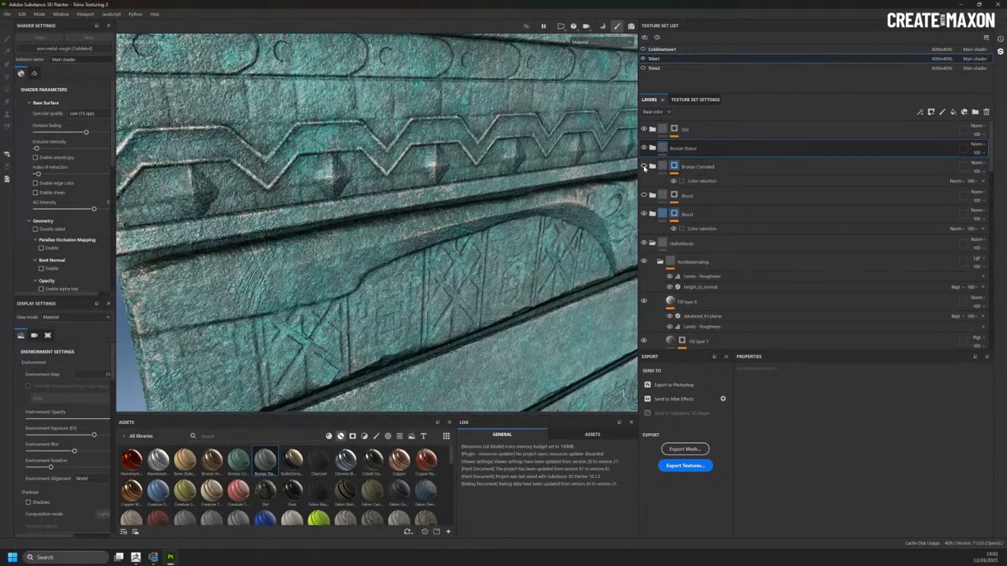
right_click(681, 150)
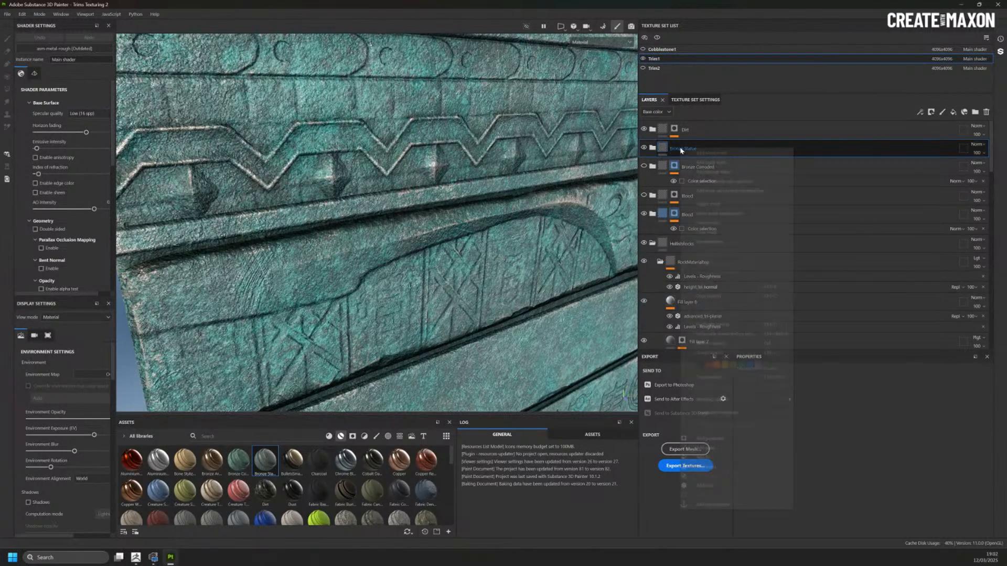
left_click(703, 181)
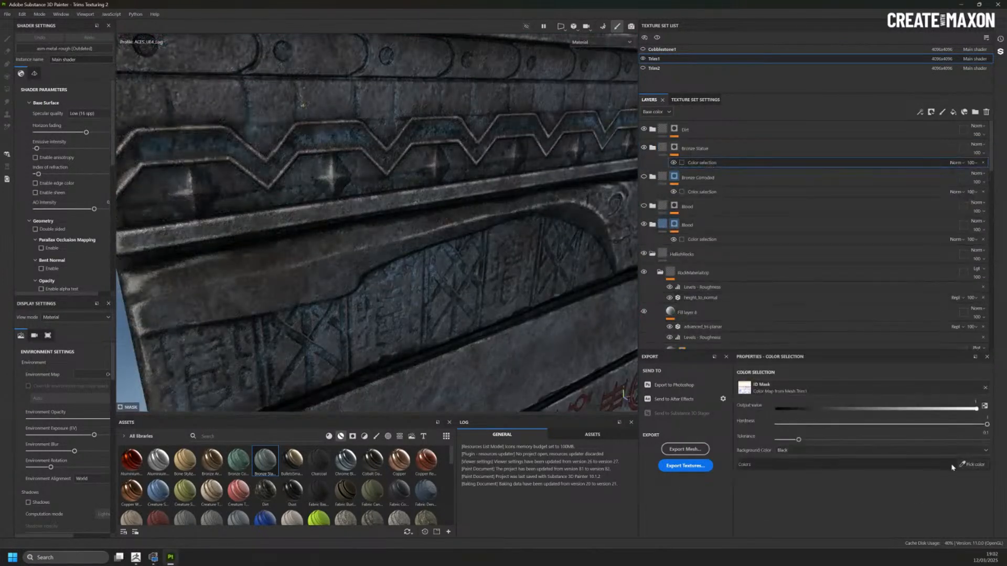
left_click(975, 465)
left_click(336, 178)
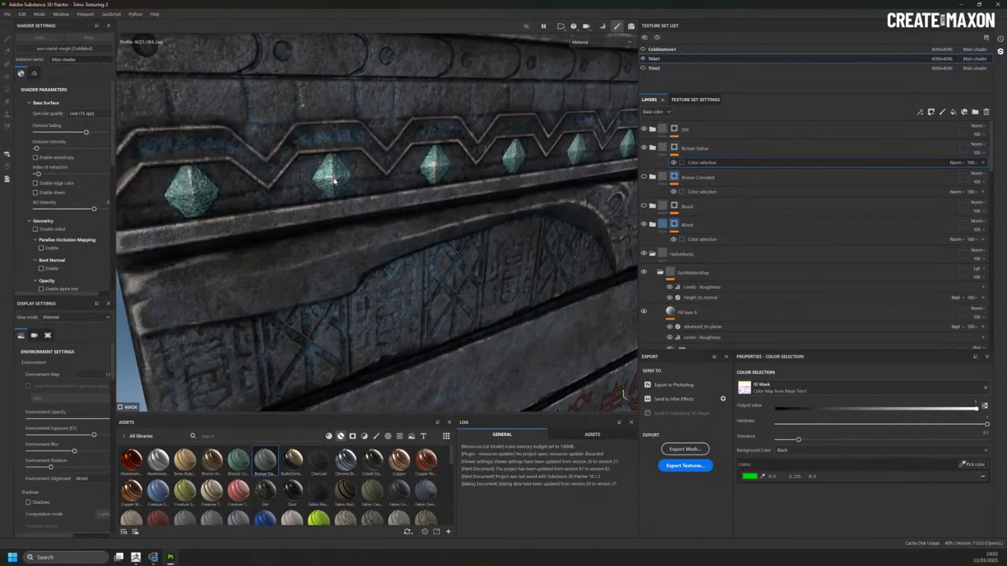
scroll(334, 181, "down", 3)
left_click_drag(388, 212, 360, 150, "alt")
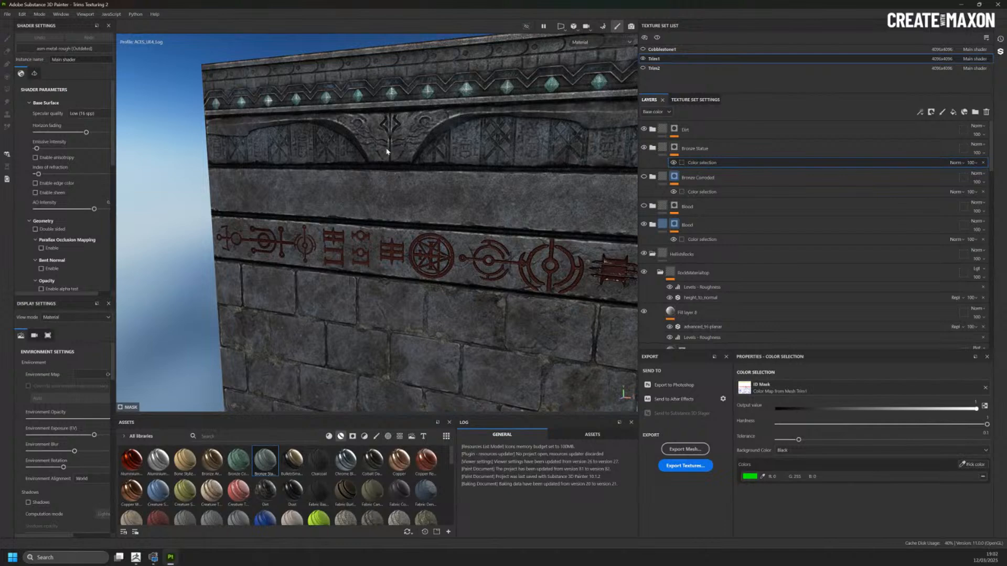
left_click_drag(385, 150, 566, 212, "alt")
scroll(566, 213, "down", 5)
middle_click_drag(567, 213, 405, 234, "alt")
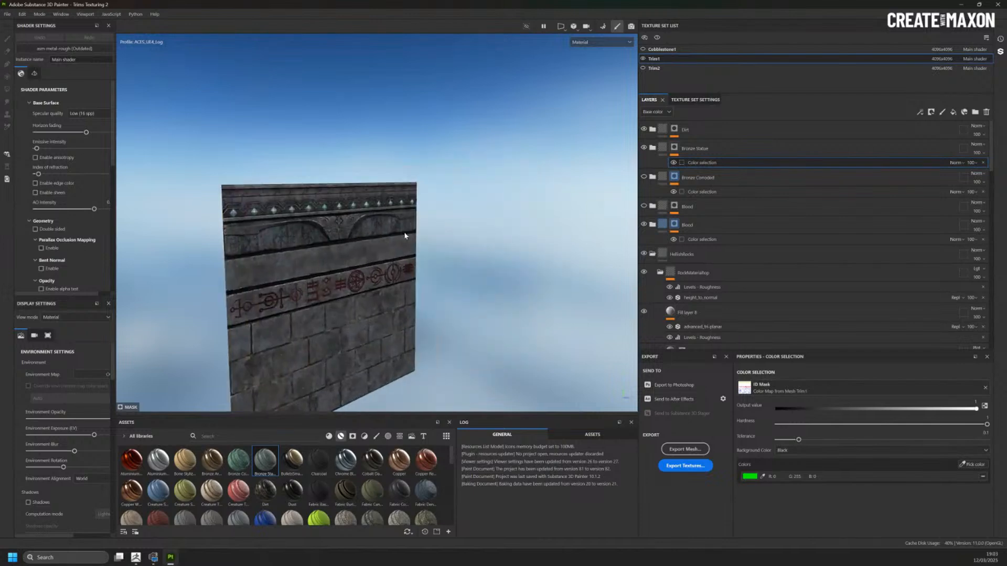
Step: Add the Bronze Armor smart material above Bronze Statue, masked by color selection to the zigzag band's yellow from the ID map
scroll(351, 247, "up", 3)
left_click_drag(212, 460, 726, 137)
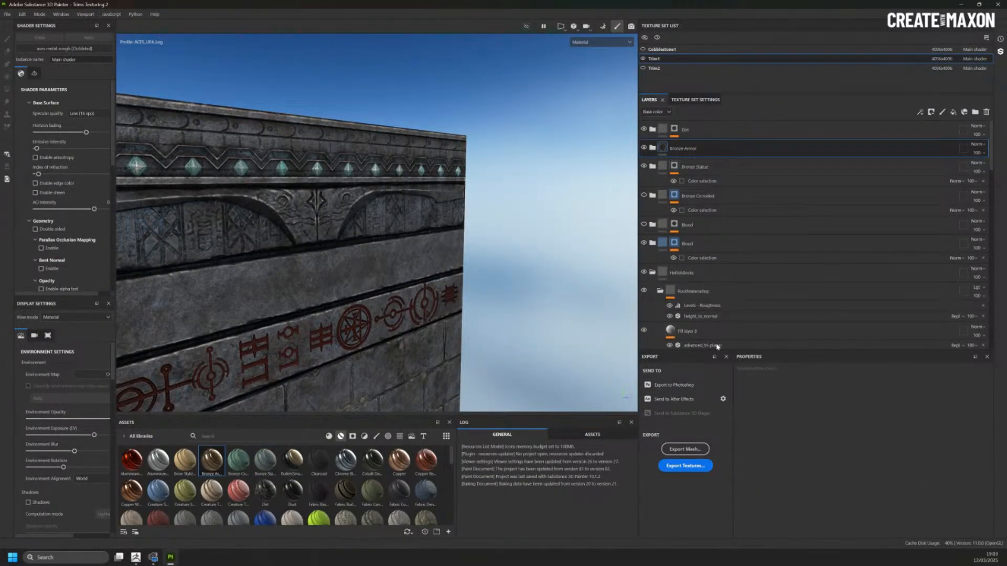
right_click(816, 147)
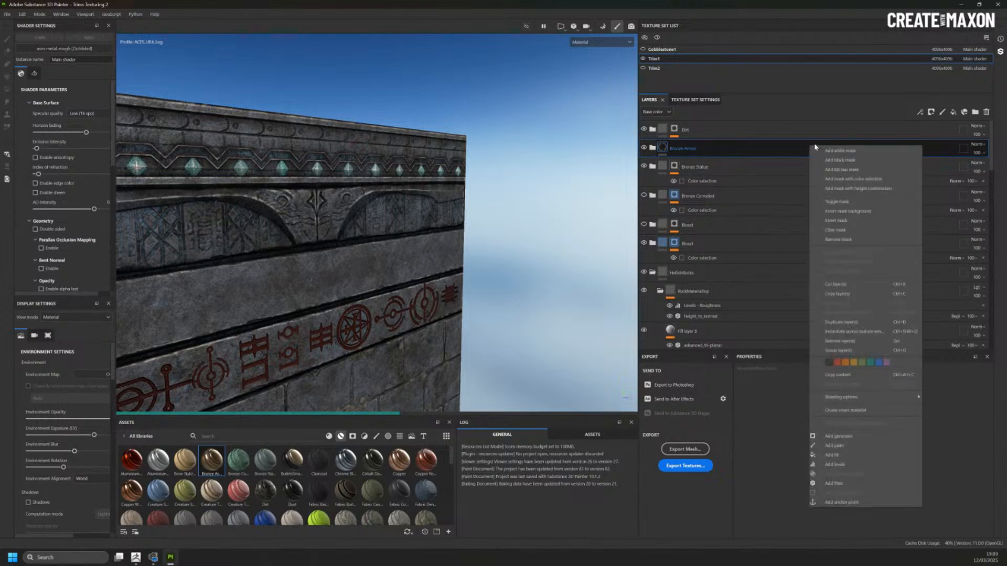
left_click(839, 179)
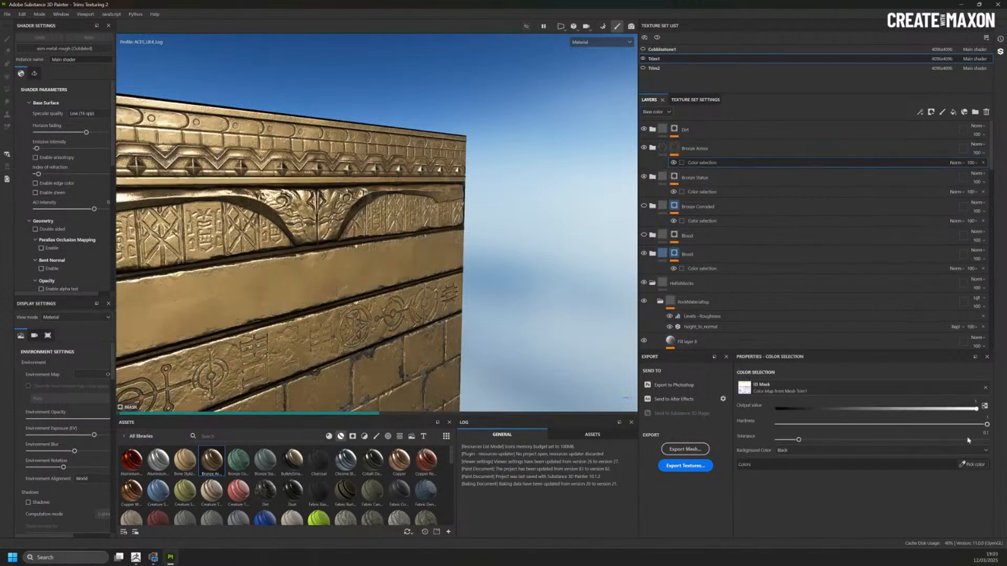
left_click(977, 465)
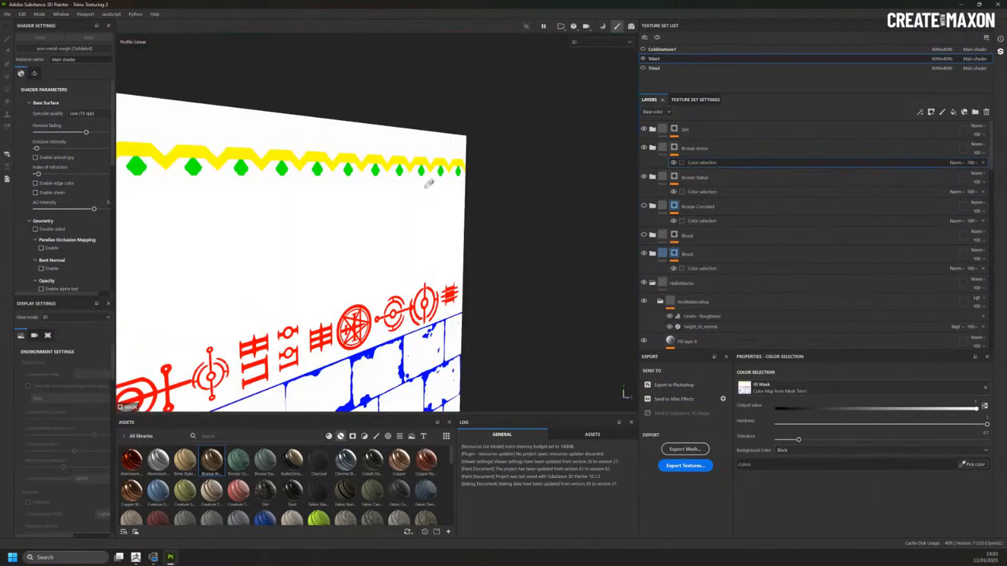
left_click(287, 156)
Step: Examine the bronze materials on the zigzag band and diamond studs along the trim
scroll(312, 170, "down", 3)
mouse_move(475, 211)
left_mouse_down("alt")
mouse_move(299, 211)
mouse_move(475, 209)
left_mouse_up("alt")
scroll(301, 171, "up", 4)
middle_click_drag(279, 171, 391, 233, "alt")
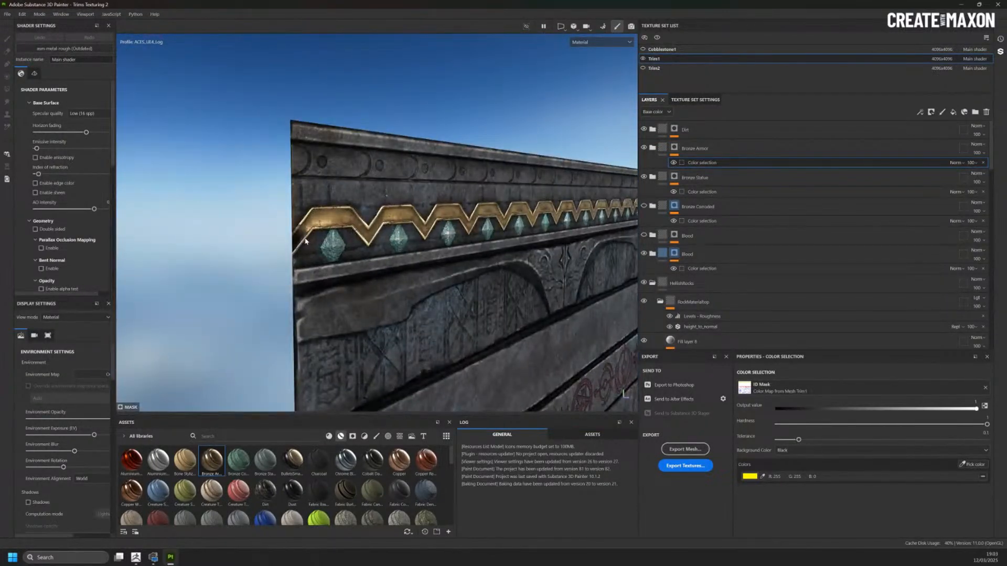
left_click_drag(298, 240, 236, 227, "alt")
middle_click_drag(236, 226, 19, 223, "alt")
scroll(281, 241, "down", 3)
middle_click_drag(346, 239, 255, 245, "alt")
left_click_drag(462, 242, 404, 261, "alt")
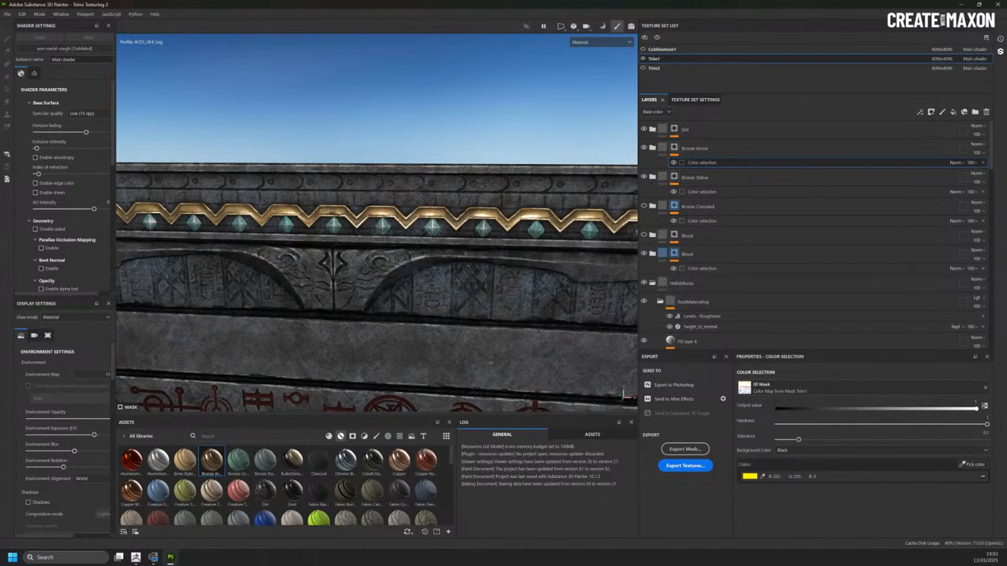
Step: Switch to ZBrush and make the carved arch band the active subtool, framing the upper trim closely
left_click(136, 558)
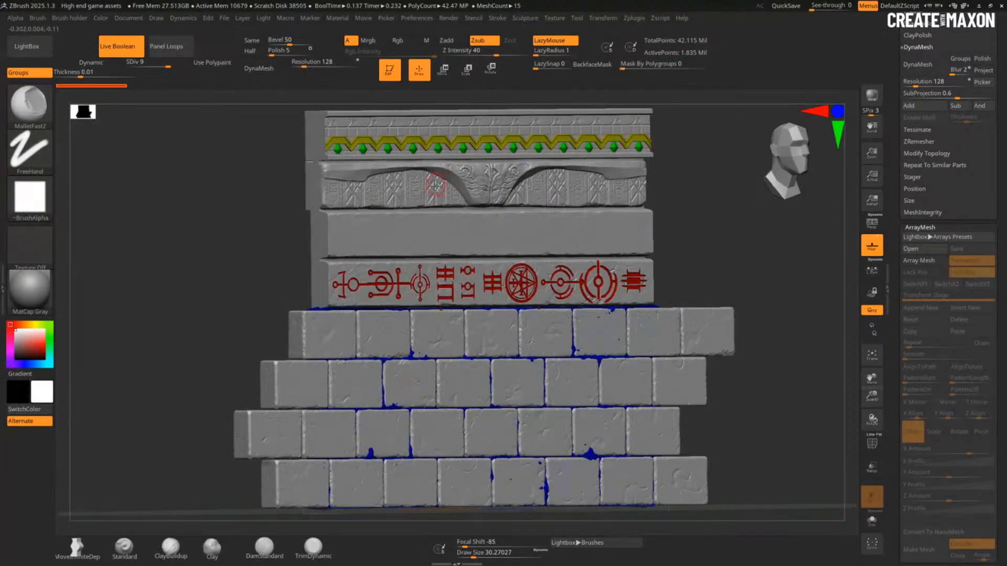
left_click(484, 197, "alt")
right_click_drag(514, 242, 499, 202, "ctrl")
mouse_move(421, 163)
right_mouse_down("alt")
mouse_move(489, 344)
mouse_move(411, 329)
right_mouse_up("alt")
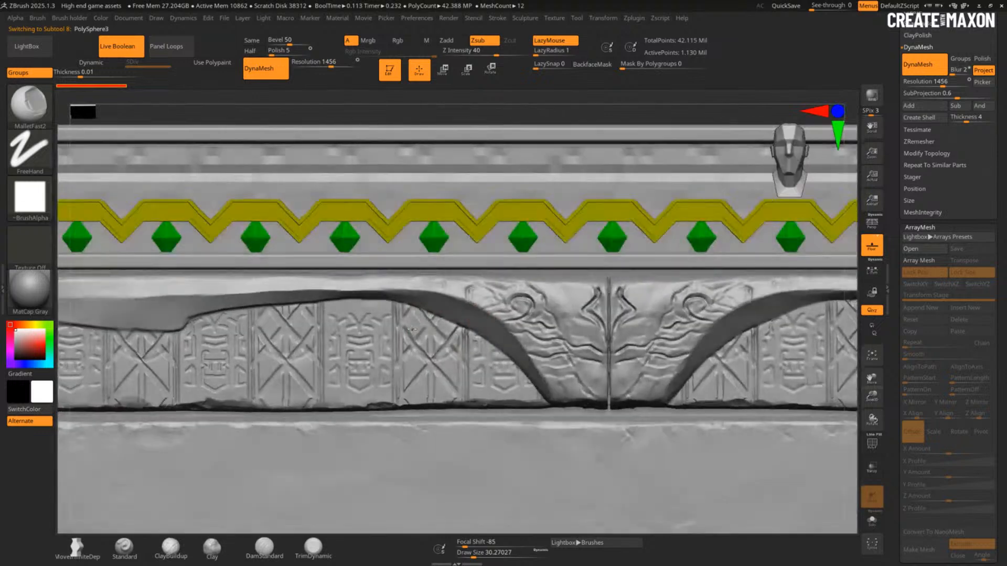
Step: Enable Rgb color painting, pick the zigzag band's yellow as the main color, and reduce the draw size to about 3.9
left_click(404, 41)
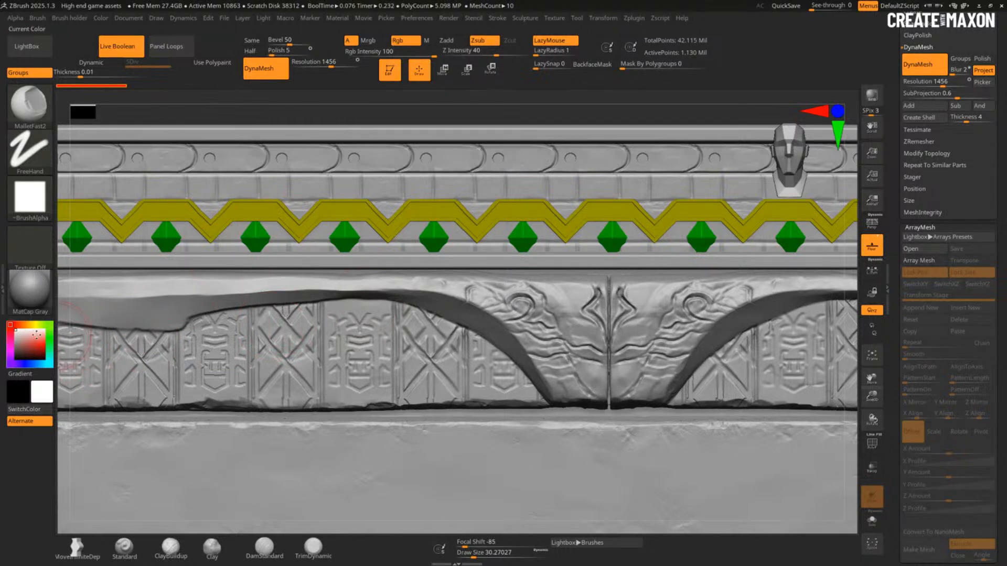
mouse_move(36, 334)
left_mouse_down()
mouse_move(139, 326)
mouse_move(180, 213)
left_mouse_up()
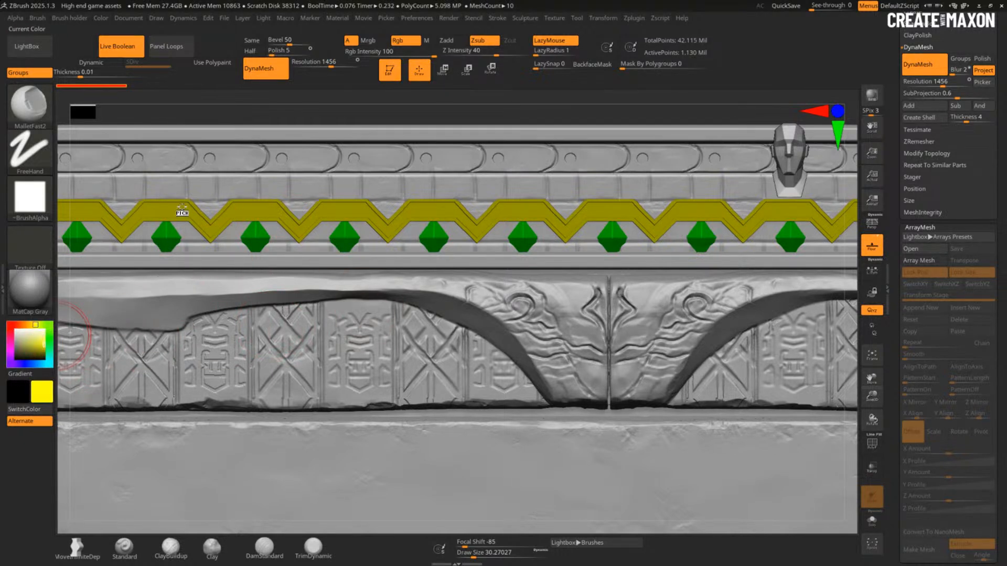
key("s")
left_click_drag(231, 346, 224, 346)
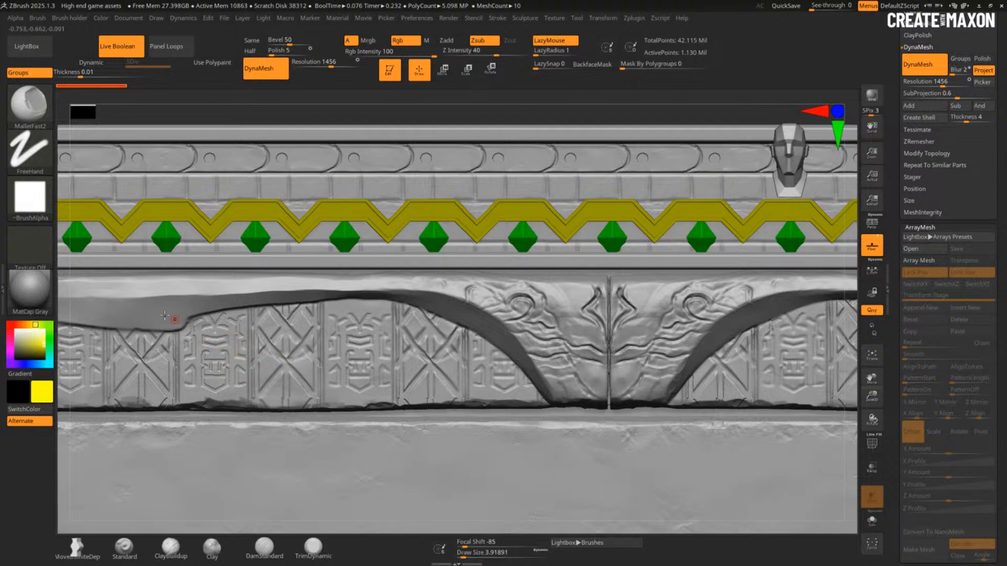
Step: Paint several yellow strokes along the lower front edge of the carved arch band
left_click_drag(160, 307, 200, 305)
left_click_drag(229, 301, 307, 288)
left_click_drag(310, 292, 413, 294)
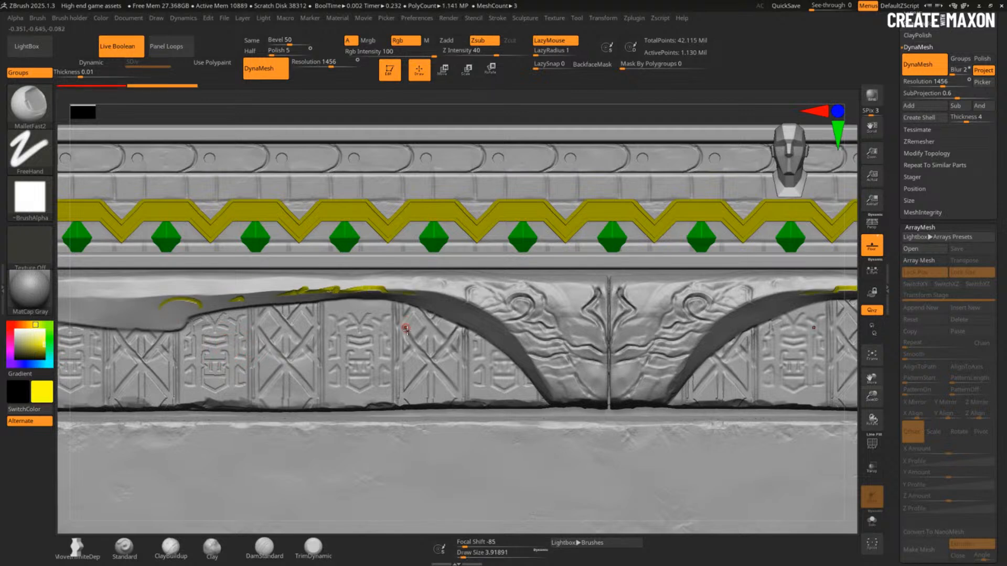
Step: Undo the yellow strokes painted along the arch band's edge
key("shift+f")
key("shift+f")
key("ctrl+z")
key("ctrl+z")
key("ctrl+z")
key("ctrl+z")
key("ctrl+z")
key("ctrl+z")
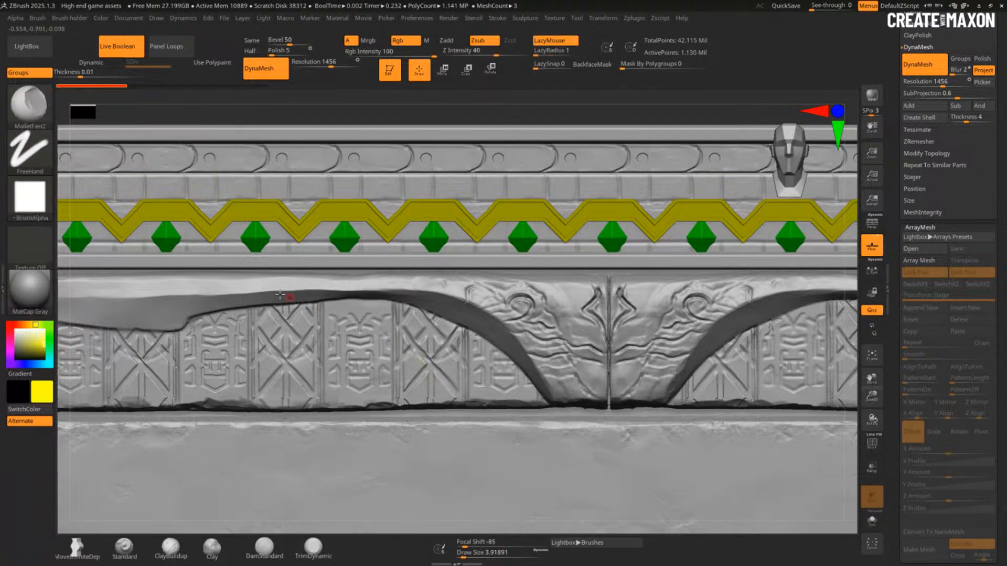
Step: Paint a black stroke along the arch band's edge and cover it with yellow after swapping the main and secondary colors
left_click_drag(279, 288, 164, 302, "alt")
key("ctrl+z")
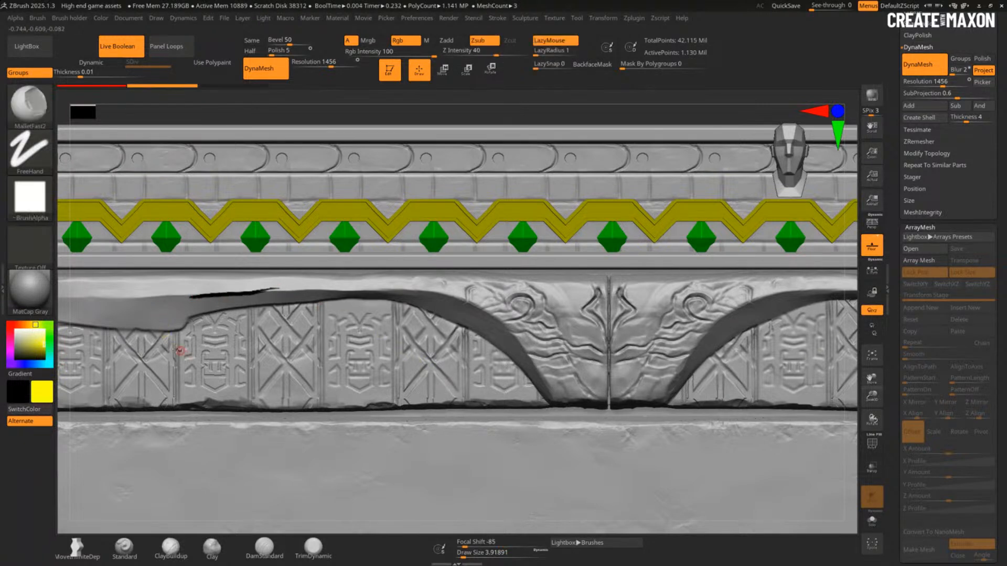
key("v")
mouse_move(228, 293)
left_mouse_down("alt")
mouse_move(251, 290)
mouse_move(176, 297)
mouse_move(239, 291)
left_mouse_up("alt")
left_click_drag(141, 297, 178, 300, "alt")
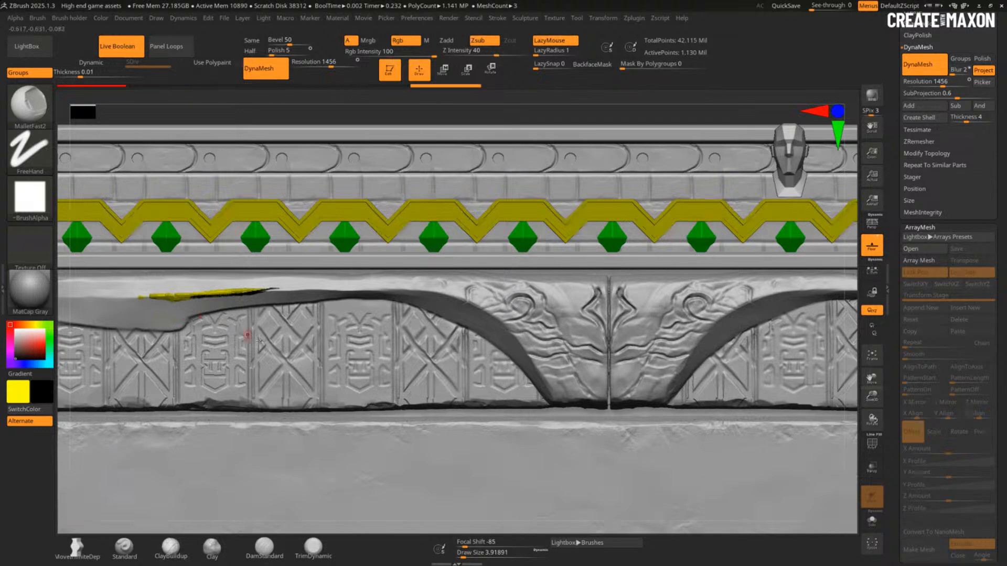
Step: Paint yellow squiggles across the carved panel beneath the arch and brush over them with the Smooth brush
key("shift+f")
key("shift+f")
mouse_move(401, 402)
right_mouse_down()
mouse_move(400, 352)
mouse_move(353, 375)
right_mouse_up()
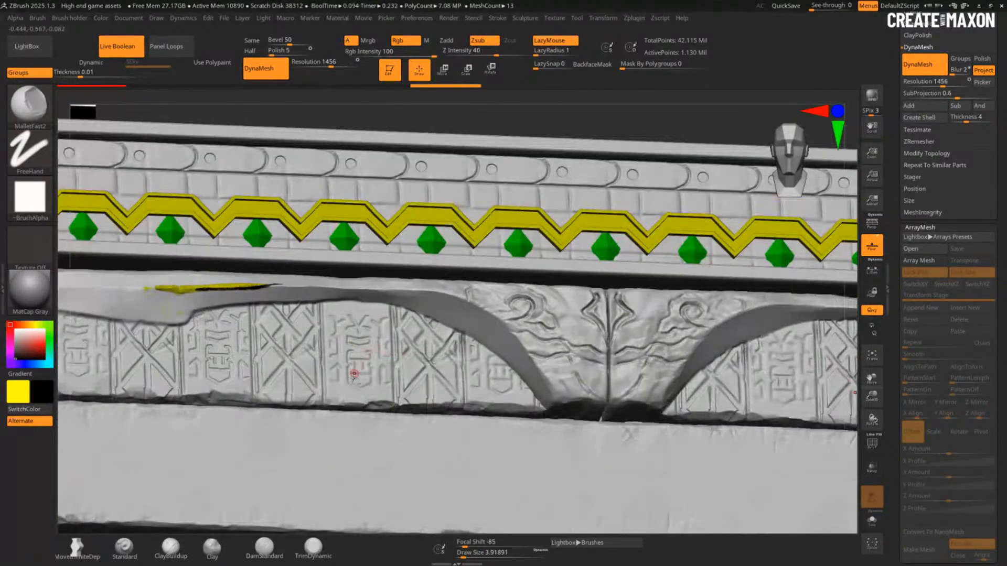
left_click_drag(353, 376, 403, 387)
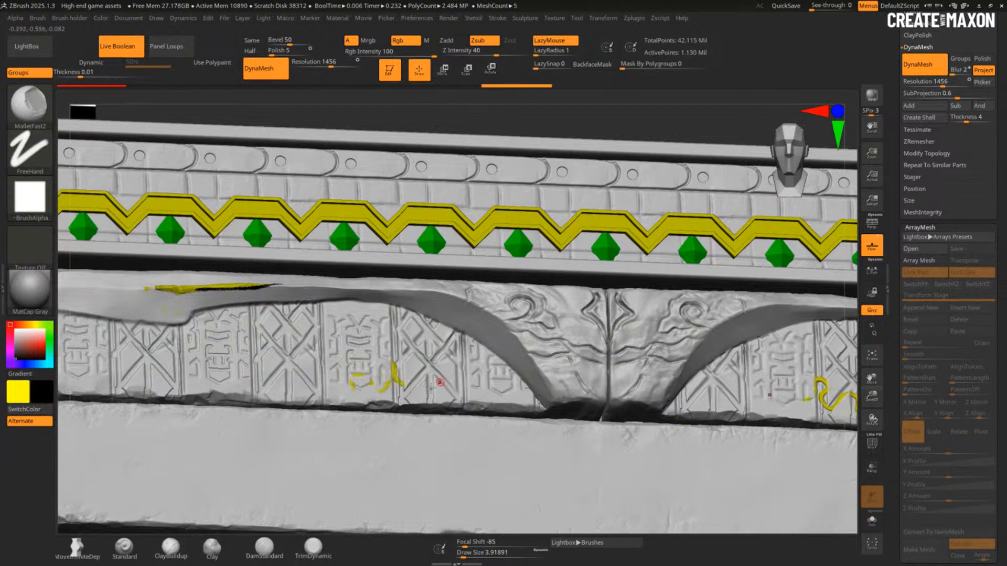
right_click_drag(439, 382, 452, 388)
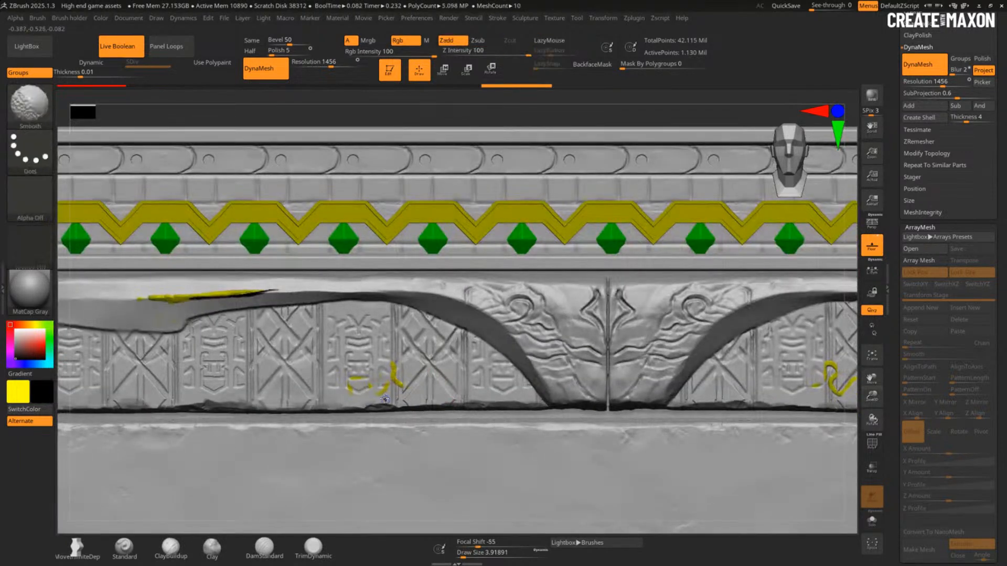
mouse_move(386, 389)
left_mouse_down("shift")
mouse_move(358, 397)
mouse_move(374, 372)
mouse_move(357, 379)
mouse_move(368, 379)
left_mouse_up("shift")
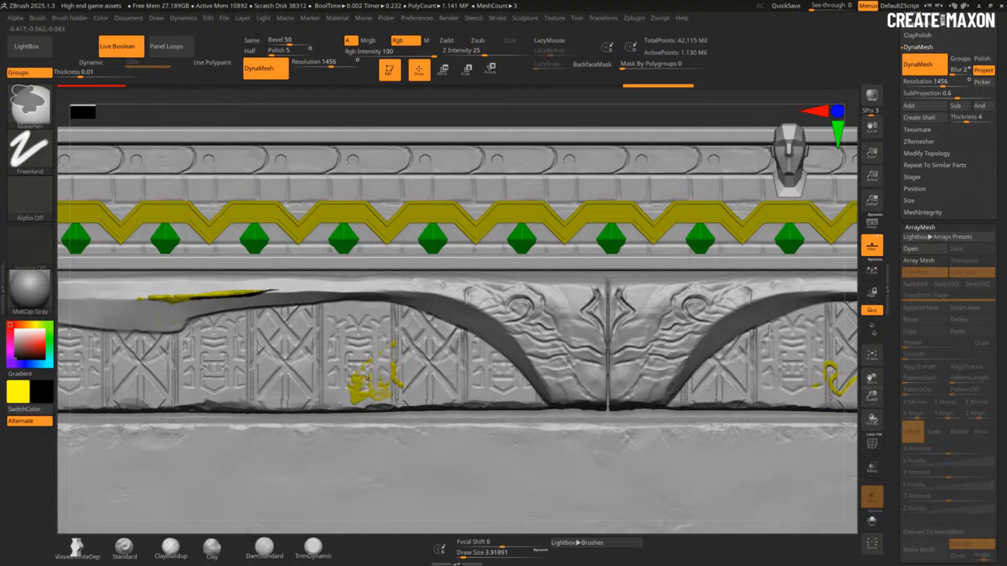
Step: Undo the yellow paint on the carved panel and the last yellow stroke on the arch band's edge
key("ctrl+z")
key("ctrl+z")
key("ctrl+z")
key("ctrl+z")
key("ctrl+z")
key("ctrl+z")
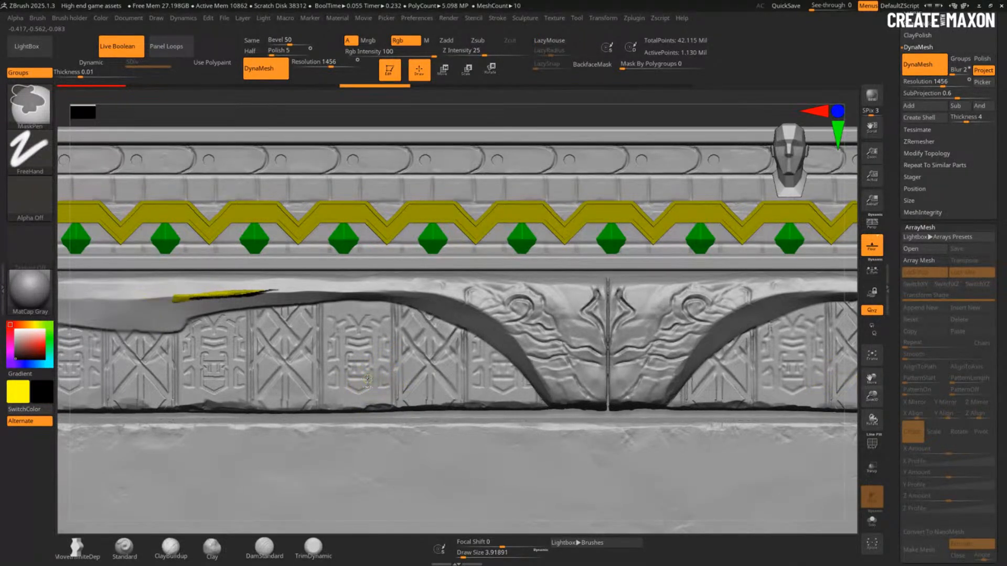